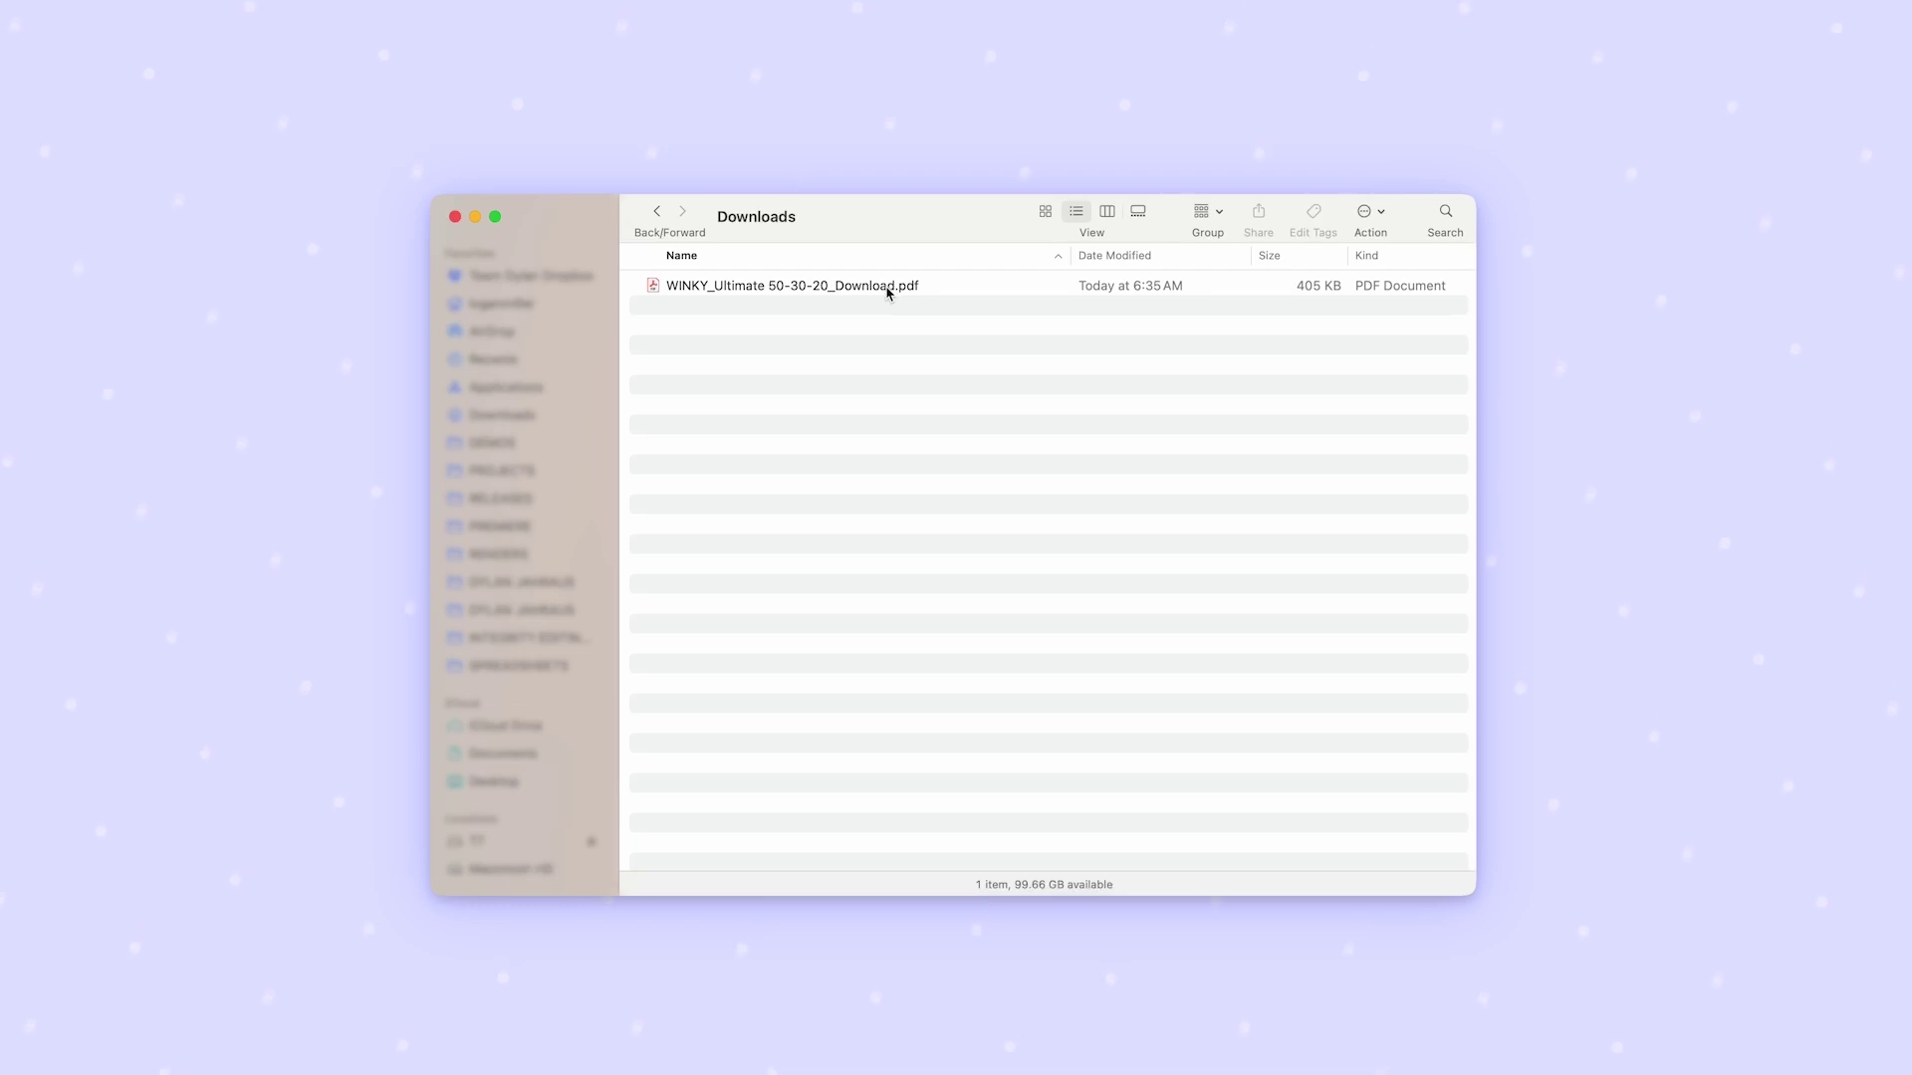
Open WINKY_Ultimate 50-30-20_Download.pdf from the Downloads folder, previewing it as well.
double_click(883, 287)
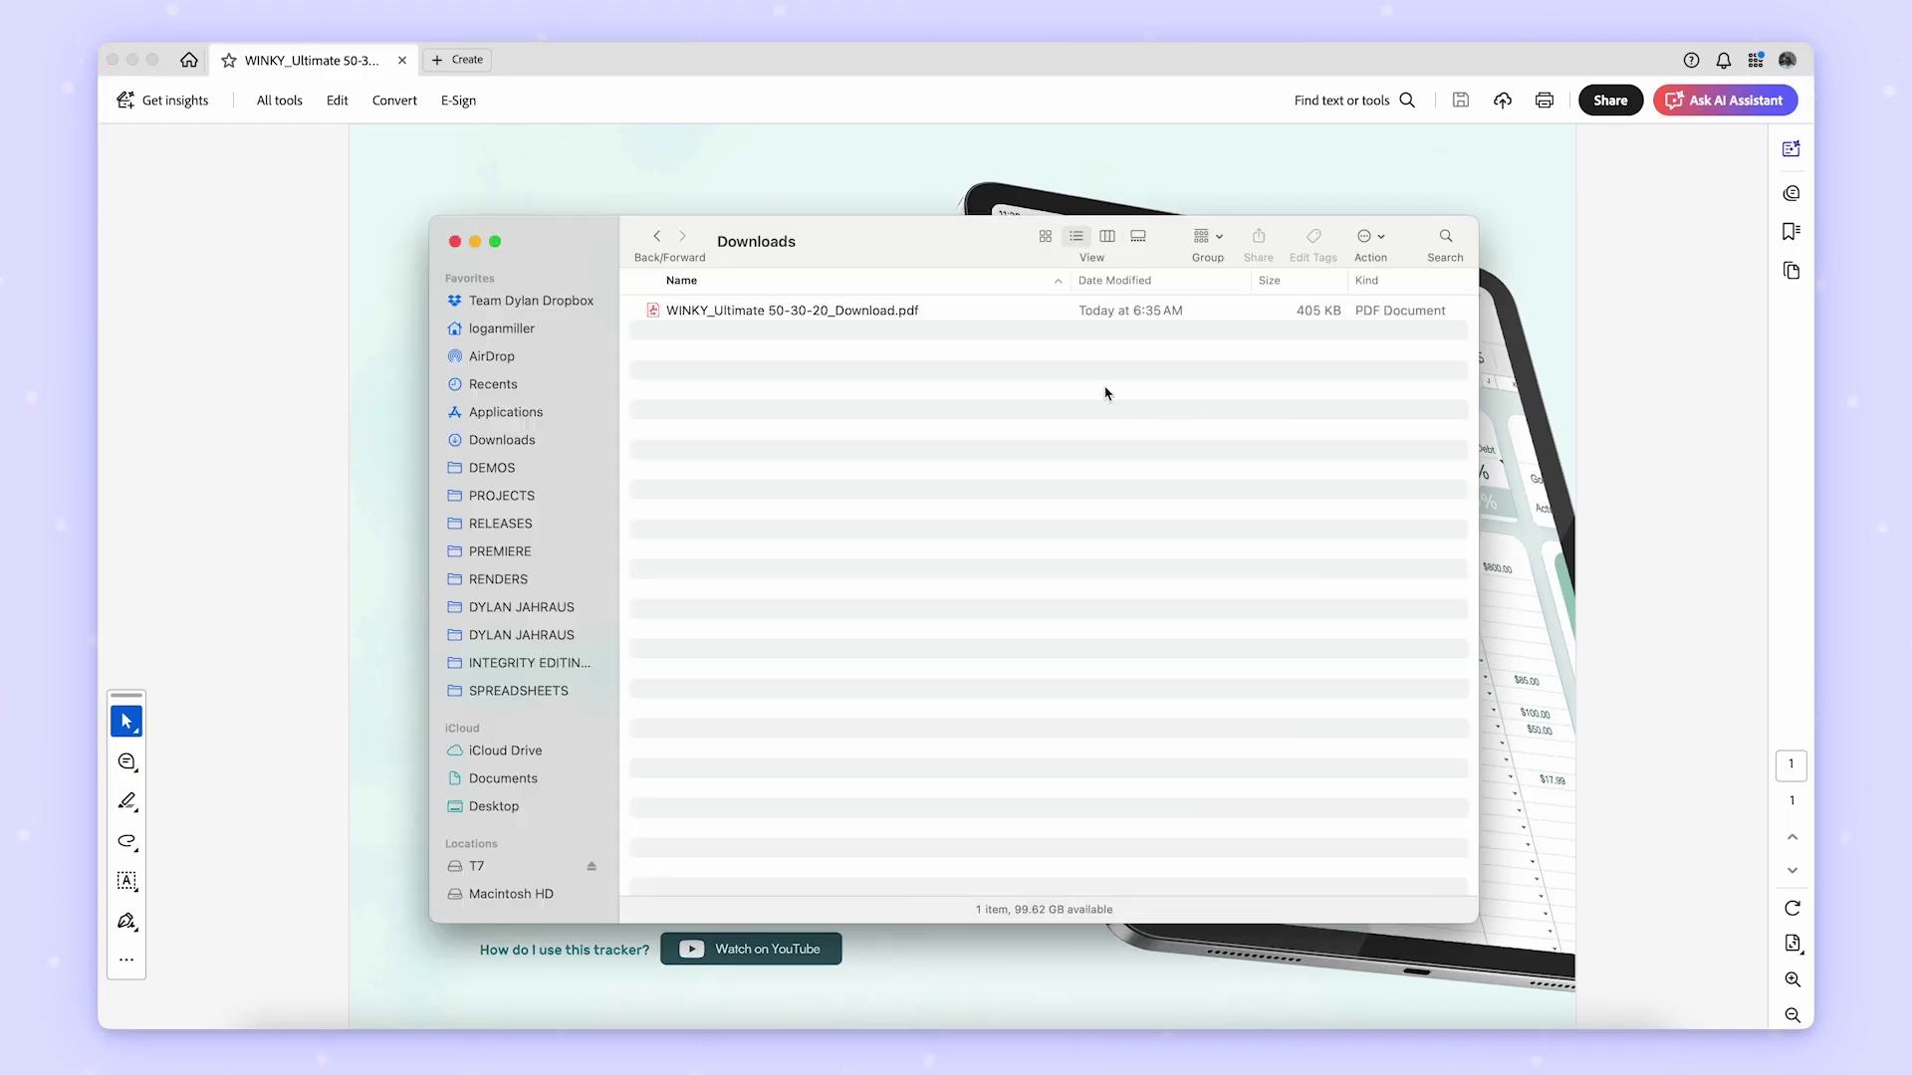
click(948, 317)
key(space)
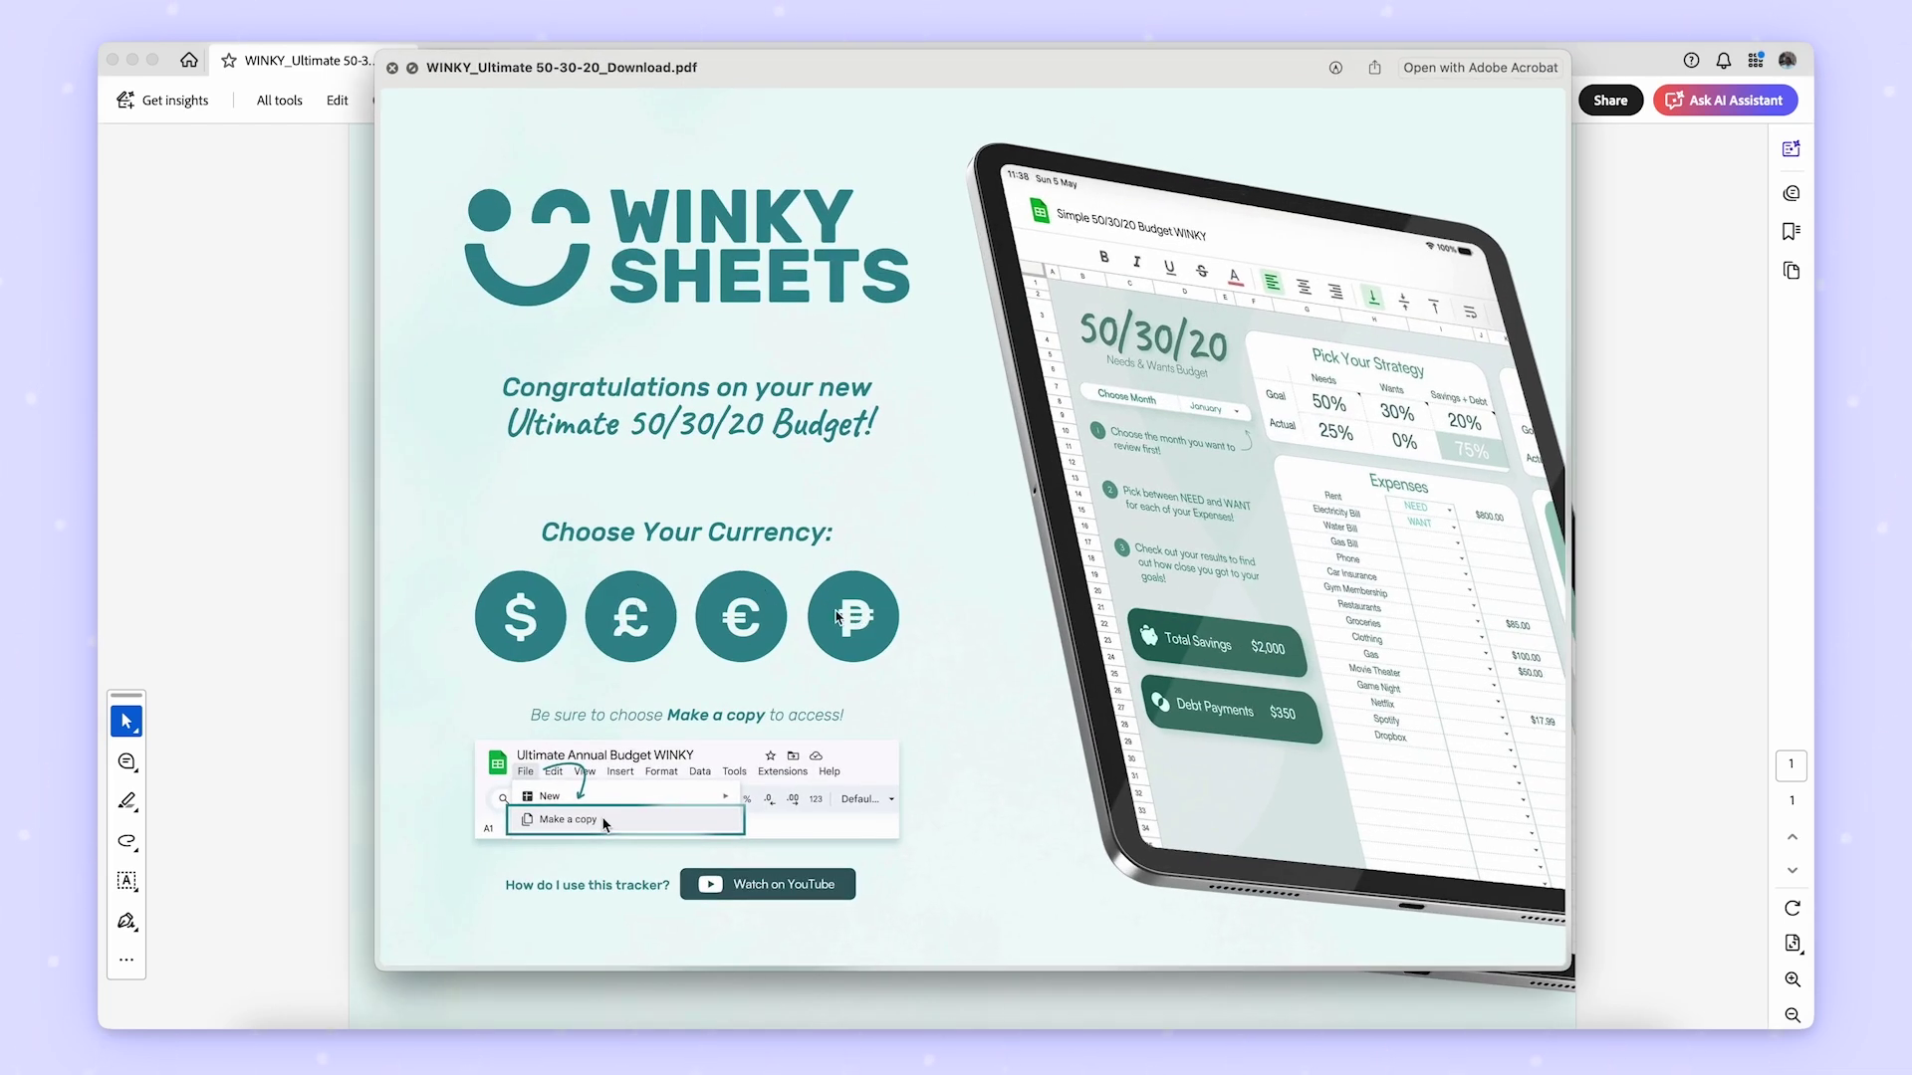
key(super+o)
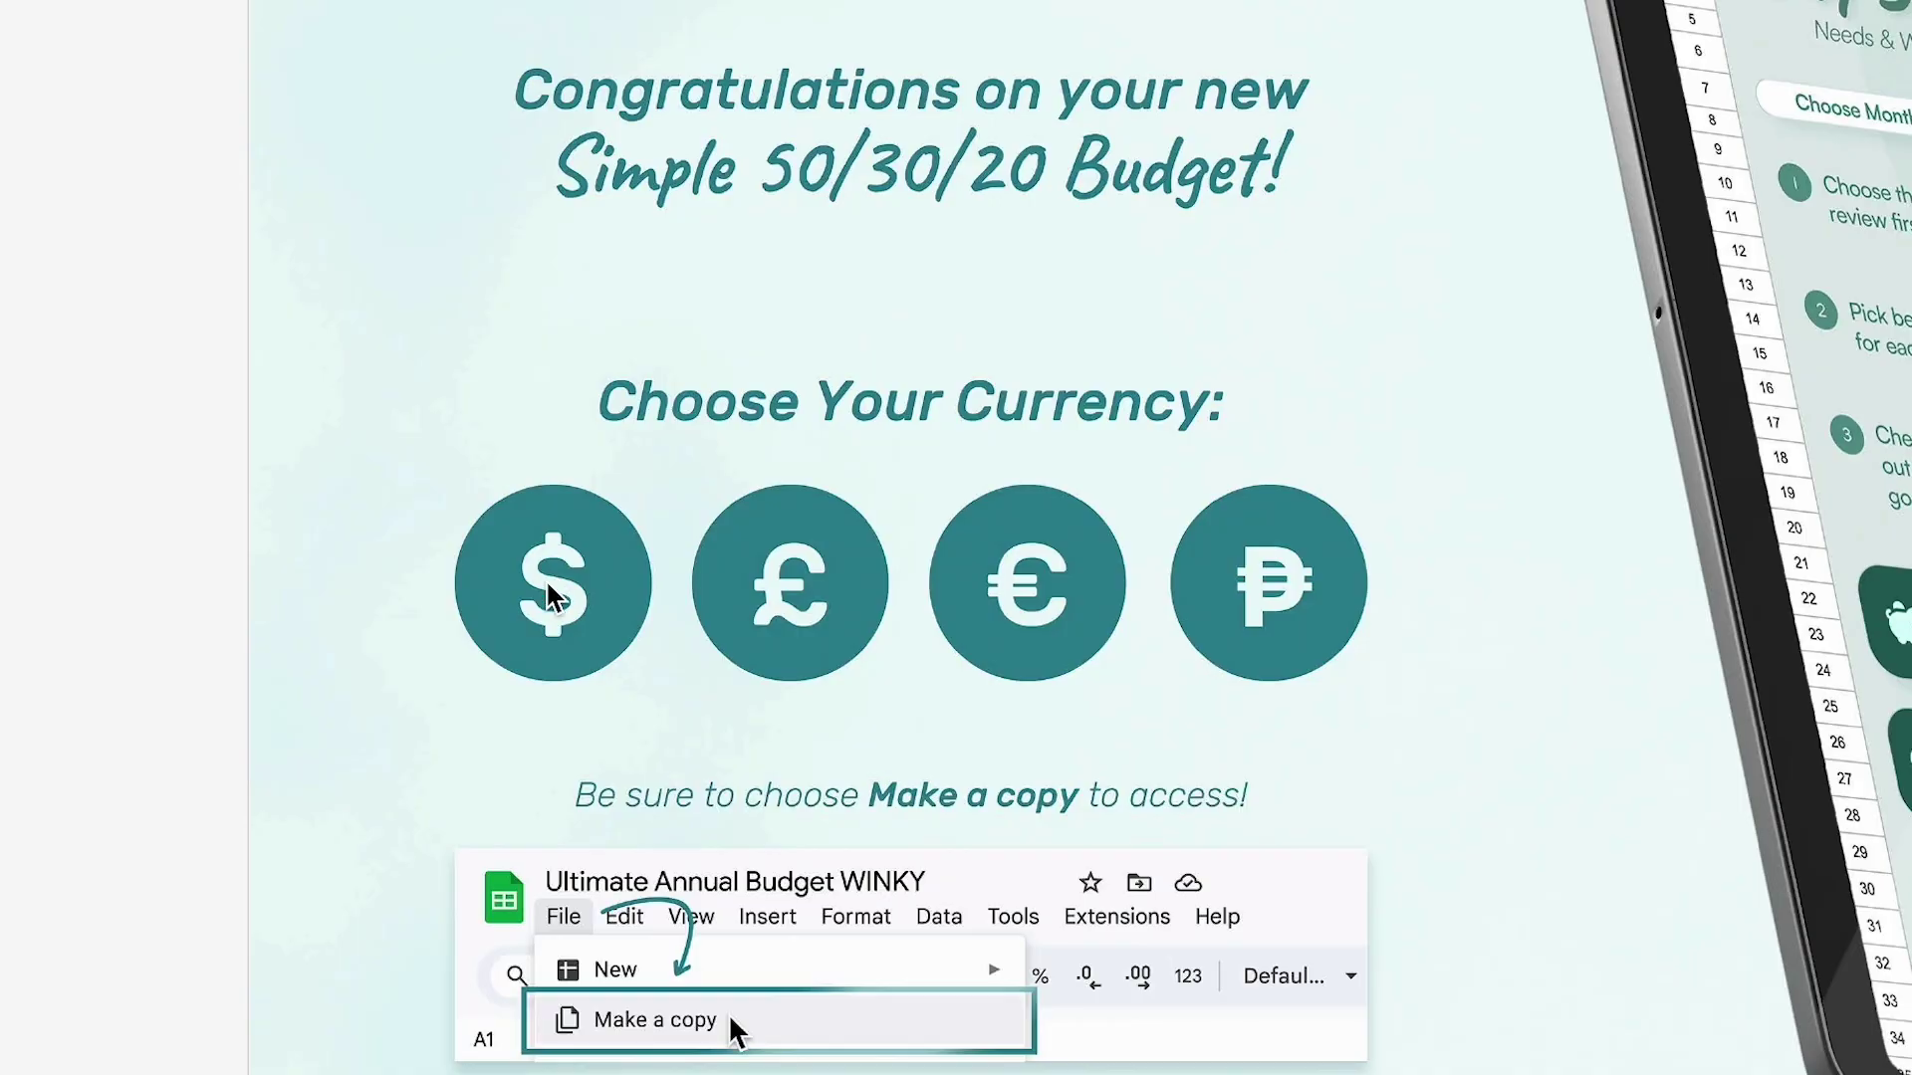
Choose the dollar version of the budget, use its template and allow access for the spreadsheet.
click(552, 597)
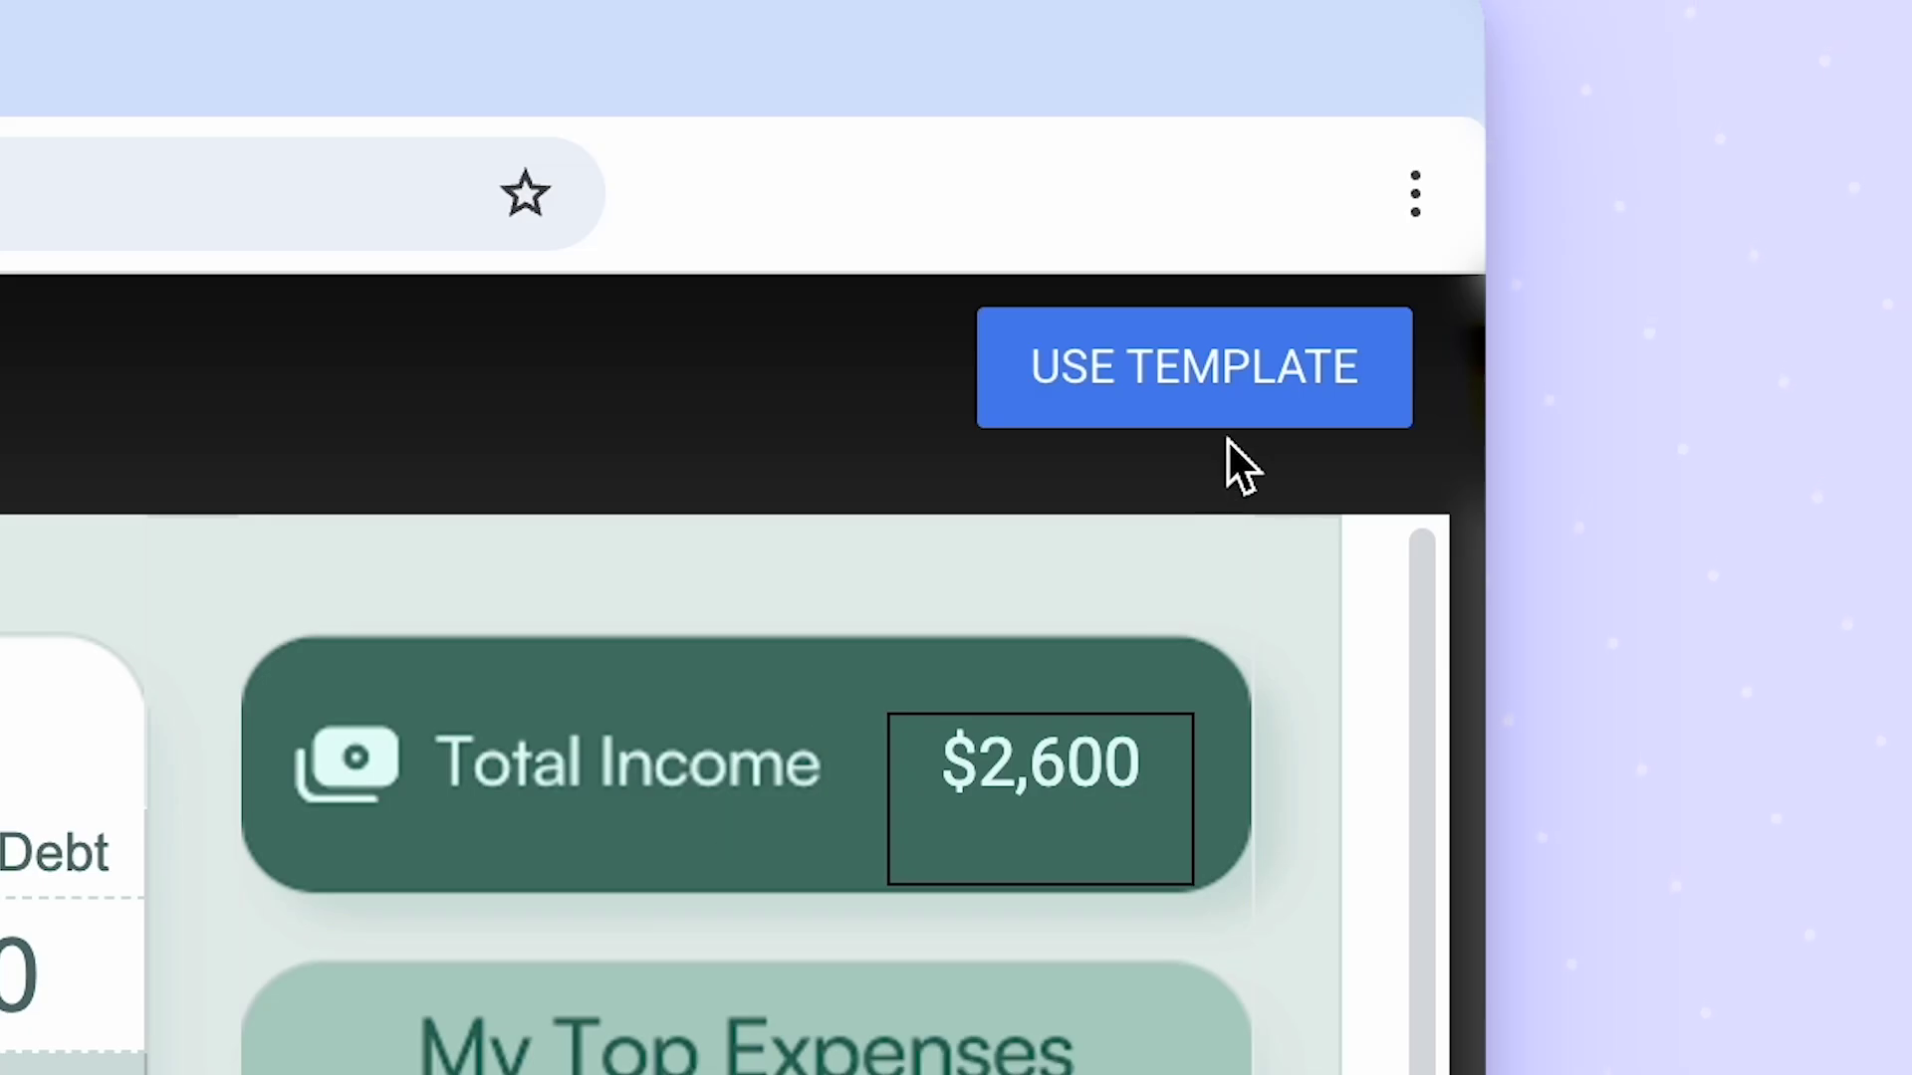
click(1738, 165)
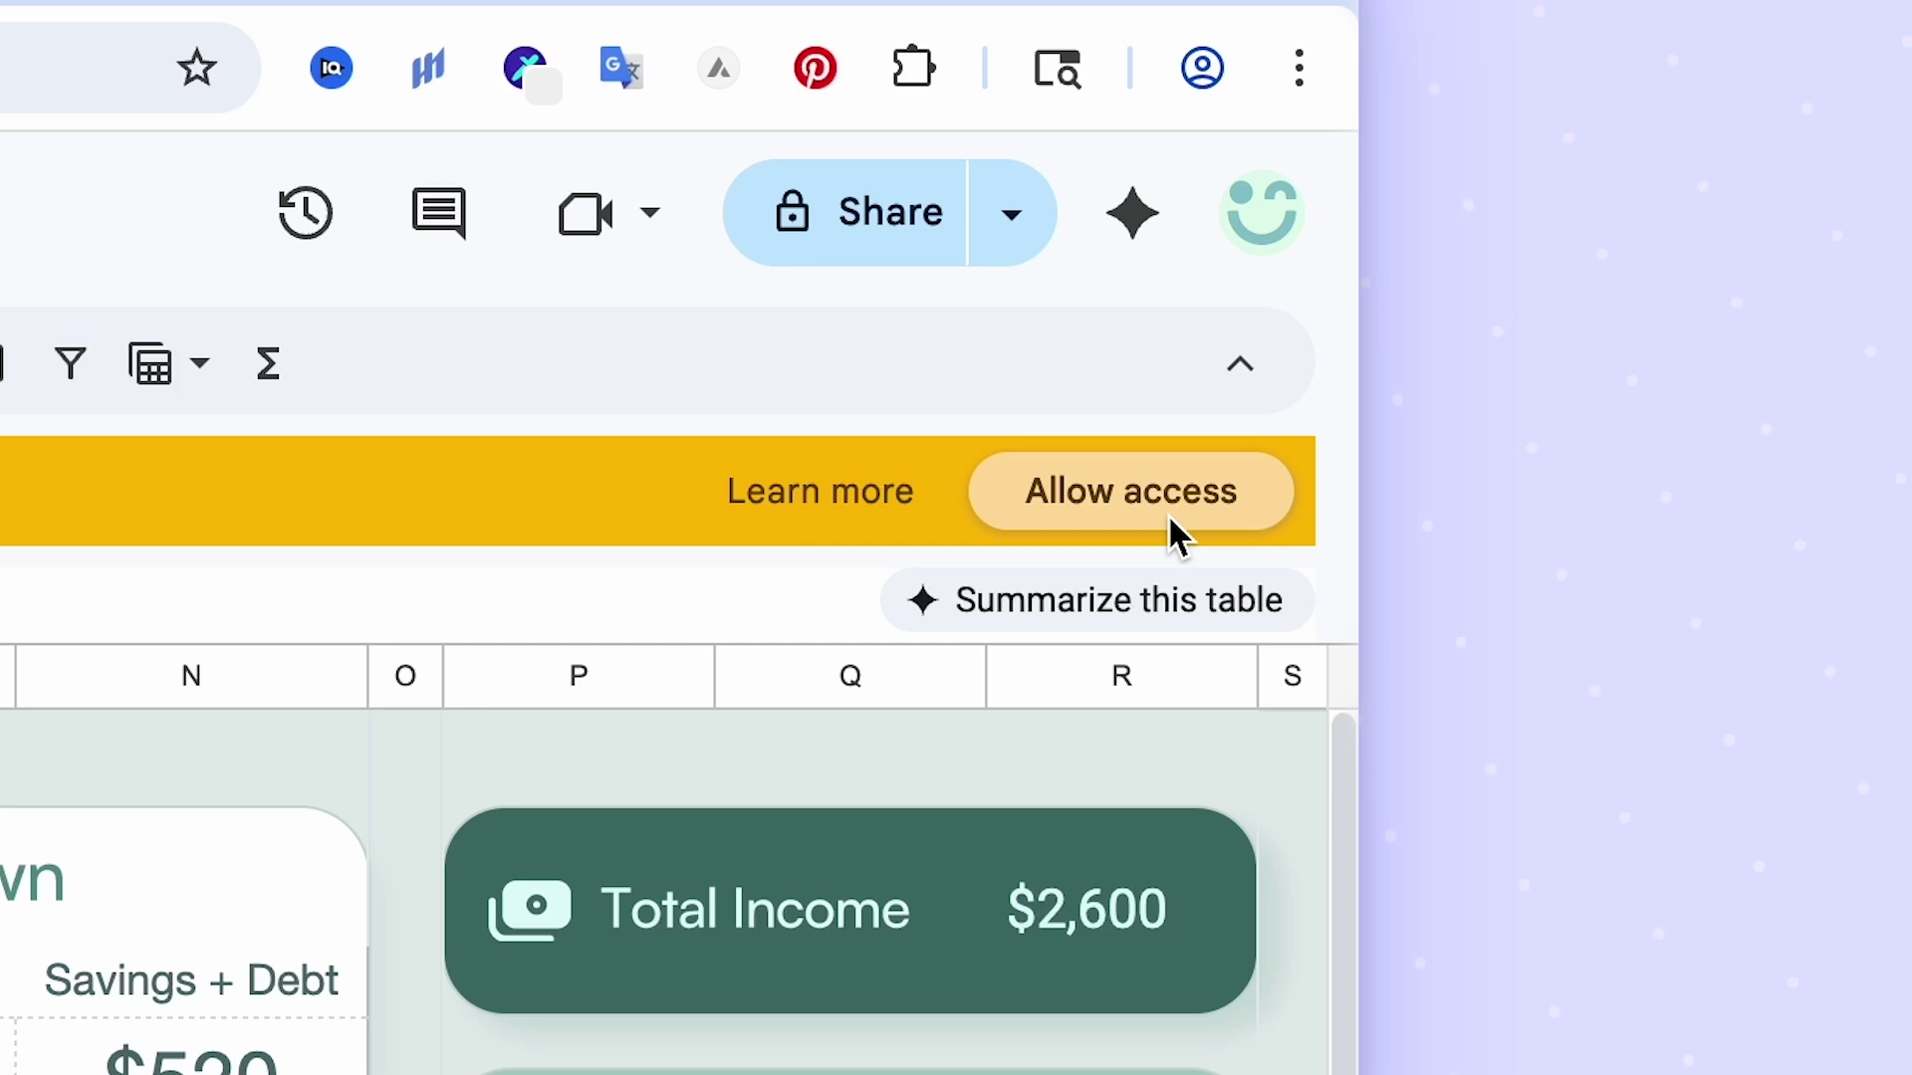
click(1745, 270)
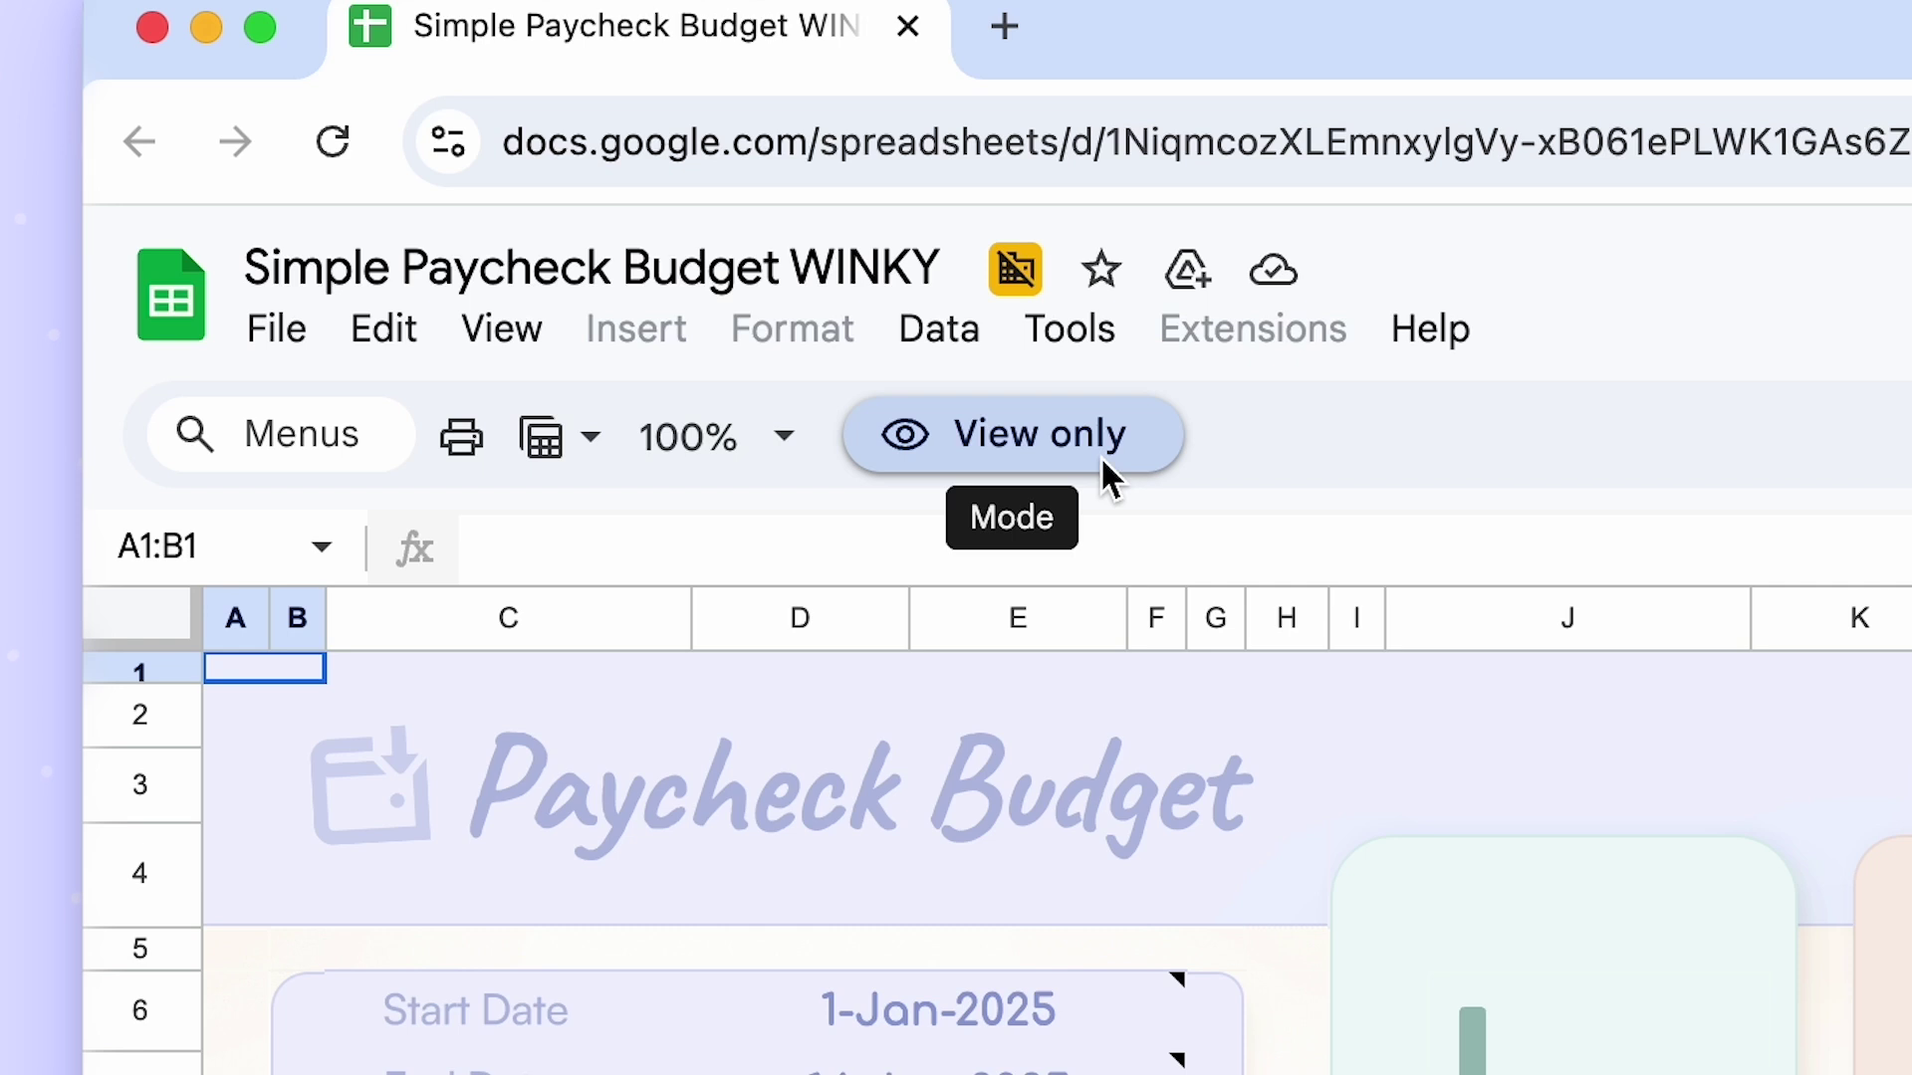
Make a copy of the 50/30/20 budget in My Drive named "Simple 50/30/20 Budget WINKY - " followed by the owner's first name.
click(1102, 460)
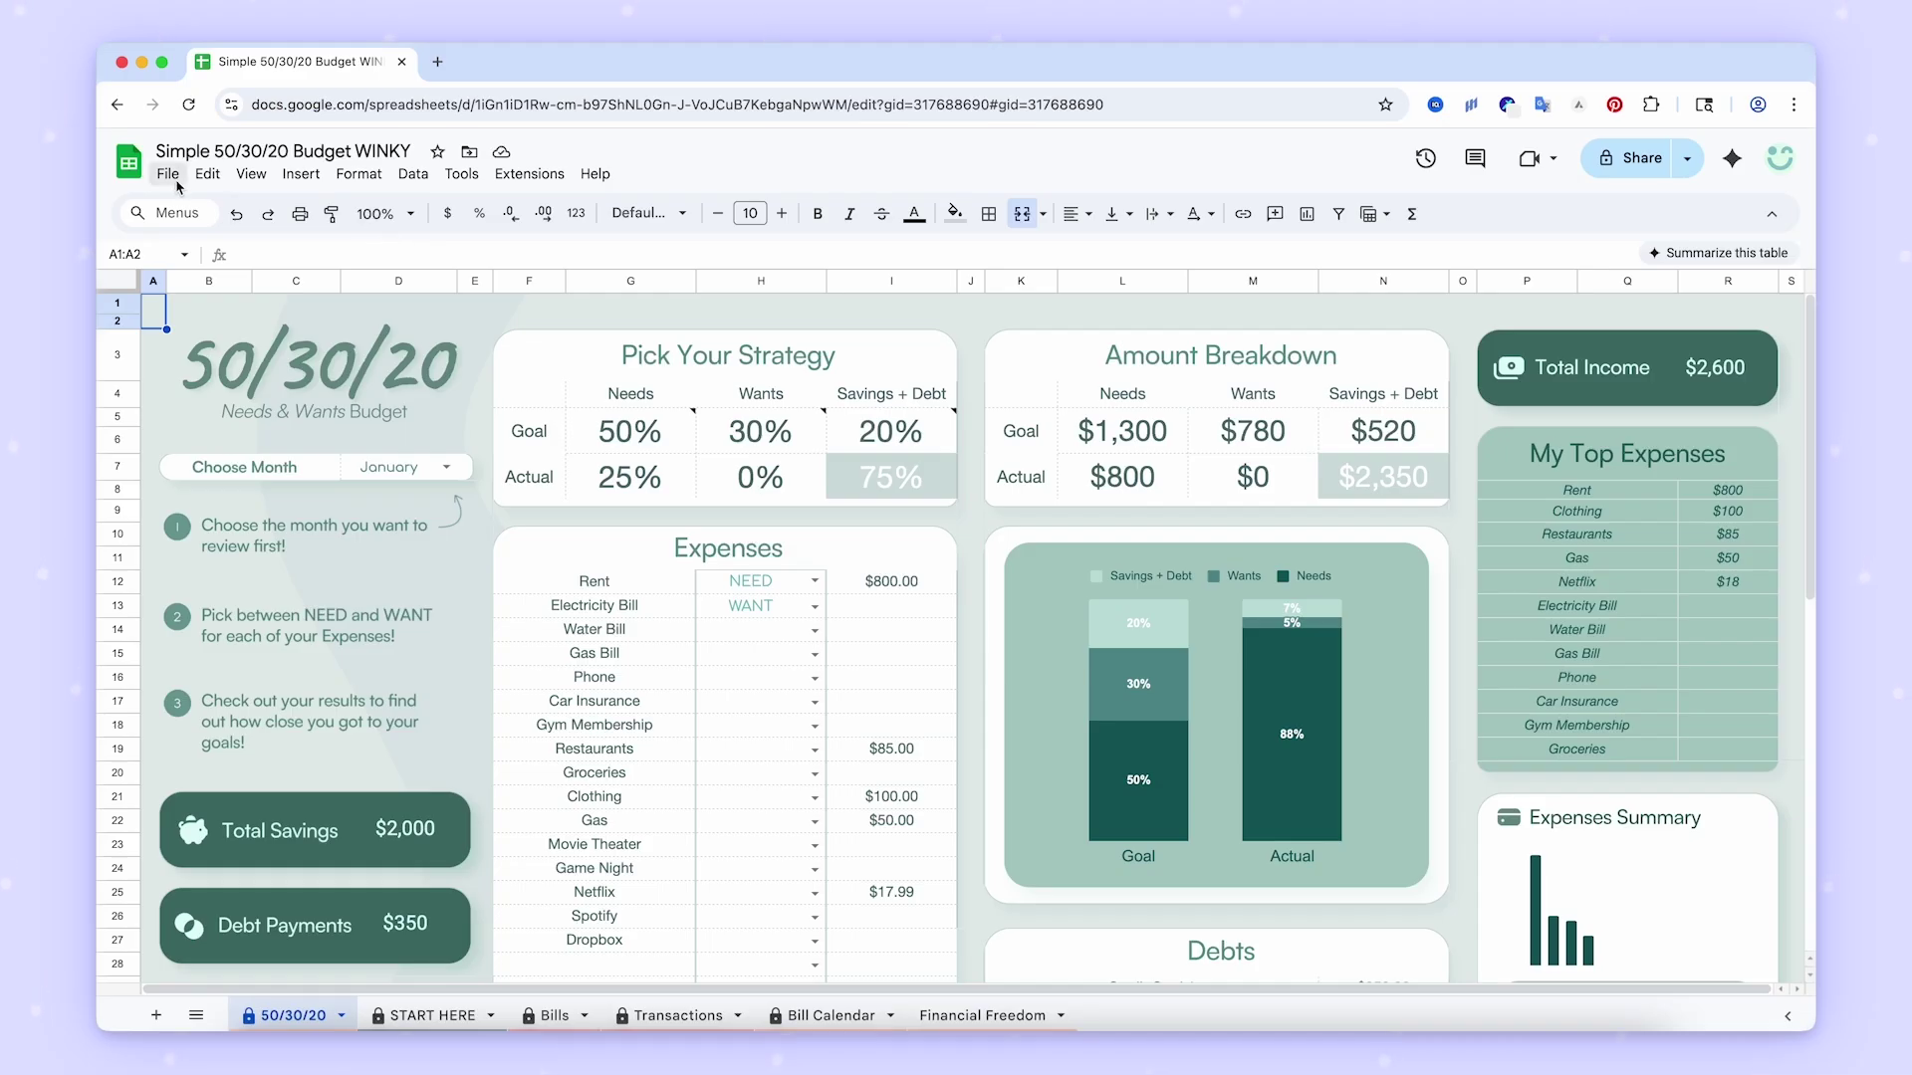
click(169, 175)
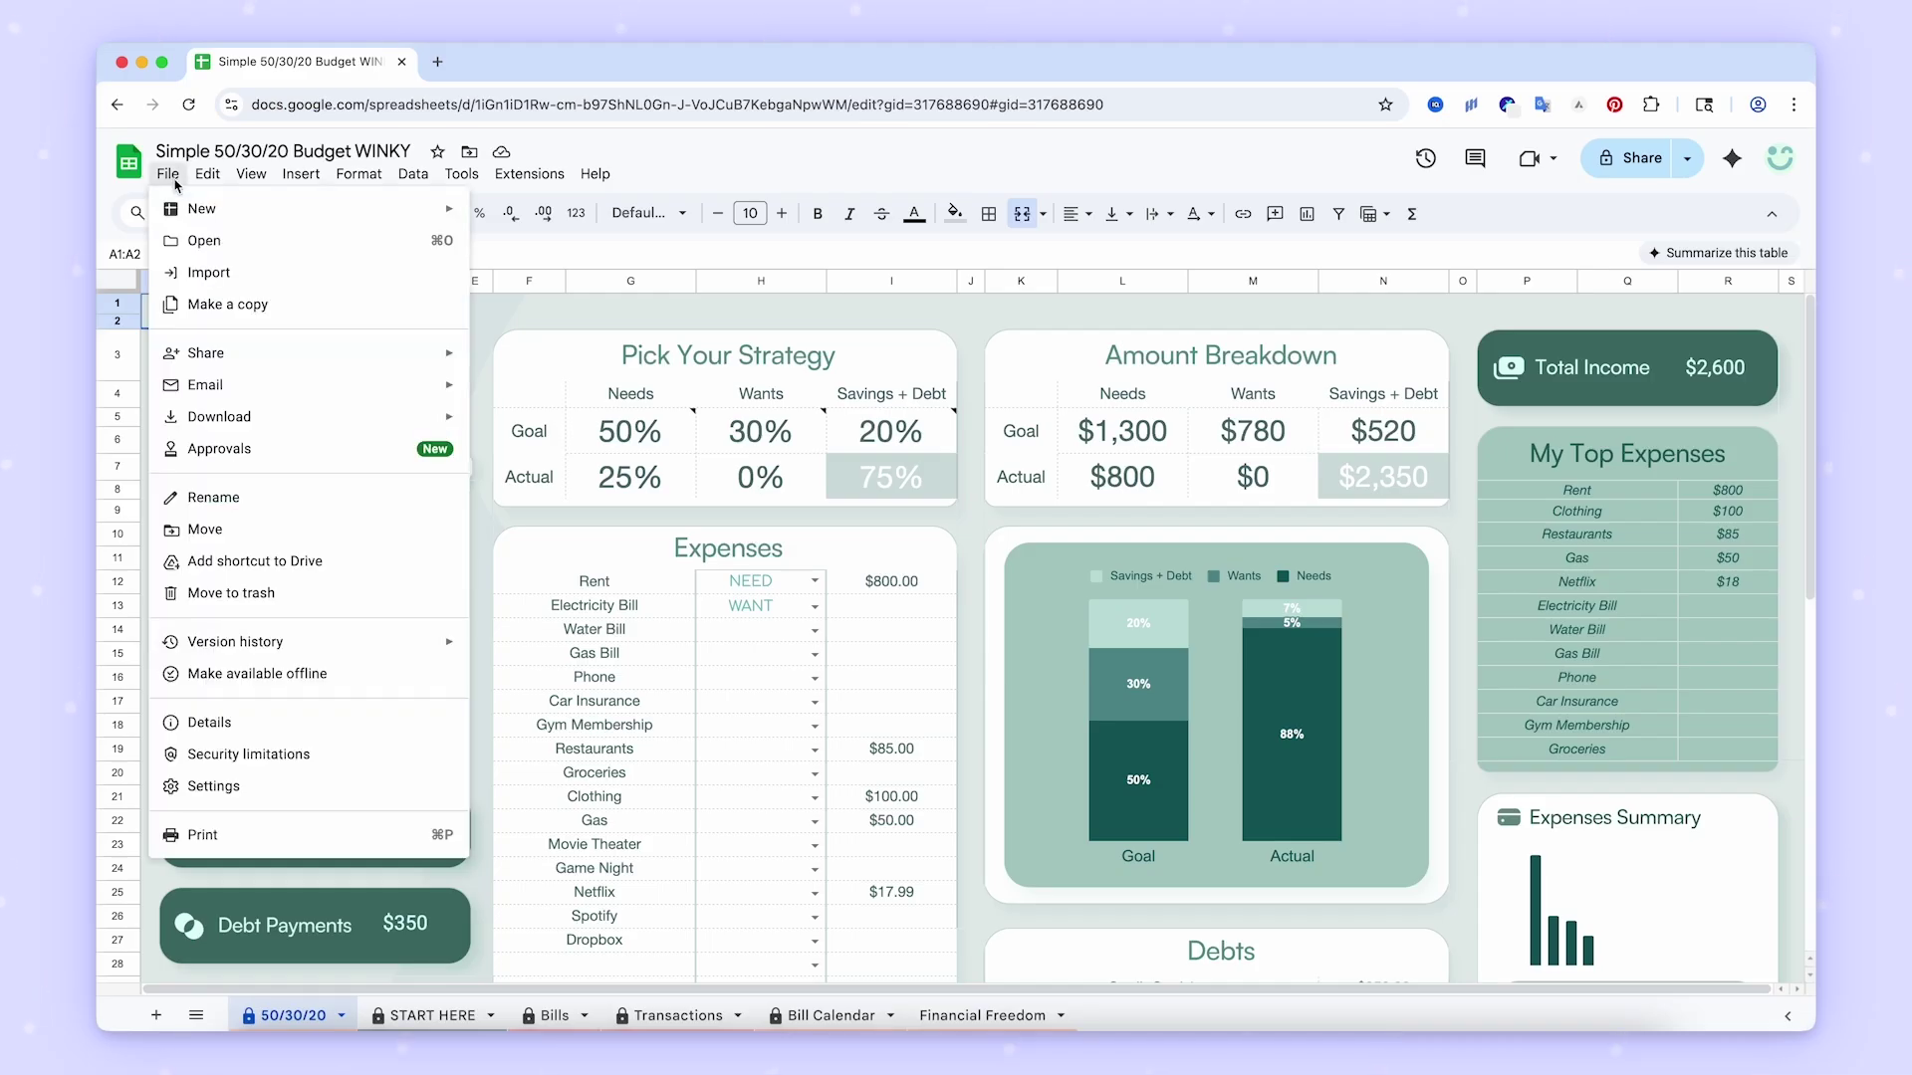
click(261, 305)
click(840, 459)
key(BackSpace)
key(BackSpace)
key(BackSpace)
key(BackSpace)
key(BackSpace)
key(BackSpace)
key(BackSpace)
key(BackSpace)
click(1059, 475)
text(- Jonatha)
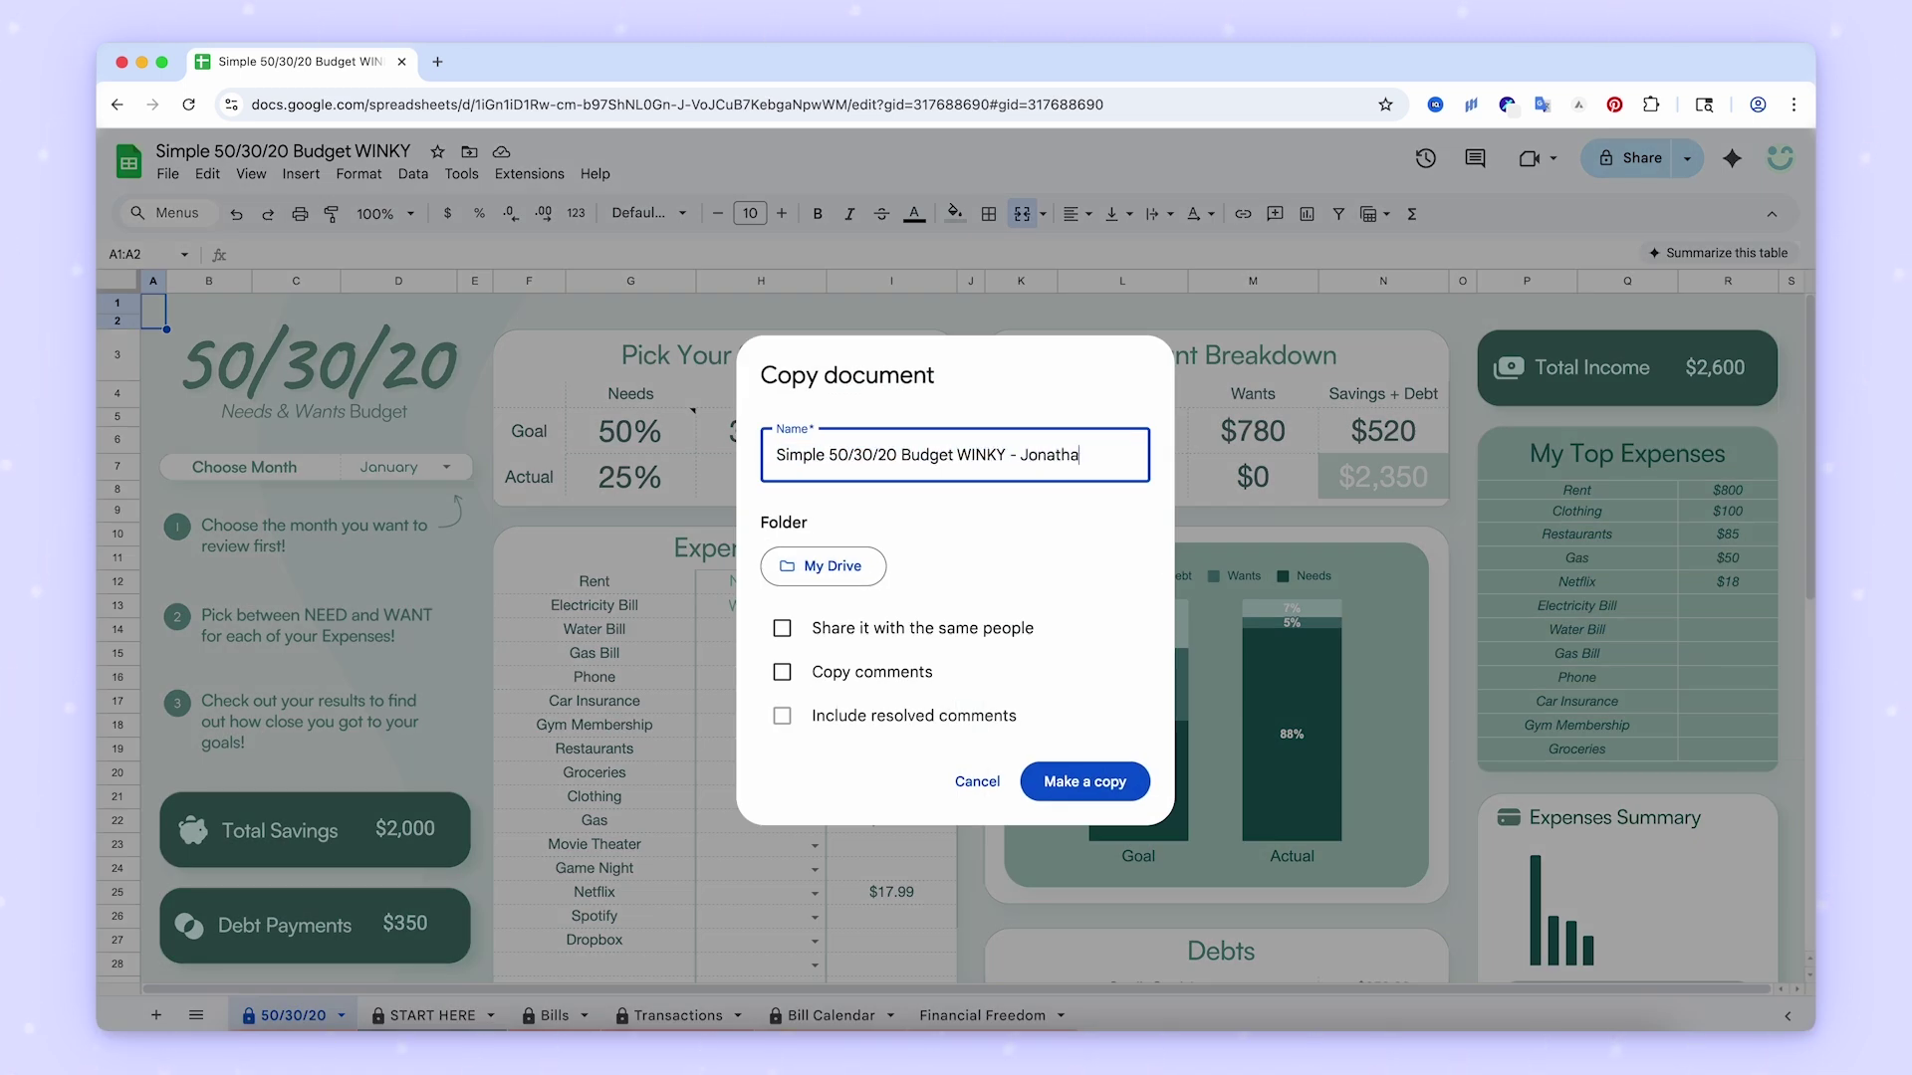
text(n)
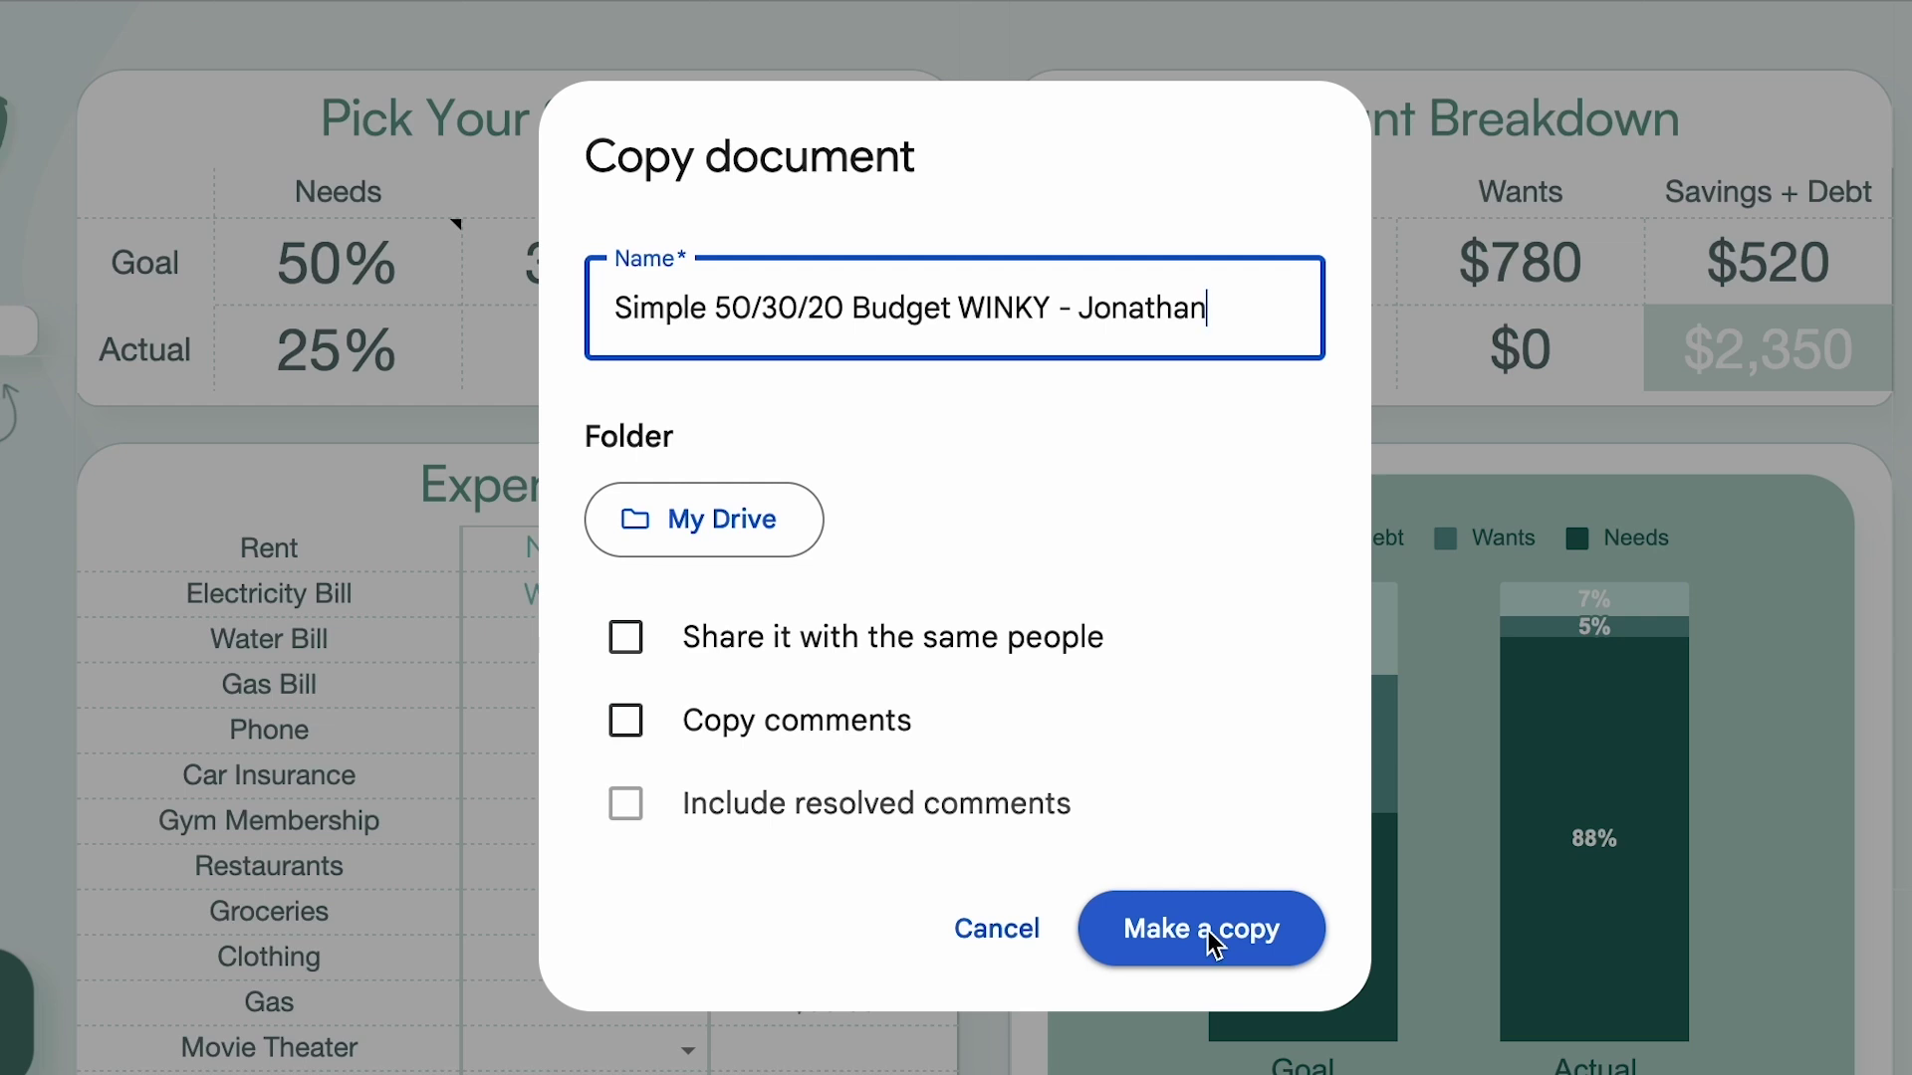
click(1215, 941)
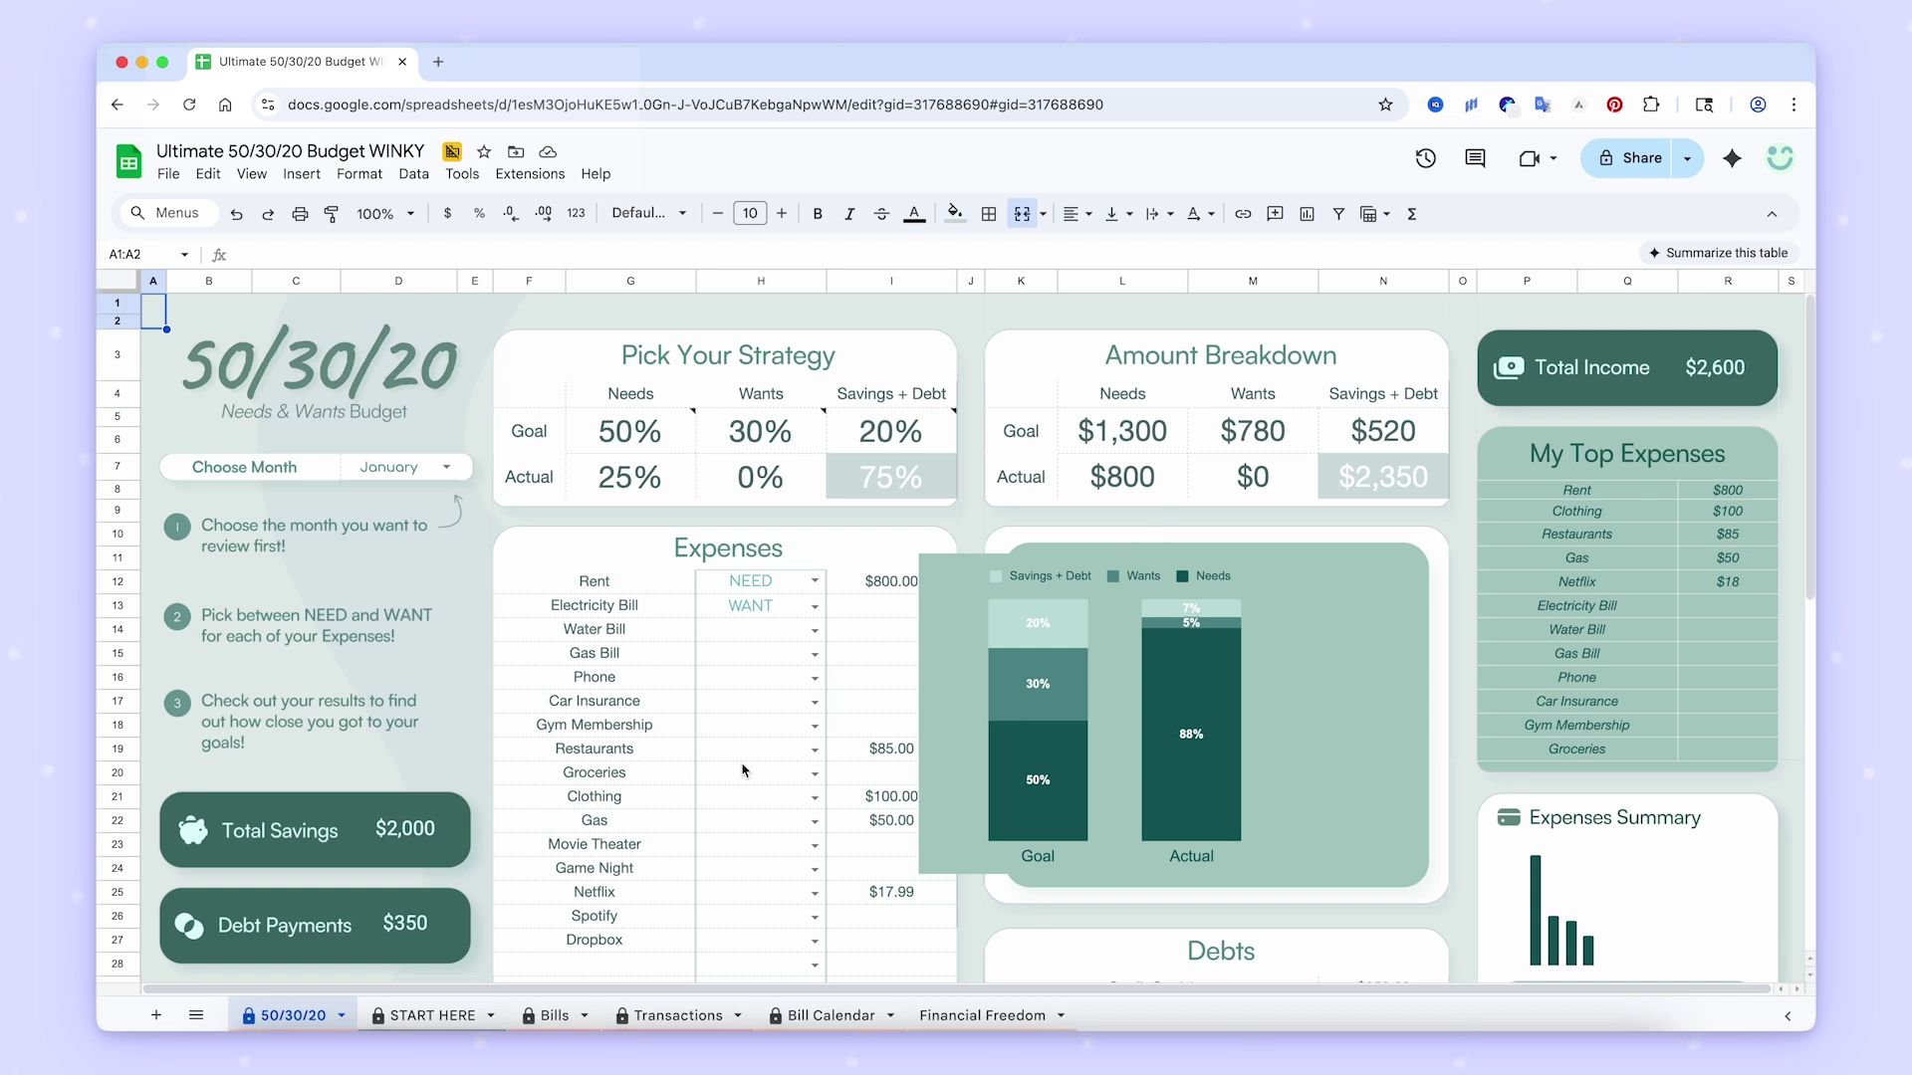
Look through the START HERE, Bills, Transactions, Bill Calendar and Financial Freedom sheets, then return to 50/30/20.
click(445, 1016)
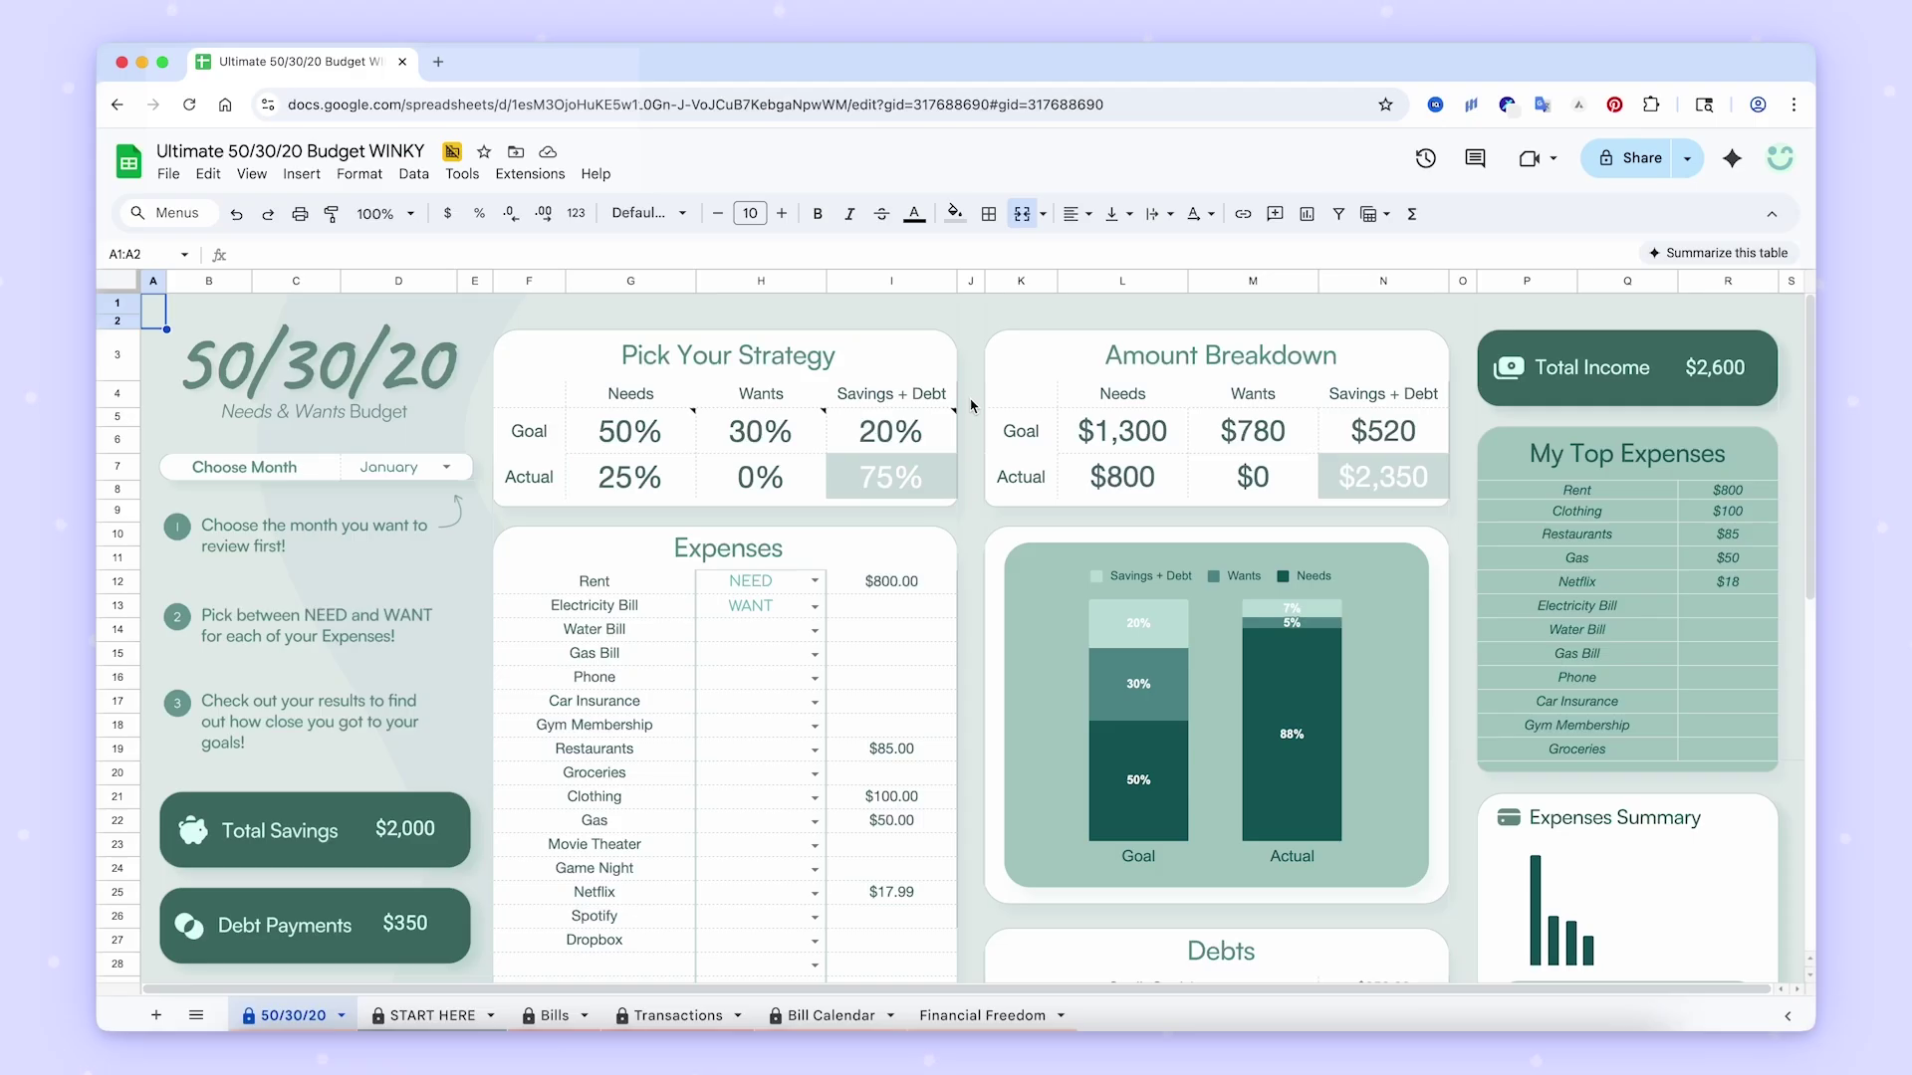
click(455, 1013)
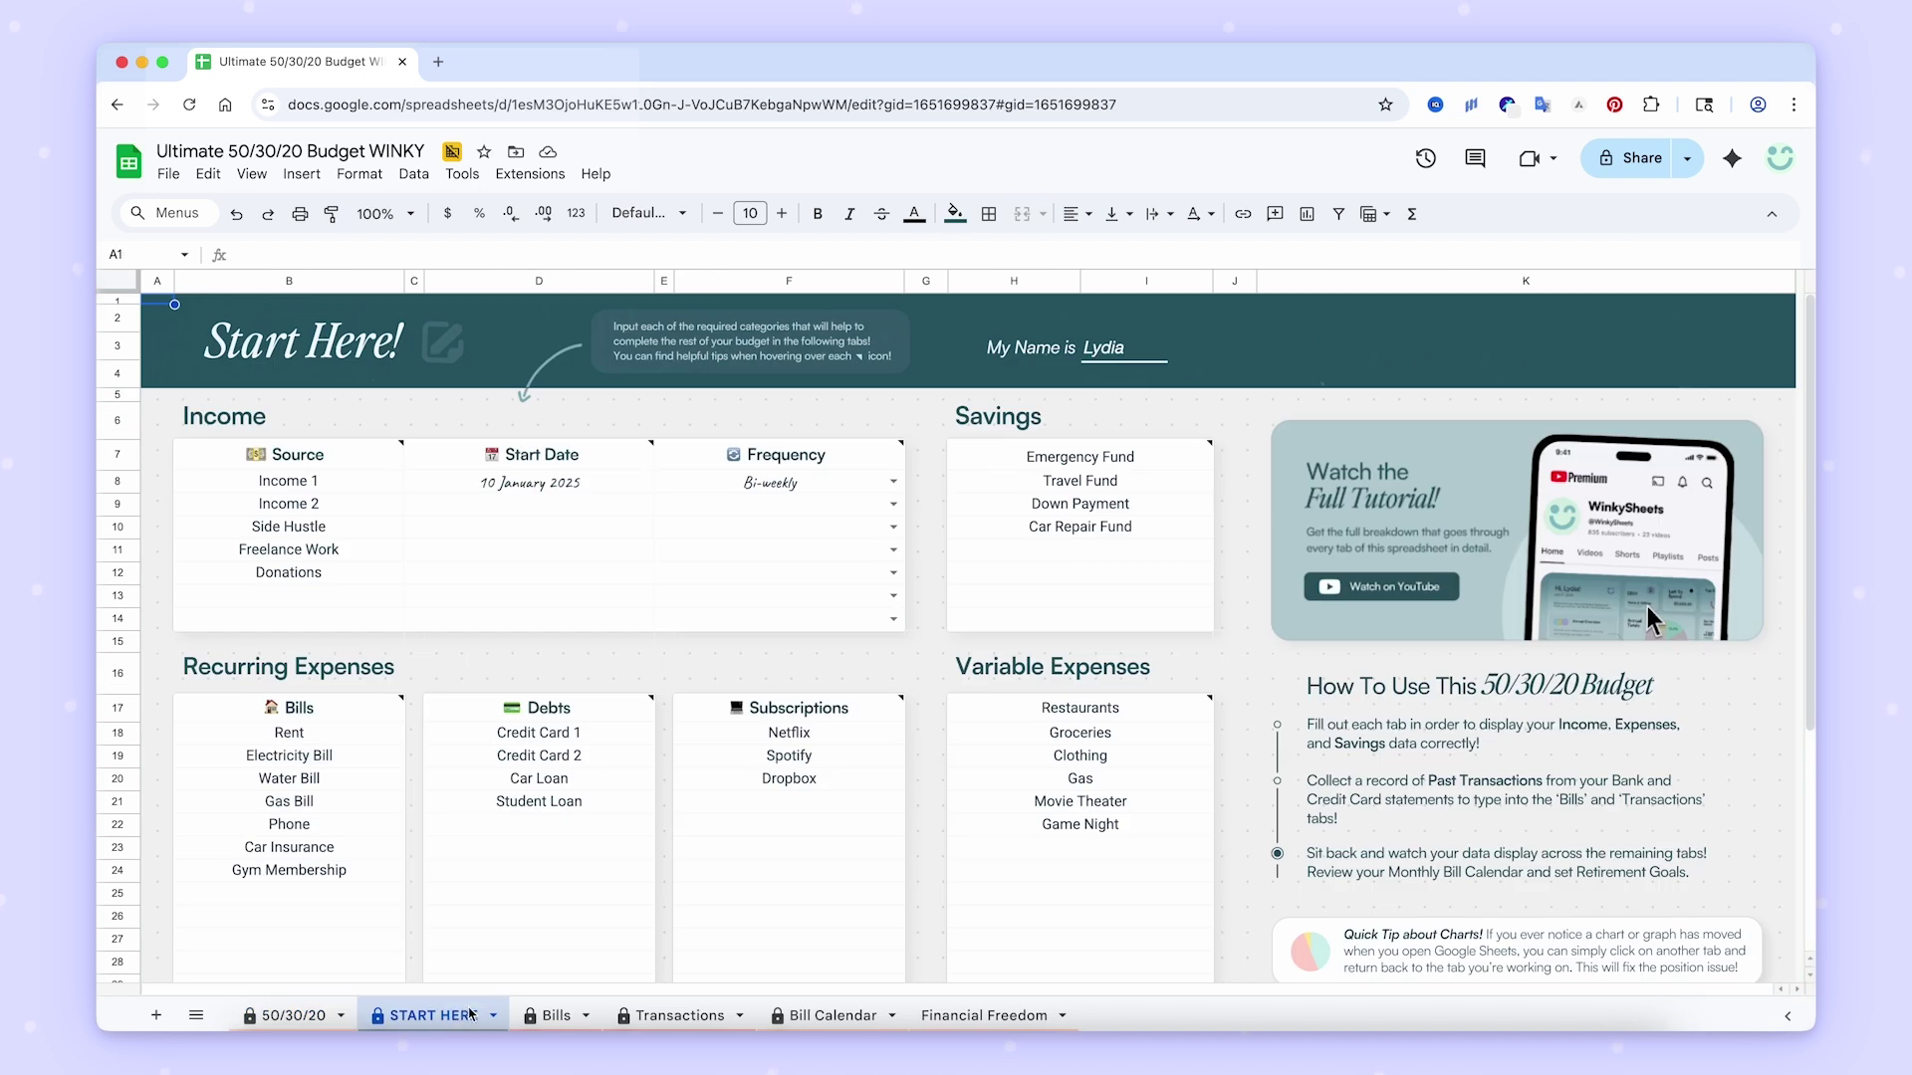
click(551, 1015)
click(652, 1016)
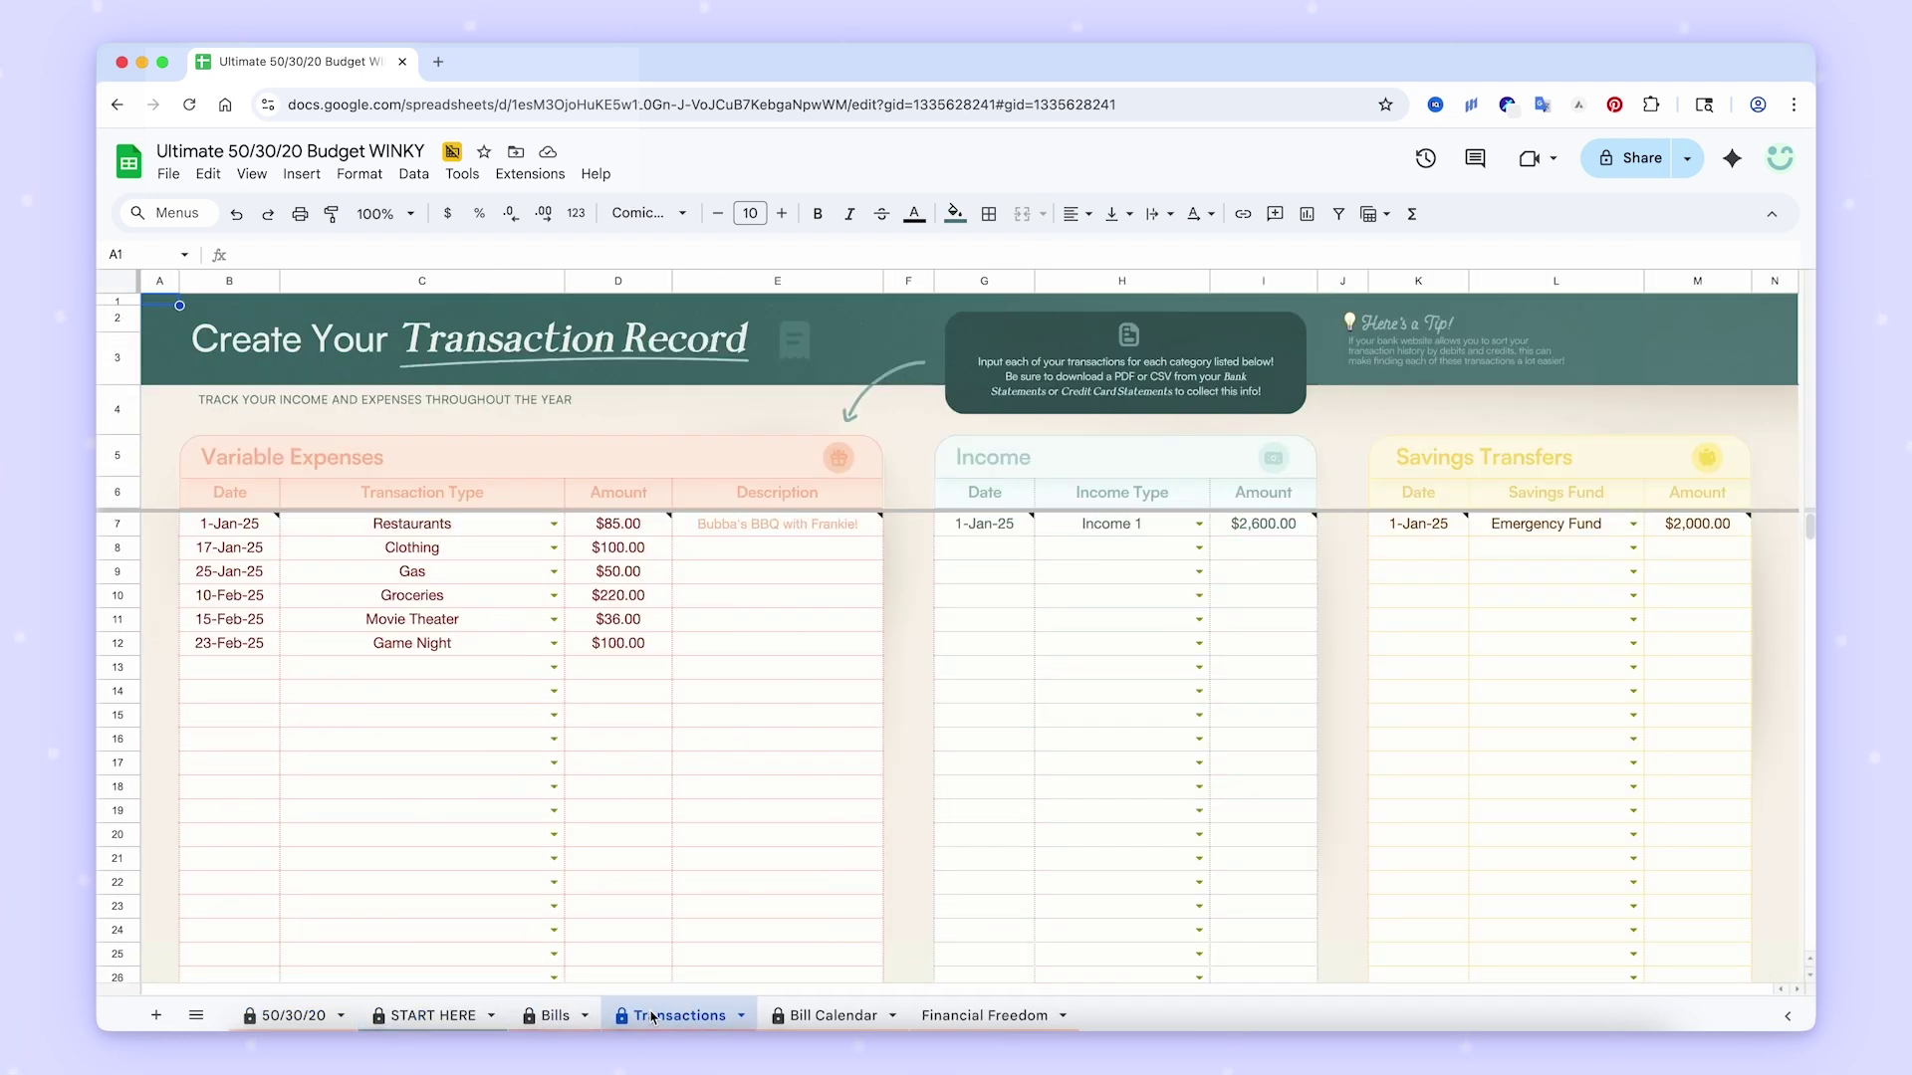
click(831, 1015)
click(1020, 1016)
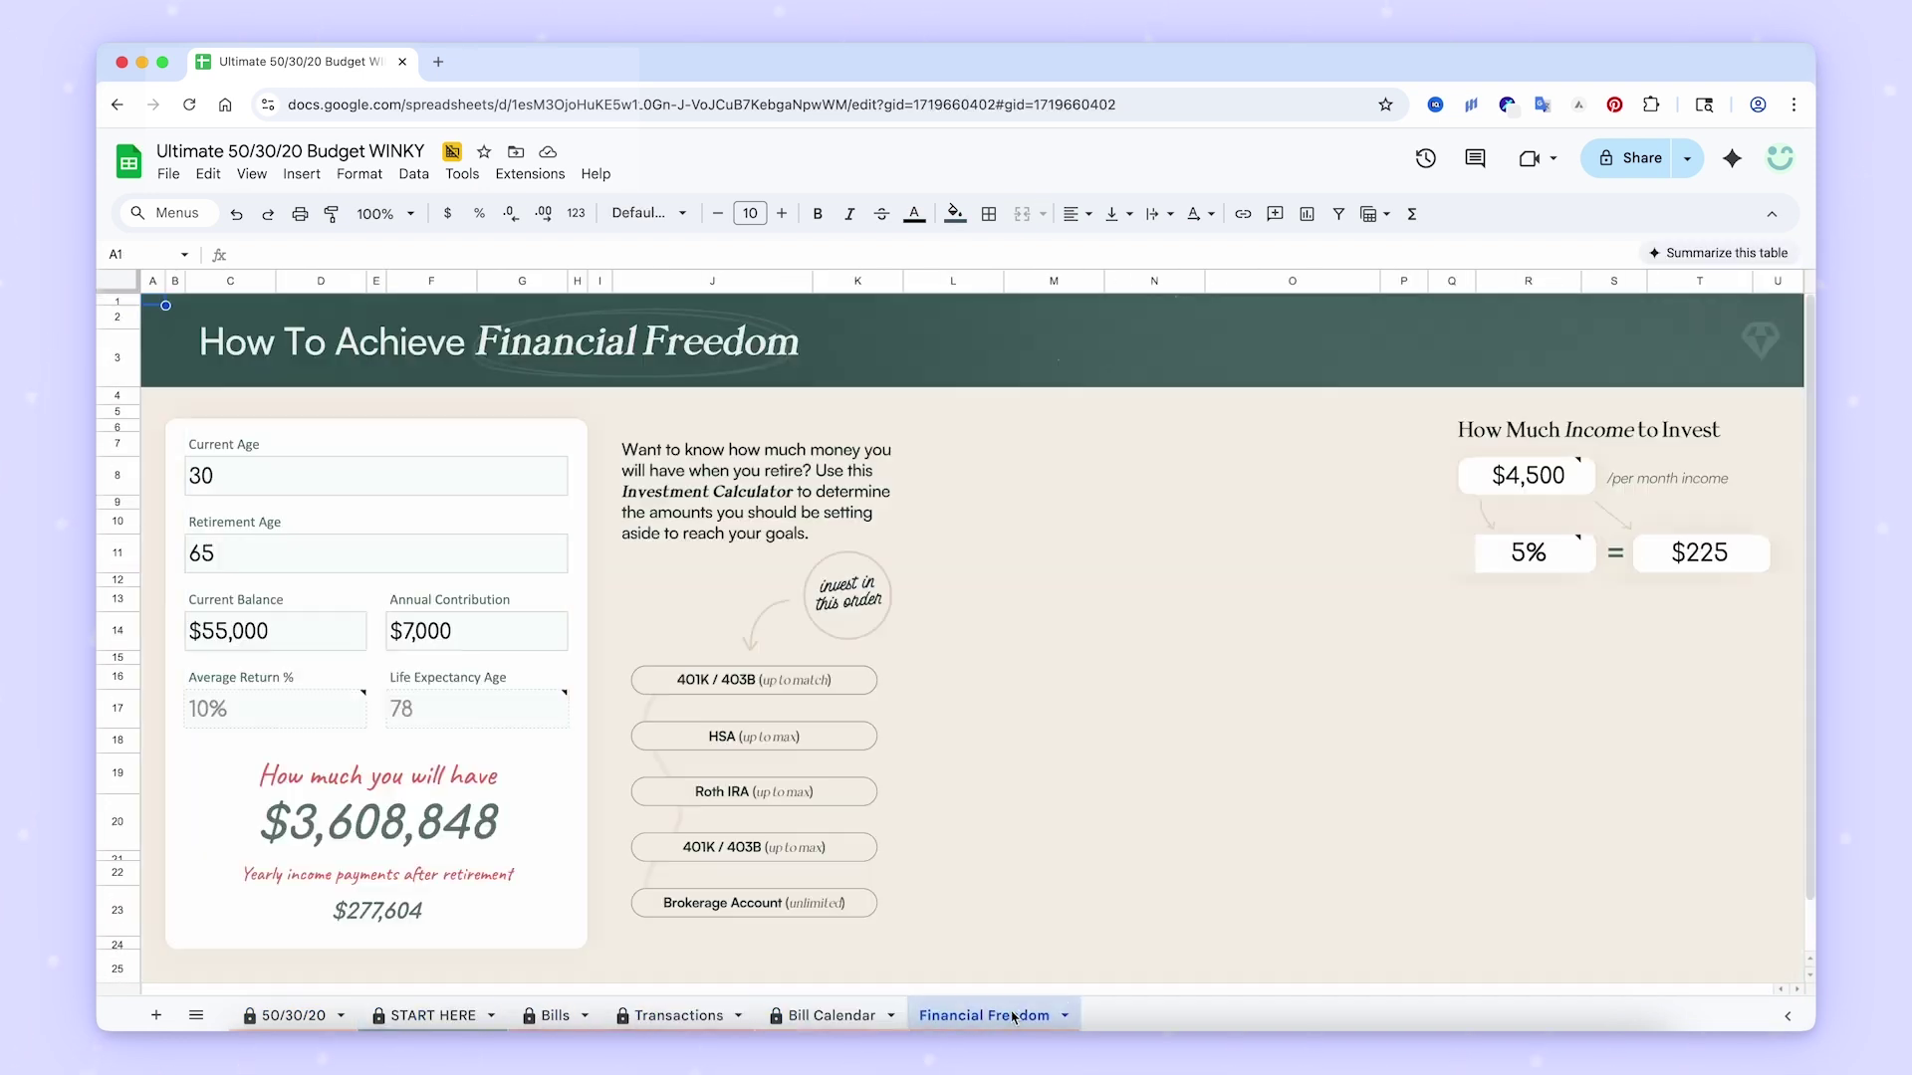
click(312, 1016)
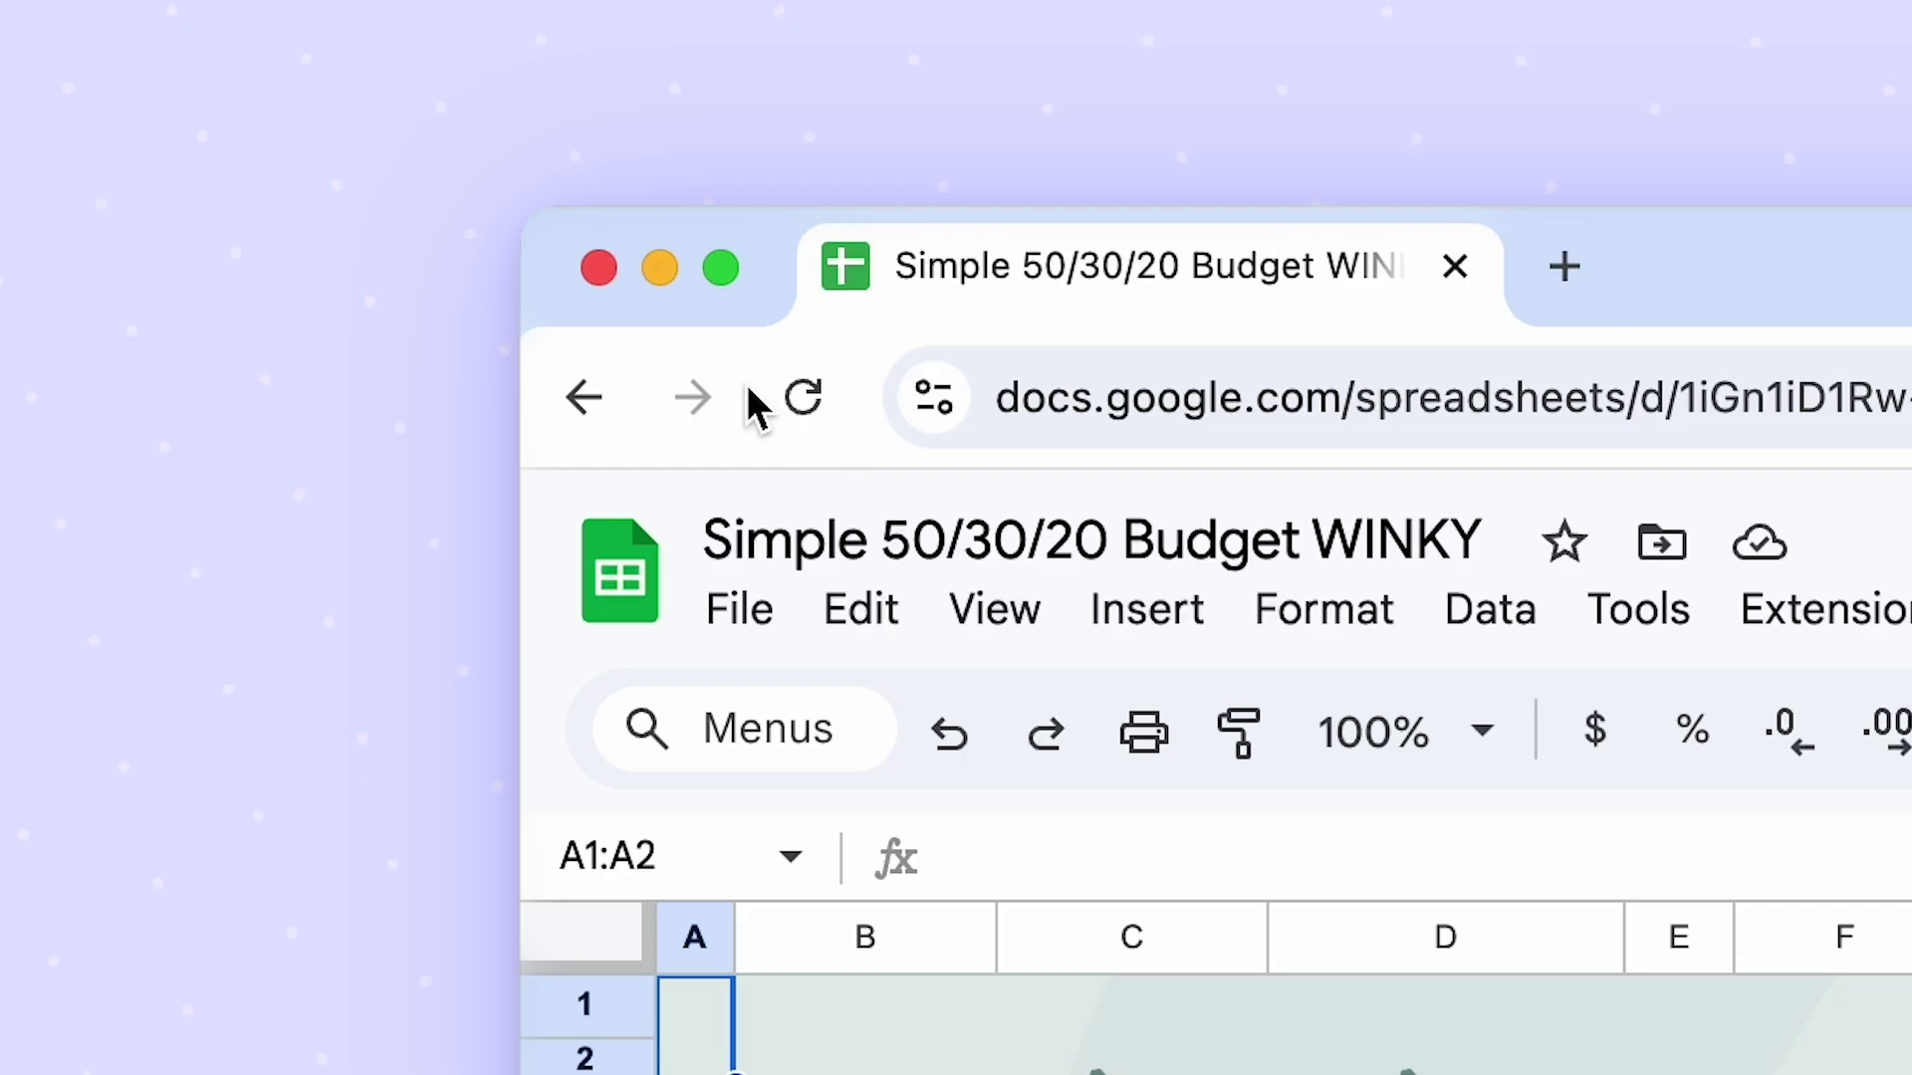
Reload the spreadsheet page and open the START HERE sheet.
click(818, 416)
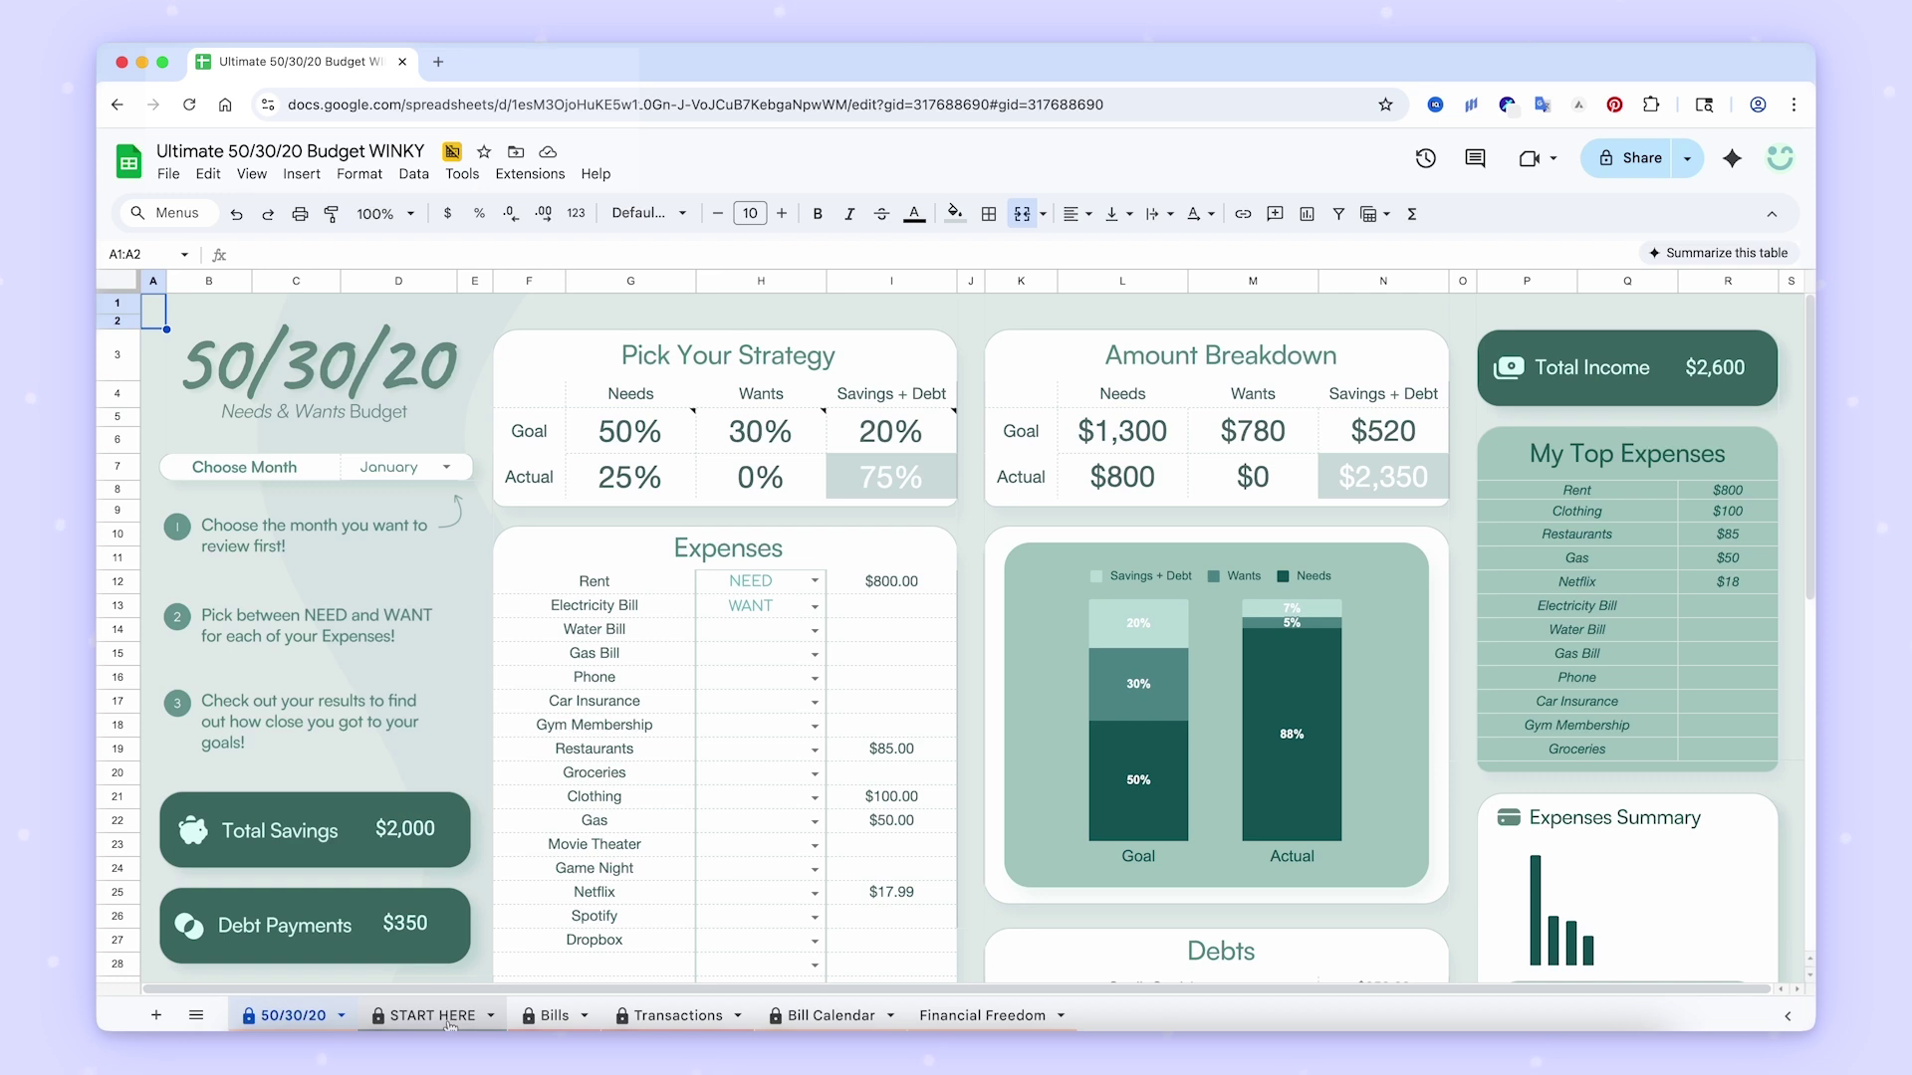
click(448, 1019)
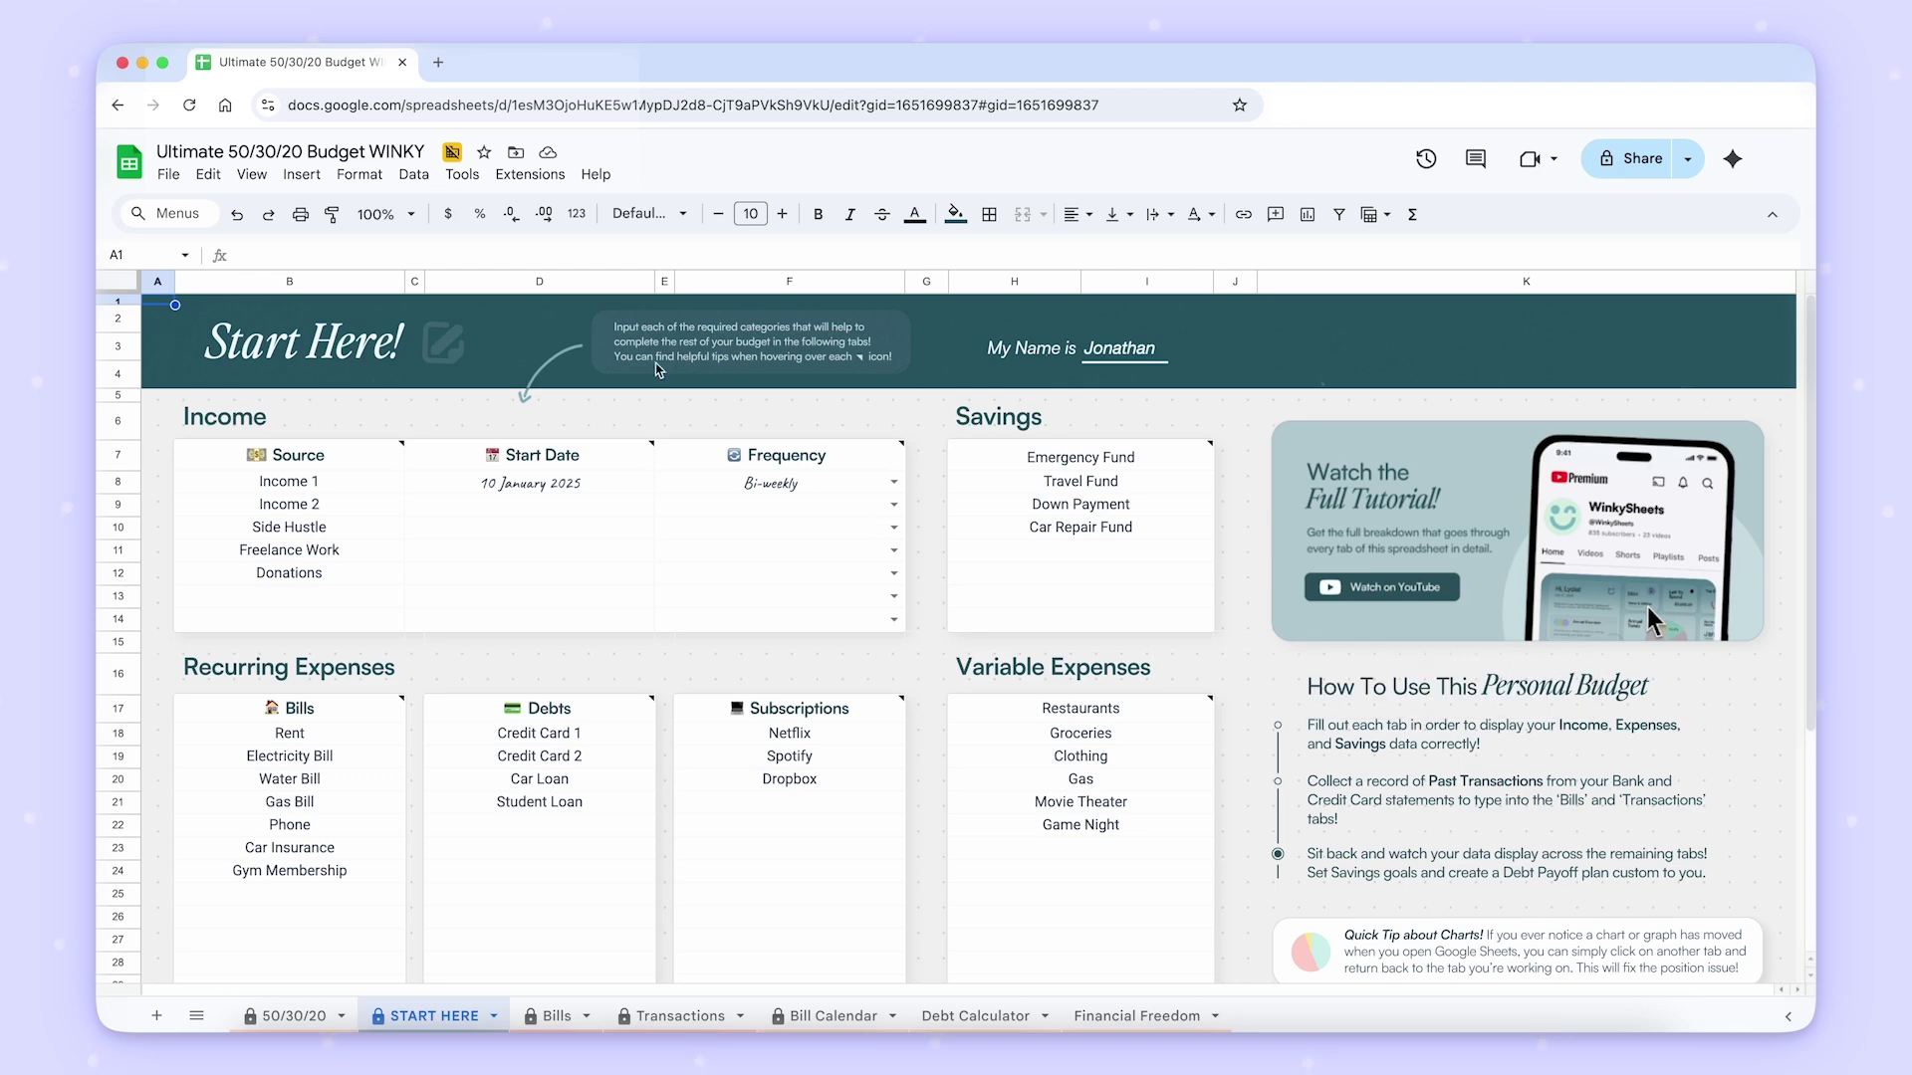
mouse_move(394, 465)
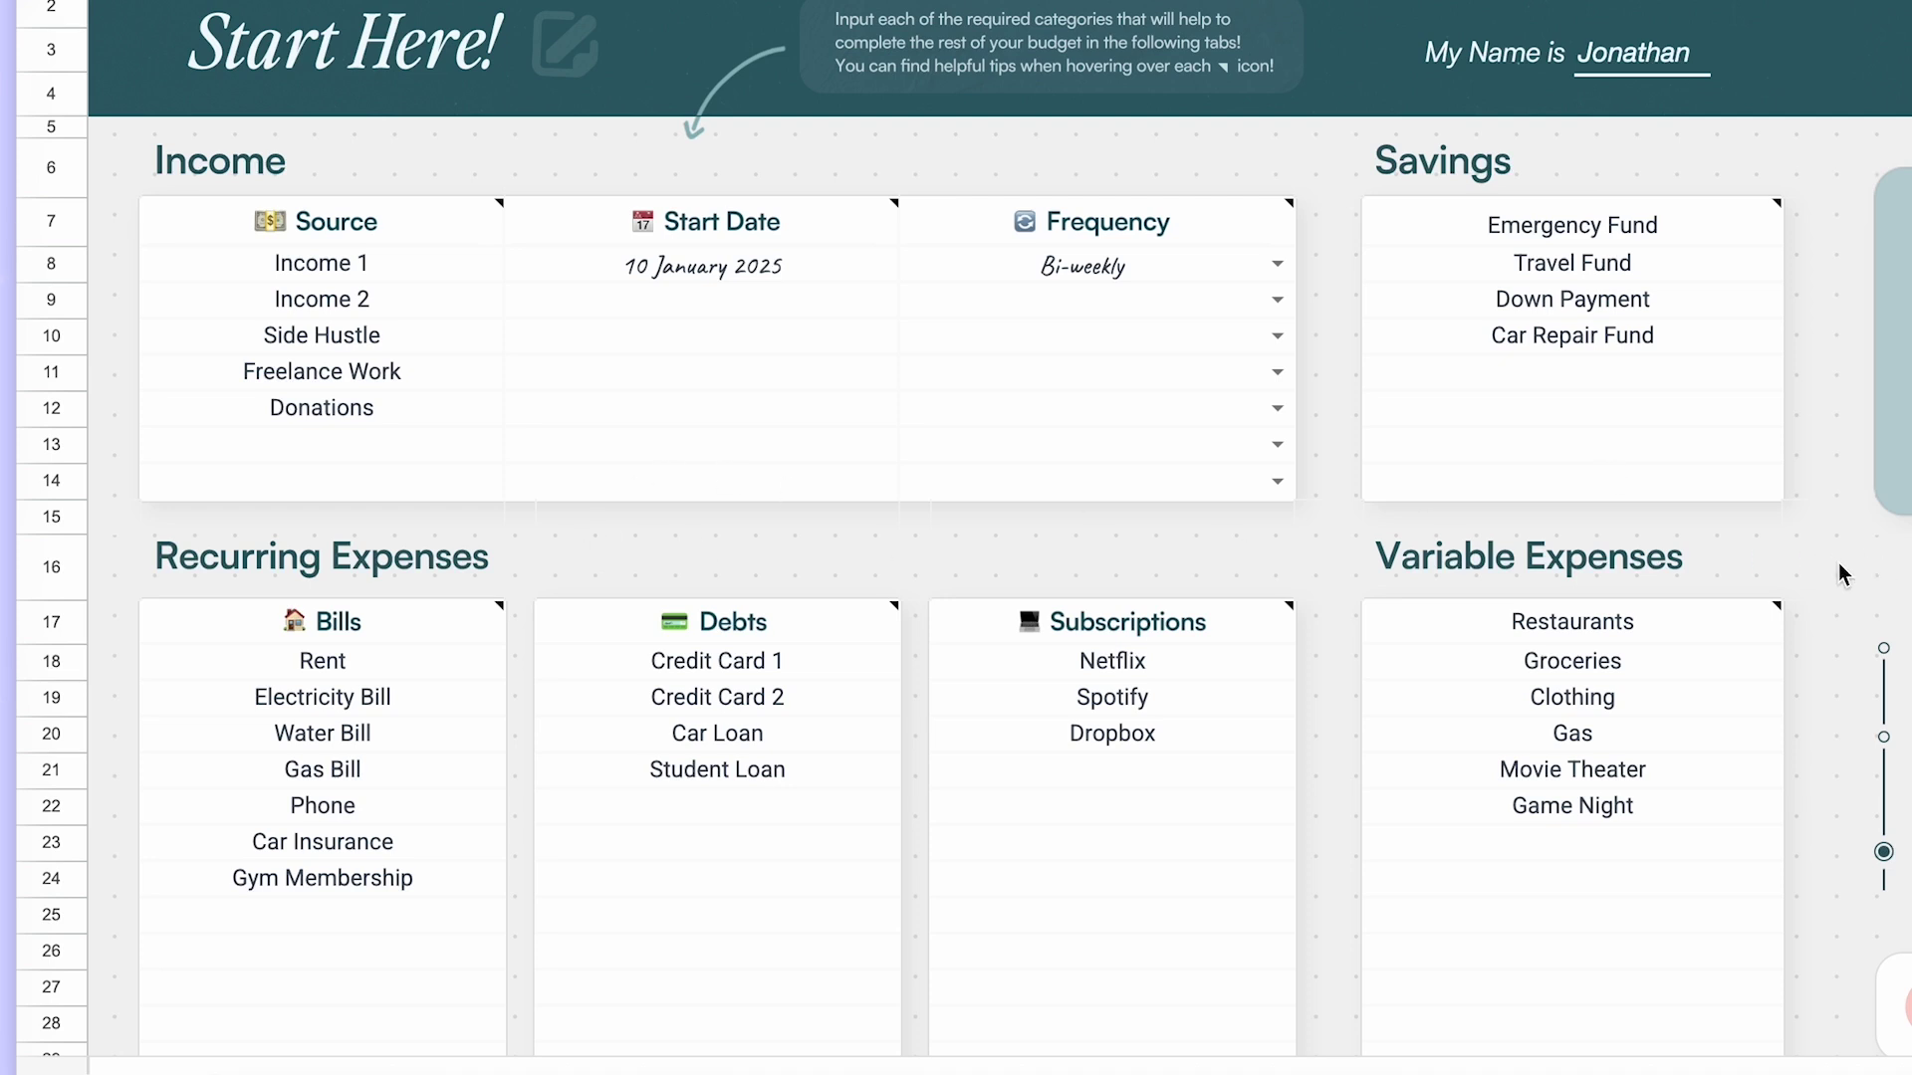
Replace the Income 1 and Income 2 sources with "Jeni's Ice Cream" and "Chili's".
click(462, 274)
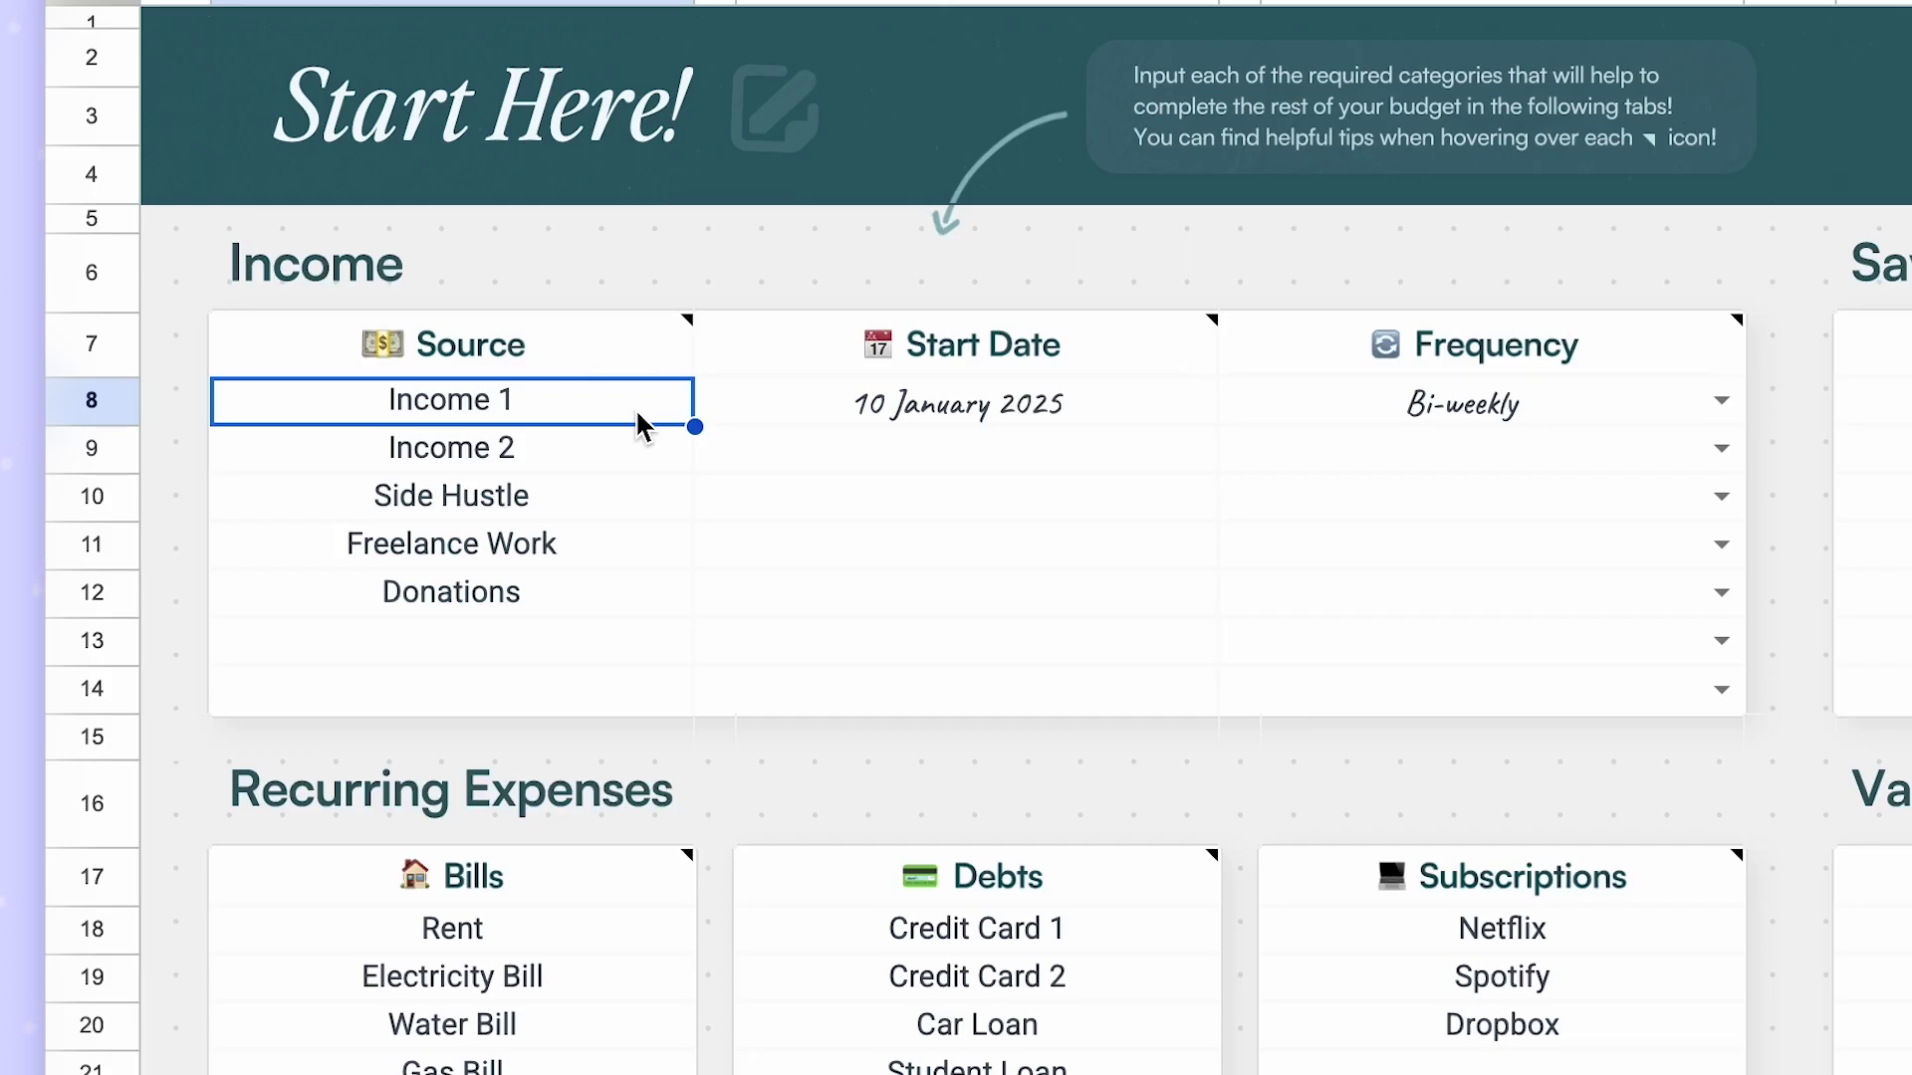
key(Down)
key(Down)
key(Down)
key(Down)
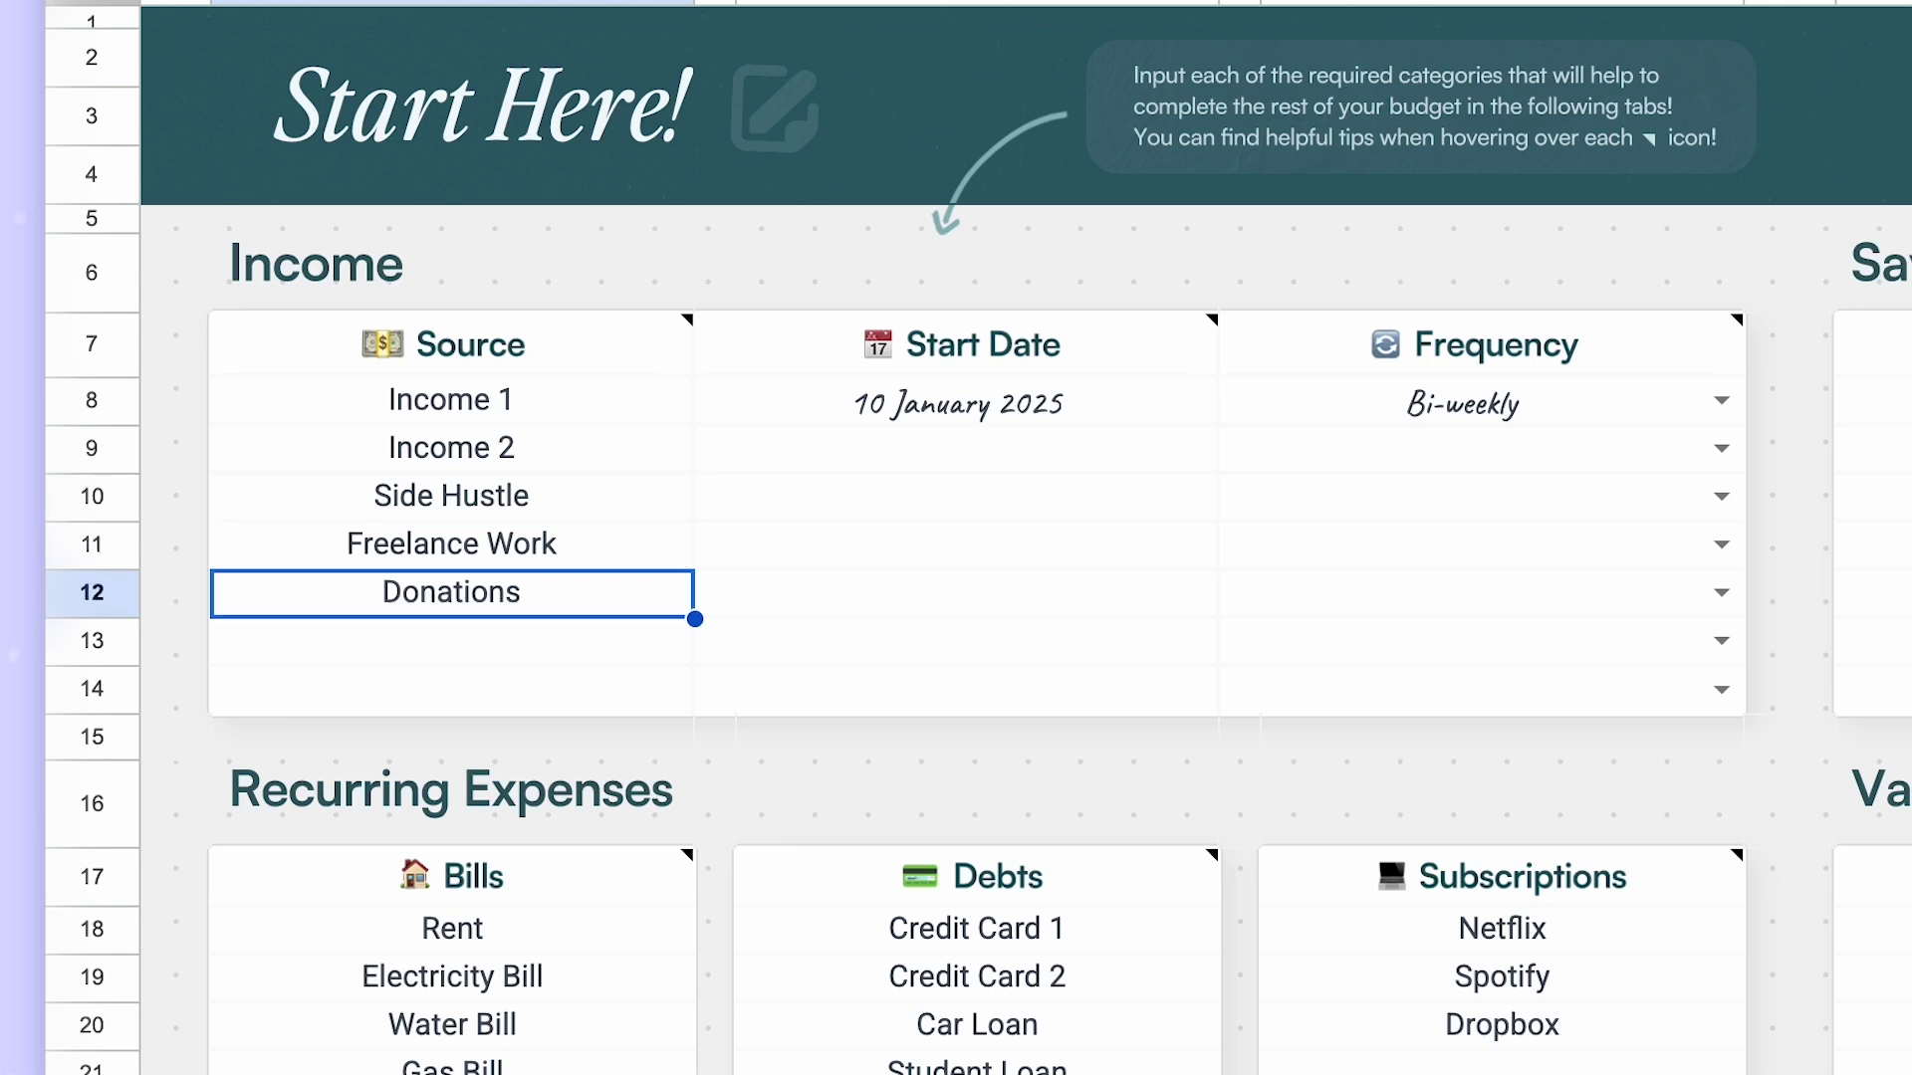
key(Up)
key(Up)
key(Up)
key(Up)
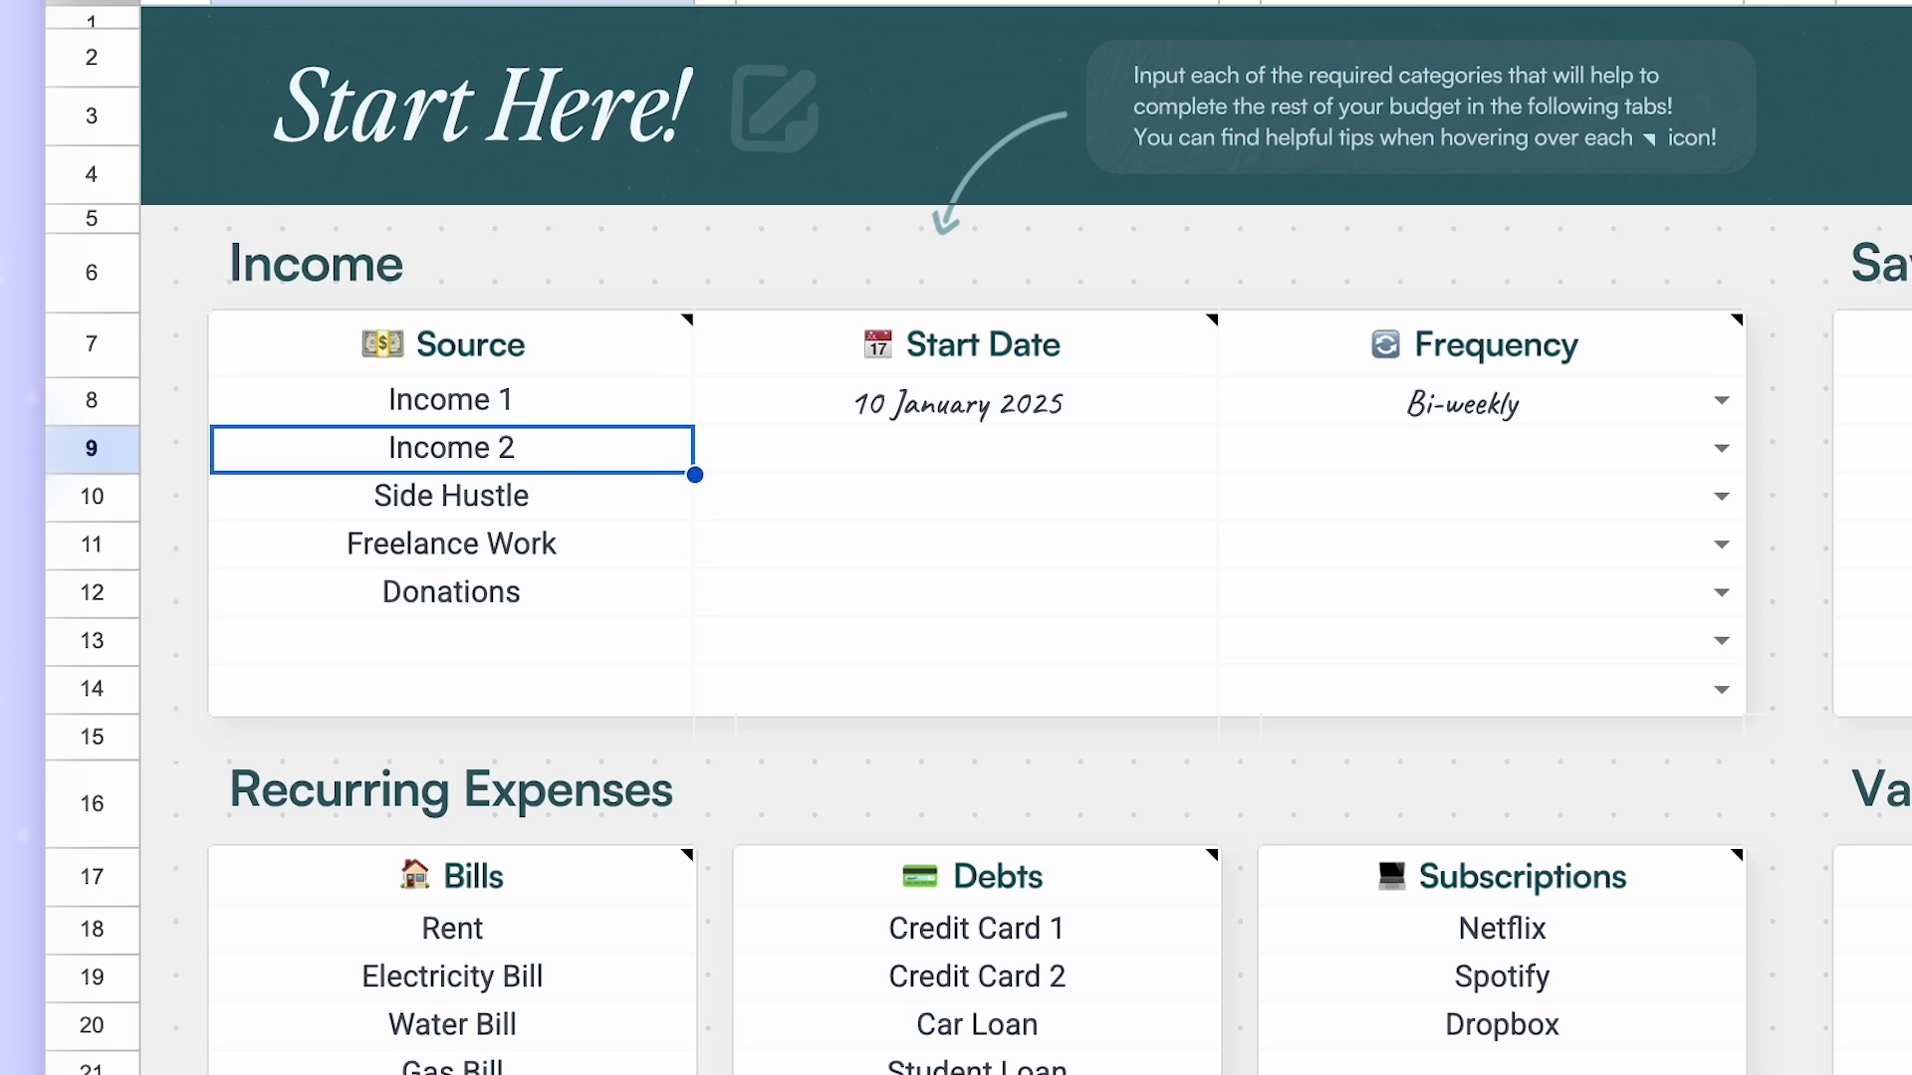
text(Jeni's)
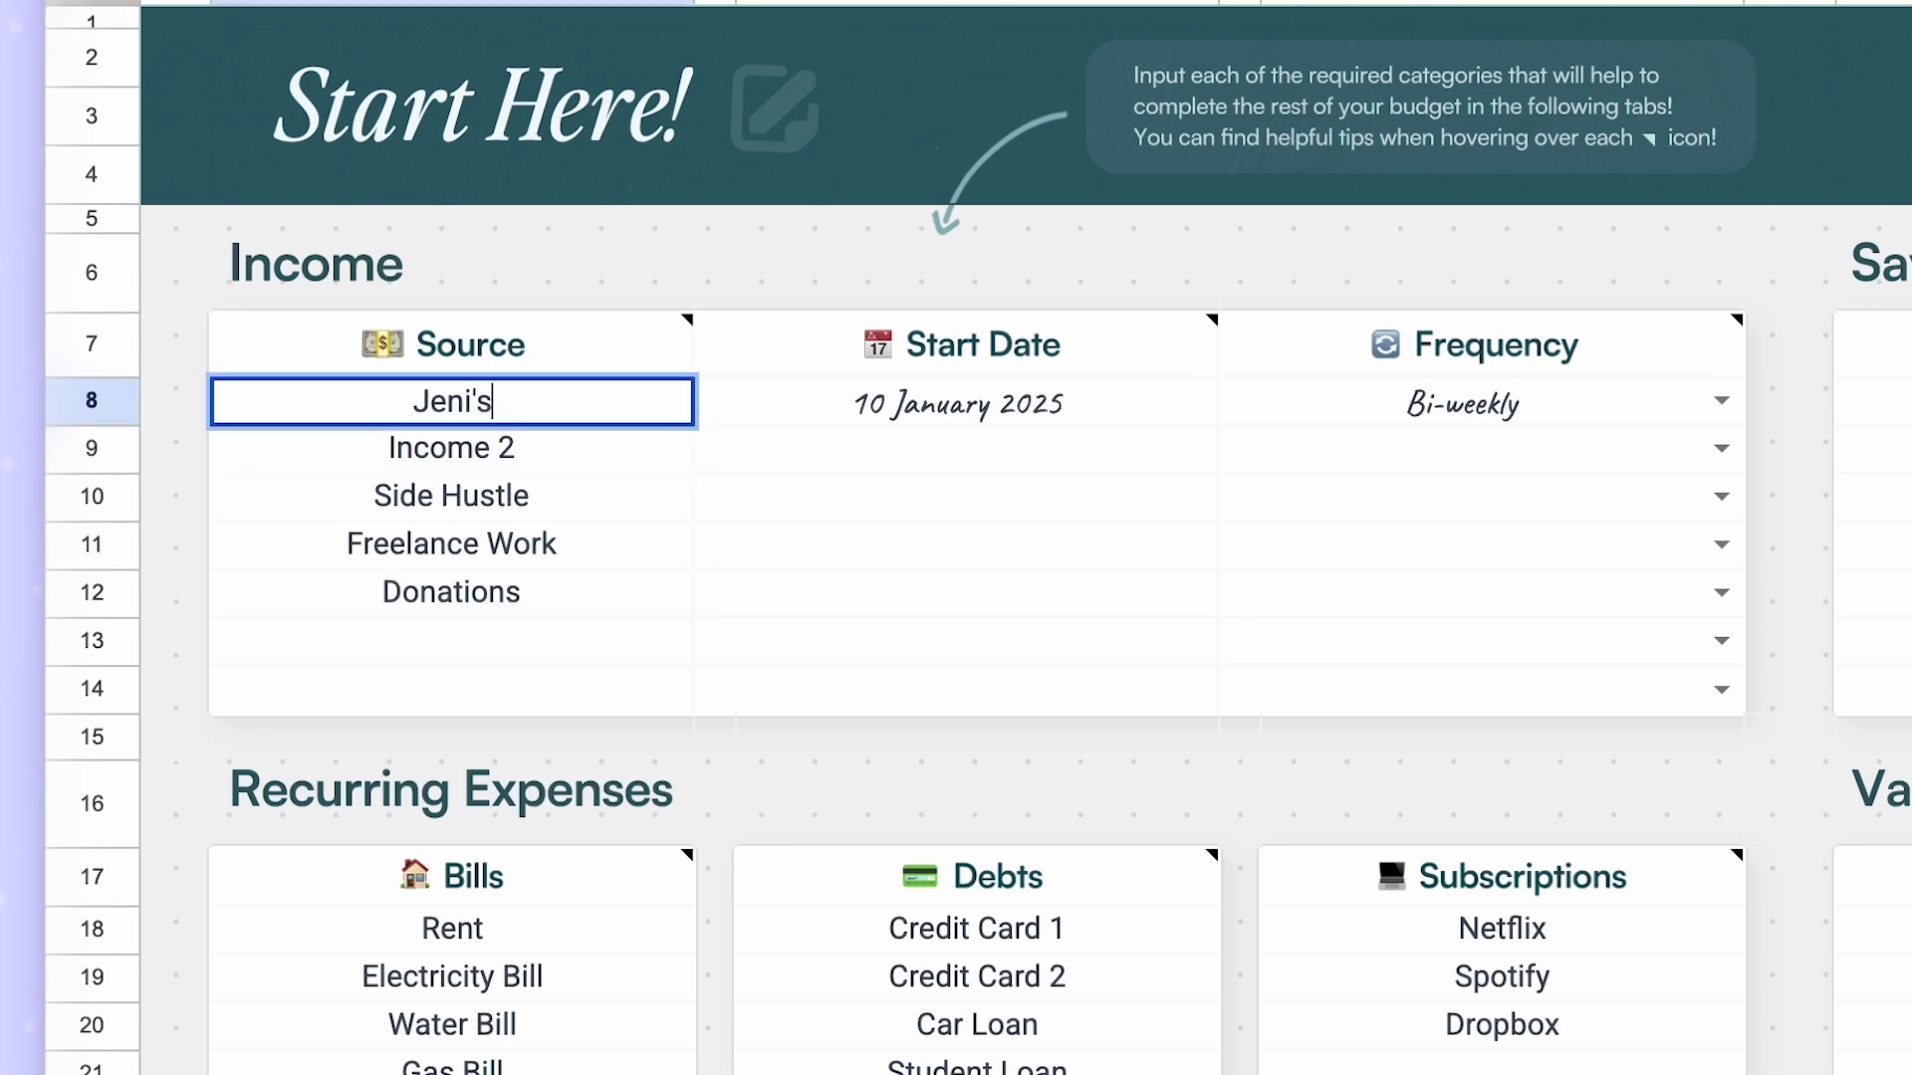
text( Ice Cream)
key(Return)
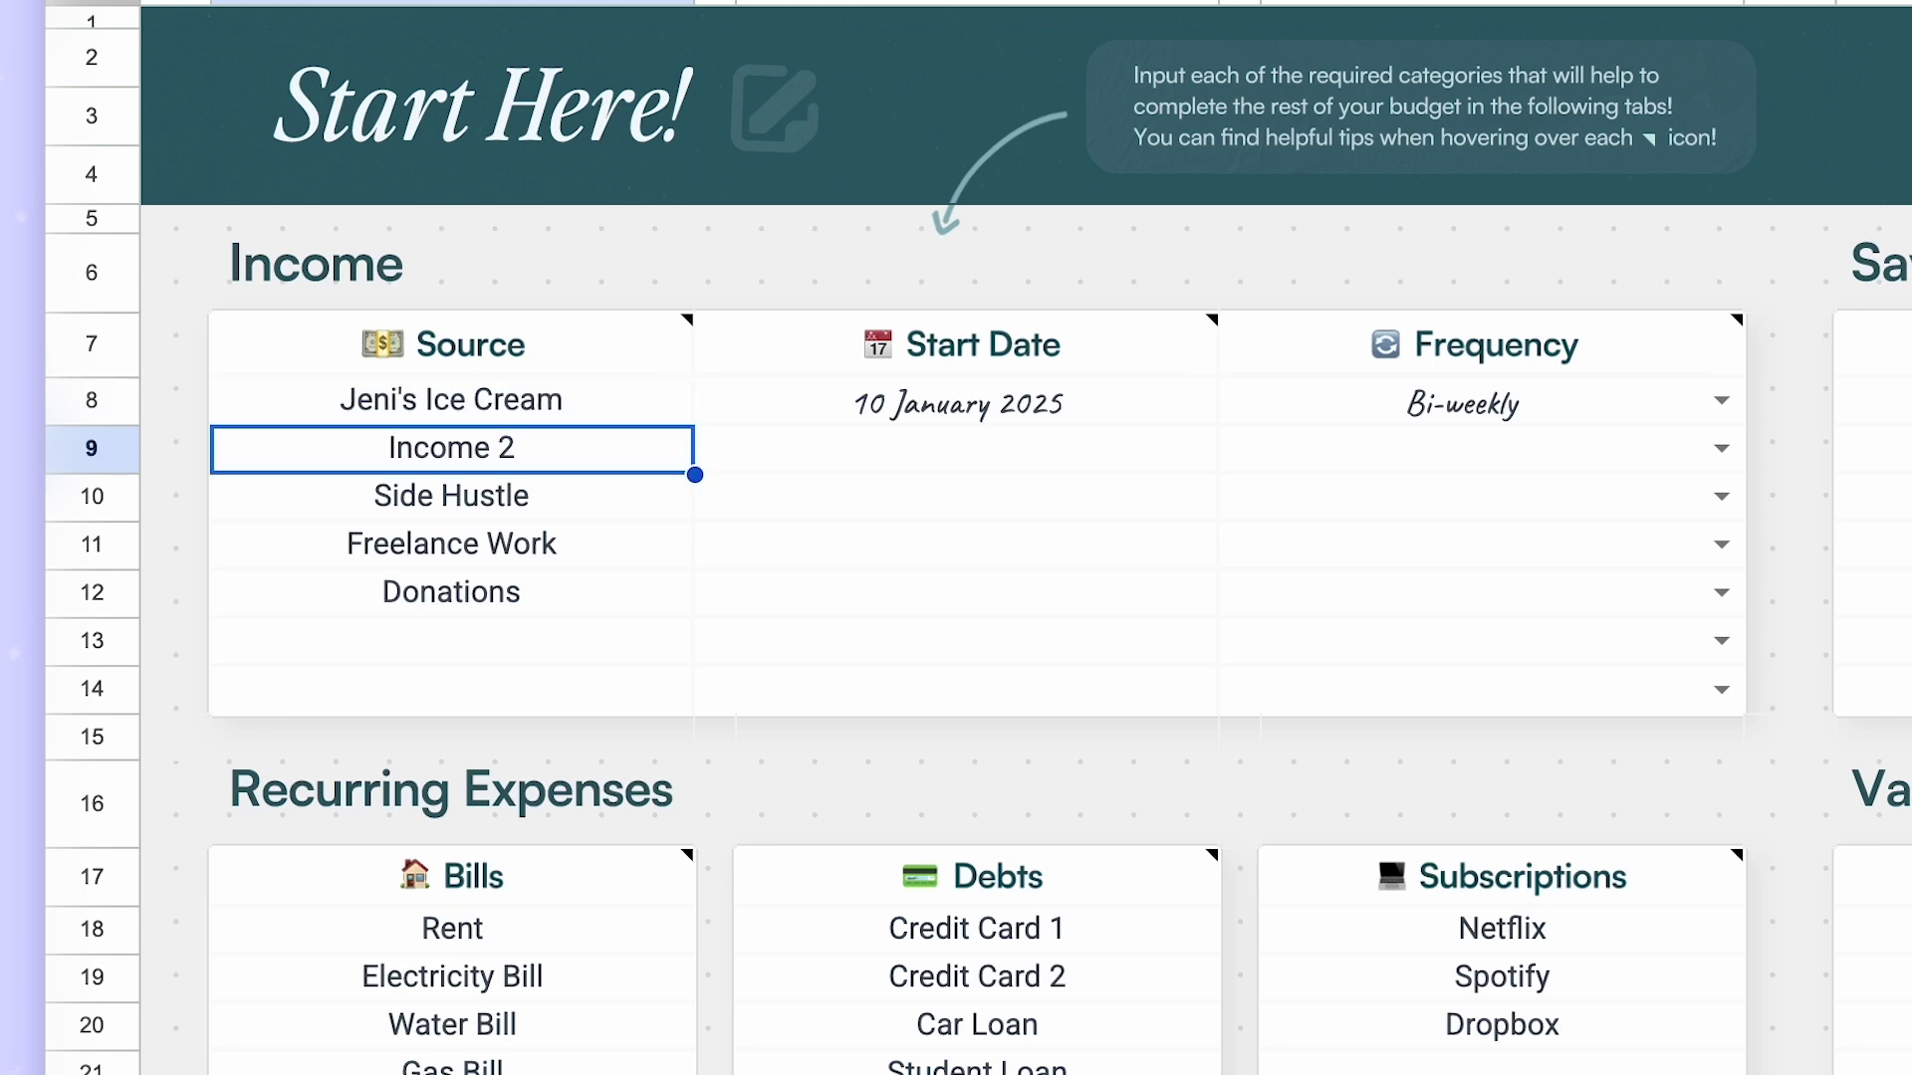
text(Chili)
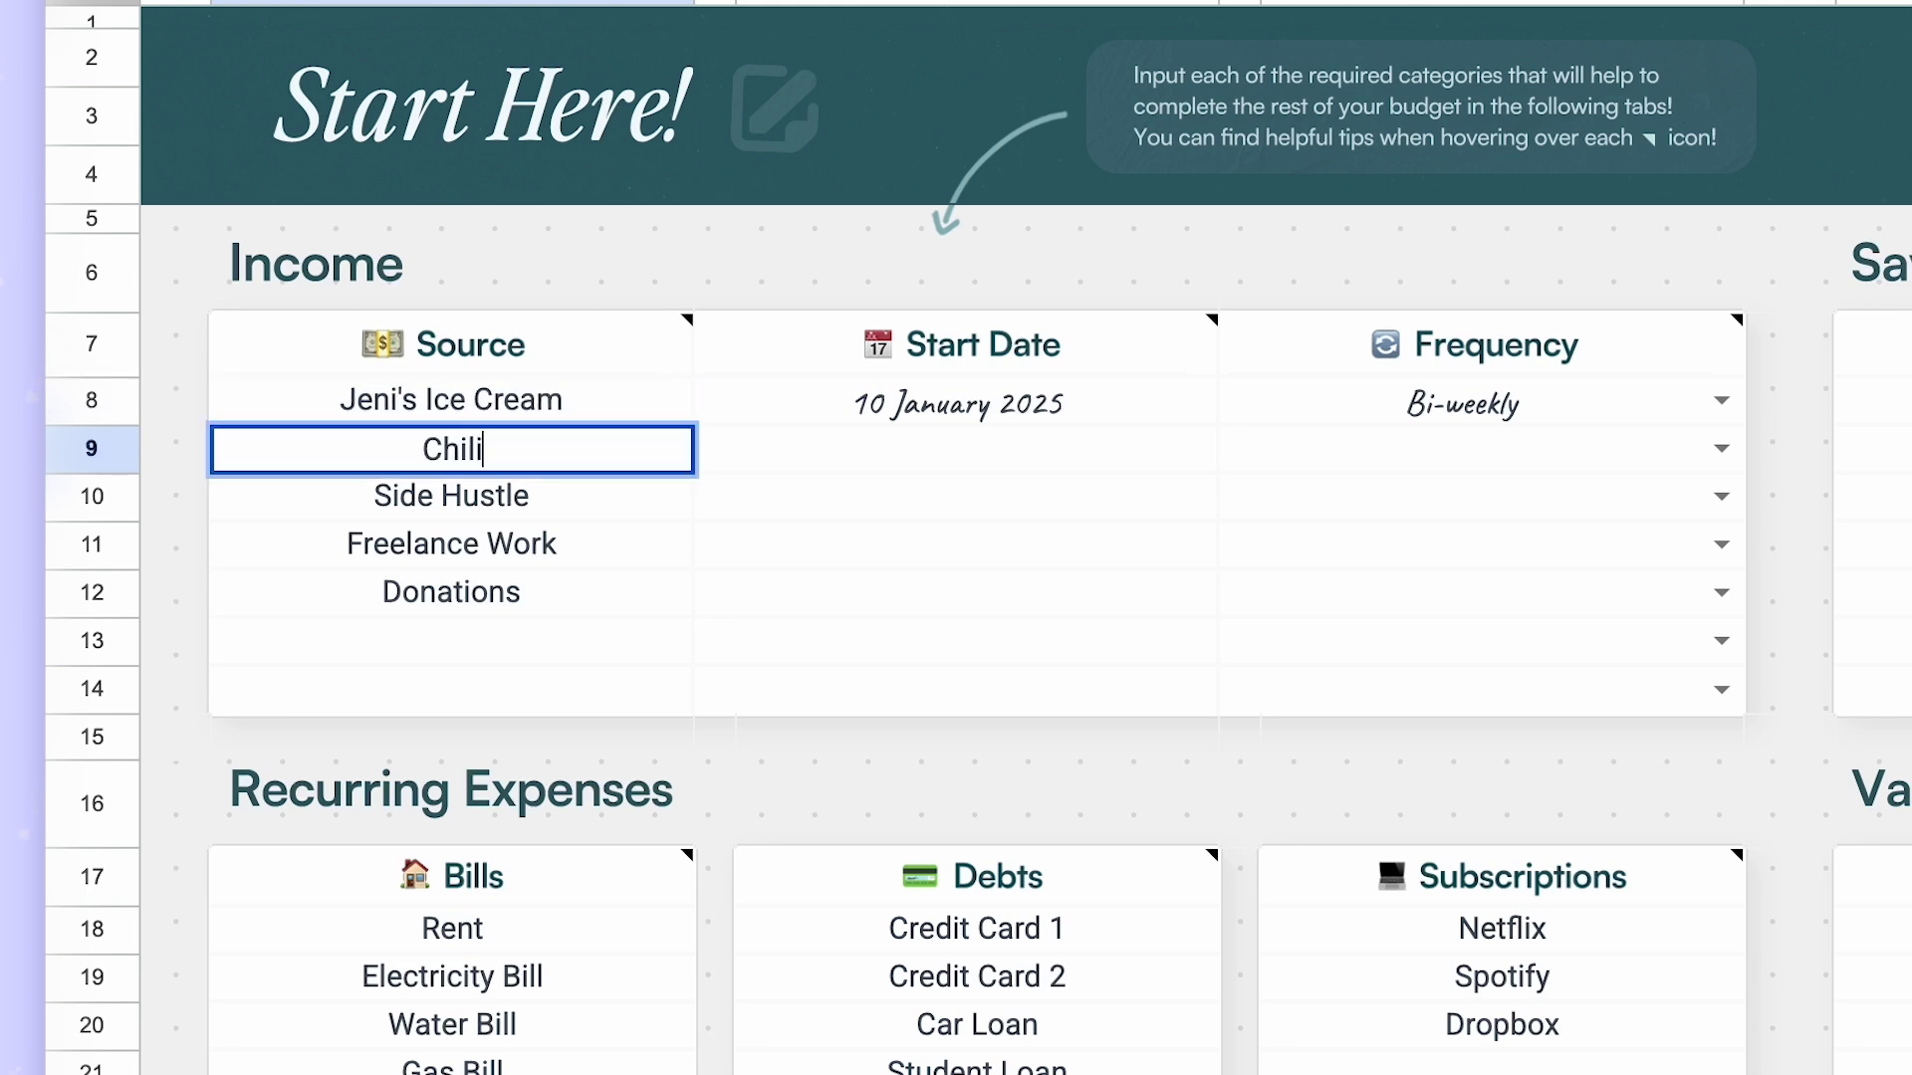
text('s)
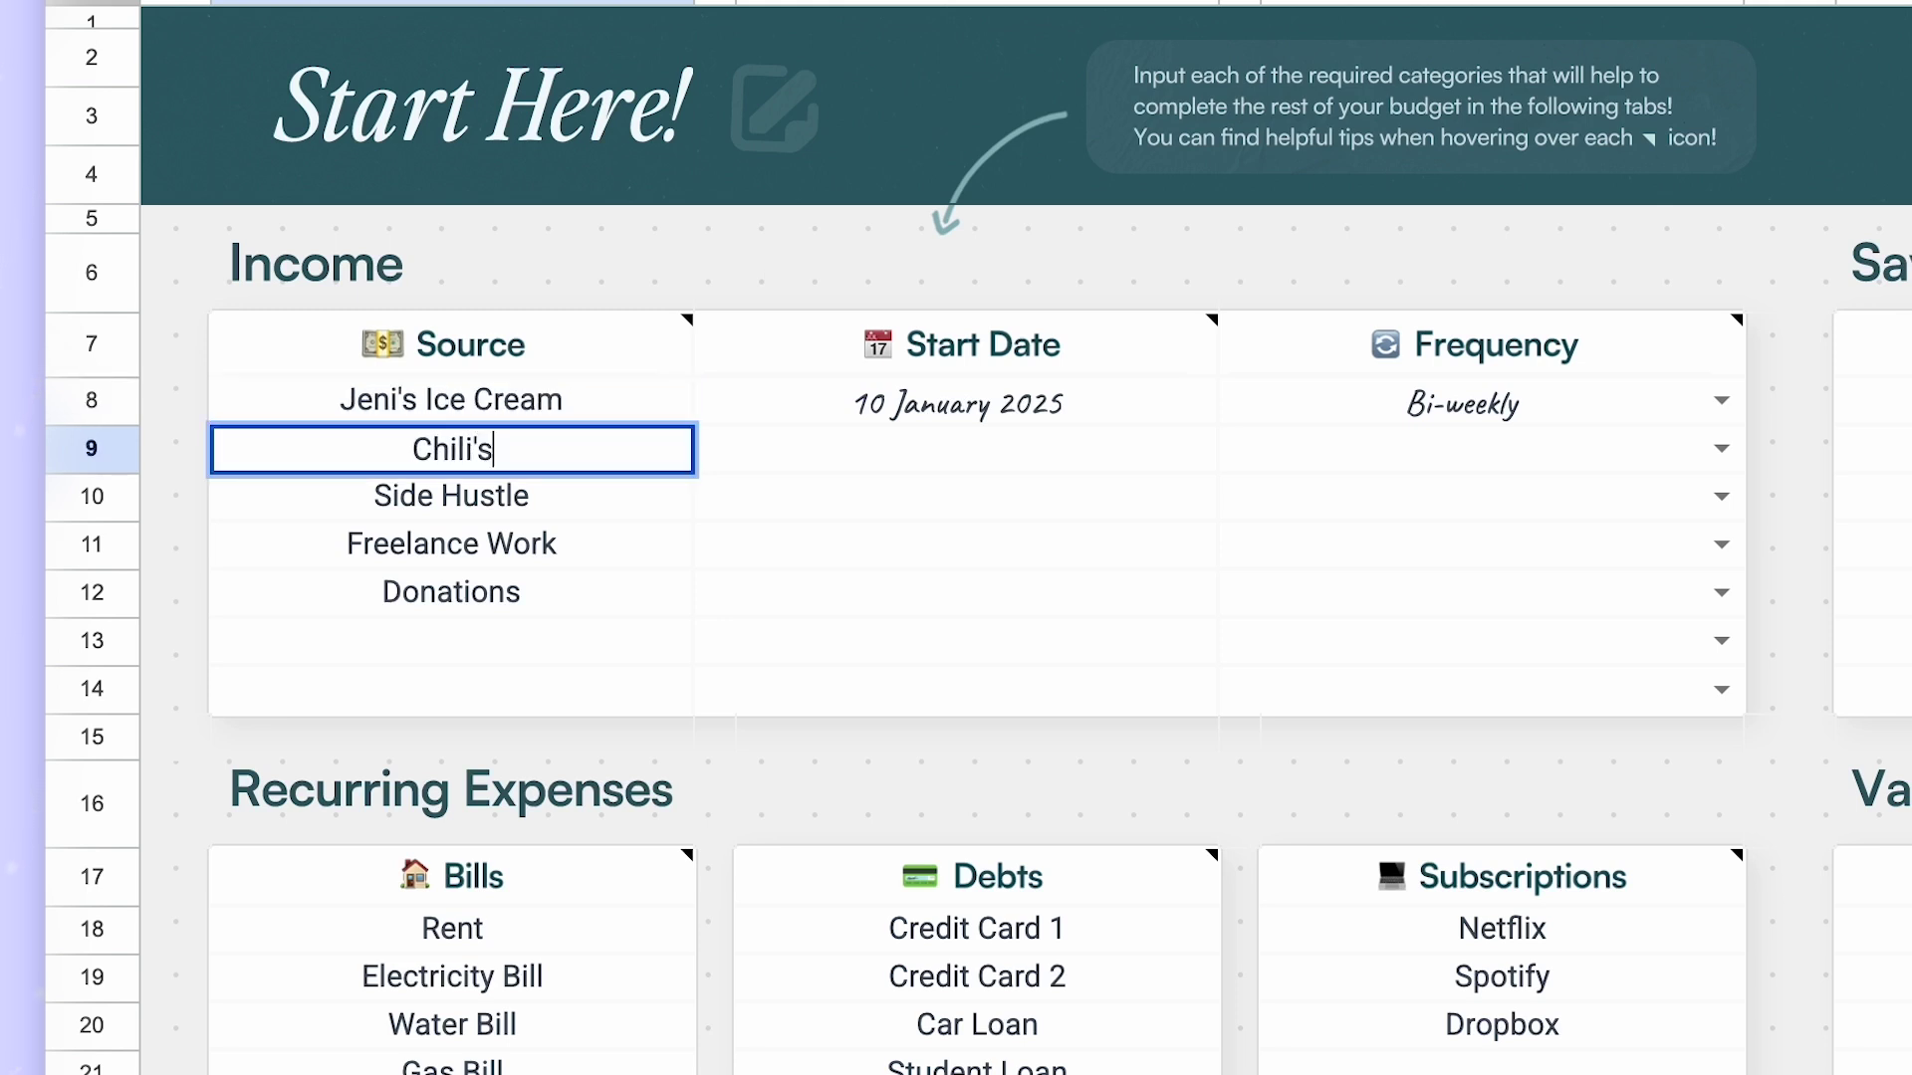
Clear the Side Hustle, Freelance Work and Donations entries from the income sources.
click(617, 510)
key(Delete)
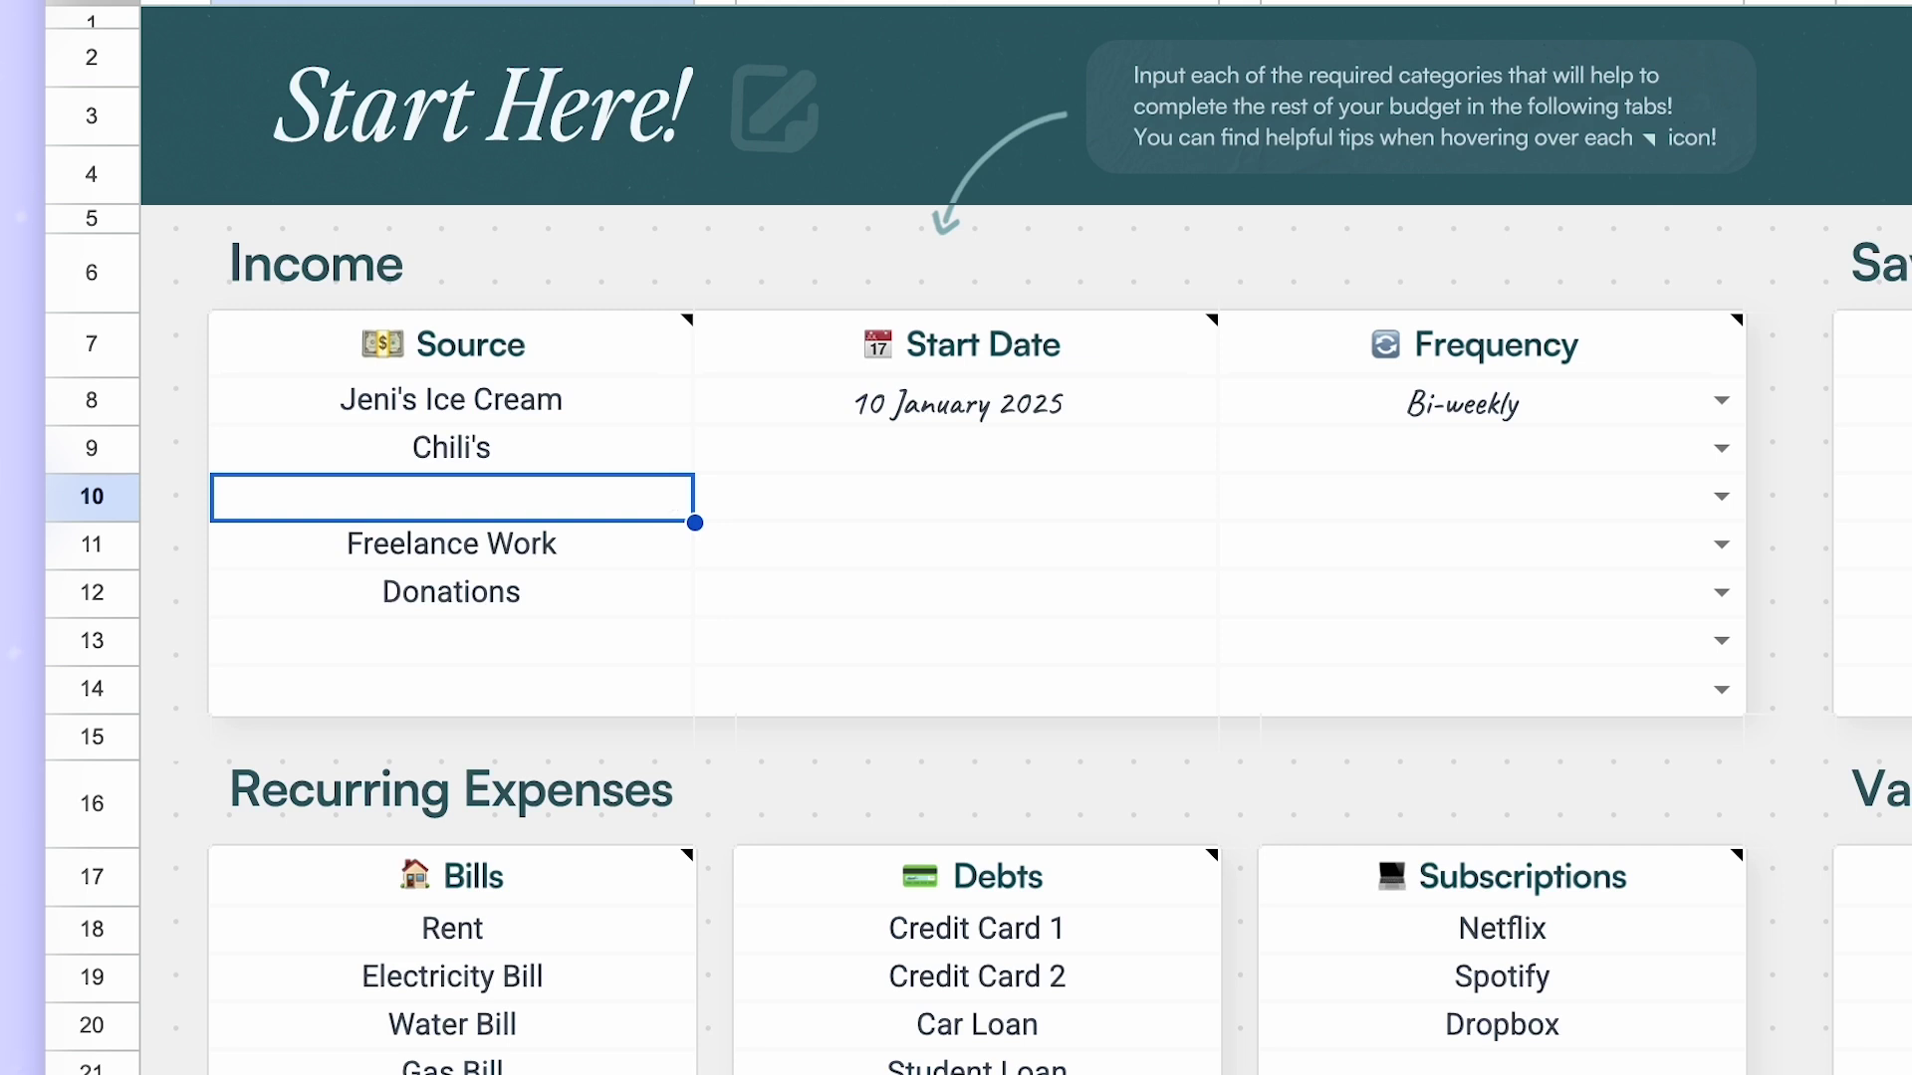
key(Down)
key(Delete)
key(Down)
key(Delete)
click(452, 593)
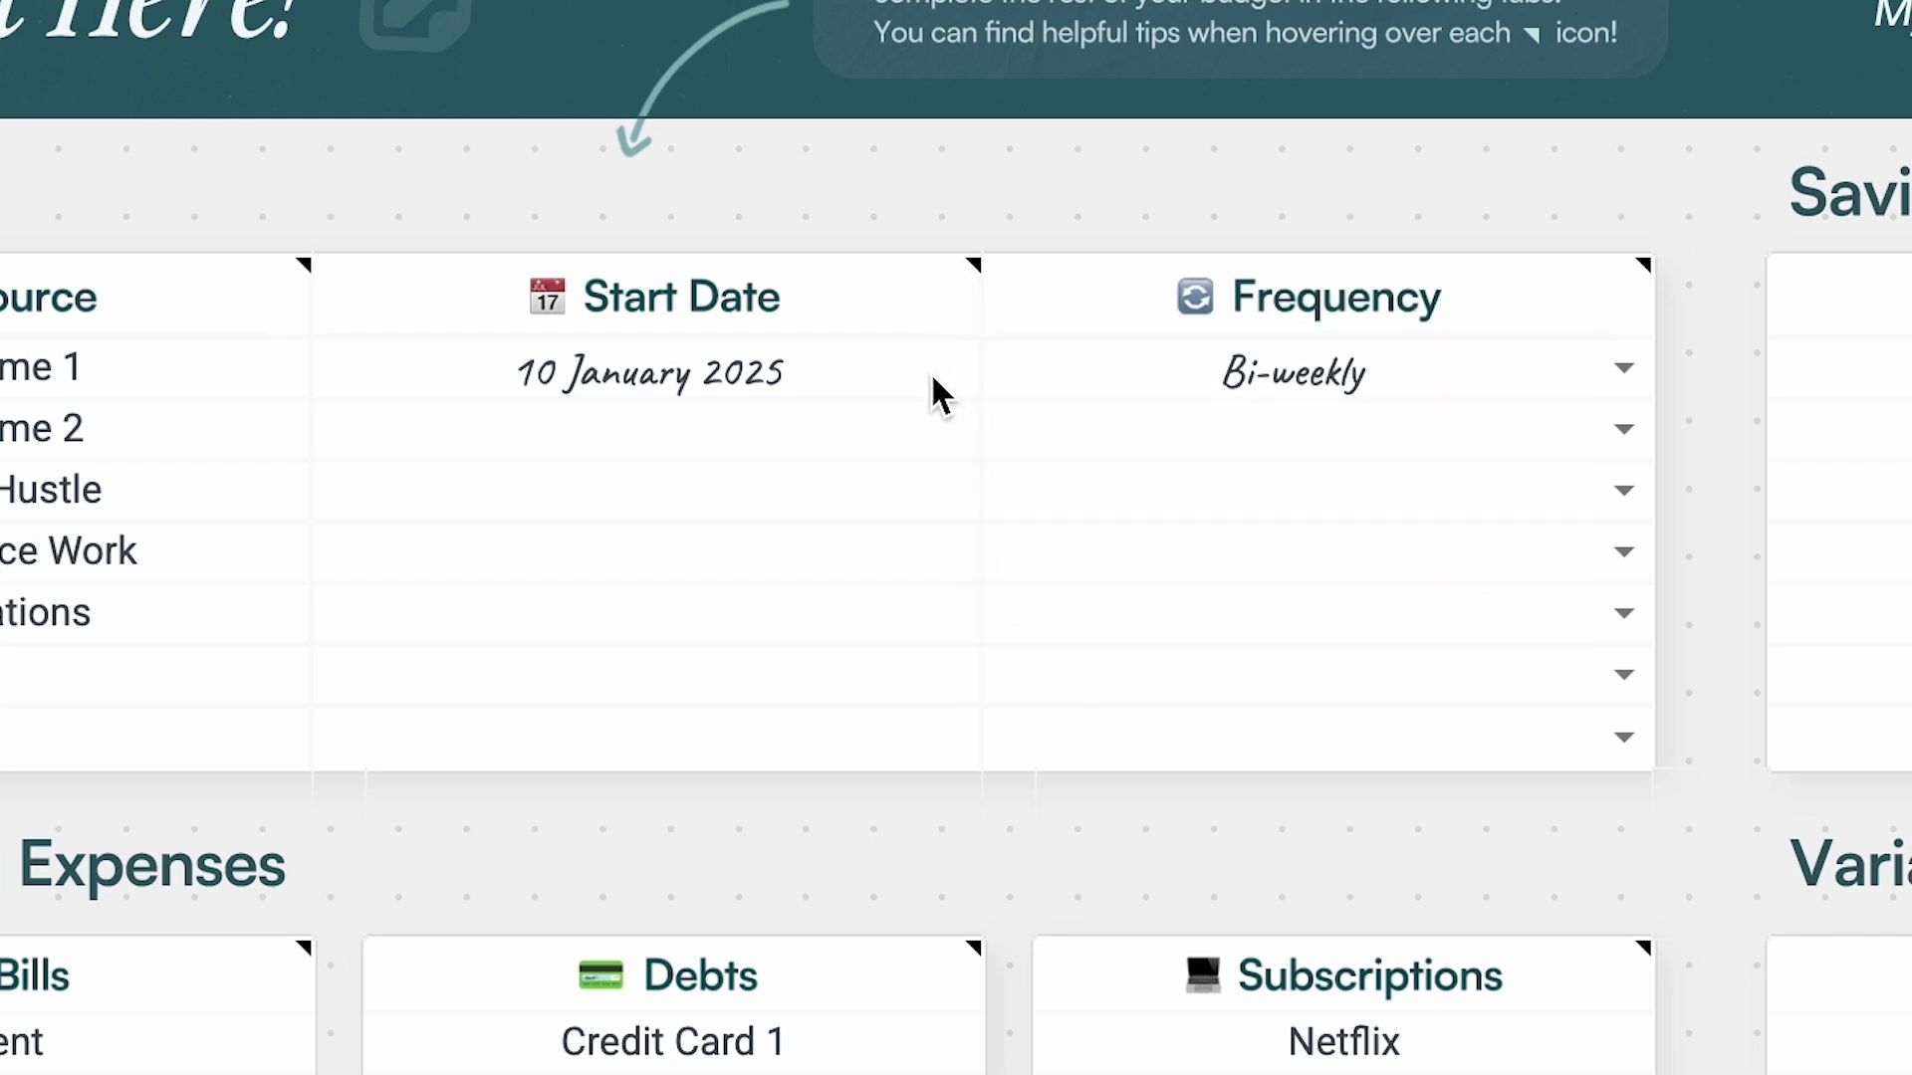
Check the first income's frequency choices and examine the January 2025 bill calendar.
click(1623, 369)
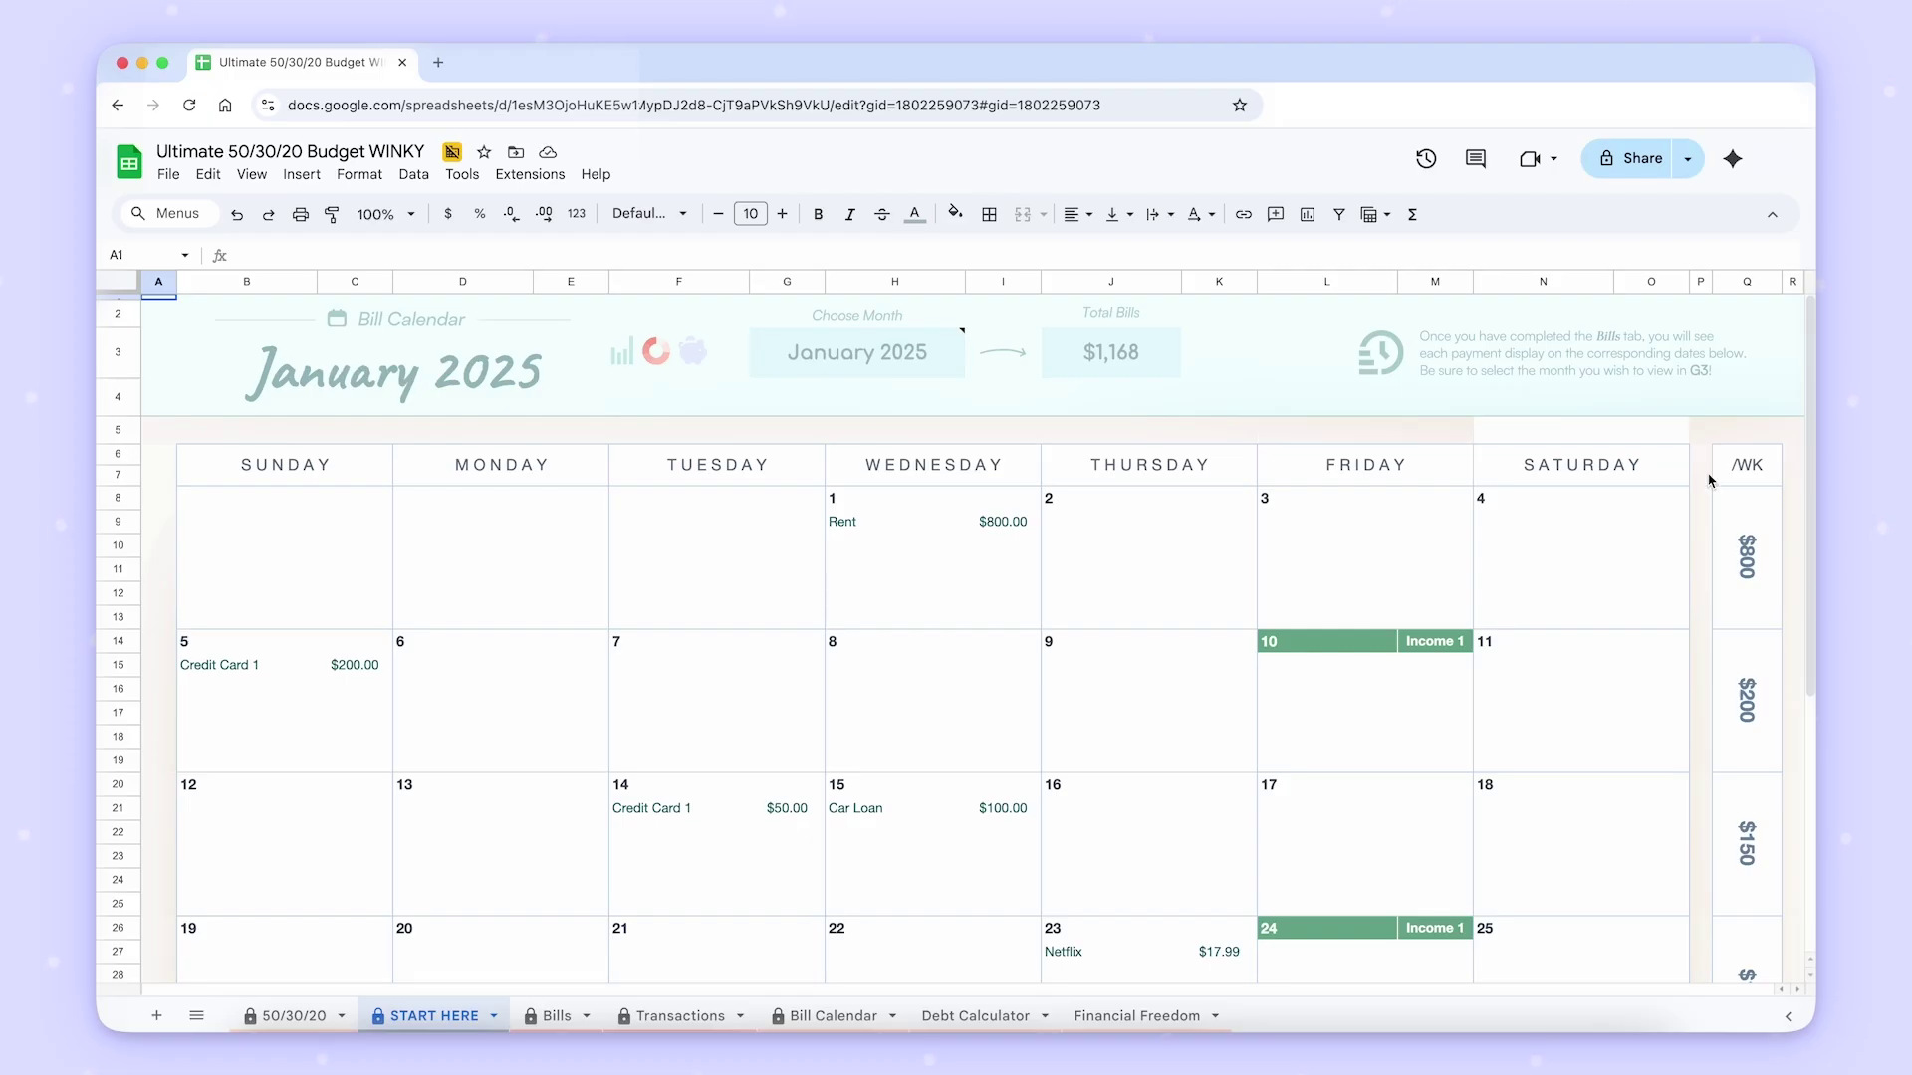
scroll(1700, 509, down, 3)
scroll(1701, 509, up, 2)
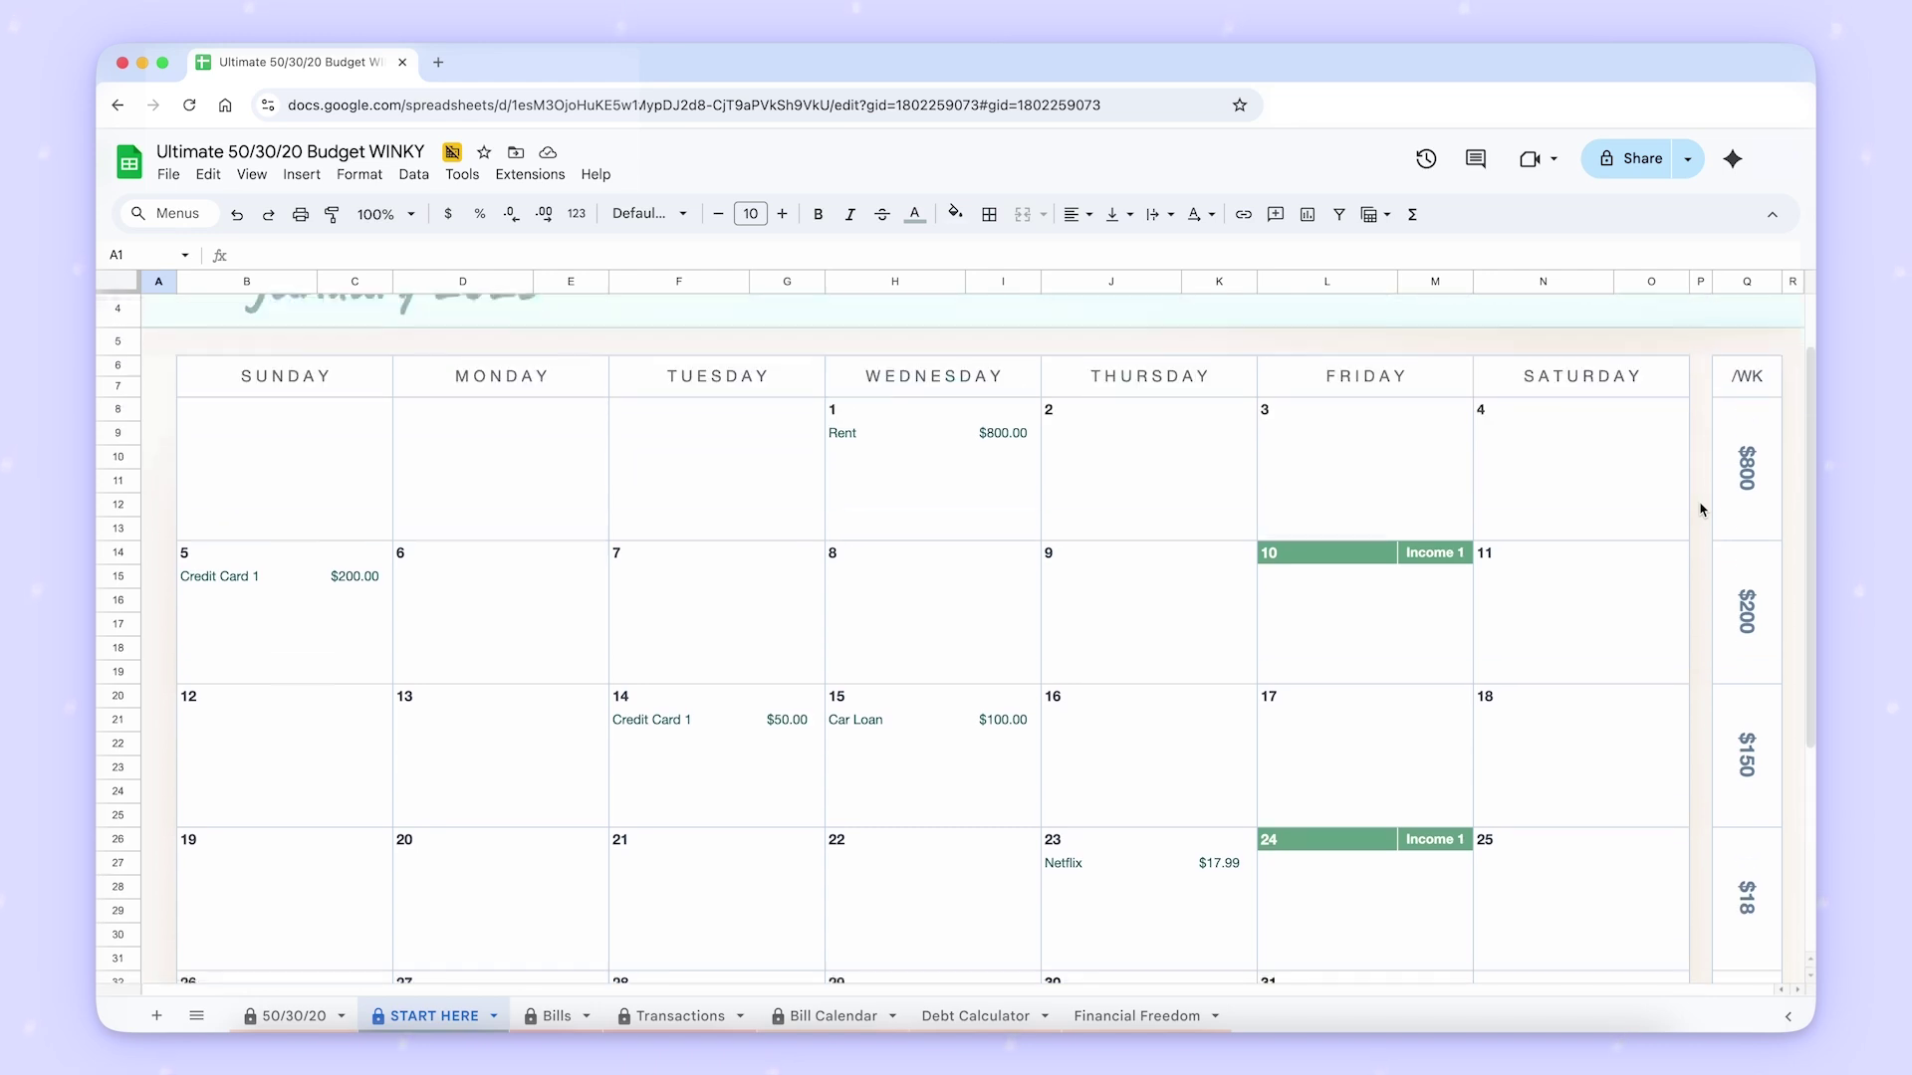
scroll(1372, 840, up, 2)
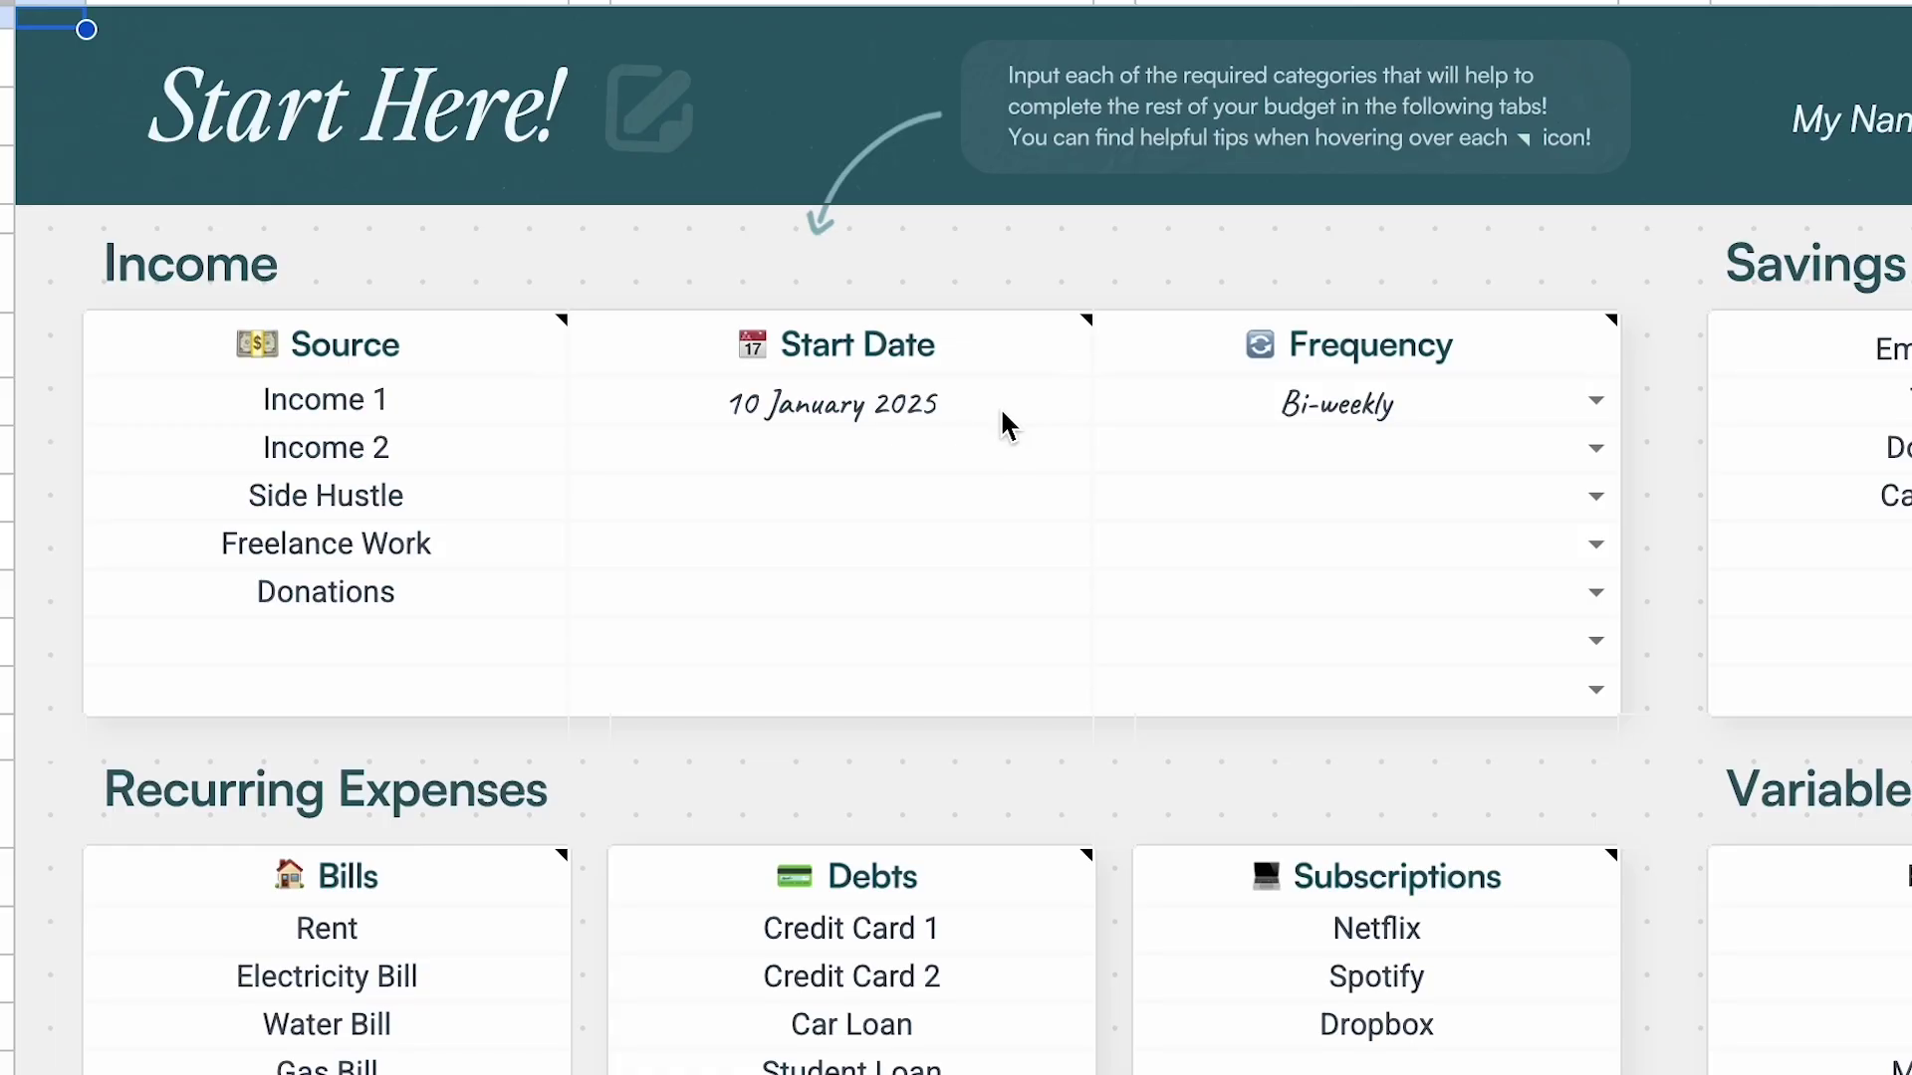
Set Income 1's start date to 1/15.
click(1002, 413)
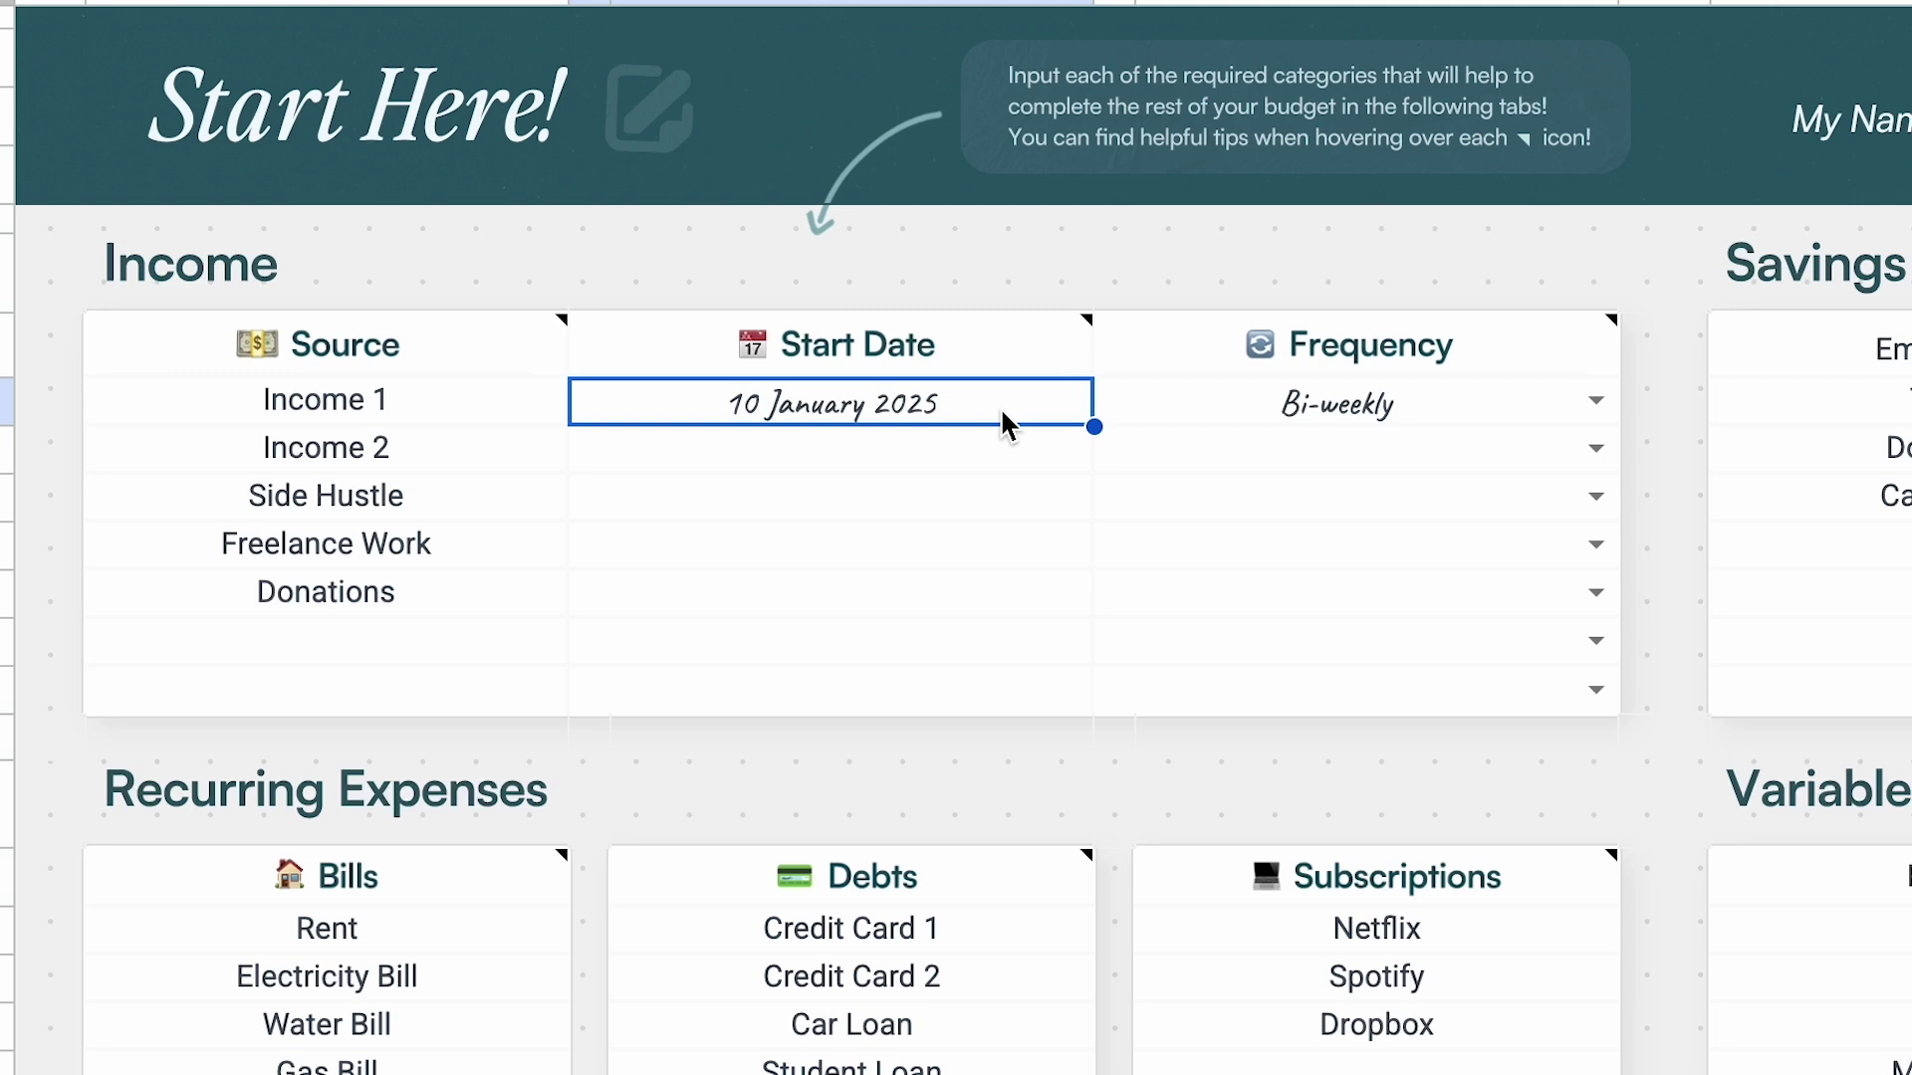
click(1167, 423)
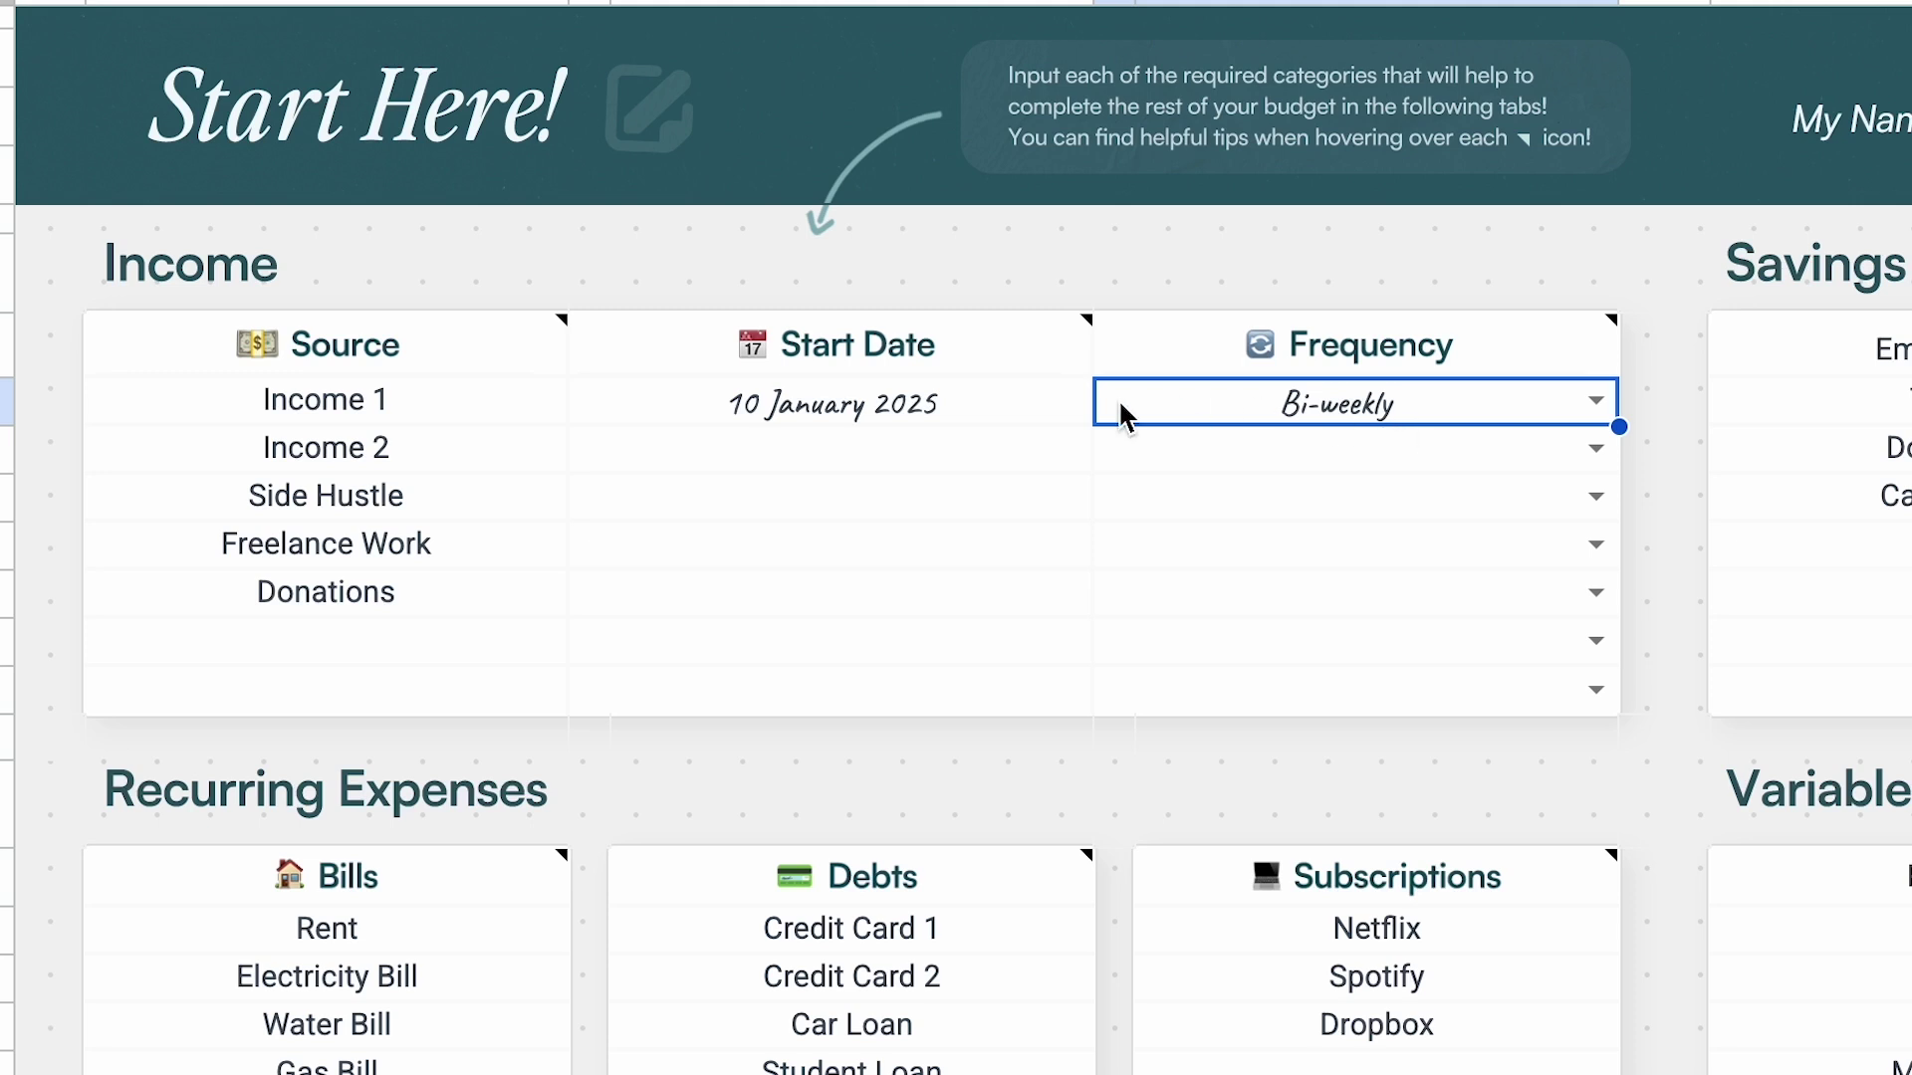
click(1014, 421)
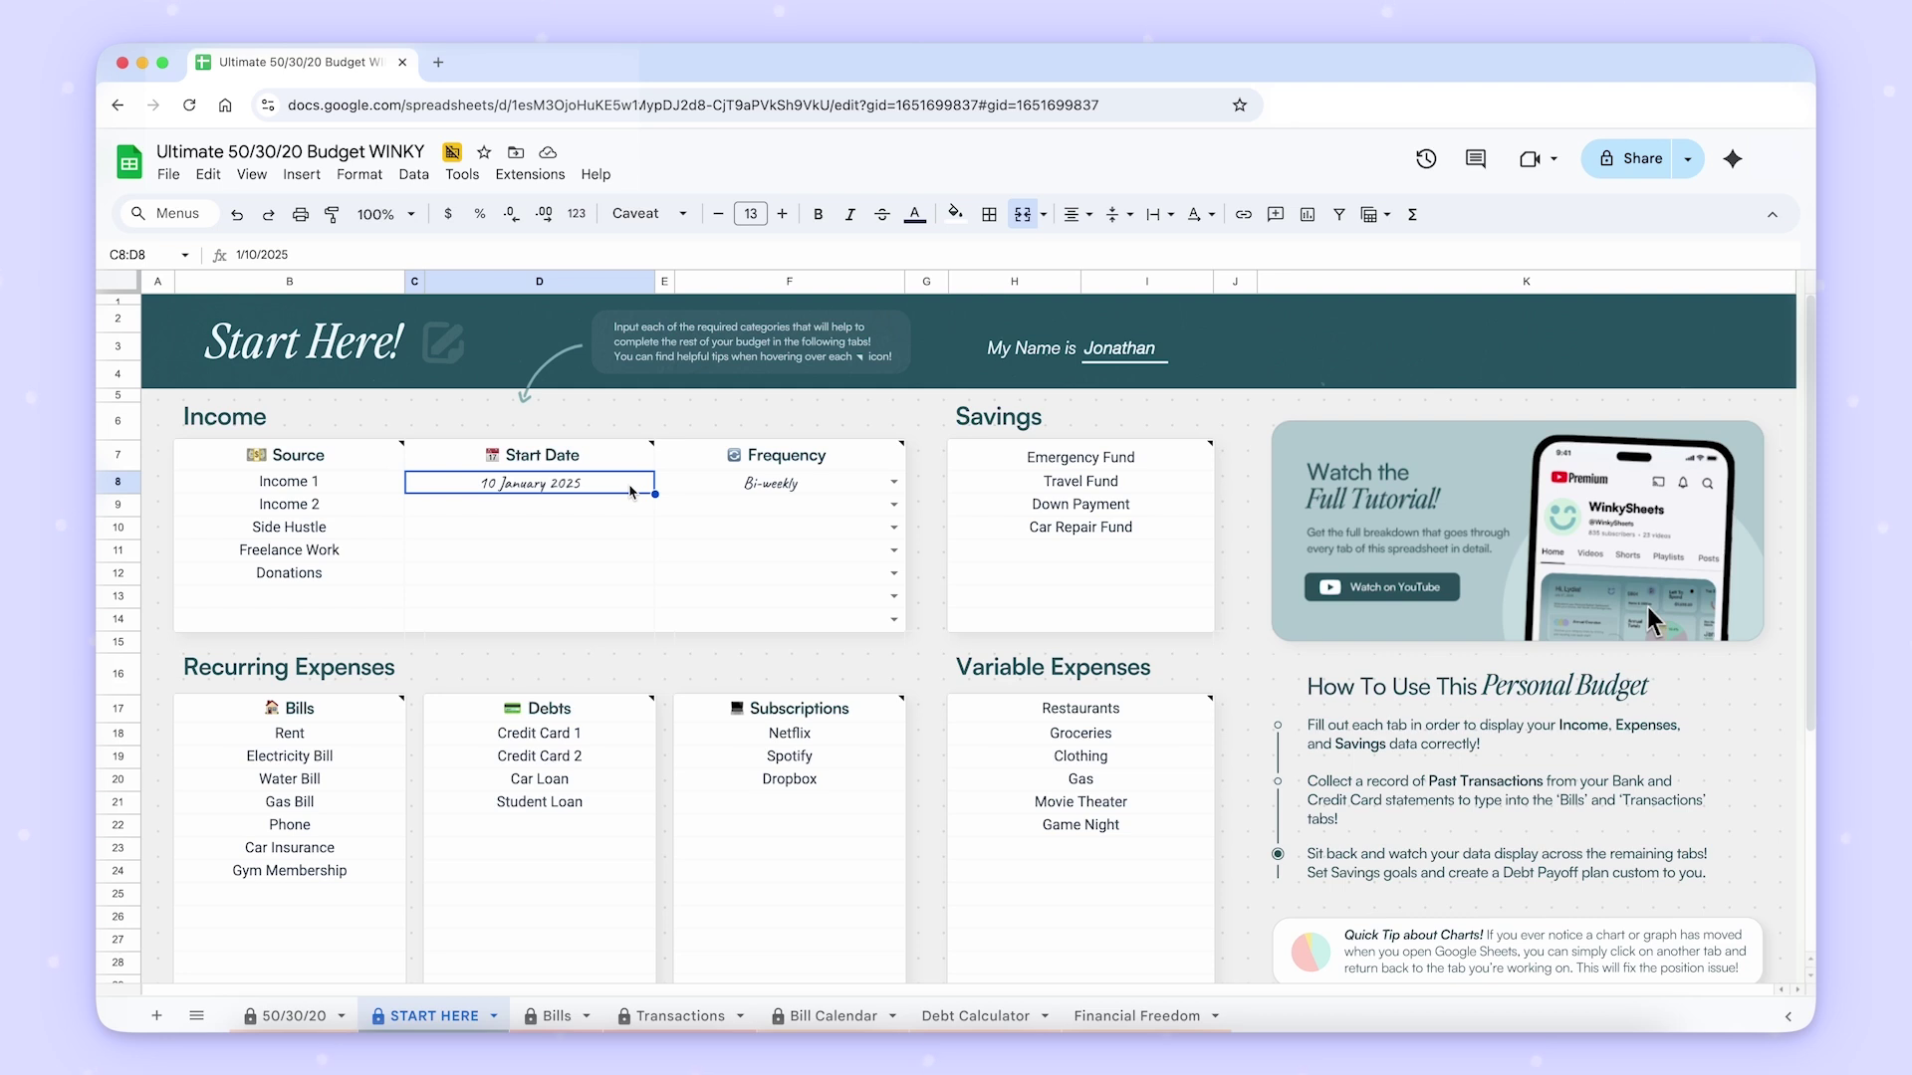
text(1/15)
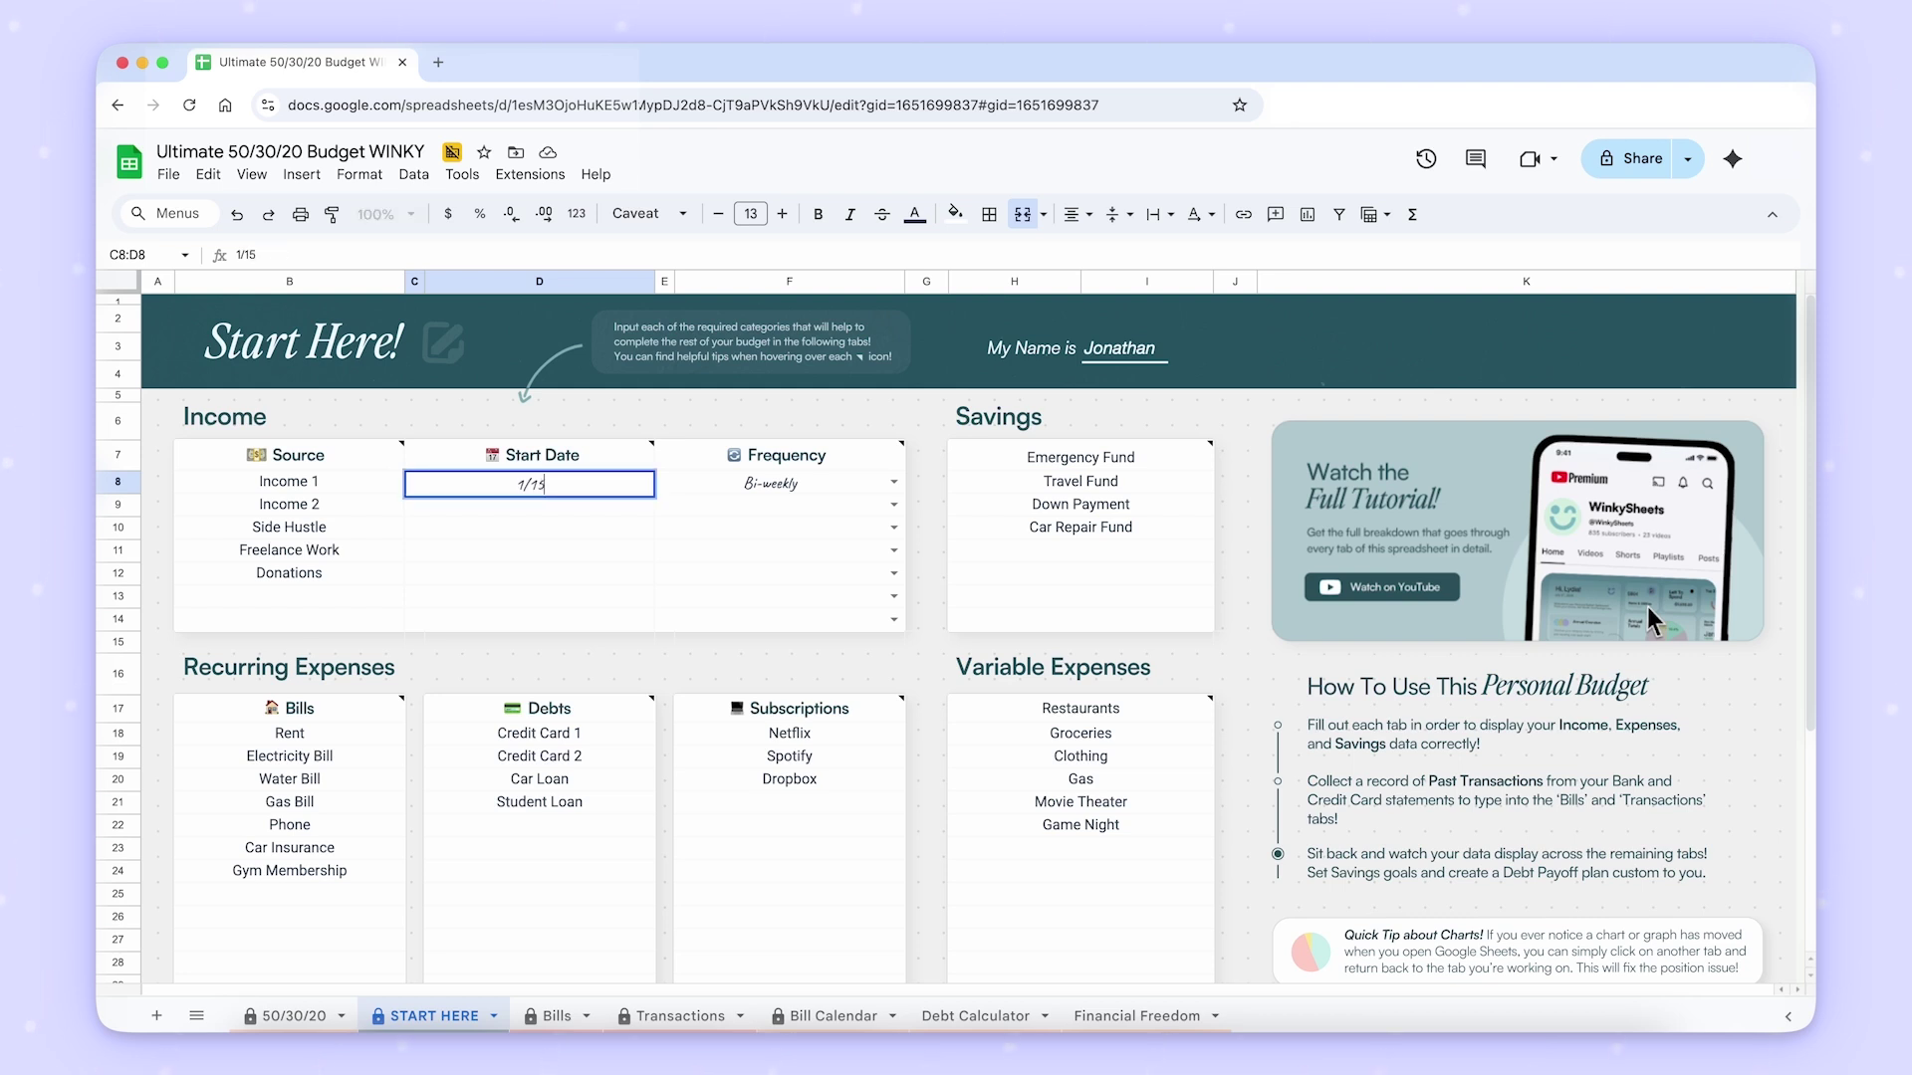
click(851, 484)
Set Income 1's start date to 1/1.
click(565, 488)
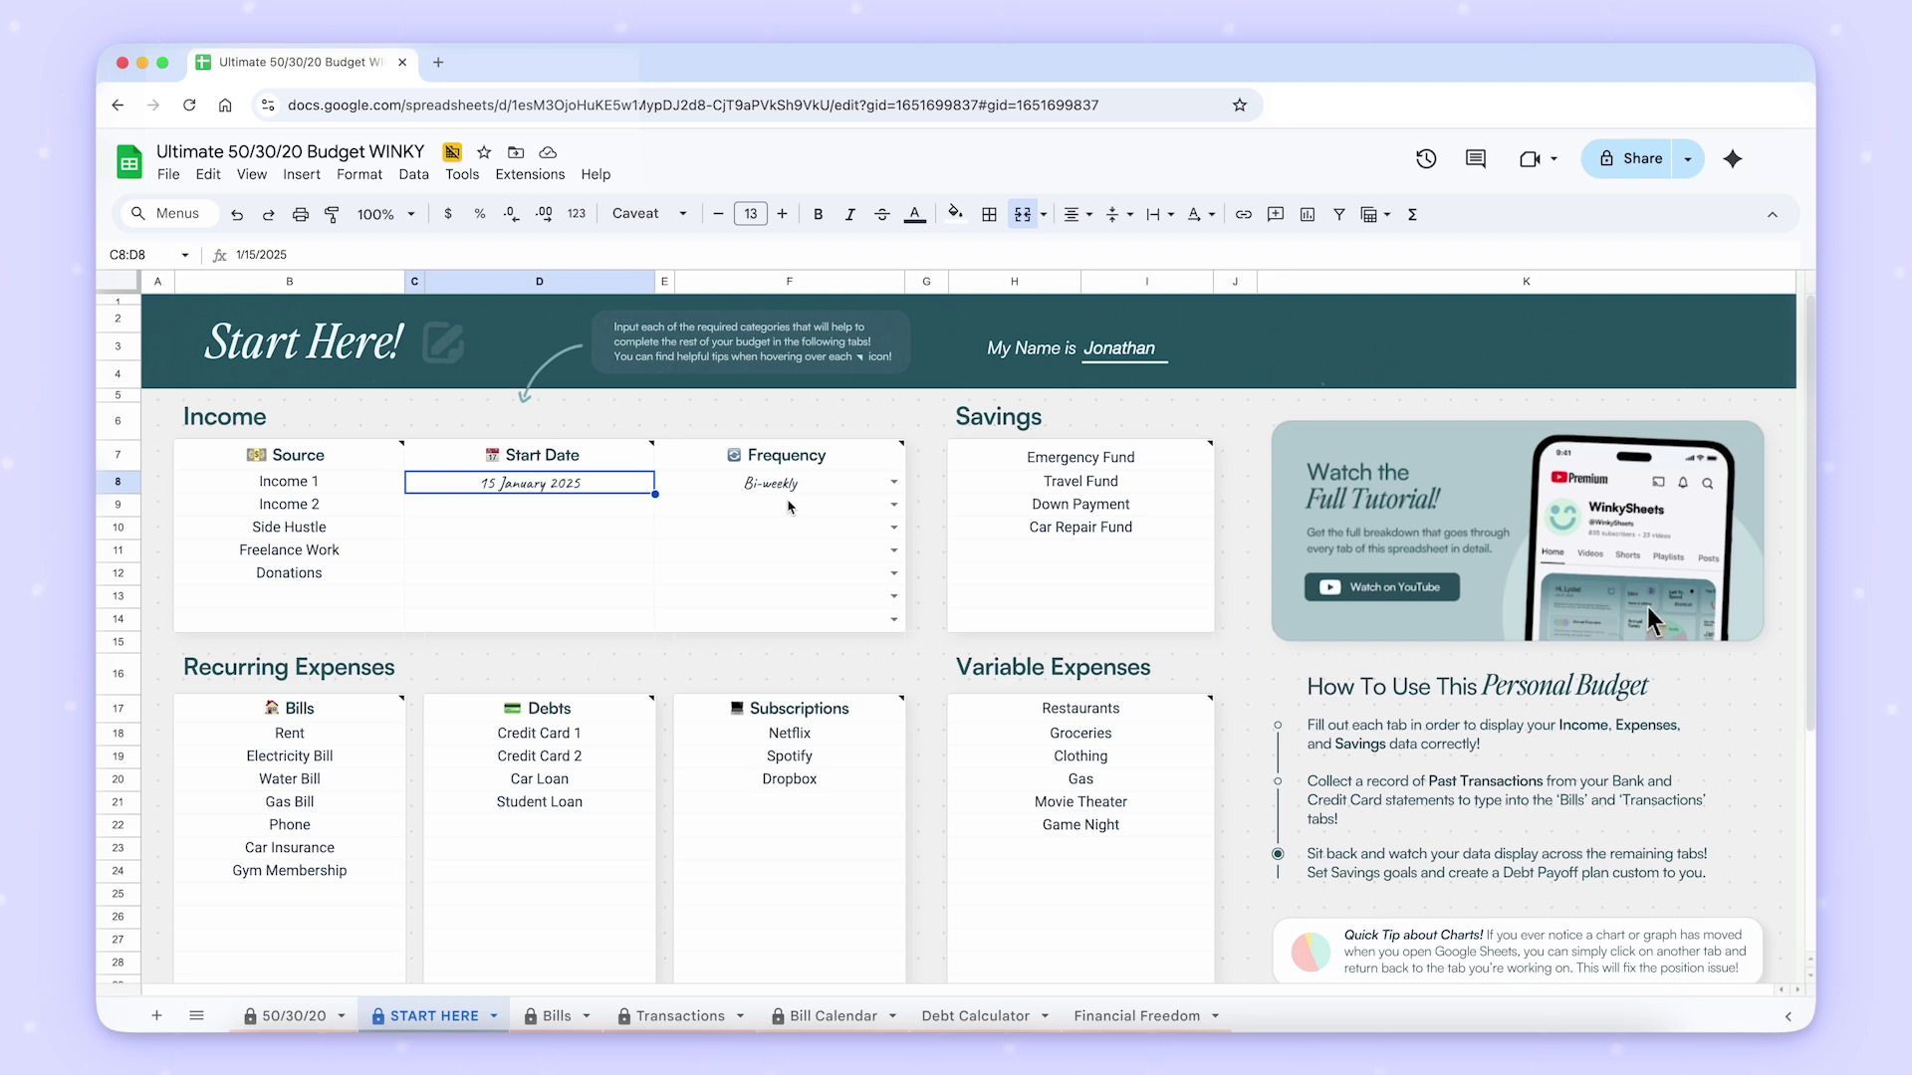
text(1/1)
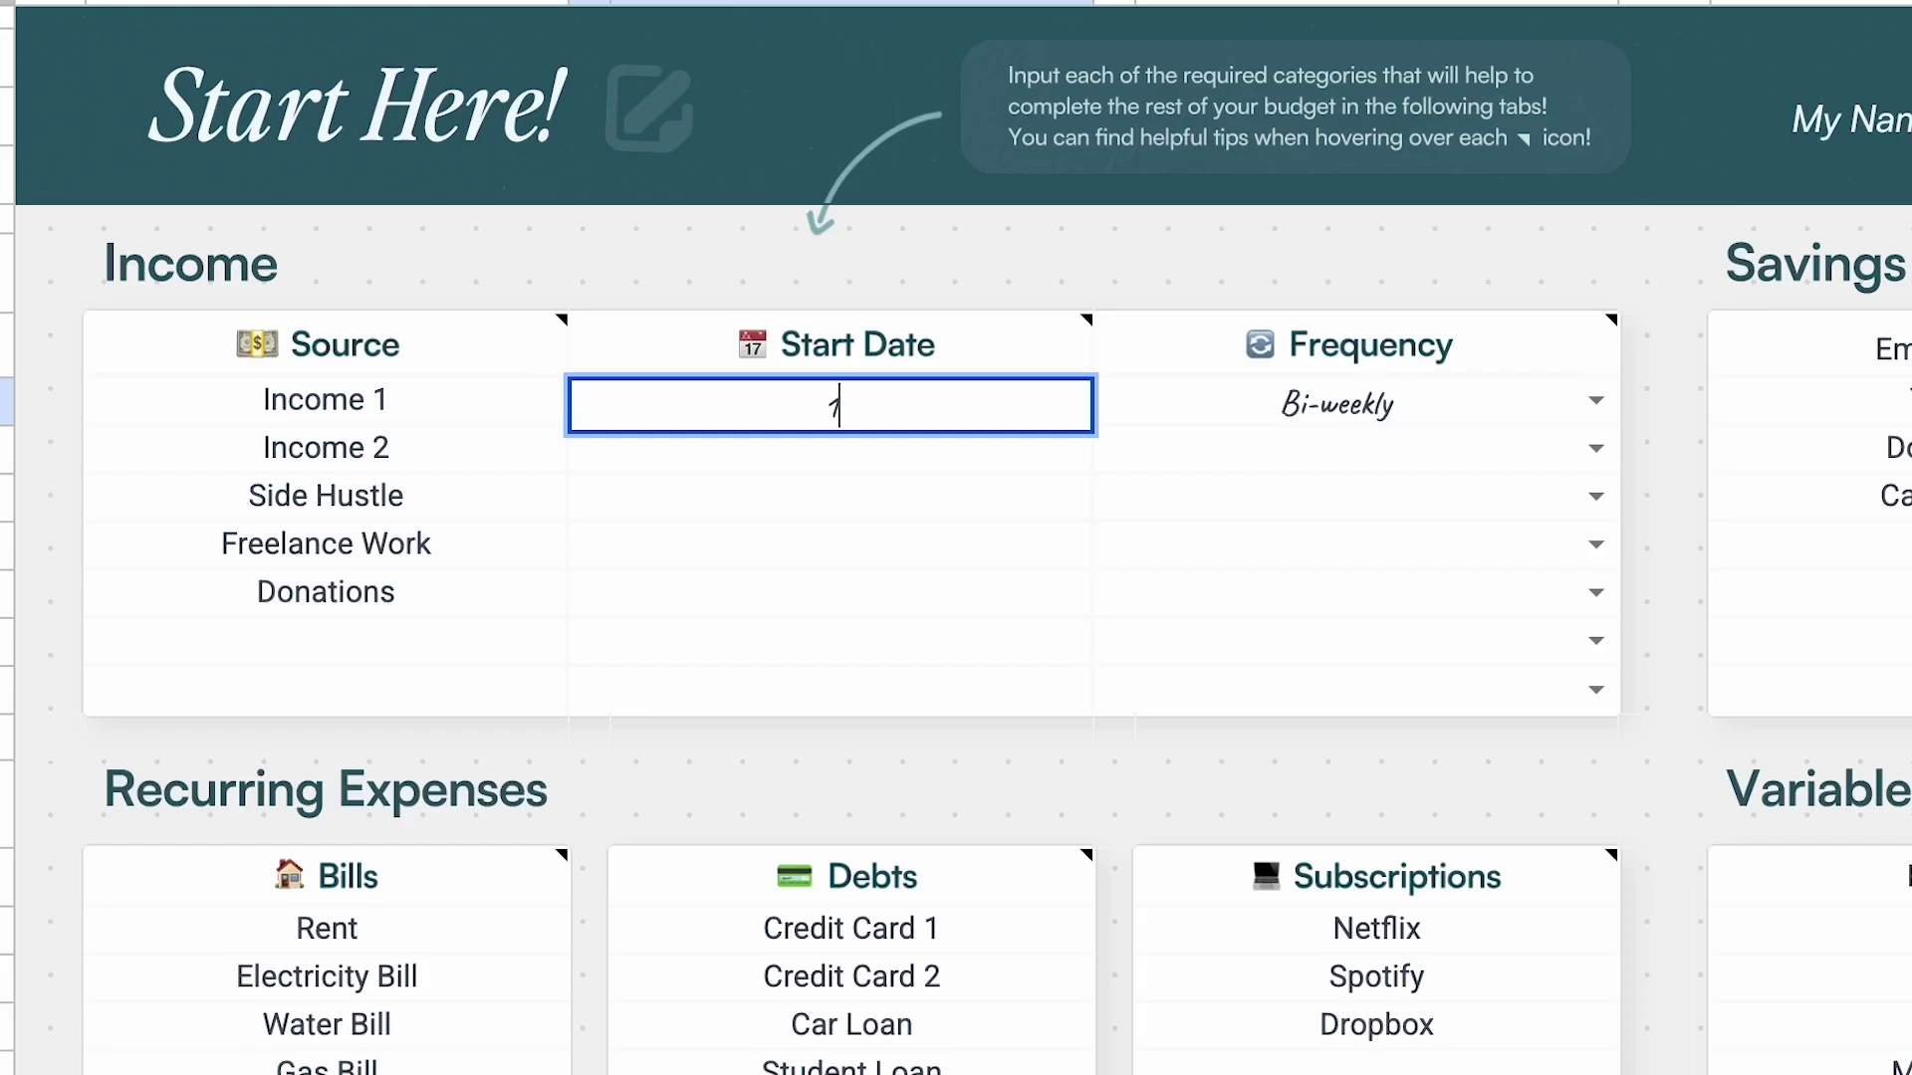
key(Return)
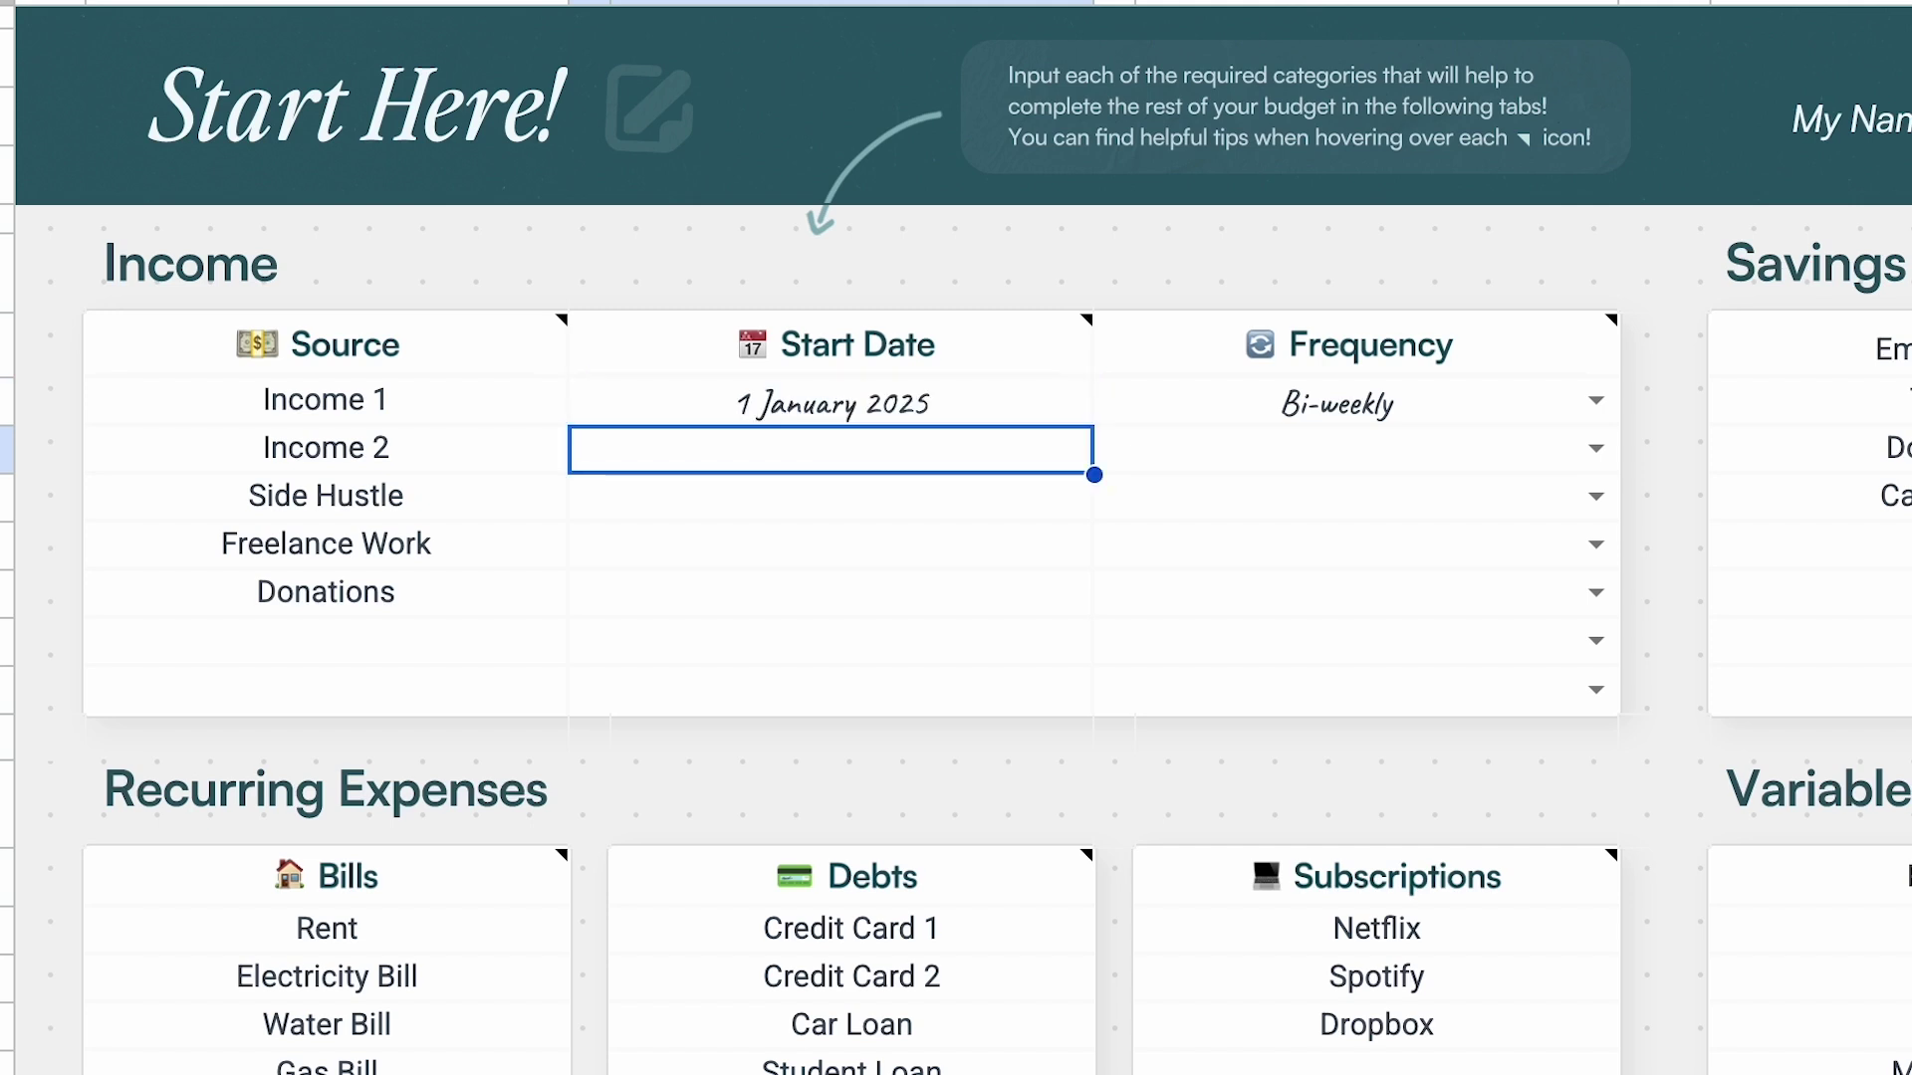
Try 1/30 as Income 1's start date, and undo the latest start date changes.
click(830, 403)
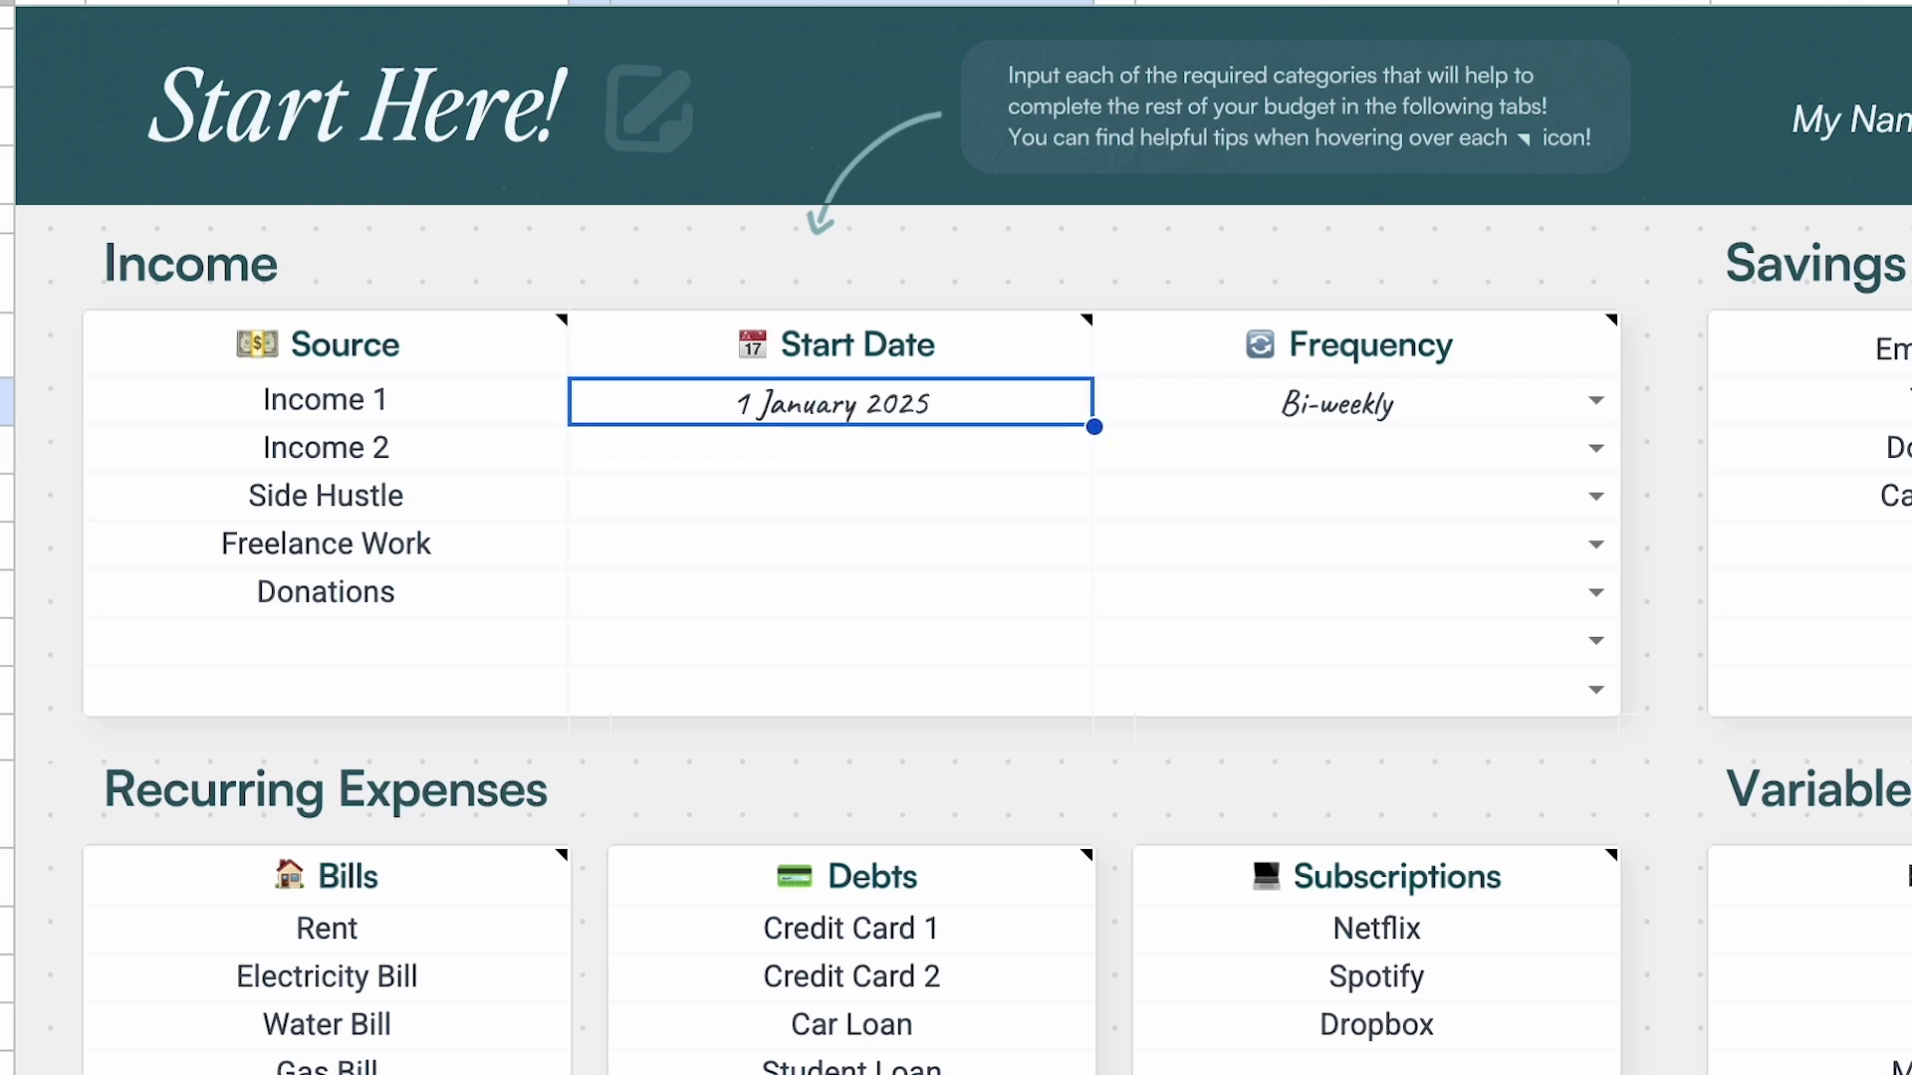
text(1/30)
key(Return)
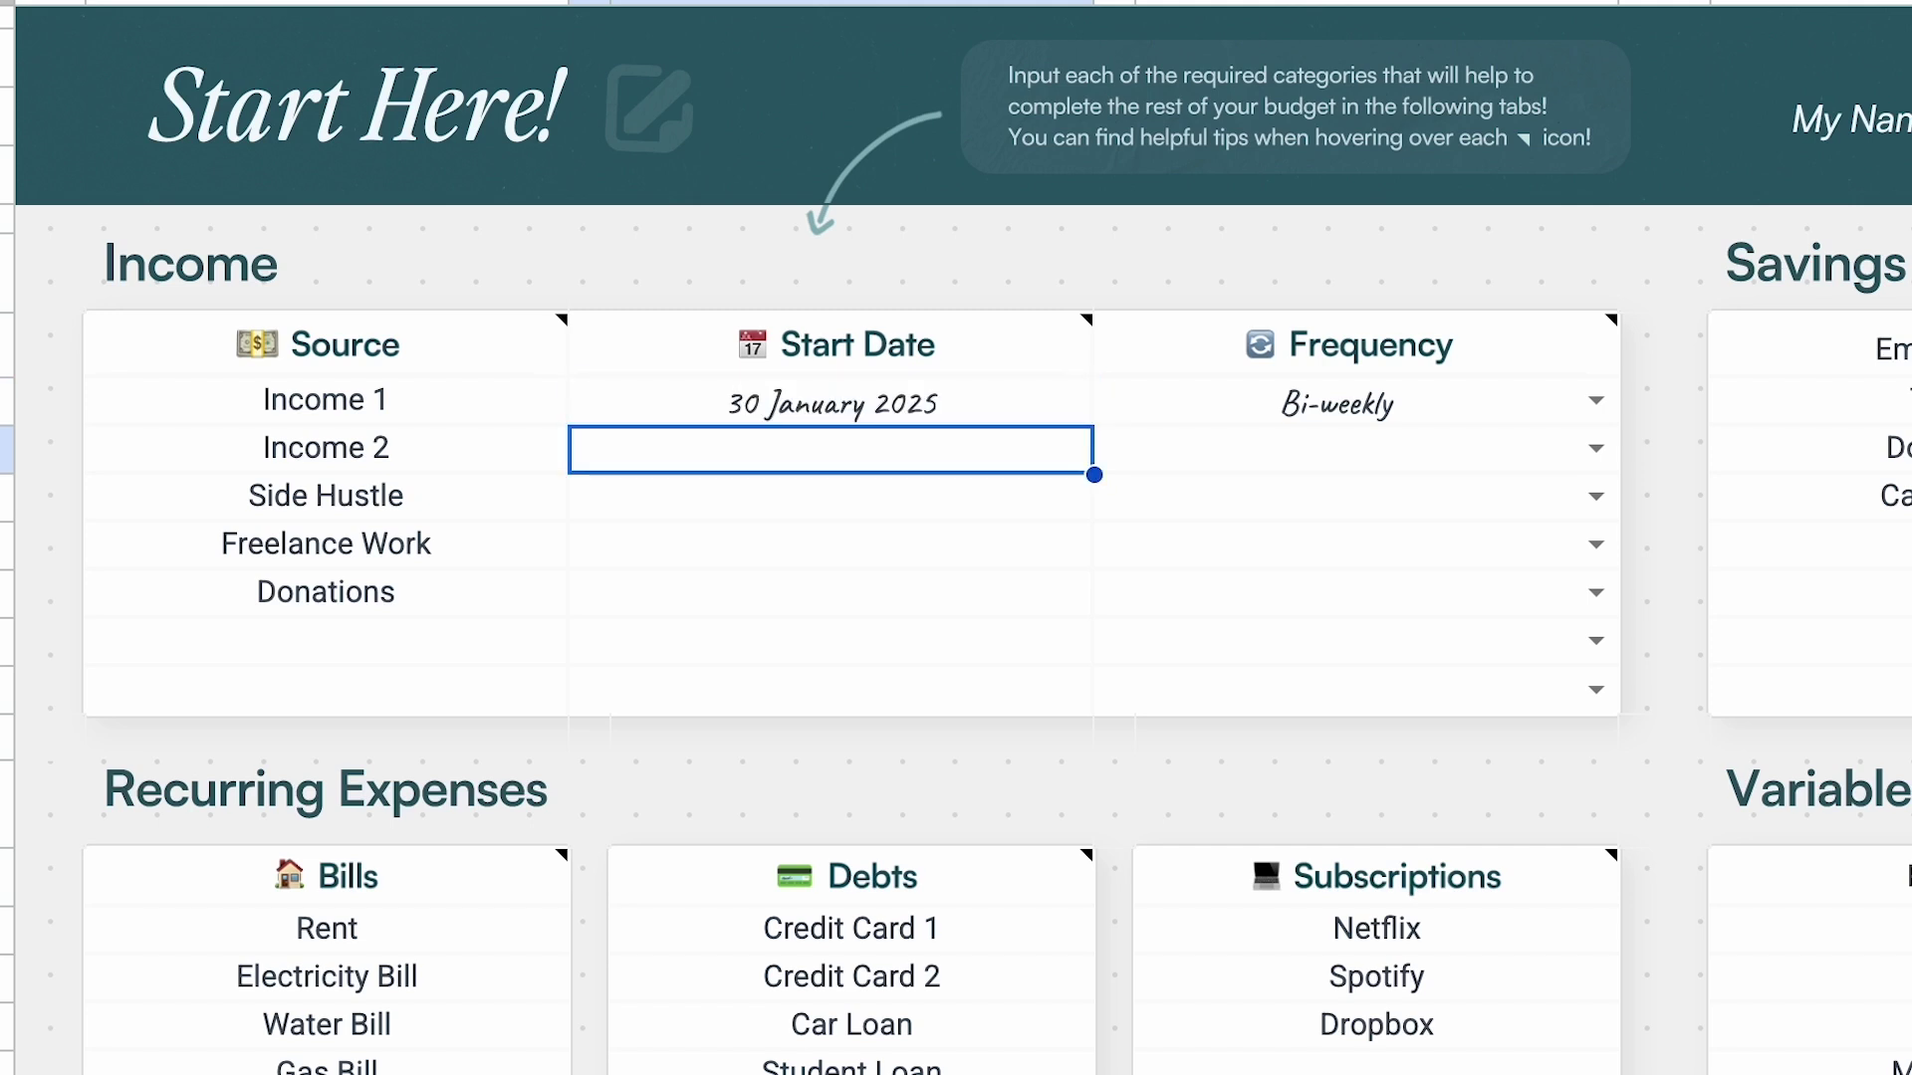
key(ctrl+z)
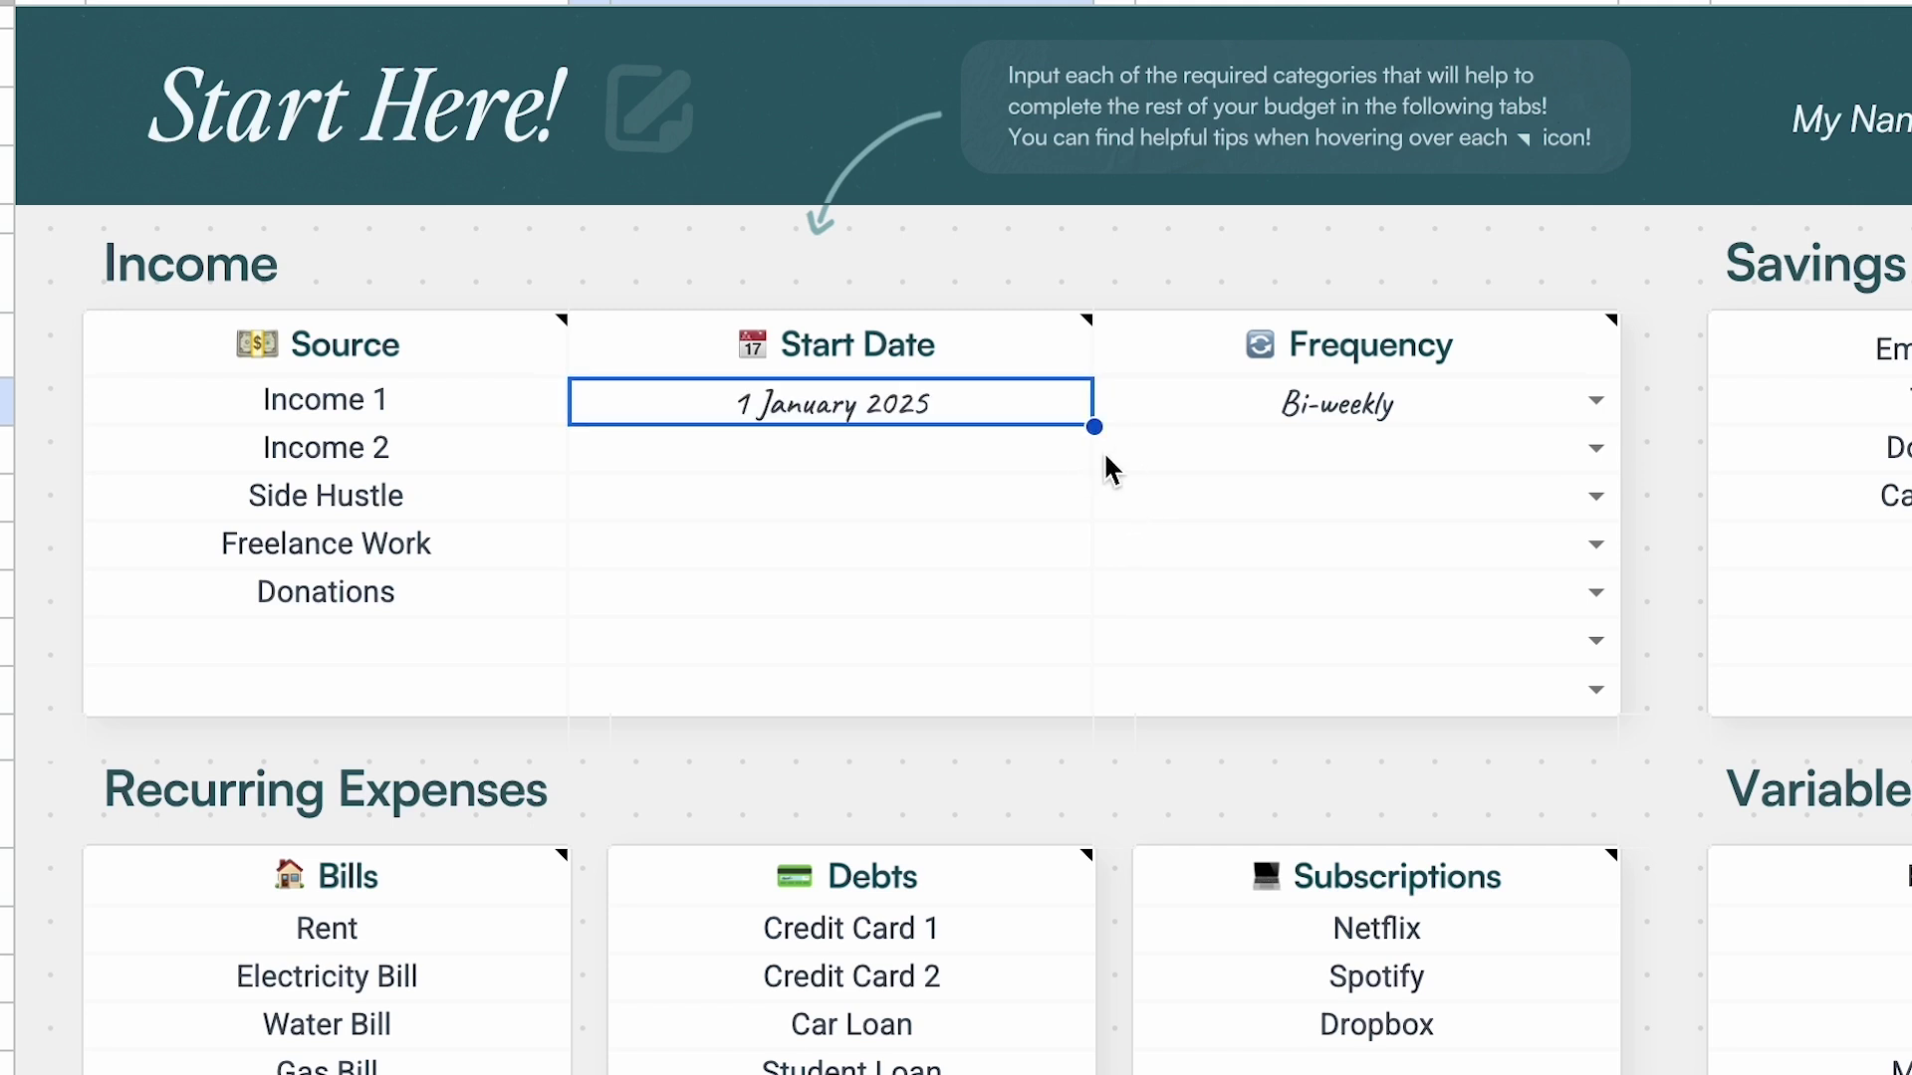
key(ctrl+z)
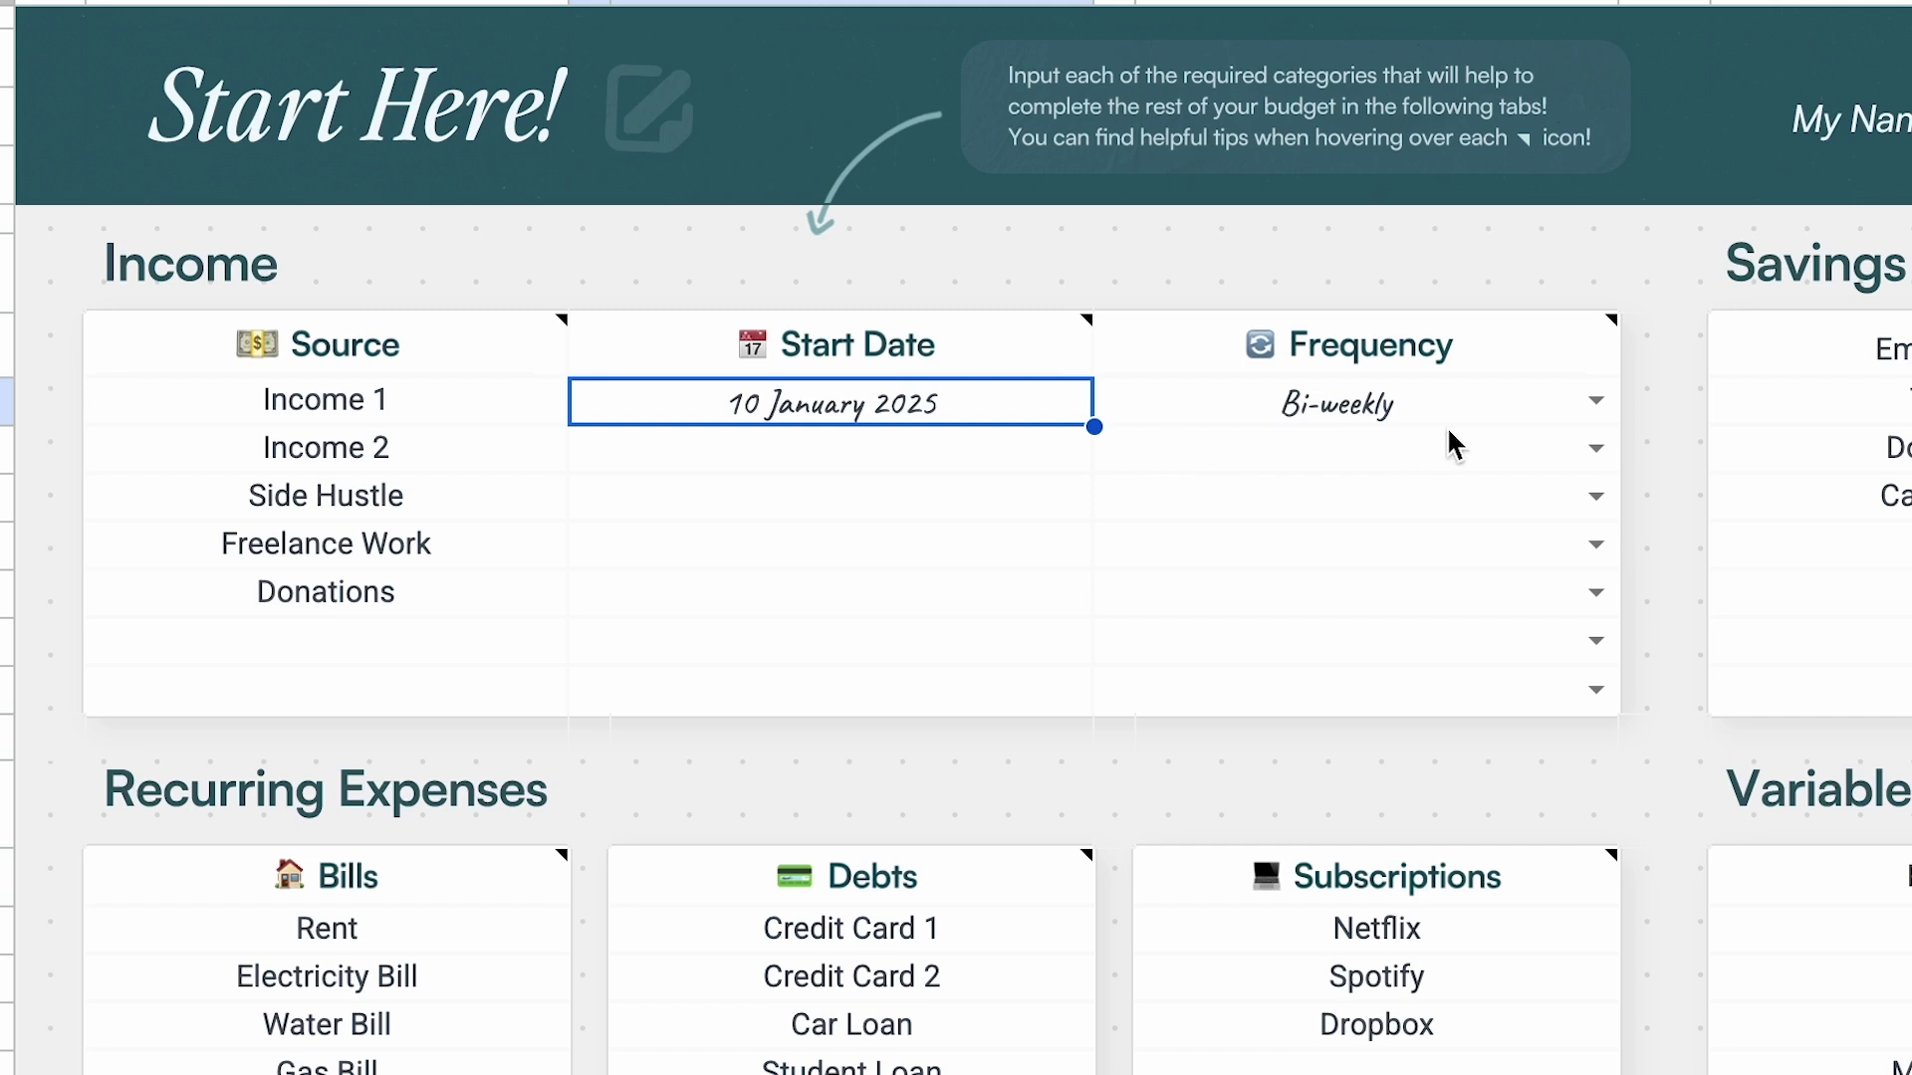
Check the frequency choices for Income 1 and leave the selection as it is.
click(1594, 400)
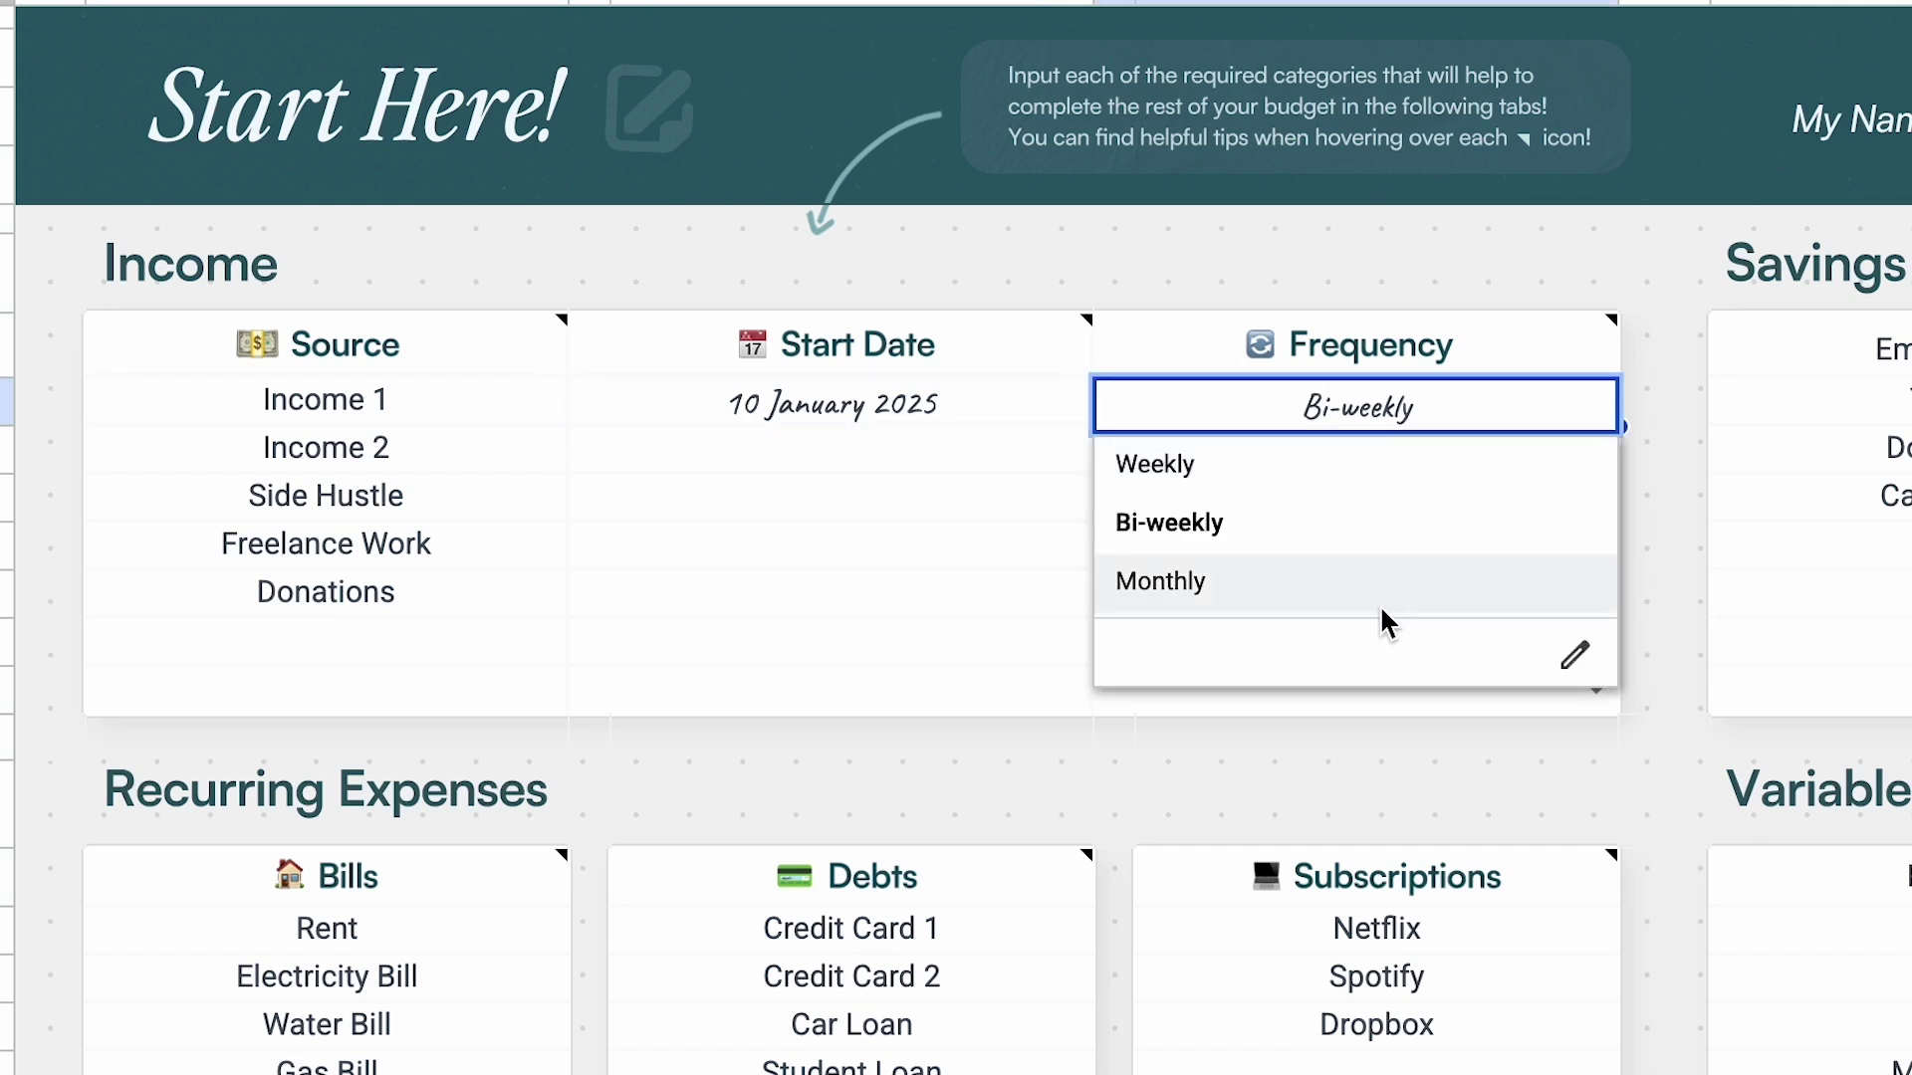
click(1600, 291)
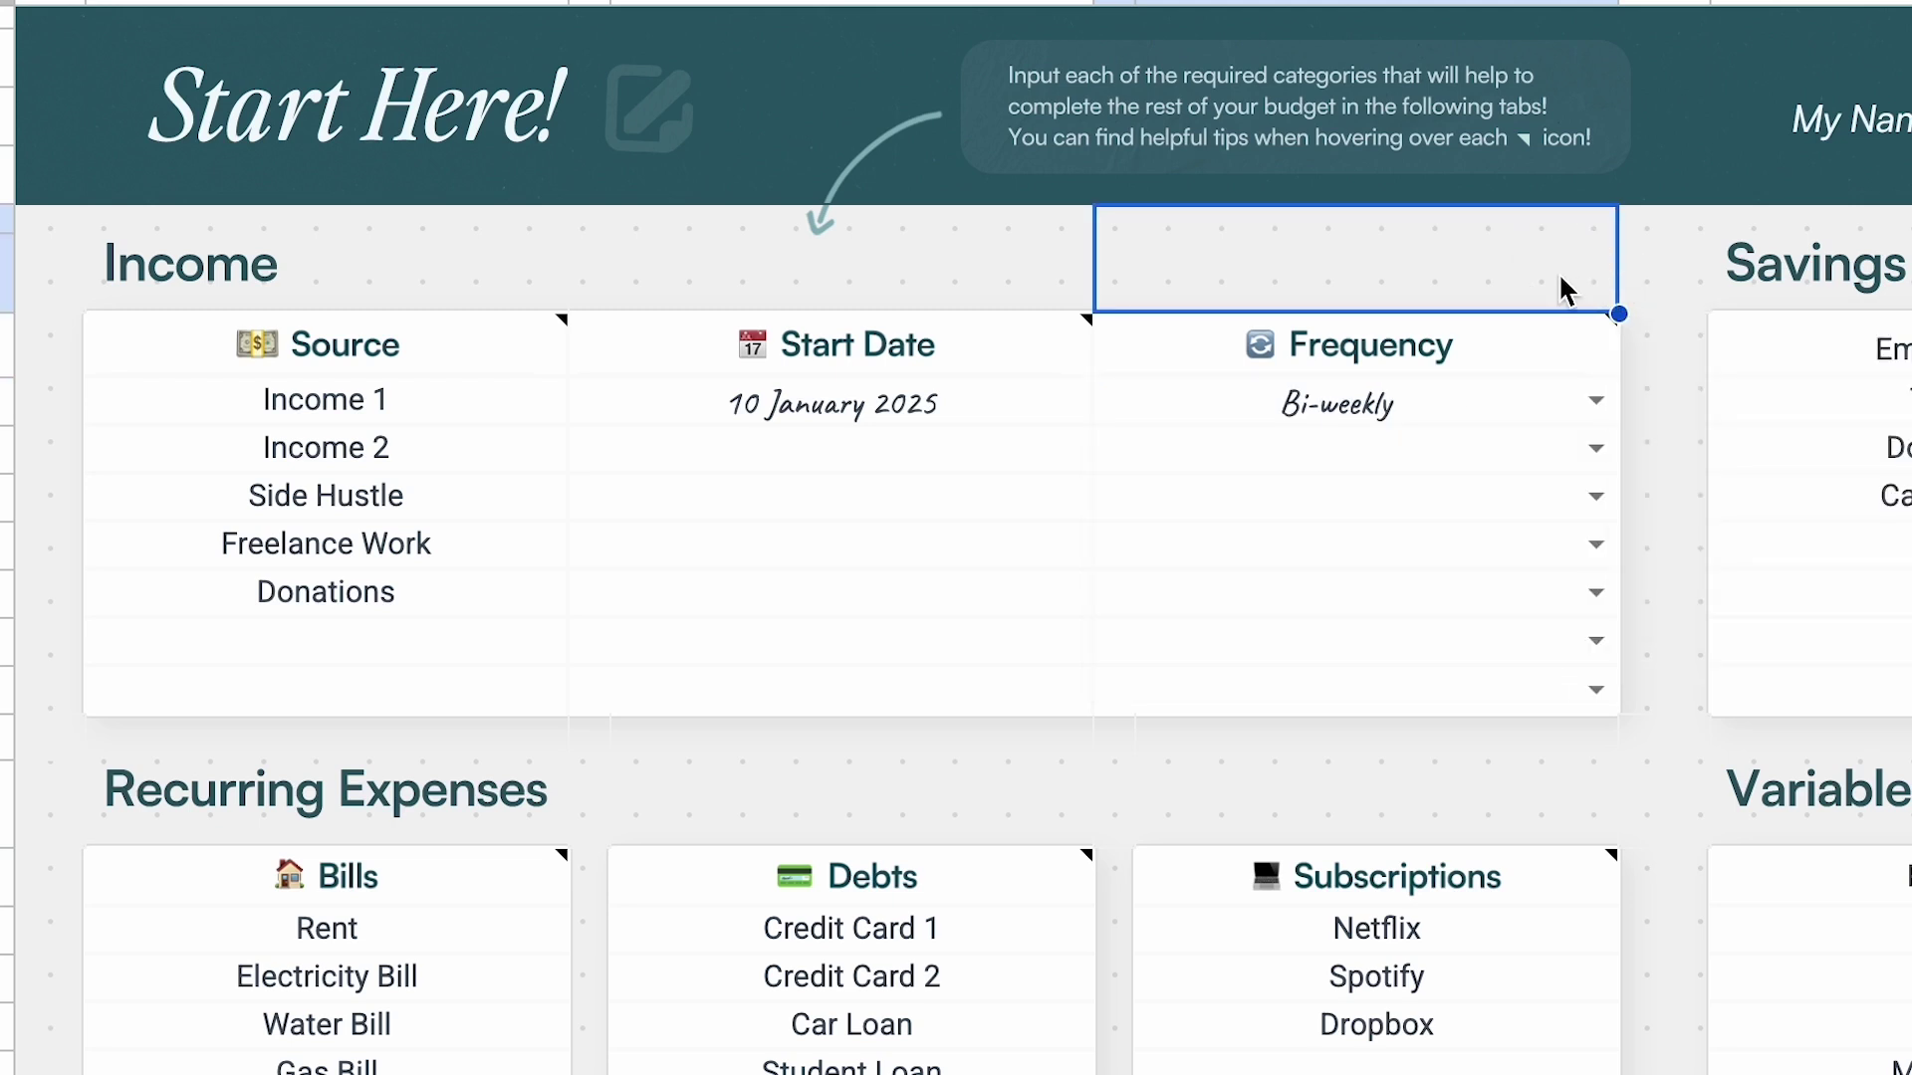
Read the tip on the Savings section and go through its list of savings goals.
click(1241, 426)
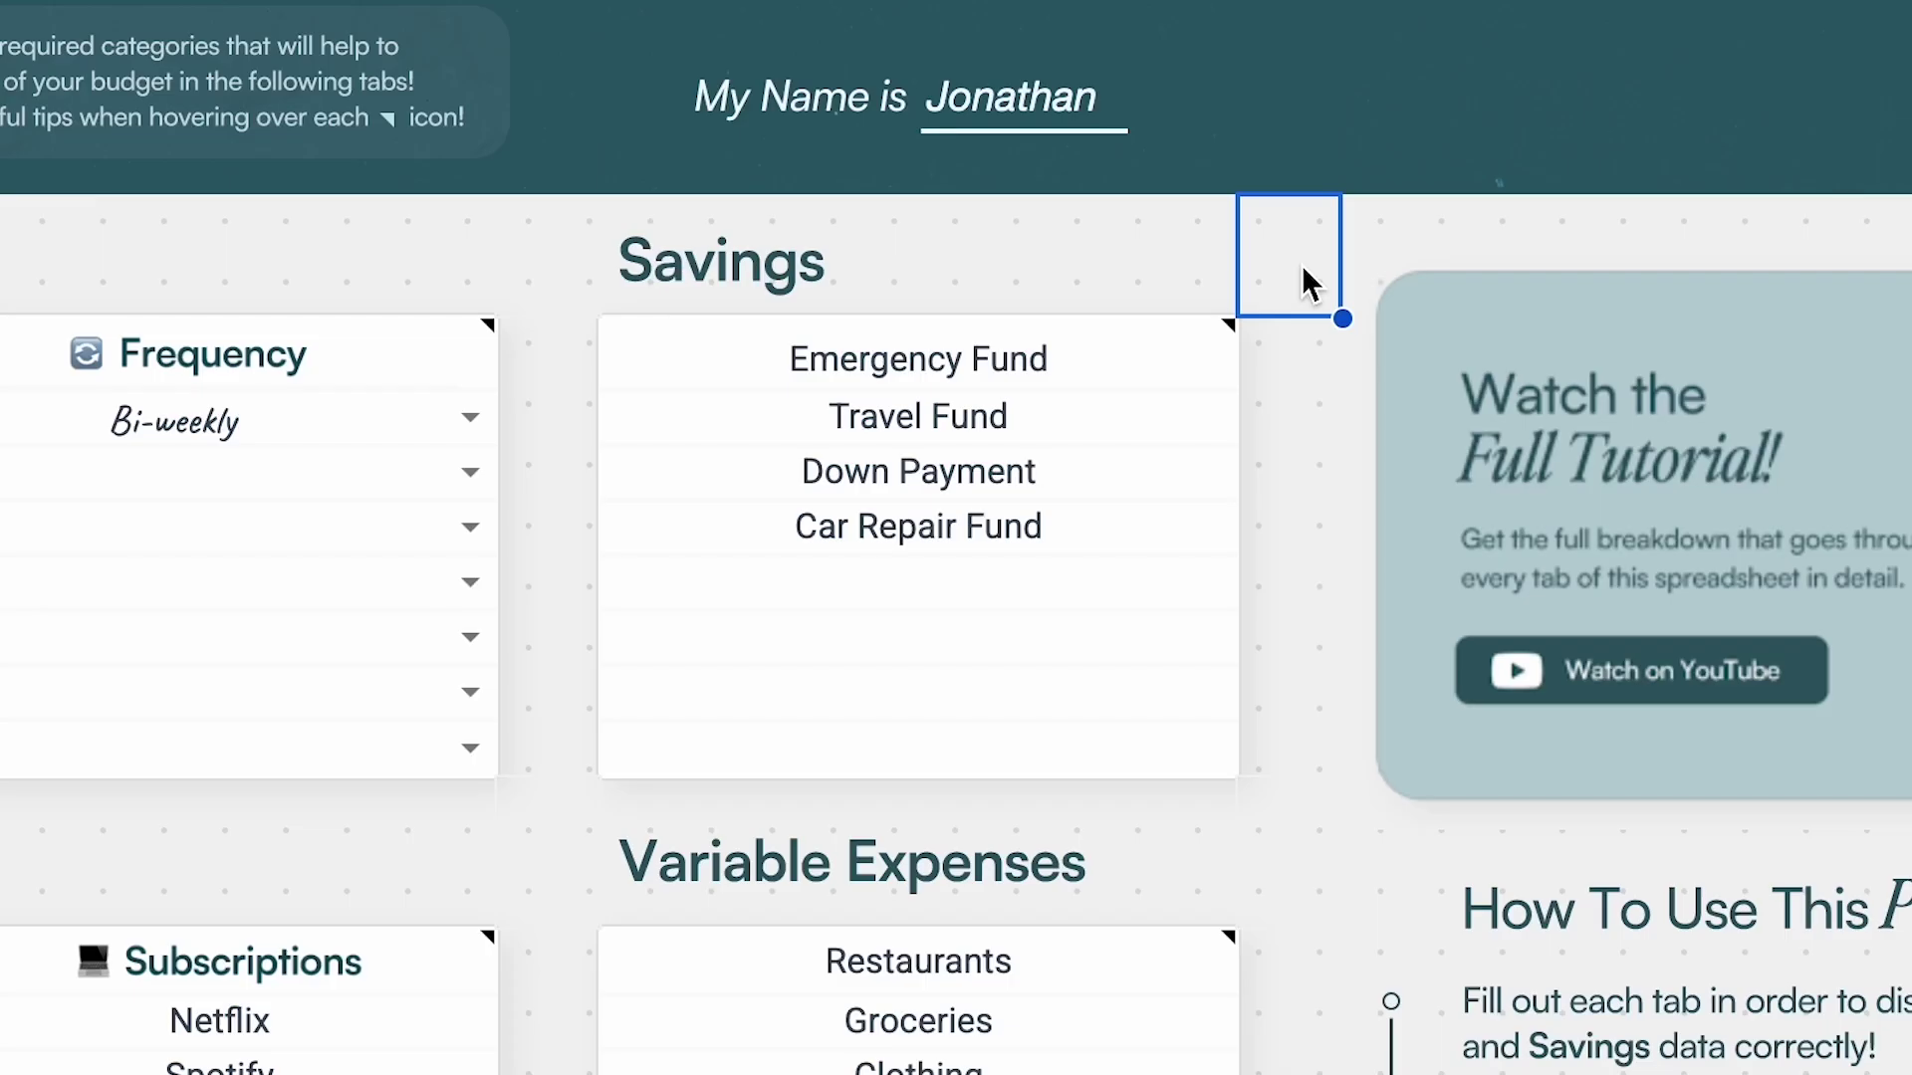
click(1151, 351)
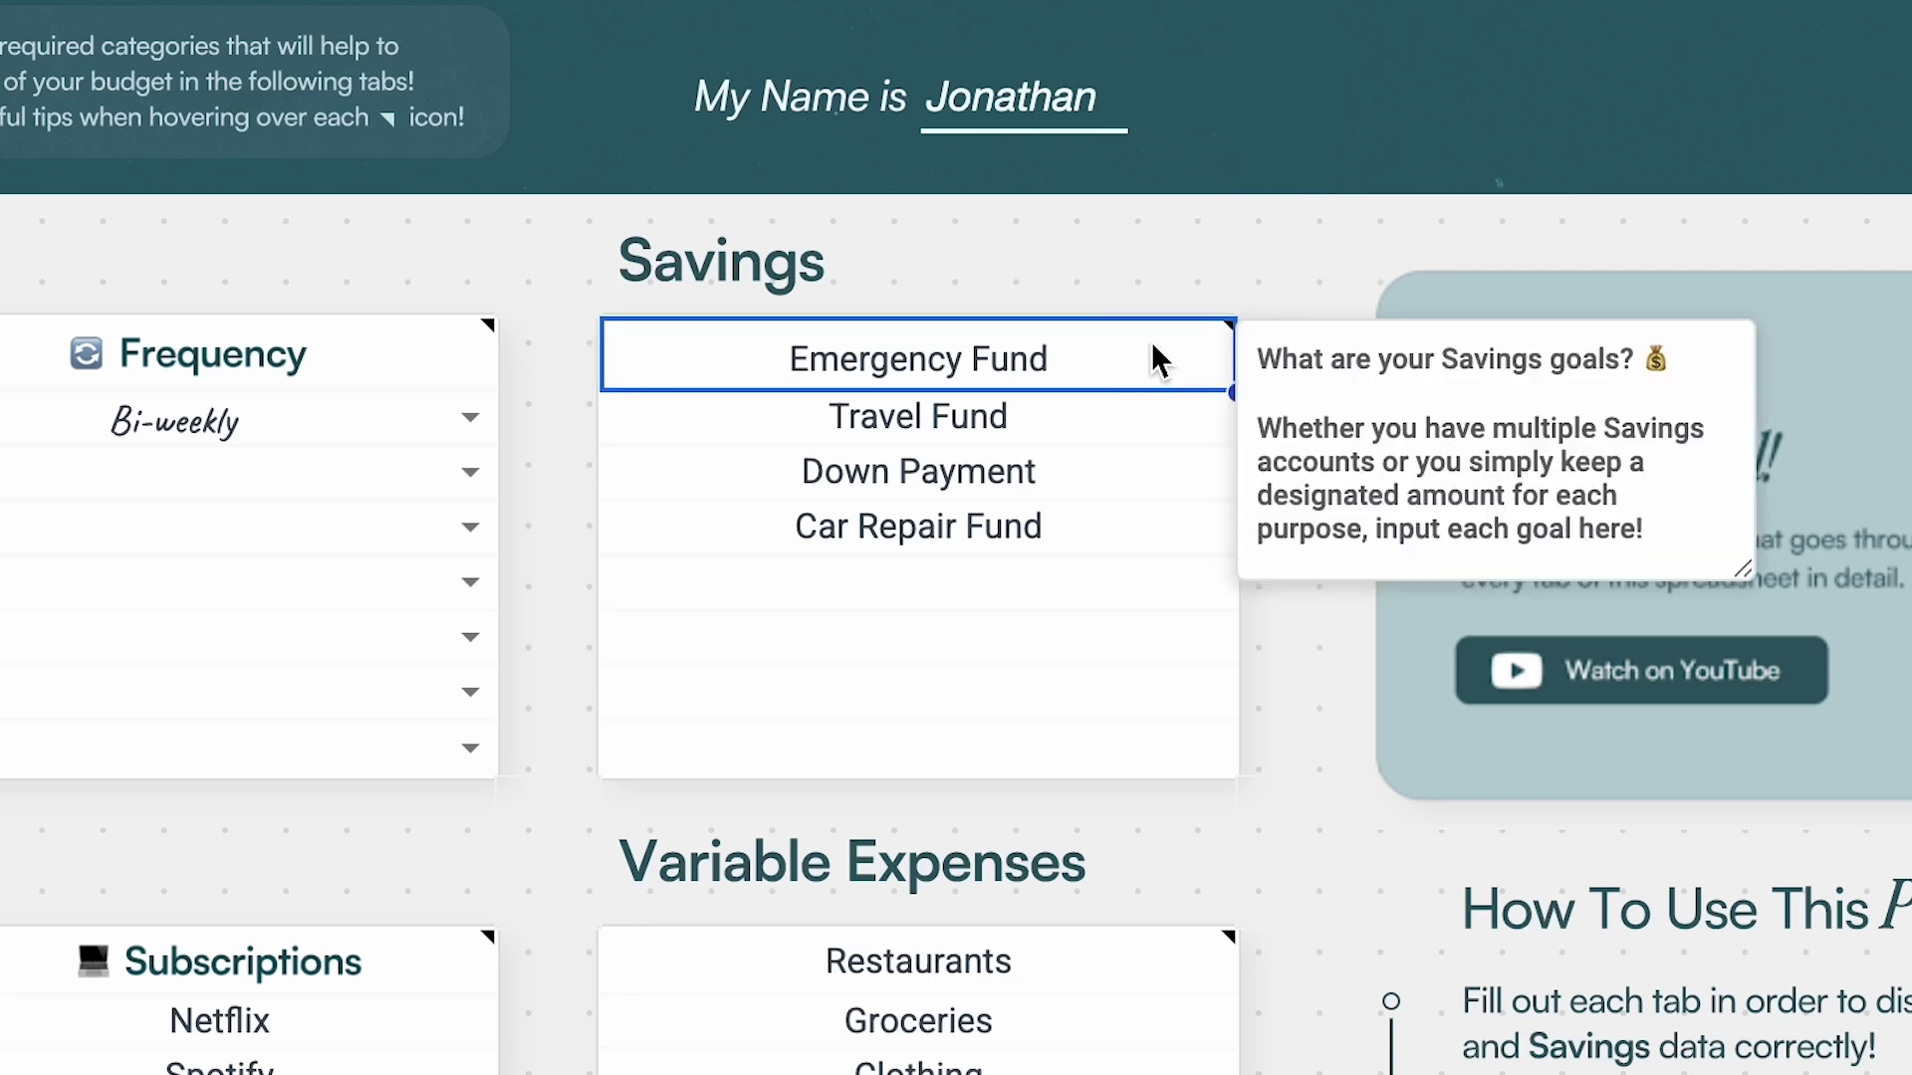
key(Down)
key(Down)
key(Down)
key(Down)
key(Up)
key(Up)
key(Up)
key(Up)
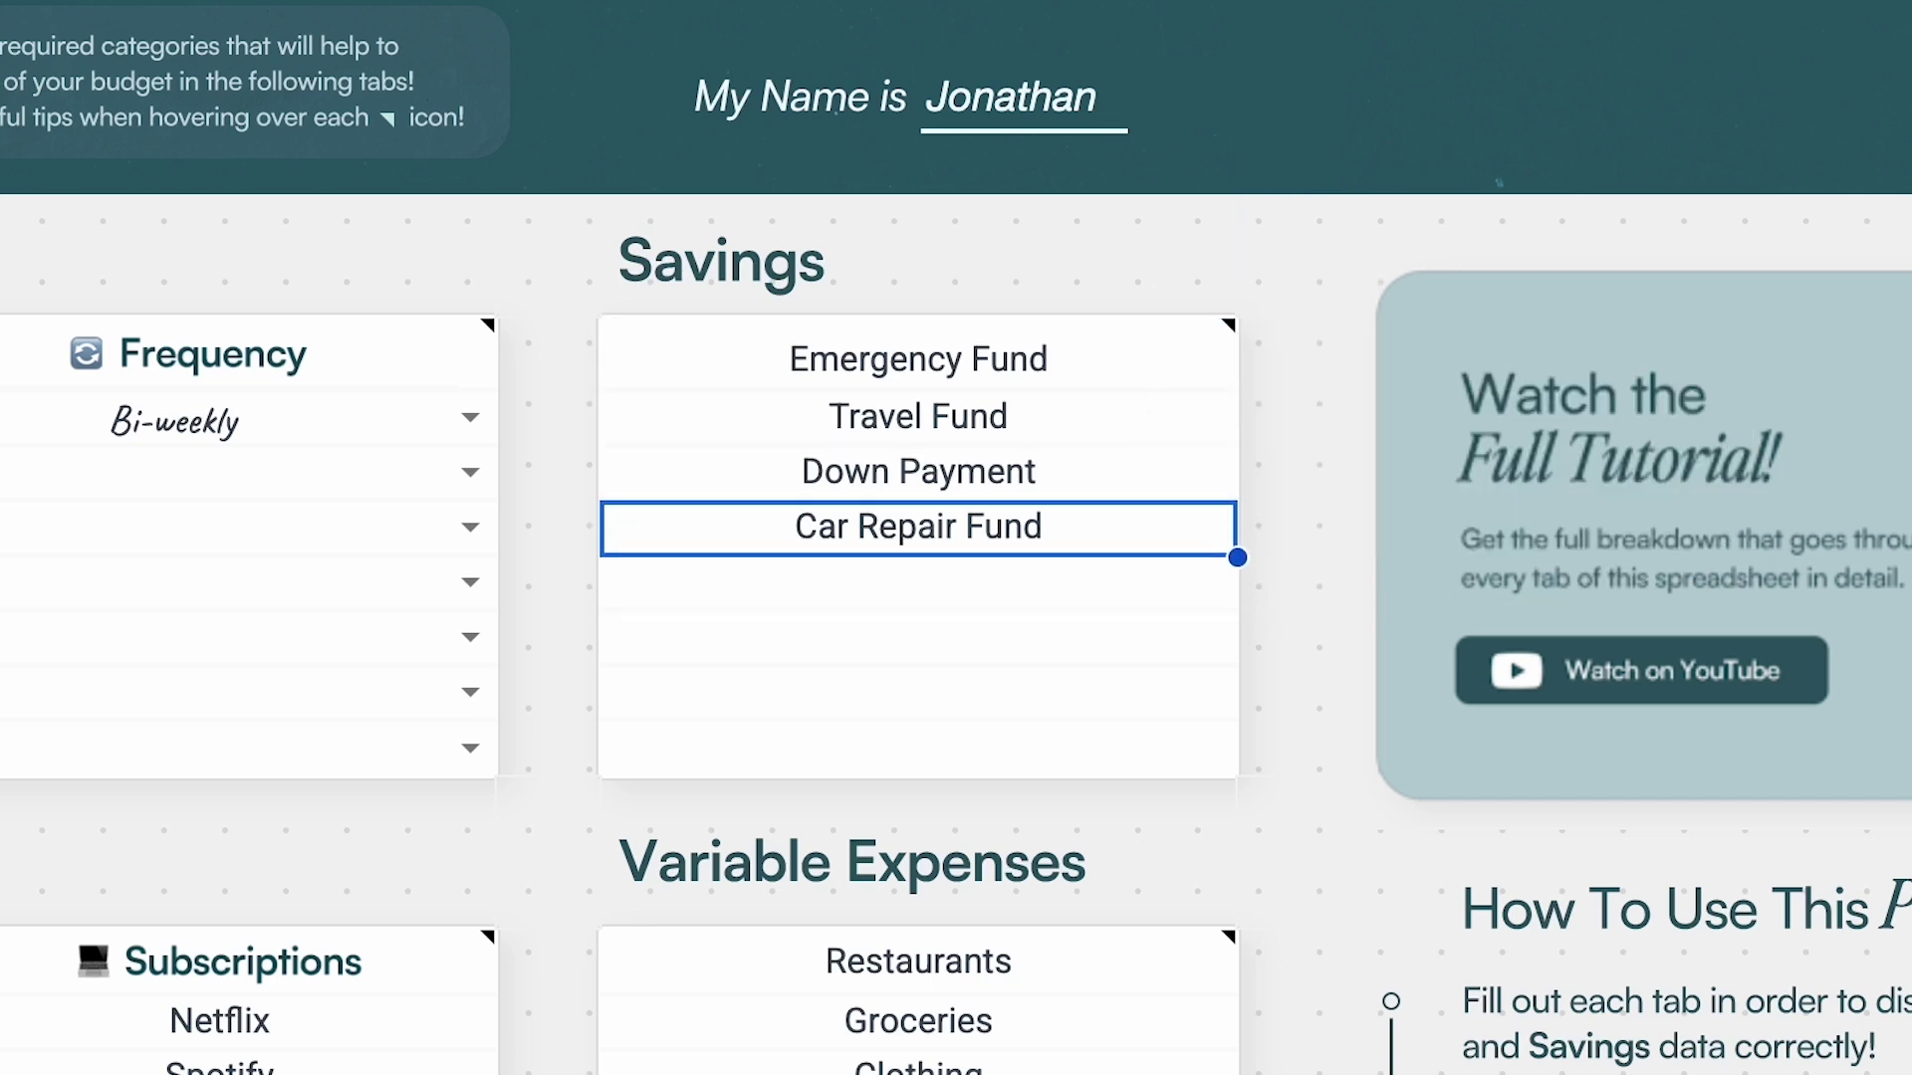
click(1331, 219)
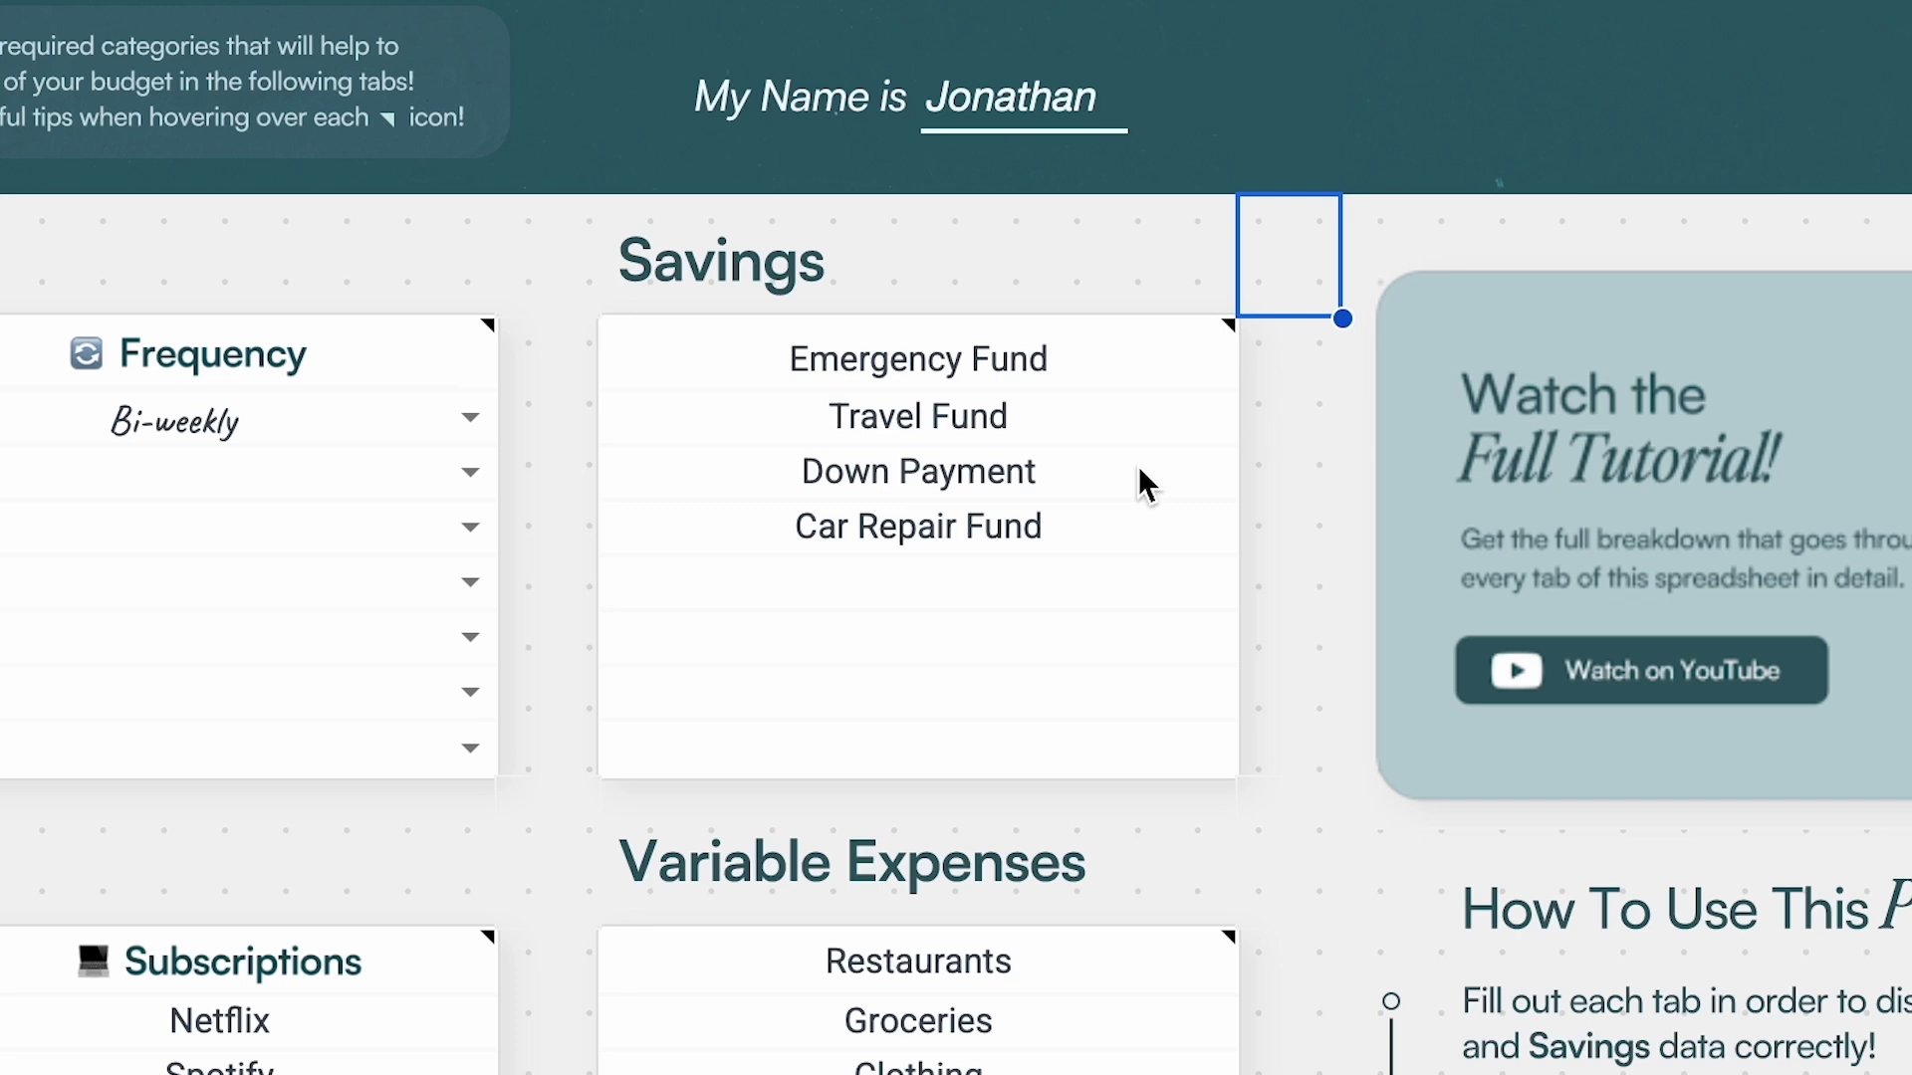
click(1162, 333)
key(Down)
key(Down)
key(Down)
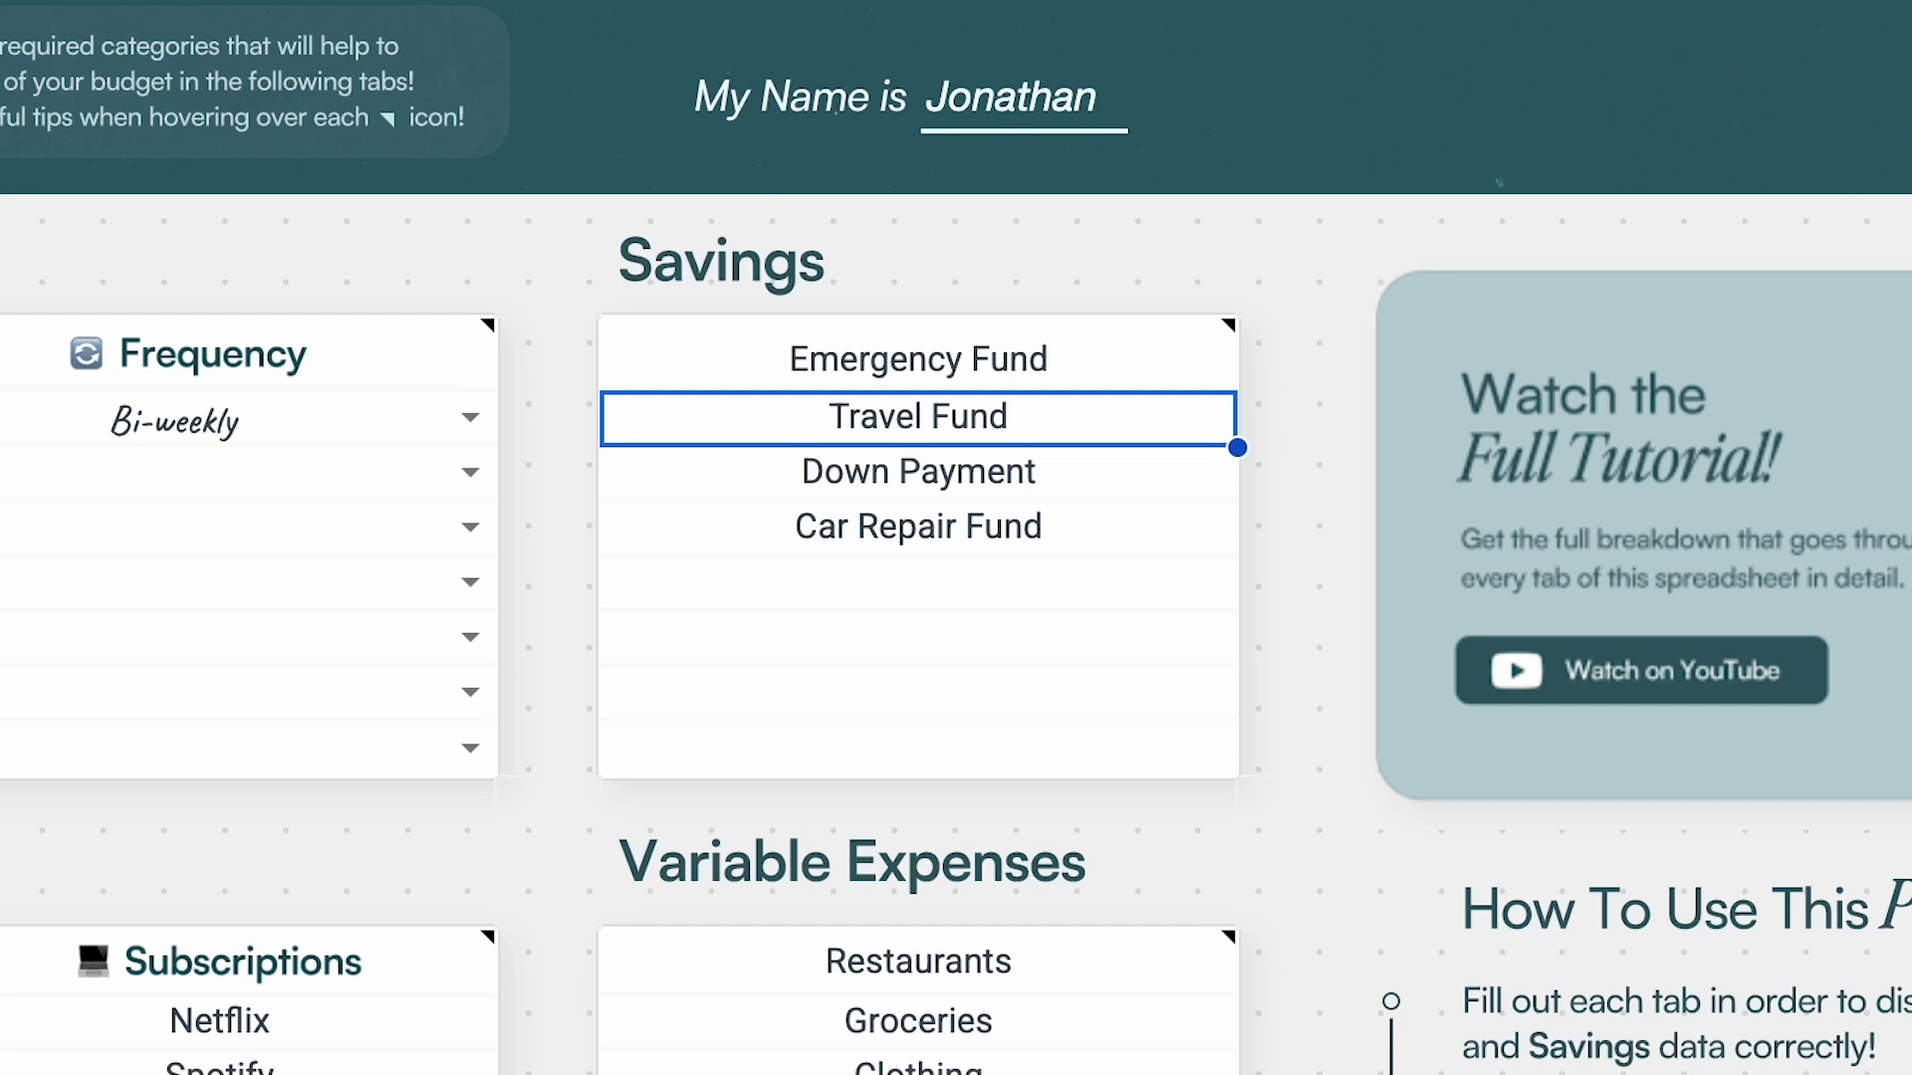
key(Down)
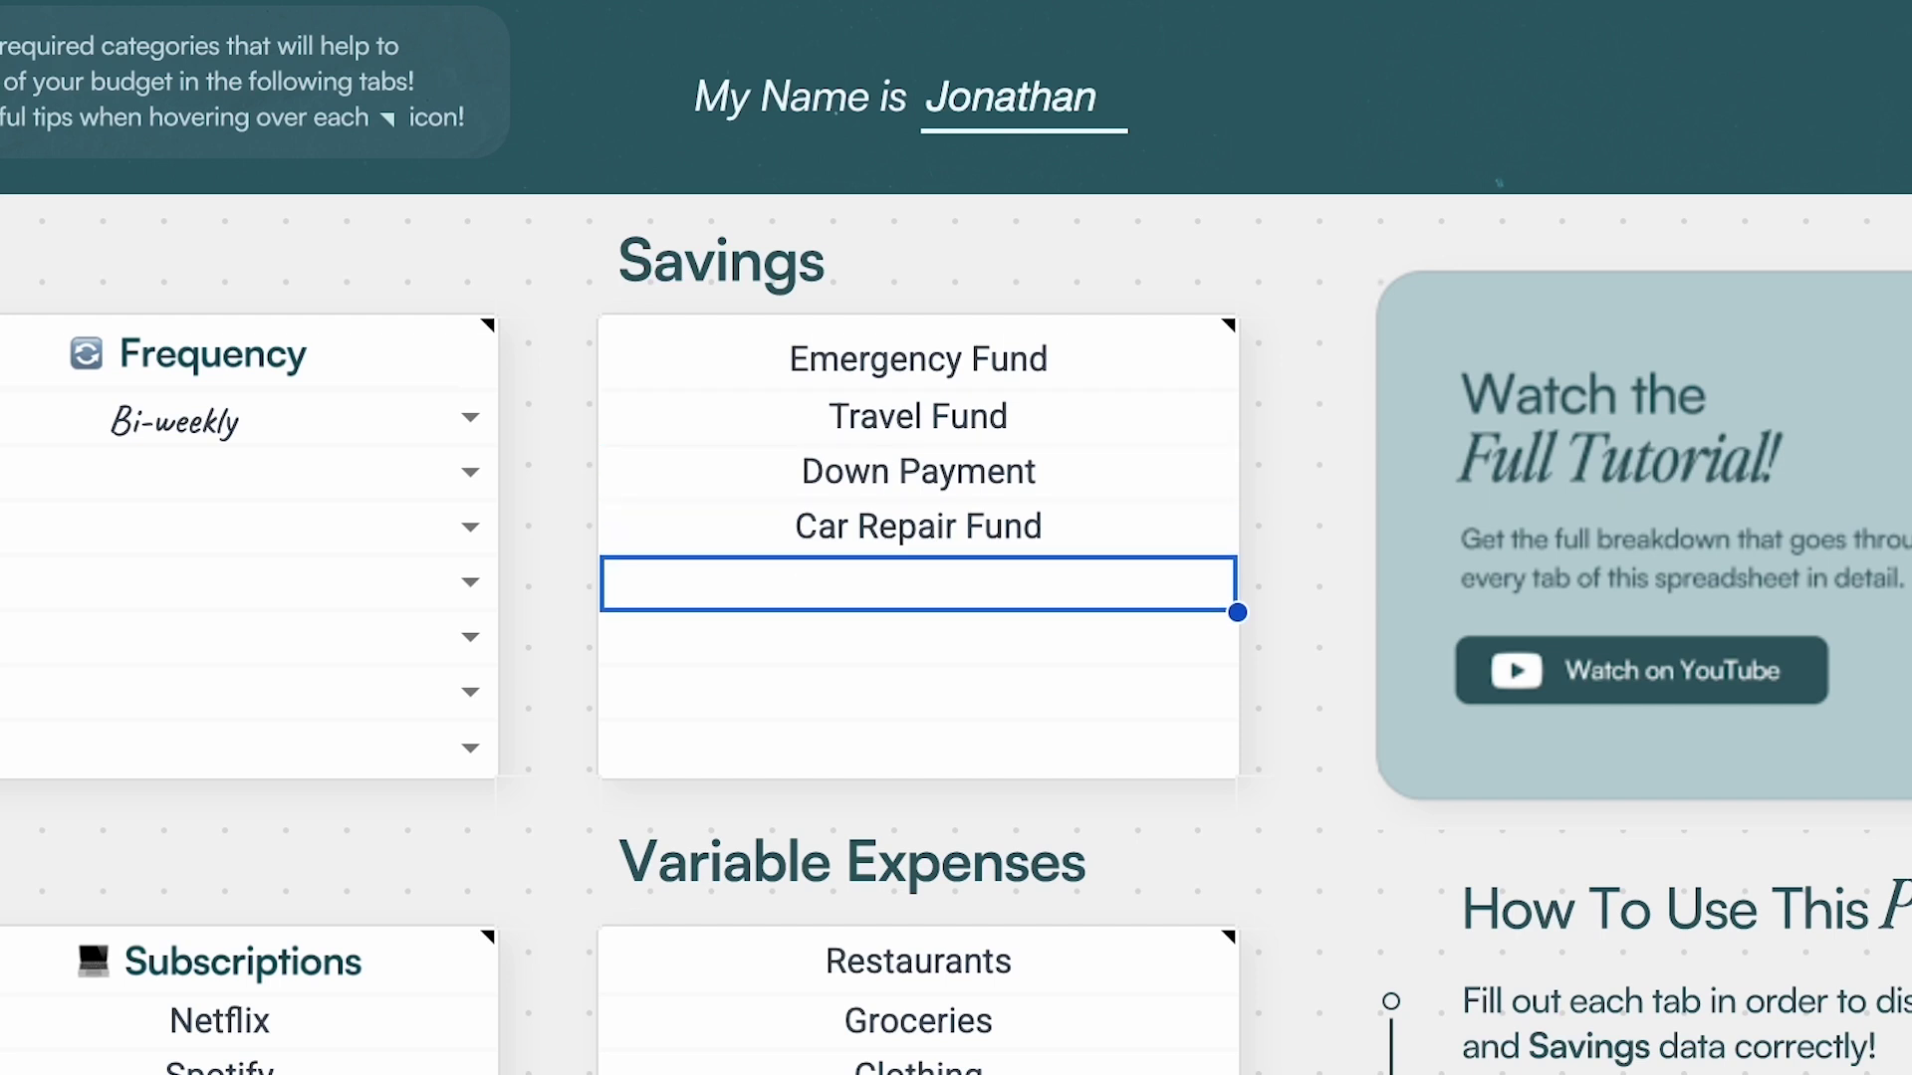
Examine the Recurring Expenses tables and the Variable Expenses section of the START HERE sheet.
scroll(1256, 421, down, 3)
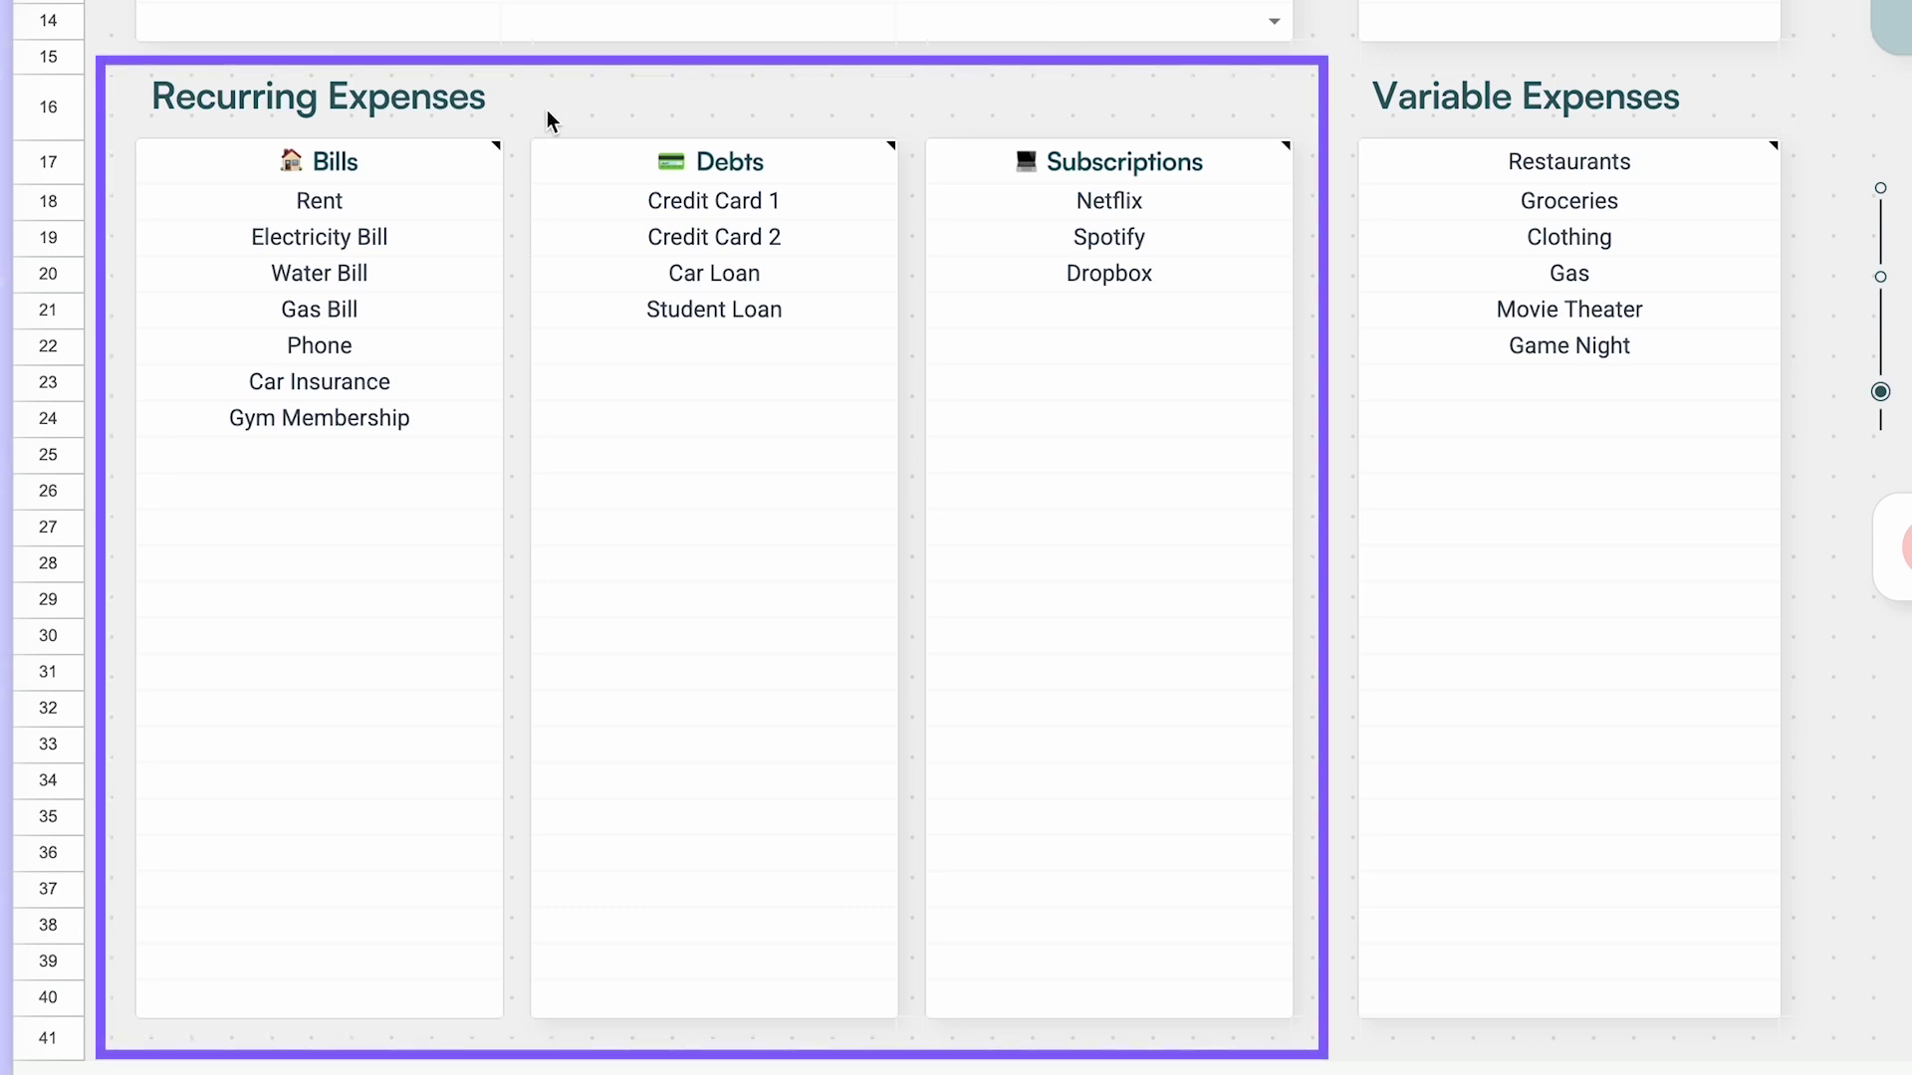
click(1326, 88)
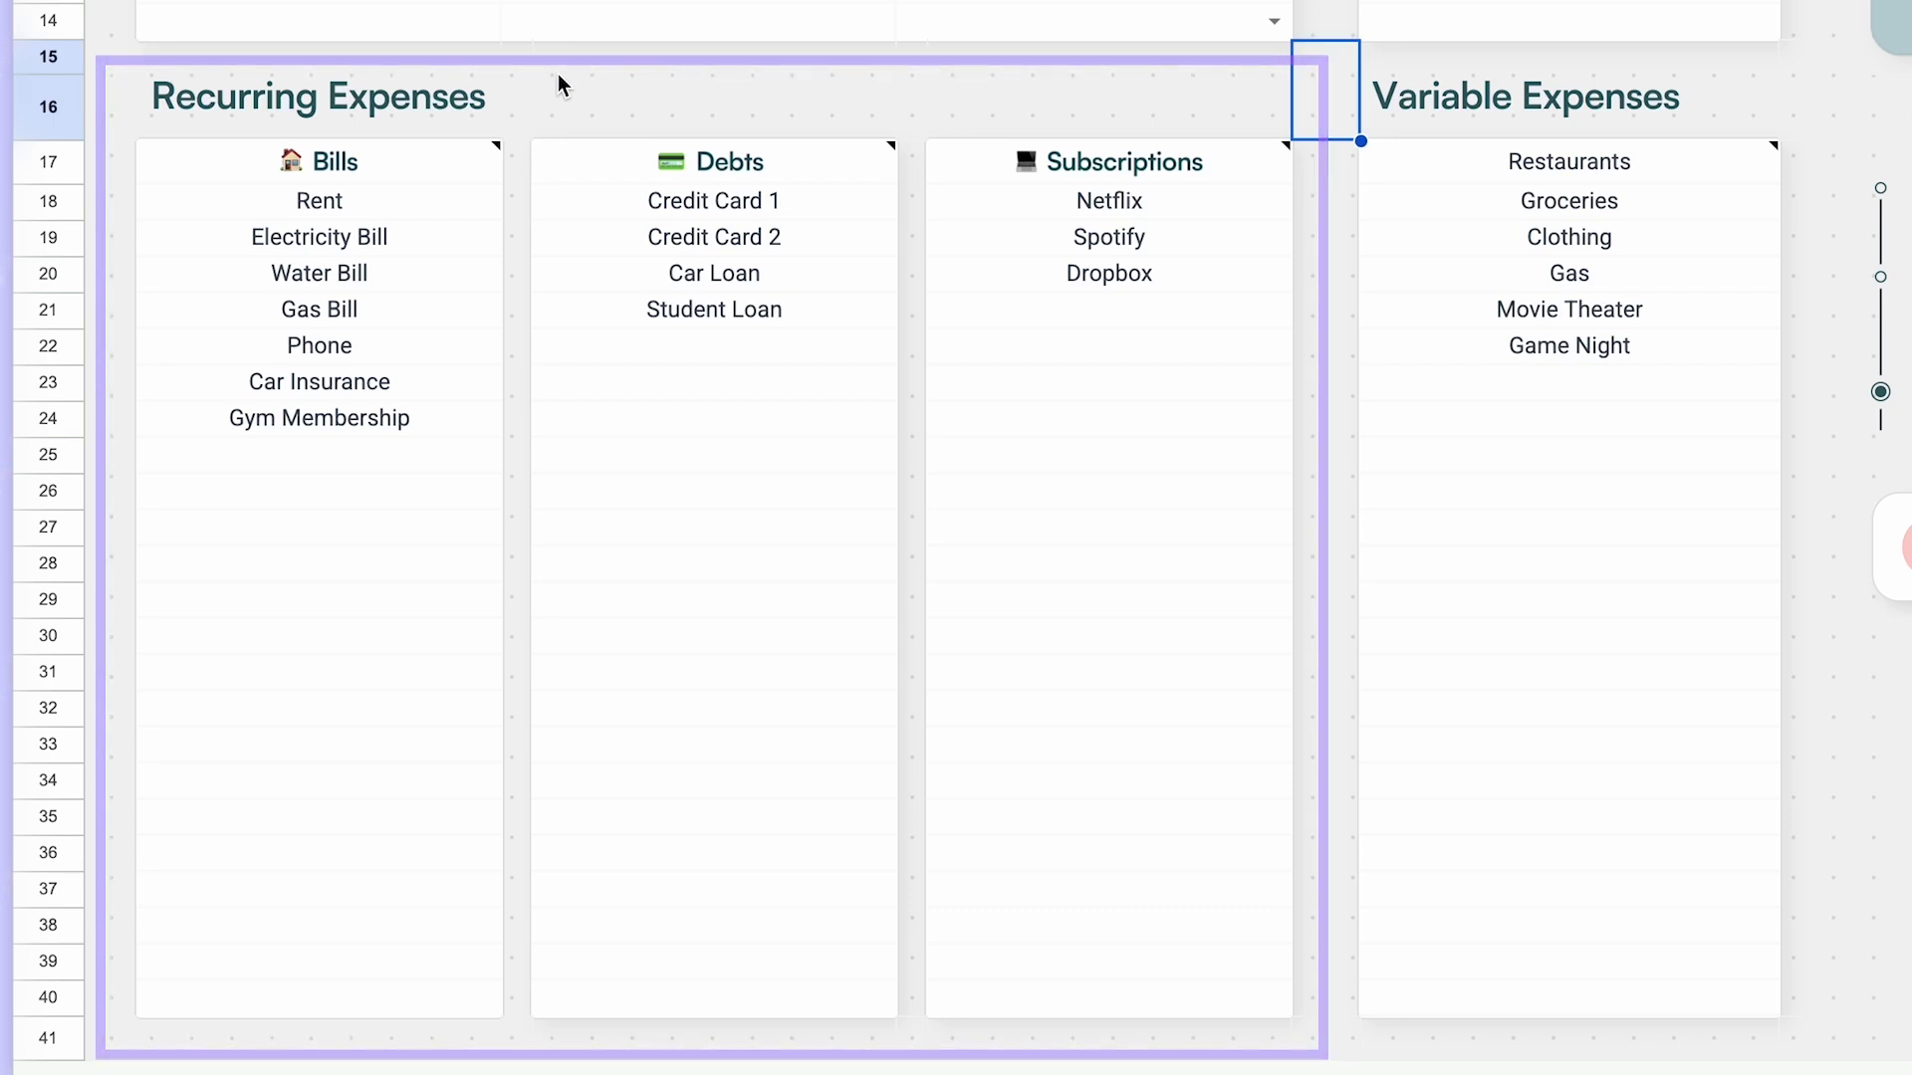
click(1800, 63)
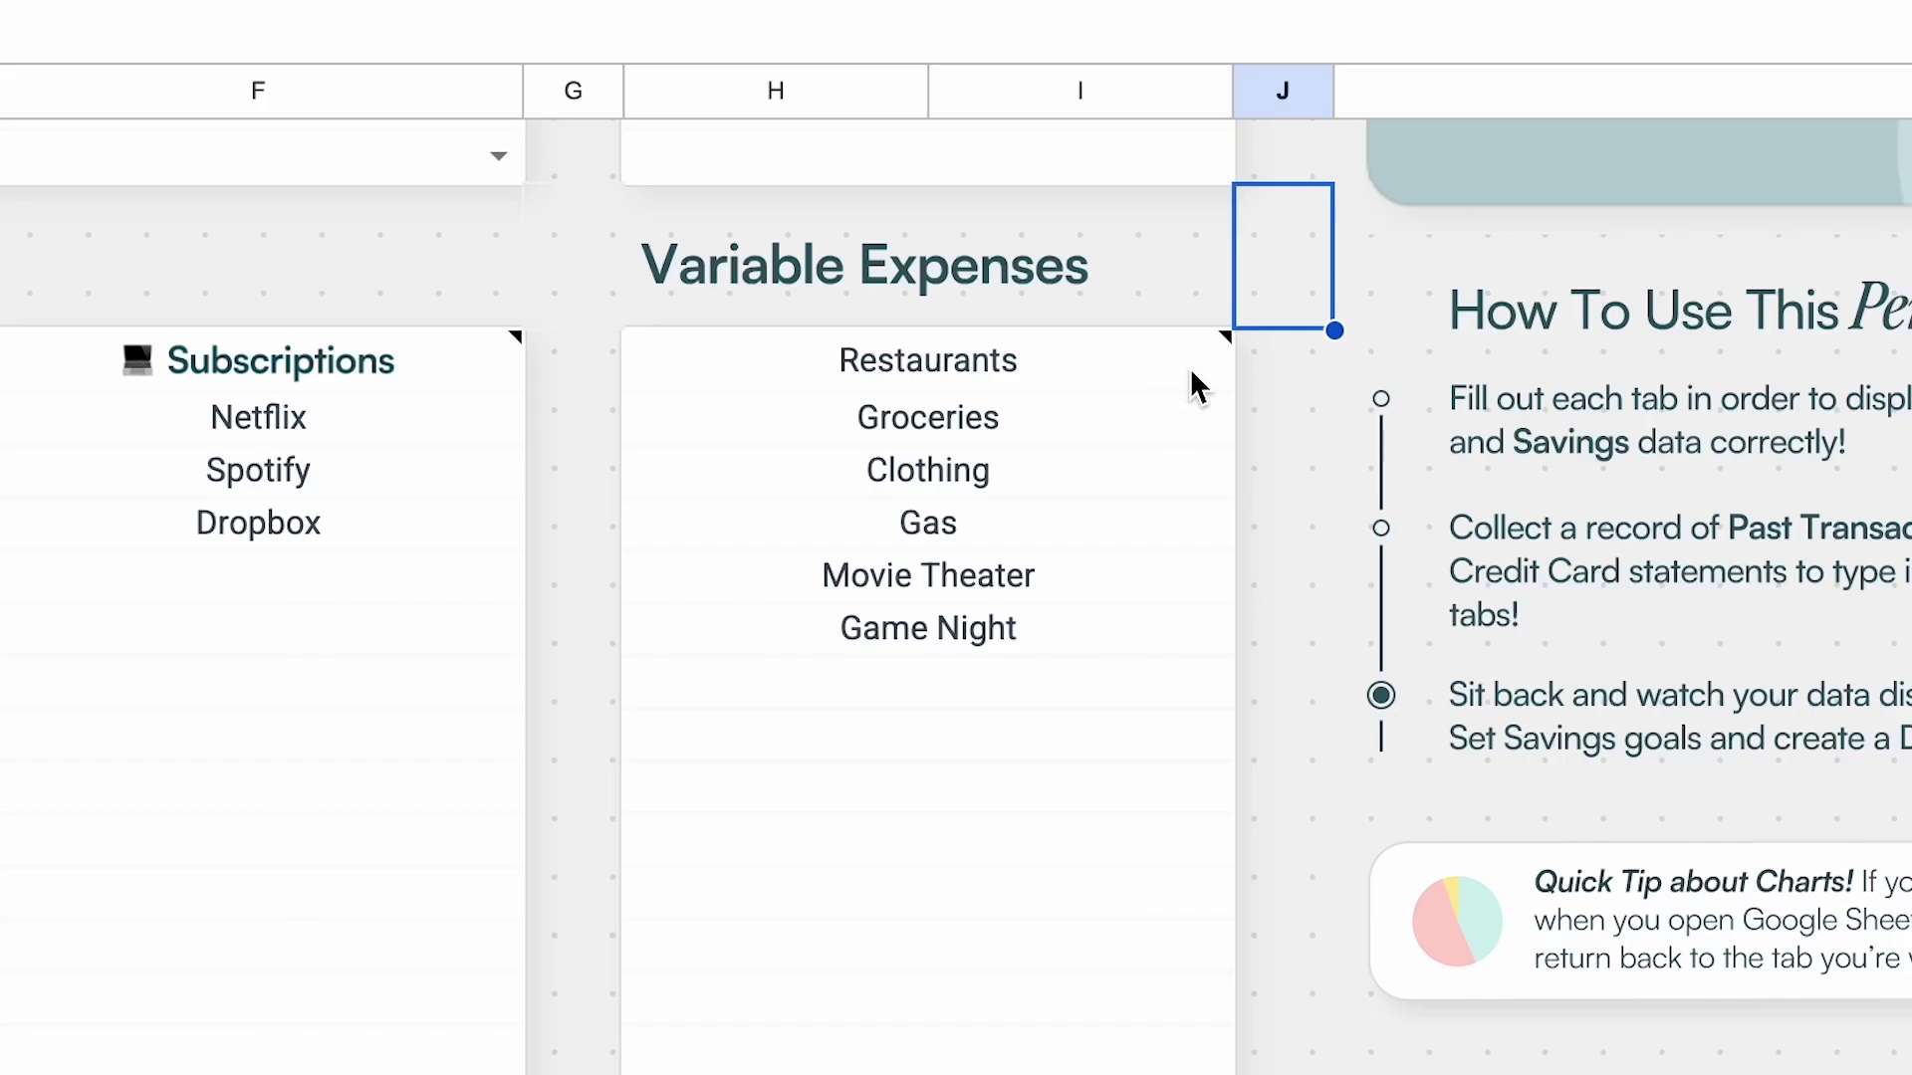
mouse_move(1206, 409)
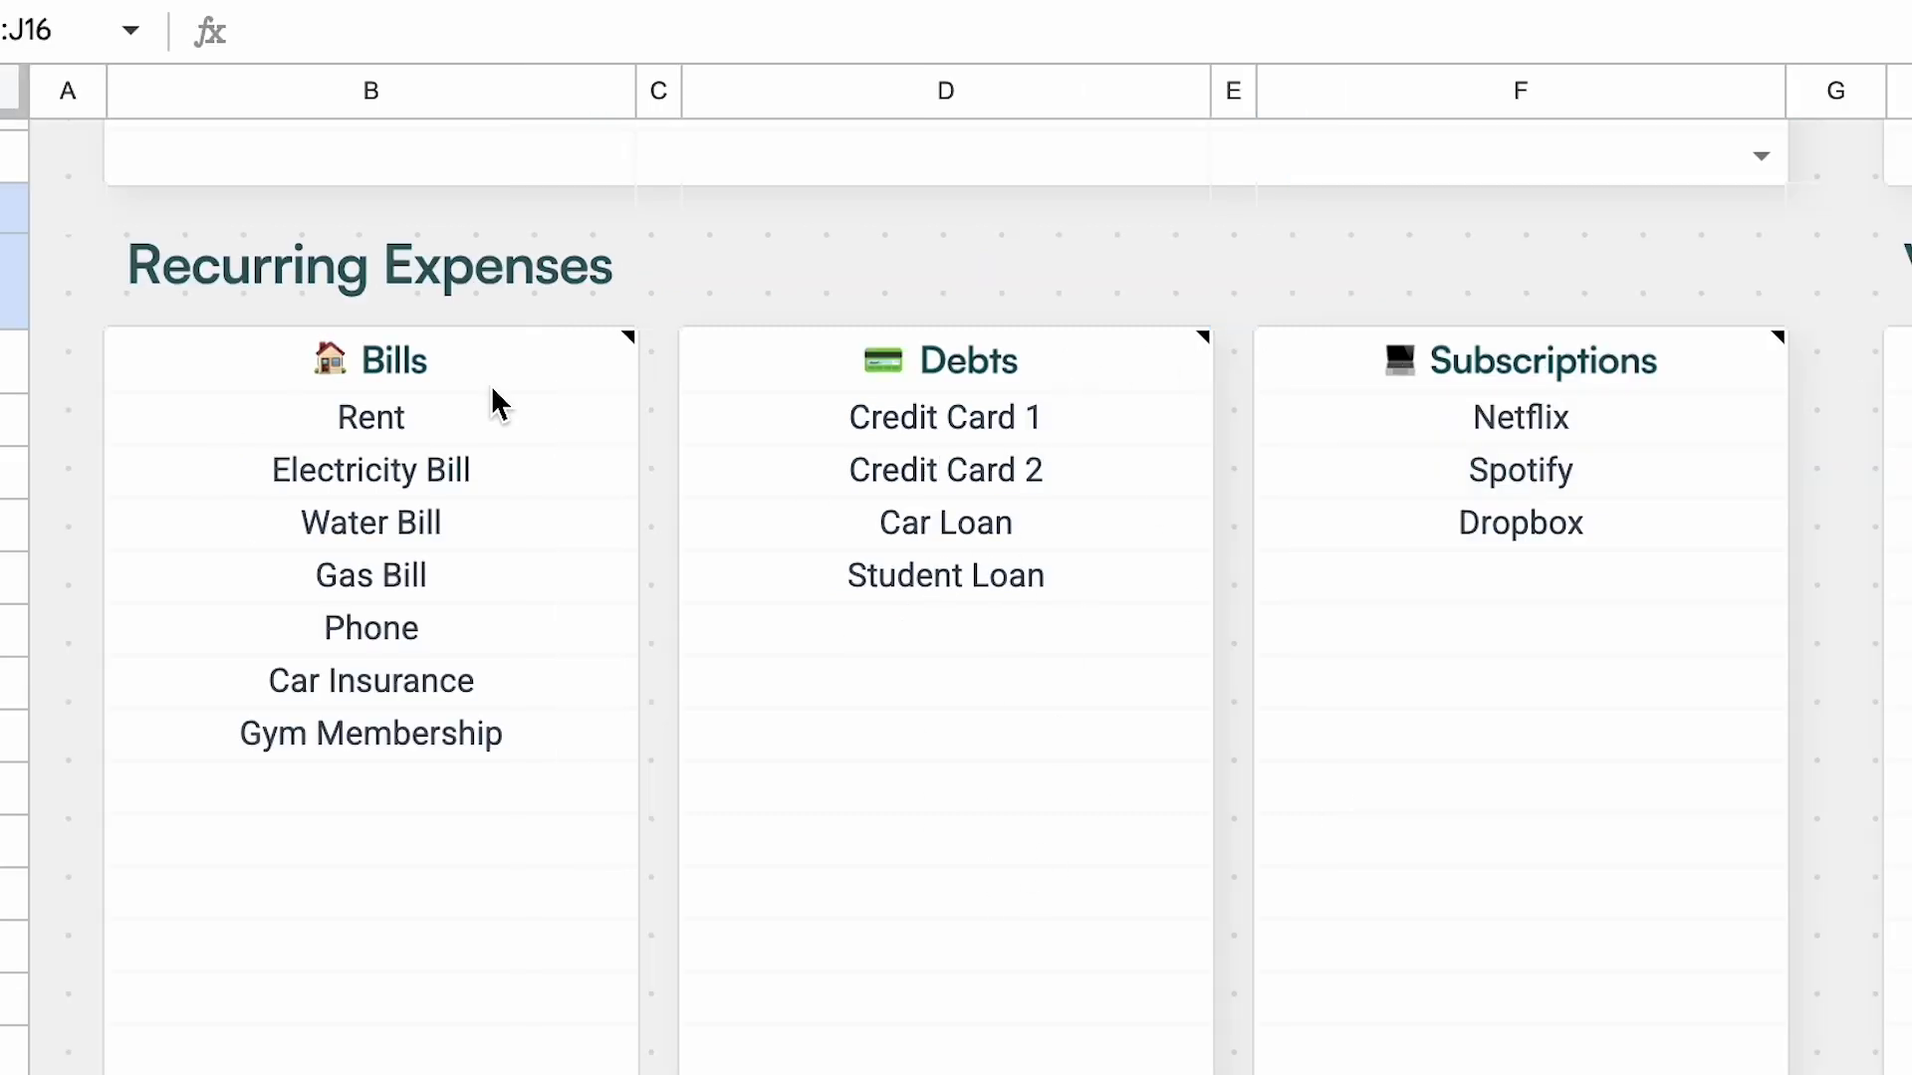
Go through the entries in the Bills list under Recurring Expenses, starting from Rent.
click(489, 403)
key(Down)
key(Down)
key(Down)
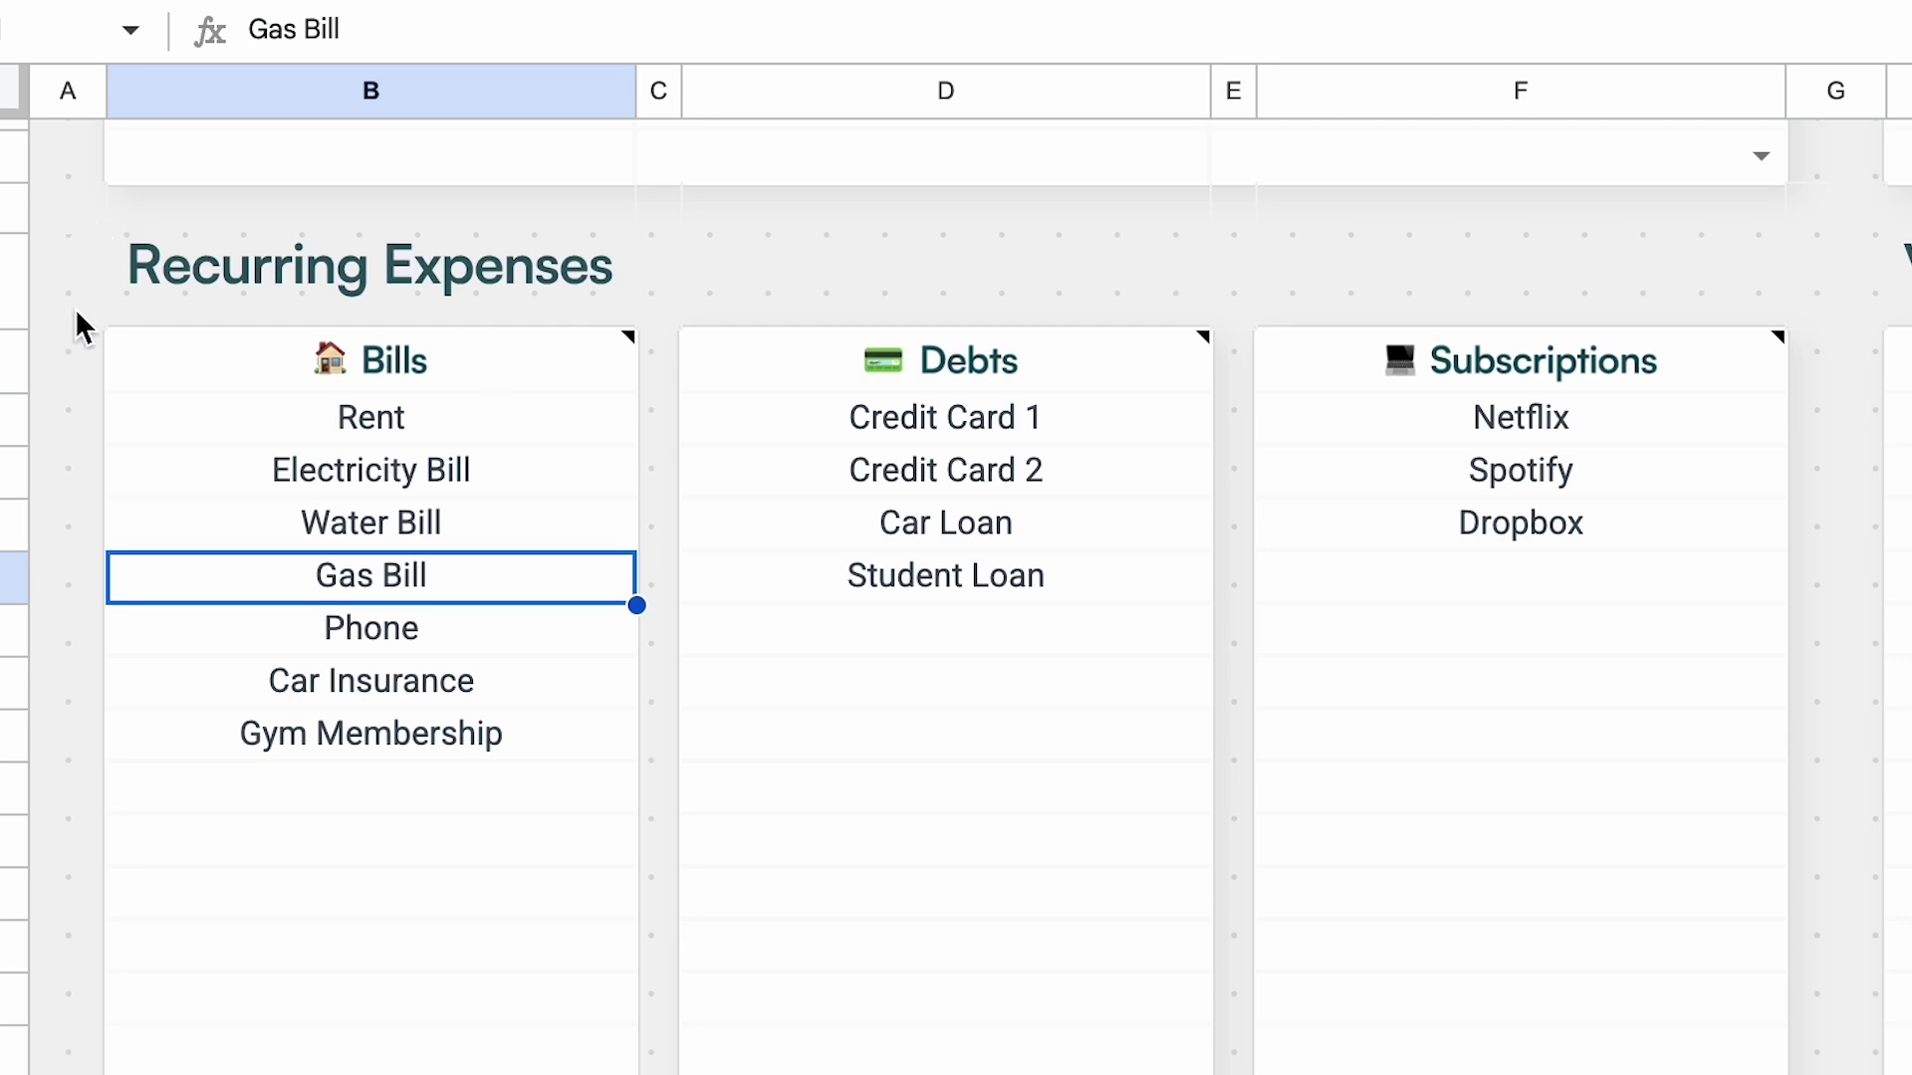
click(529, 425)
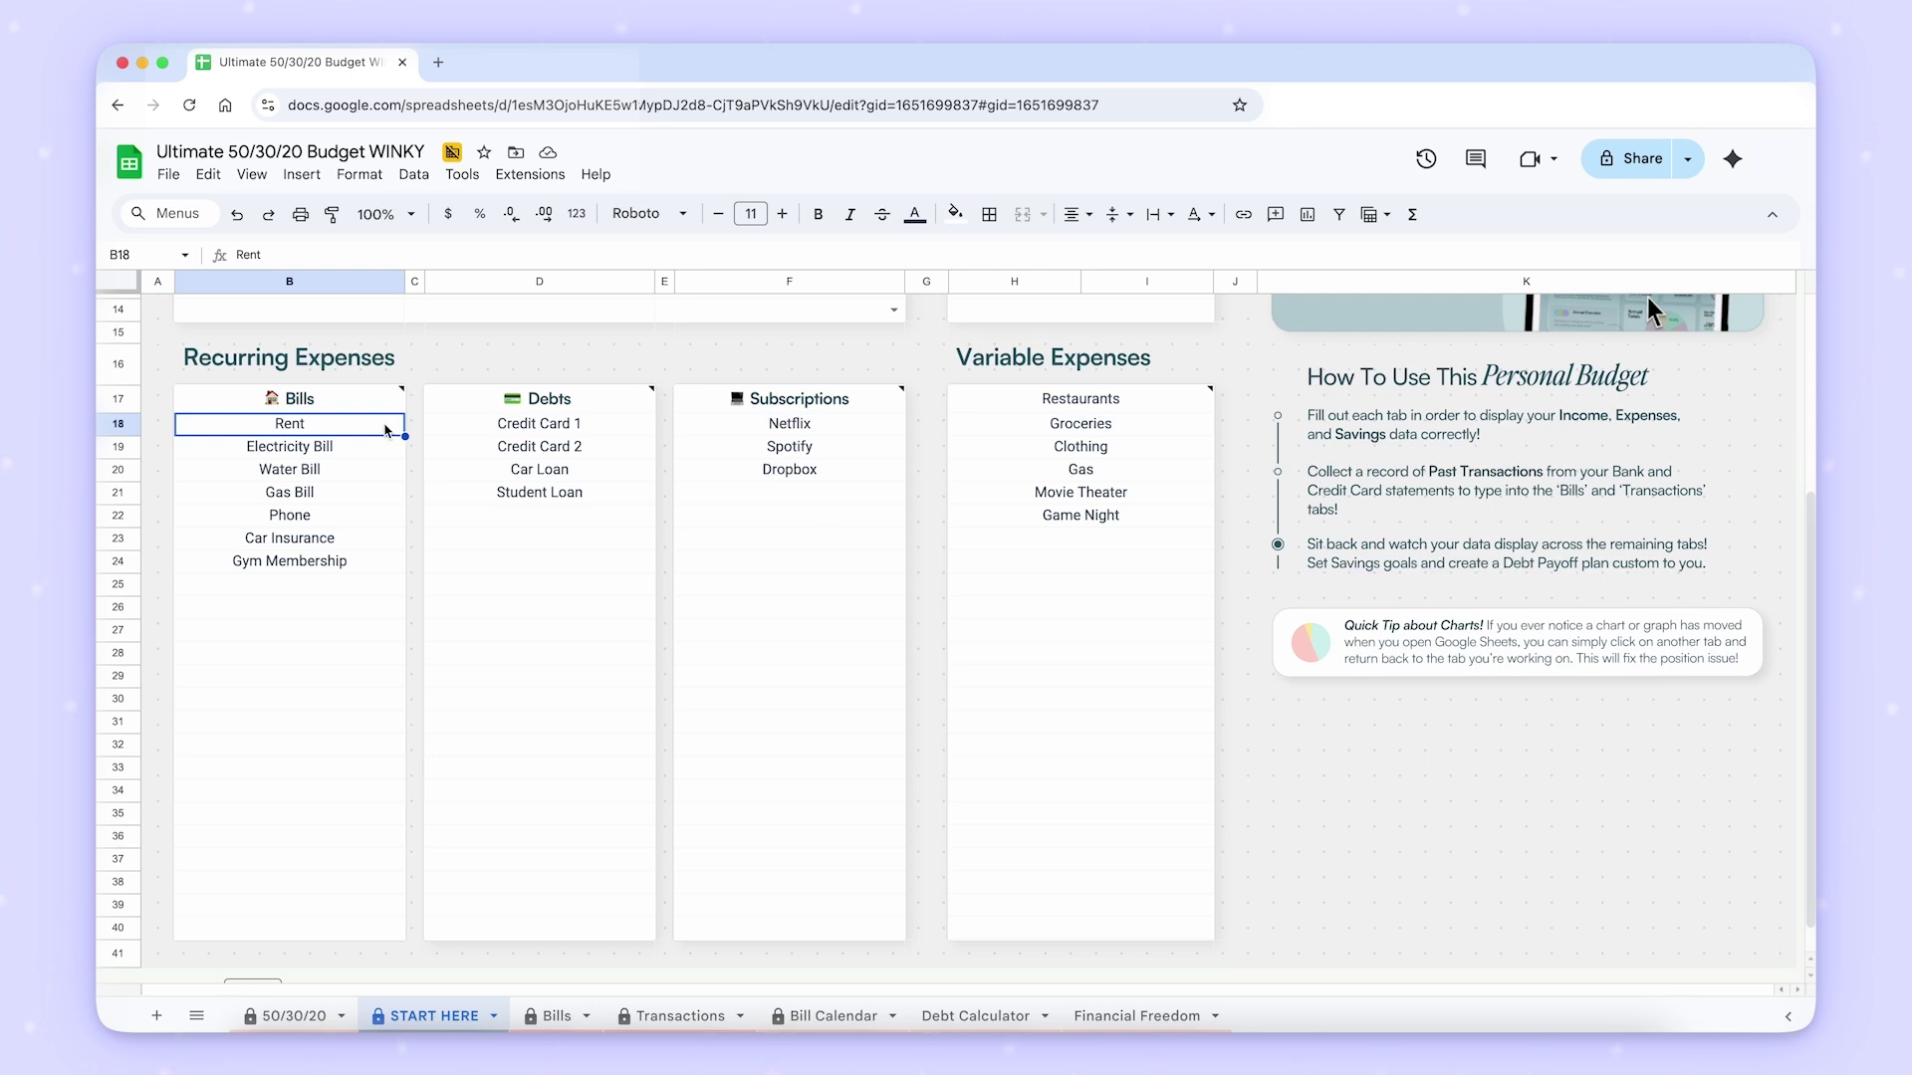
key(Down)
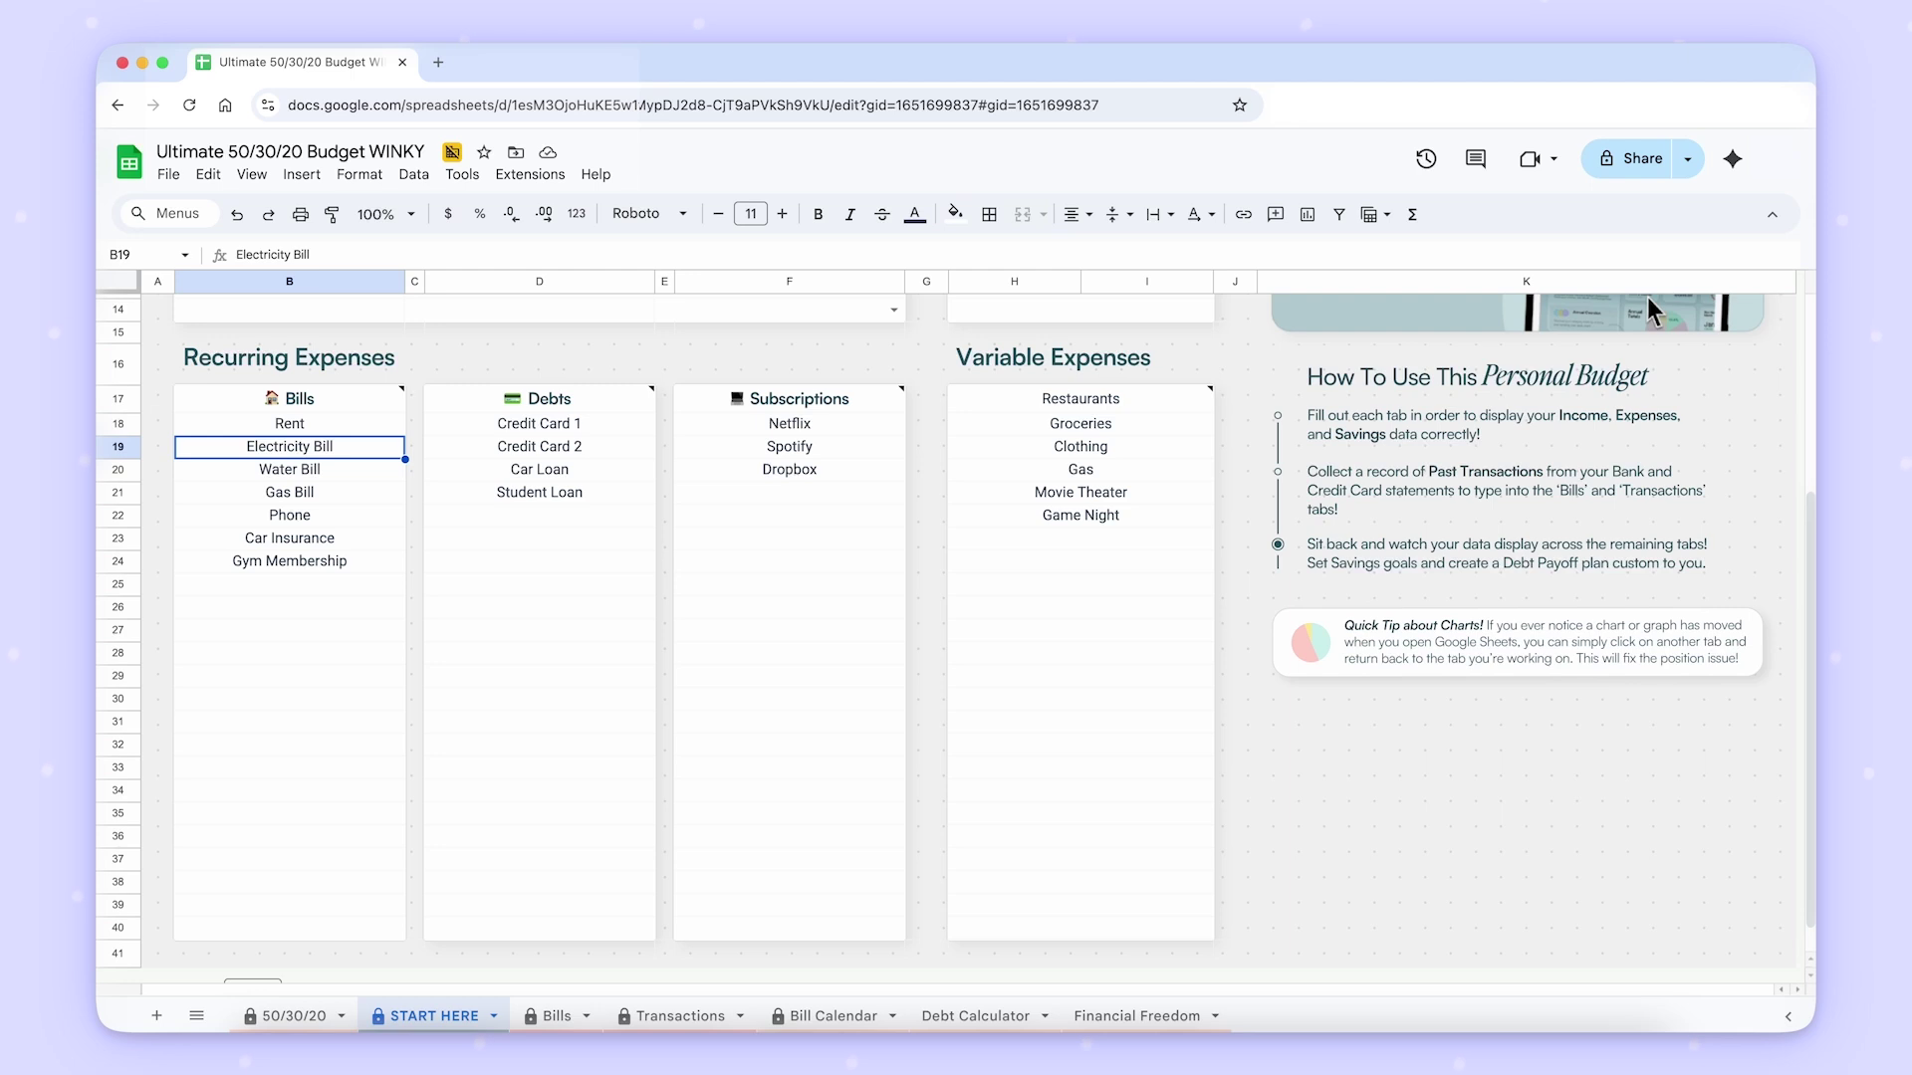
key(Down)
key(Down)
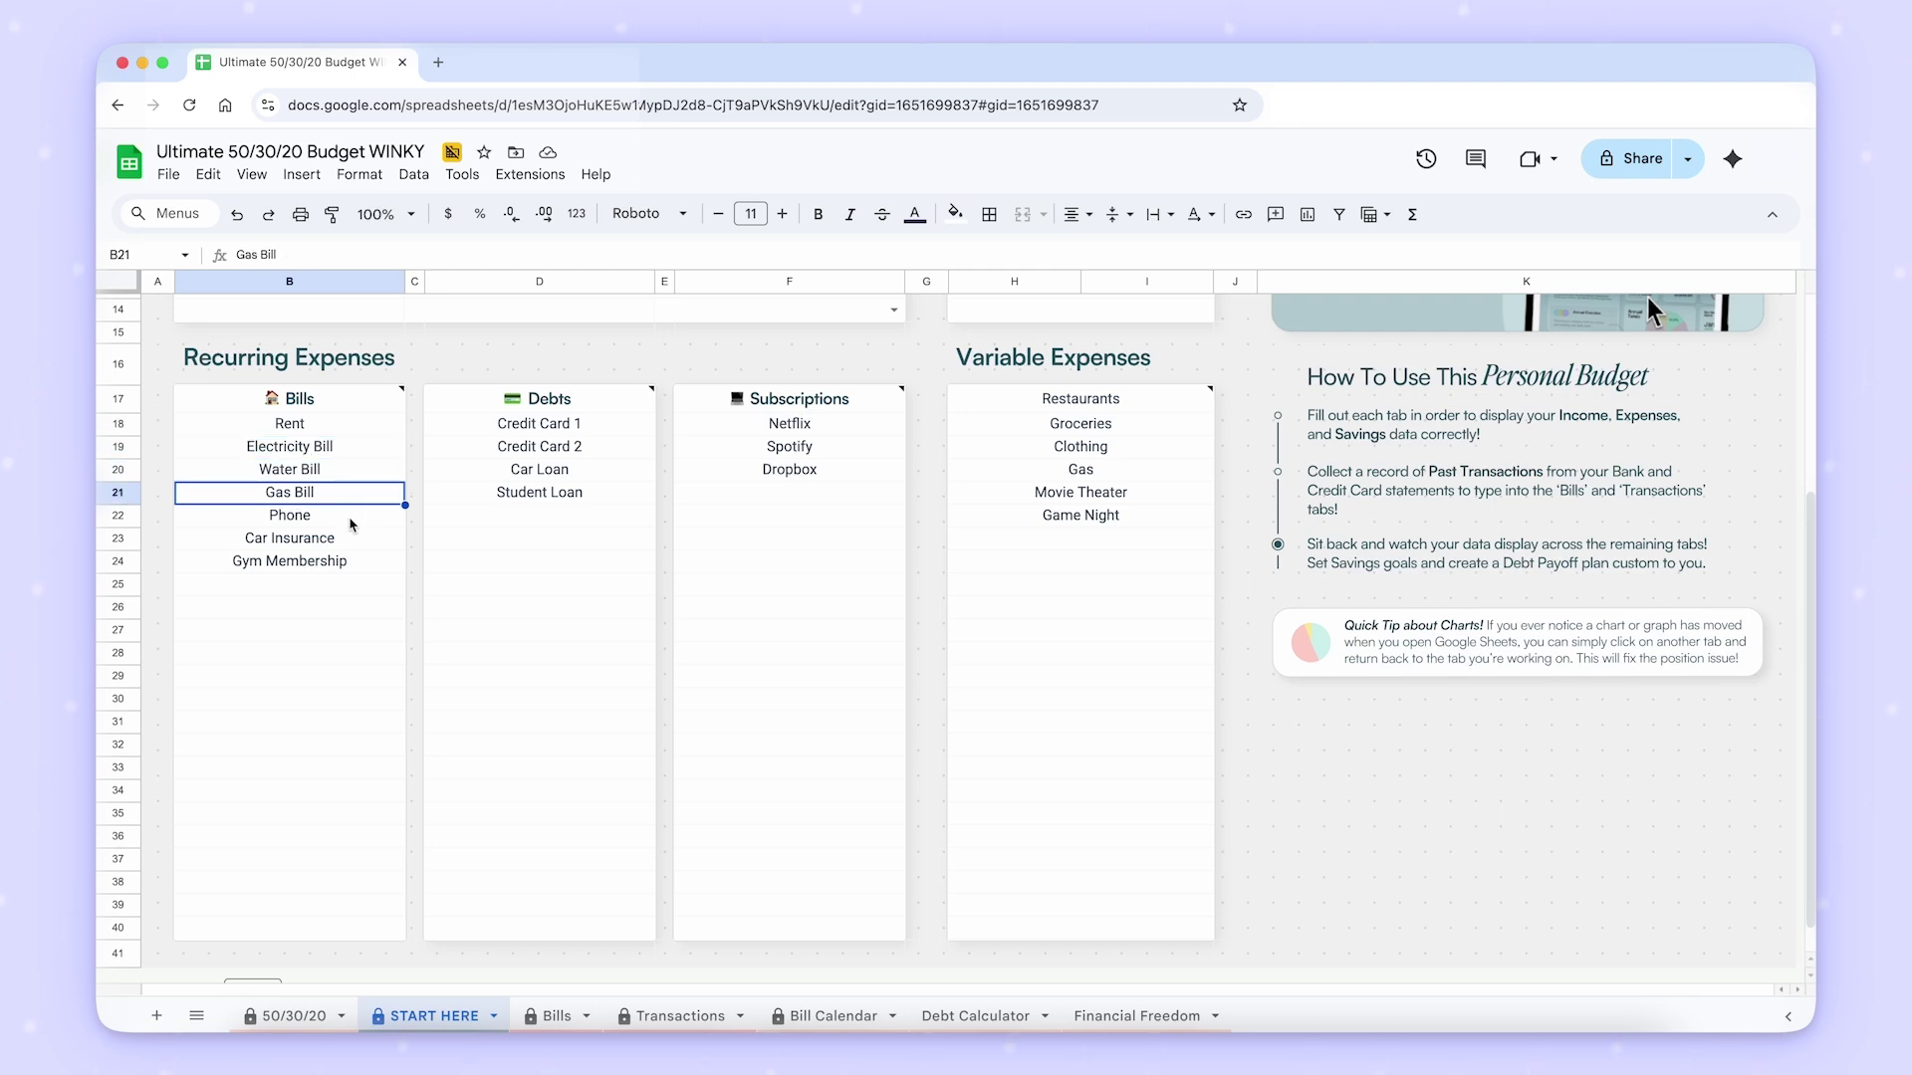
Try replacing Credit Card 1 in the Debts list with a personalised bank name.
click(539, 424)
key(Down)
key(Down)
key(Up)
key(Up)
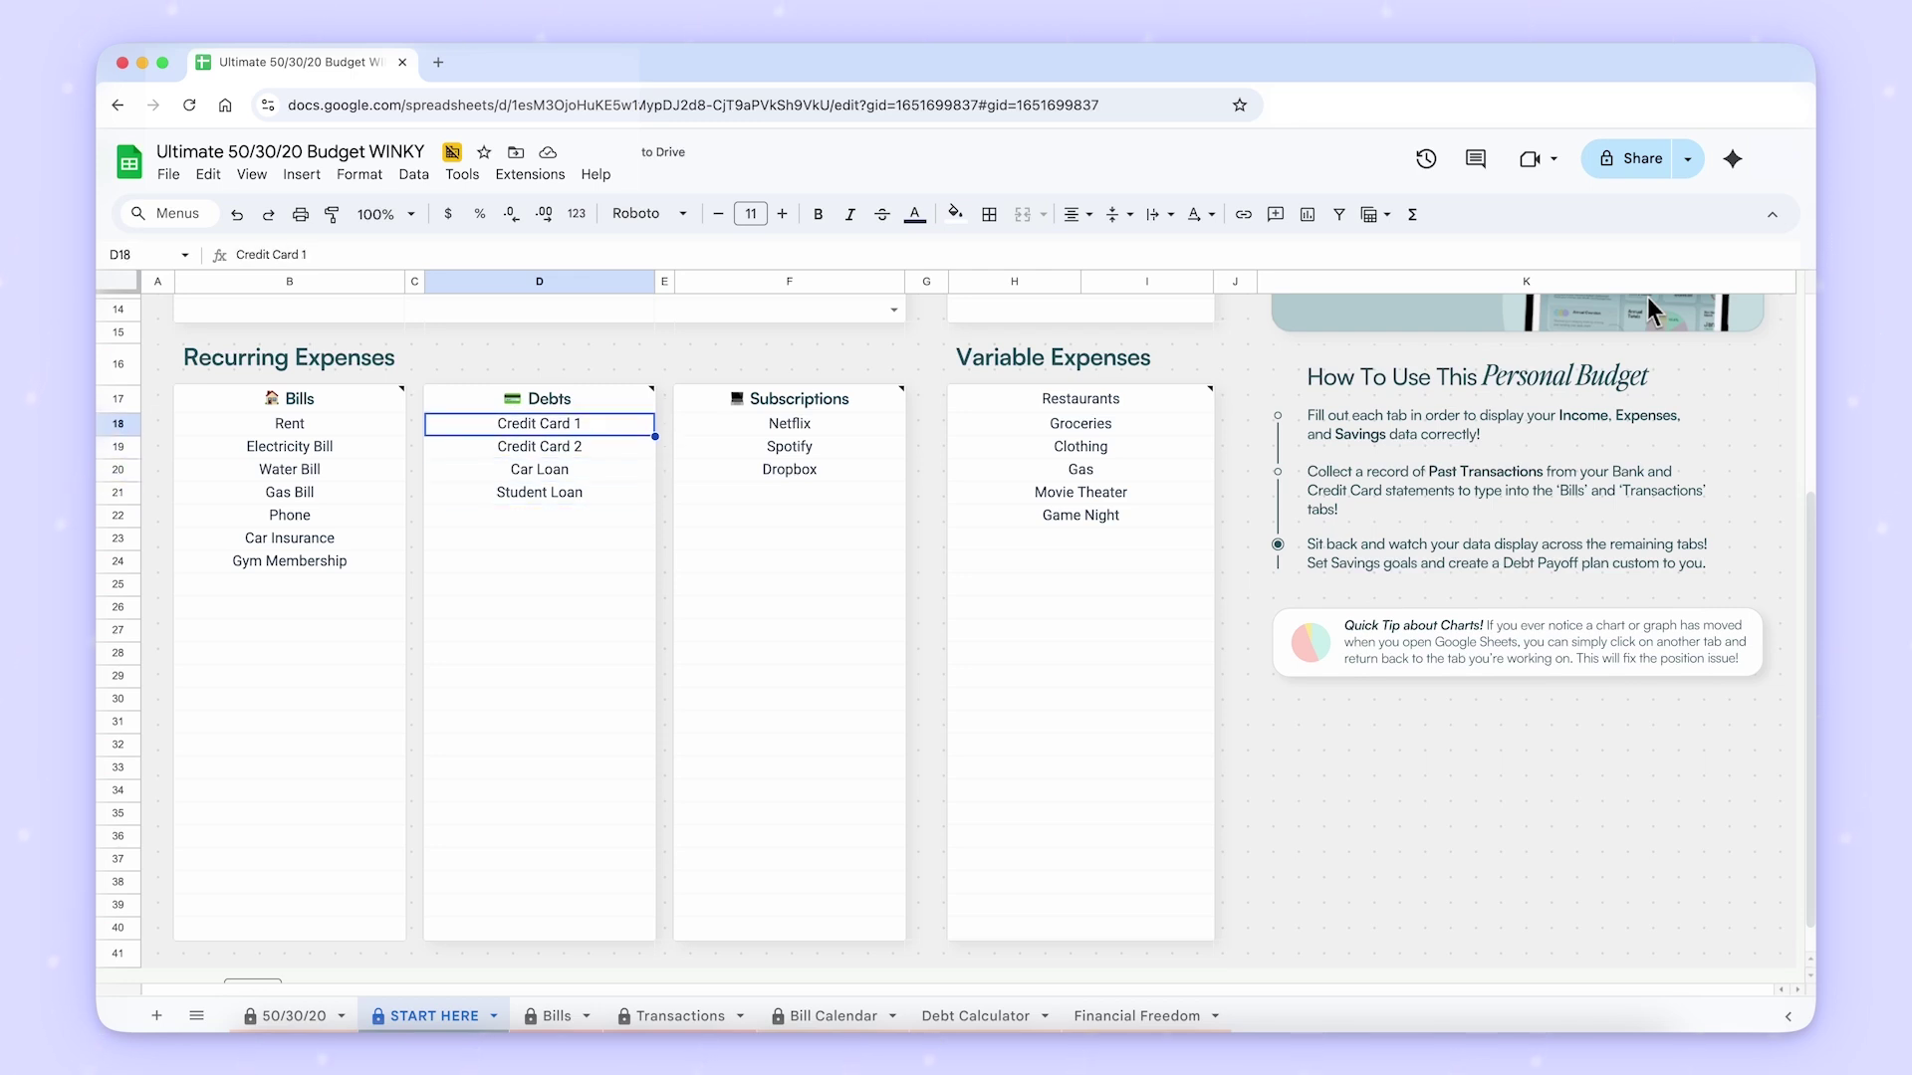
text(Bank of Jonathan)
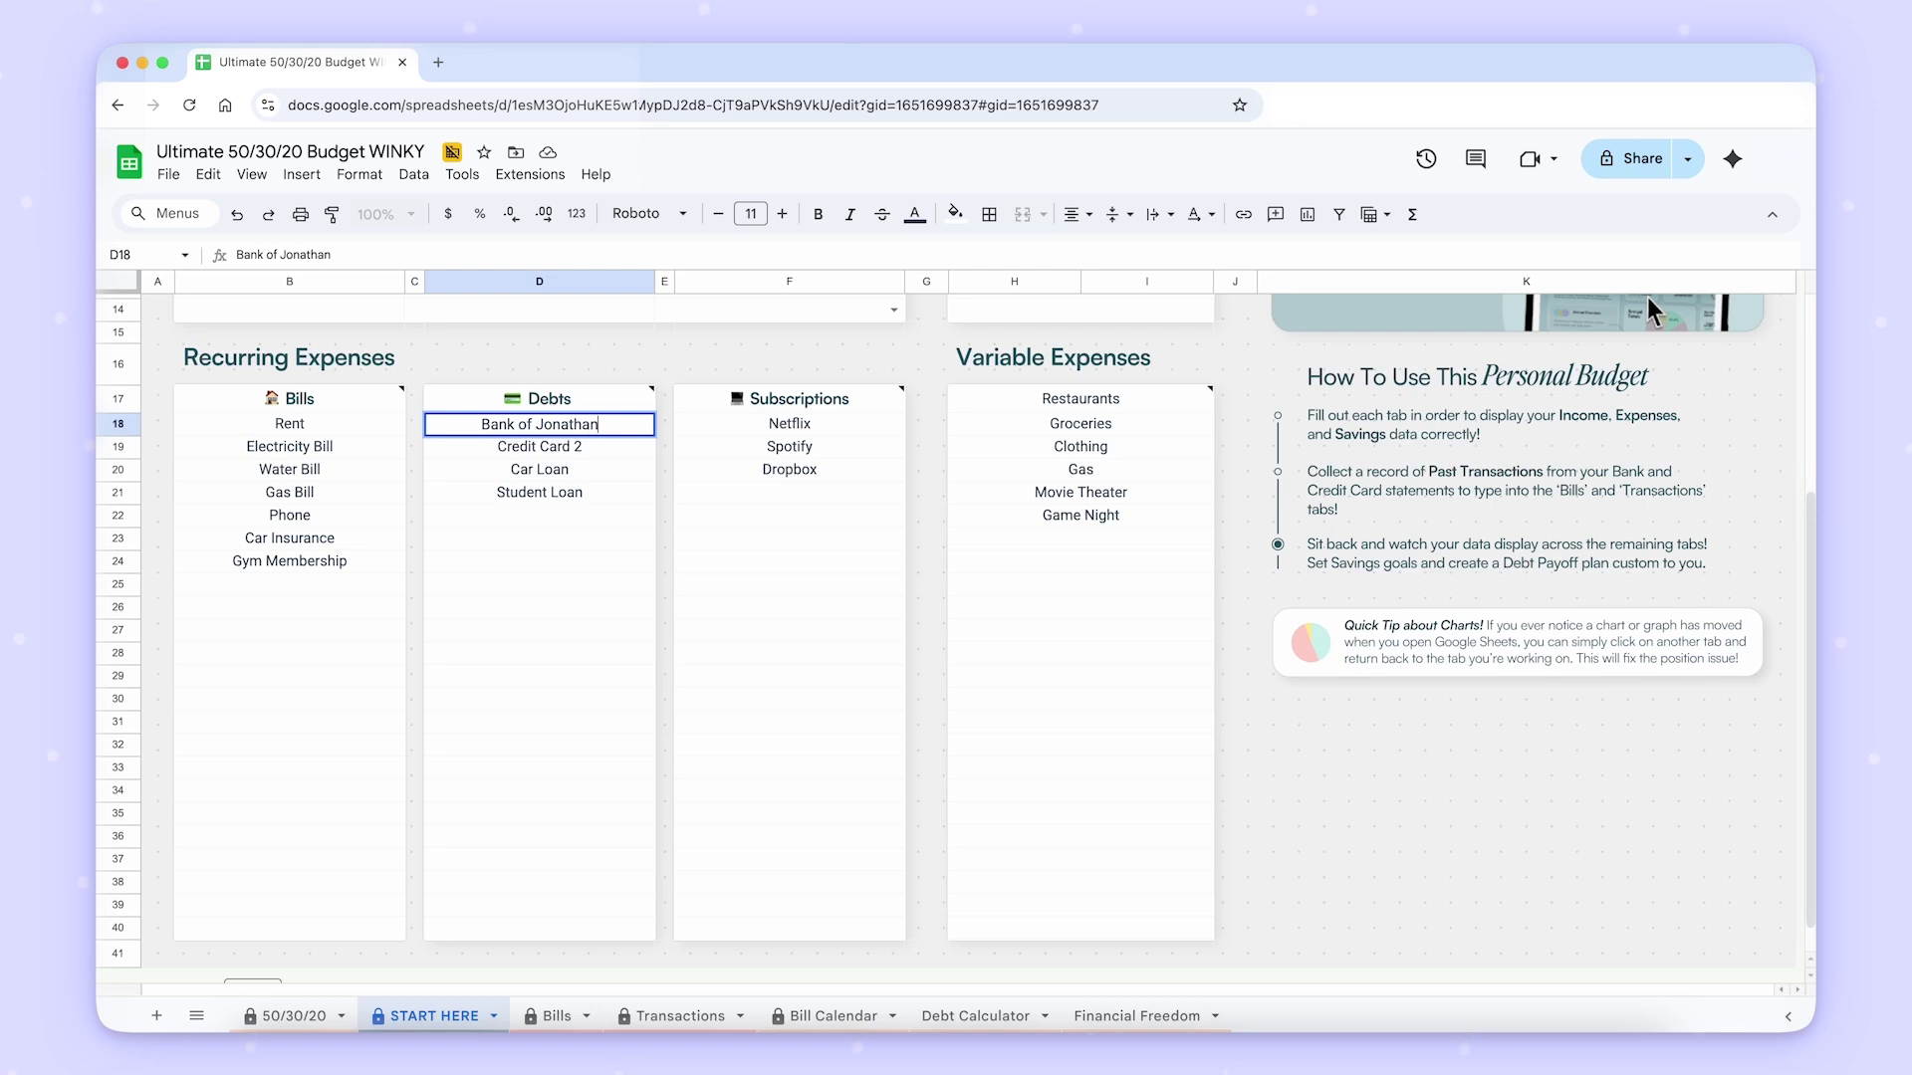
key(Return)
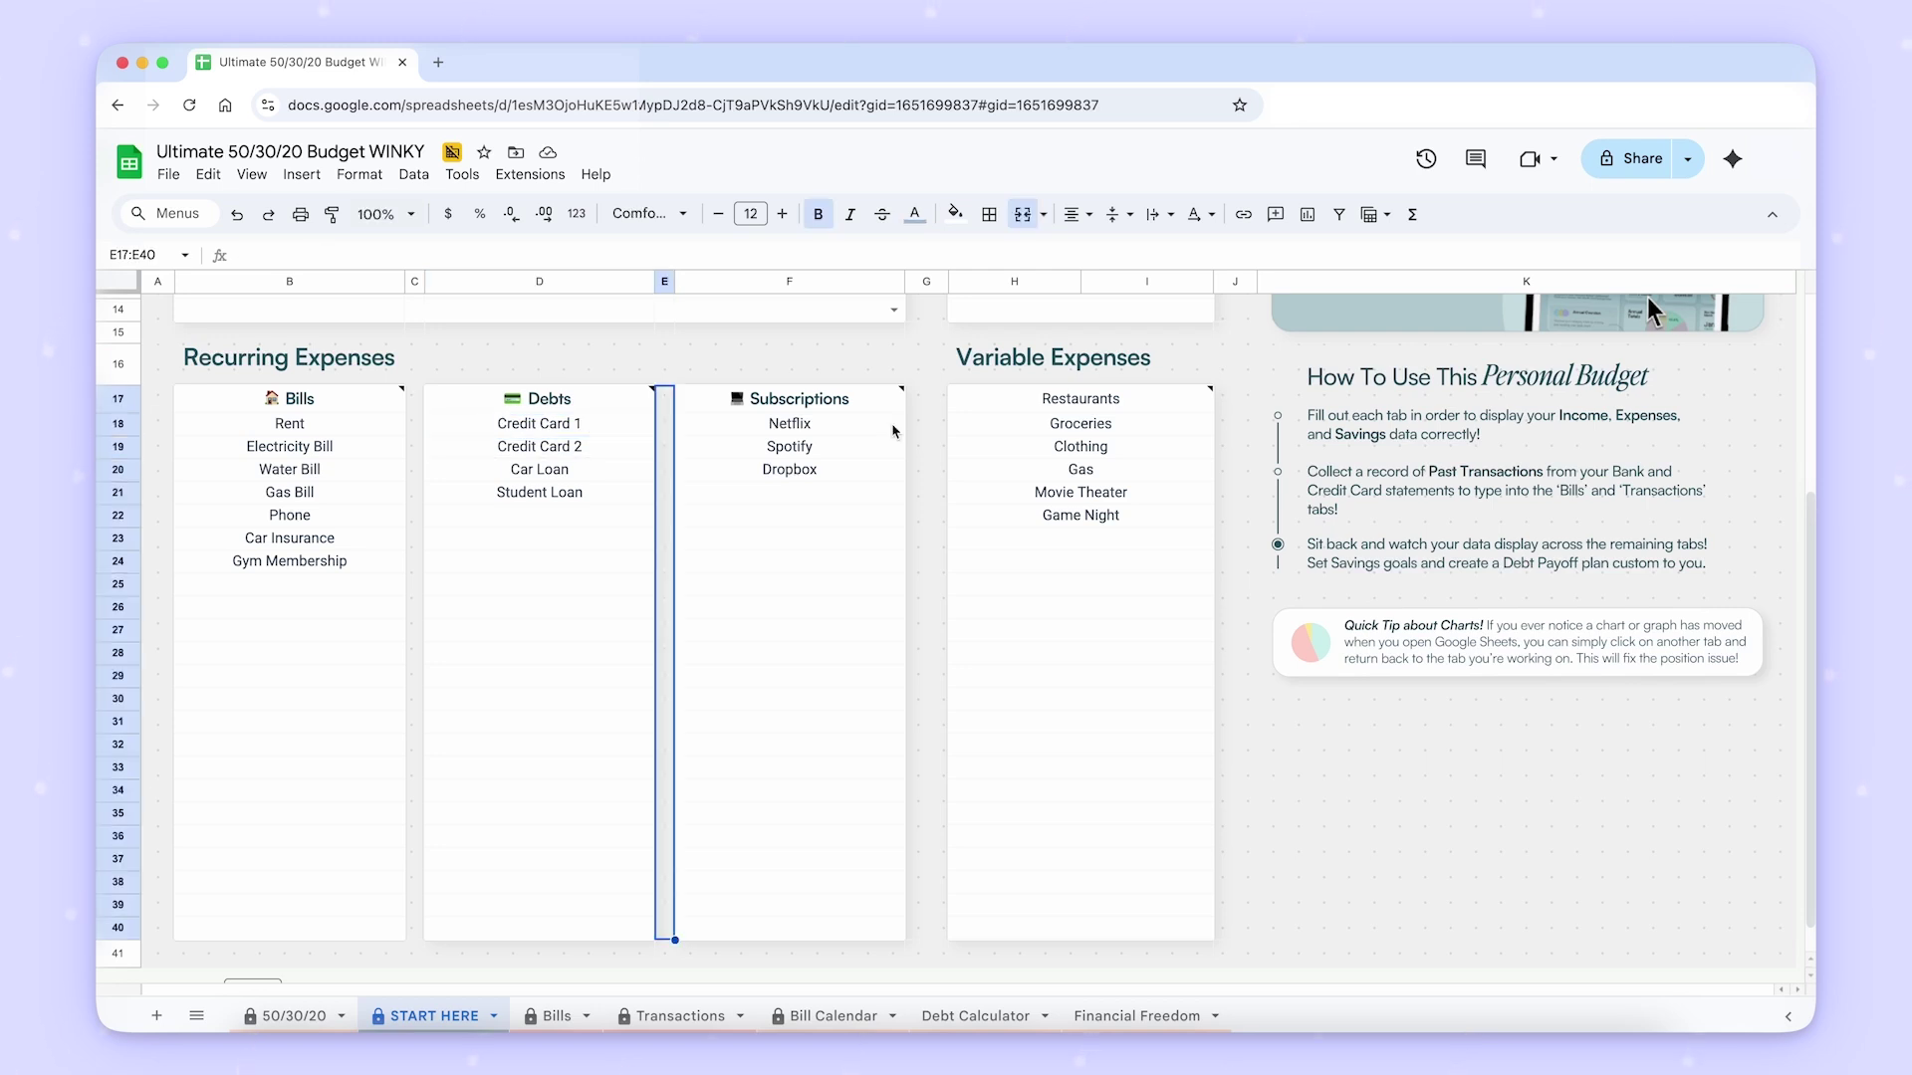
Go through the entries and empty rows of the Subscriptions list, starting from Netflix.
click(892, 426)
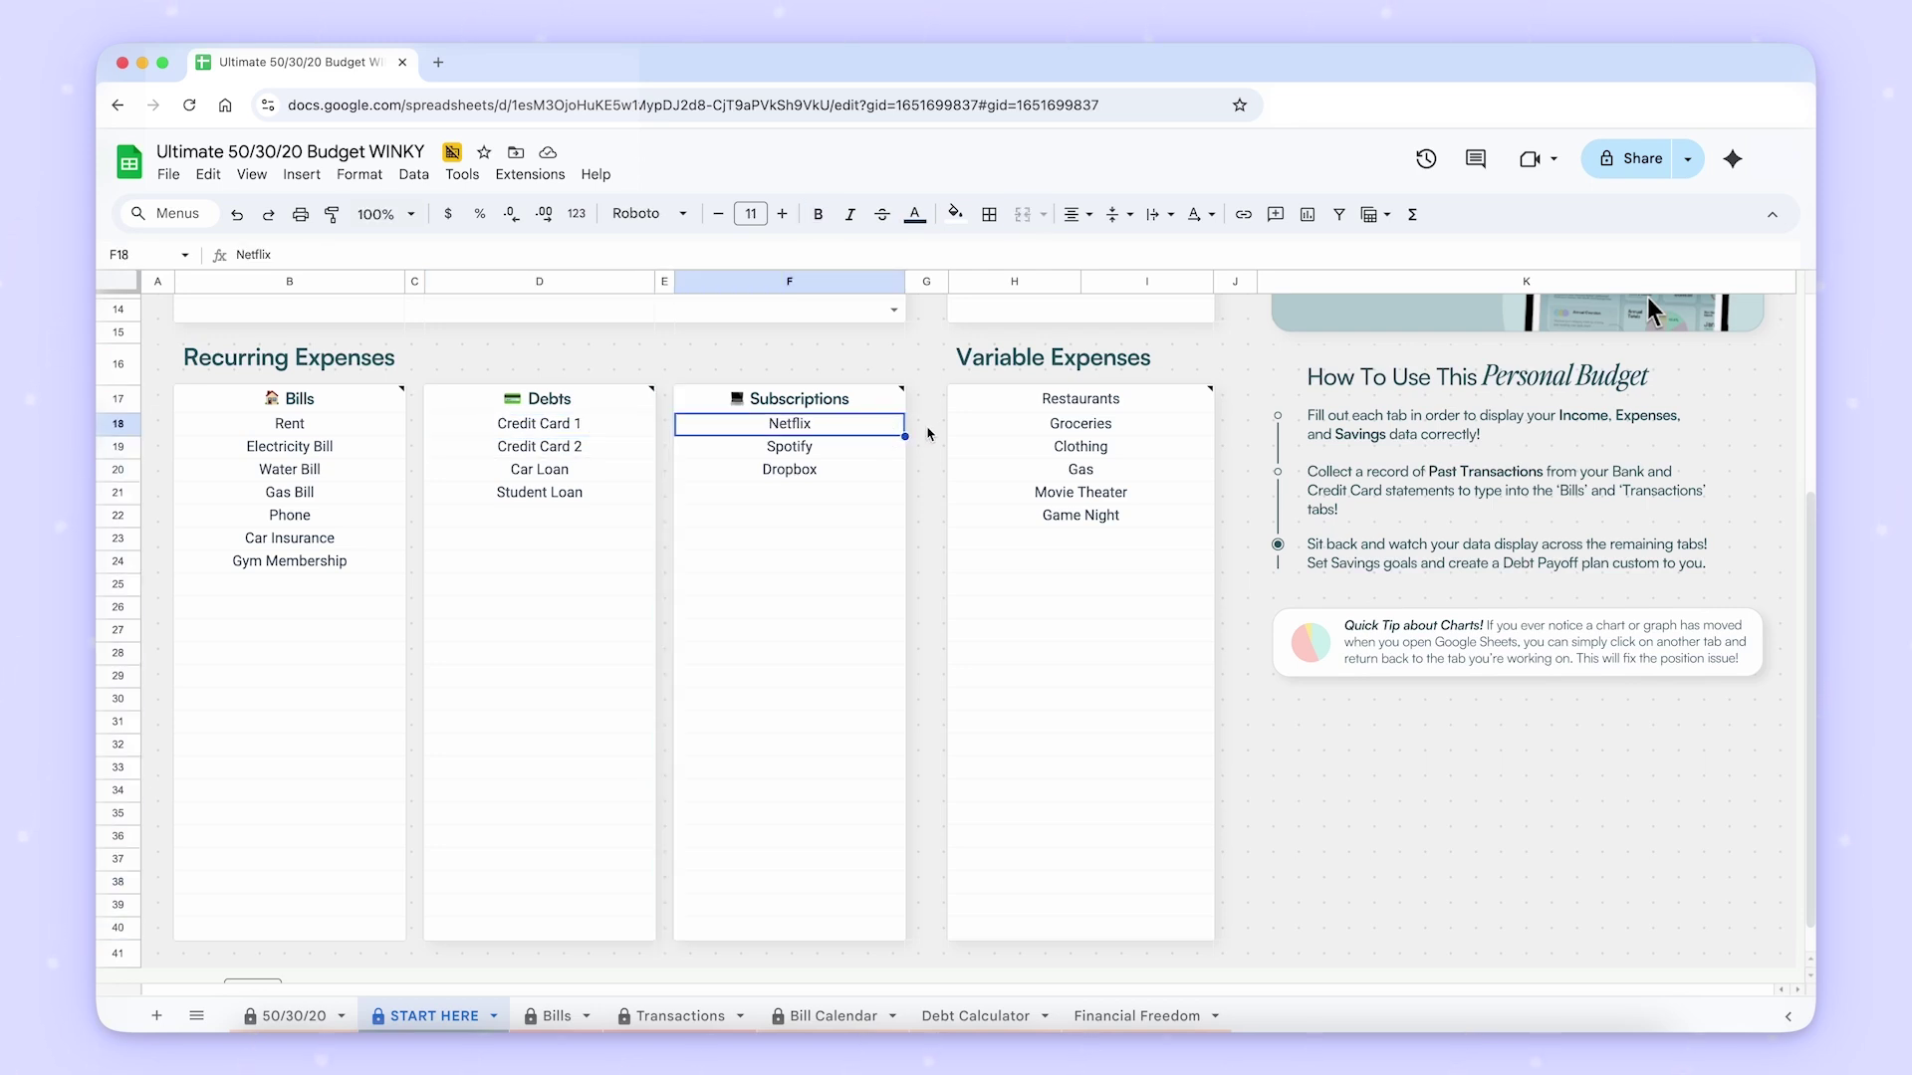
key(Down)
key(Down)
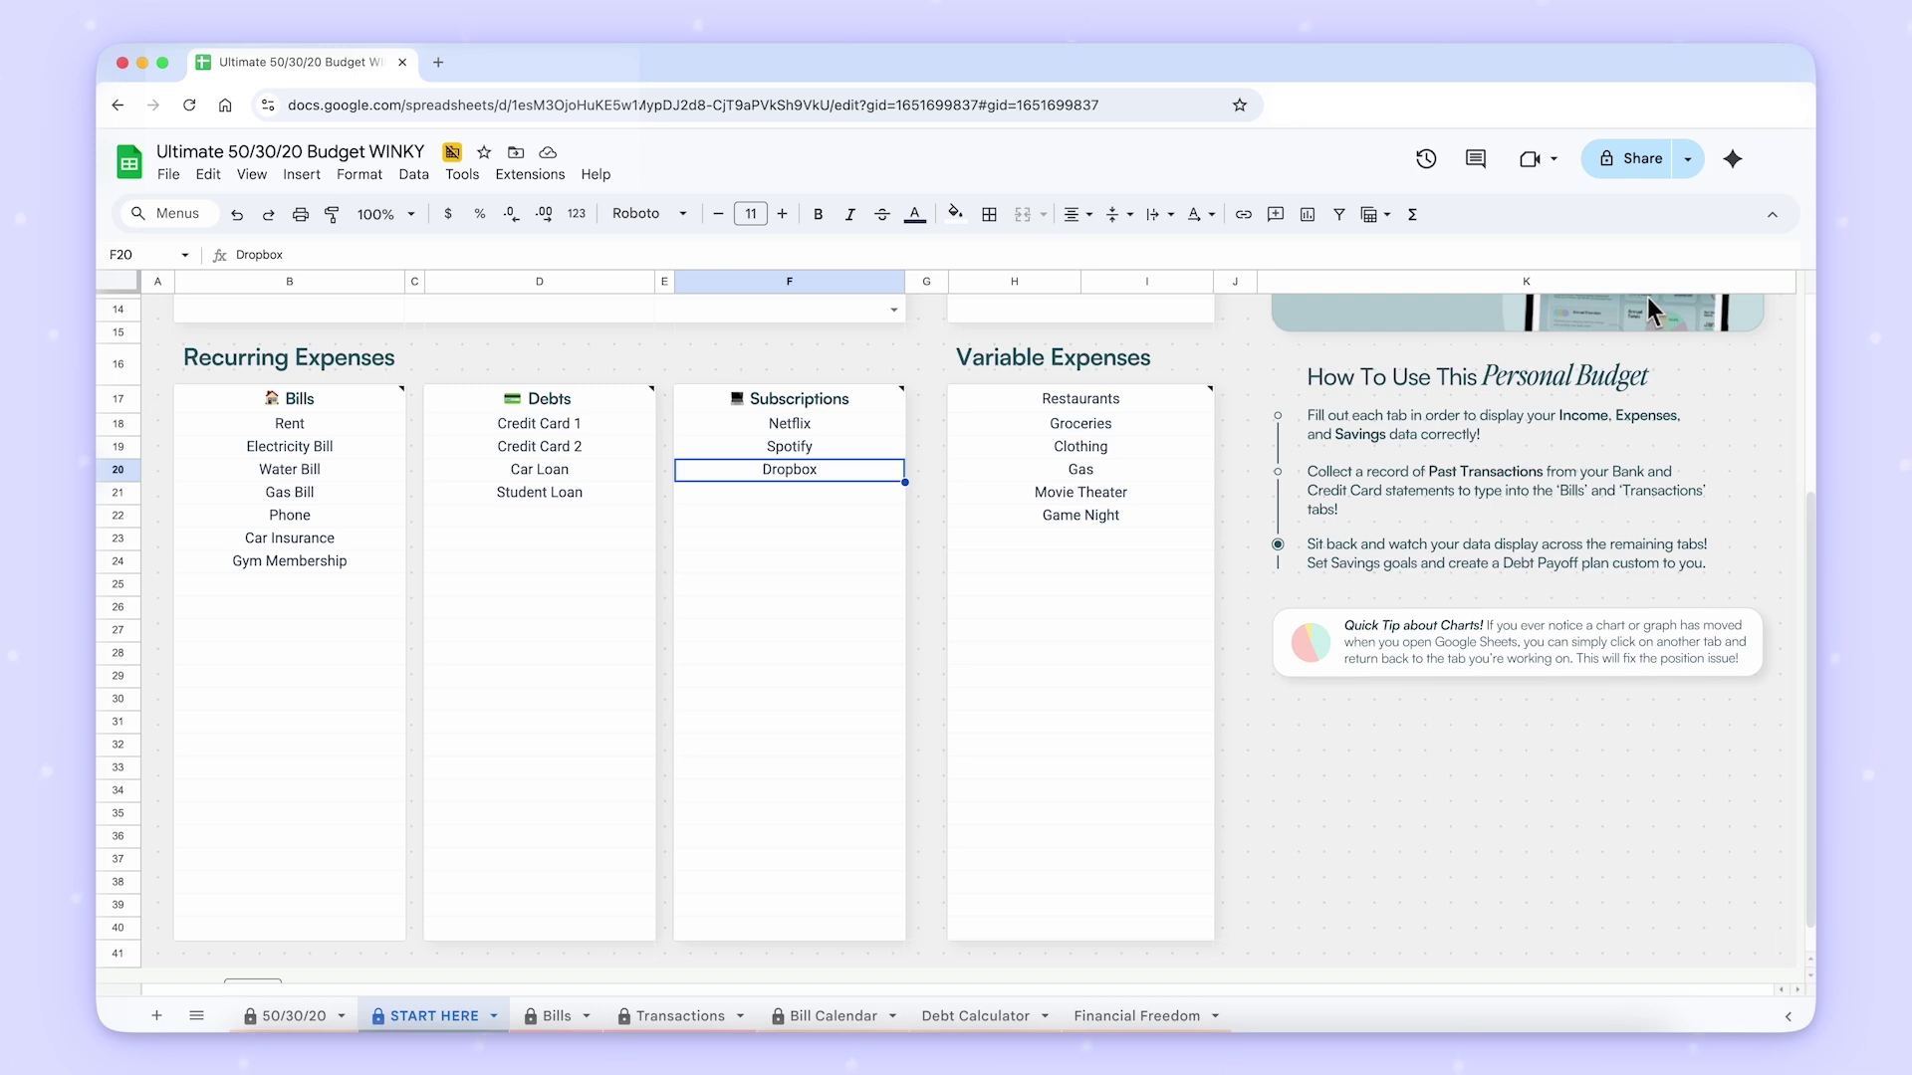
key(Down)
key(Down)
key(Down)
key(Up)
key(Up)
key(Up)
key(Up)
key(Up)
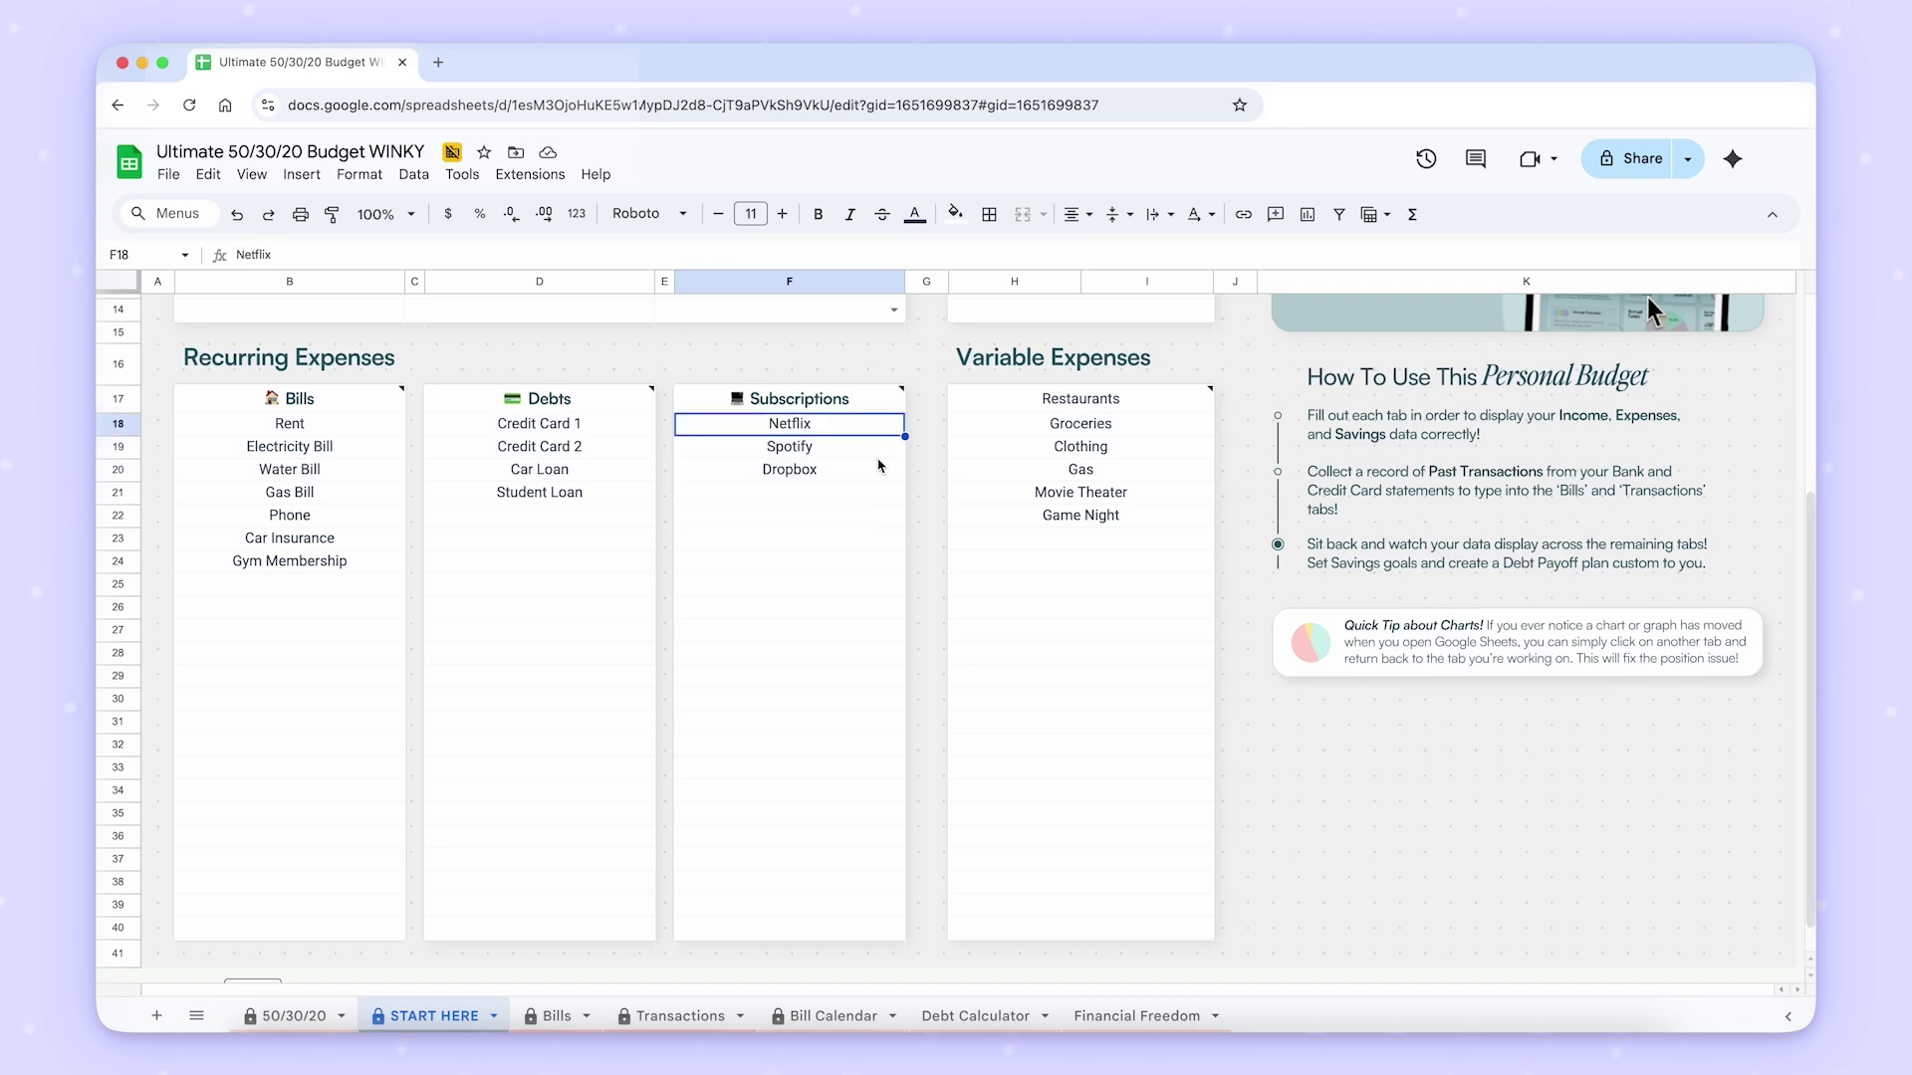
Go through the categories in the Variable Expenses list, starting from Restaurants.
key(Right)
key(Right)
key(Up)
key(Down)
key(Down)
key(Down)
key(Down)
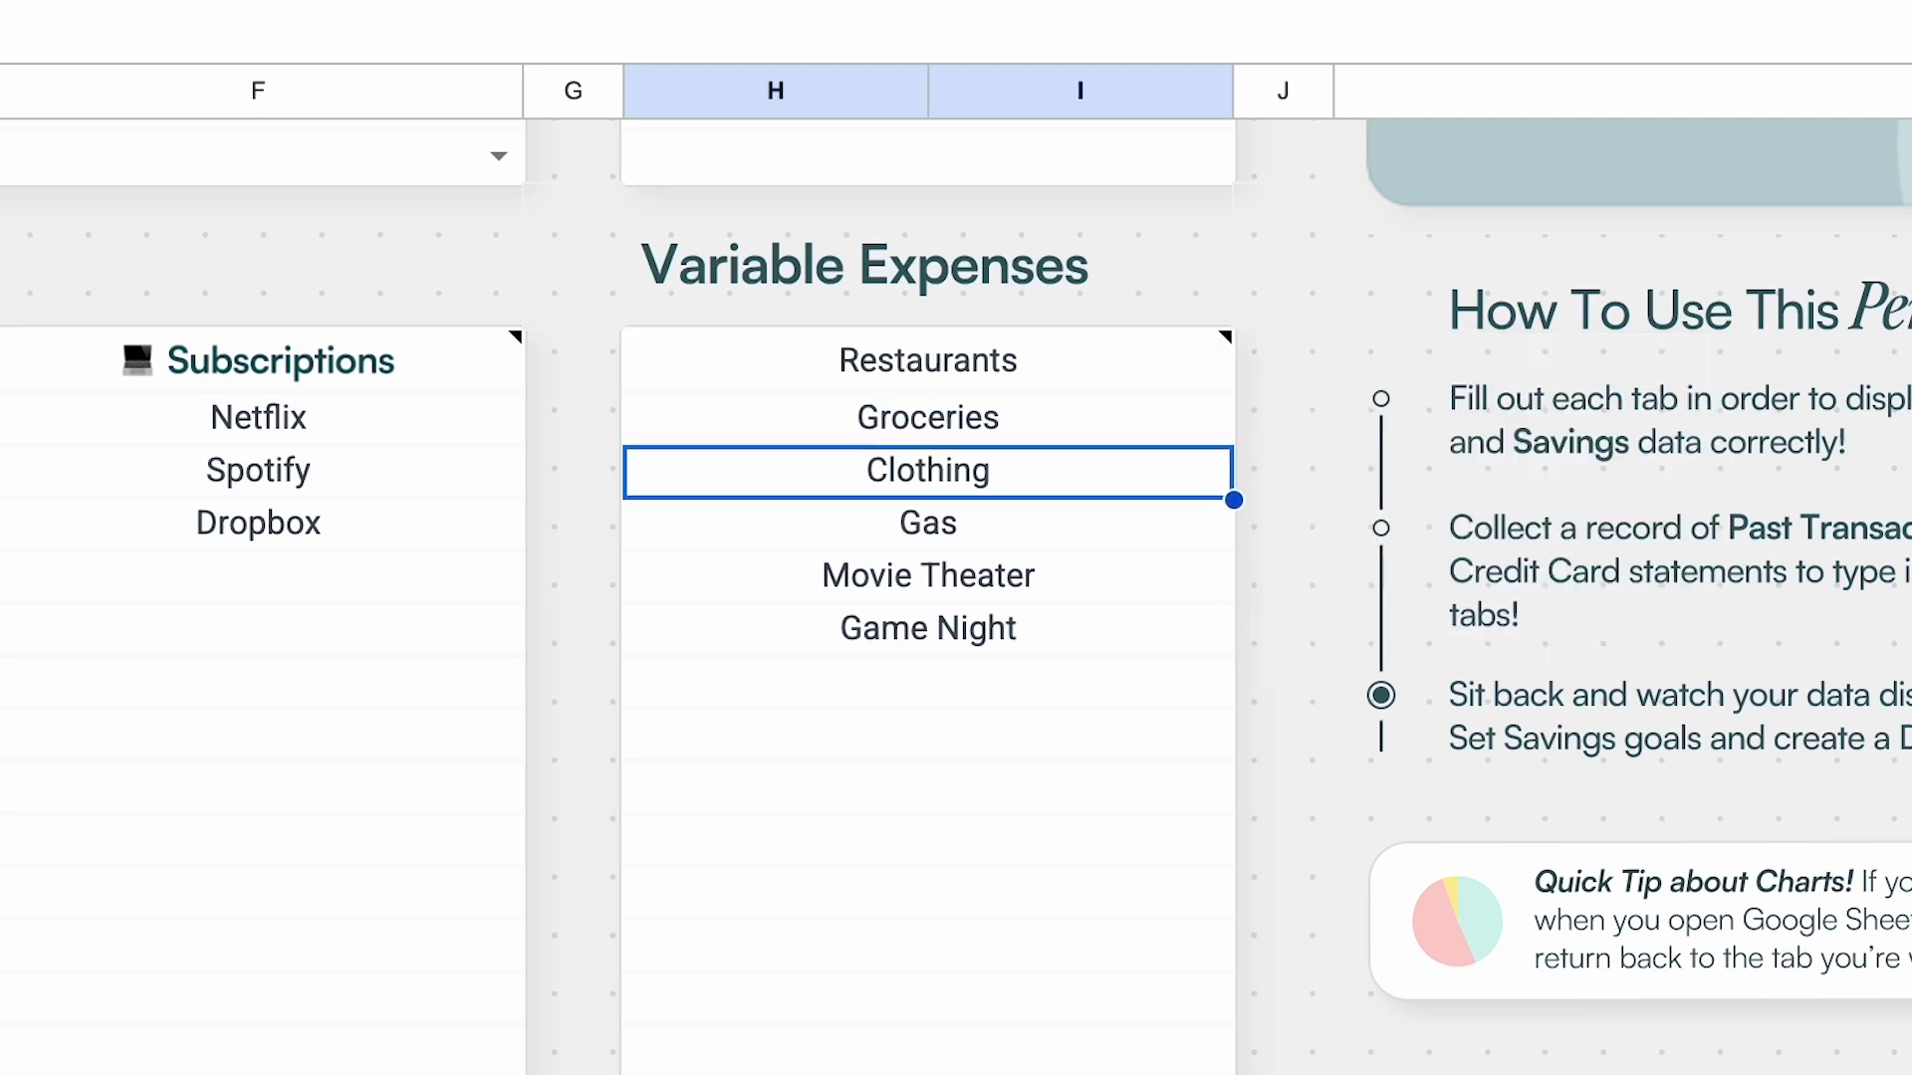
key(Down)
key(Down)
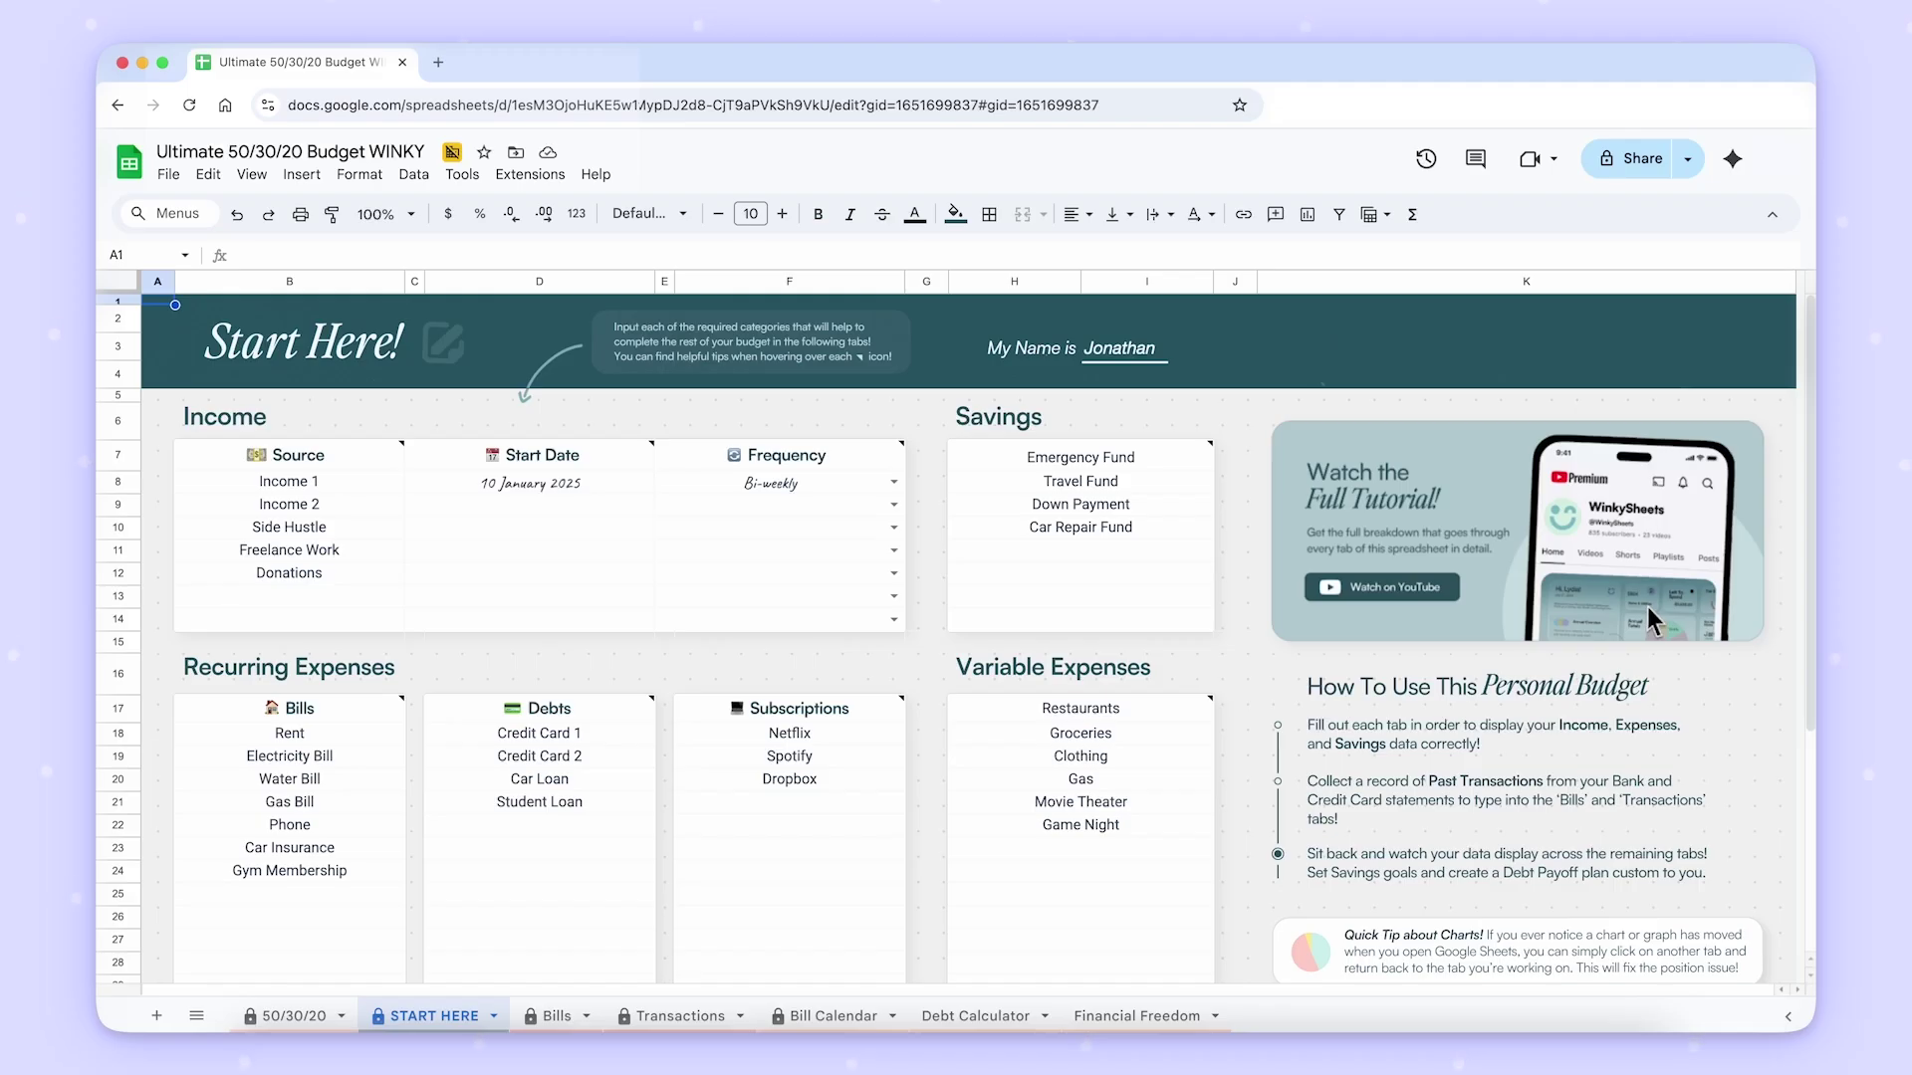
Open the Bills sheet and set the Day Paid for Rent to 5.
key(alt+Down)
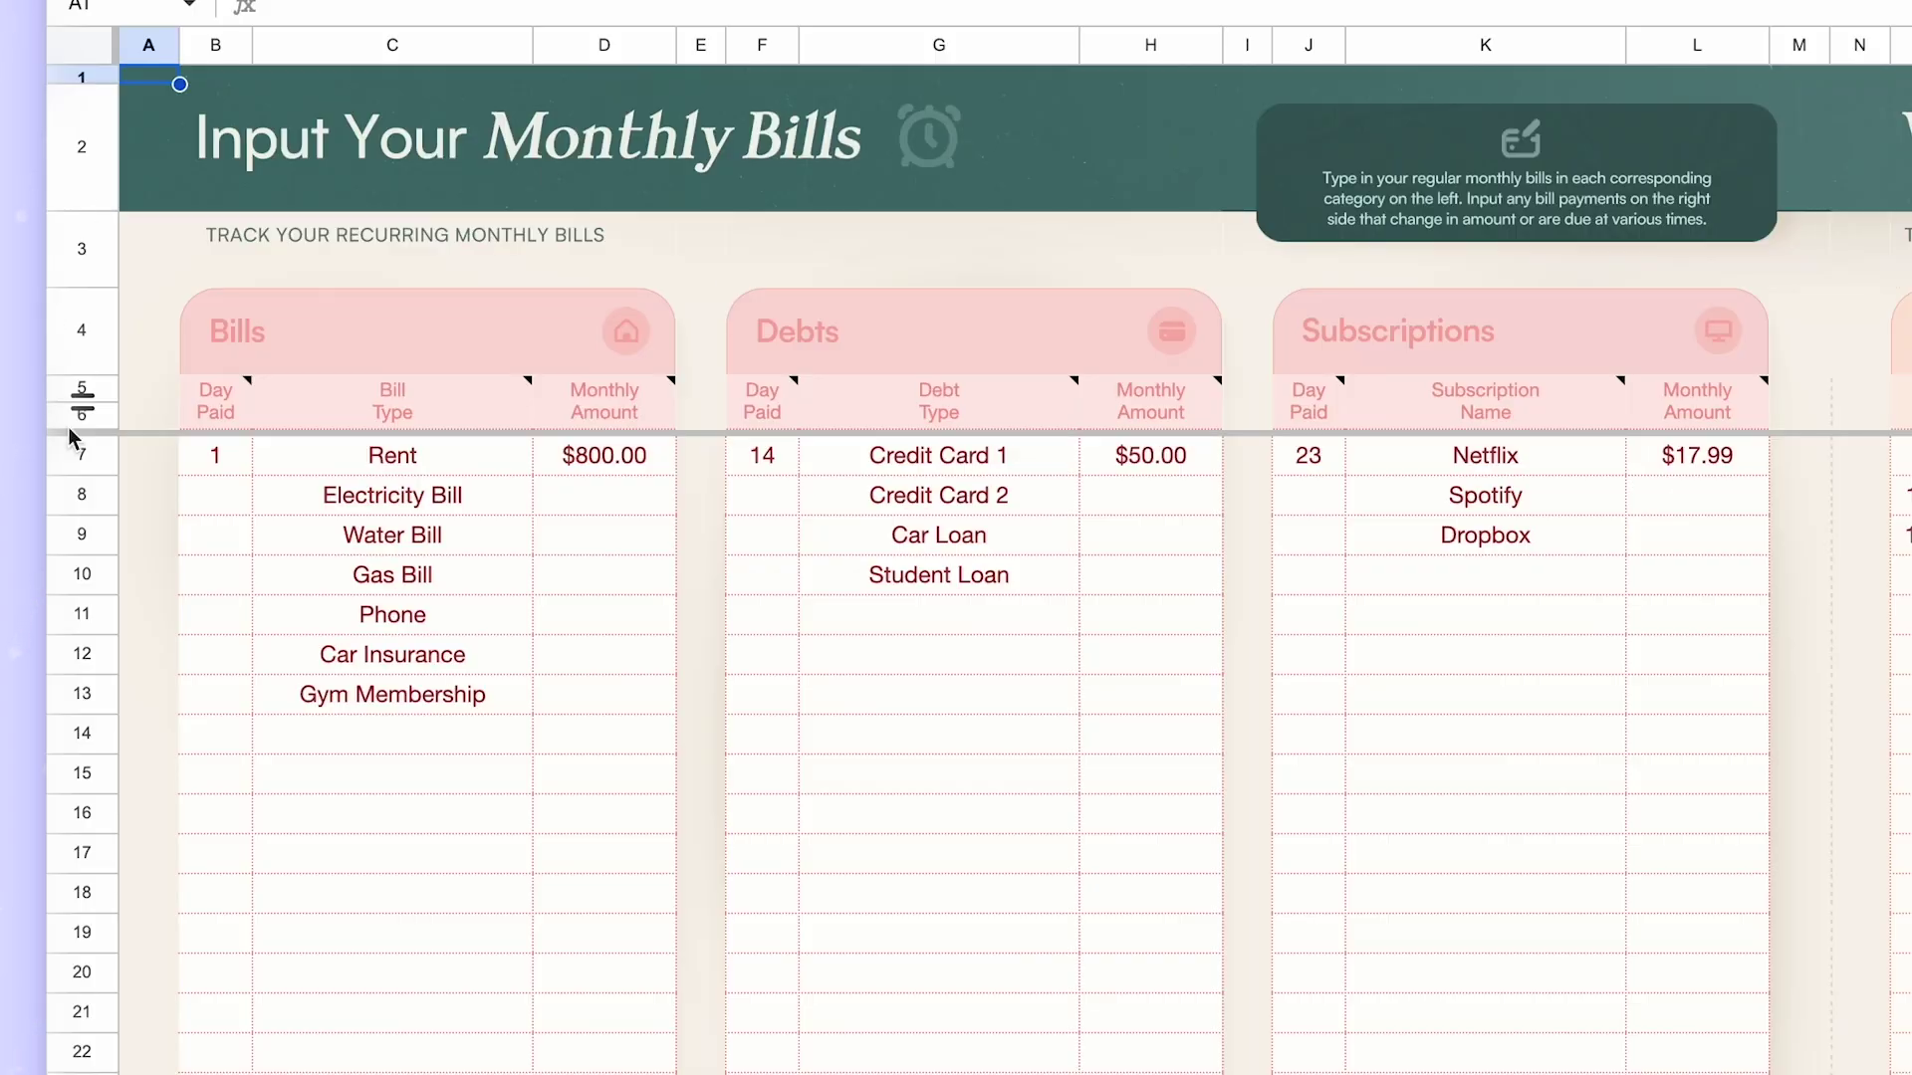
click(235, 470)
key(Down)
key(Up)
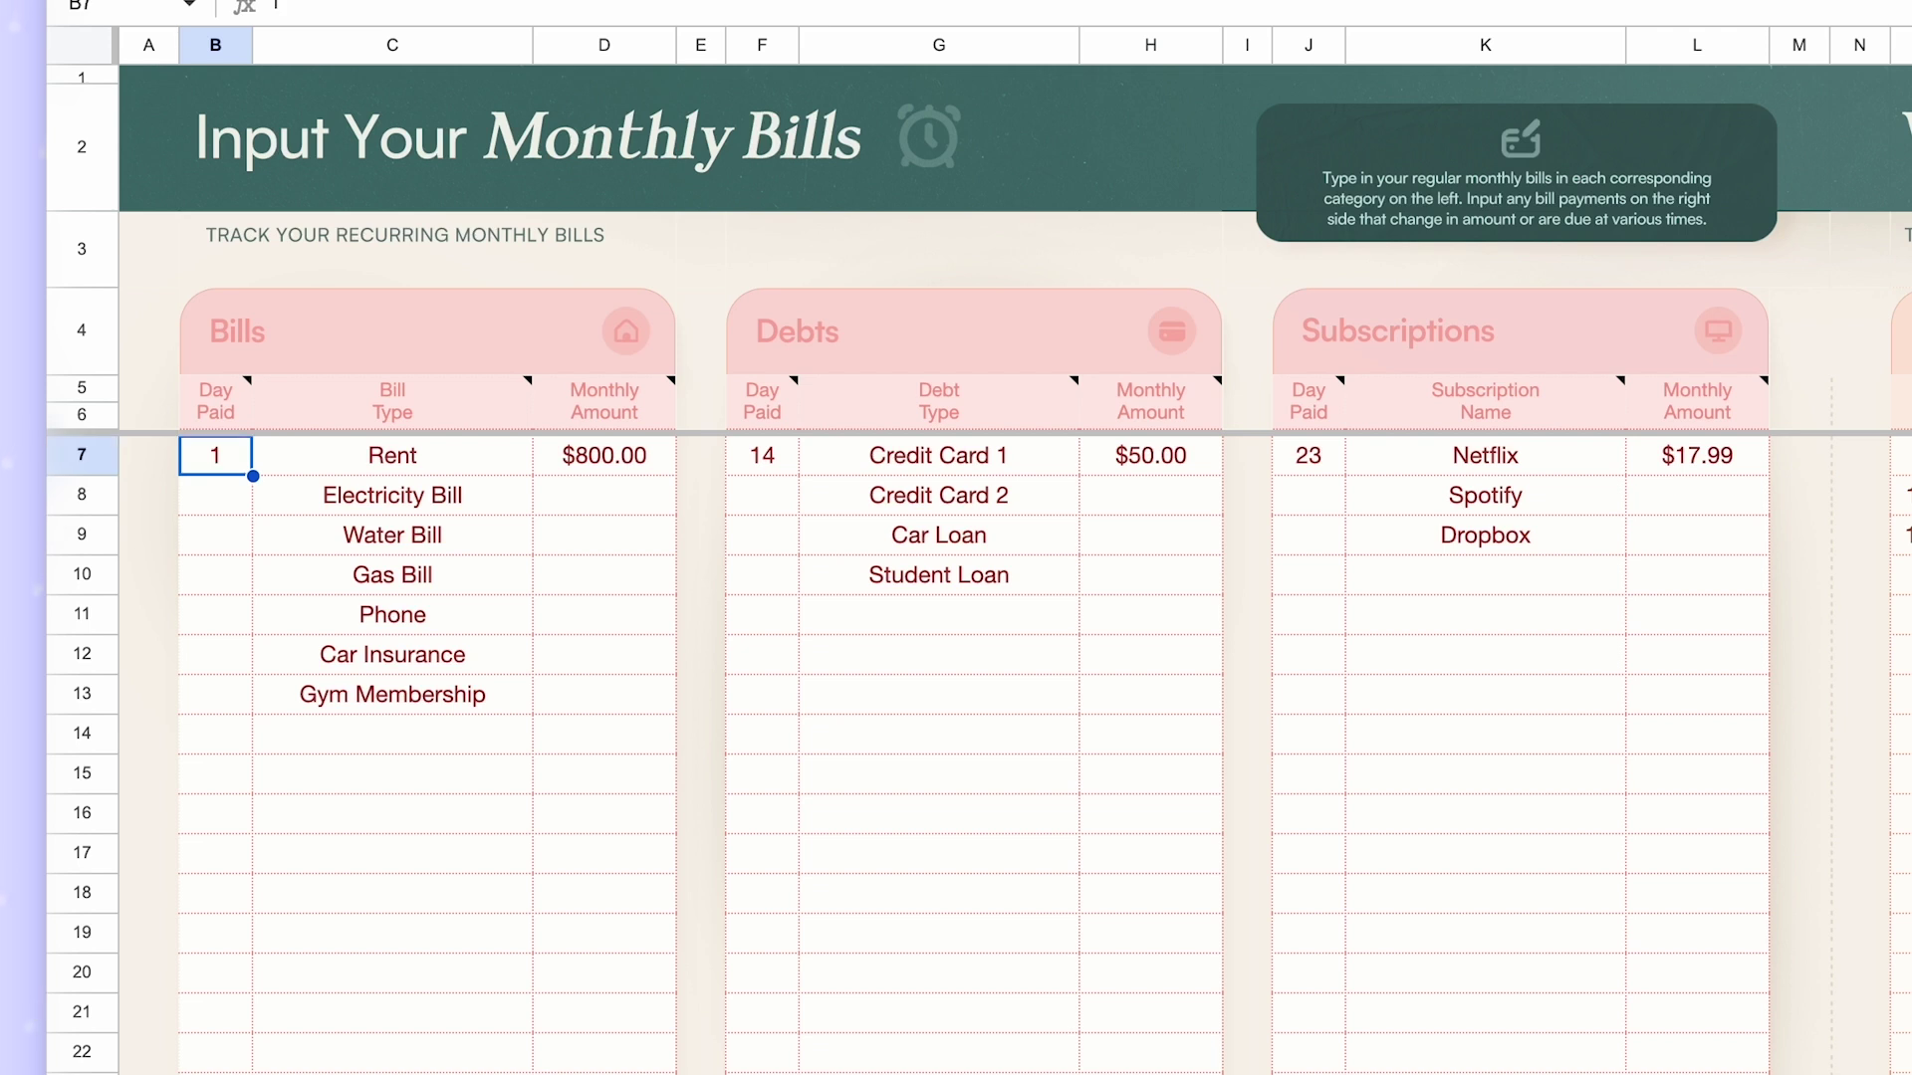
text(5)
key(Return)
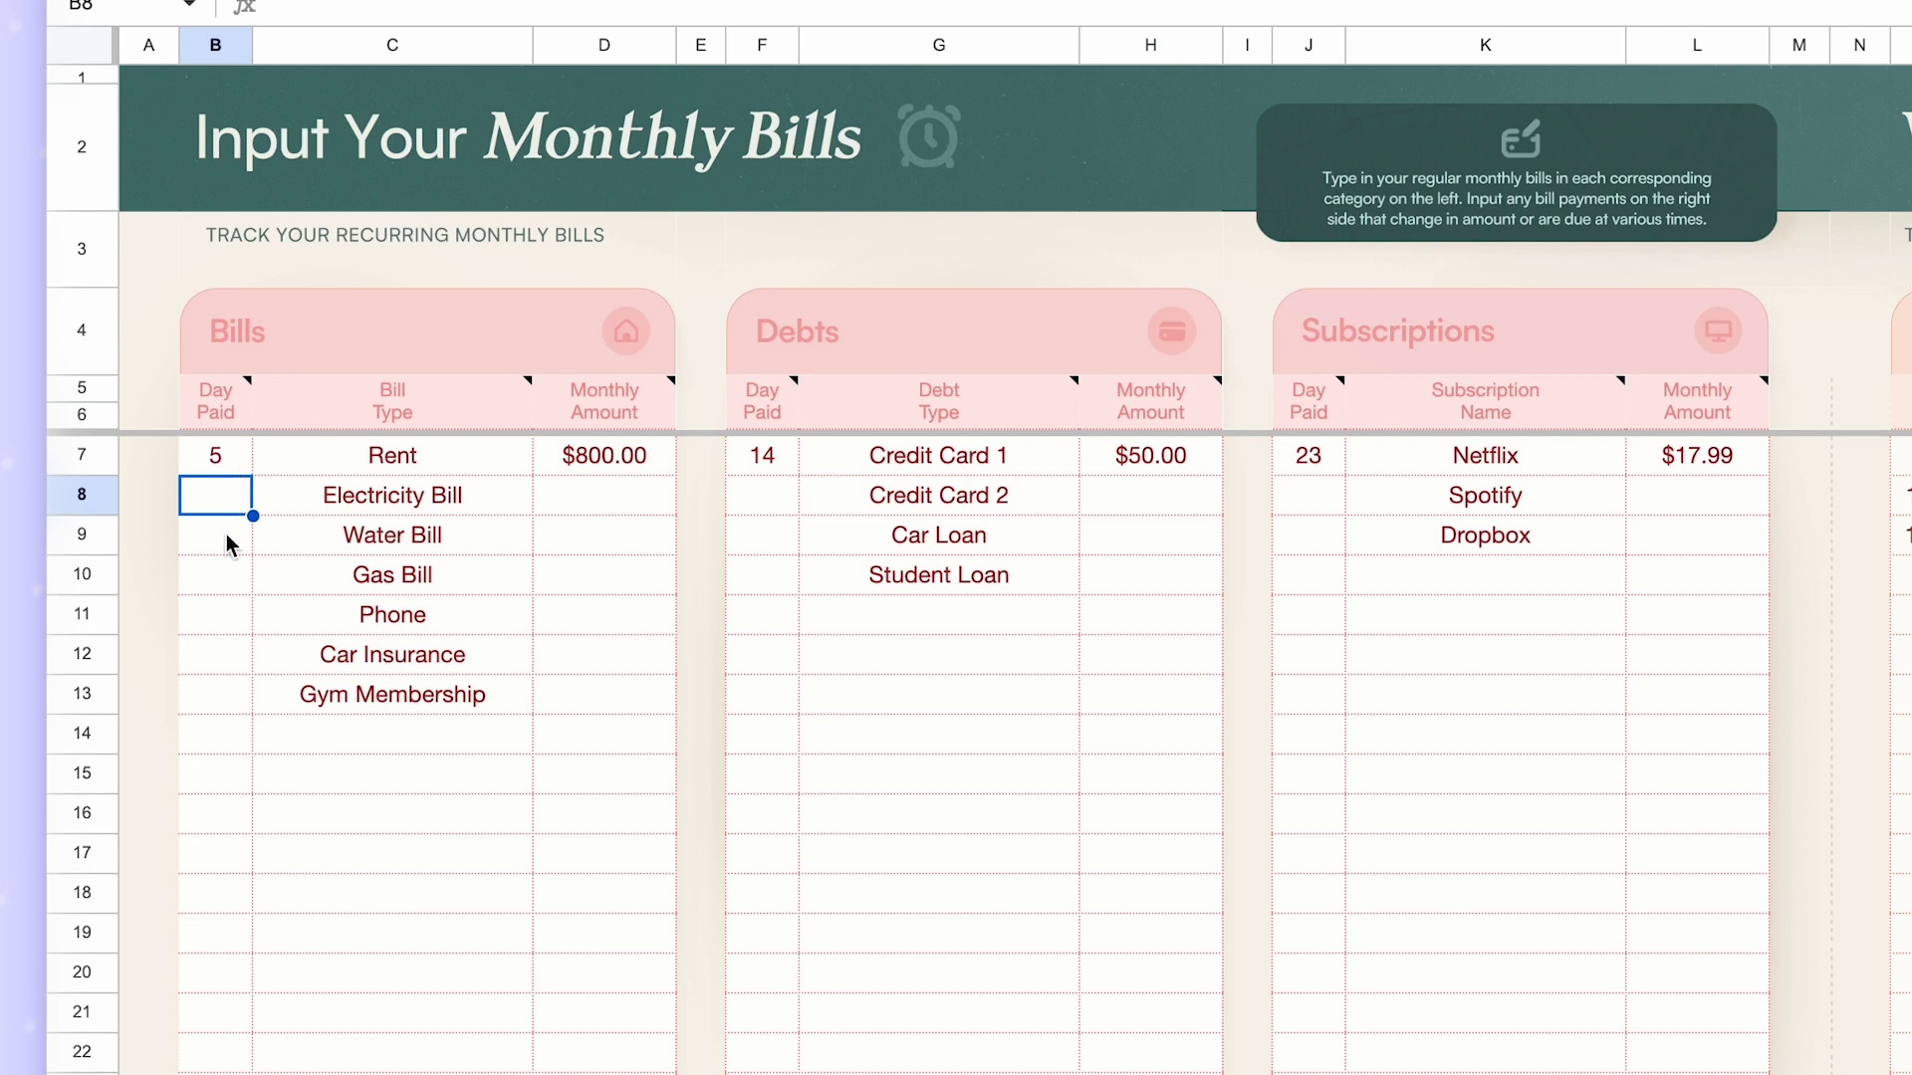
Try 10 as the Day Paid for Electricity Bill and undo that entry.
text(10)
key(Return)
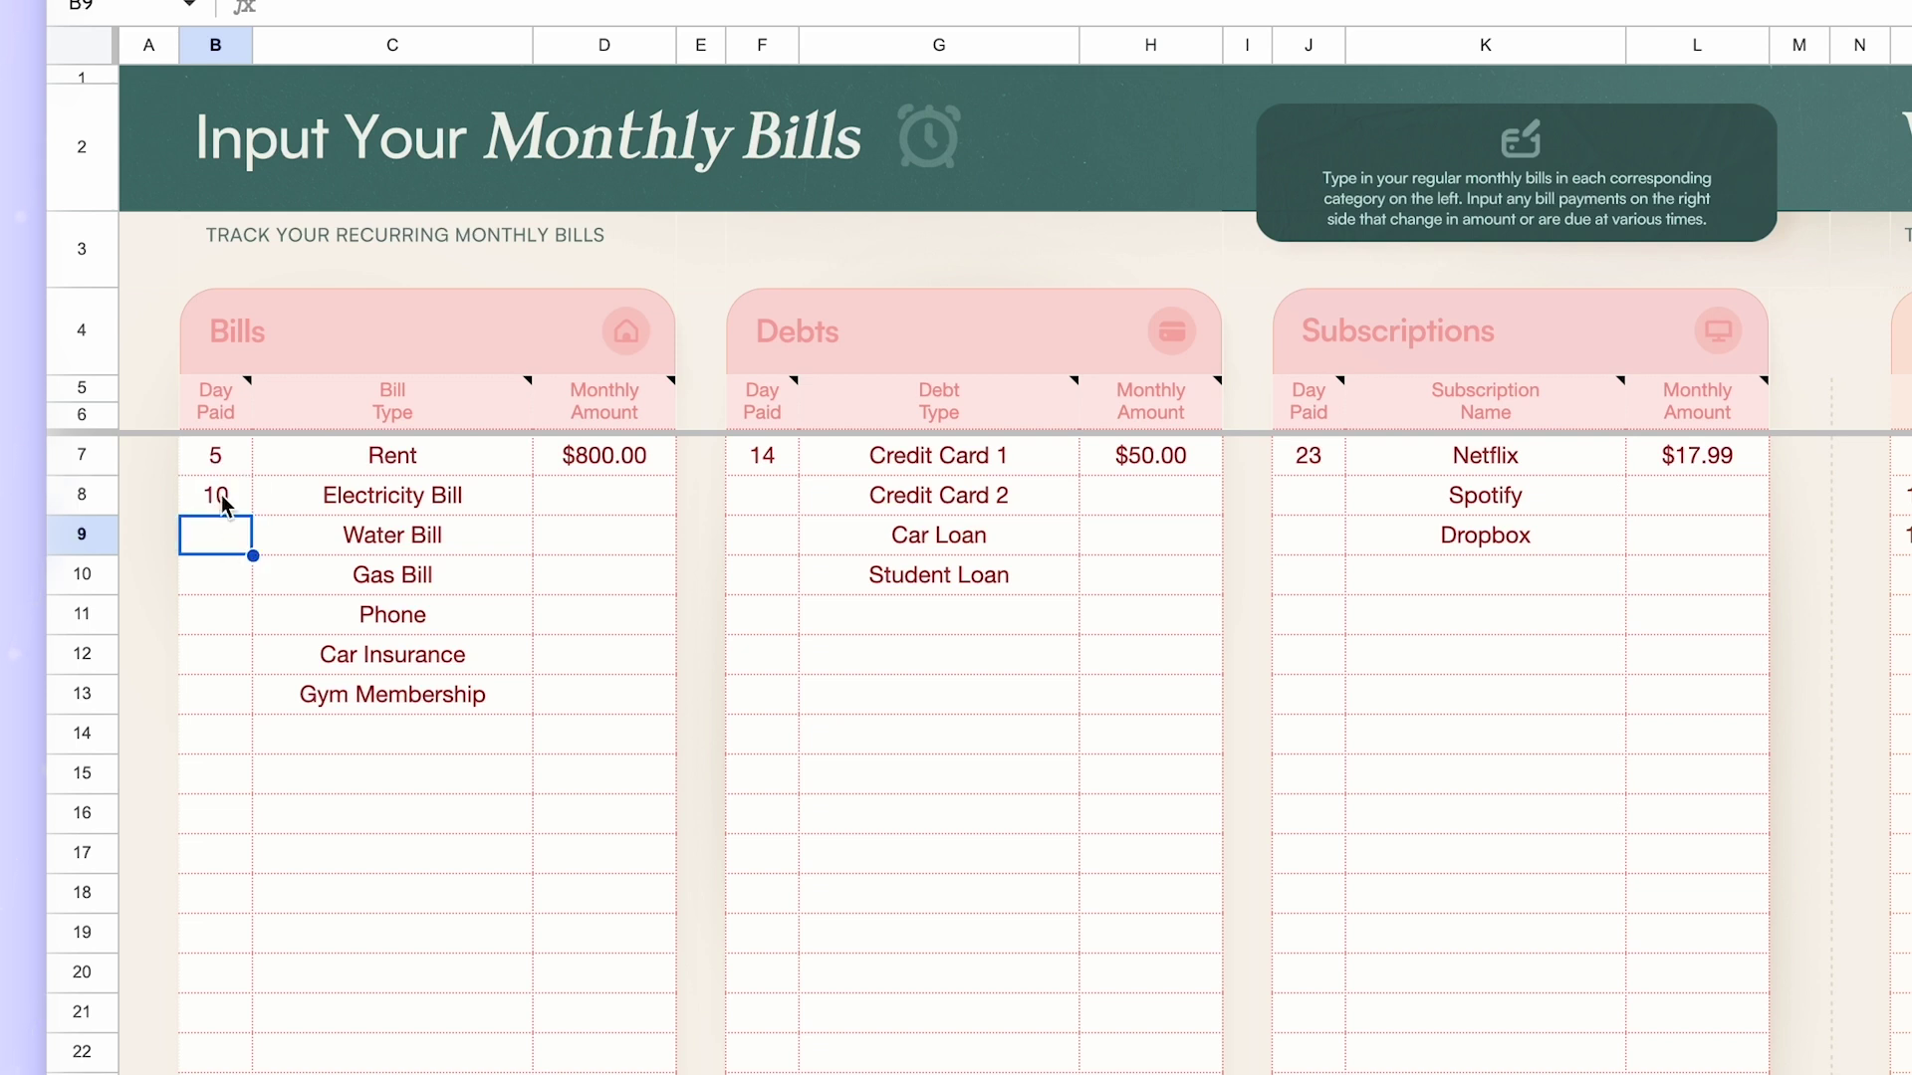
key(ctrl+z)
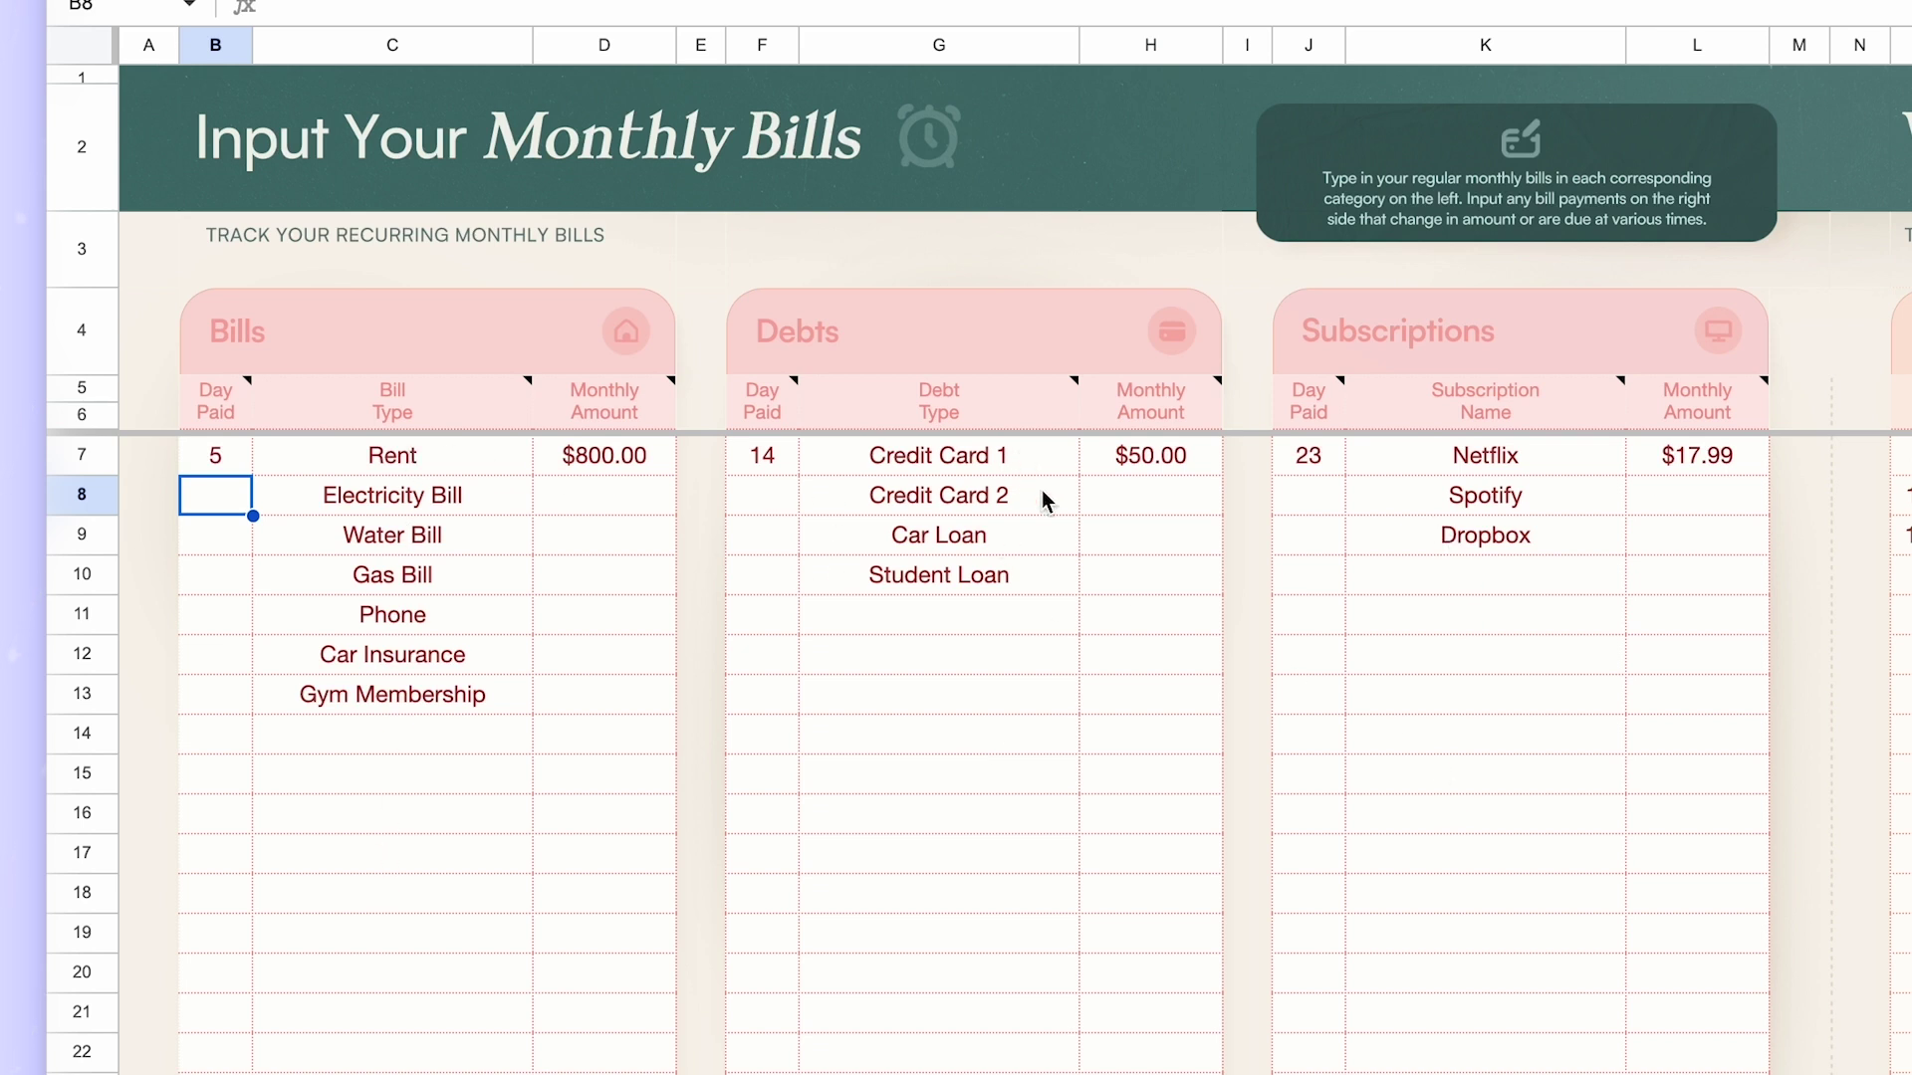
Go through the Monthly Amount cells of the Bills table, from Rent down to Gym Membership.
click(513, 470)
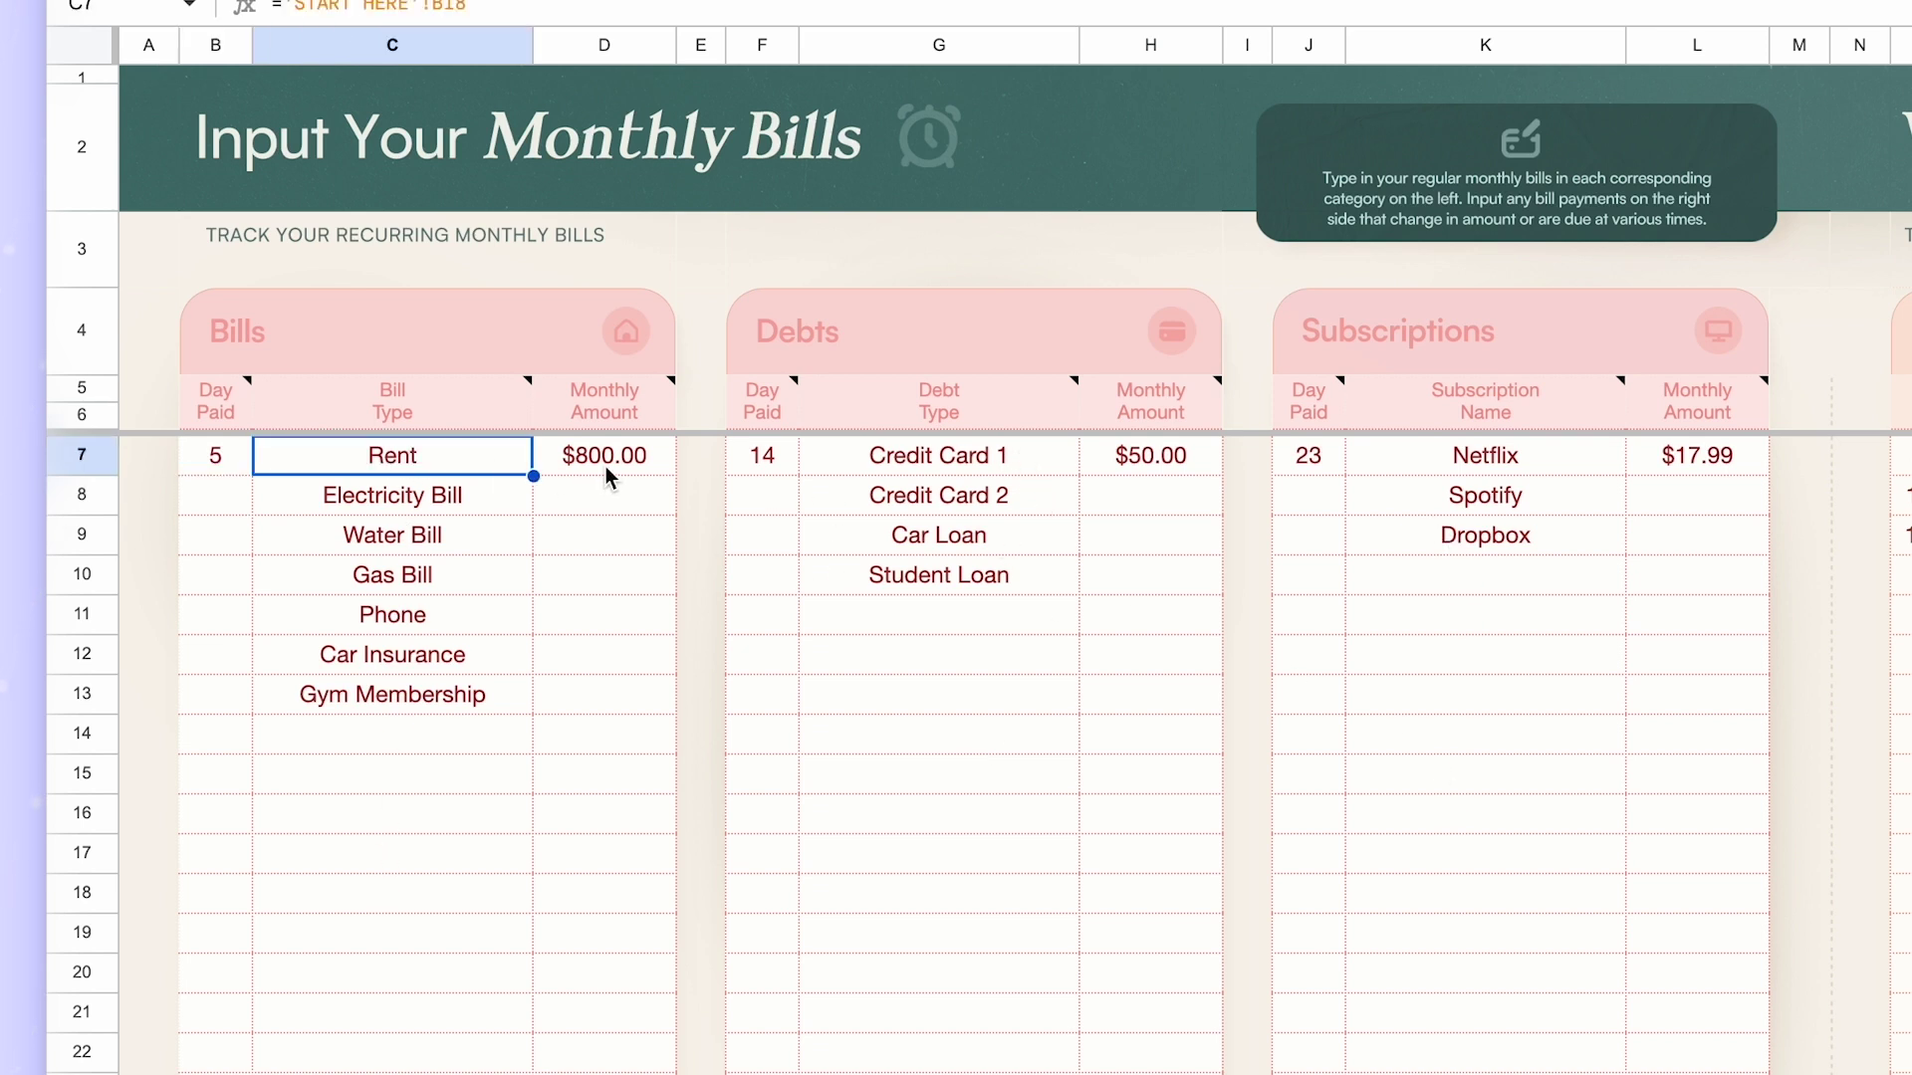
click(619, 467)
key(Down)
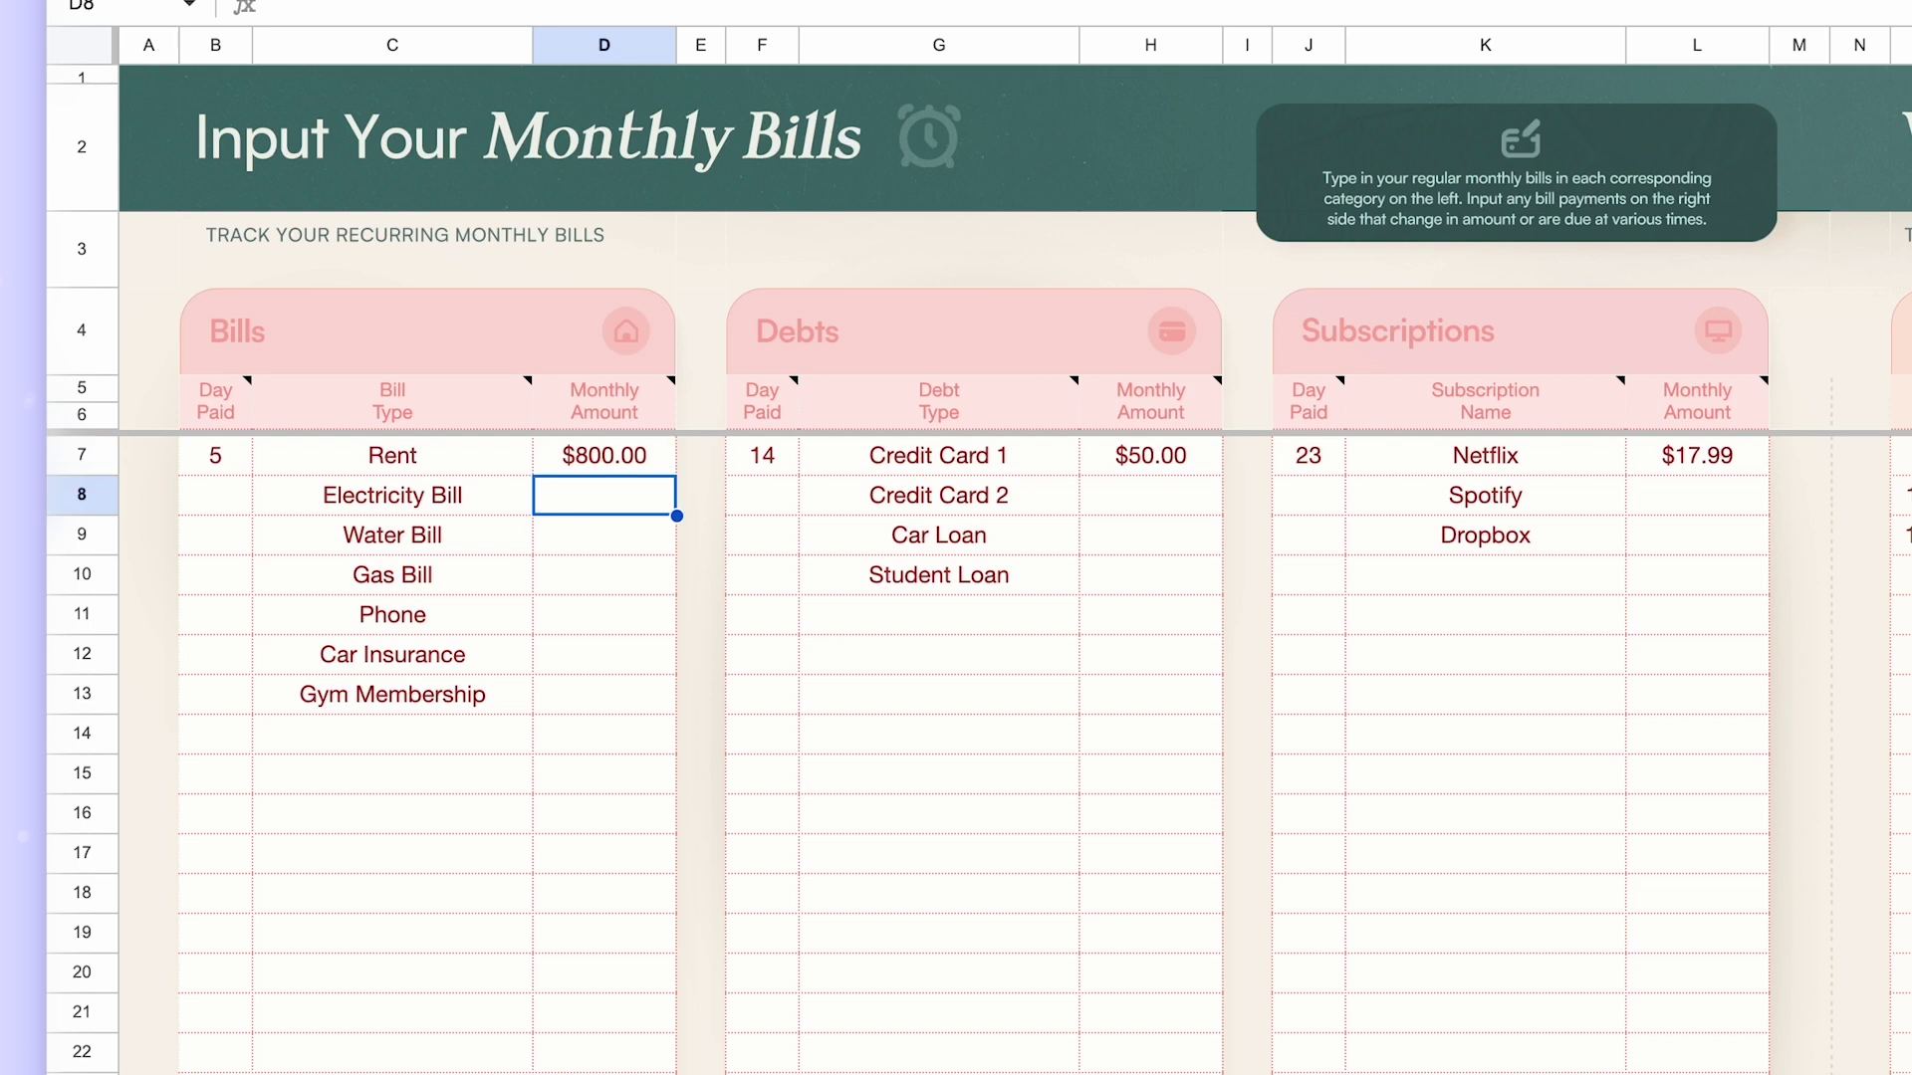
key(Down)
key(Down)
key(Down)
key(Down)
key(Down)
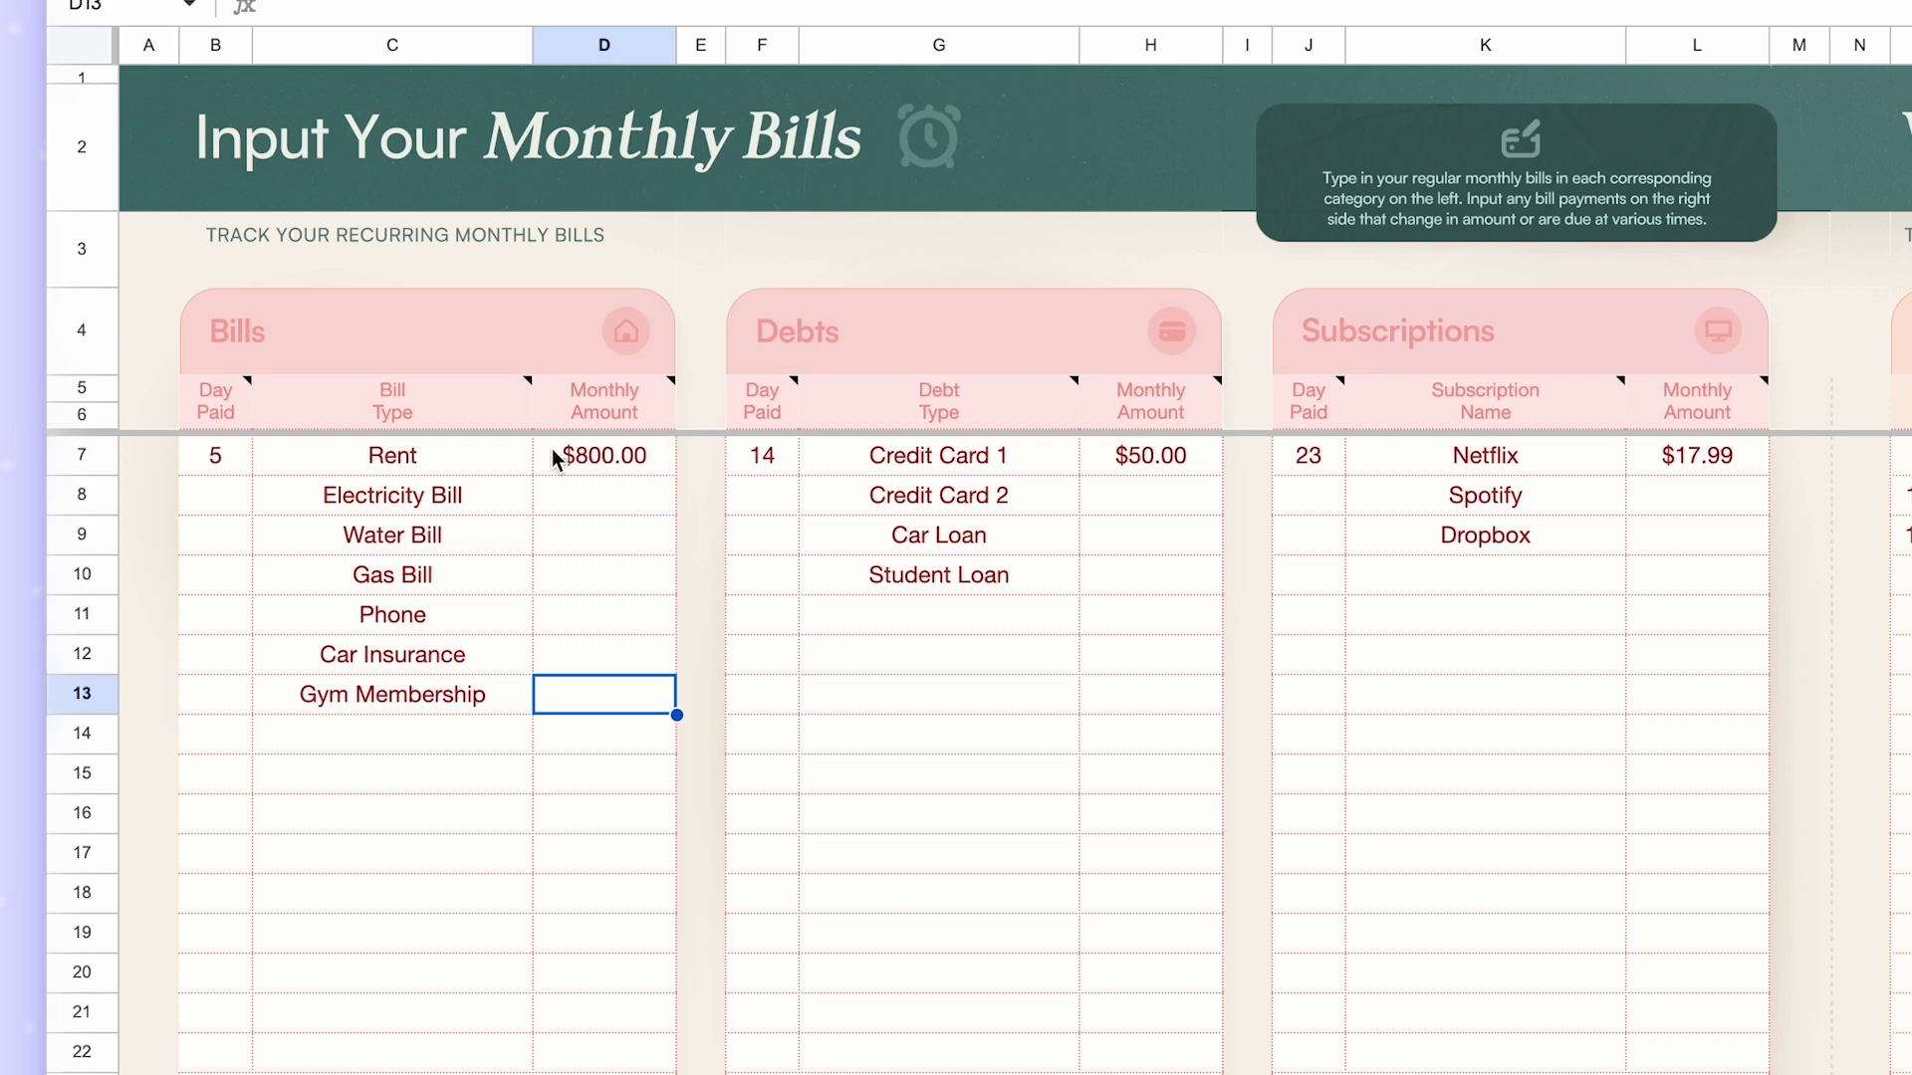
Examine the Variable Bills table's bill type choices and note for Credit Card 1, and compare with its monthly amount under Debts.
click(1792, 409)
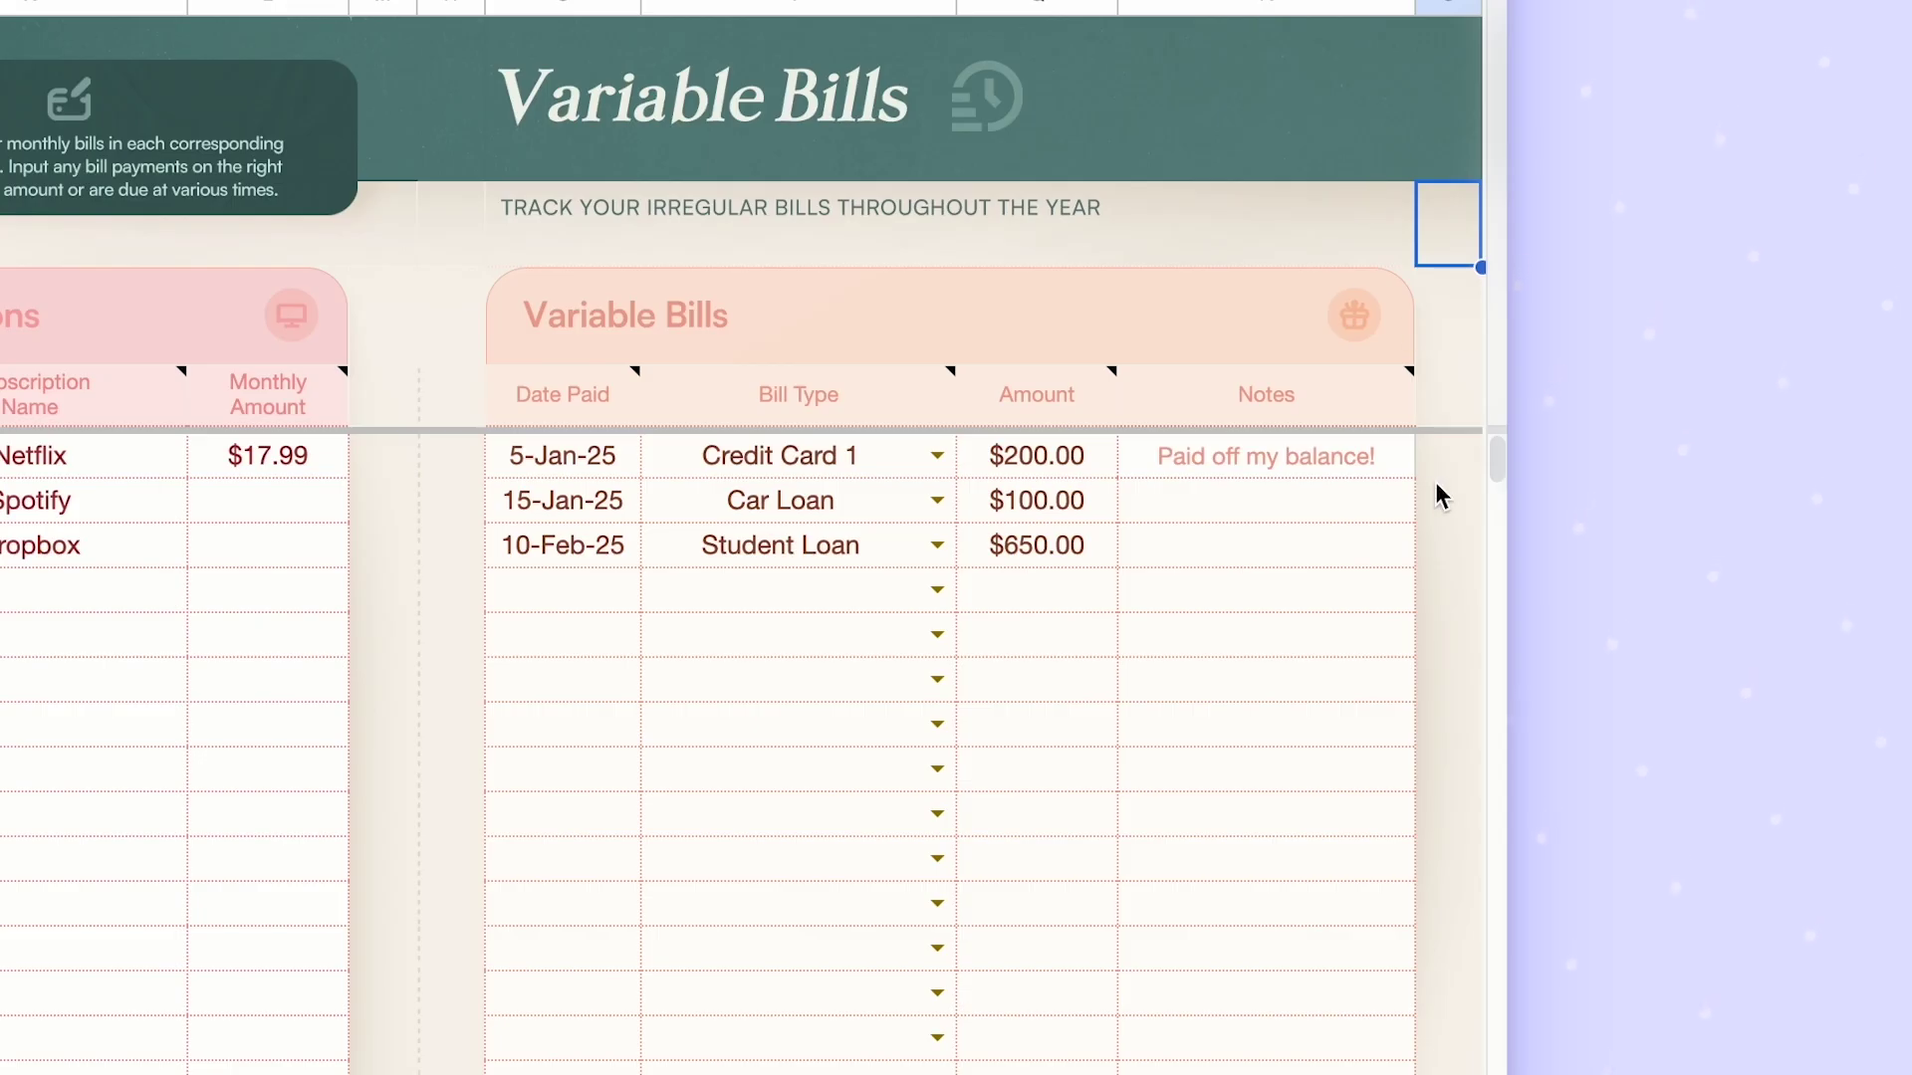
click(1442, 491)
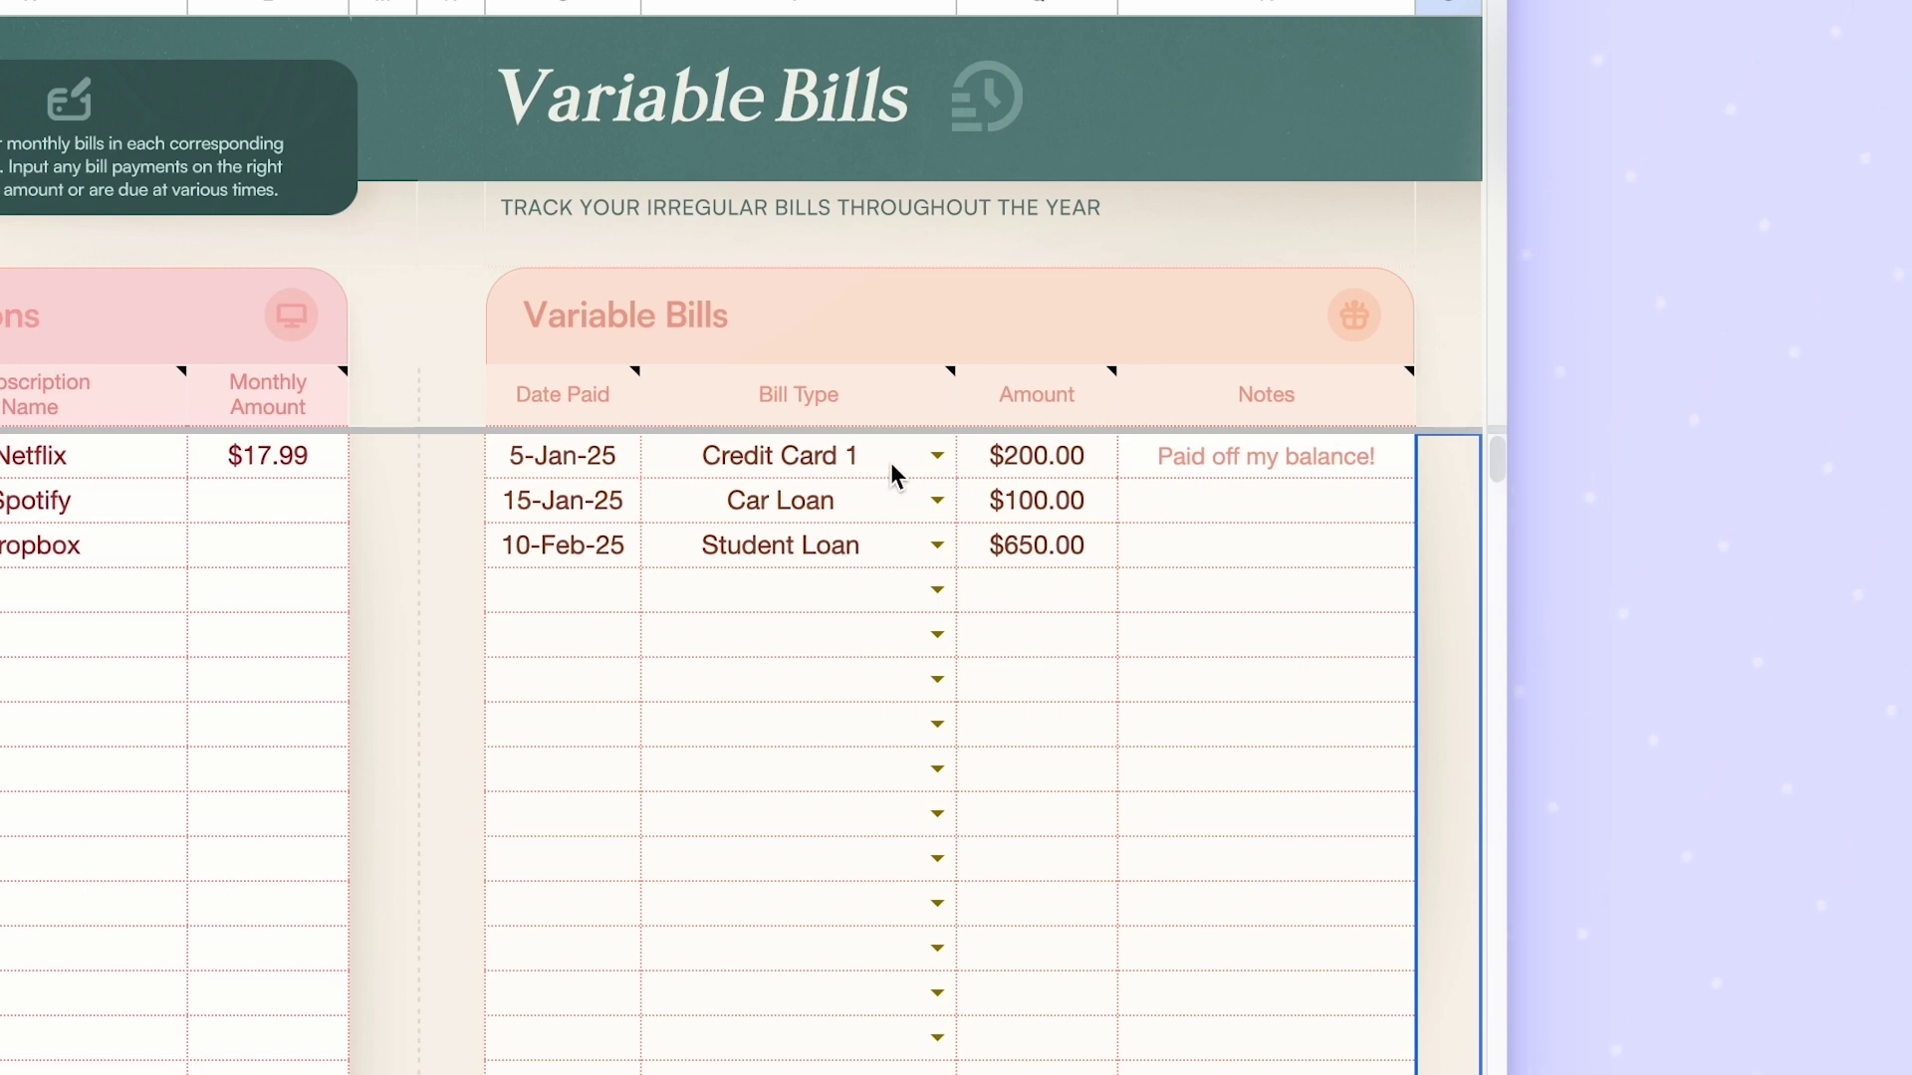
click(936, 456)
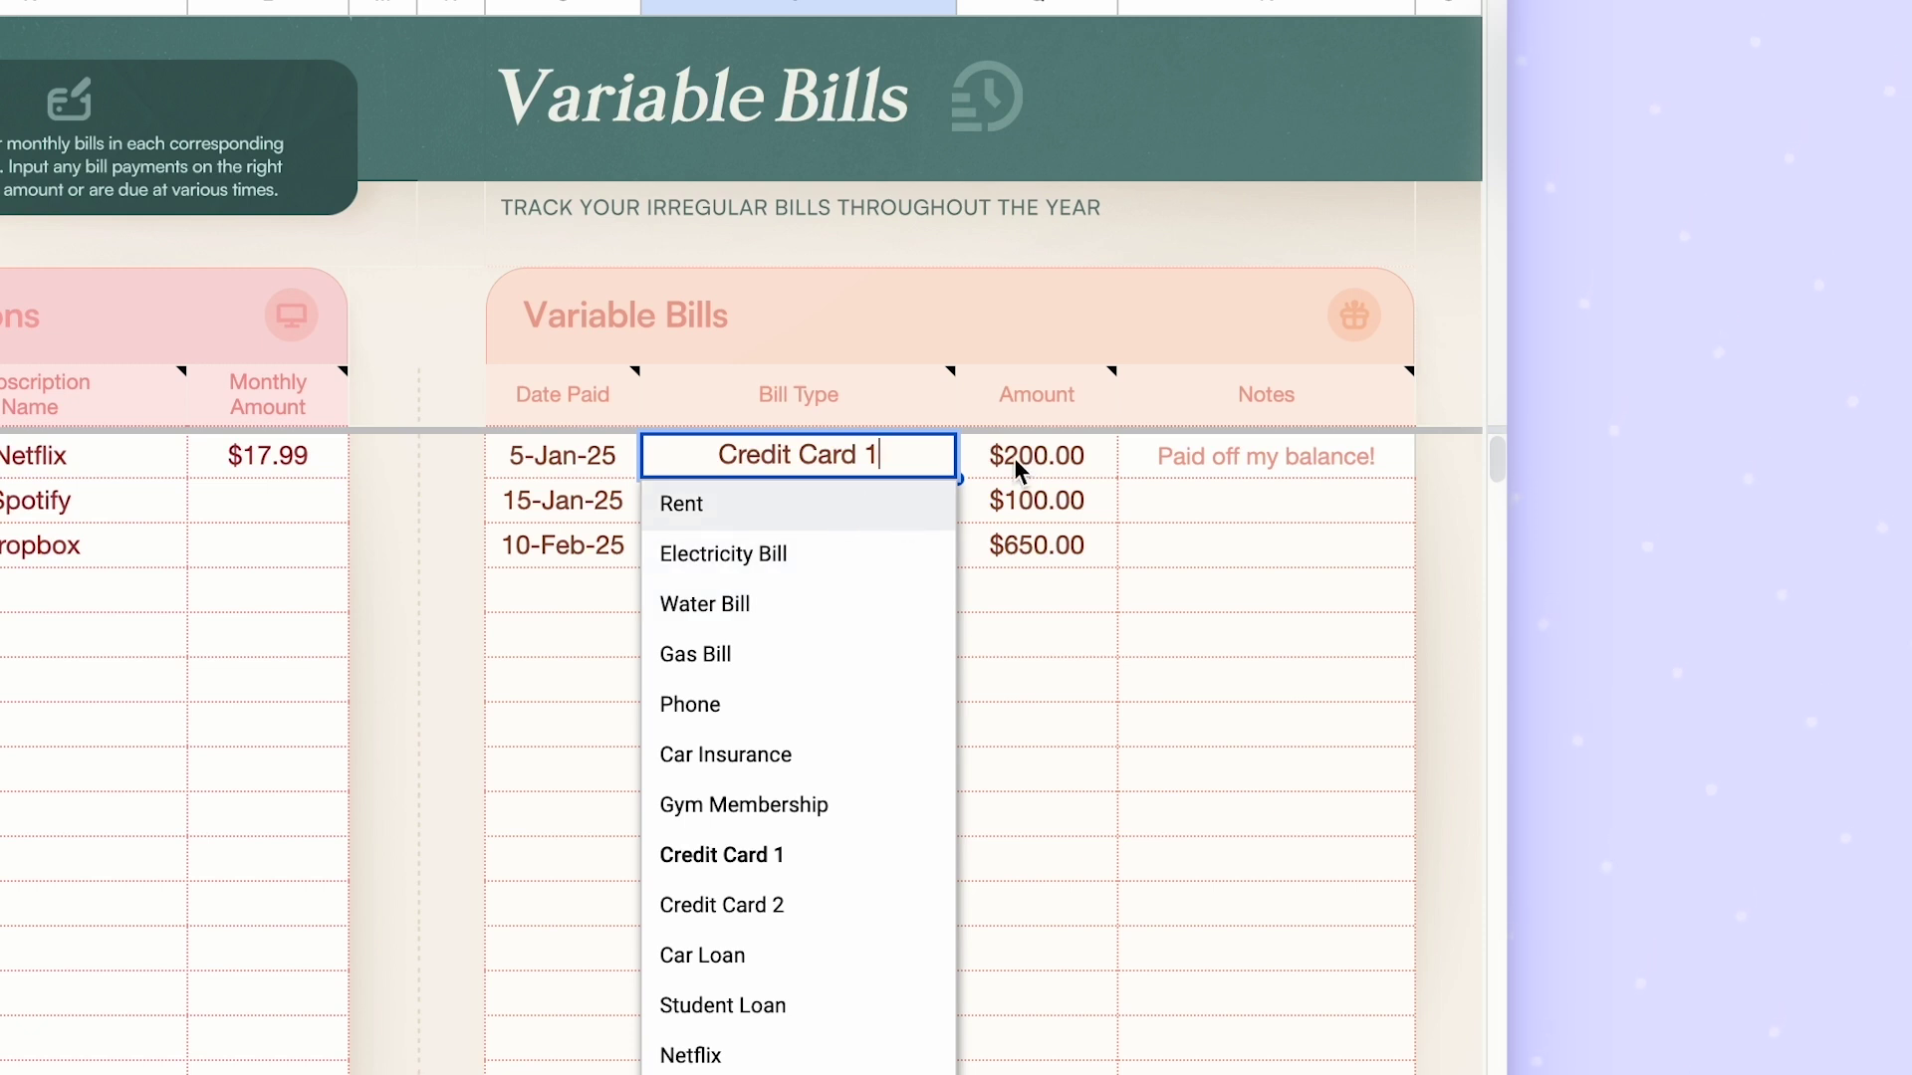
click(1127, 468)
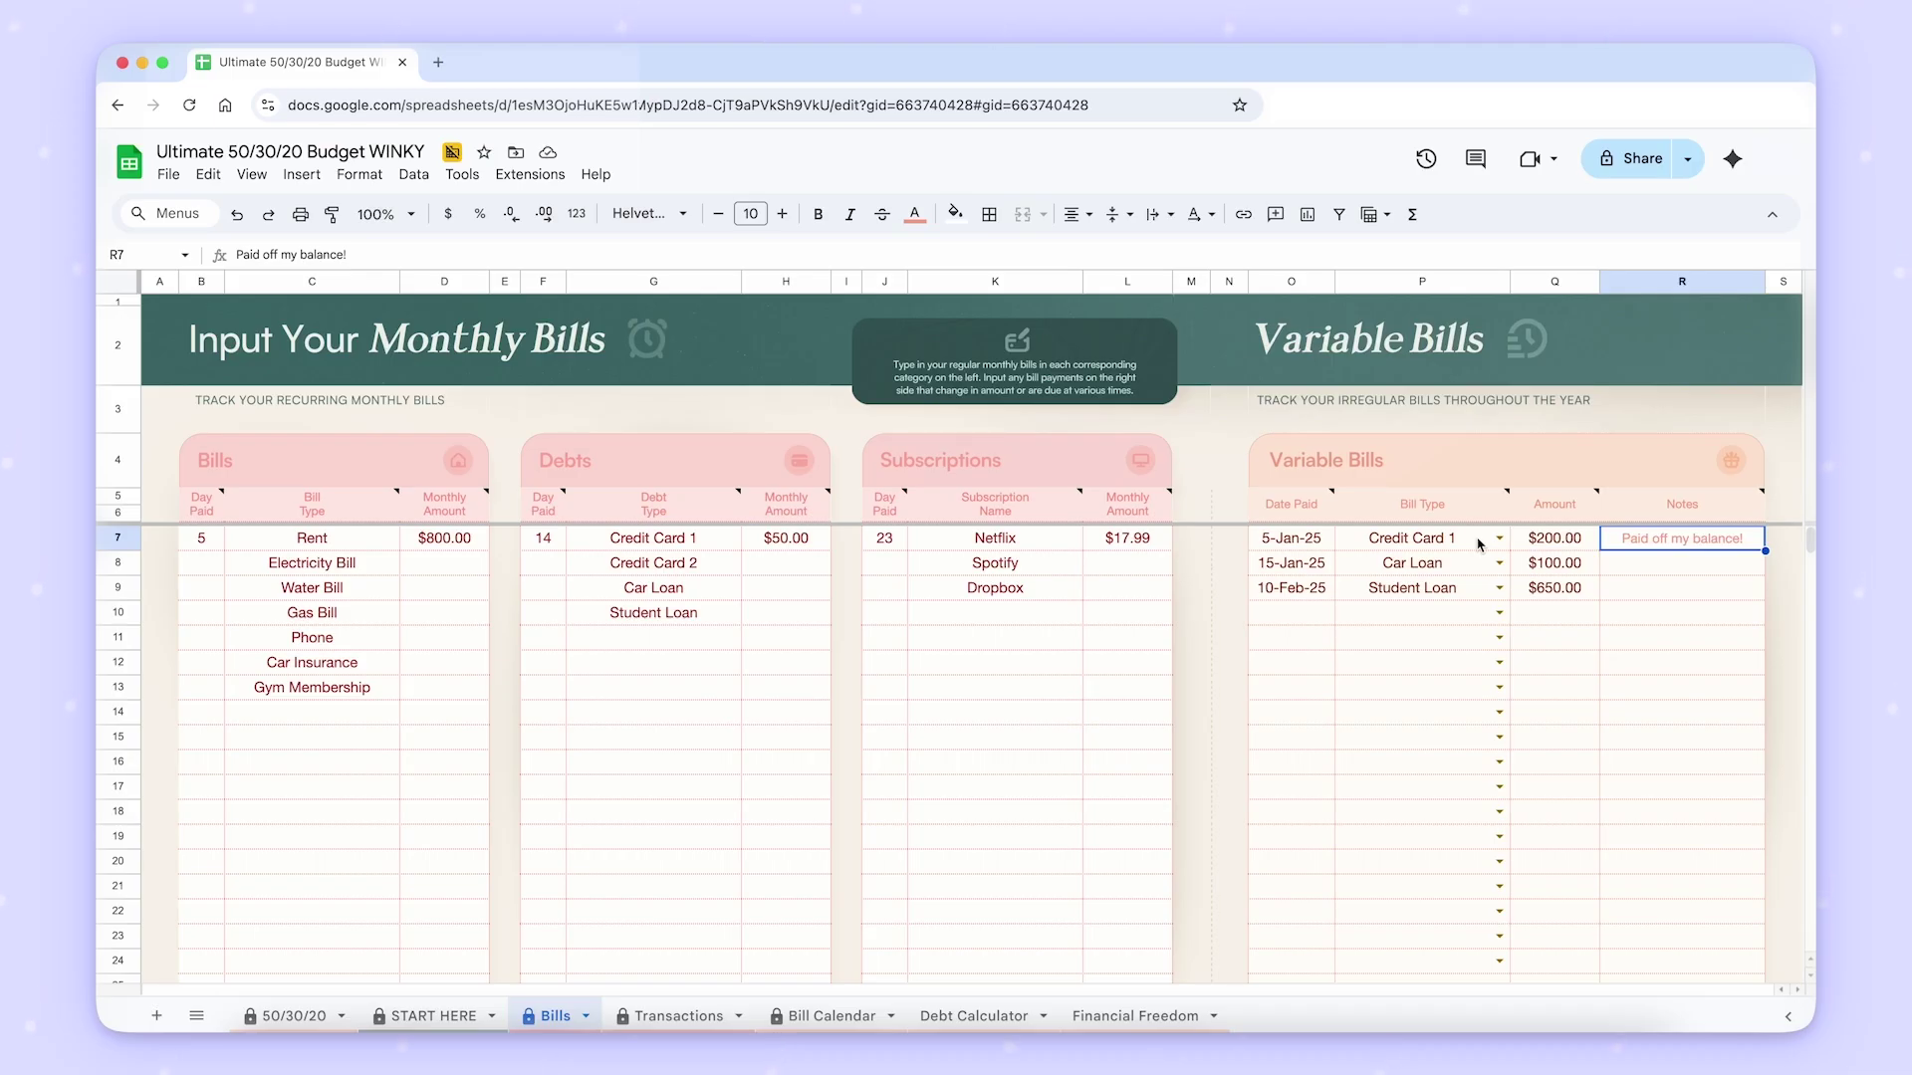
click(726, 550)
click(772, 547)
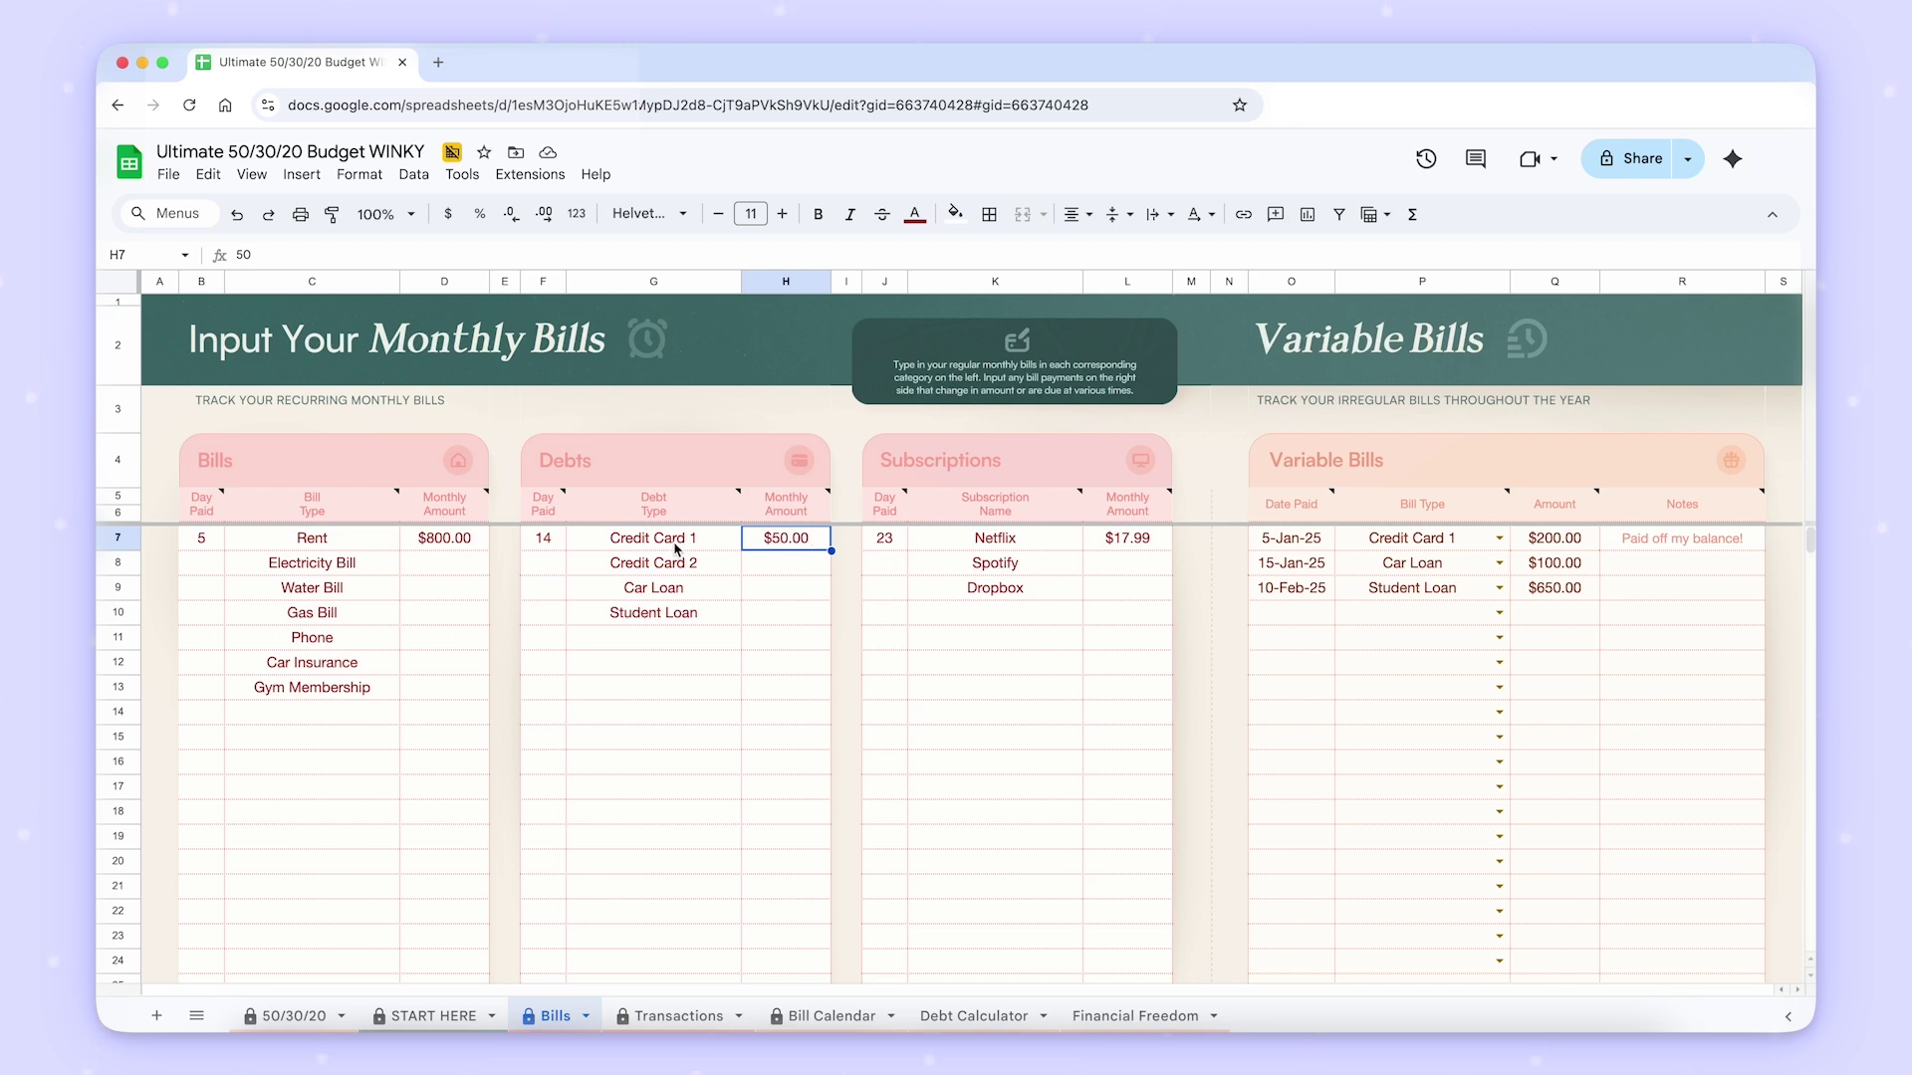
click(1737, 551)
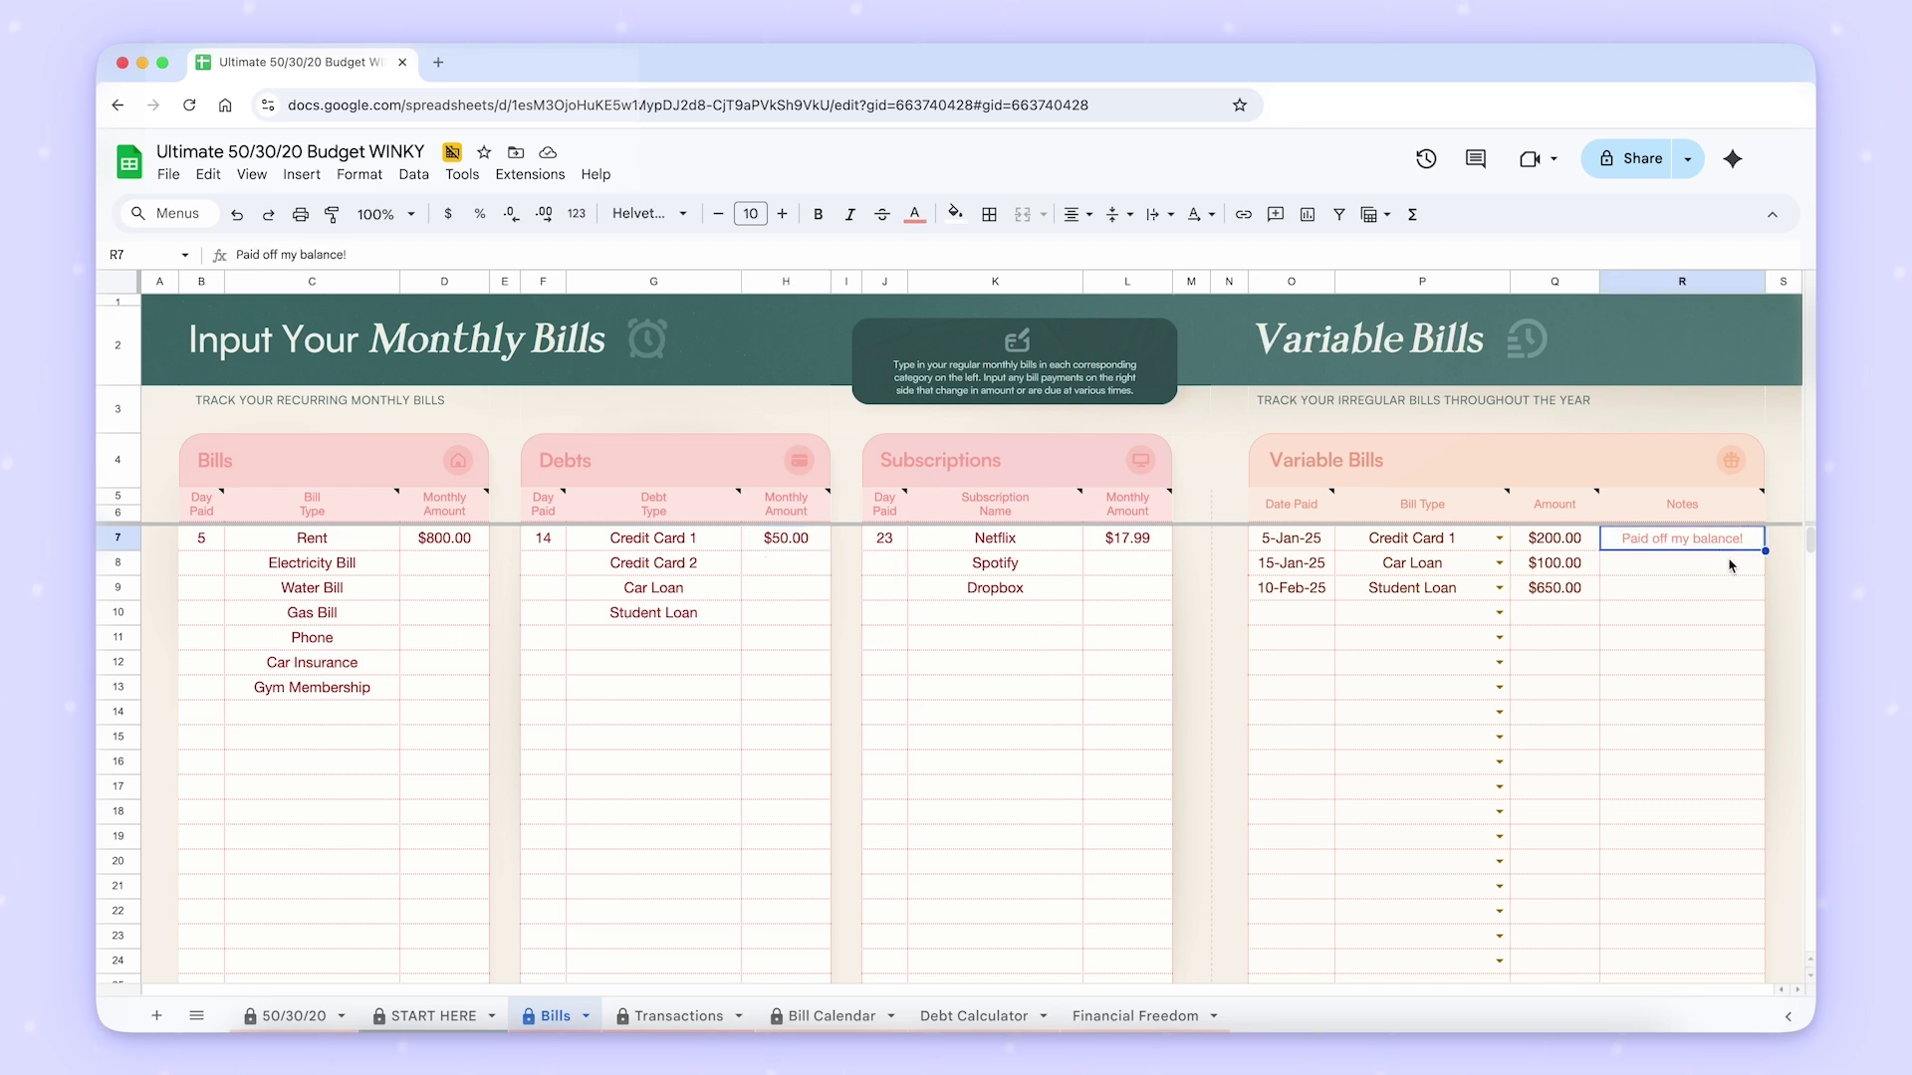
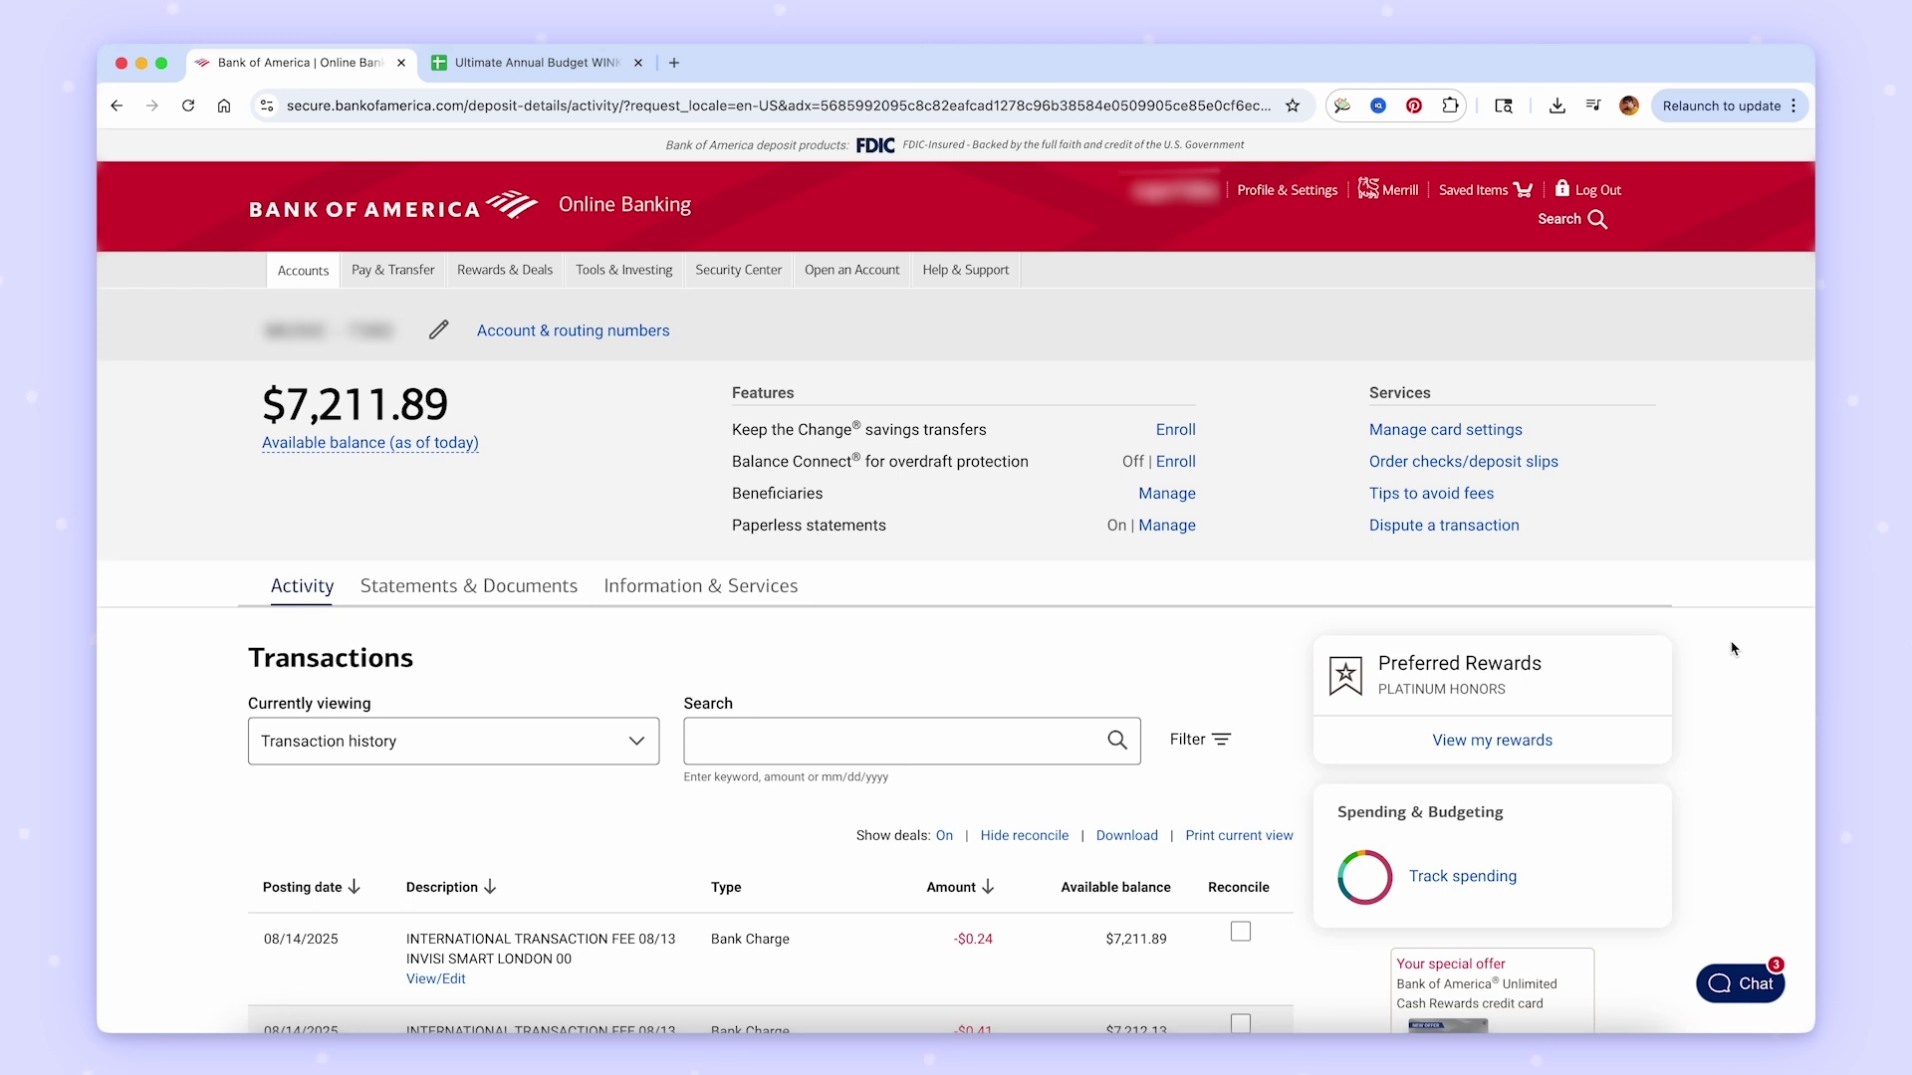
Download the Bank of America account's current transactions in Microsoft Excel Format and locate stmt.csv in the Downloads folder.
click(1140, 838)
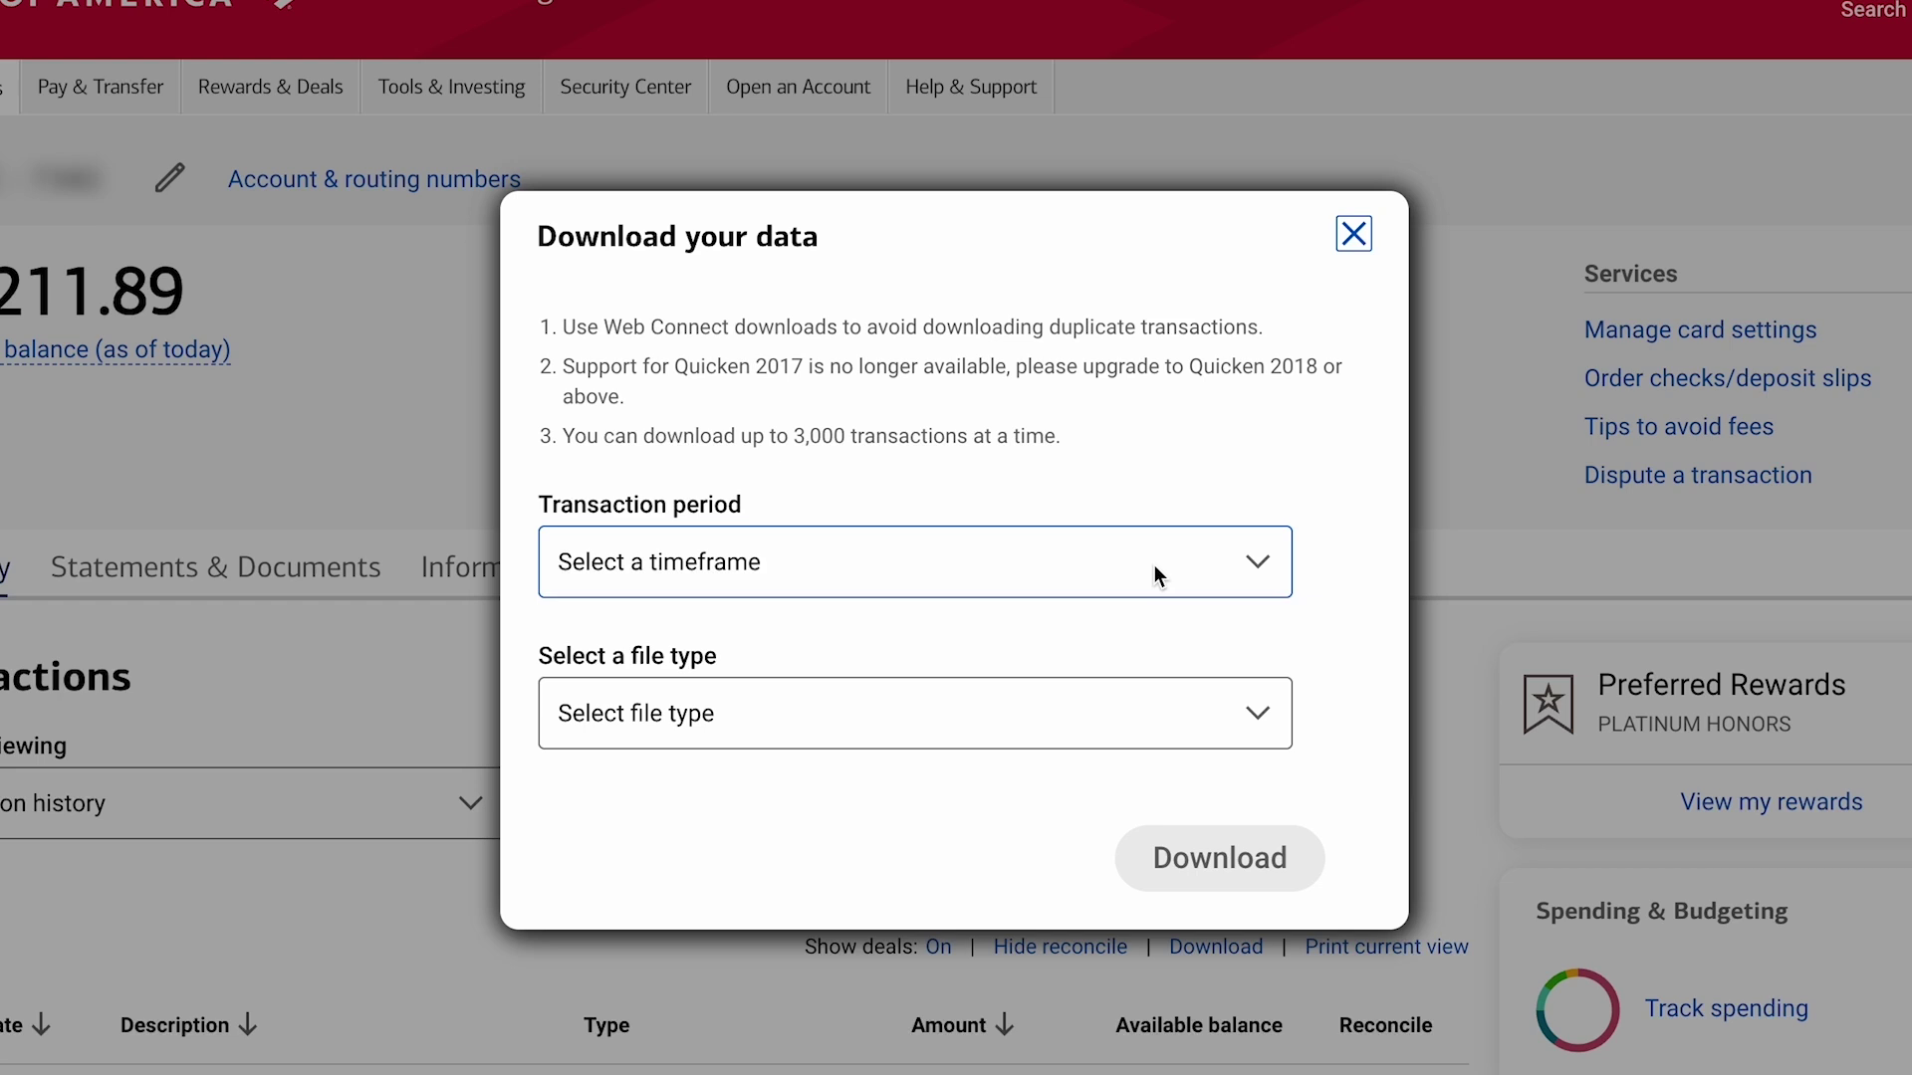
click(1155, 564)
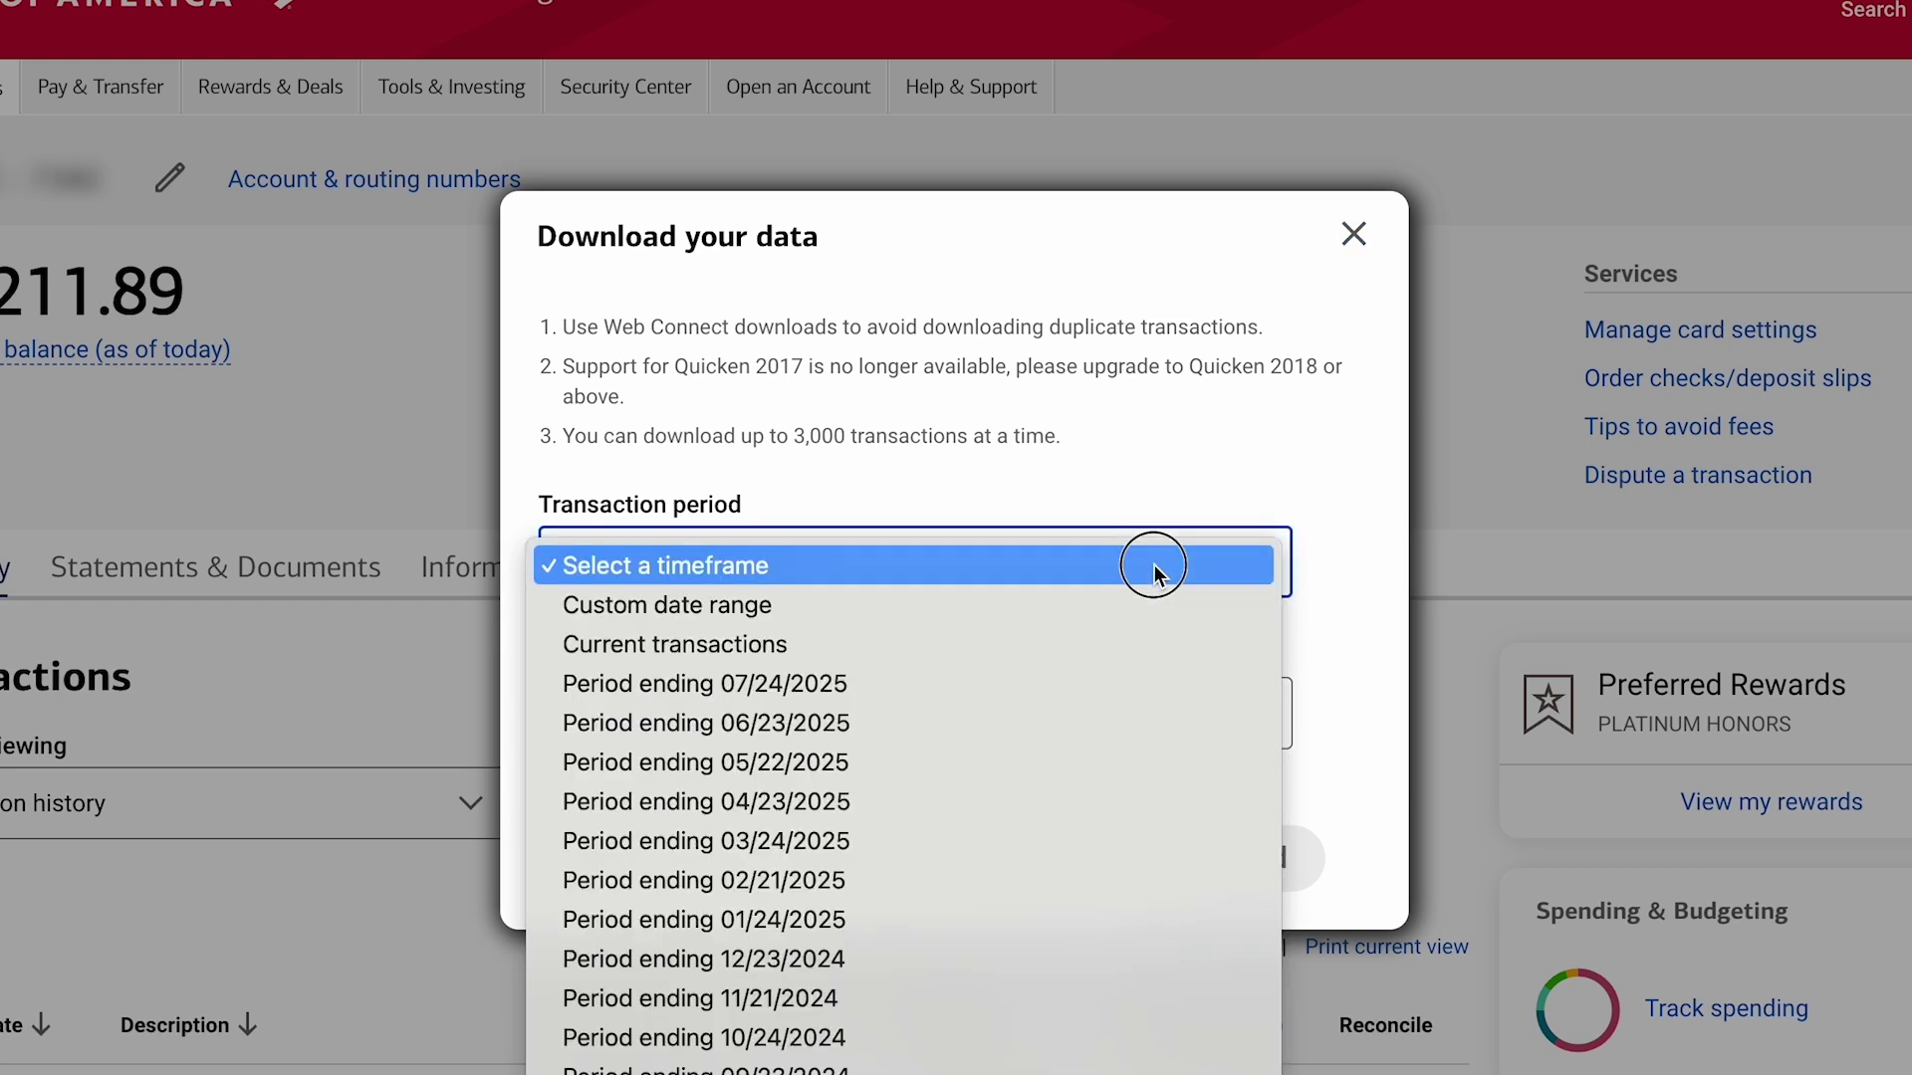
click(1041, 652)
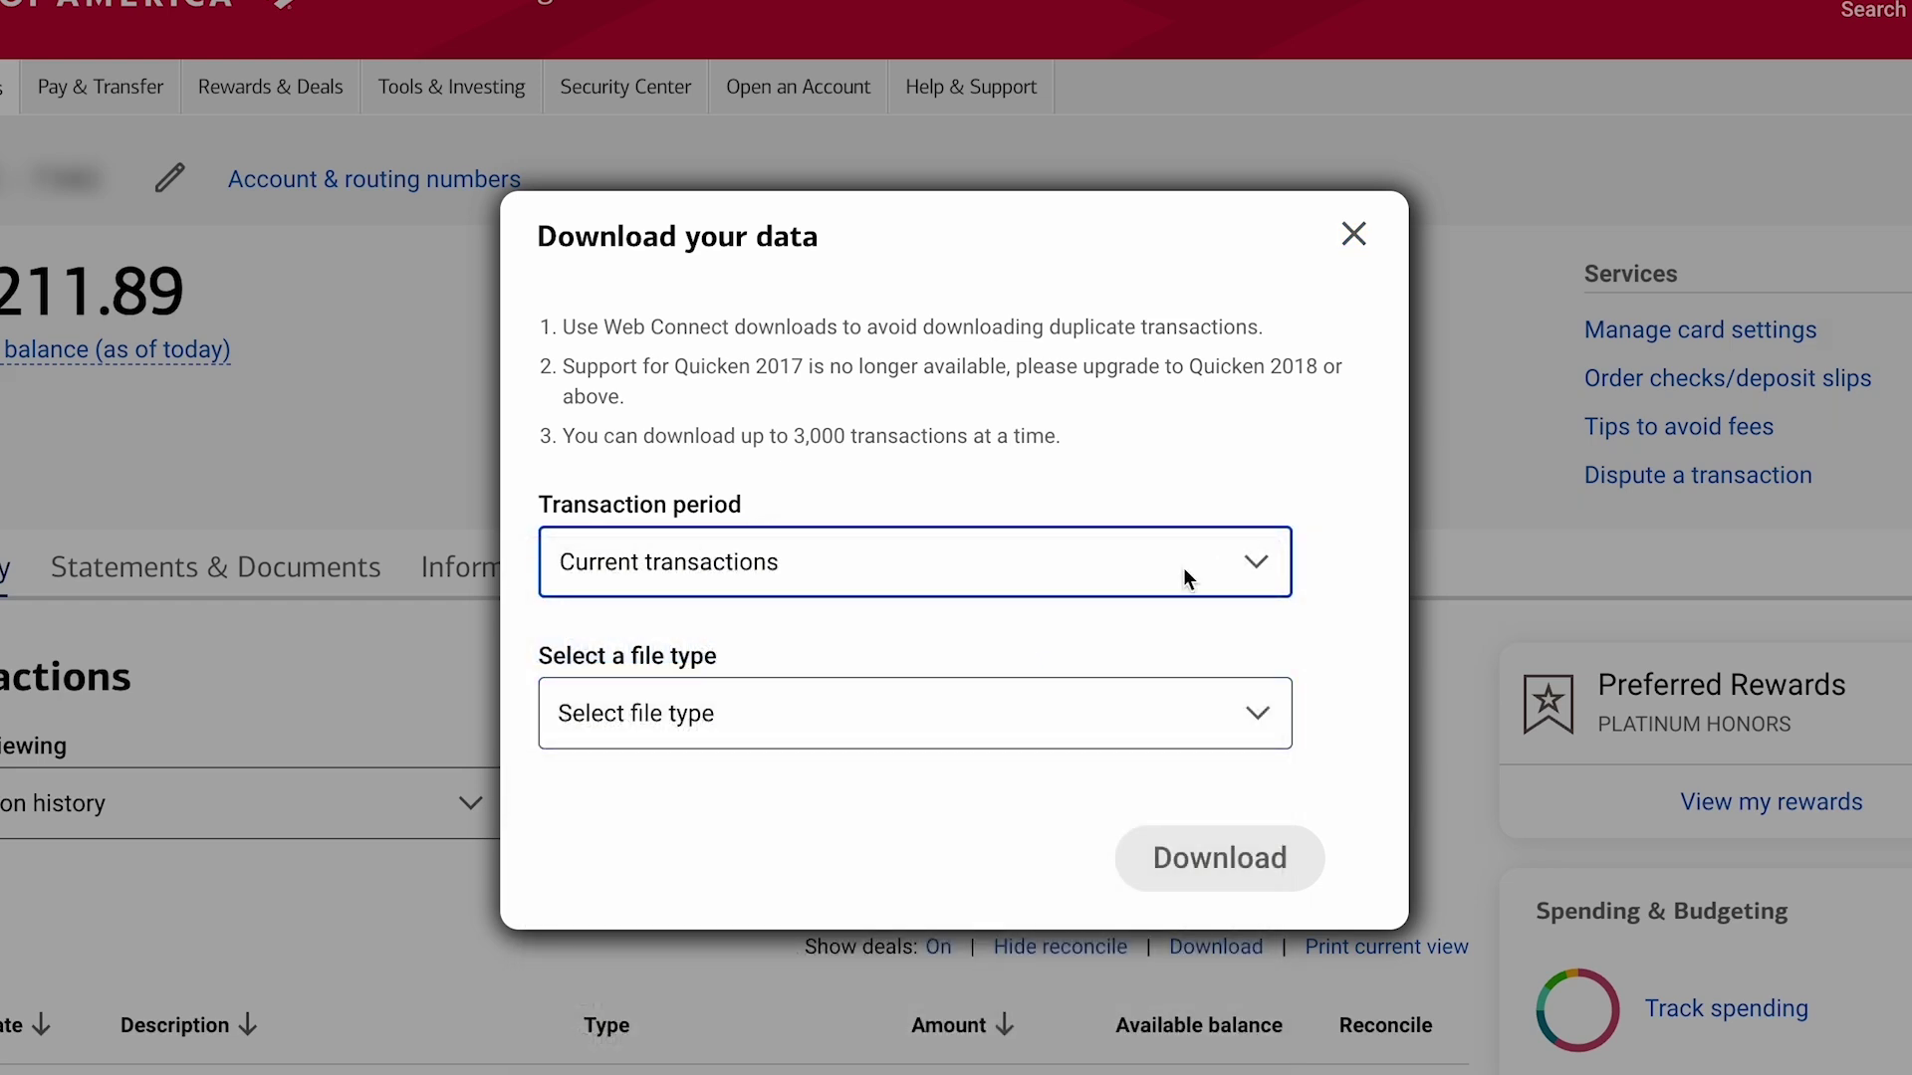
click(1101, 711)
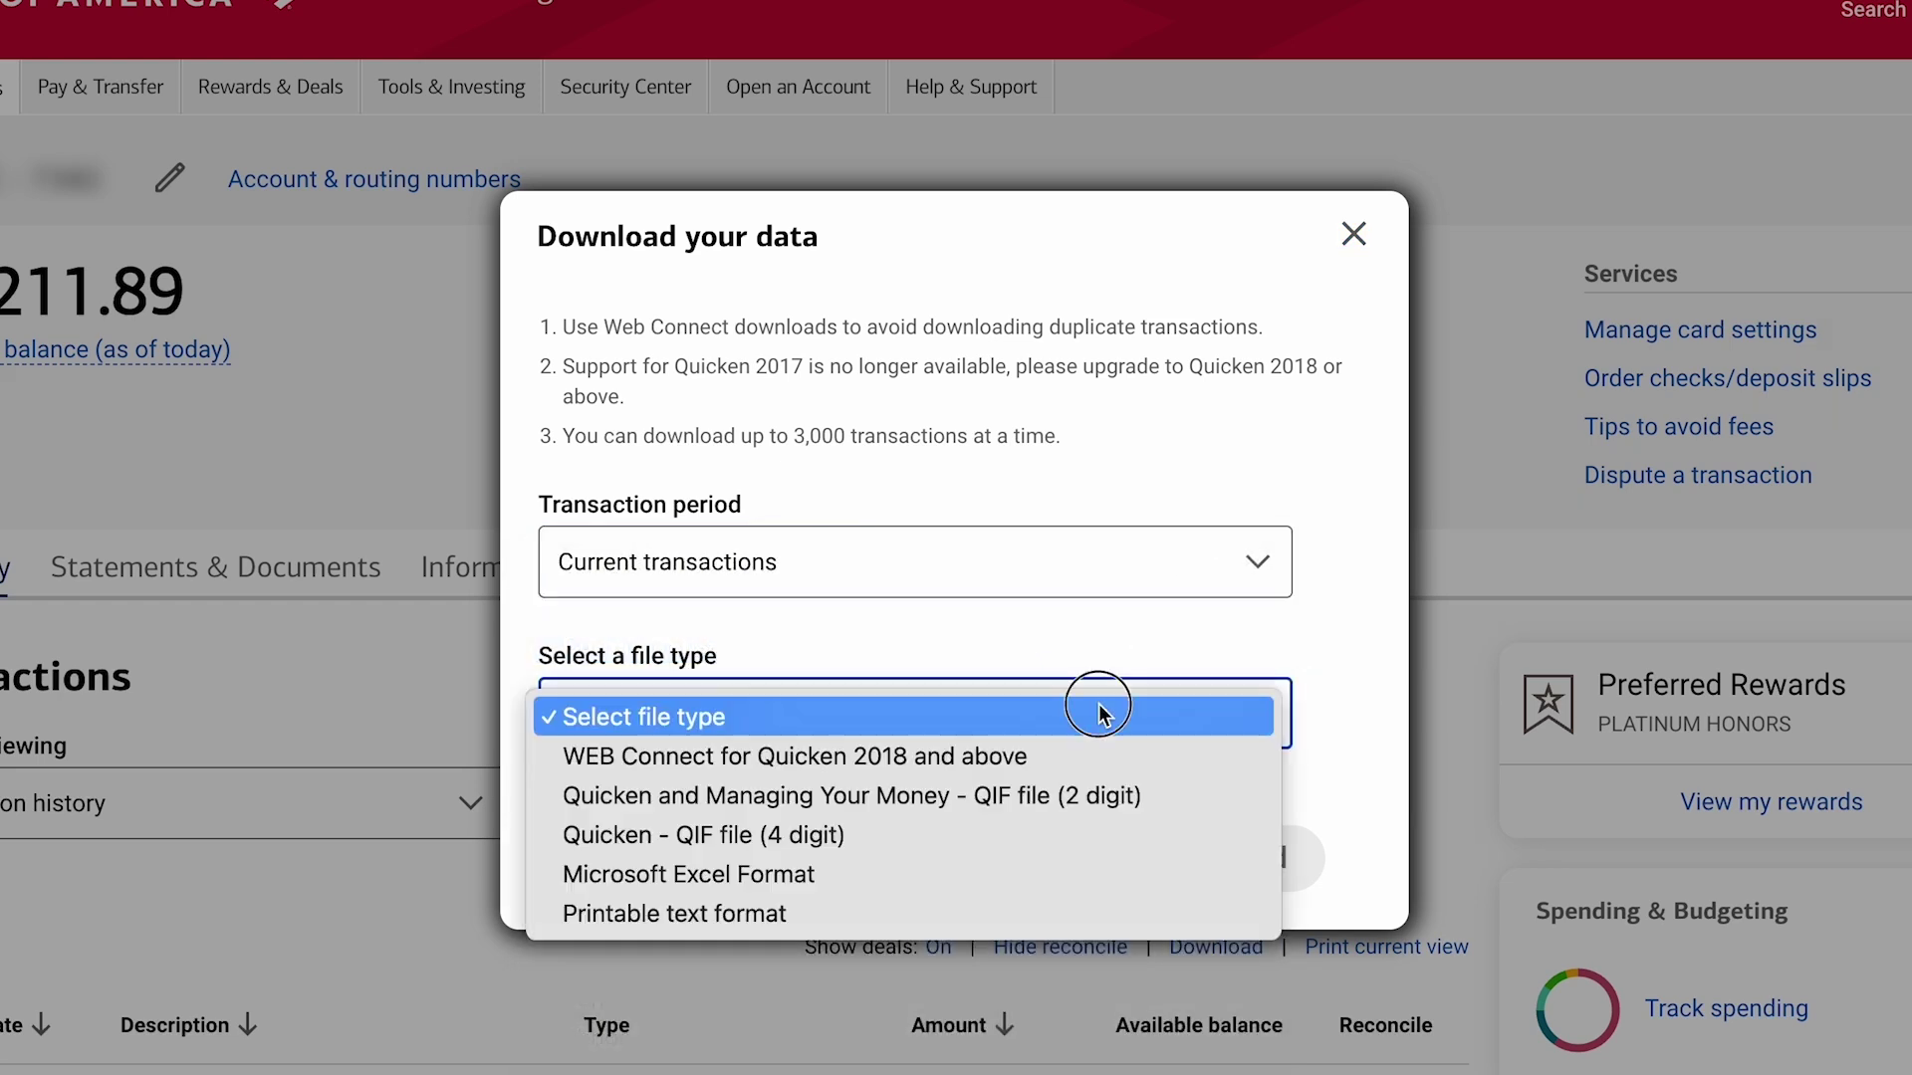
click(944, 873)
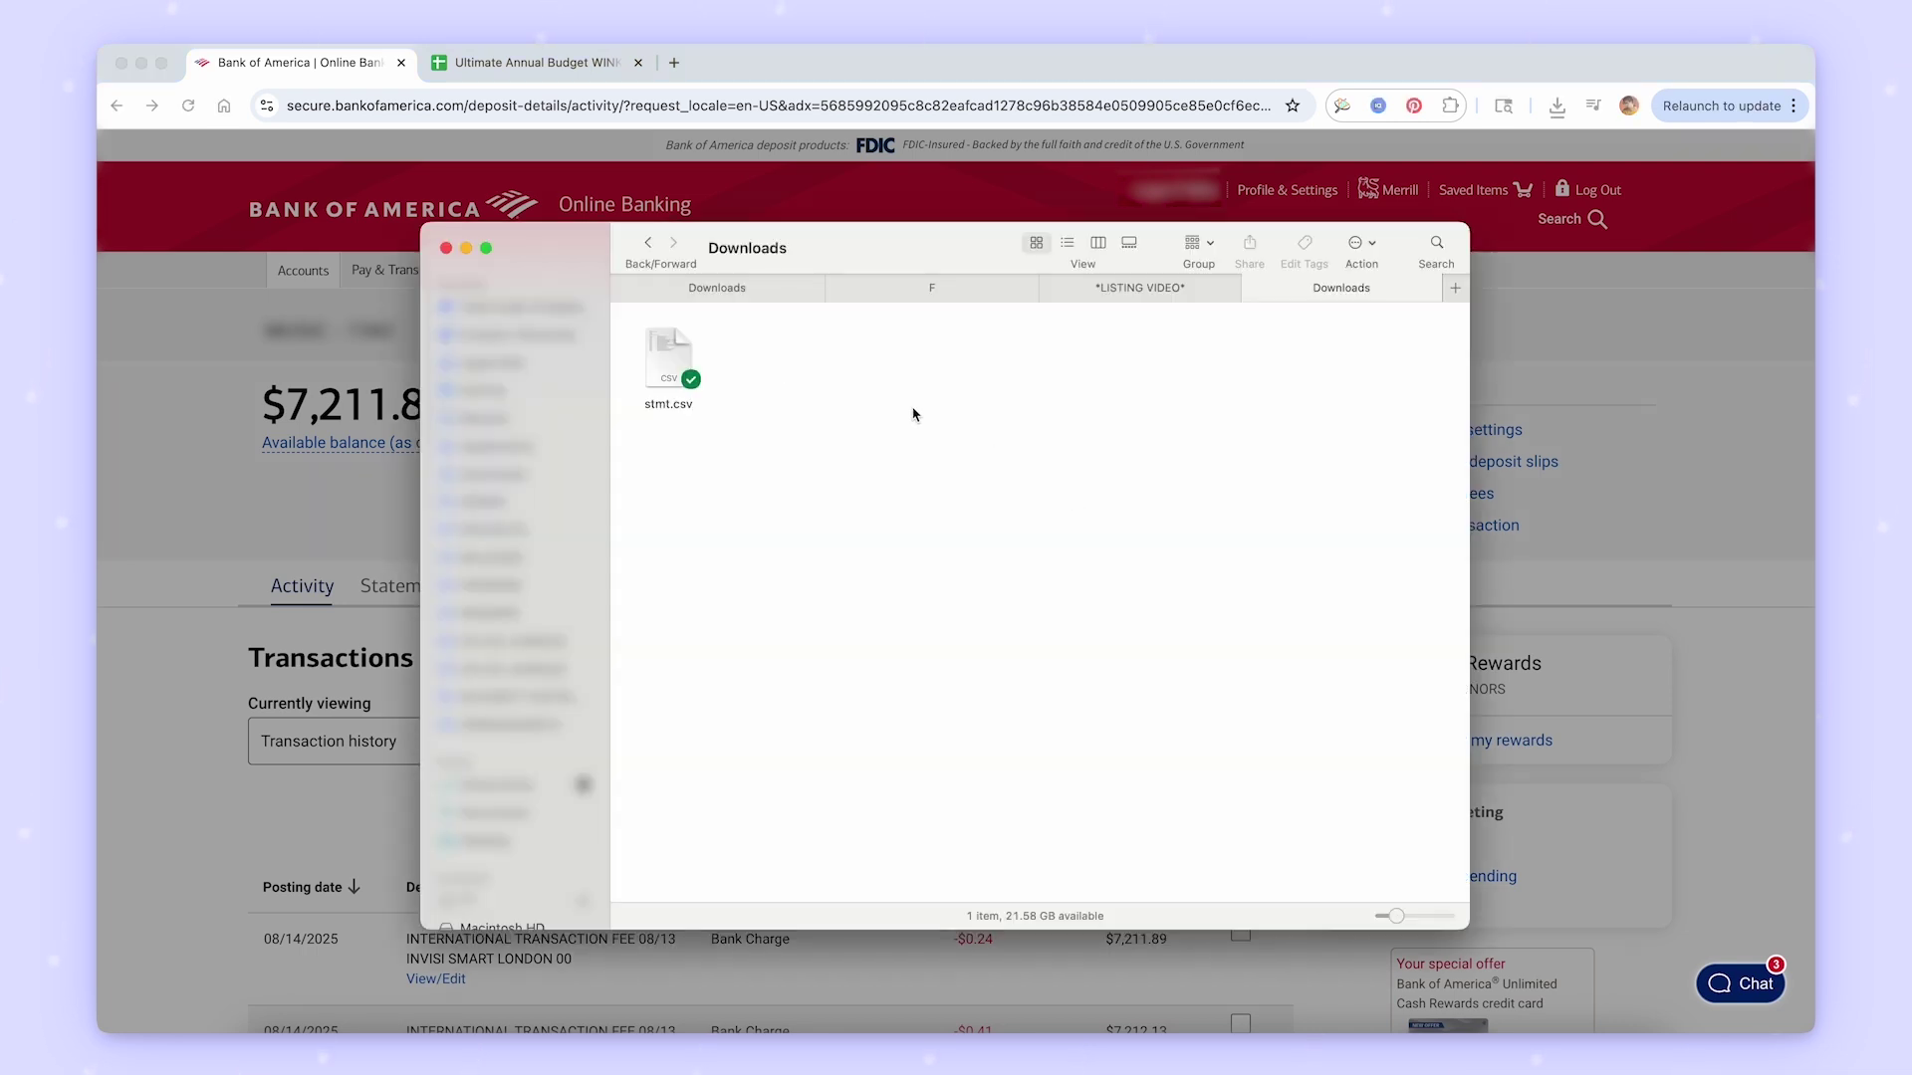
click(685, 377)
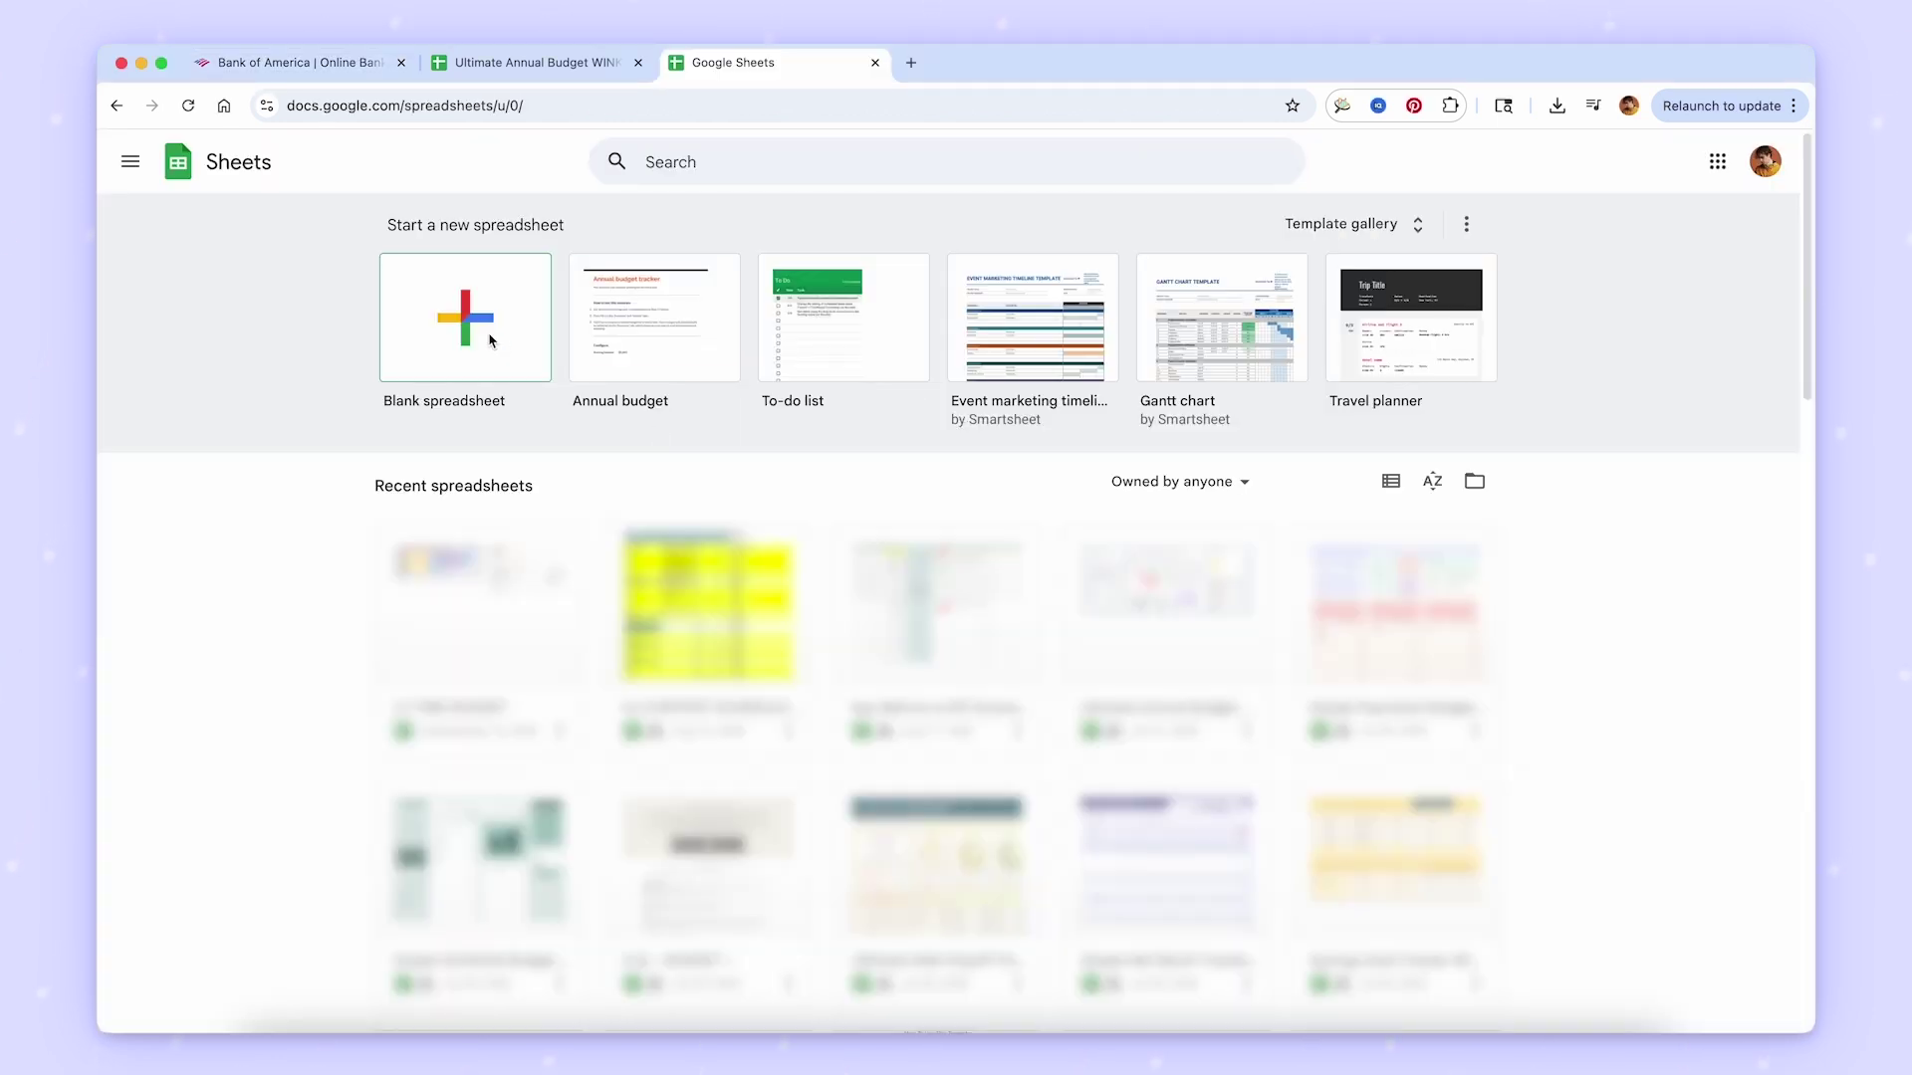
Create a blank Google Sheets spreadsheet and import stmt.csv from the Downloads folder into it.
click(486, 333)
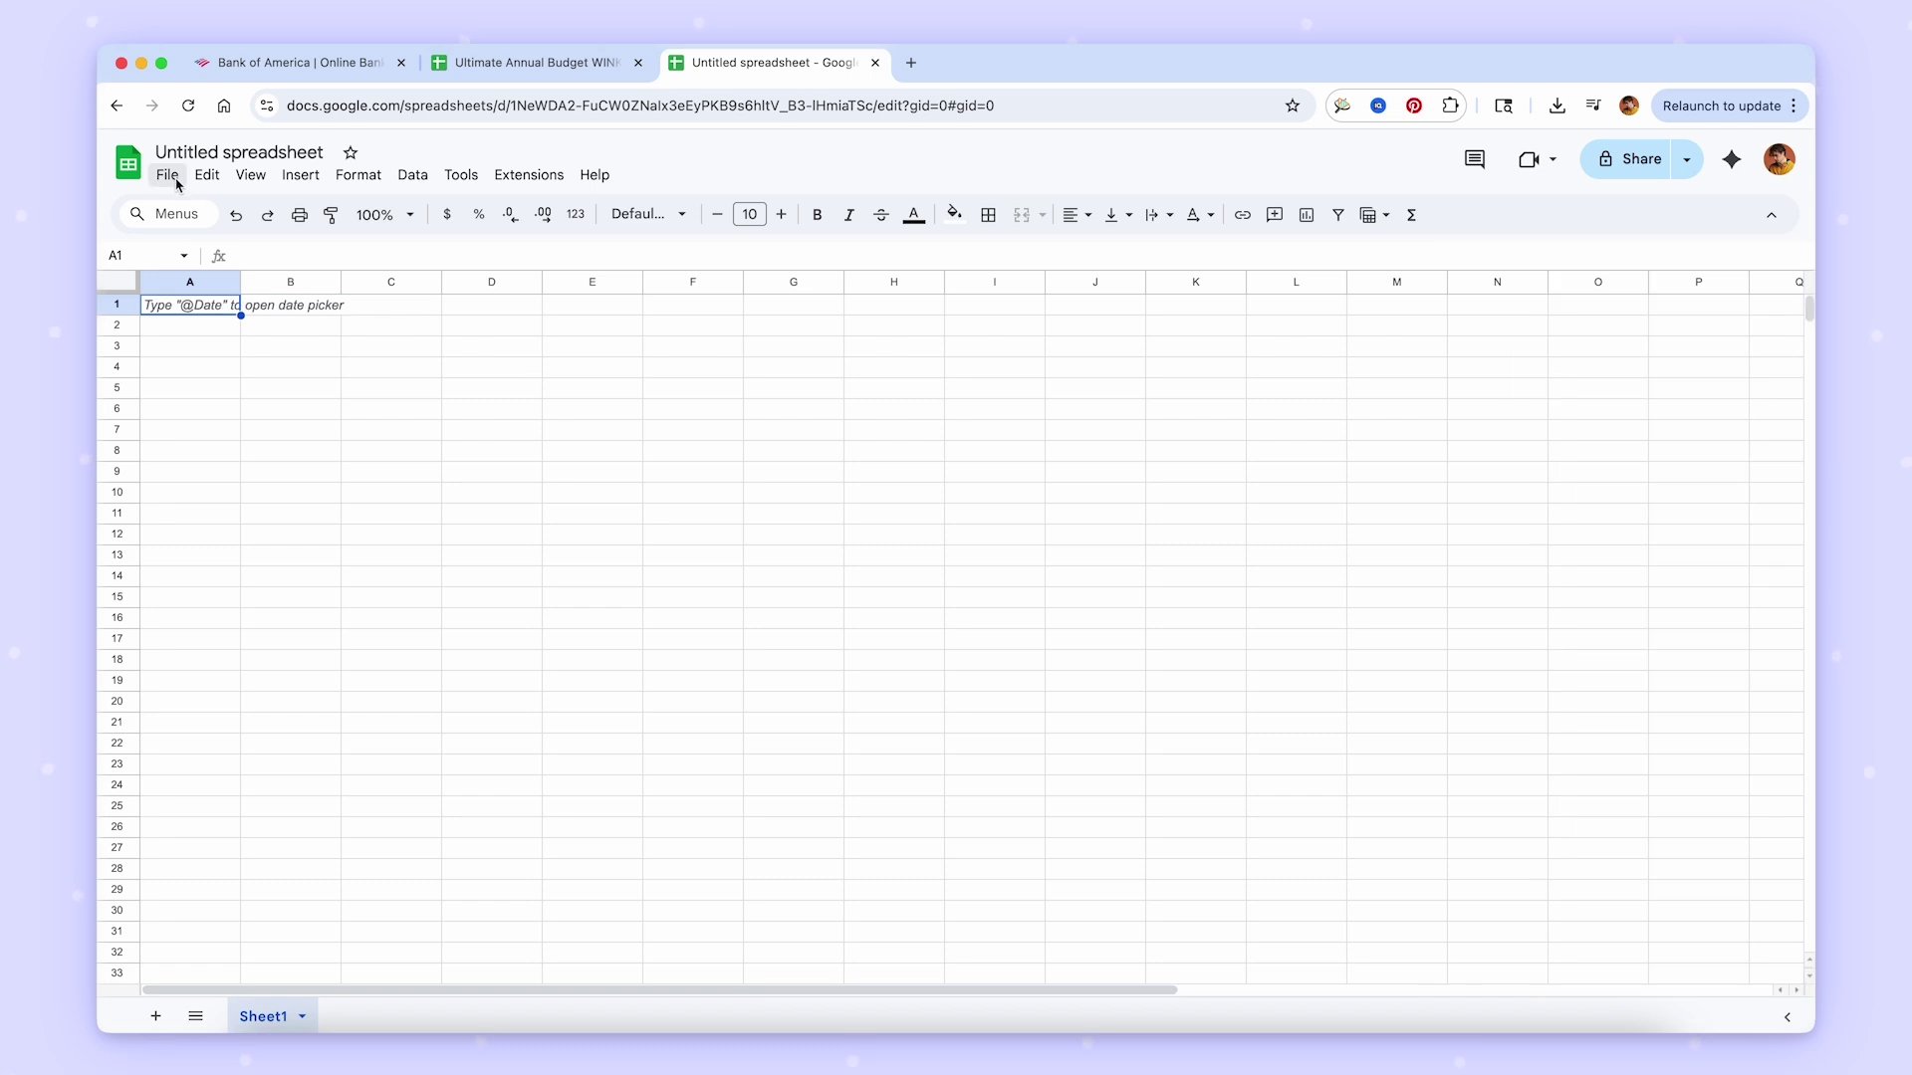
click(170, 179)
click(257, 283)
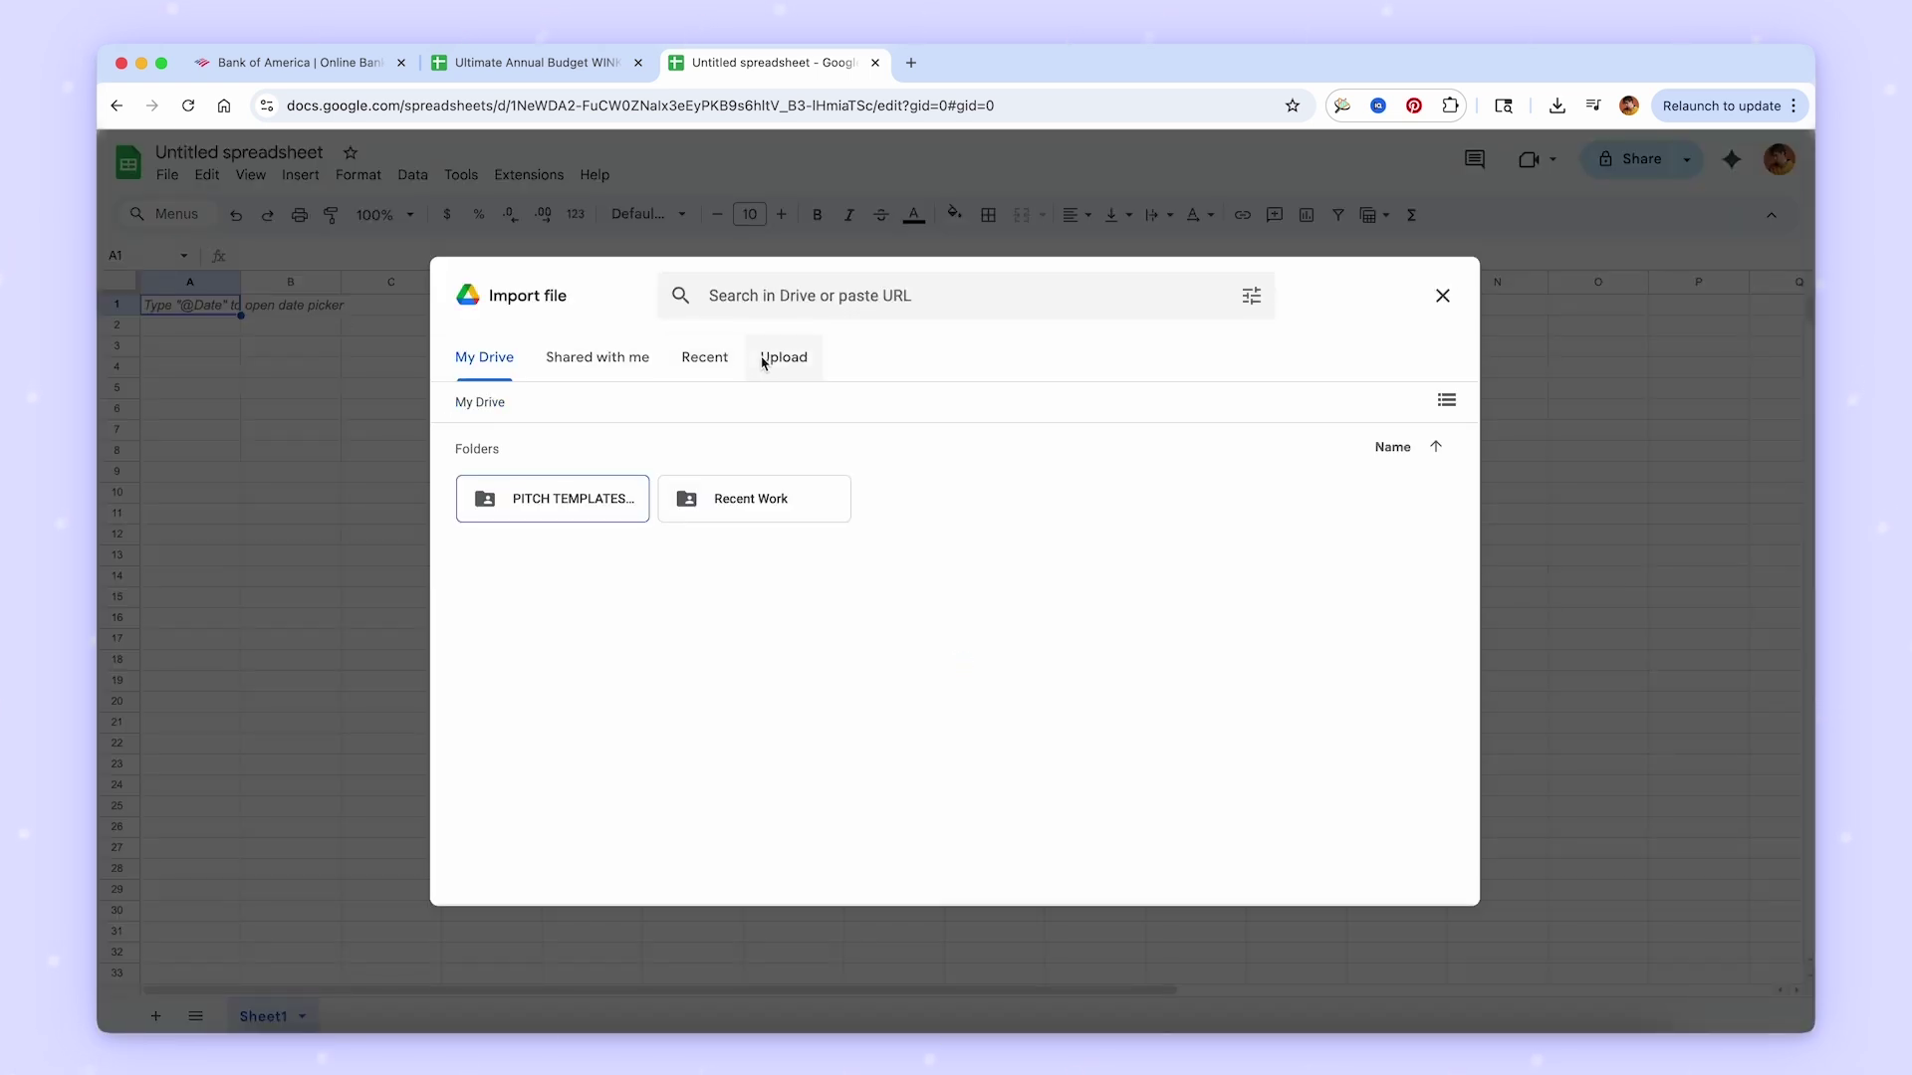
click(764, 359)
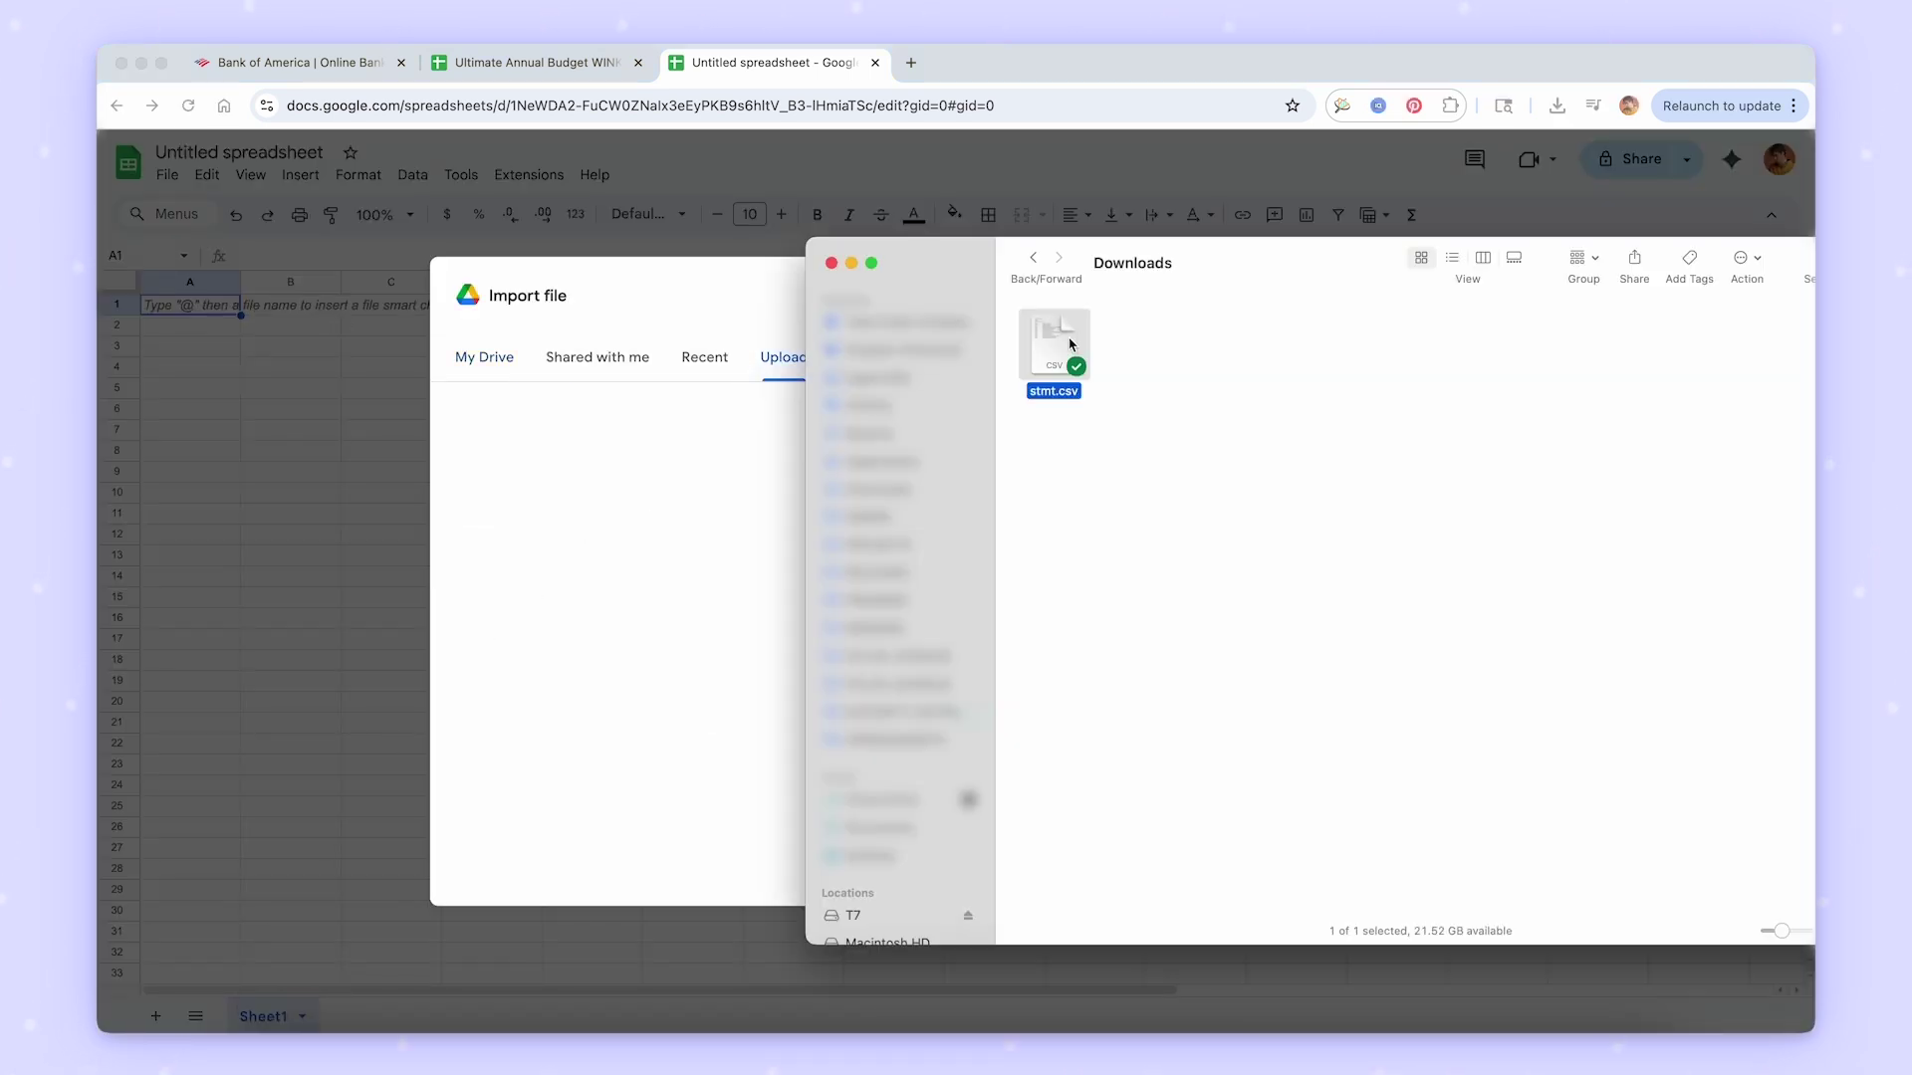
drag(1070, 345, 699, 495)
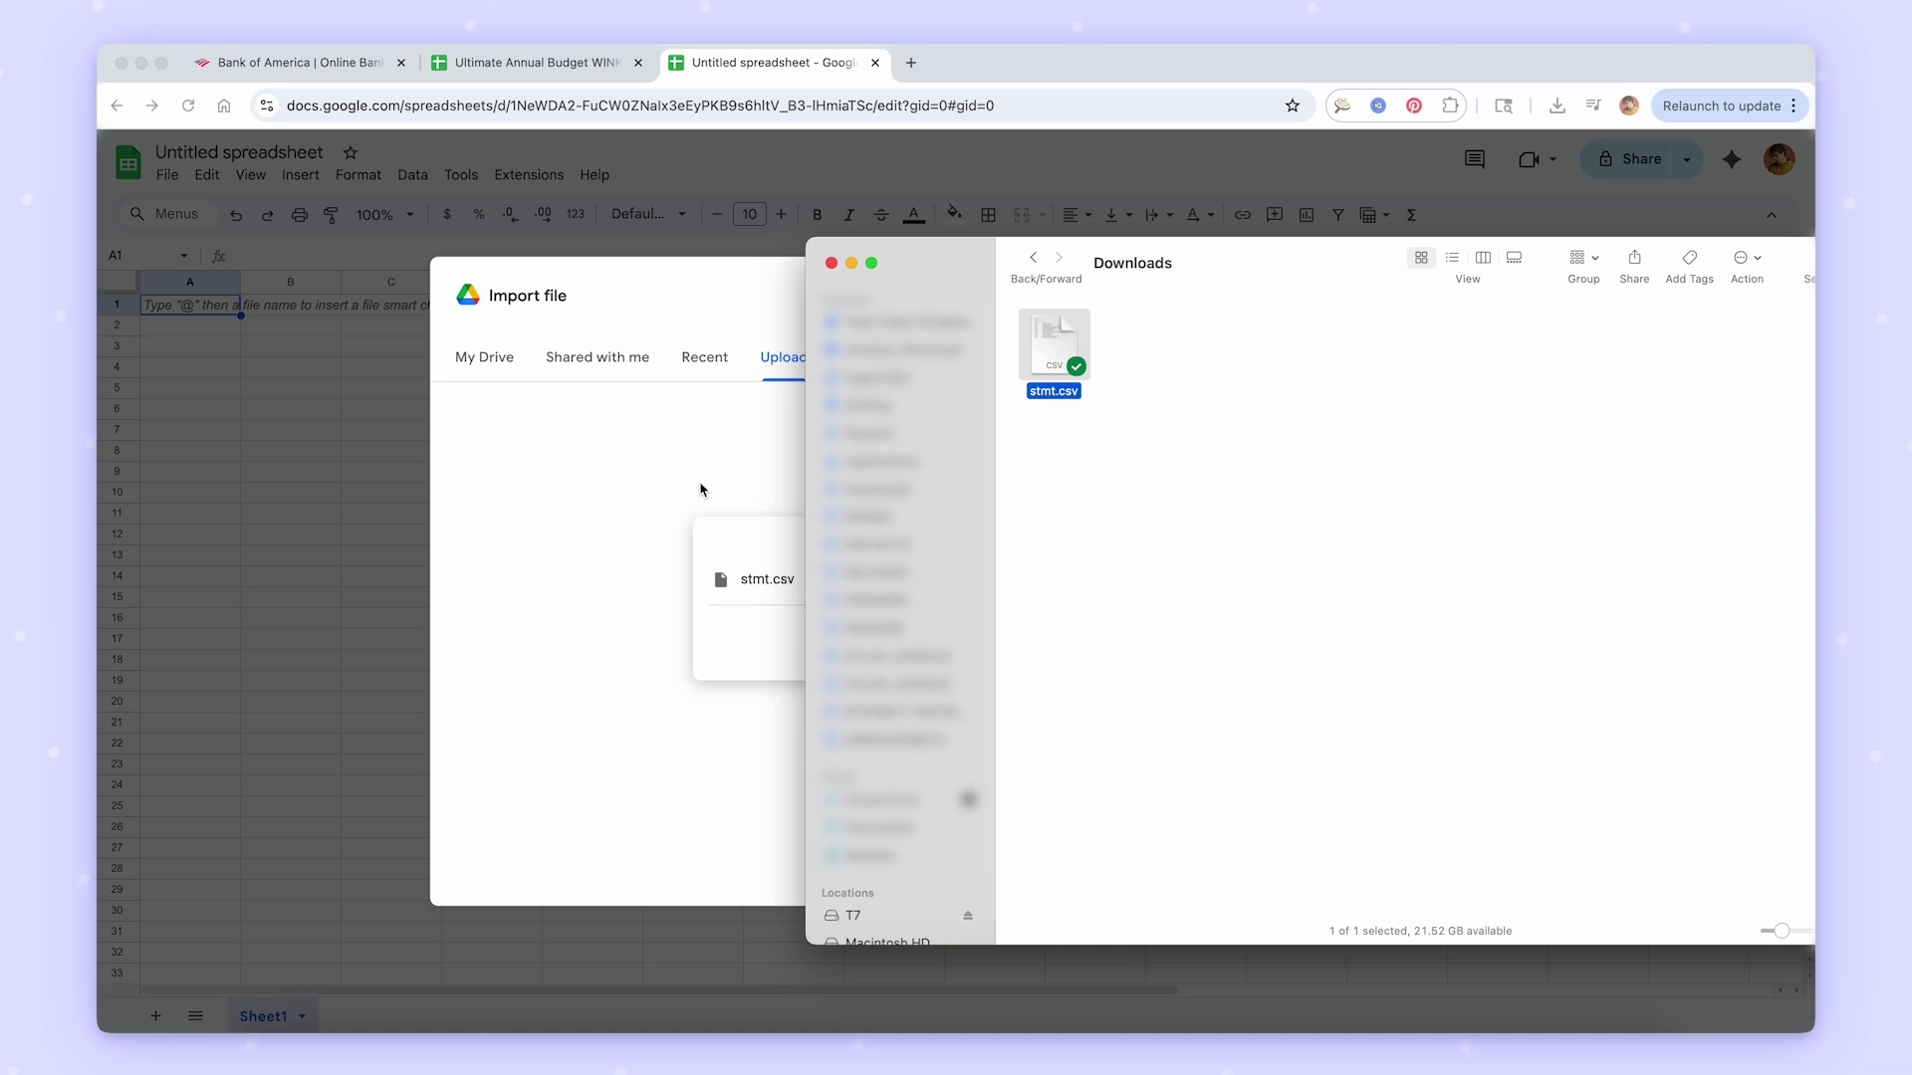
click(704, 295)
click(1033, 715)
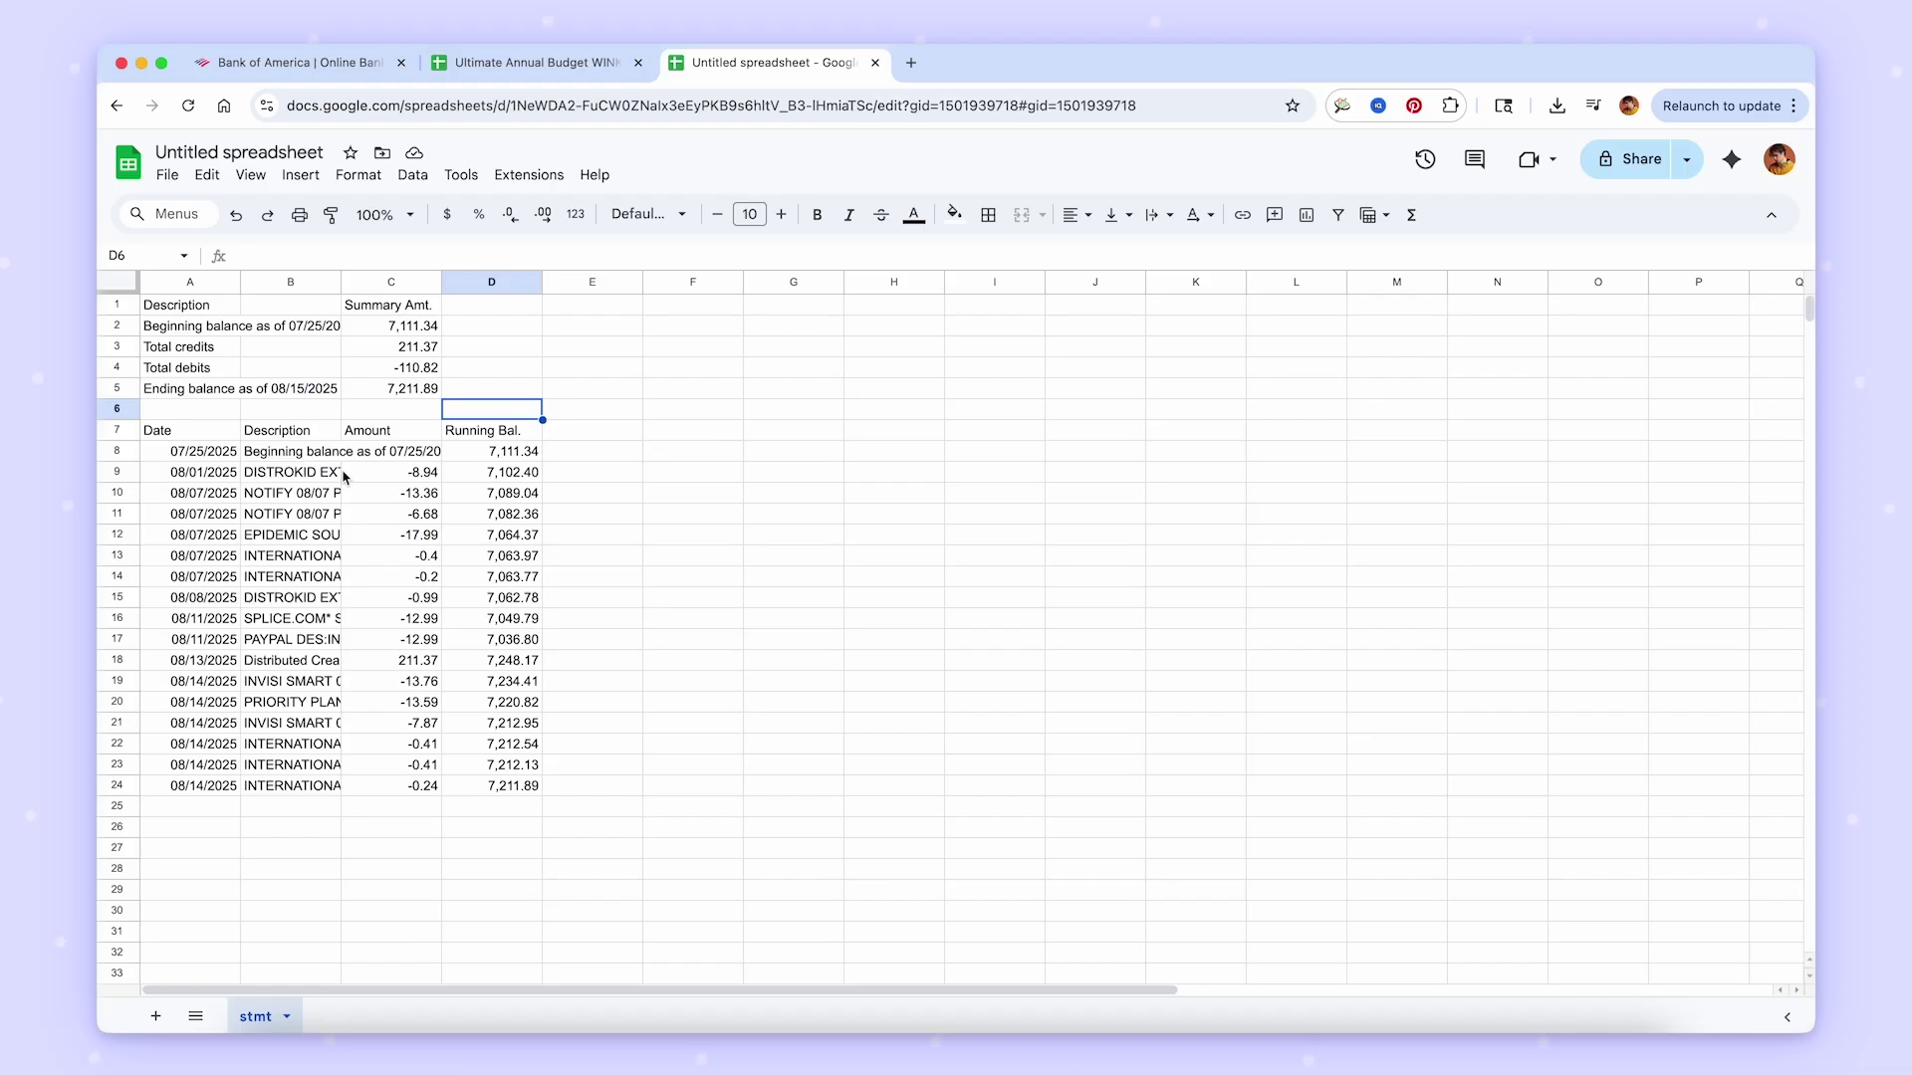
Copy the transaction dates in A9:A24 and paste them as values only into Variable Bills' Date Paid column from O7, in Ultimate Annual Budget WINKY.
drag(220, 474, 208, 789)
key(super+c)
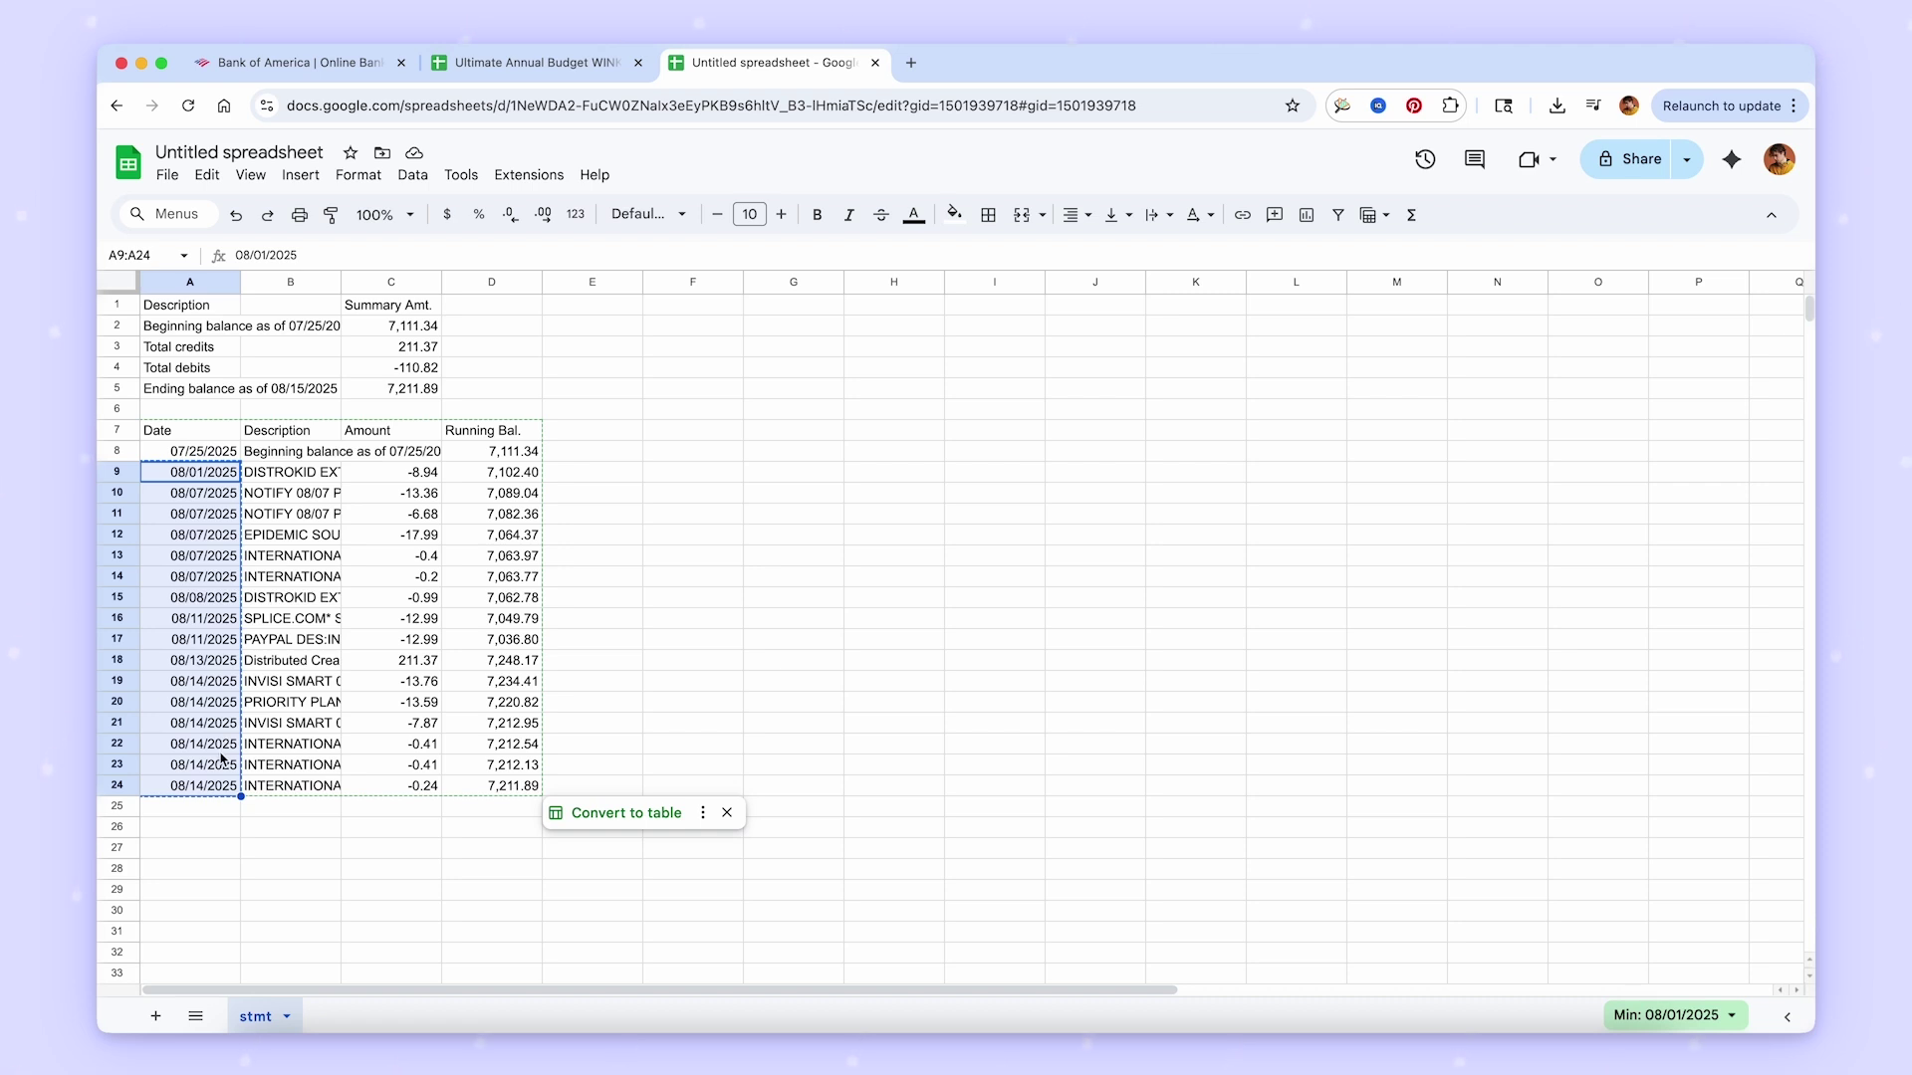
click(508, 62)
click(1288, 543)
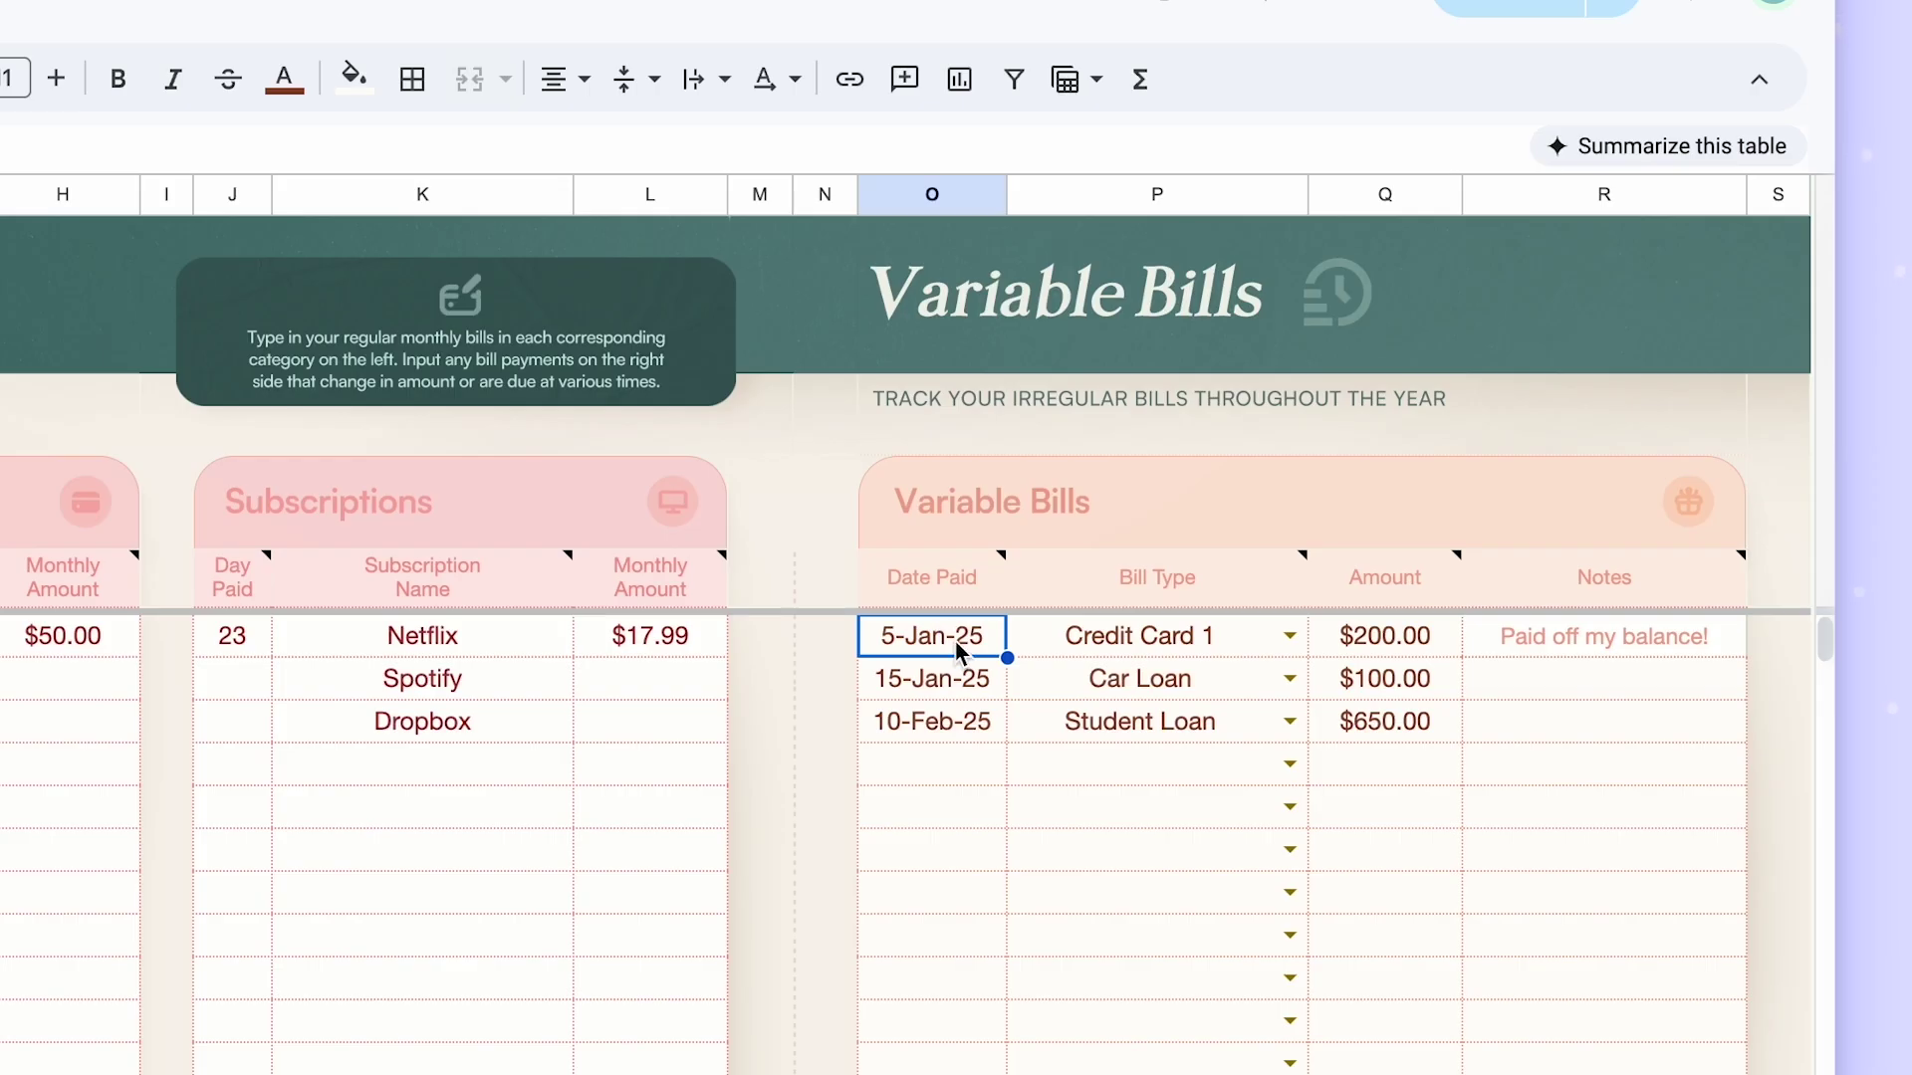
right_click(1305, 550)
mouse_move(1205, 288)
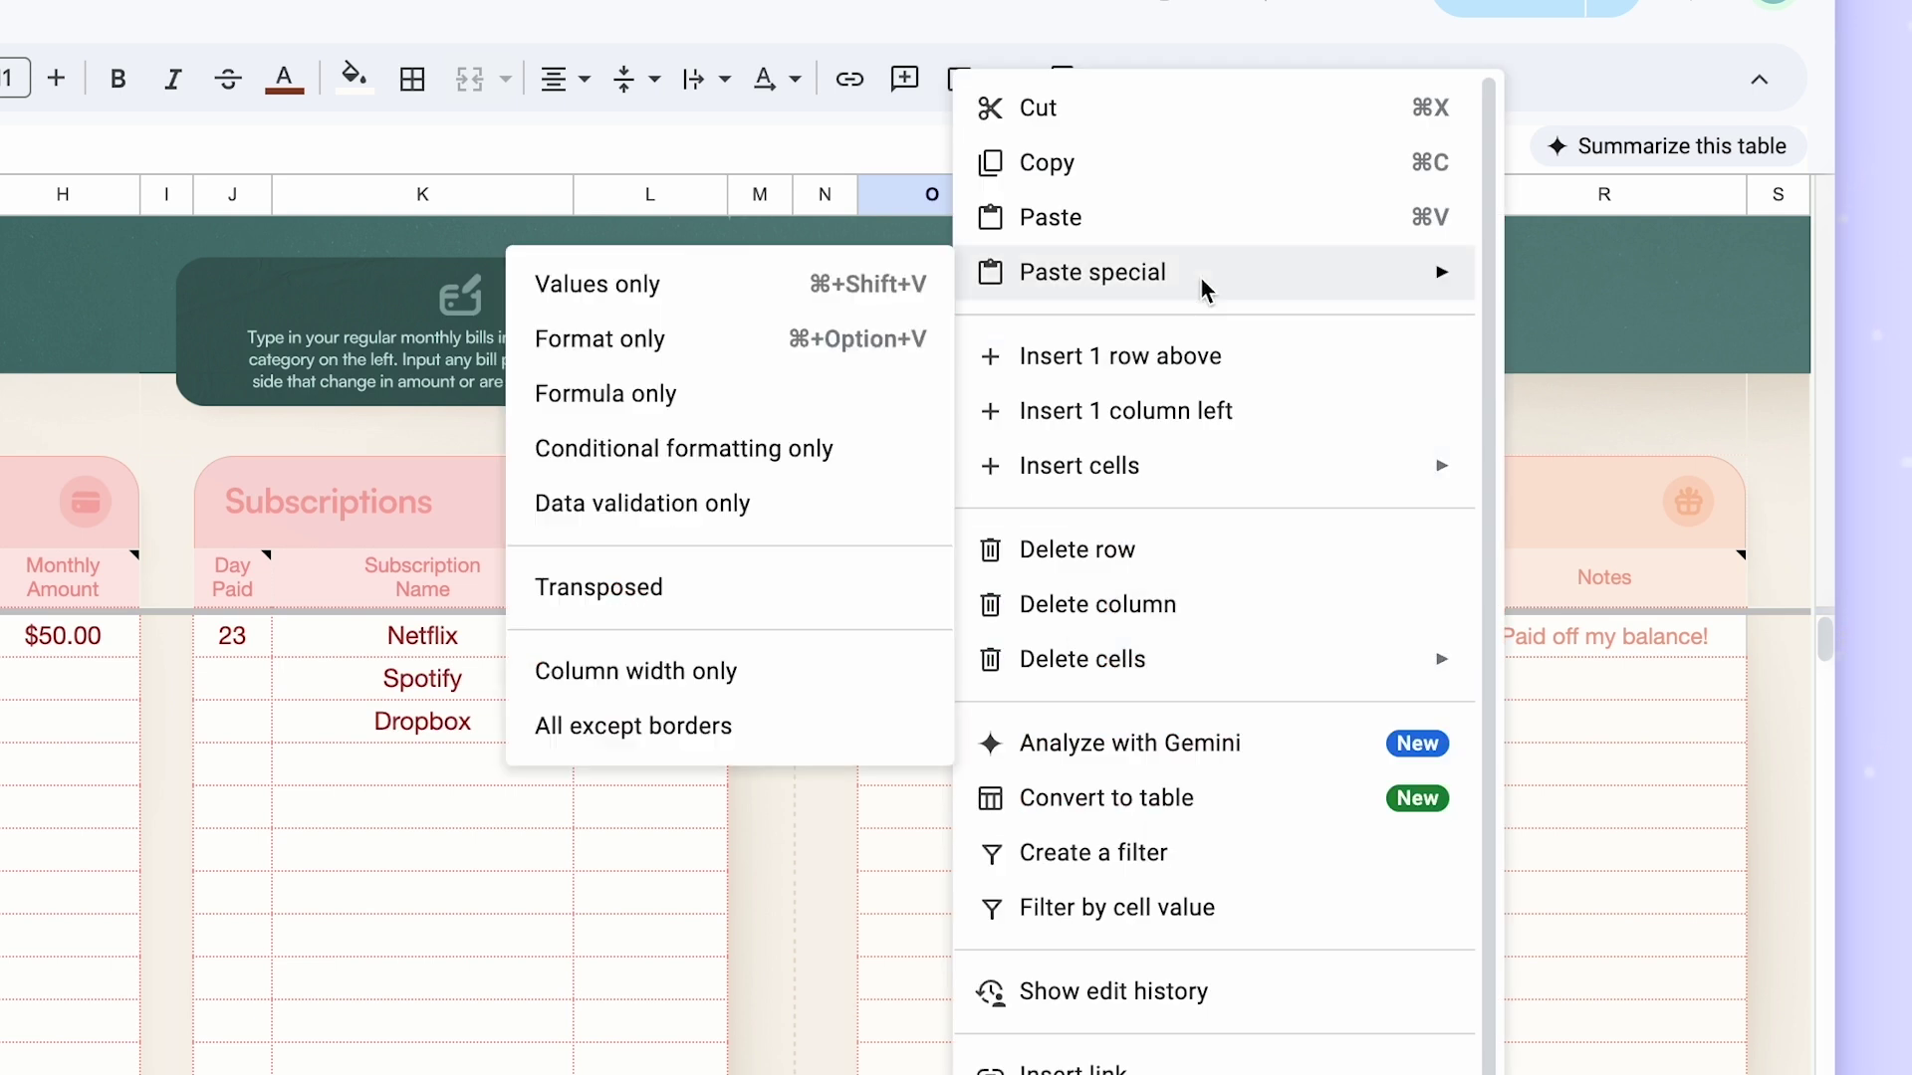
click(757, 287)
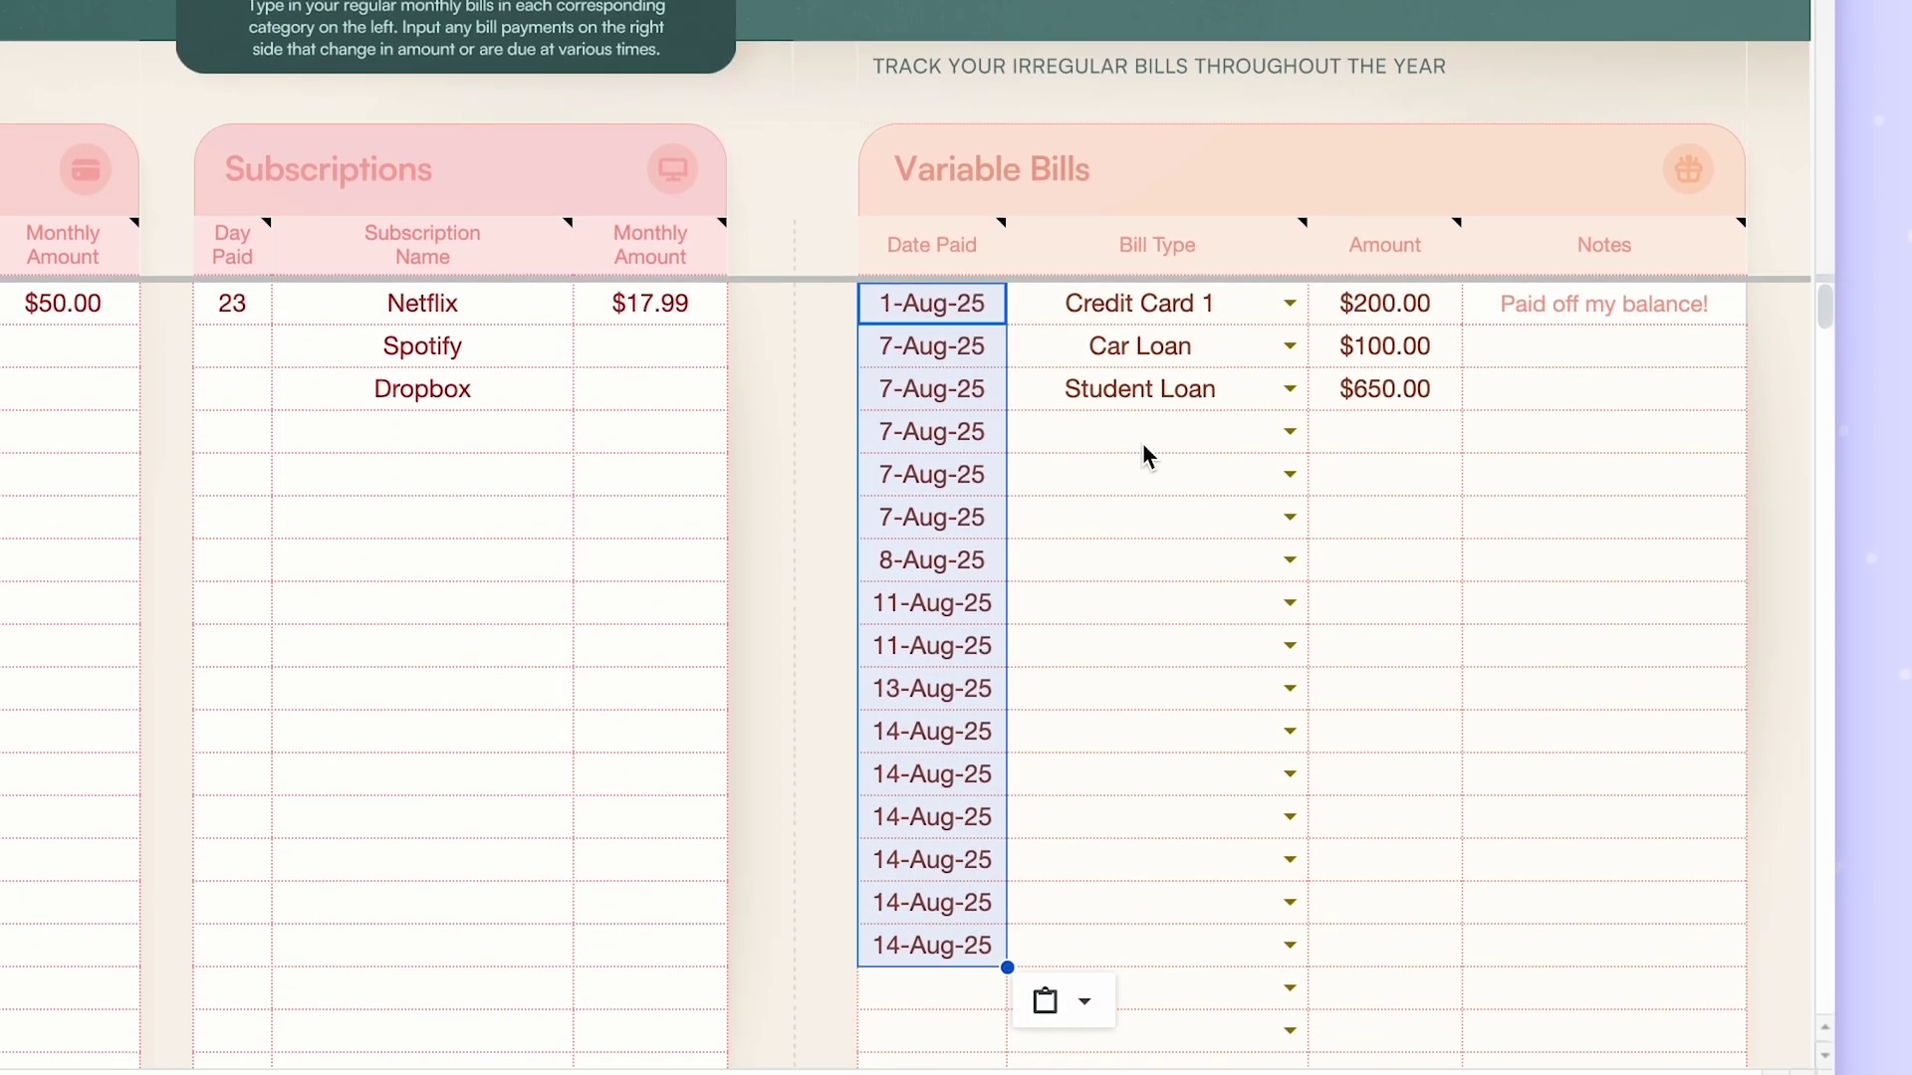
Paste the copied dates again from O7 in the Date Paid column and convert the pasted result to values only.
click(953, 408)
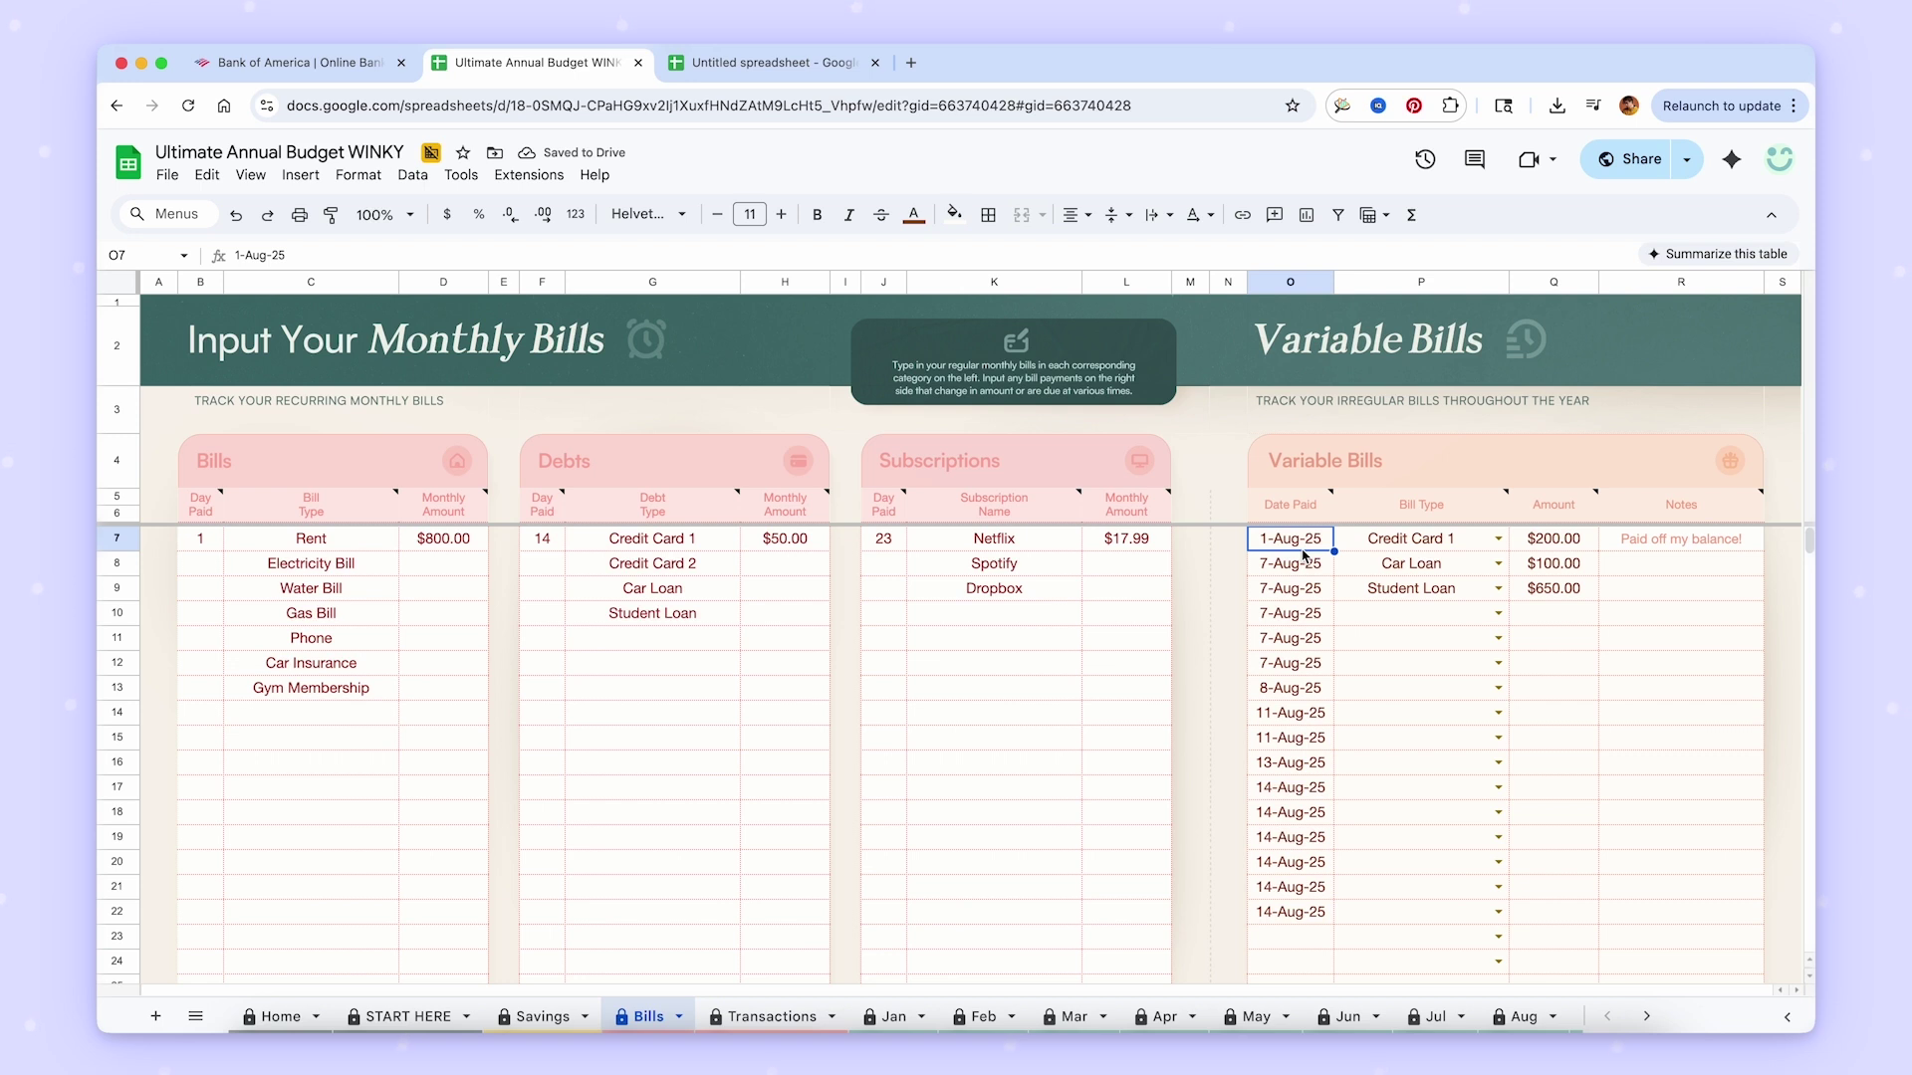
key(super+v)
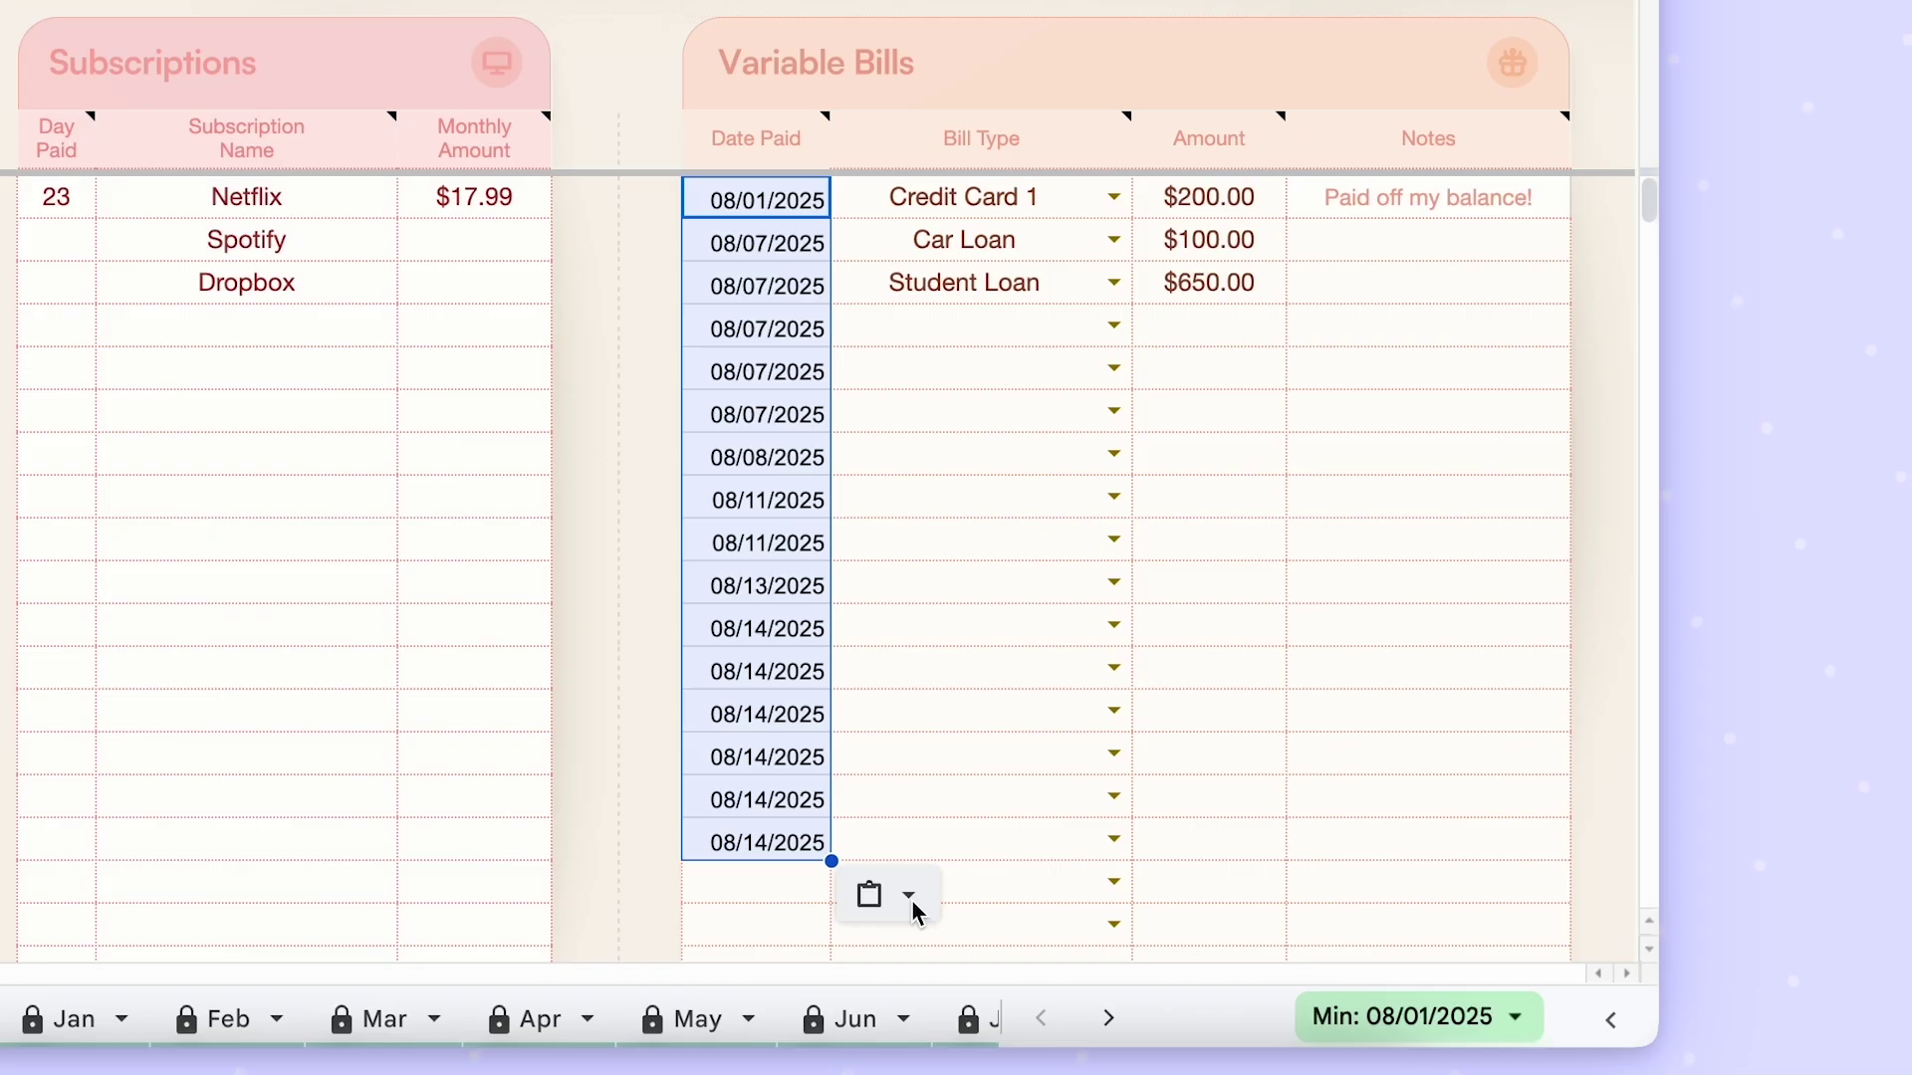
click(1378, 946)
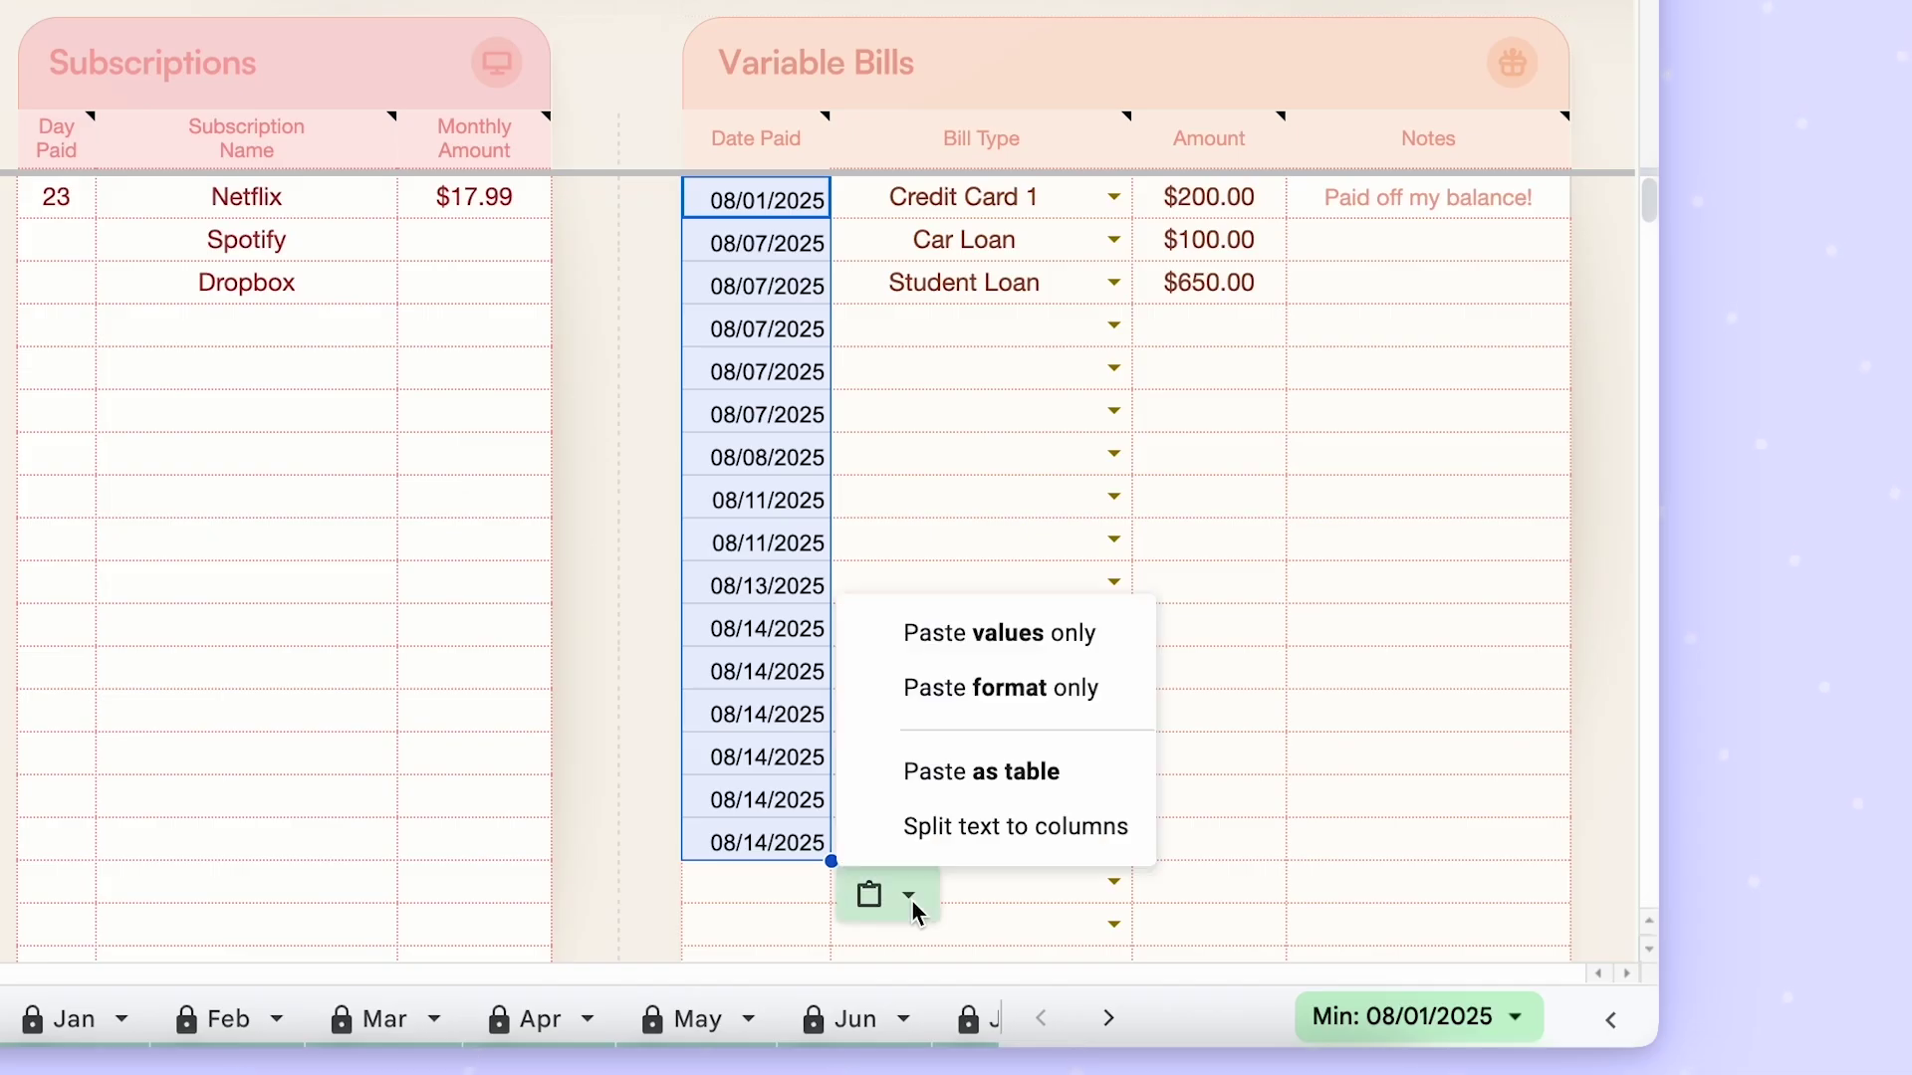
click(1073, 640)
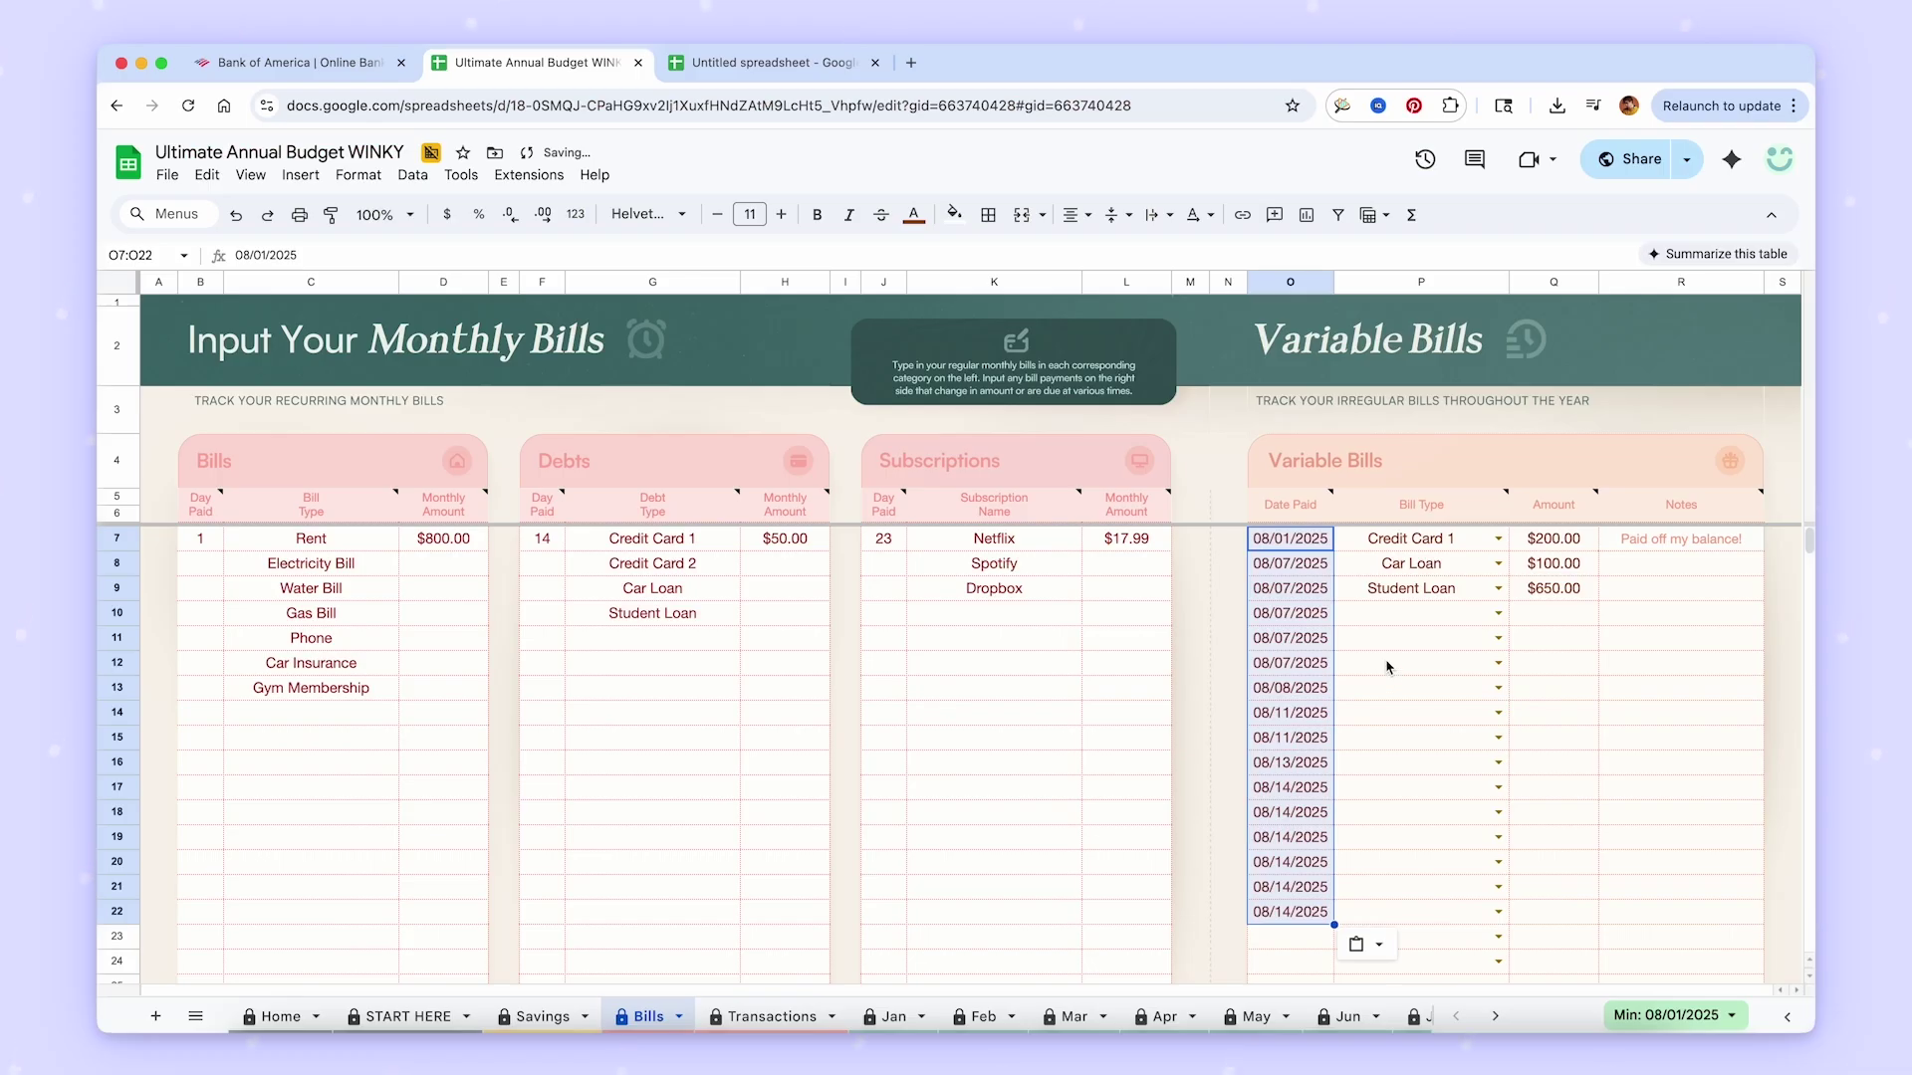
click(1386, 663)
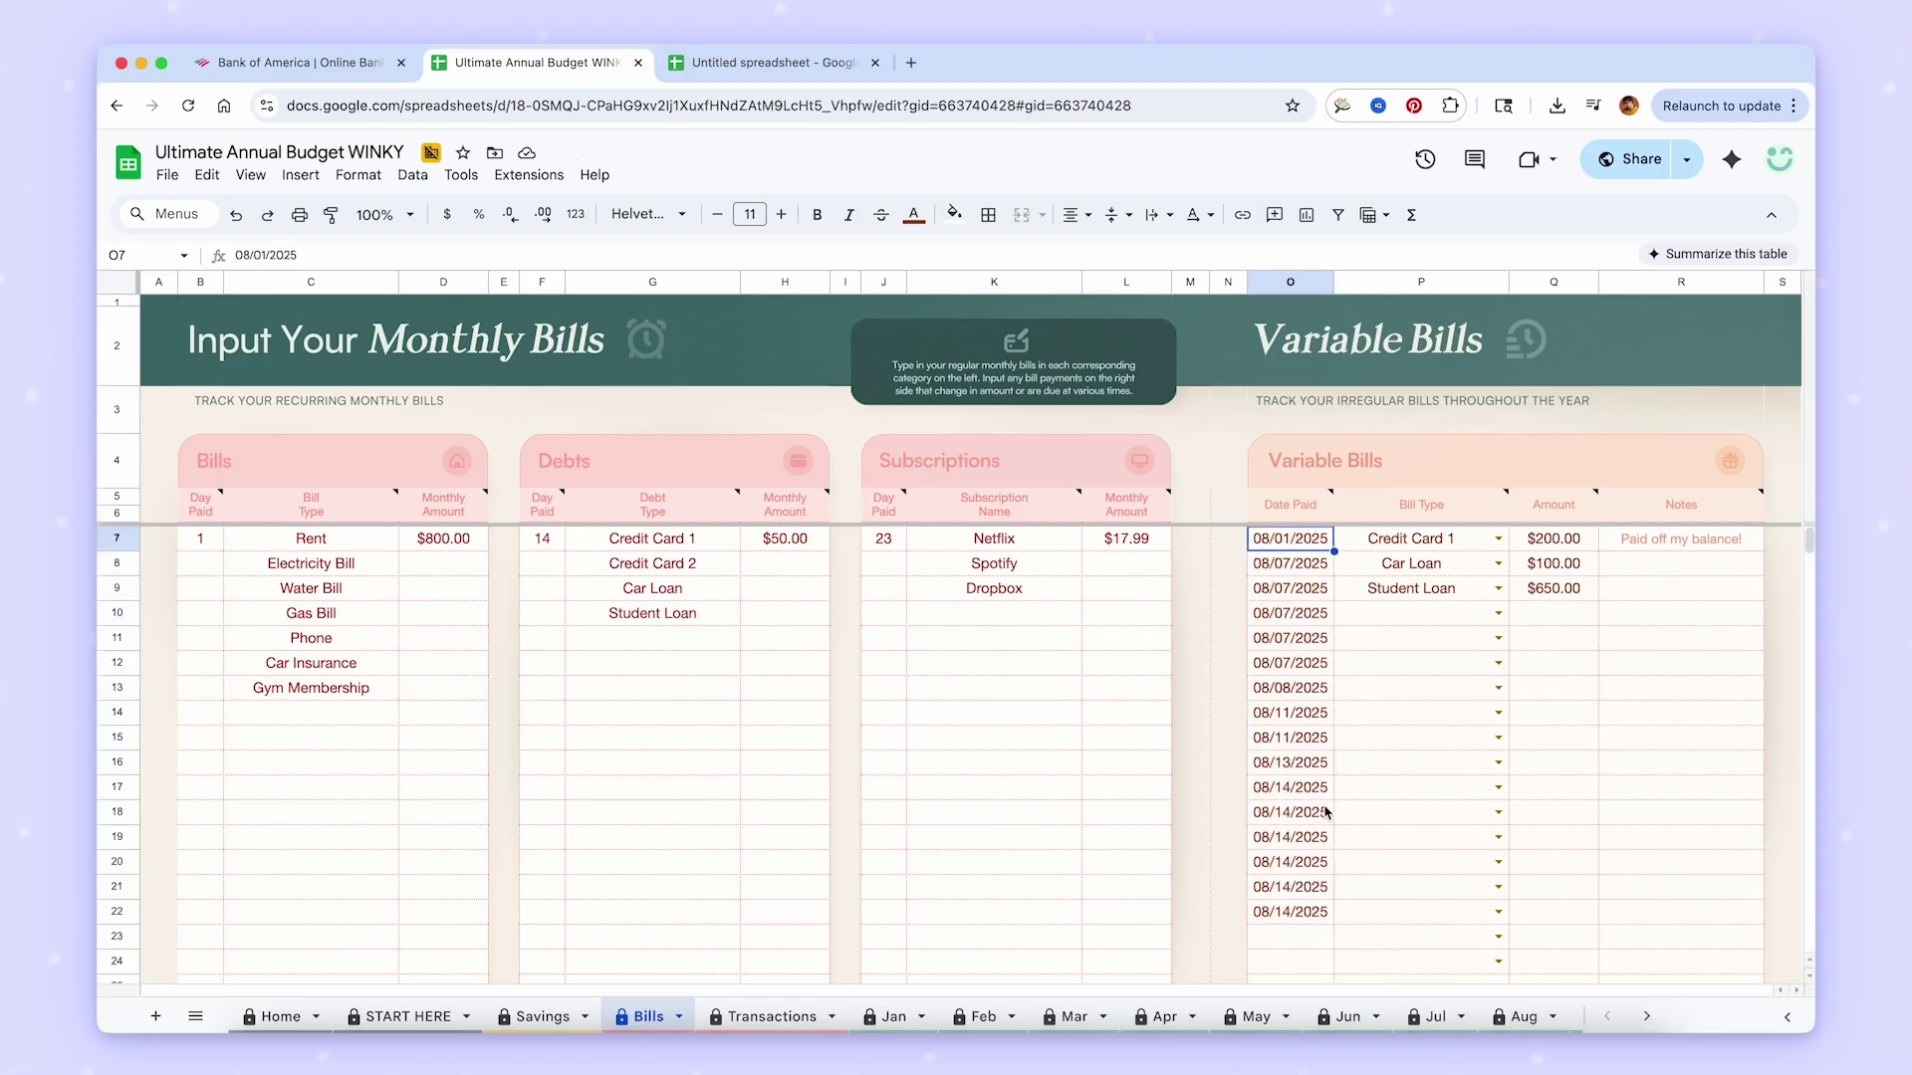
Copy the transaction descriptions in B9:B24 and paste them as values only into Variable Bills' Notes column from R7.
key(ctrl+Tab)
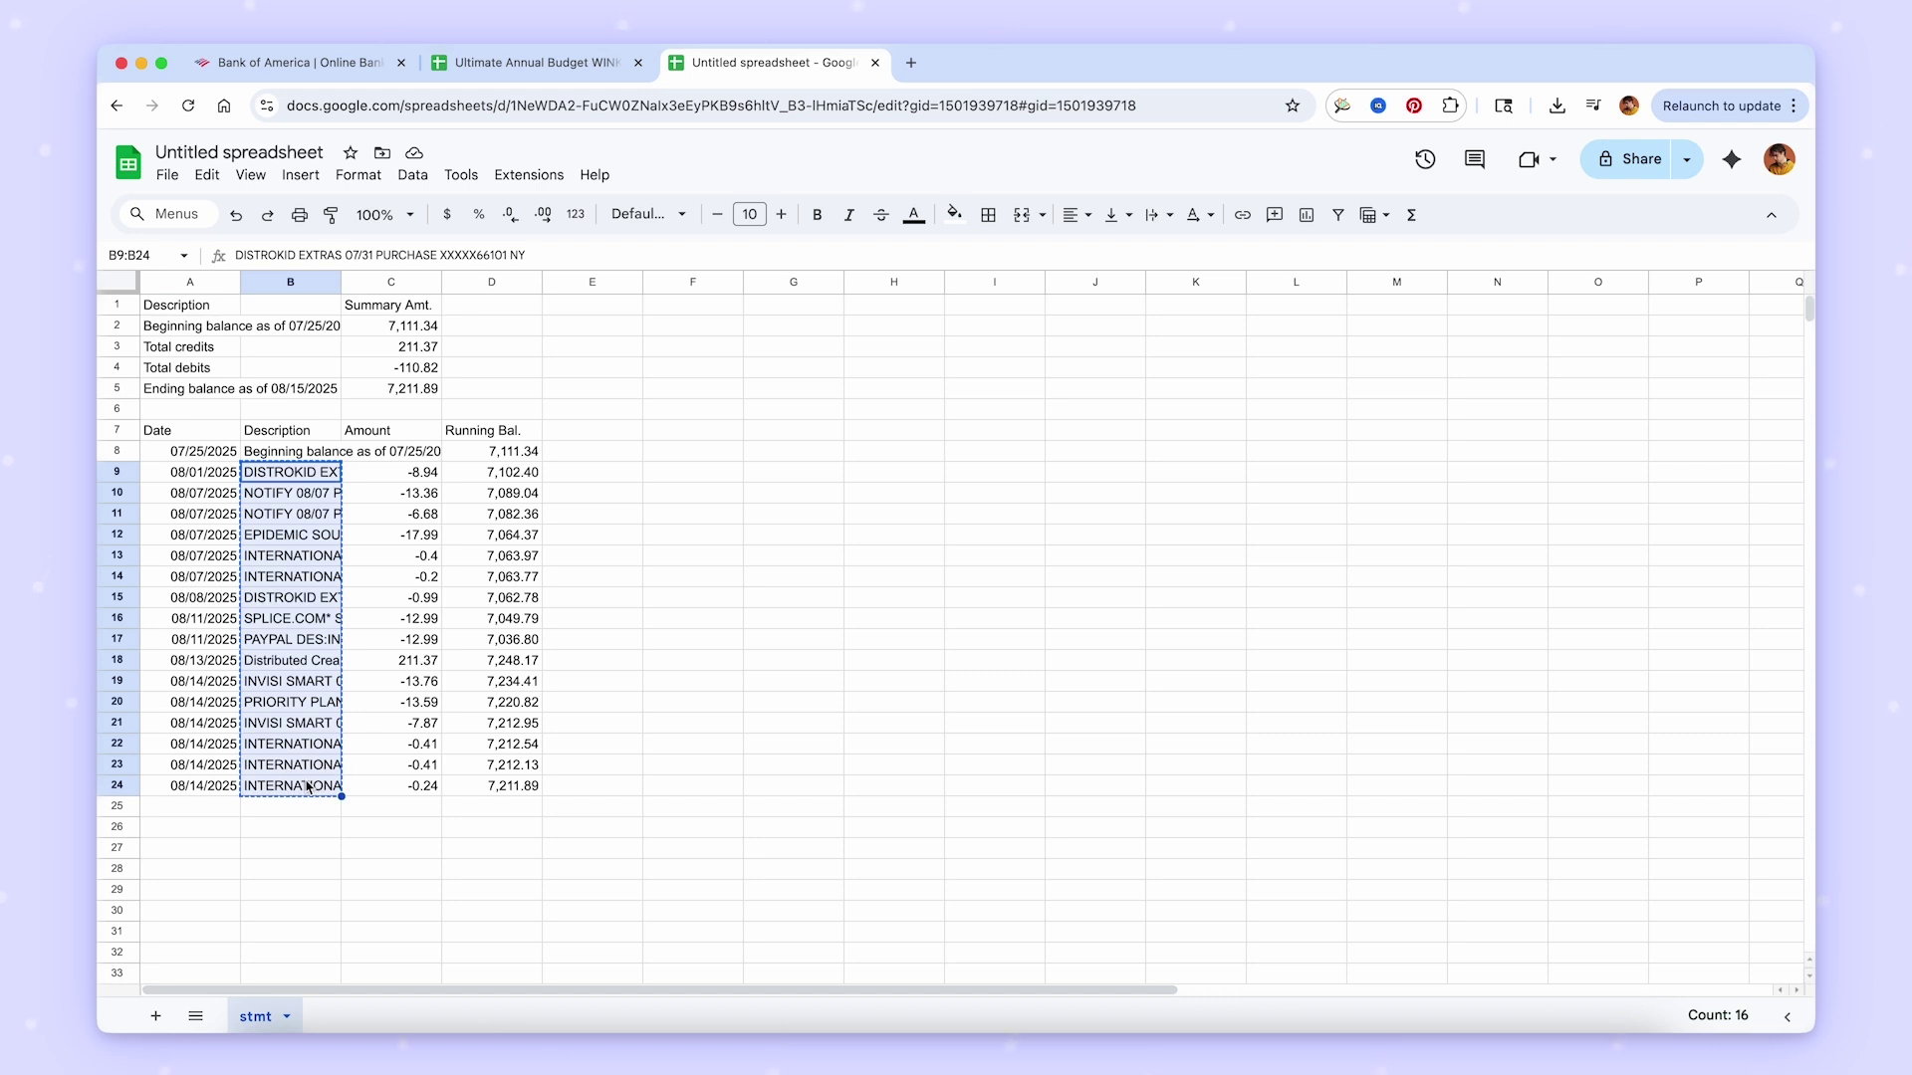
click(543, 63)
drag(1676, 547, 1661, 918)
key(ctrl+v)
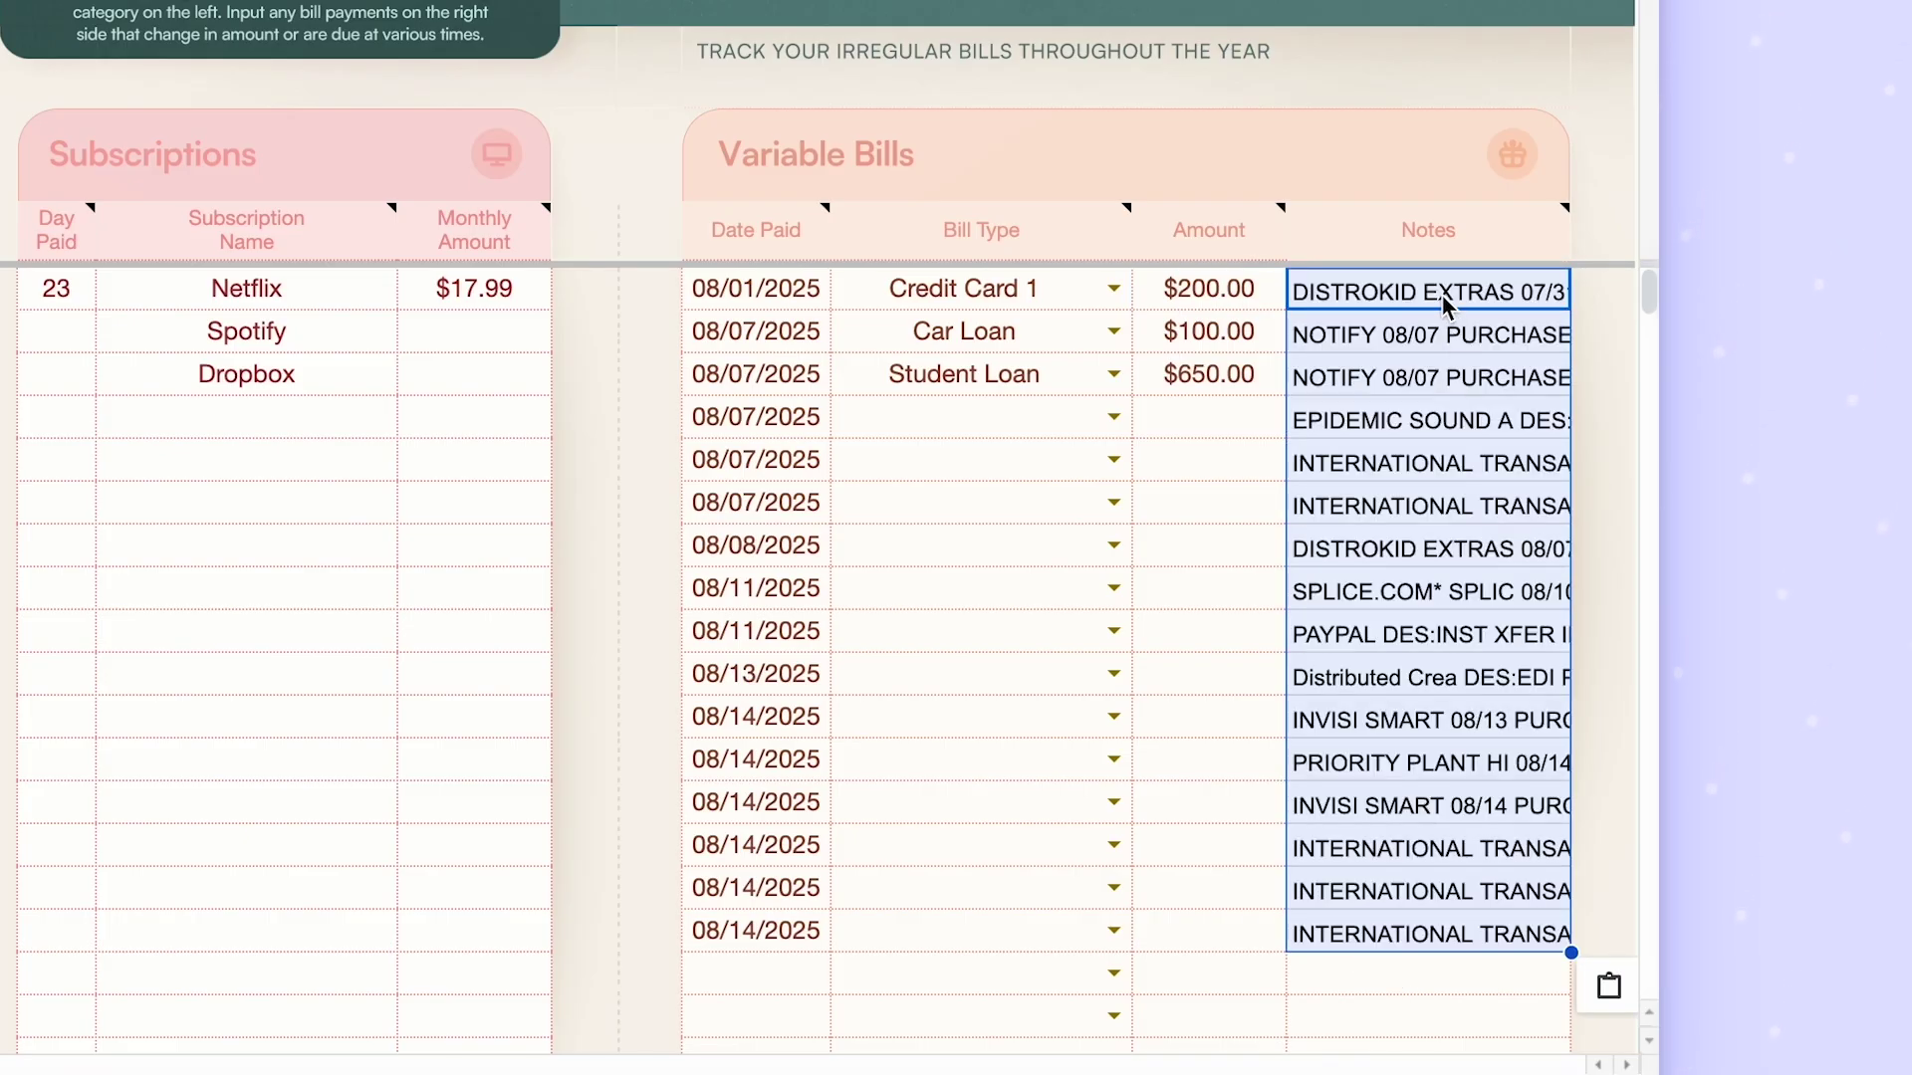
click(1609, 986)
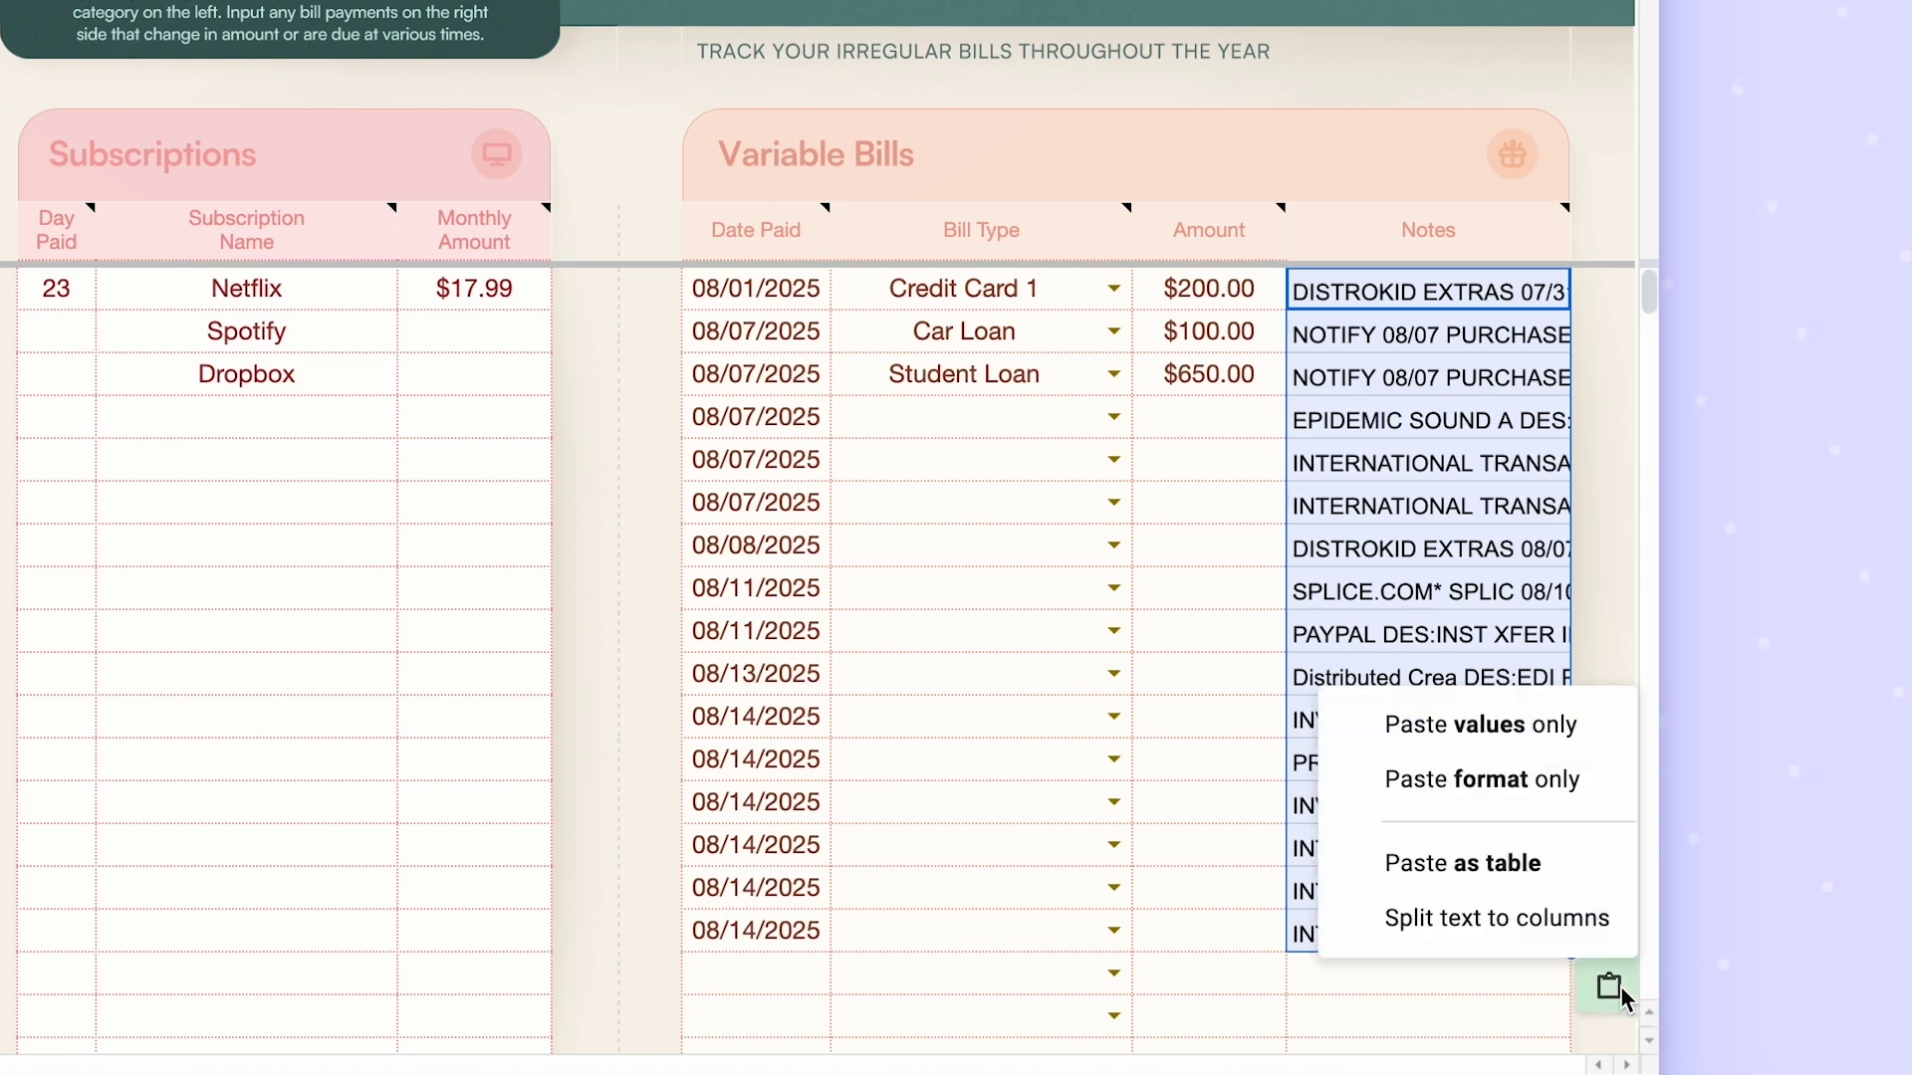
click(1525, 730)
click(1448, 301)
click(1452, 334)
click(1463, 382)
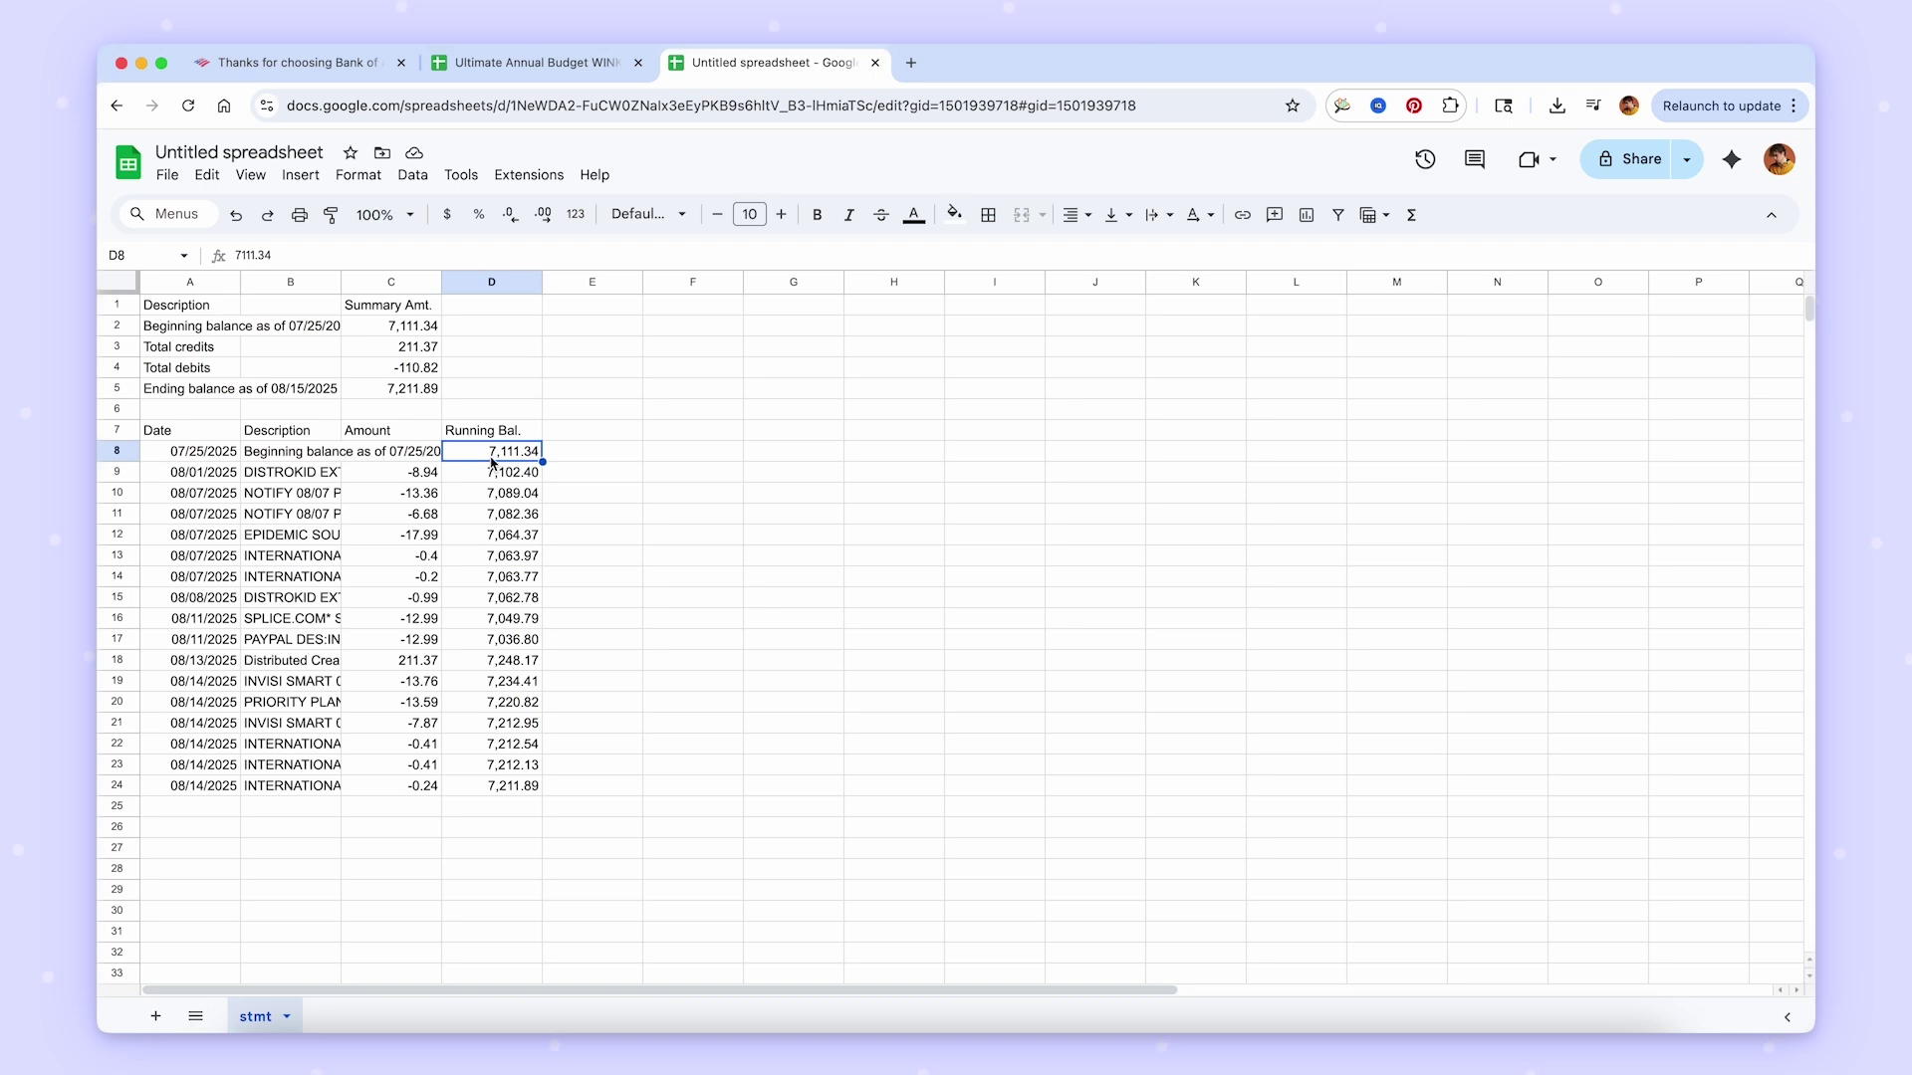
Reverse the sign of the amounts in C9:C24 by entering =C9*-1 in F9 and filling it through F24.
click(438, 474)
shift+click(422, 786)
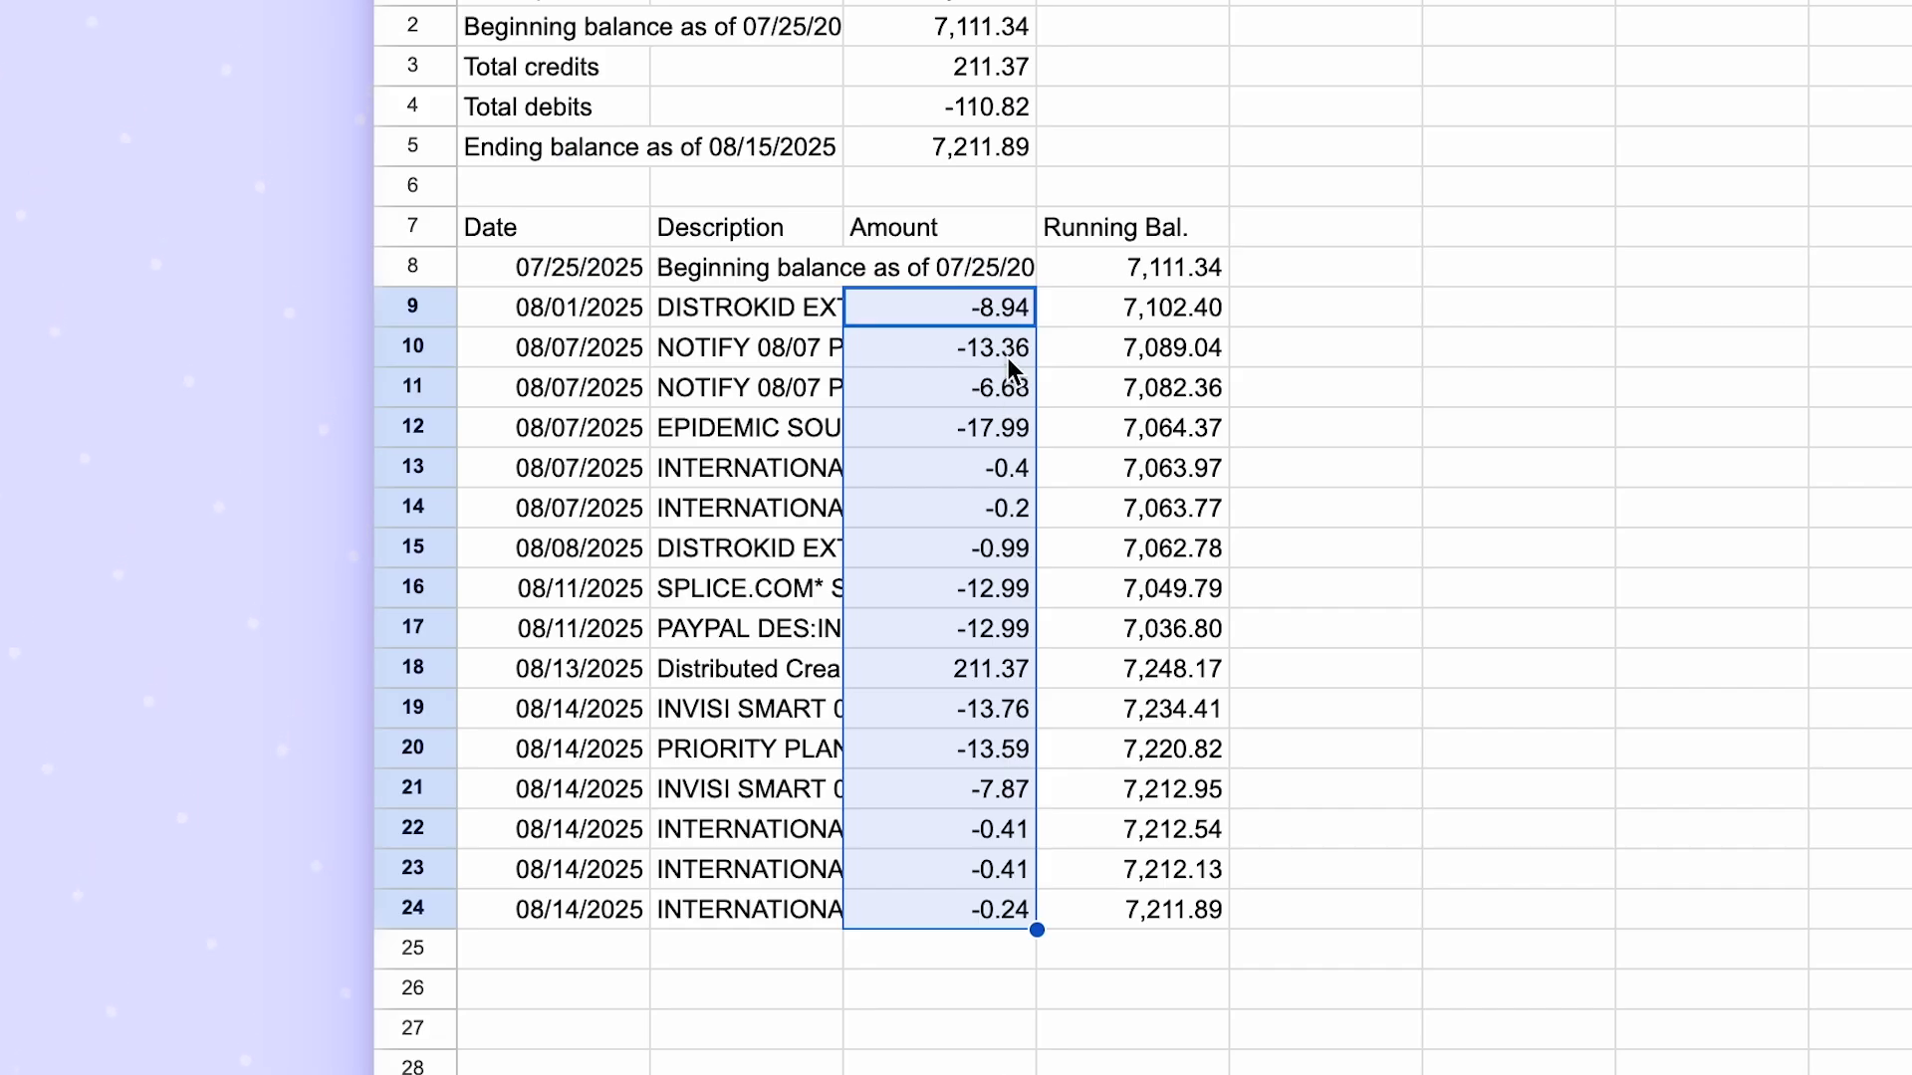
click(1533, 311)
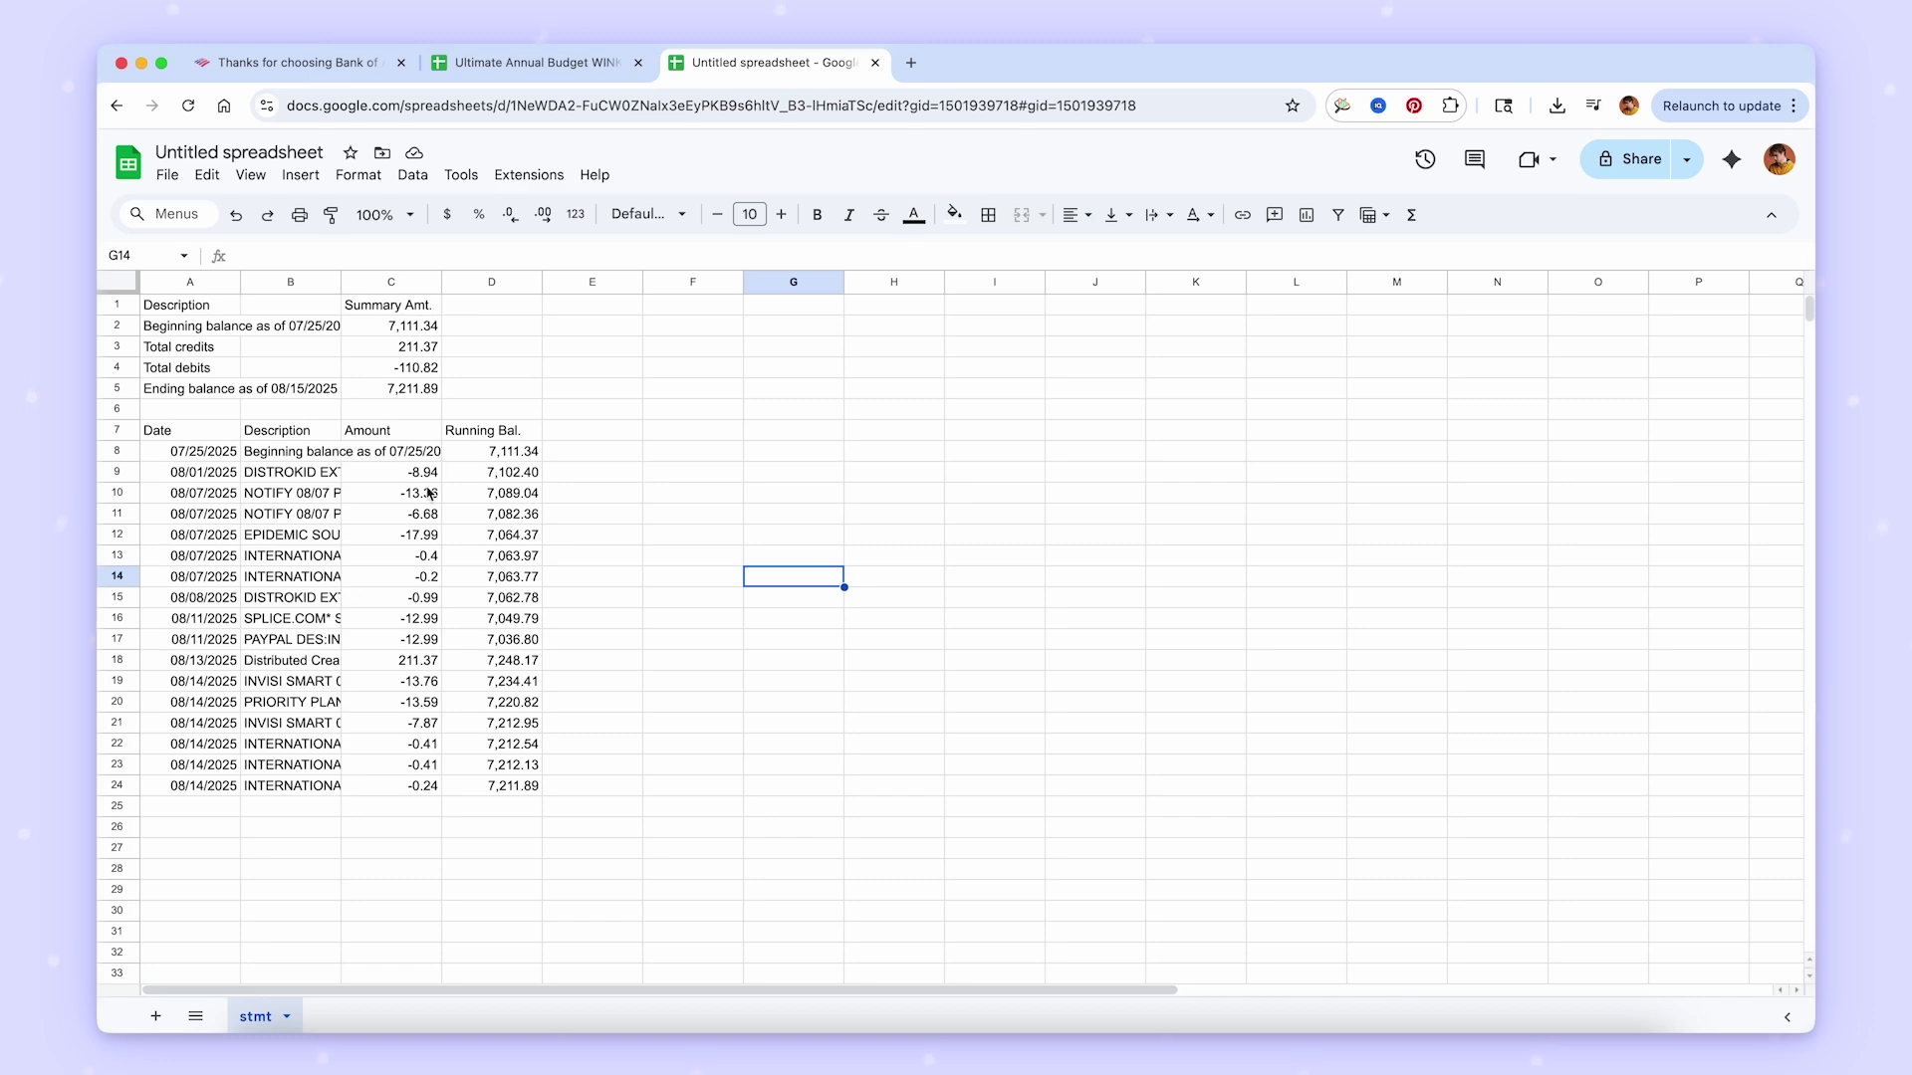
click(697, 474)
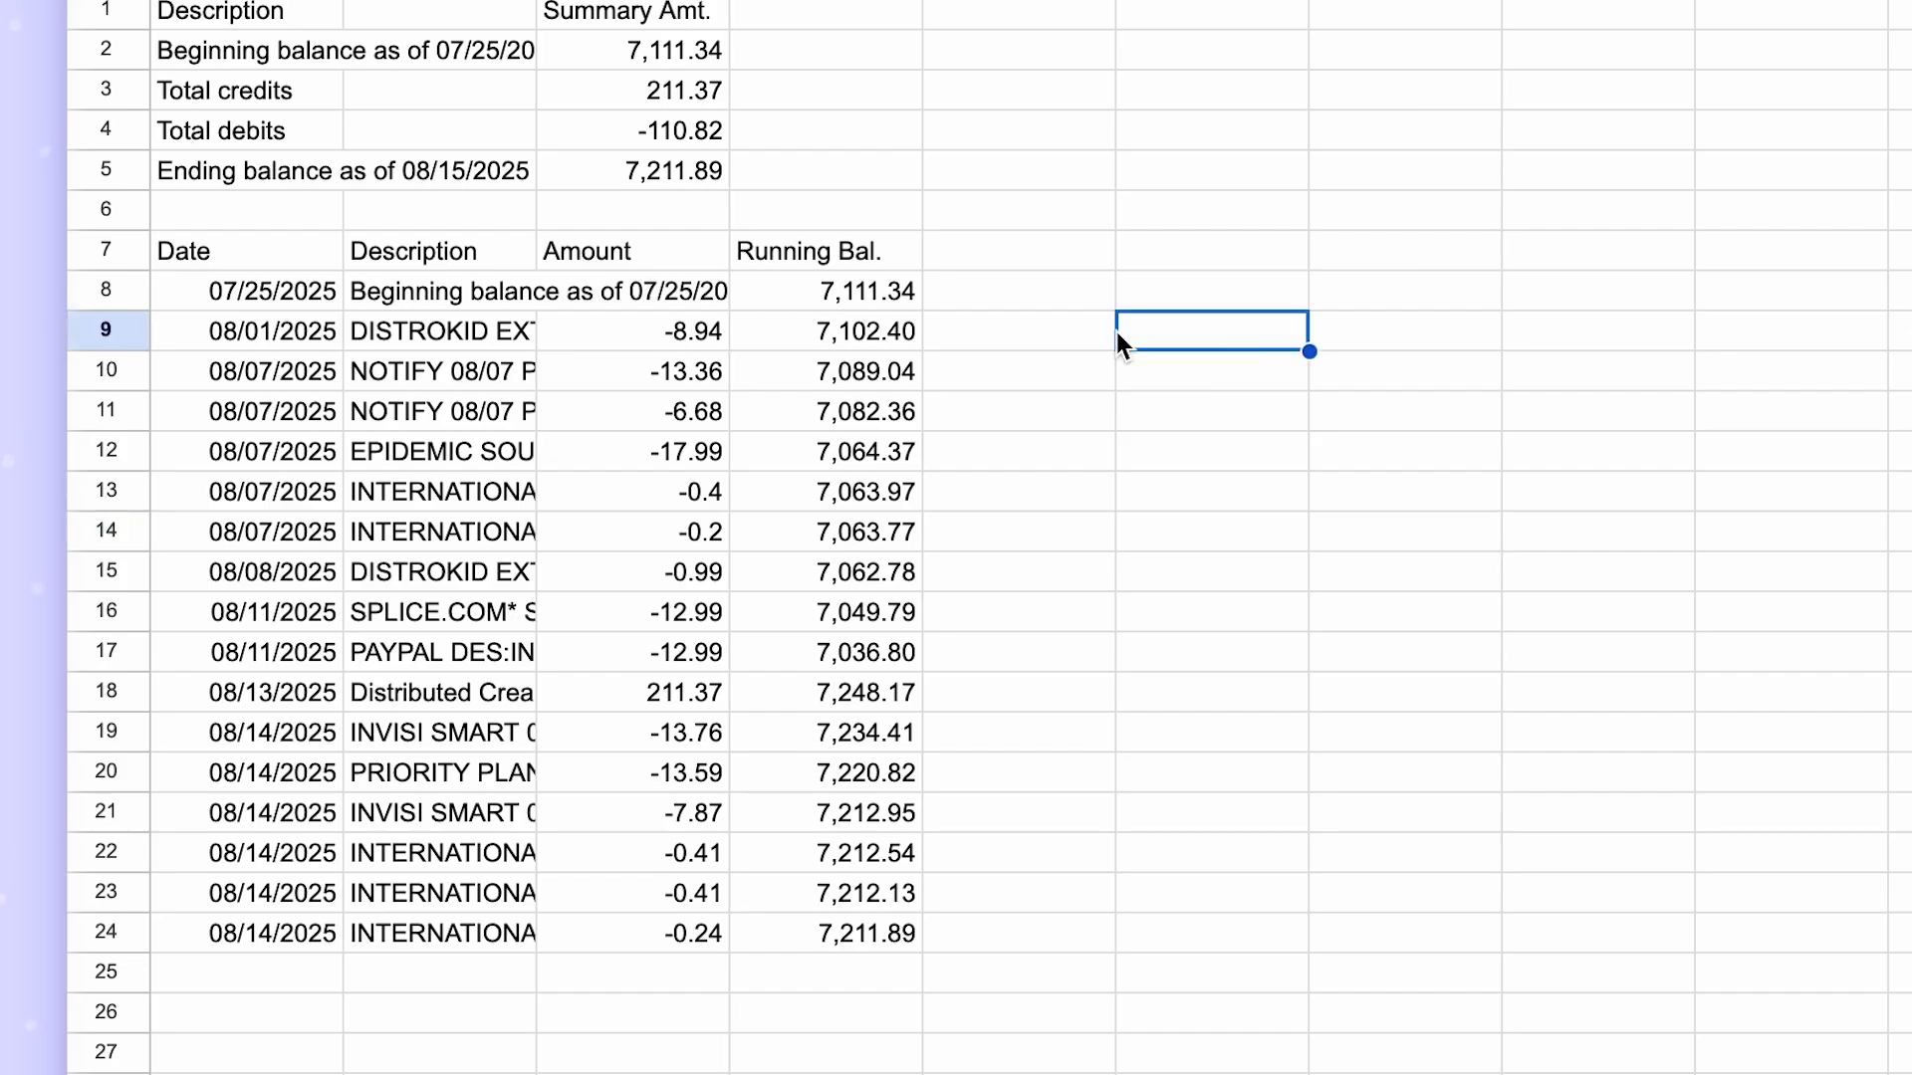
text(=)
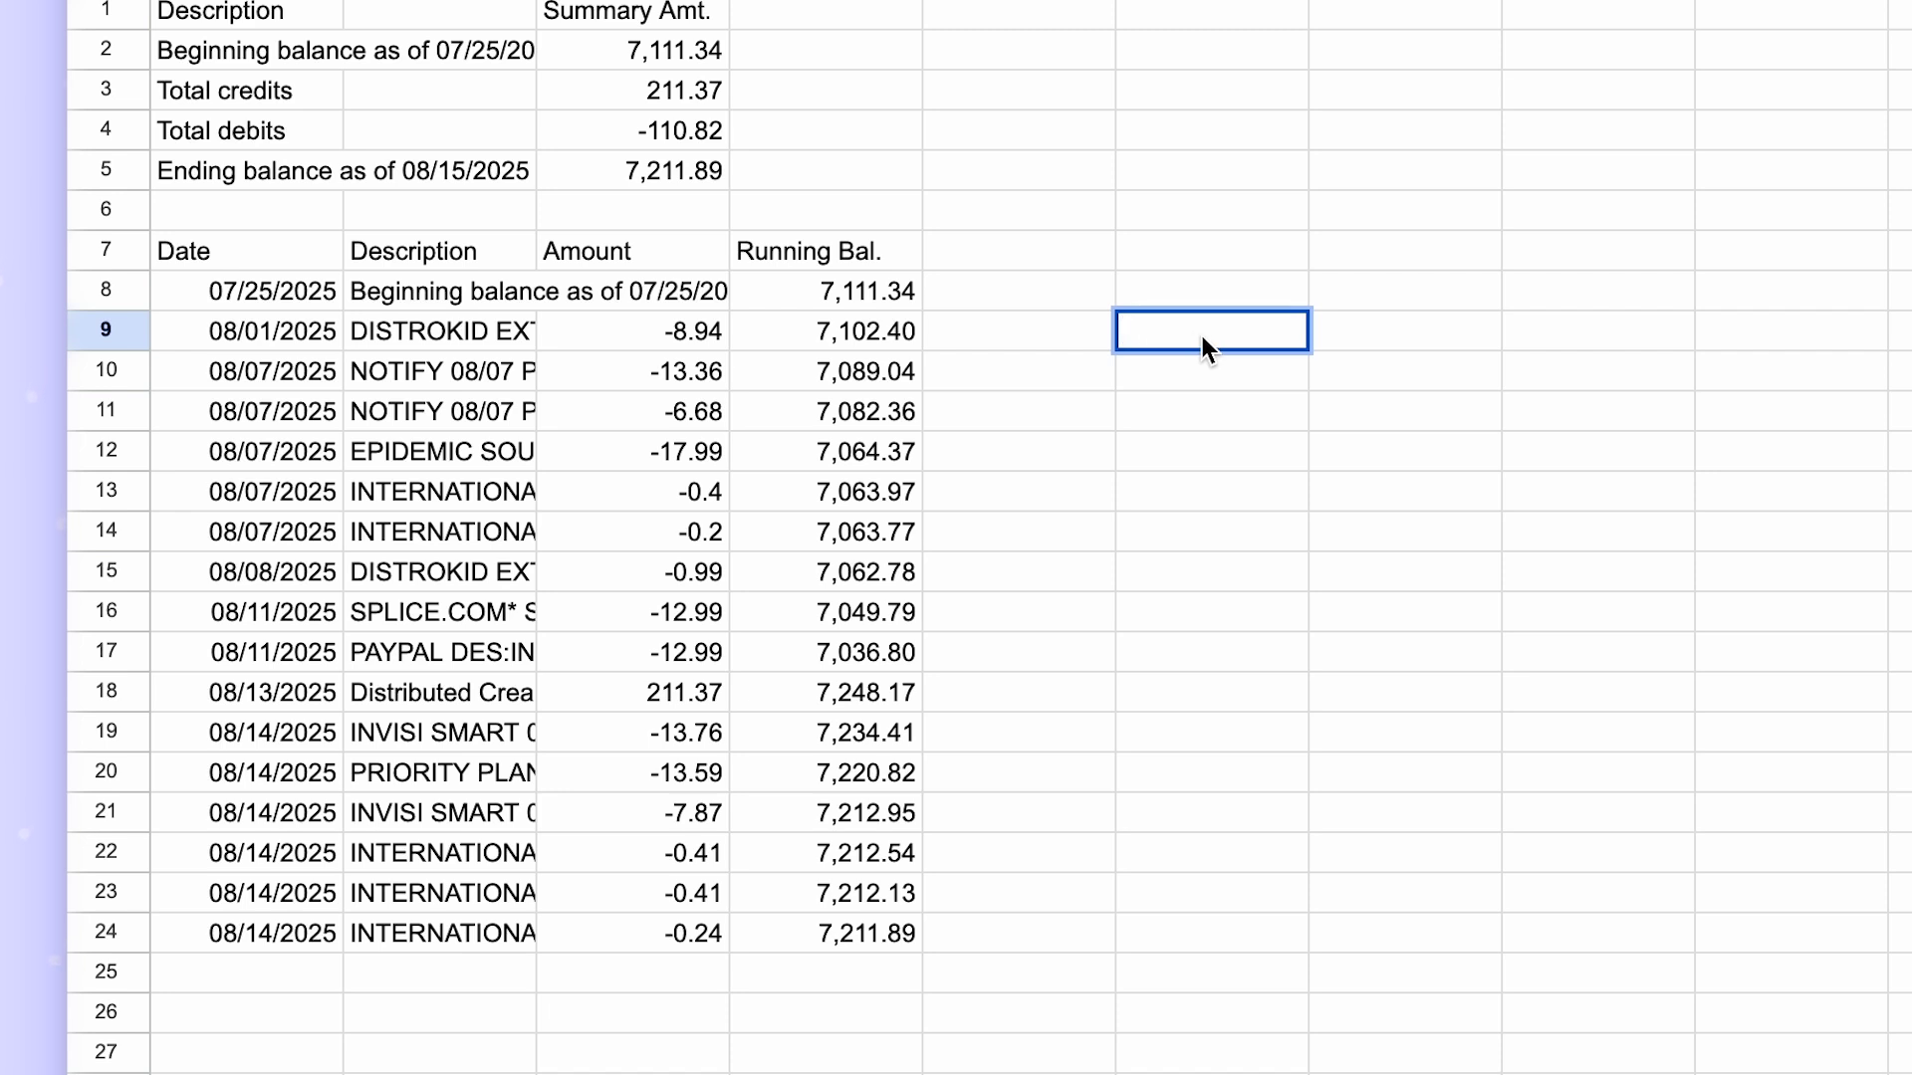
click(703, 331)
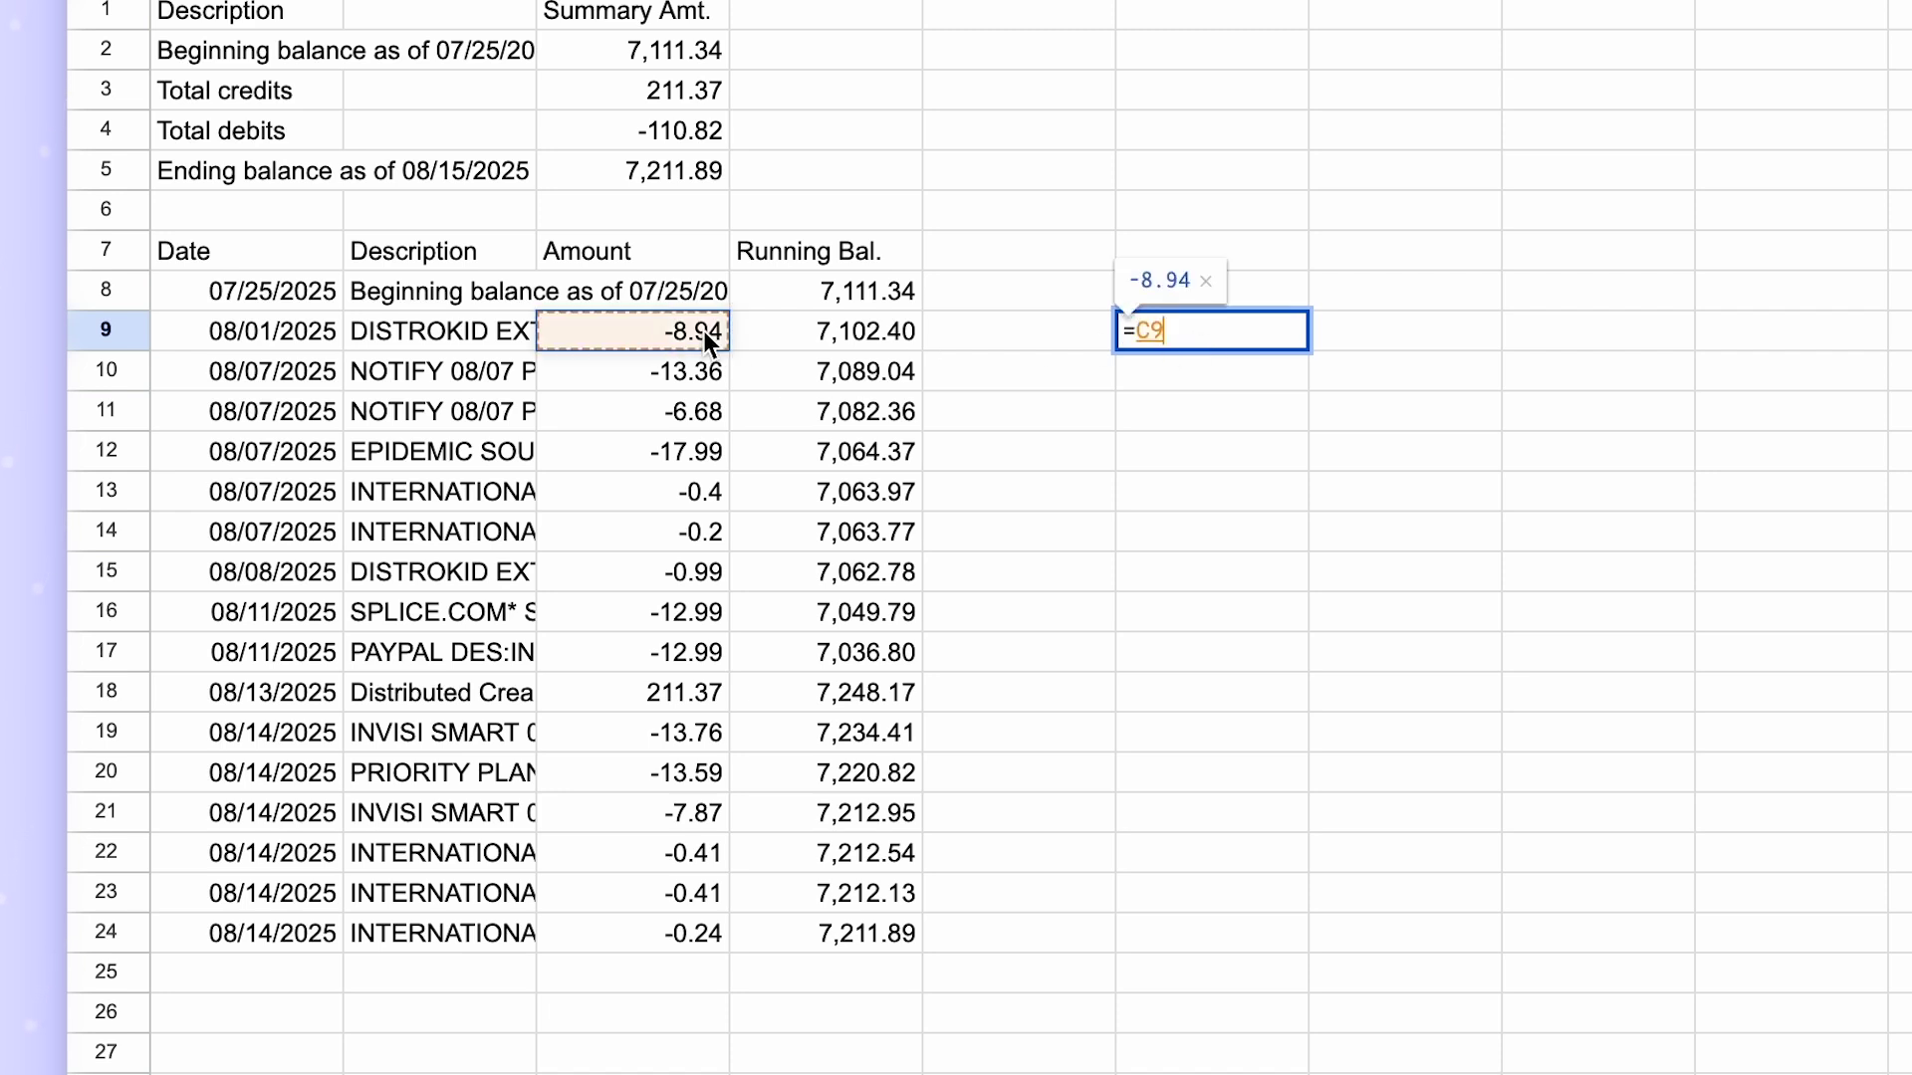
text(*-1)
key(Return)
key(Up)
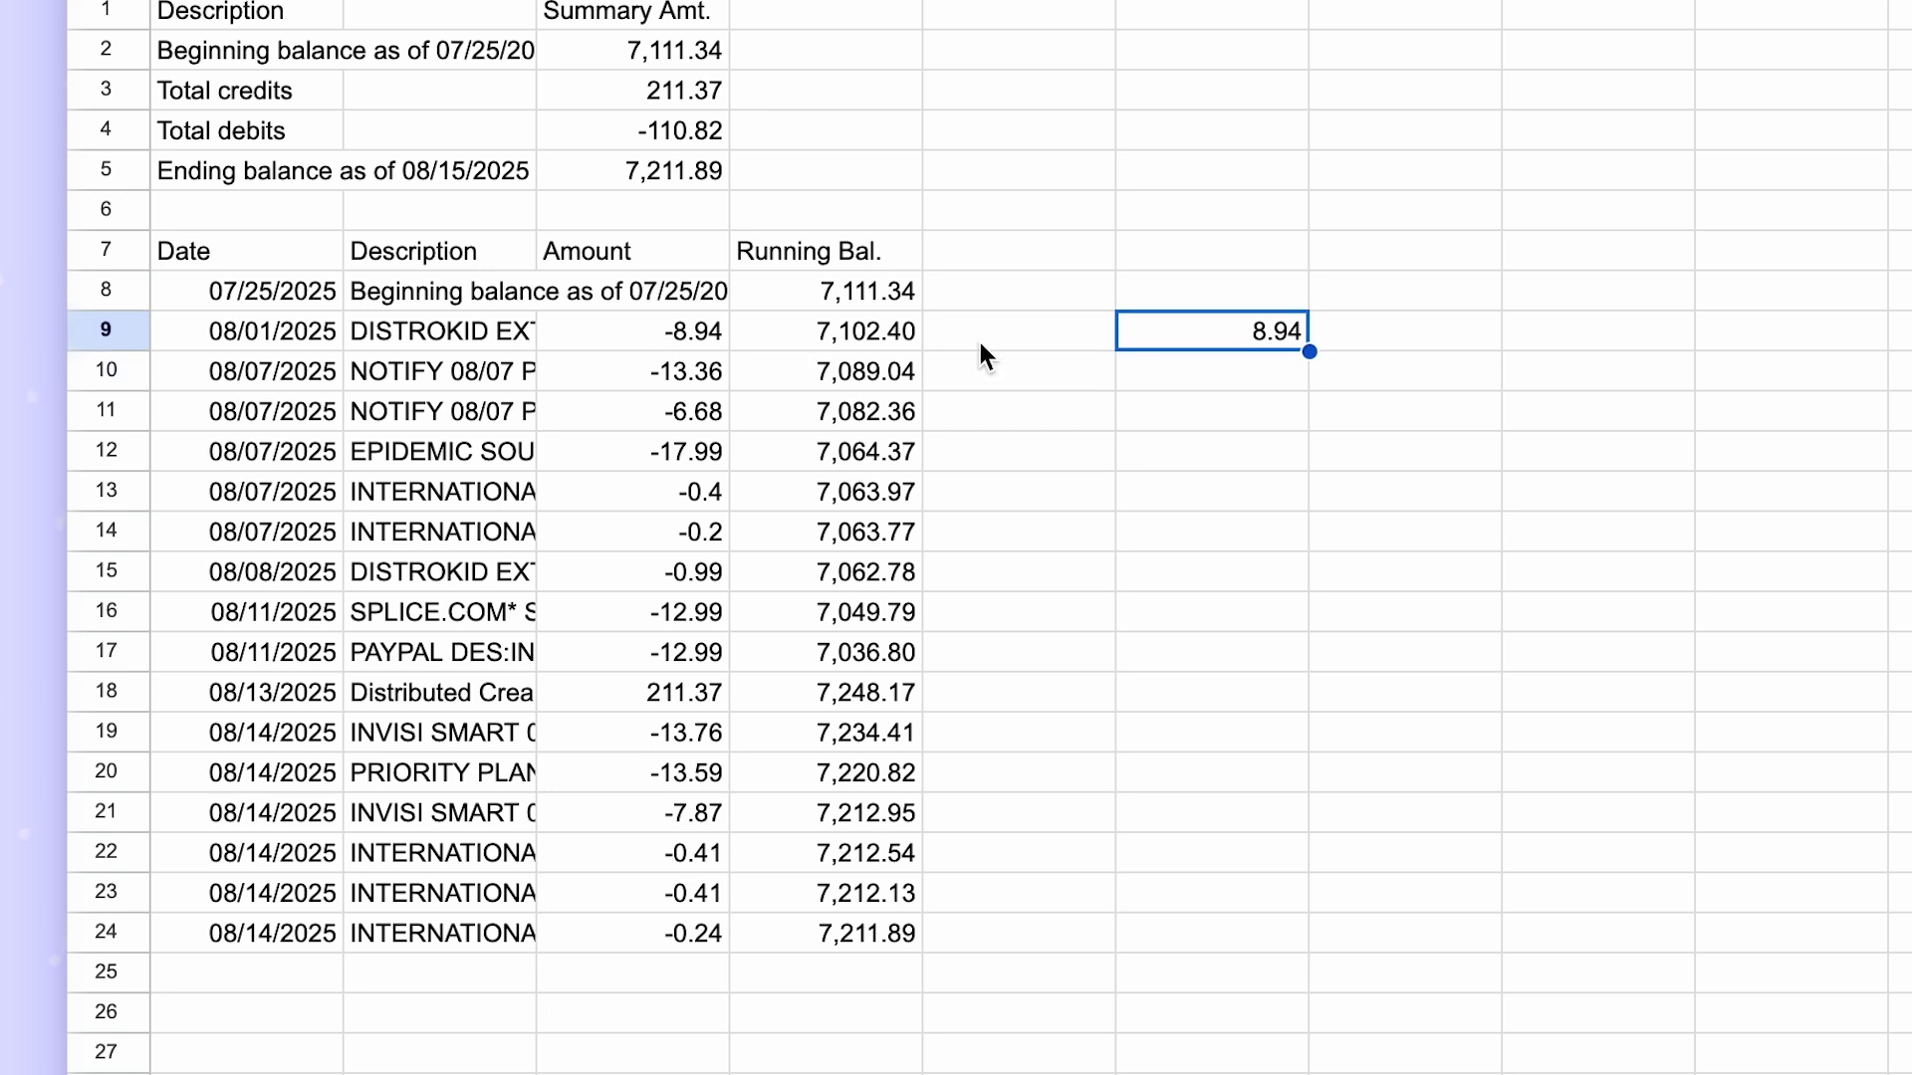
drag(1311, 351, 1292, 942)
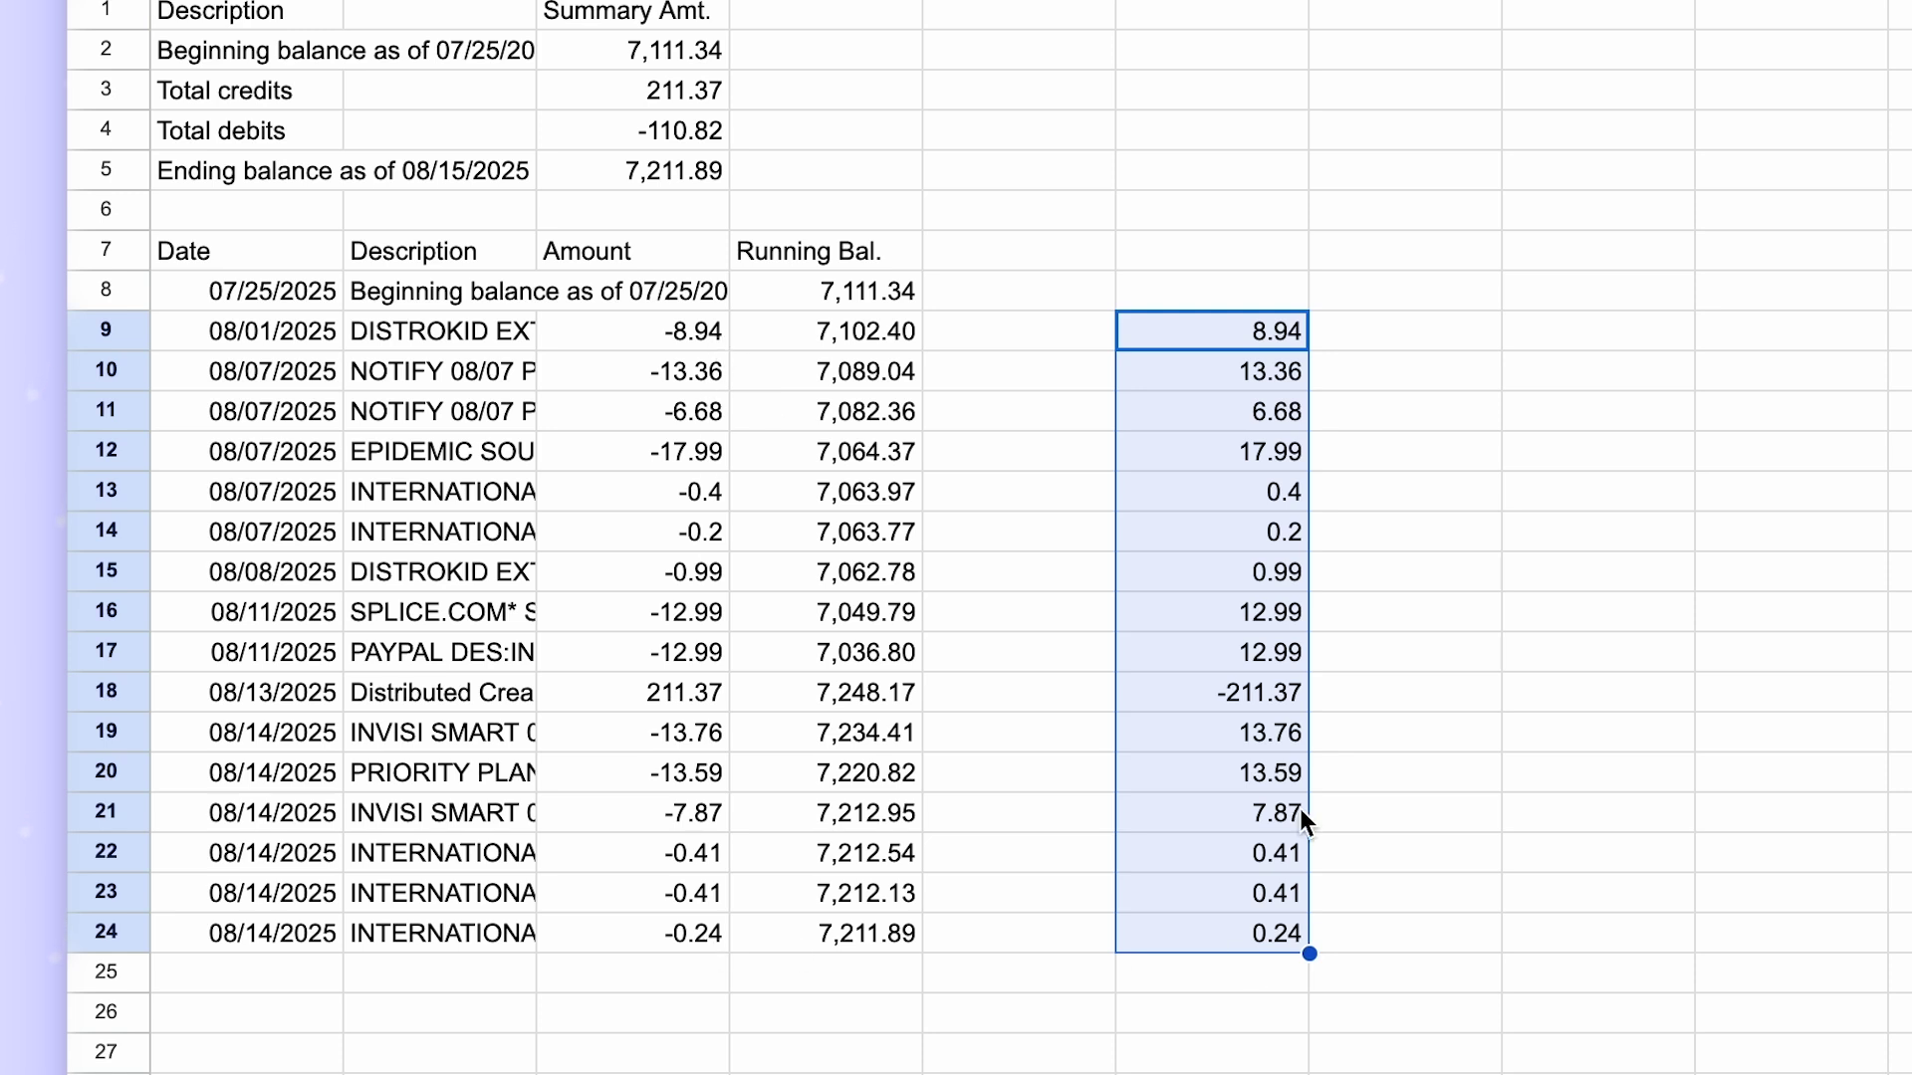
click(1344, 488)
Copy the reversed amounts in F9:F24 and paste them as values only into Variable Bills' Amount column from Q7.
drag(1245, 330, 1276, 824)
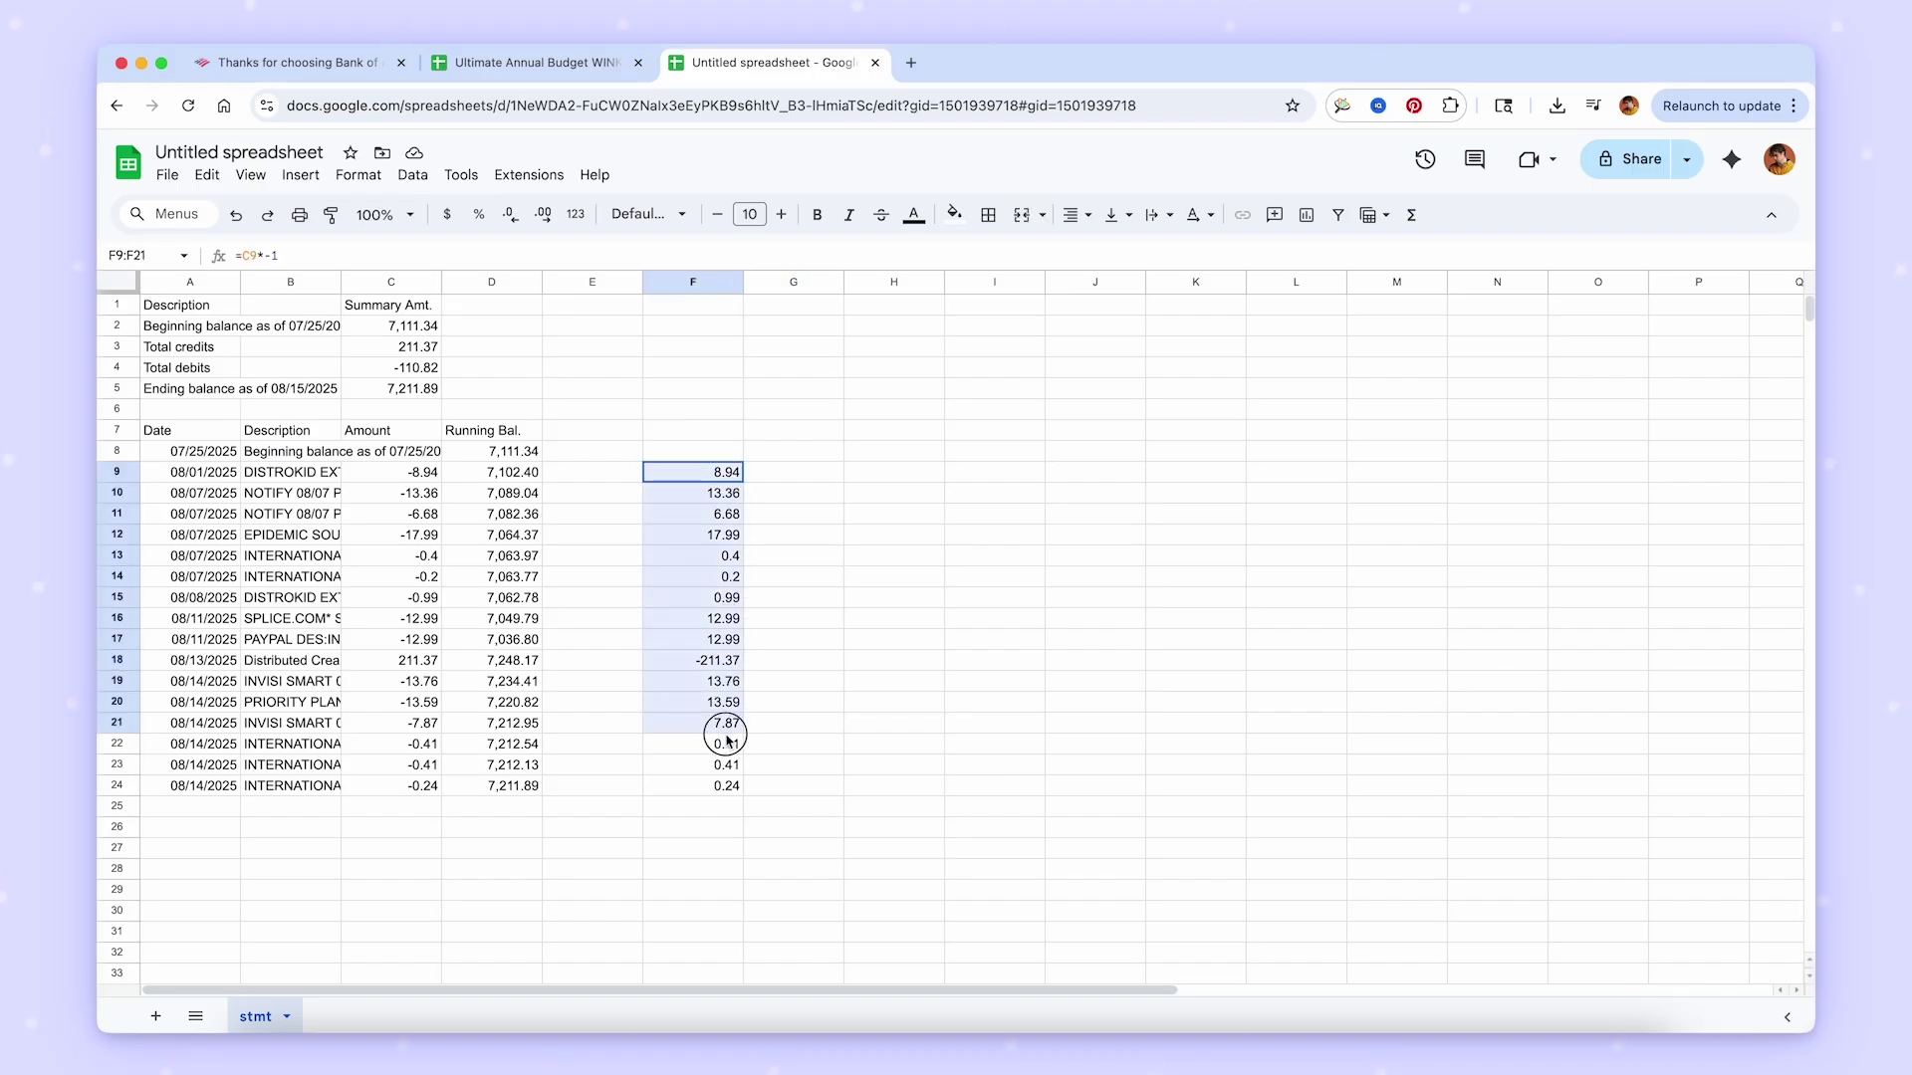
drag(727, 740, 728, 787)
click(538, 62)
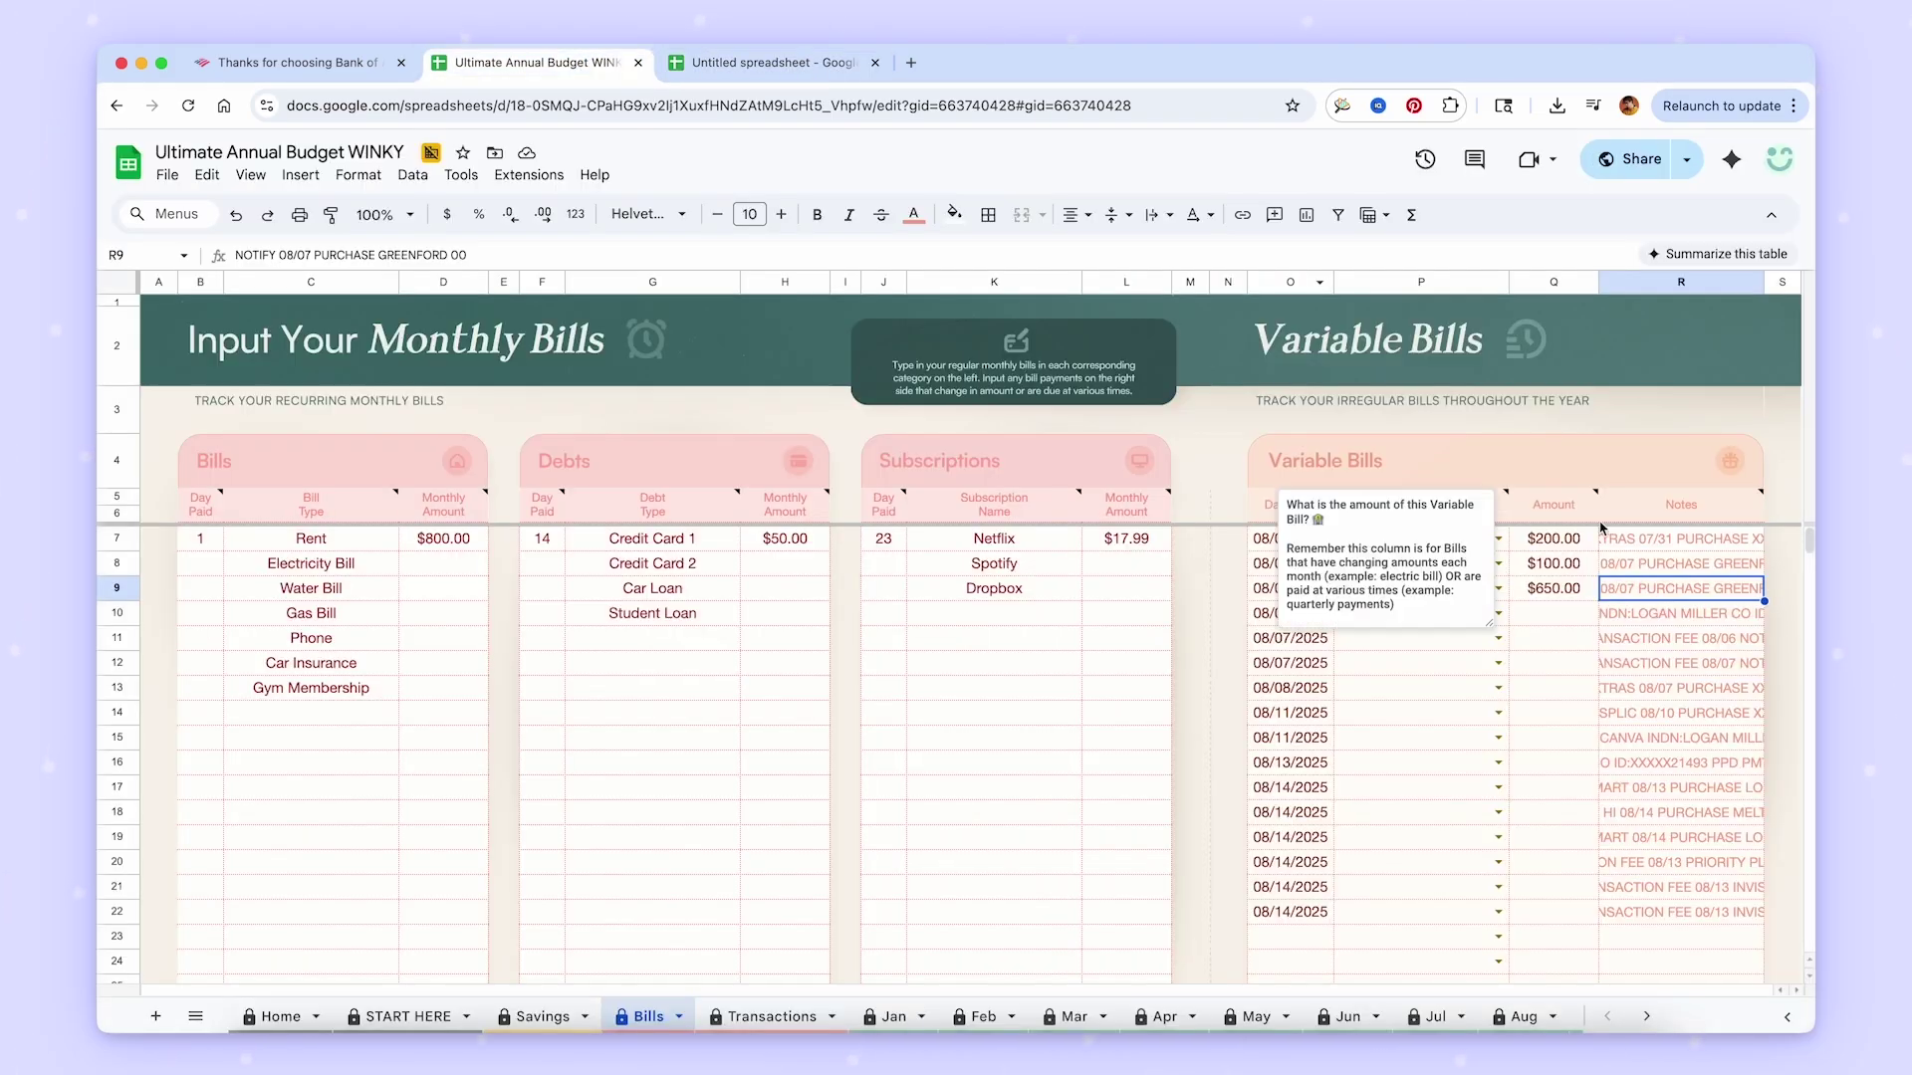
drag(1554, 538, 1559, 911)
text($0.00 $0.00 $0.00 $0.00 $0.00 $0.00 $0.00 $0.00 $0.00 $0.00 $0.00 $0.00 $0.00 $0.00 $0.00 $0.00)
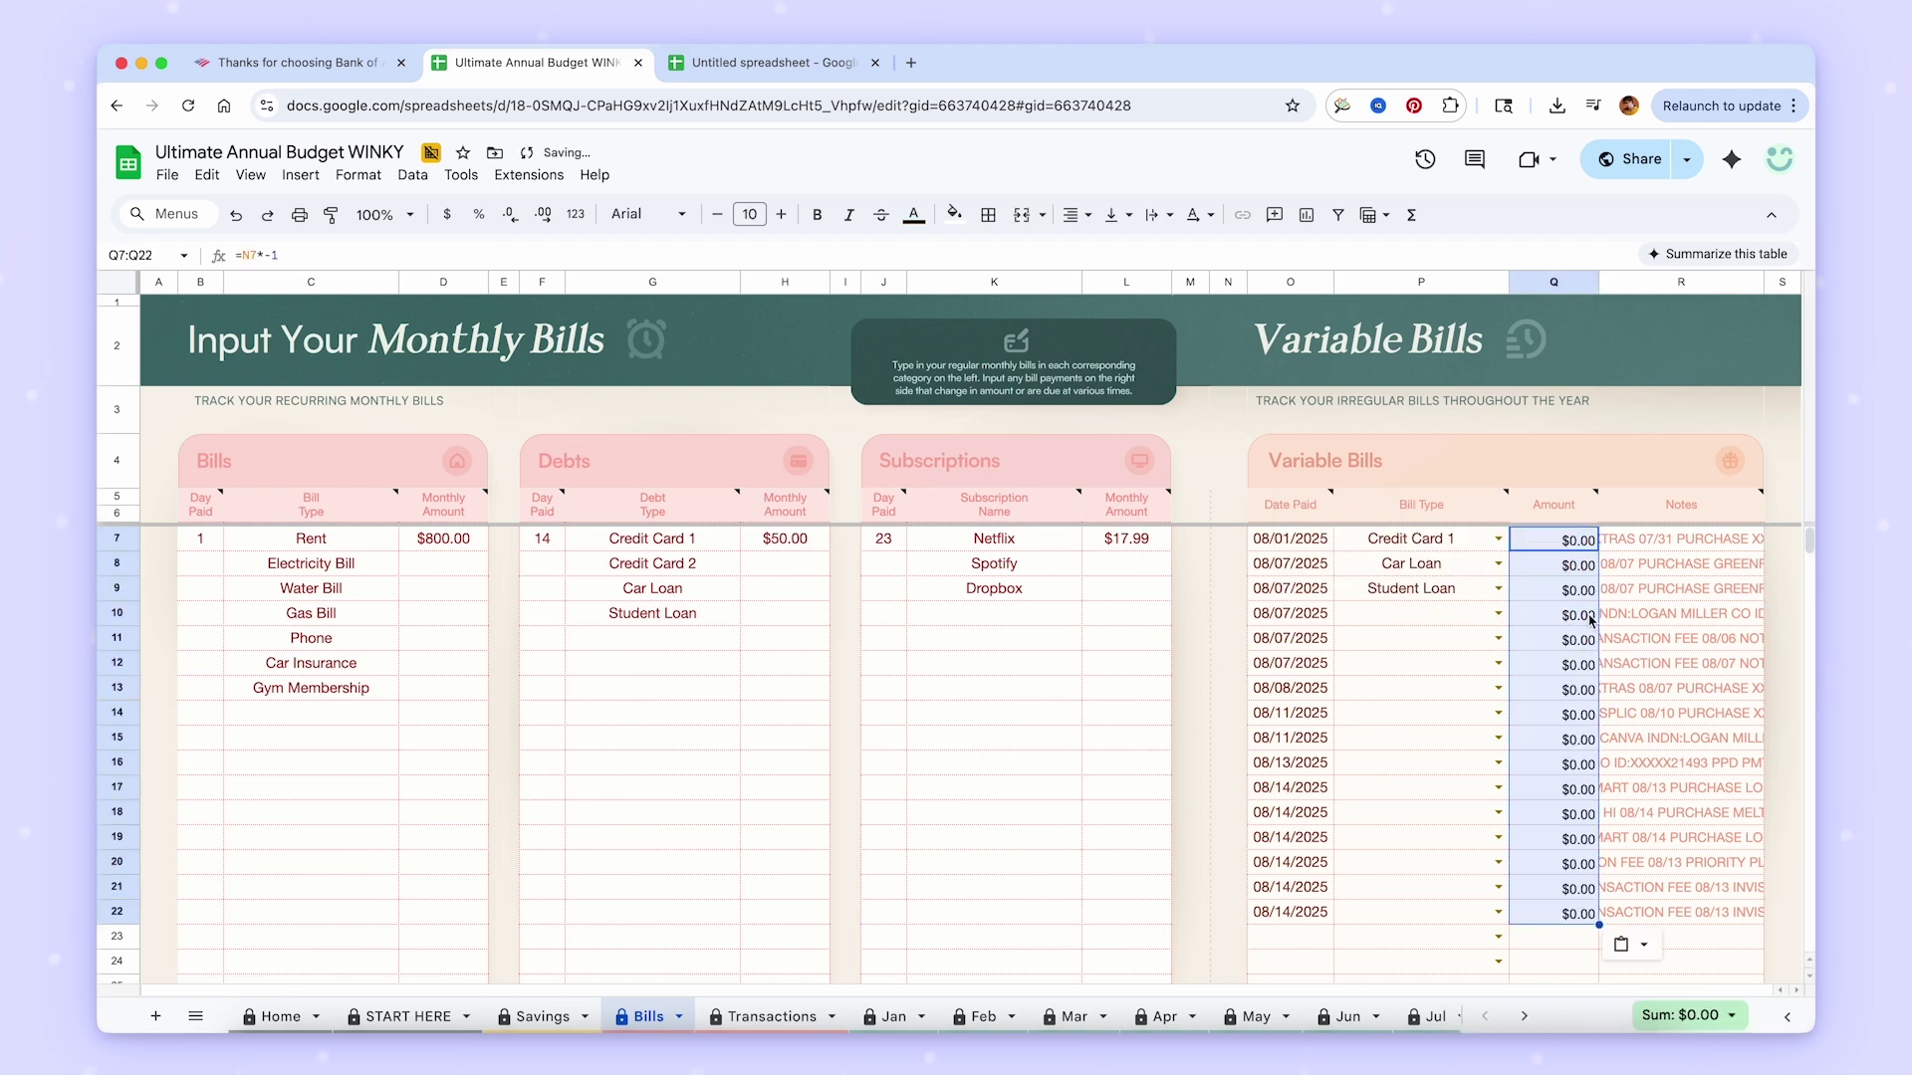
click(1621, 945)
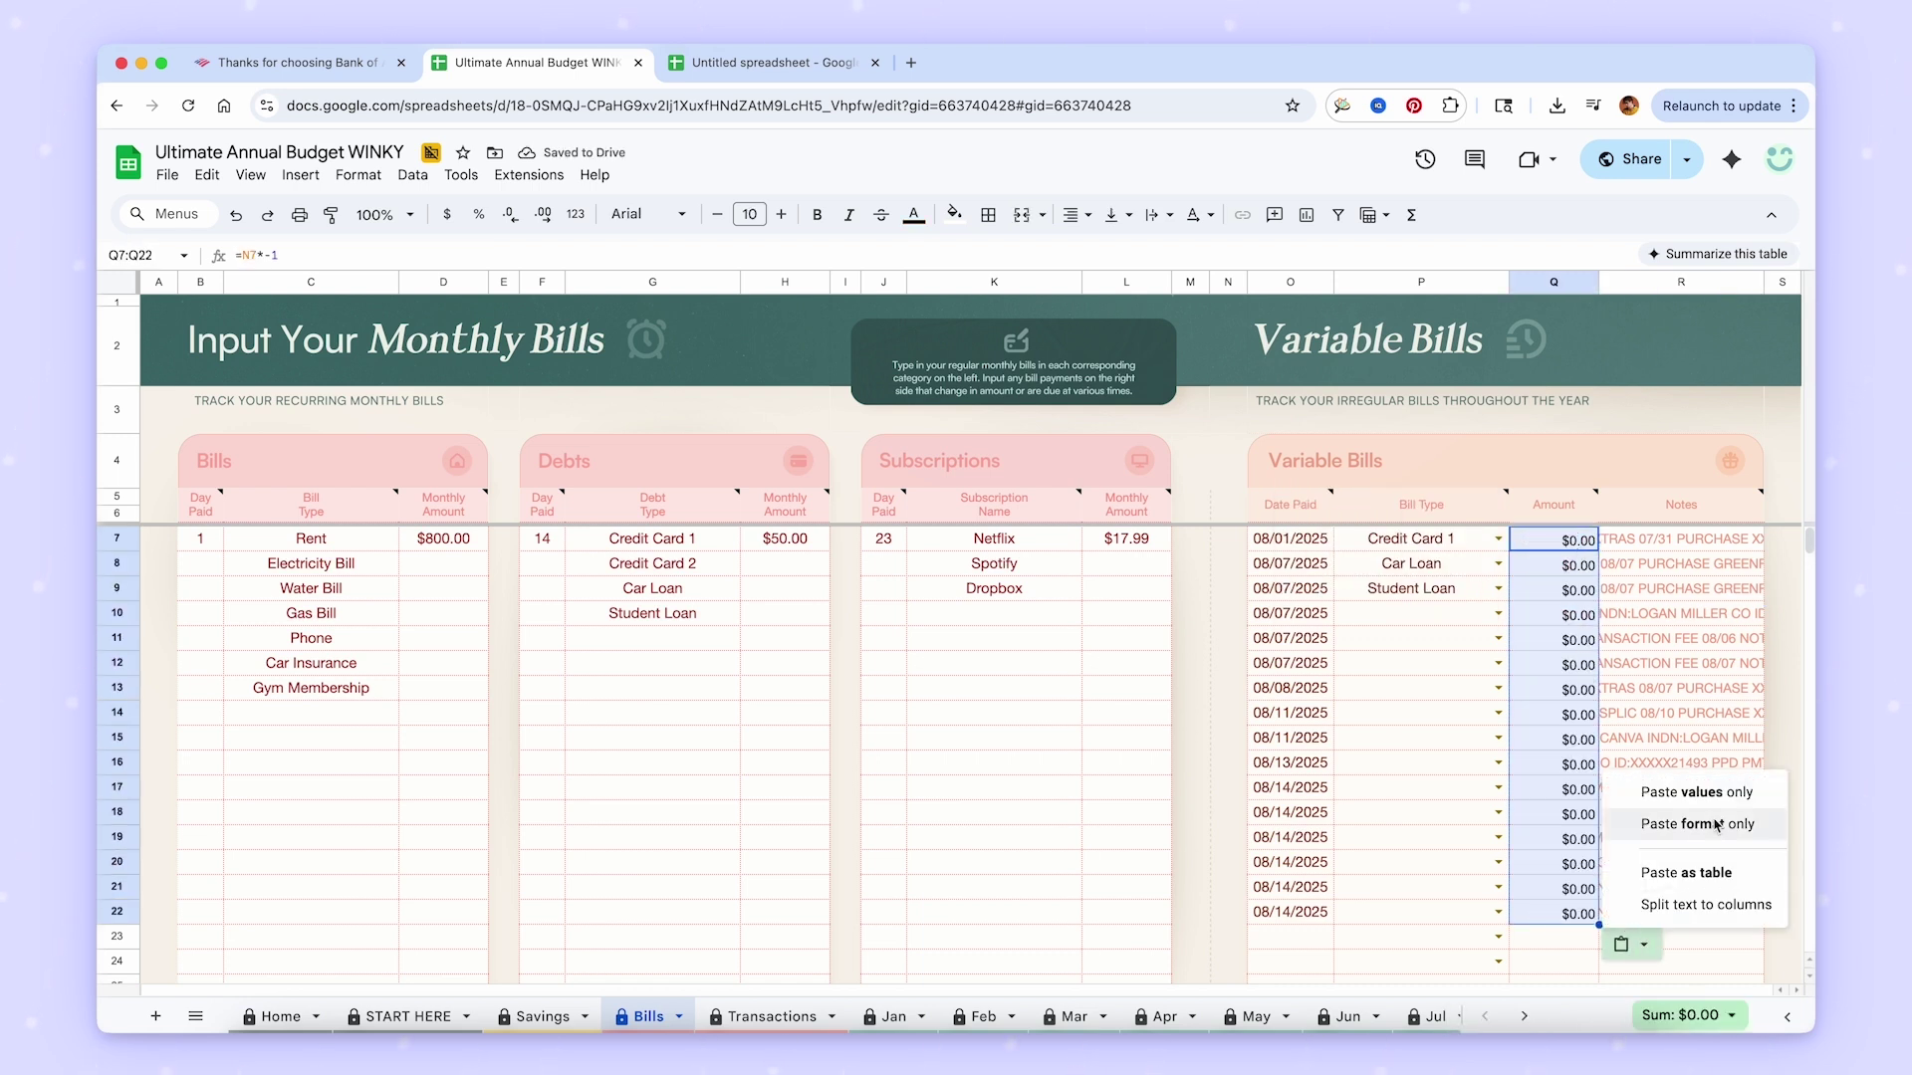
click(1729, 794)
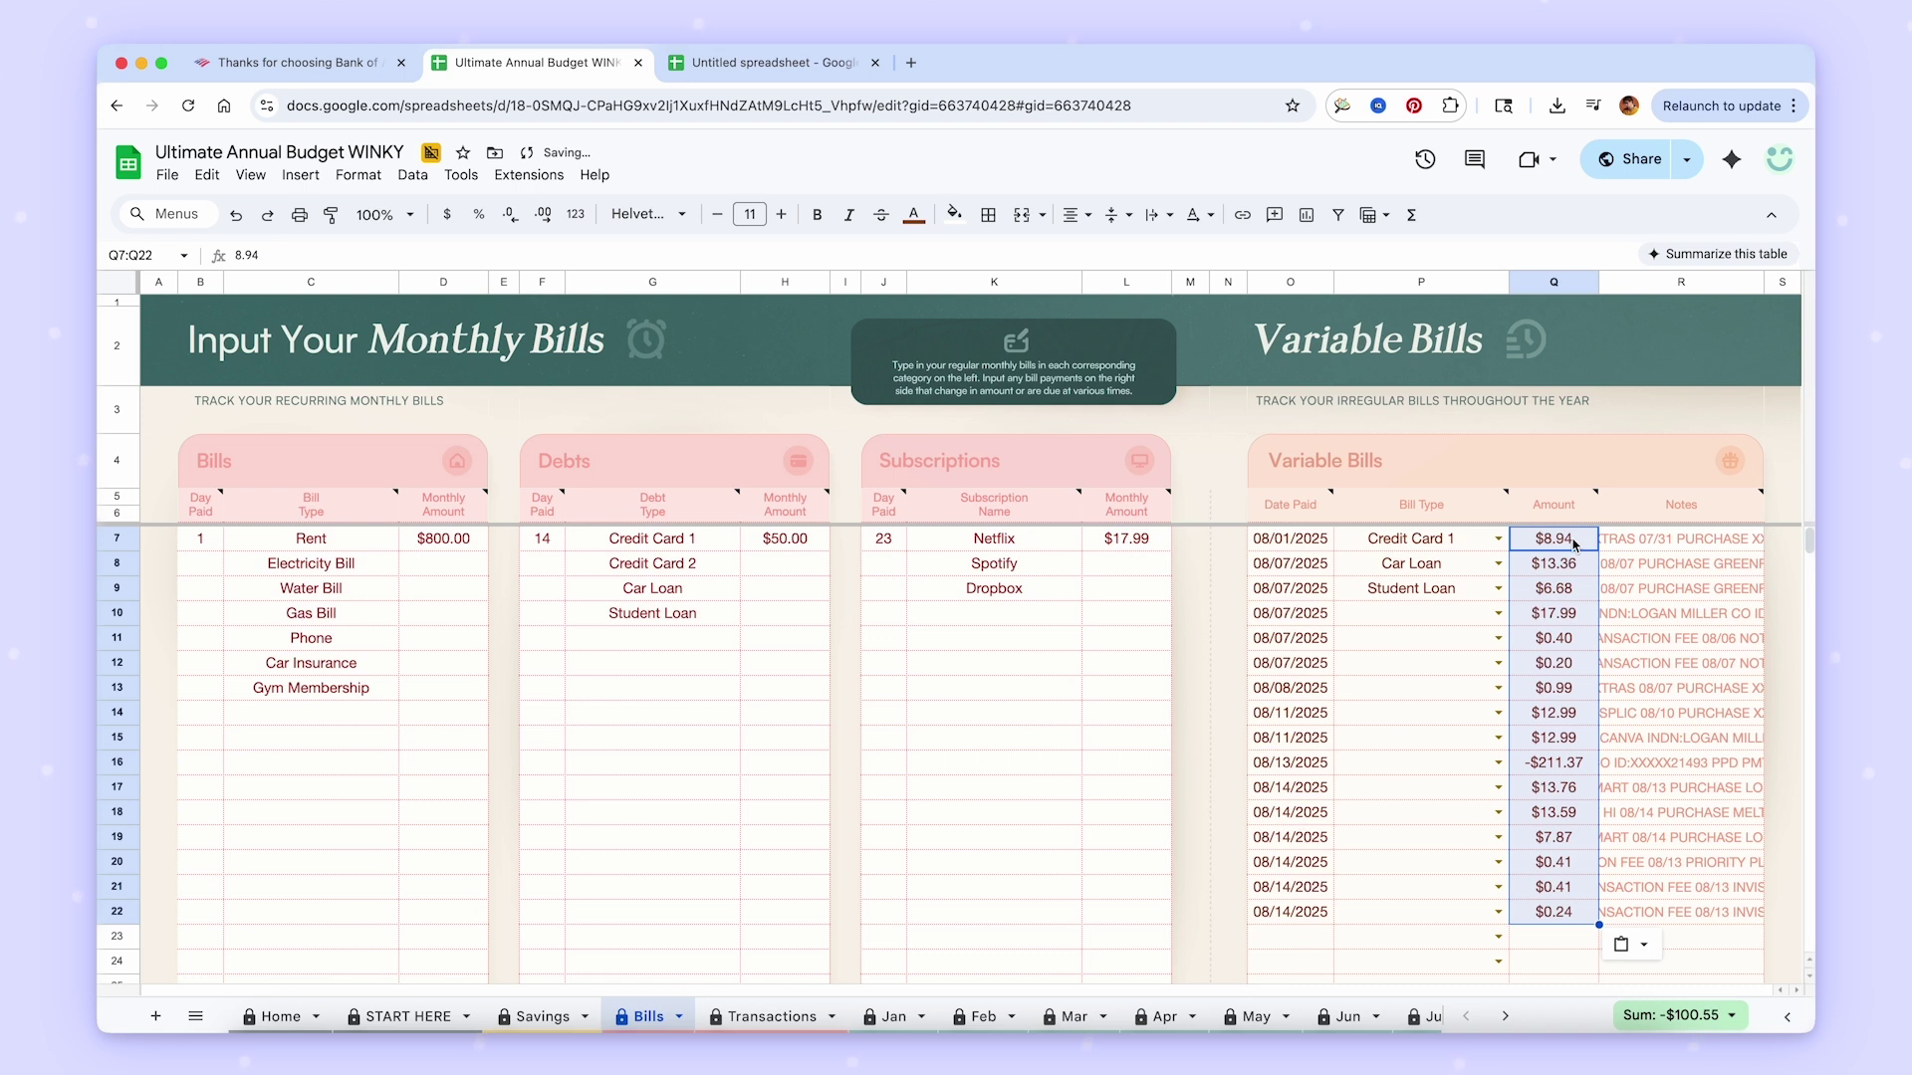
Undo the amounts paste and paste the copied amounts again from Q7 using Paste special, values only.
key(shift+Up)
right_click(1574, 543)
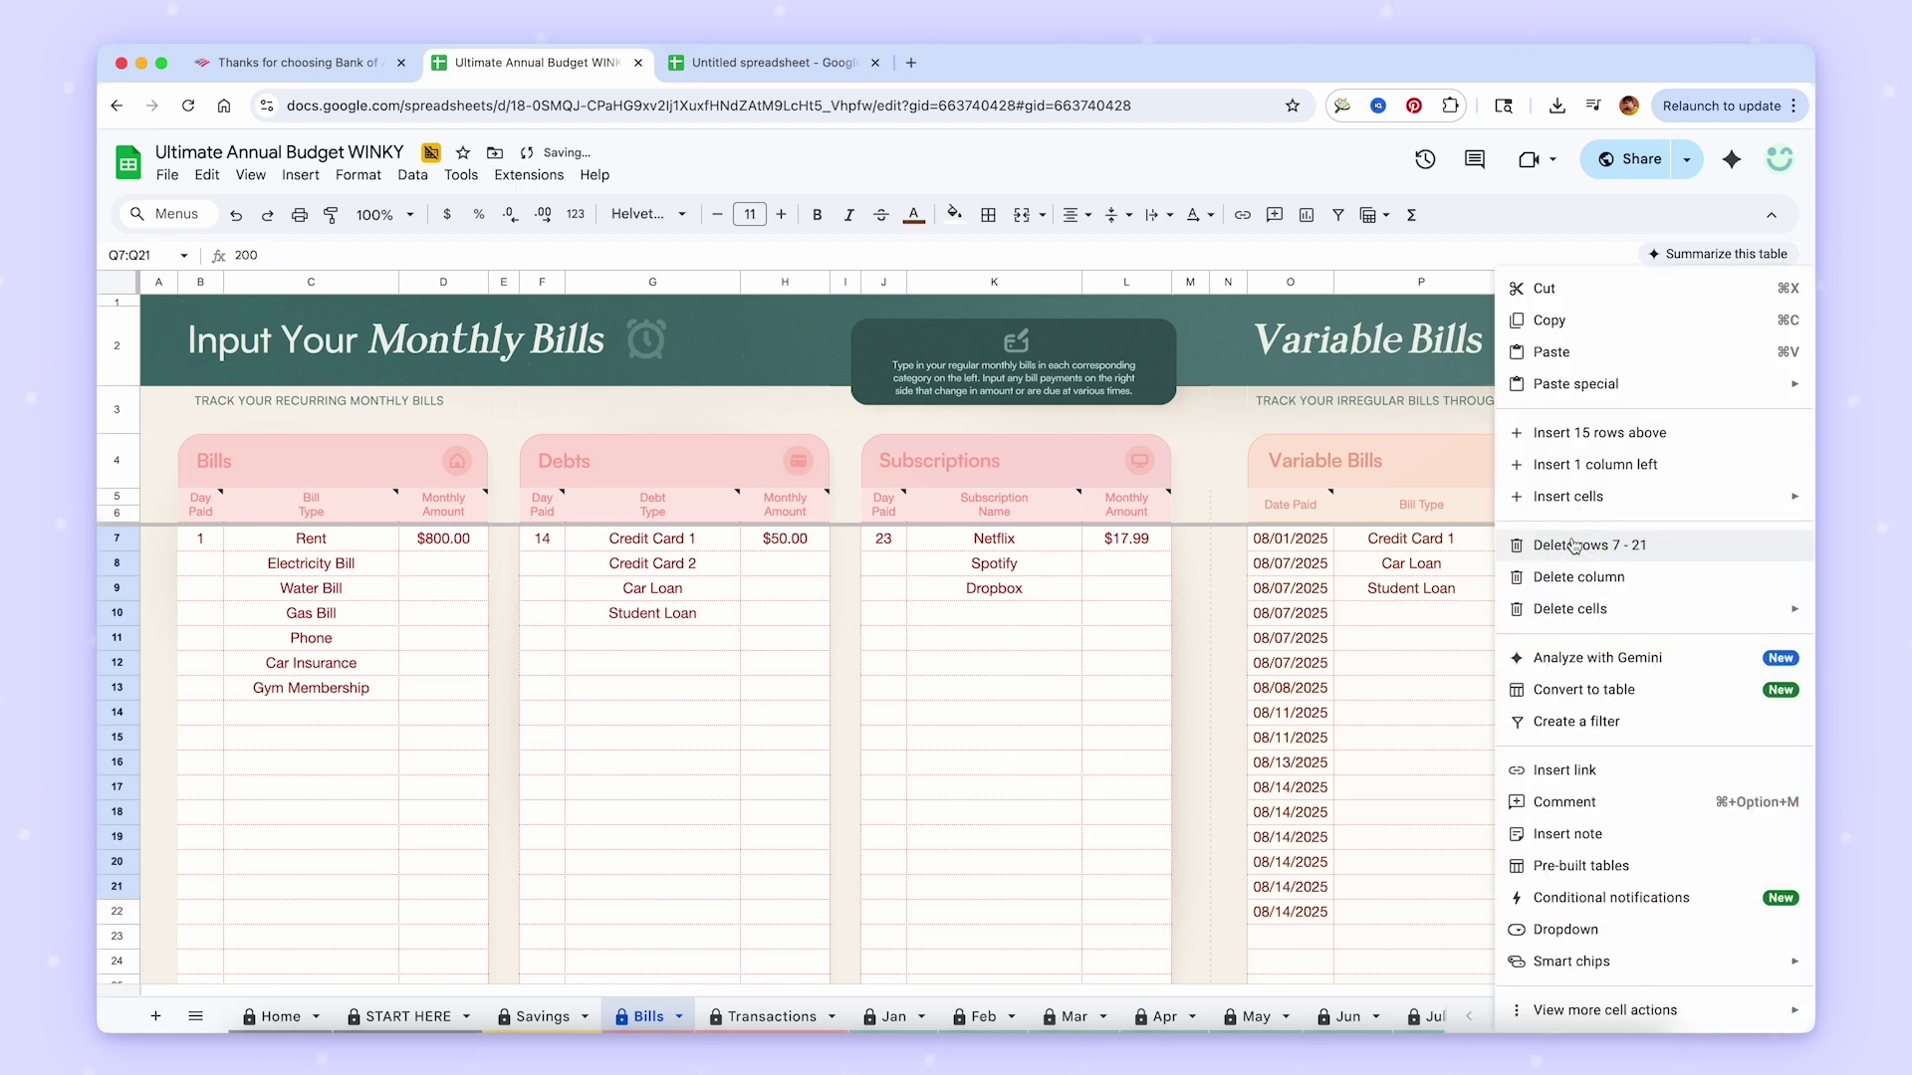
mouse_move(1578, 387)
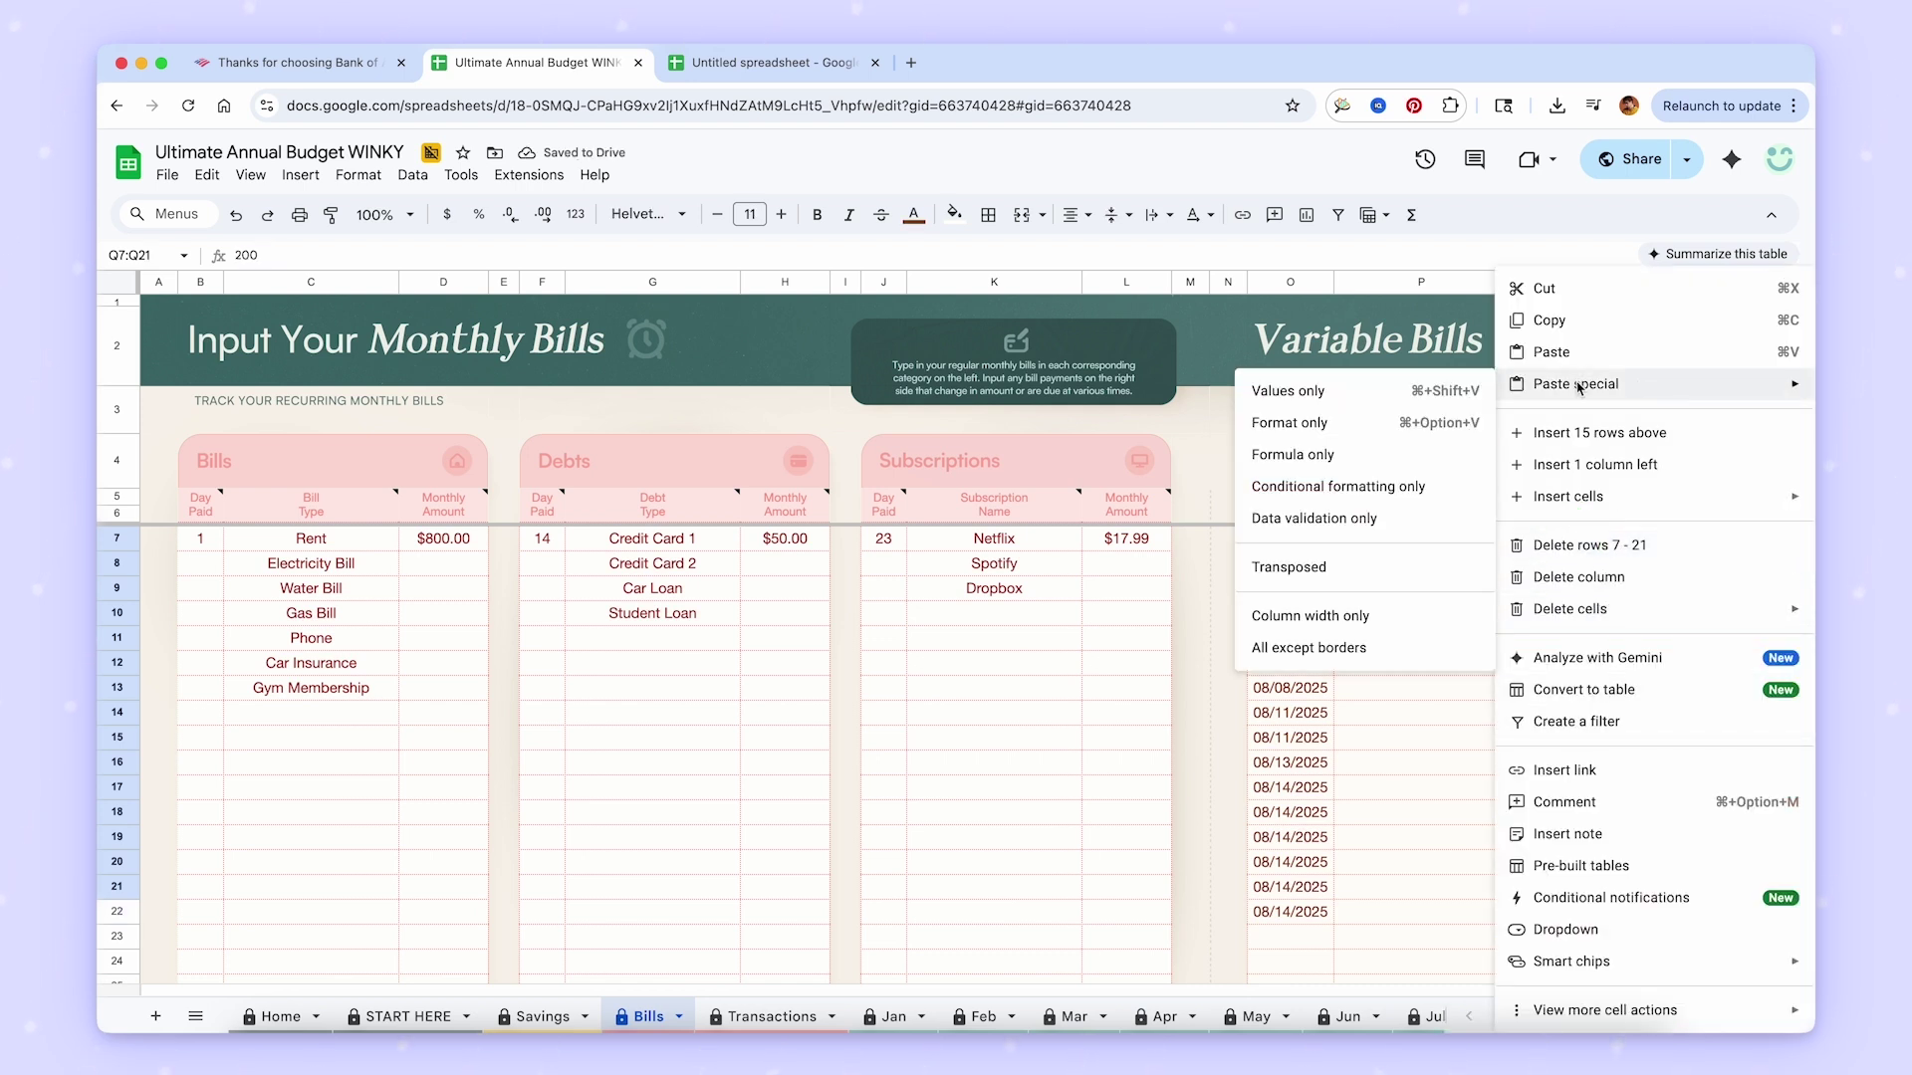
click(1295, 390)
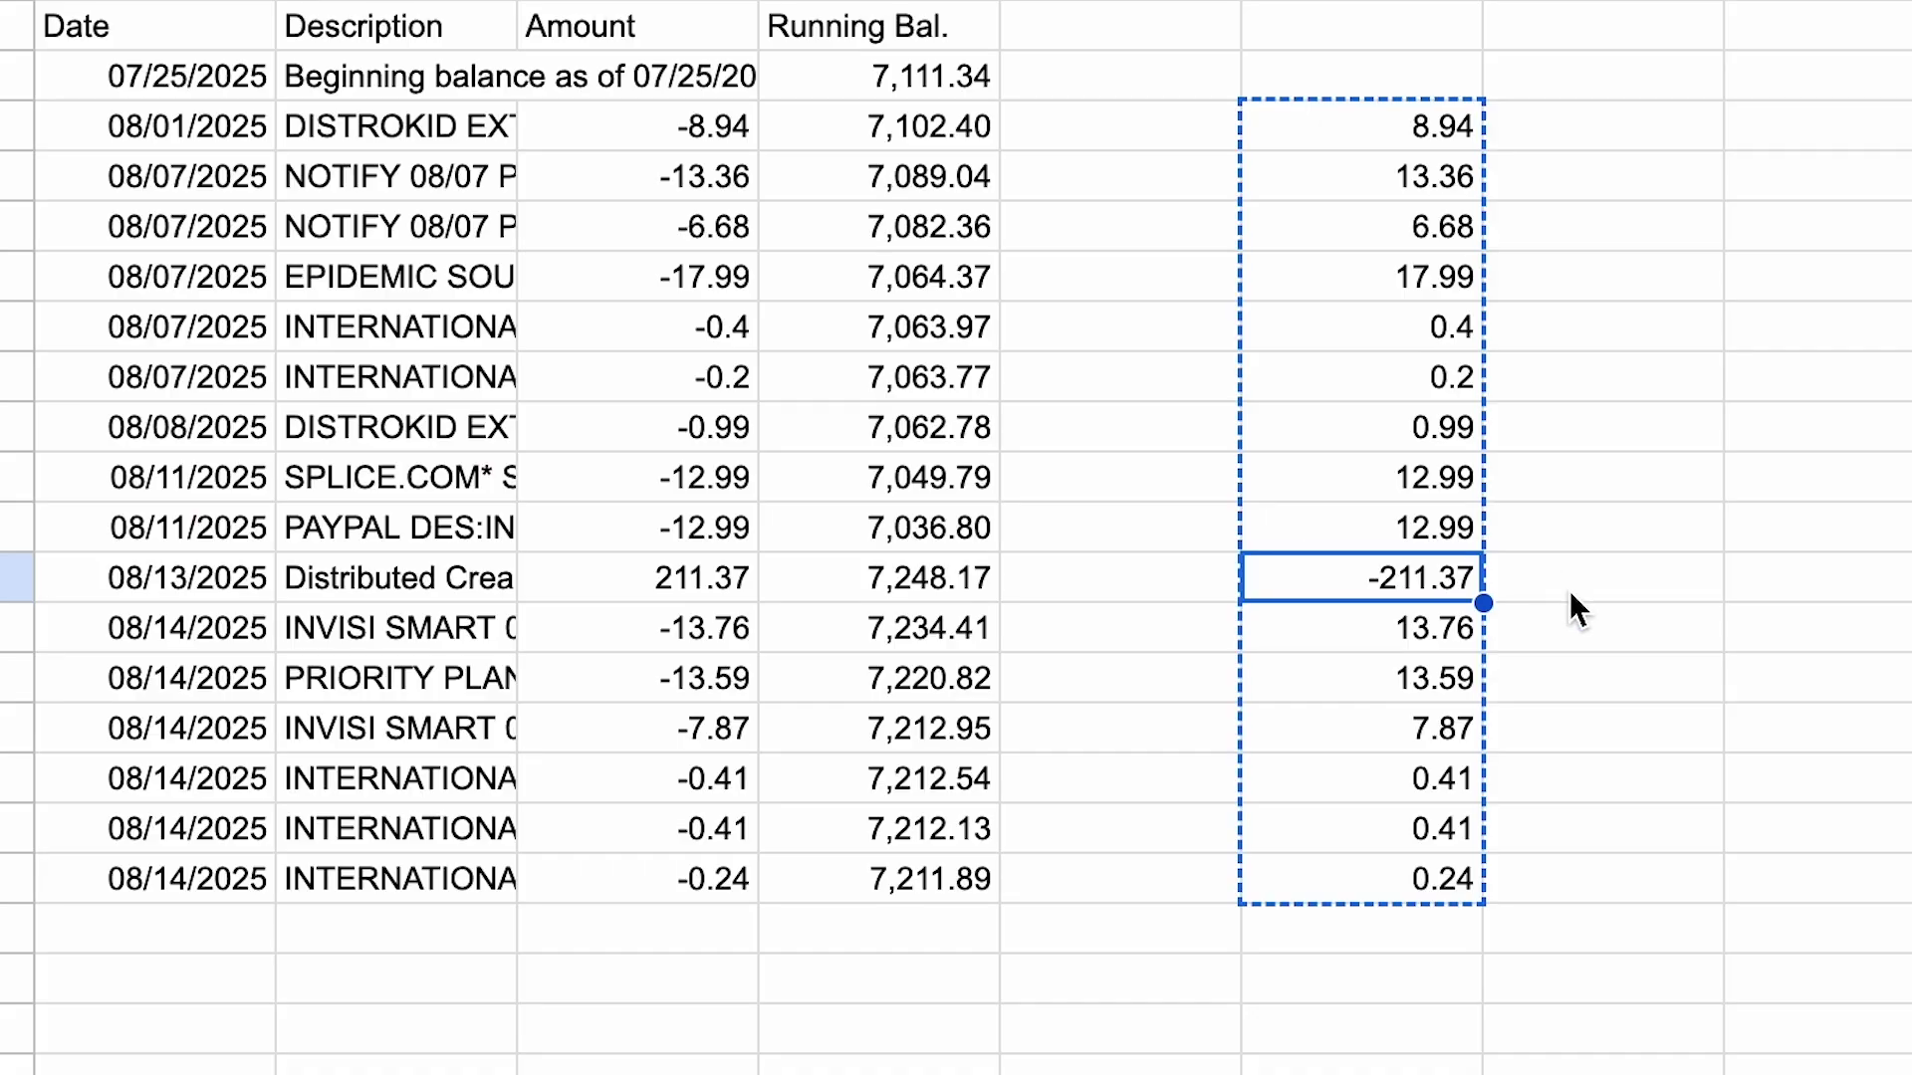
Compare the reversed 08/13/2025 deposit in F18 with Variable Bills and remove the minus sign from its amount in Q16.
click(699, 575)
click(1376, 589)
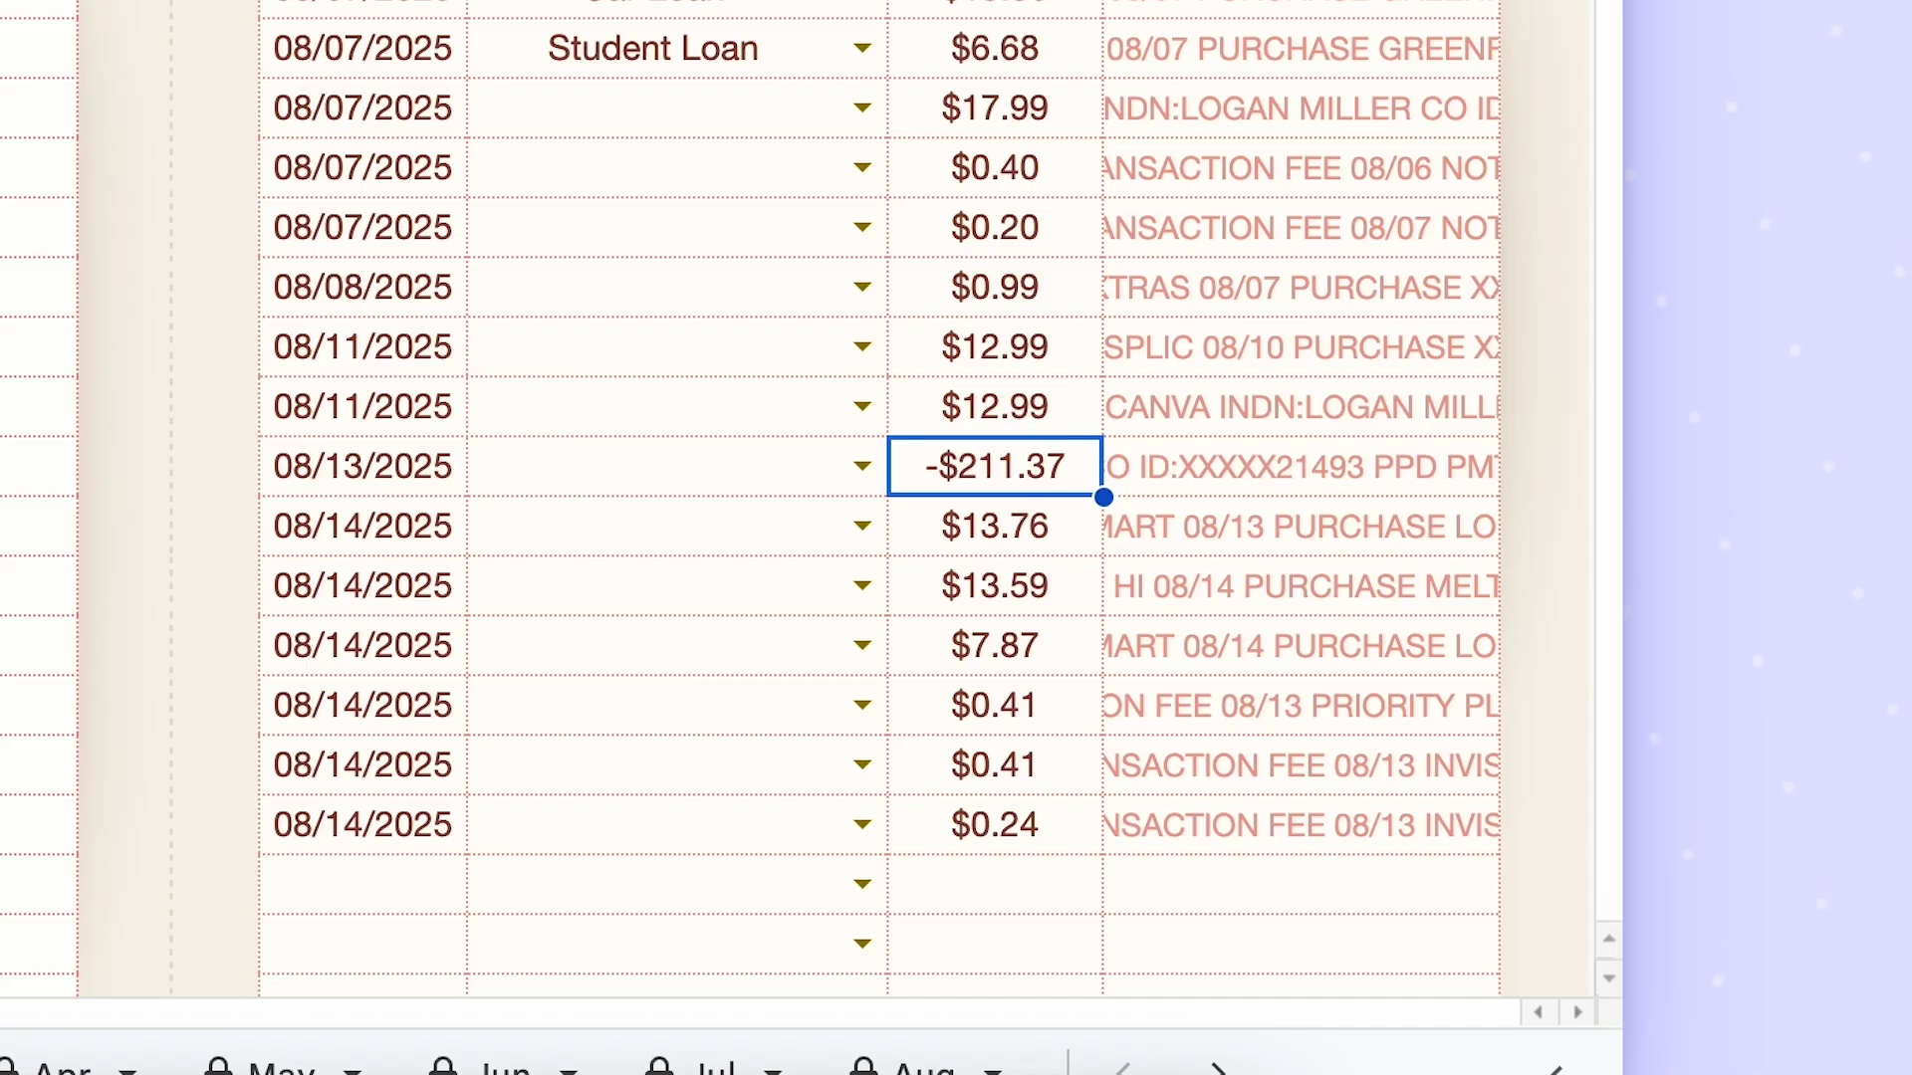
key(Return)
key(Home)
key(Delete)
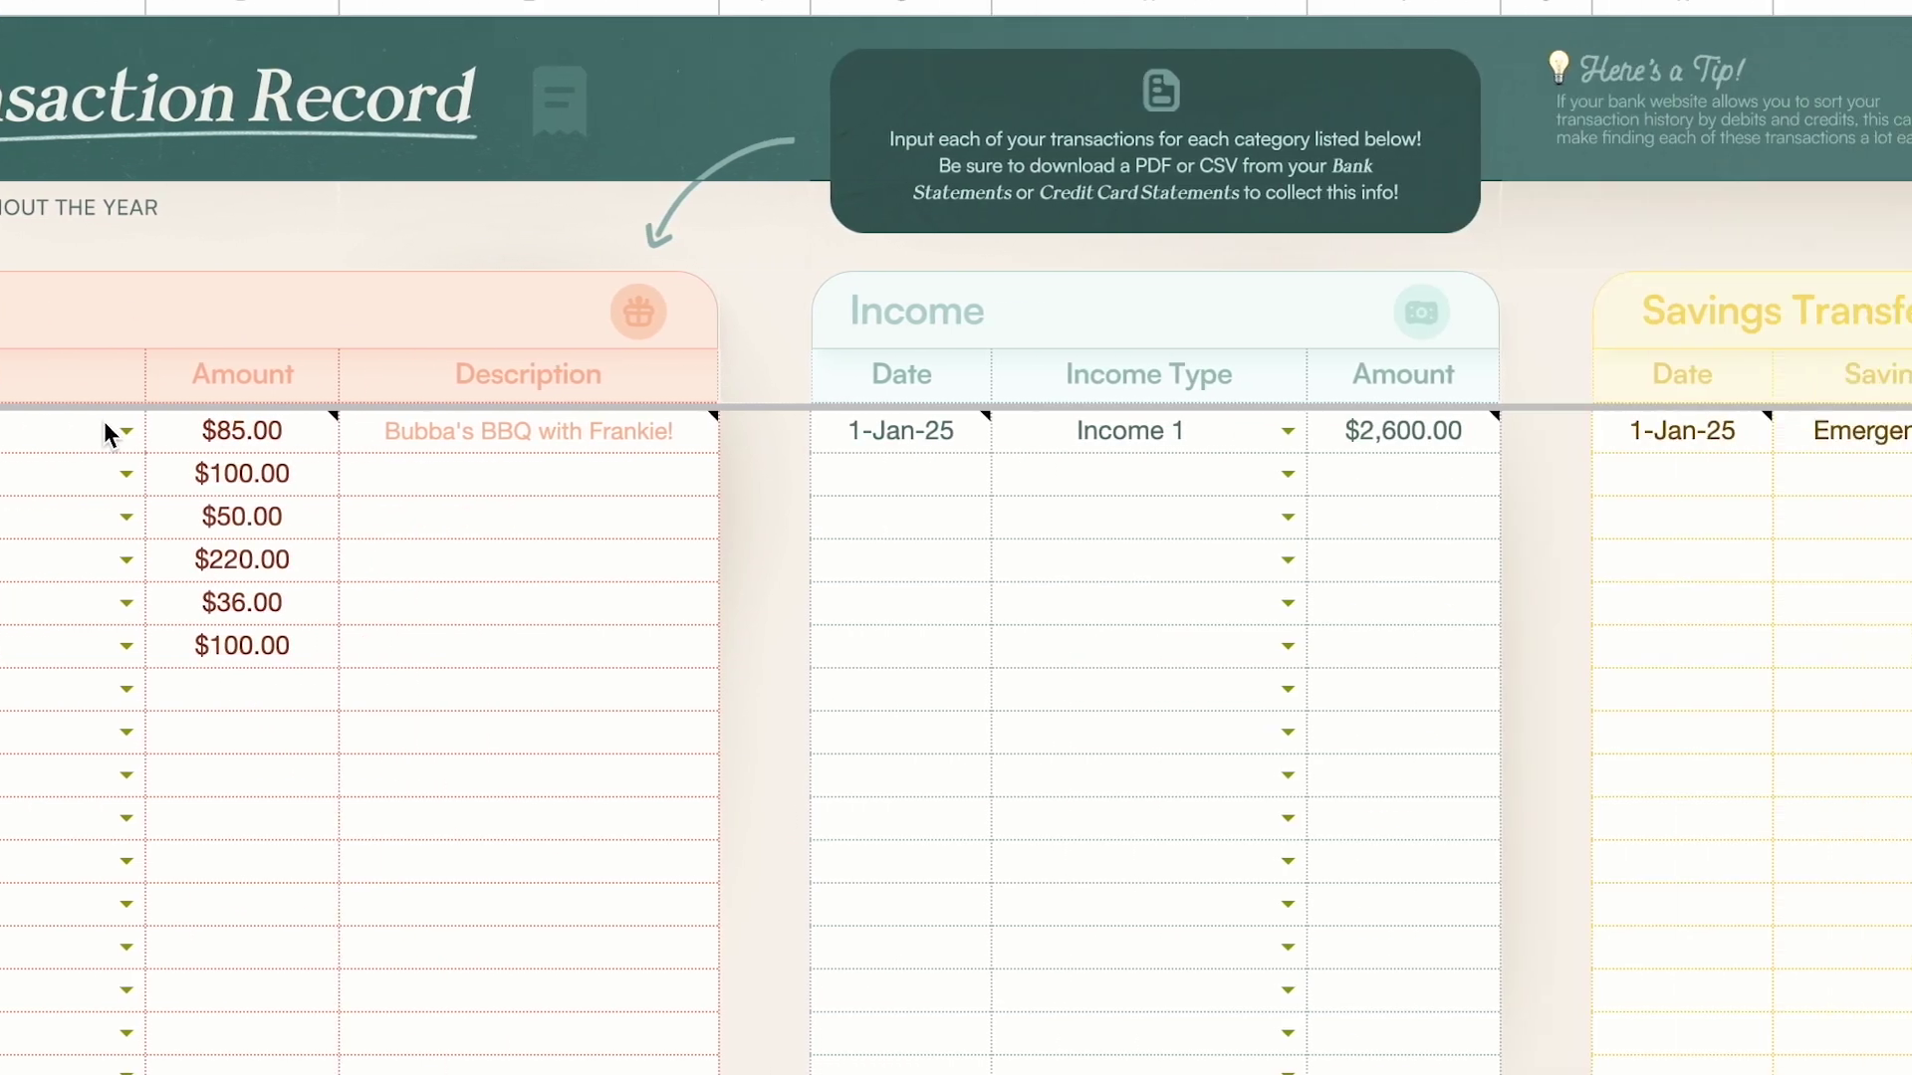
In Ultimate 50/30/20 Budget WINKY's Transactions sheet, examine the Income and Savings Transfers tables and the dates in Variable Expenses.
click(1516, 504)
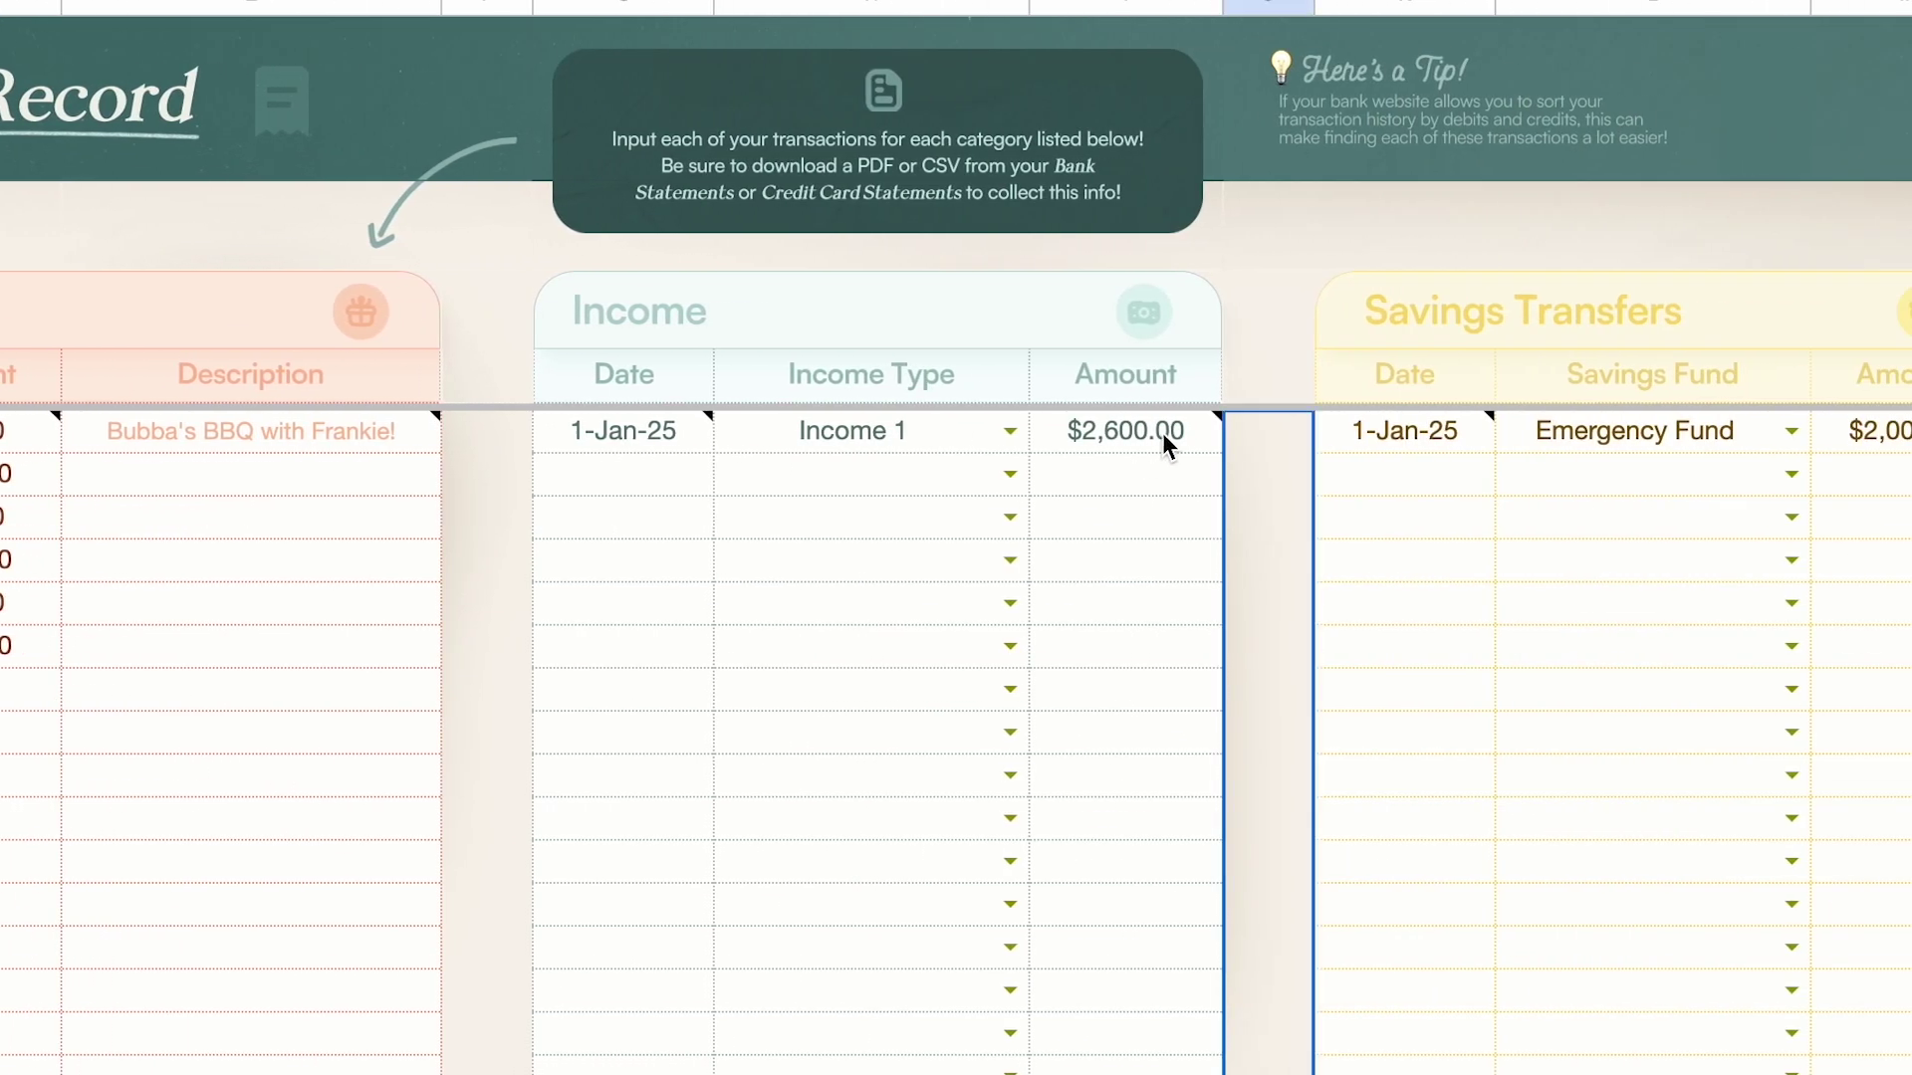
click(1169, 446)
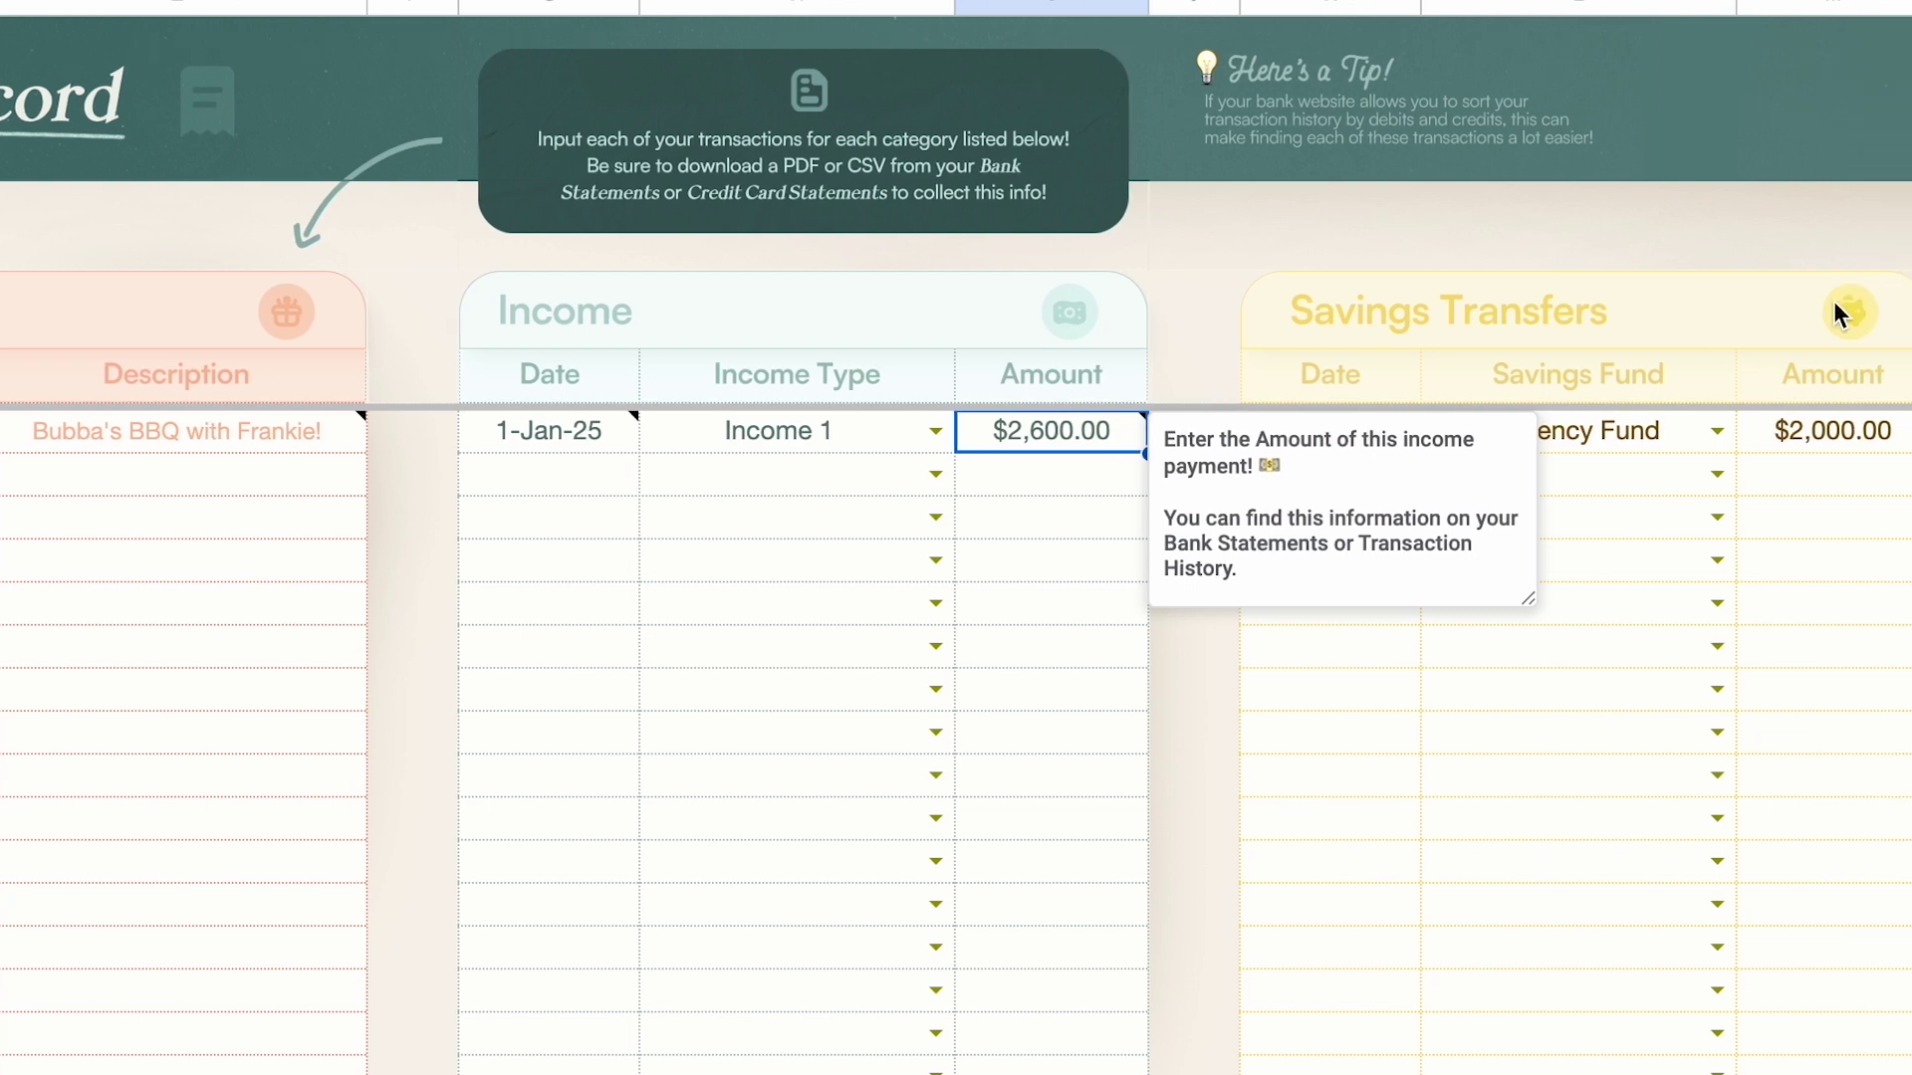
click(1840, 313)
click(1878, 239)
click(1911, 338)
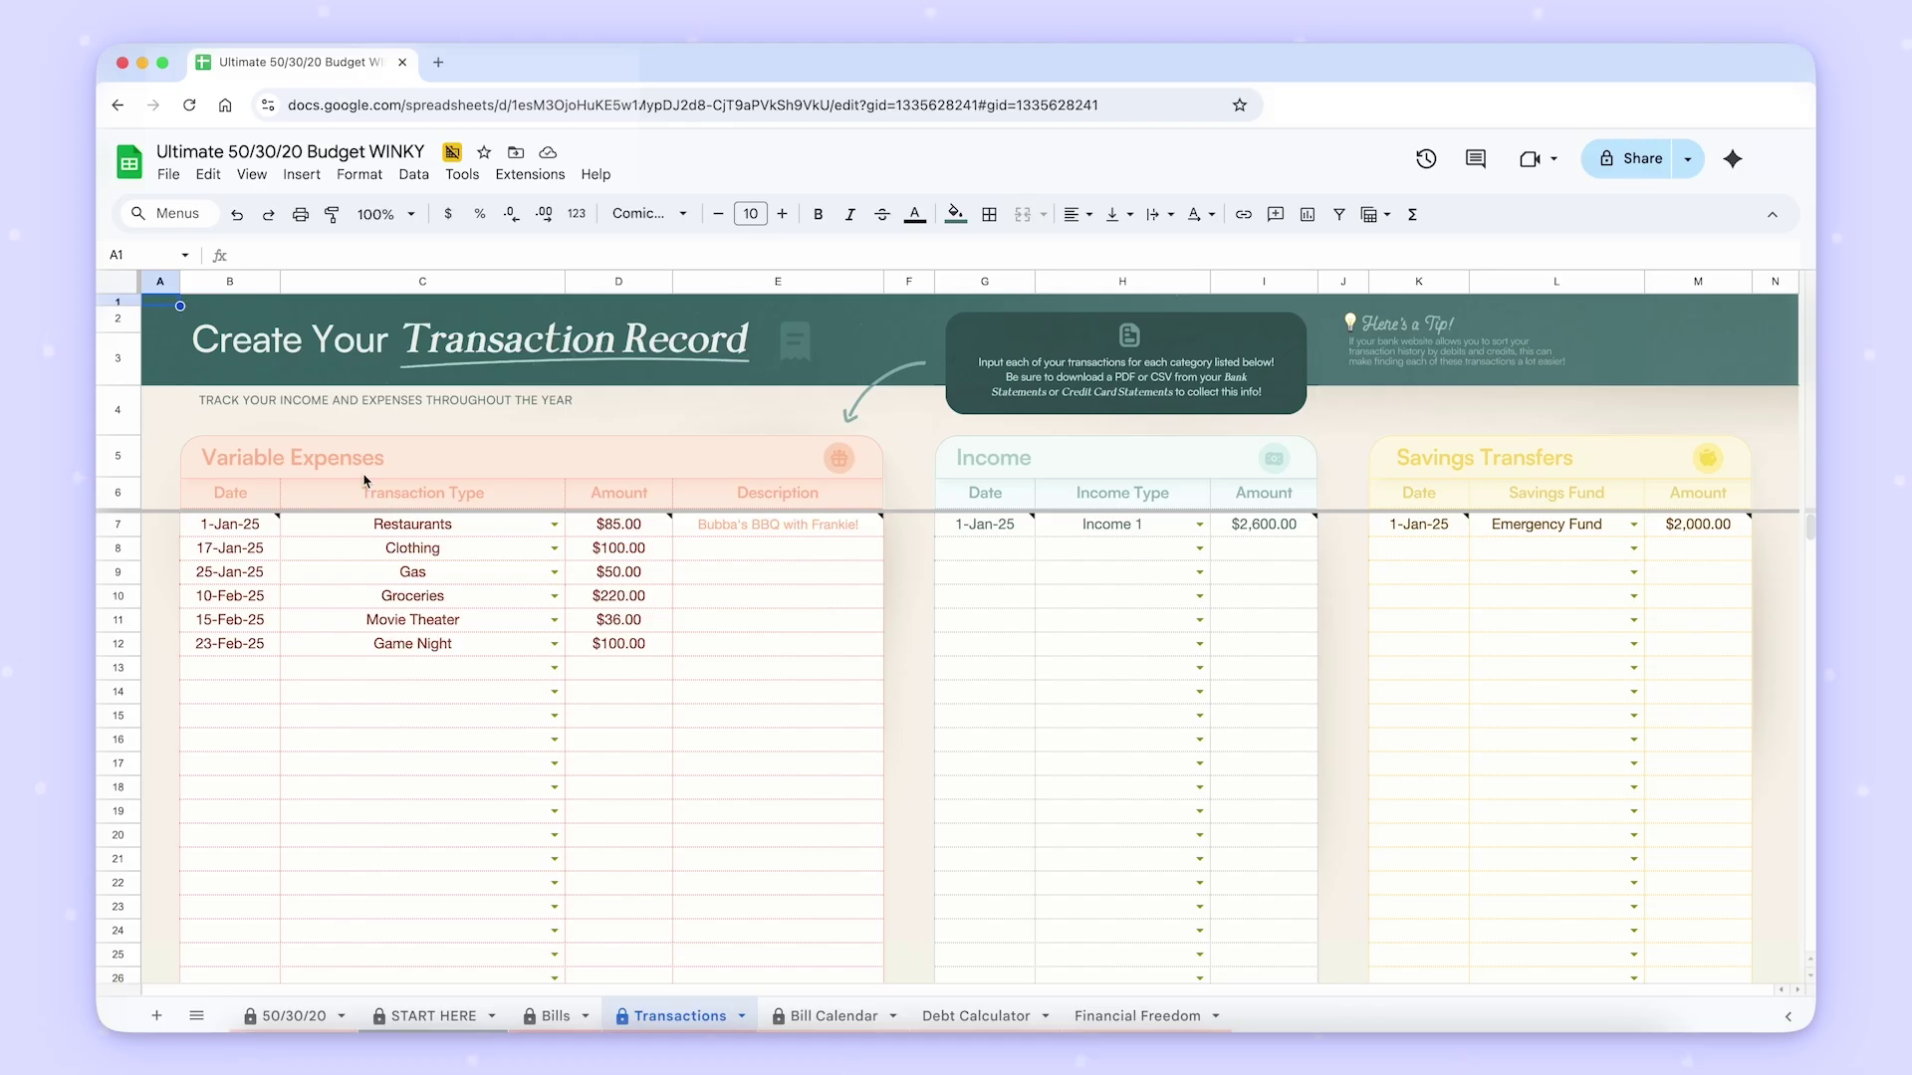
click(273, 546)
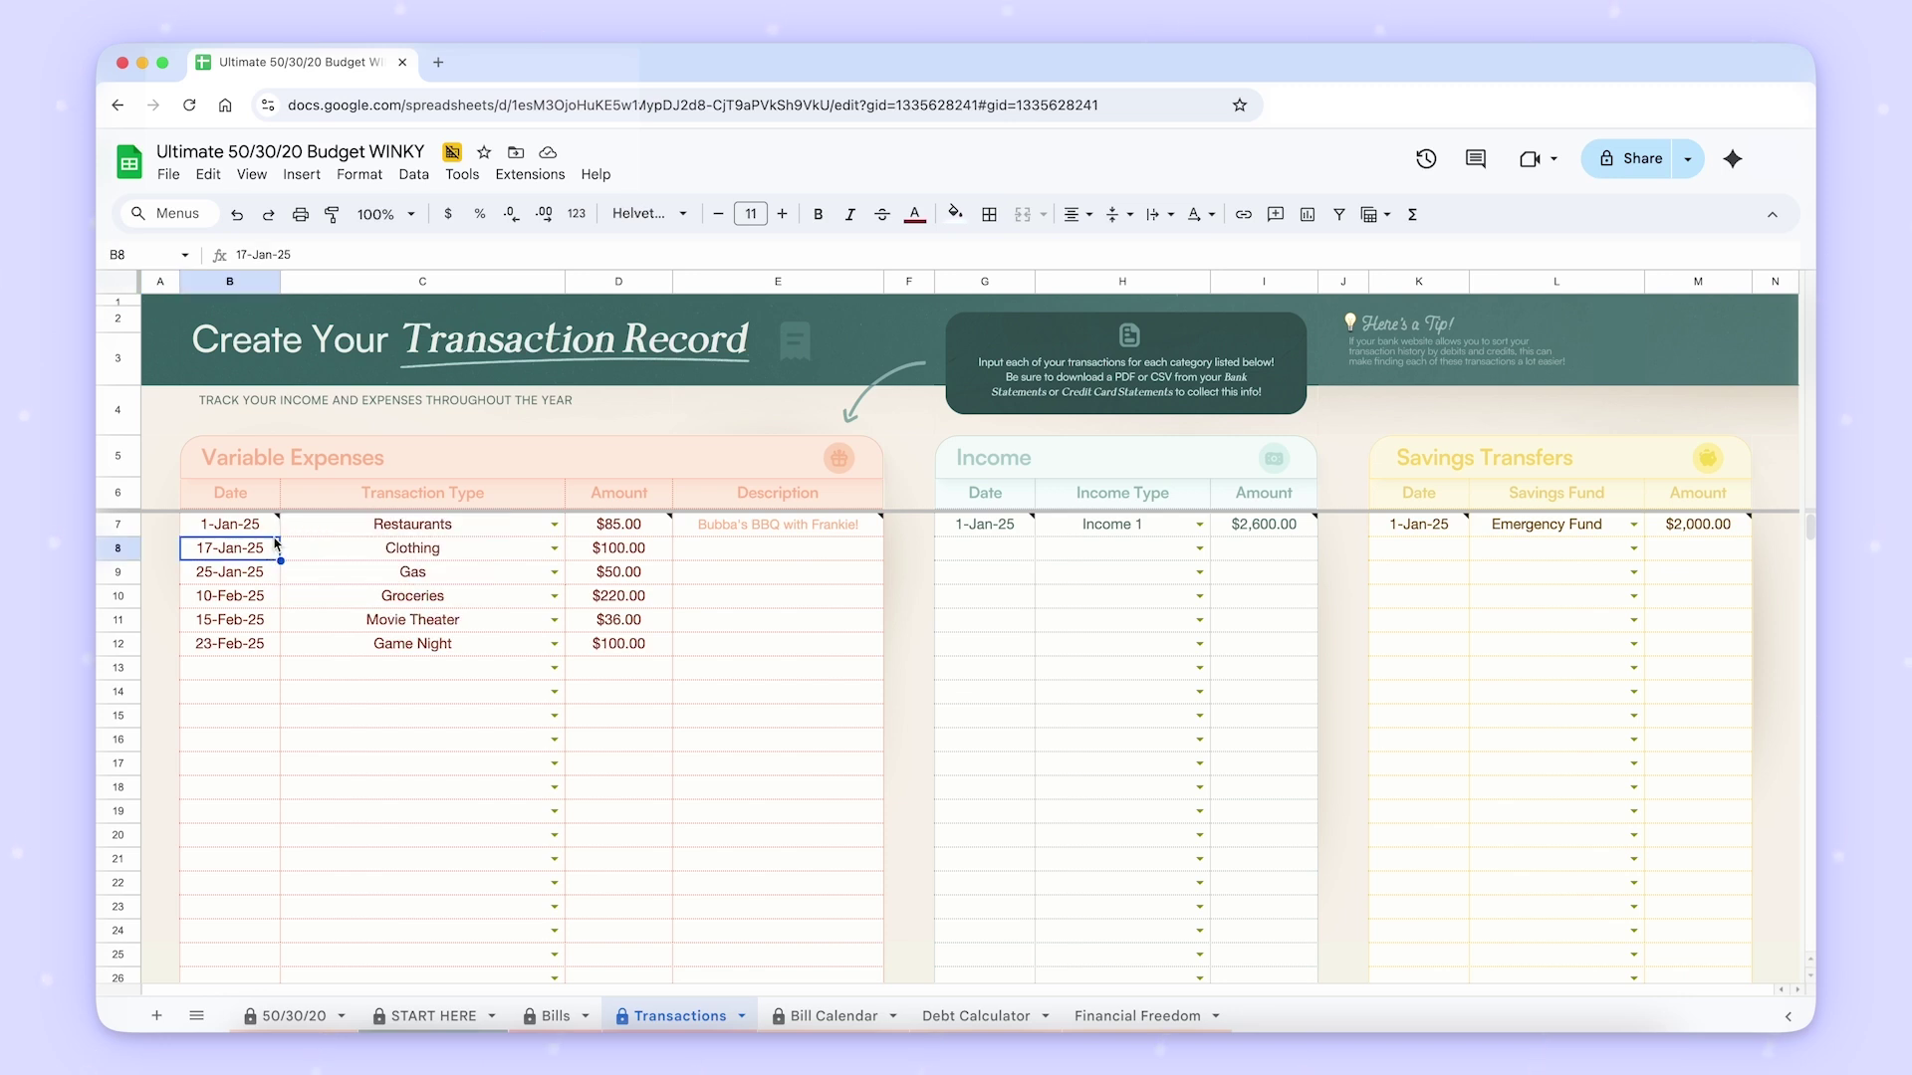
click(297, 431)
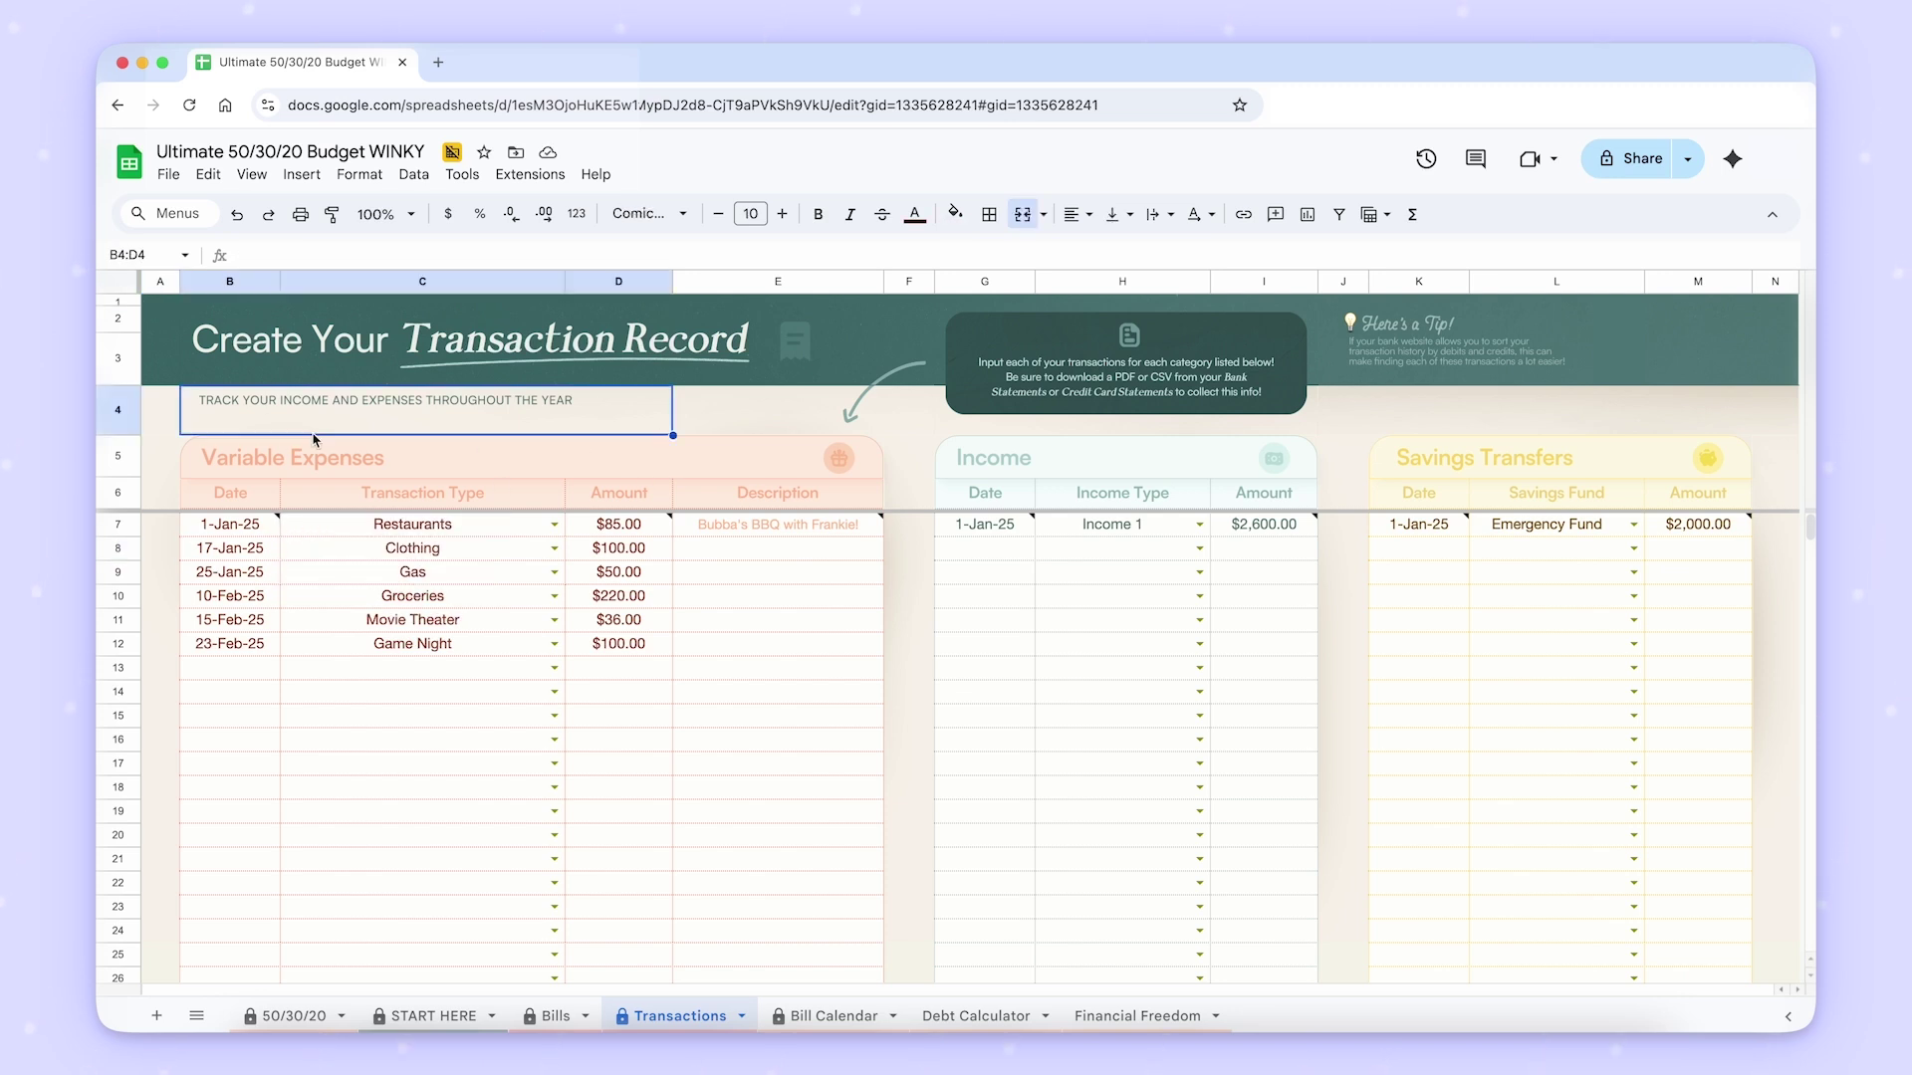
click(267, 543)
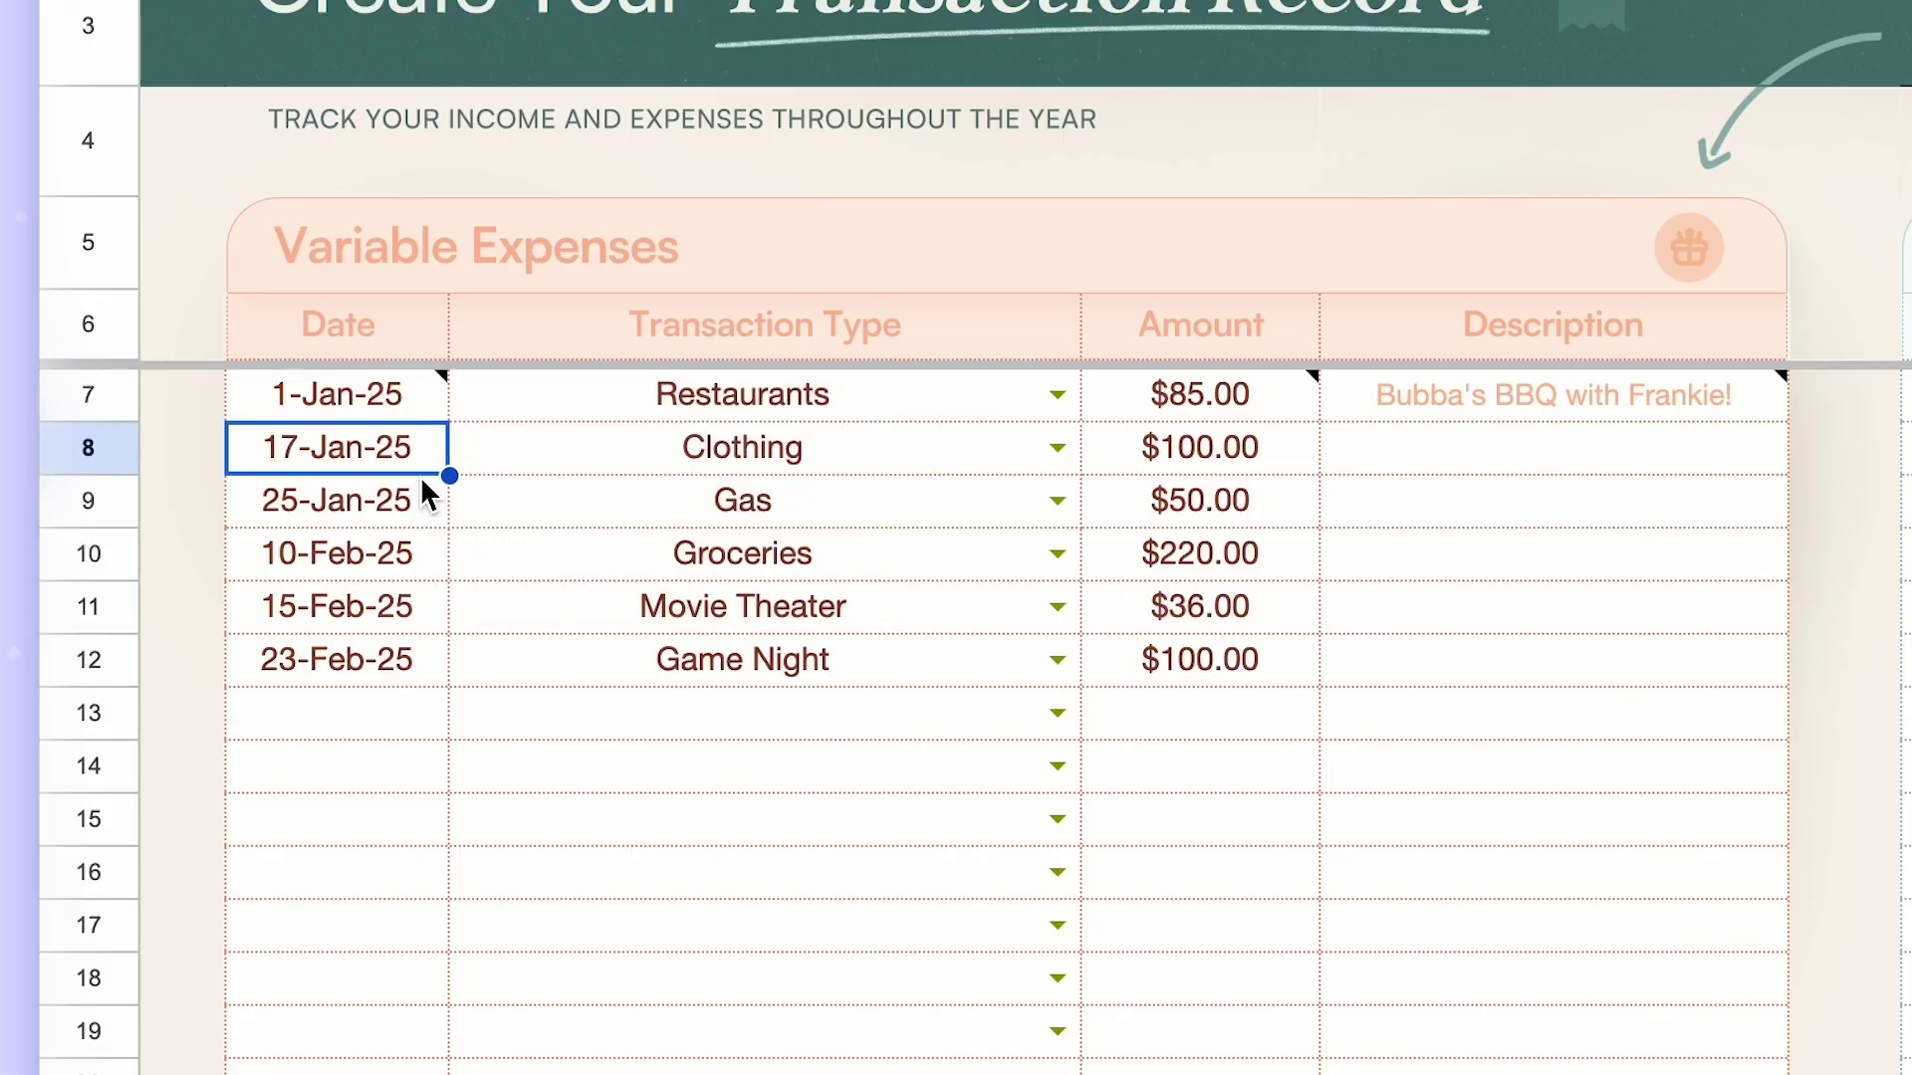
click(271, 567)
click(432, 545)
click(428, 608)
click(426, 660)
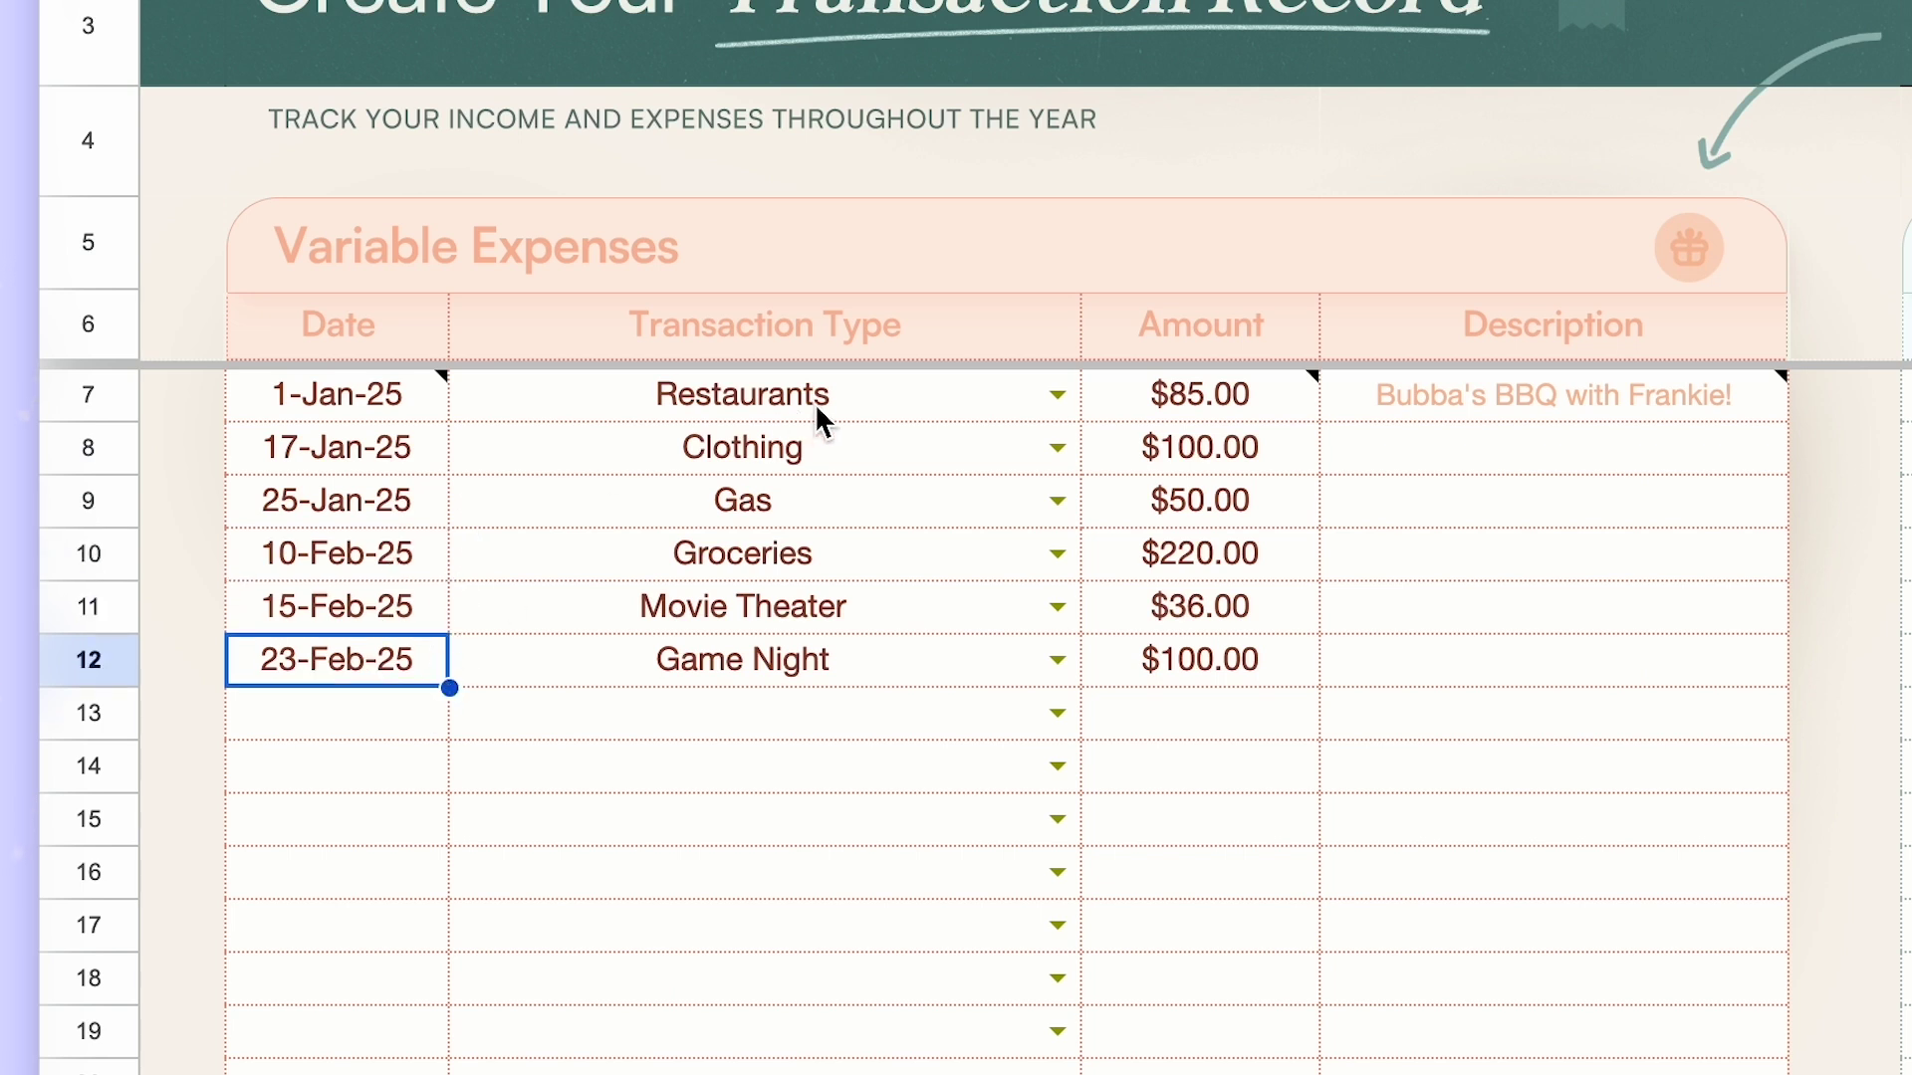
Add a Variable Expenses entry in row 13 with type Restaurants, date 2/25, amount $55.00 and description Chili's.
click(1057, 711)
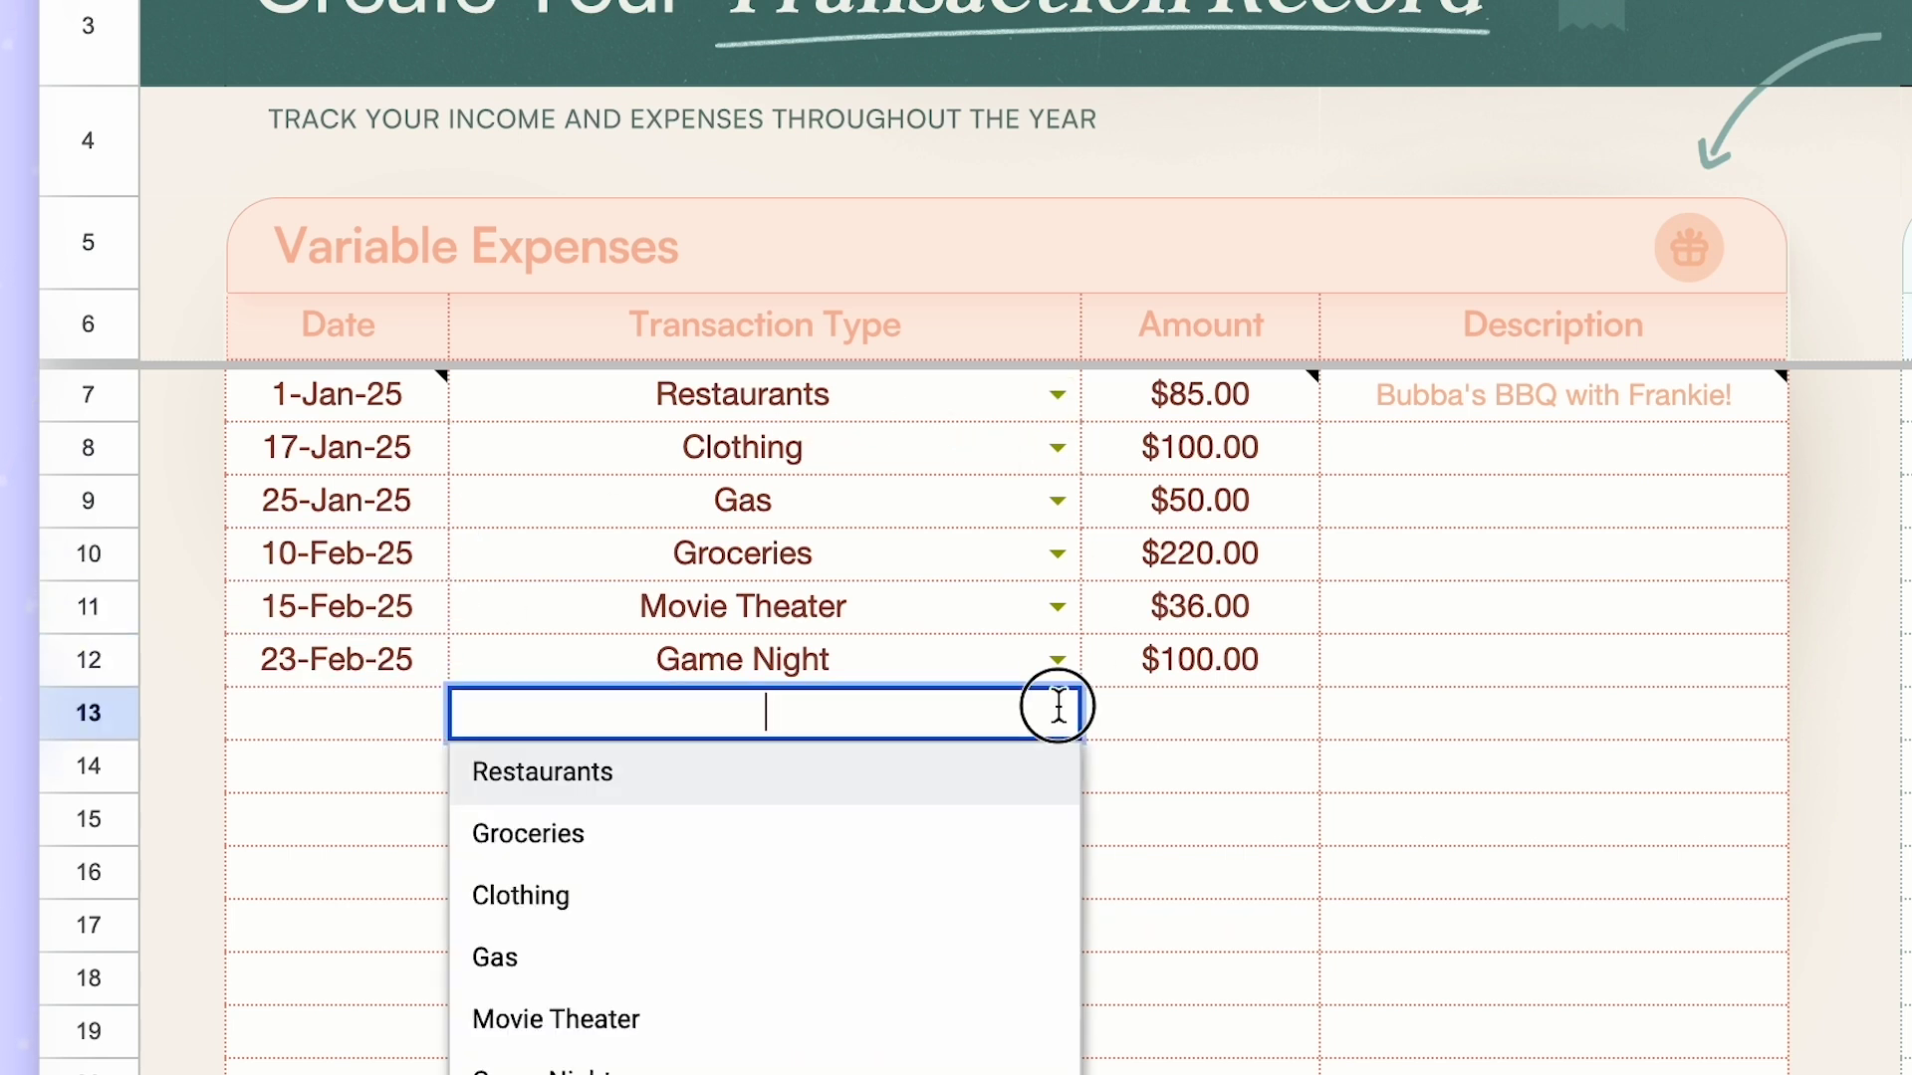
click(854, 775)
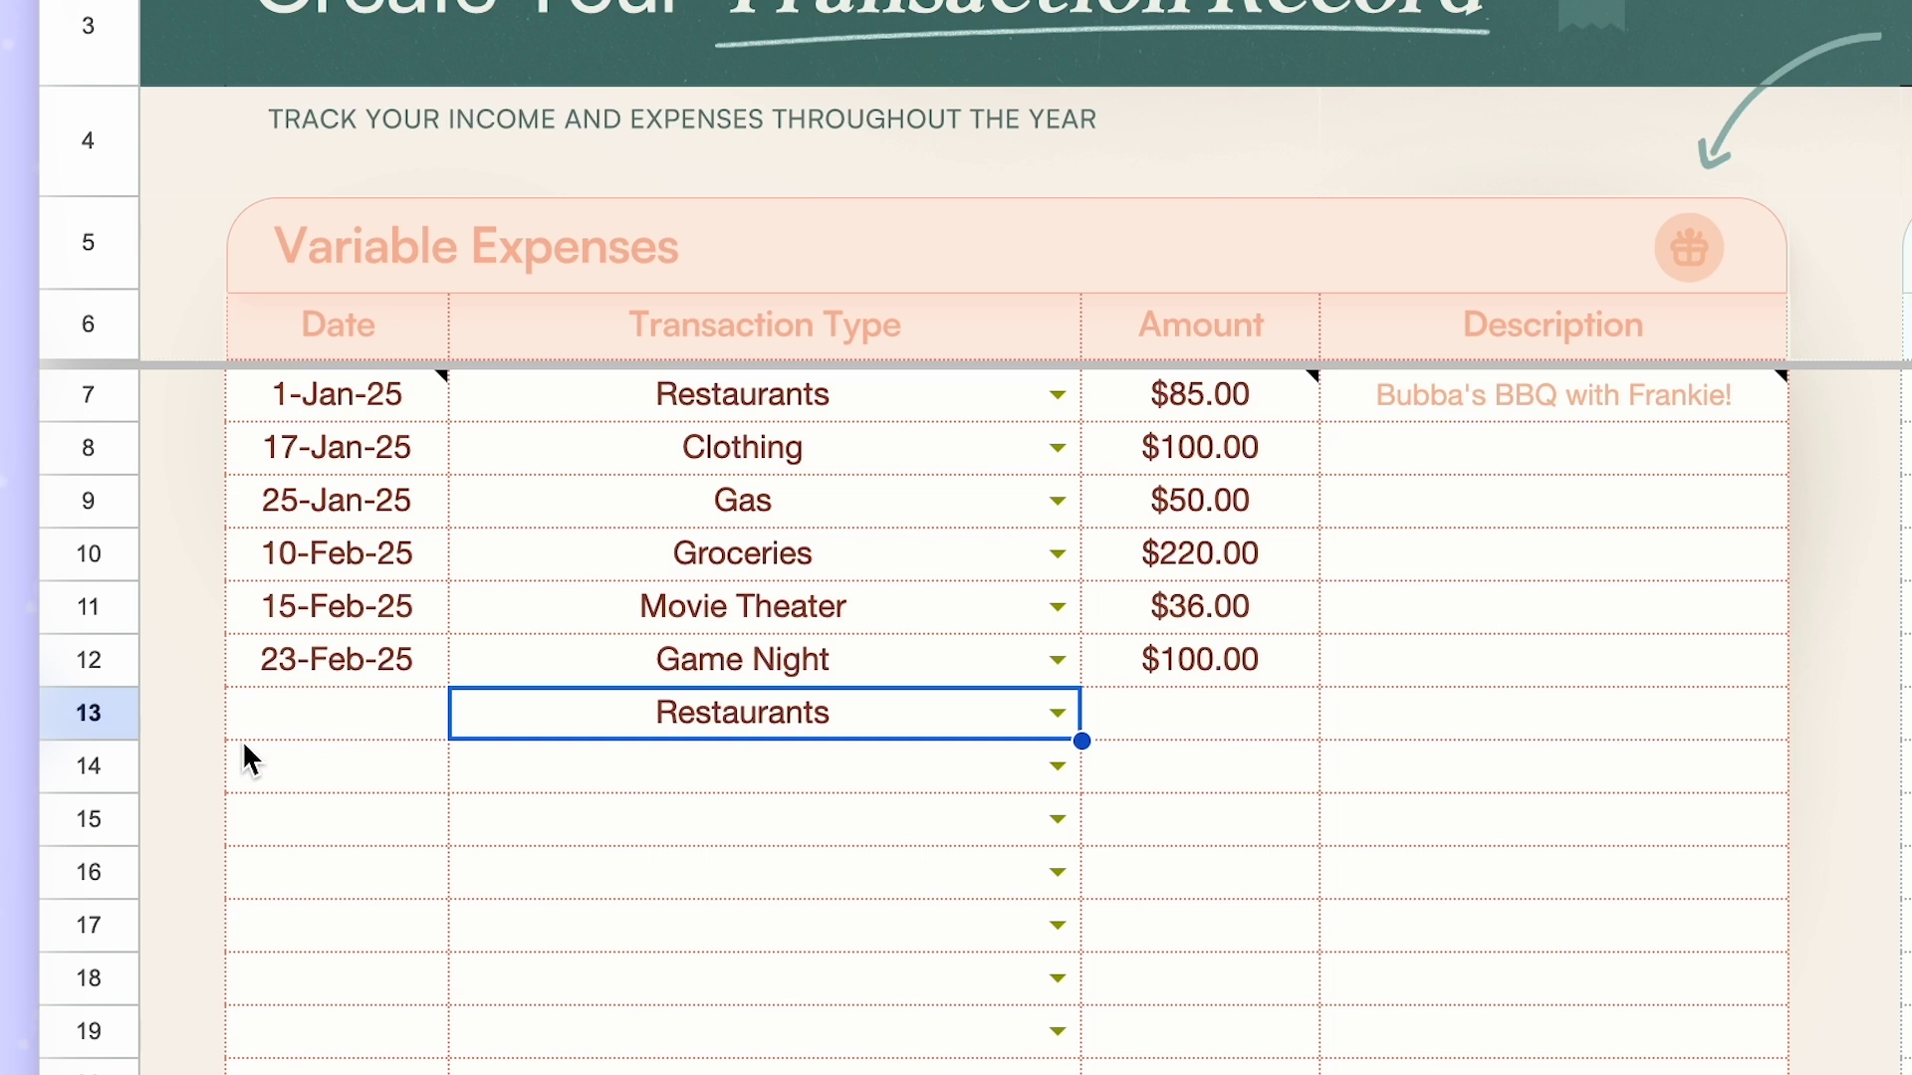
click(405, 711)
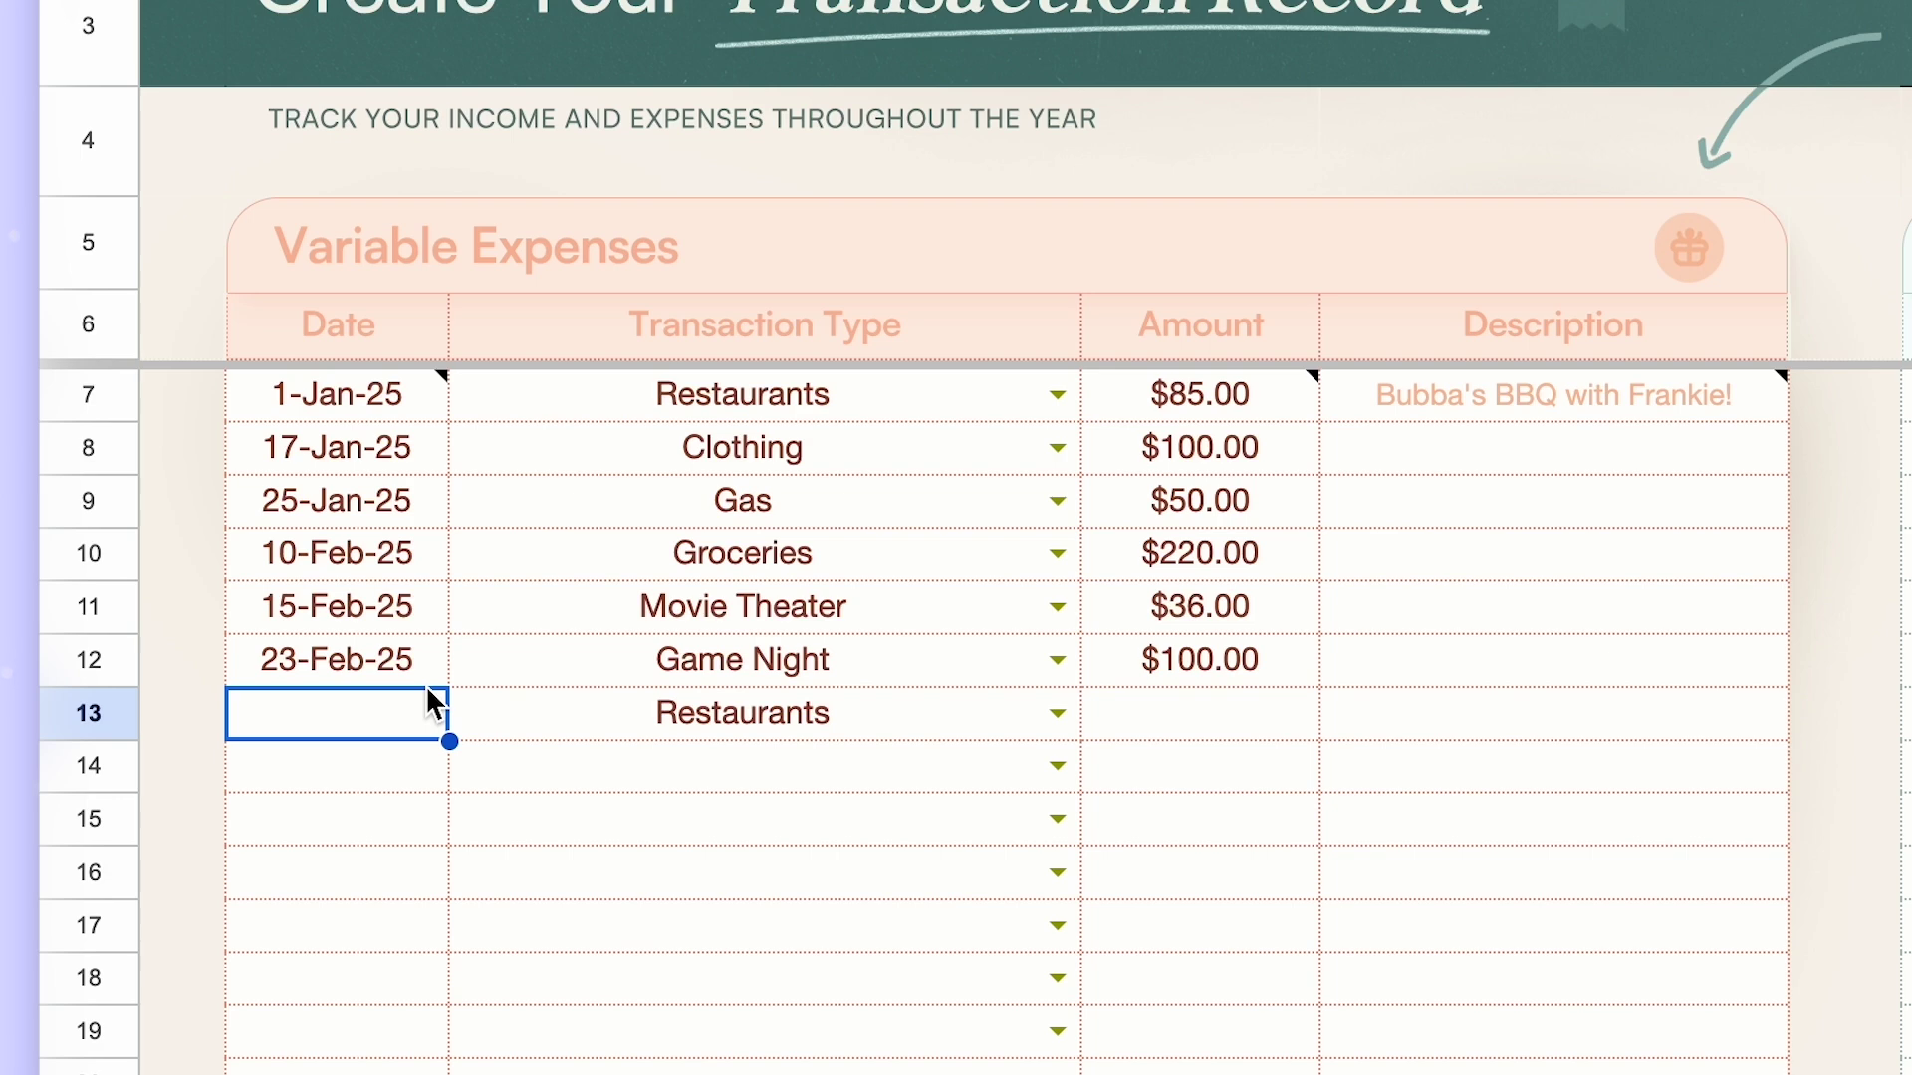
text(2/)
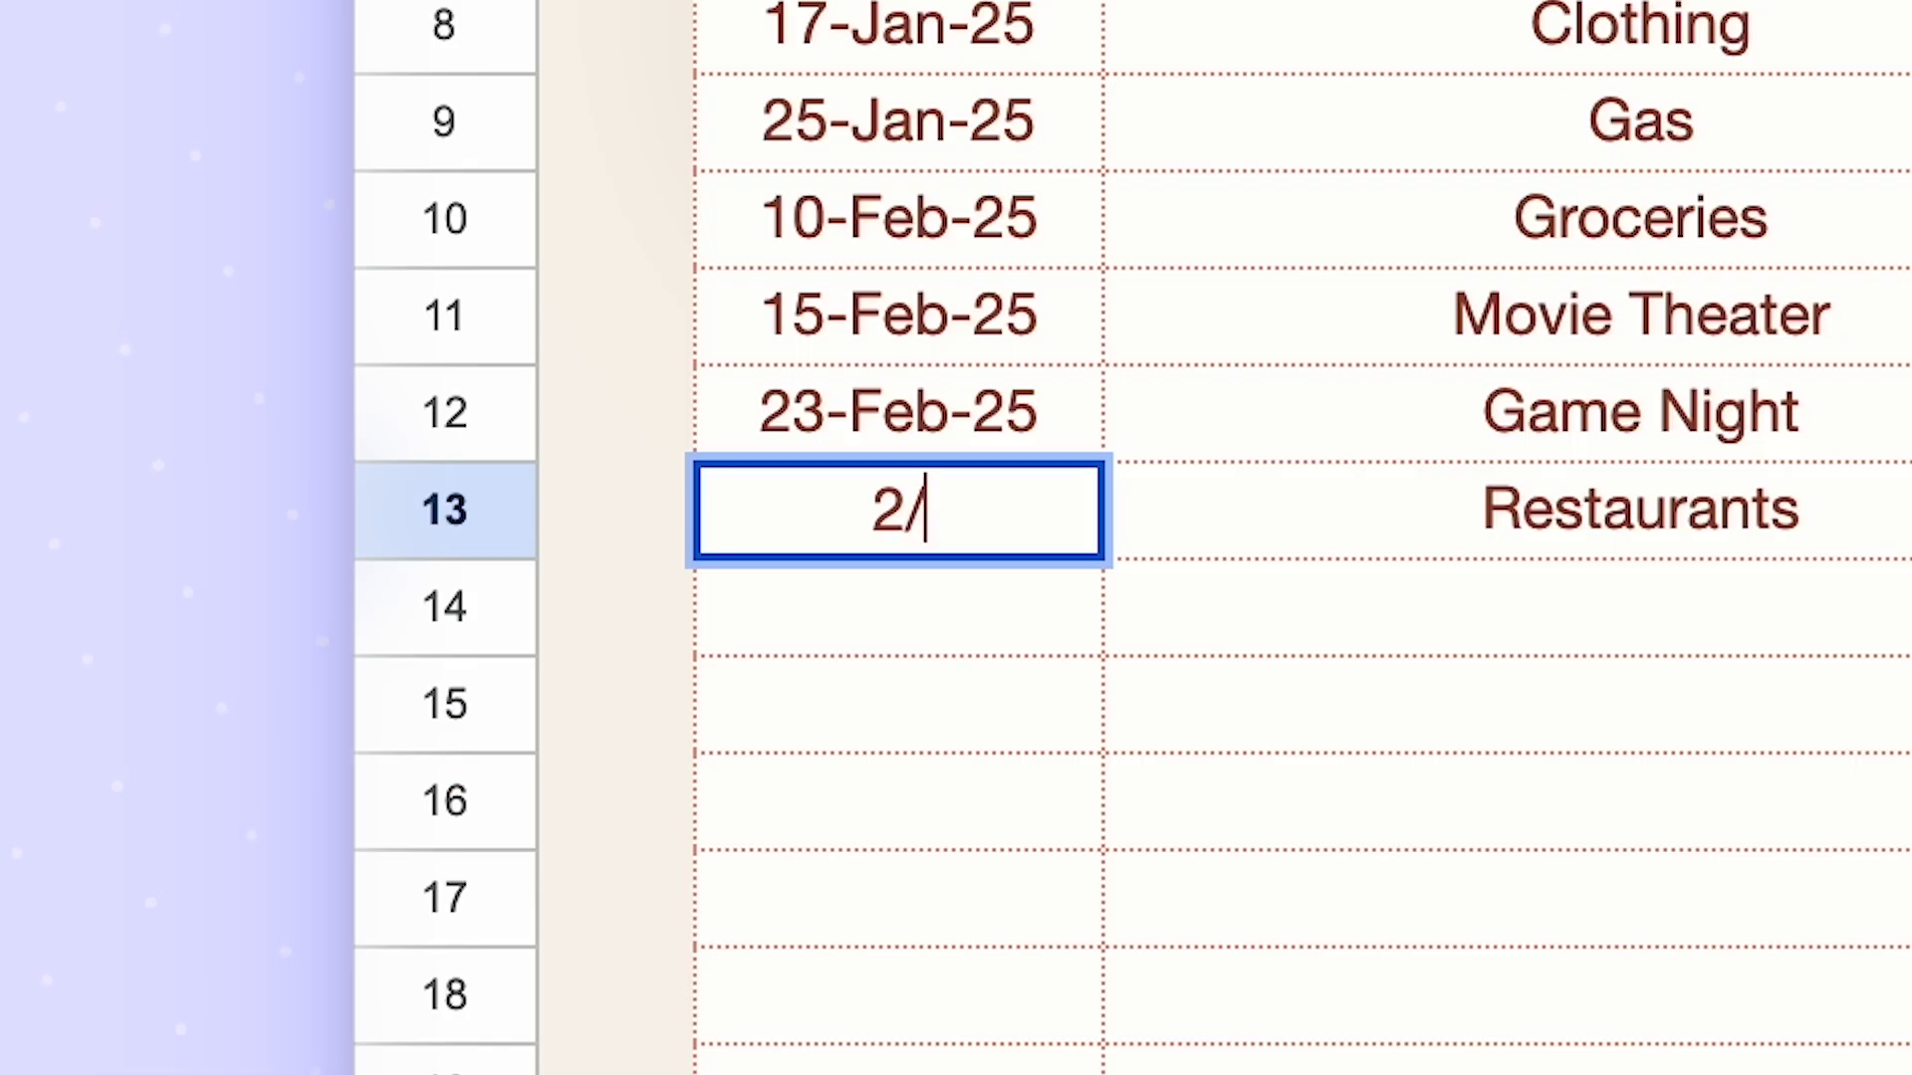
text(25)
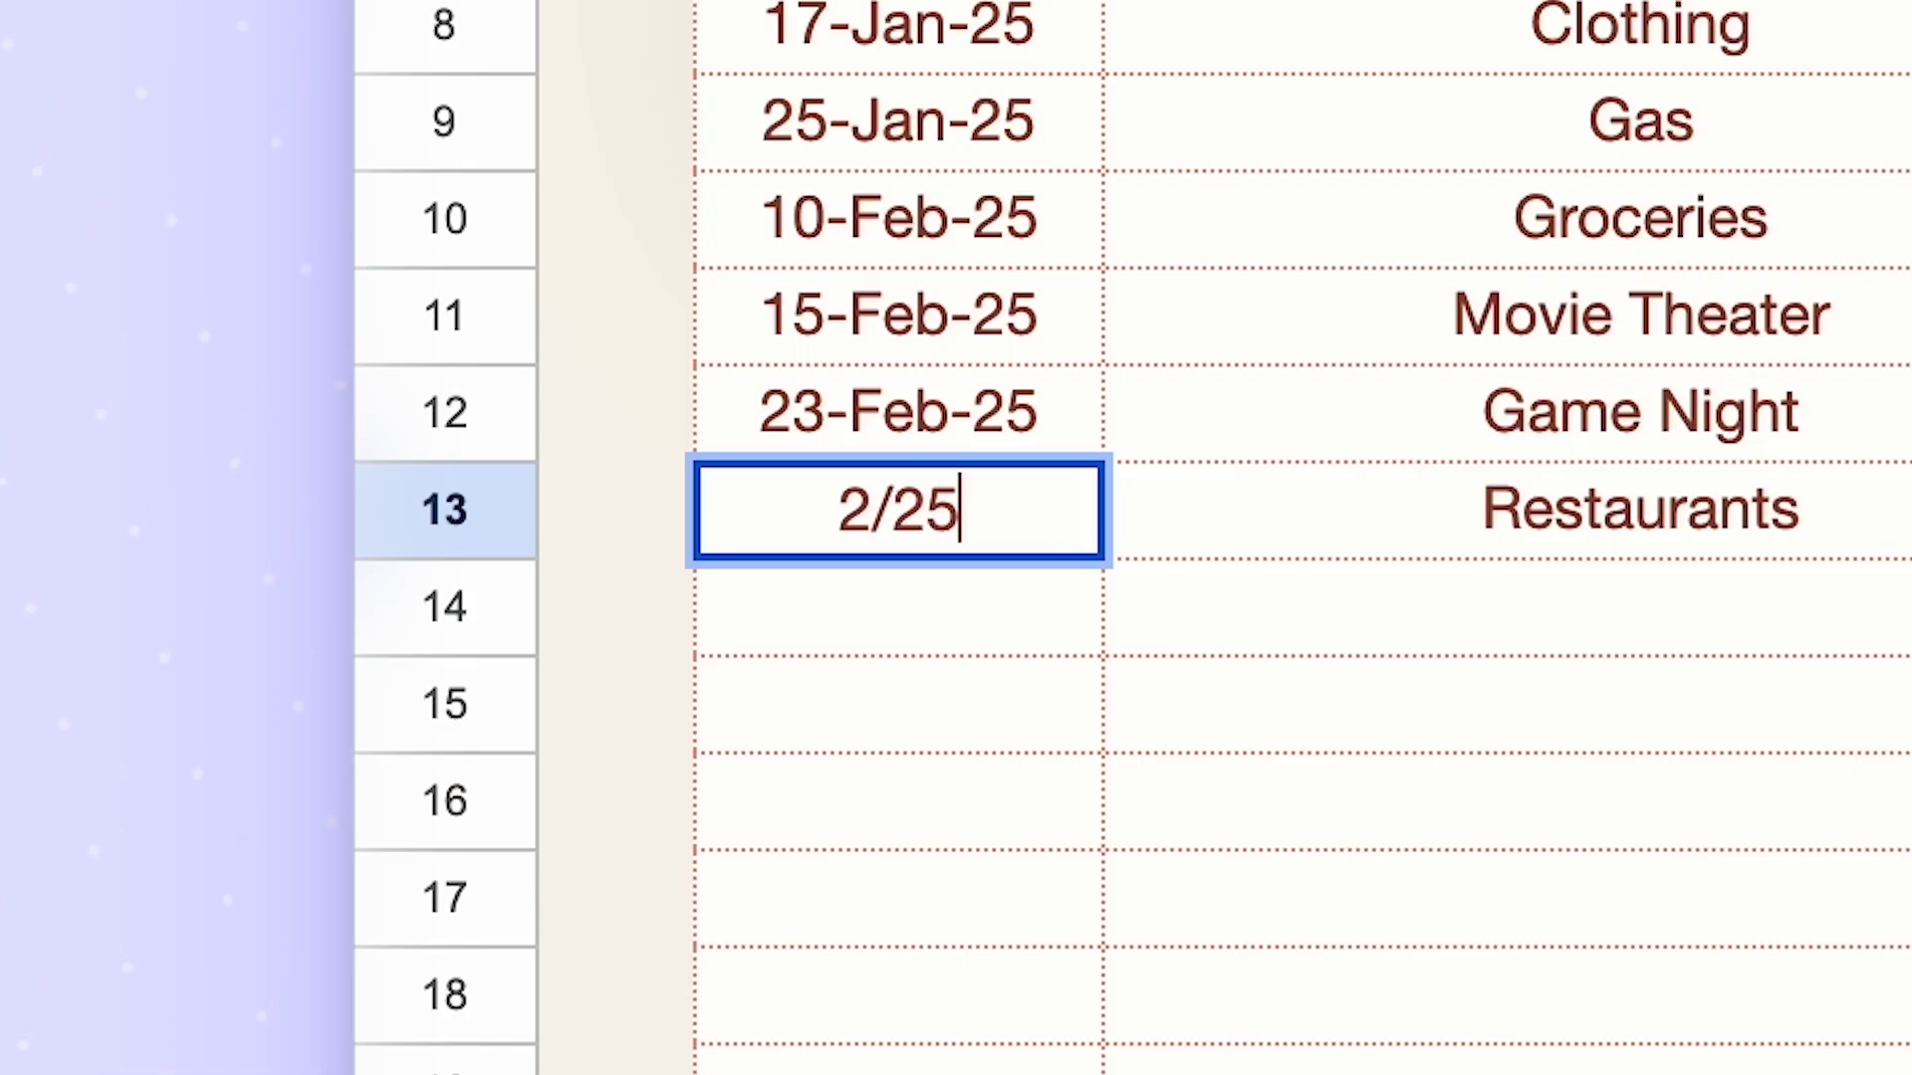
key(Return)
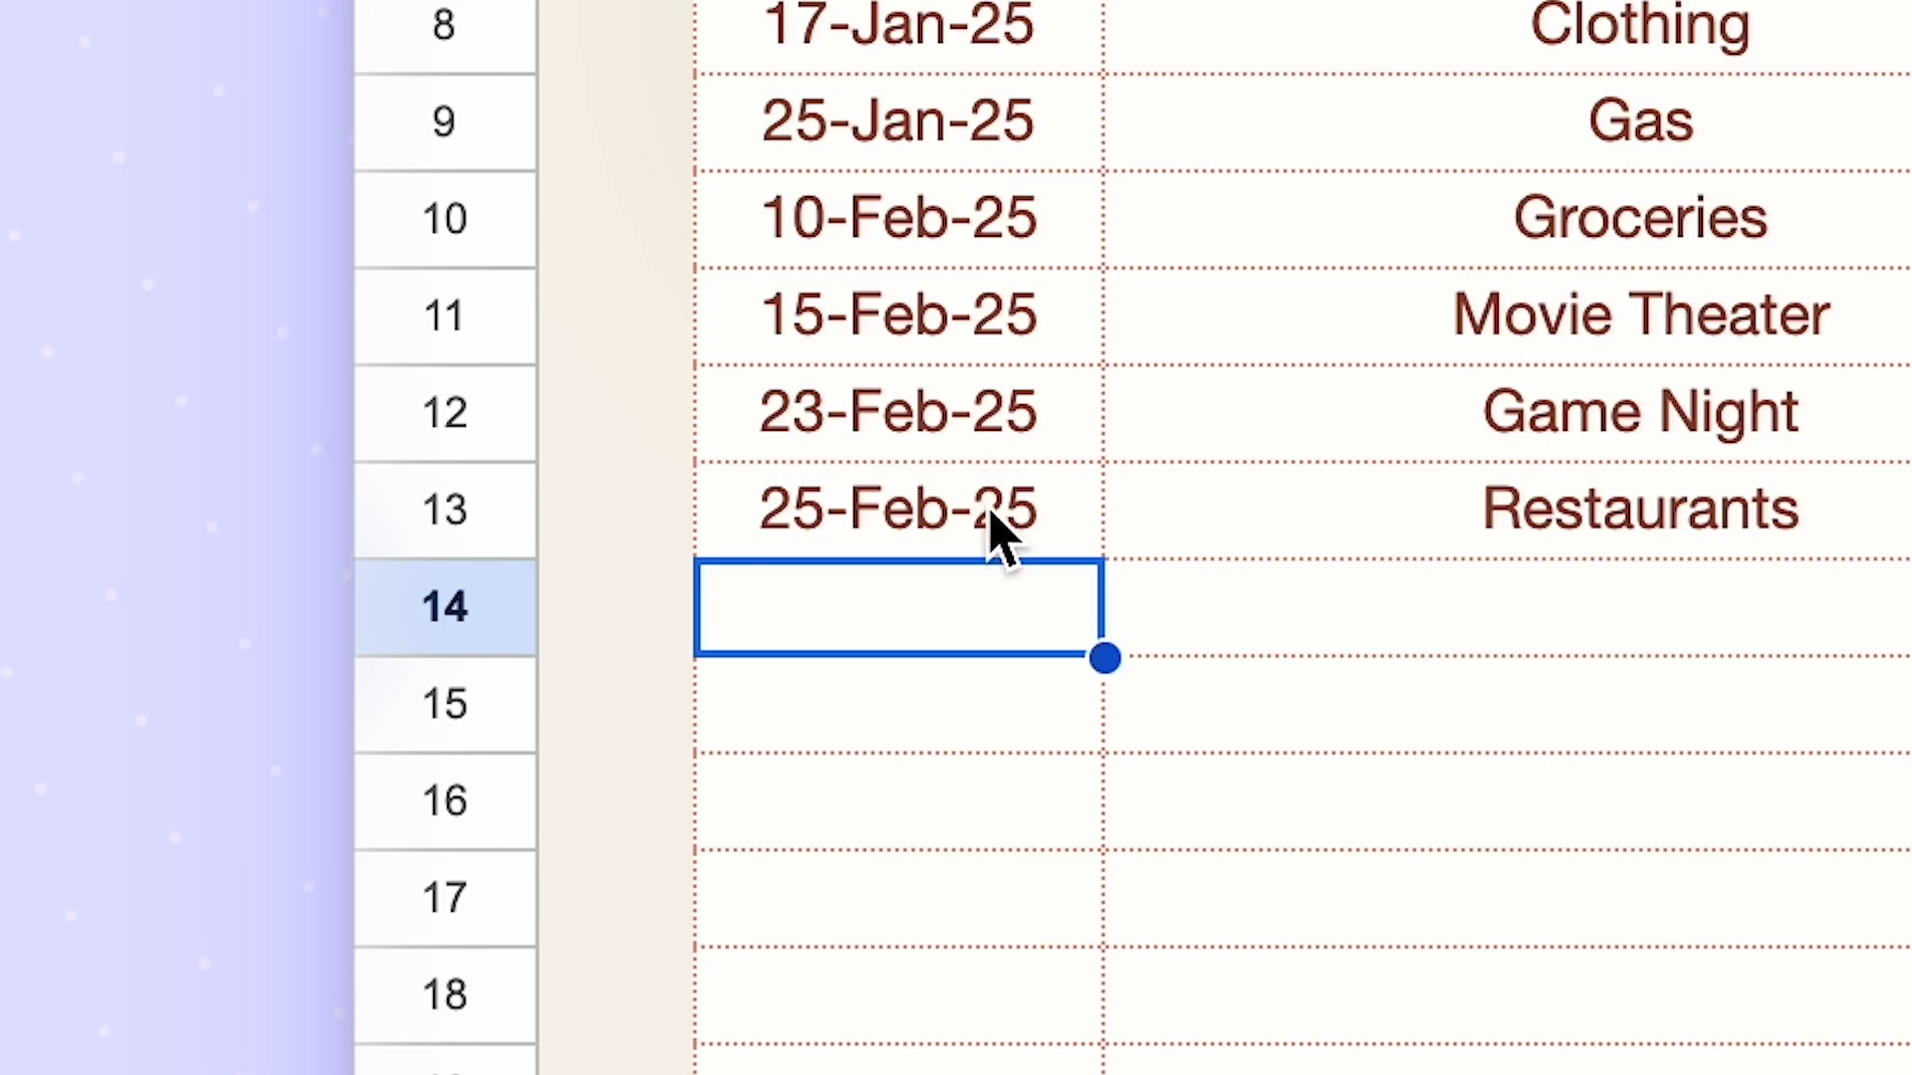
click(778, 667)
text(C)
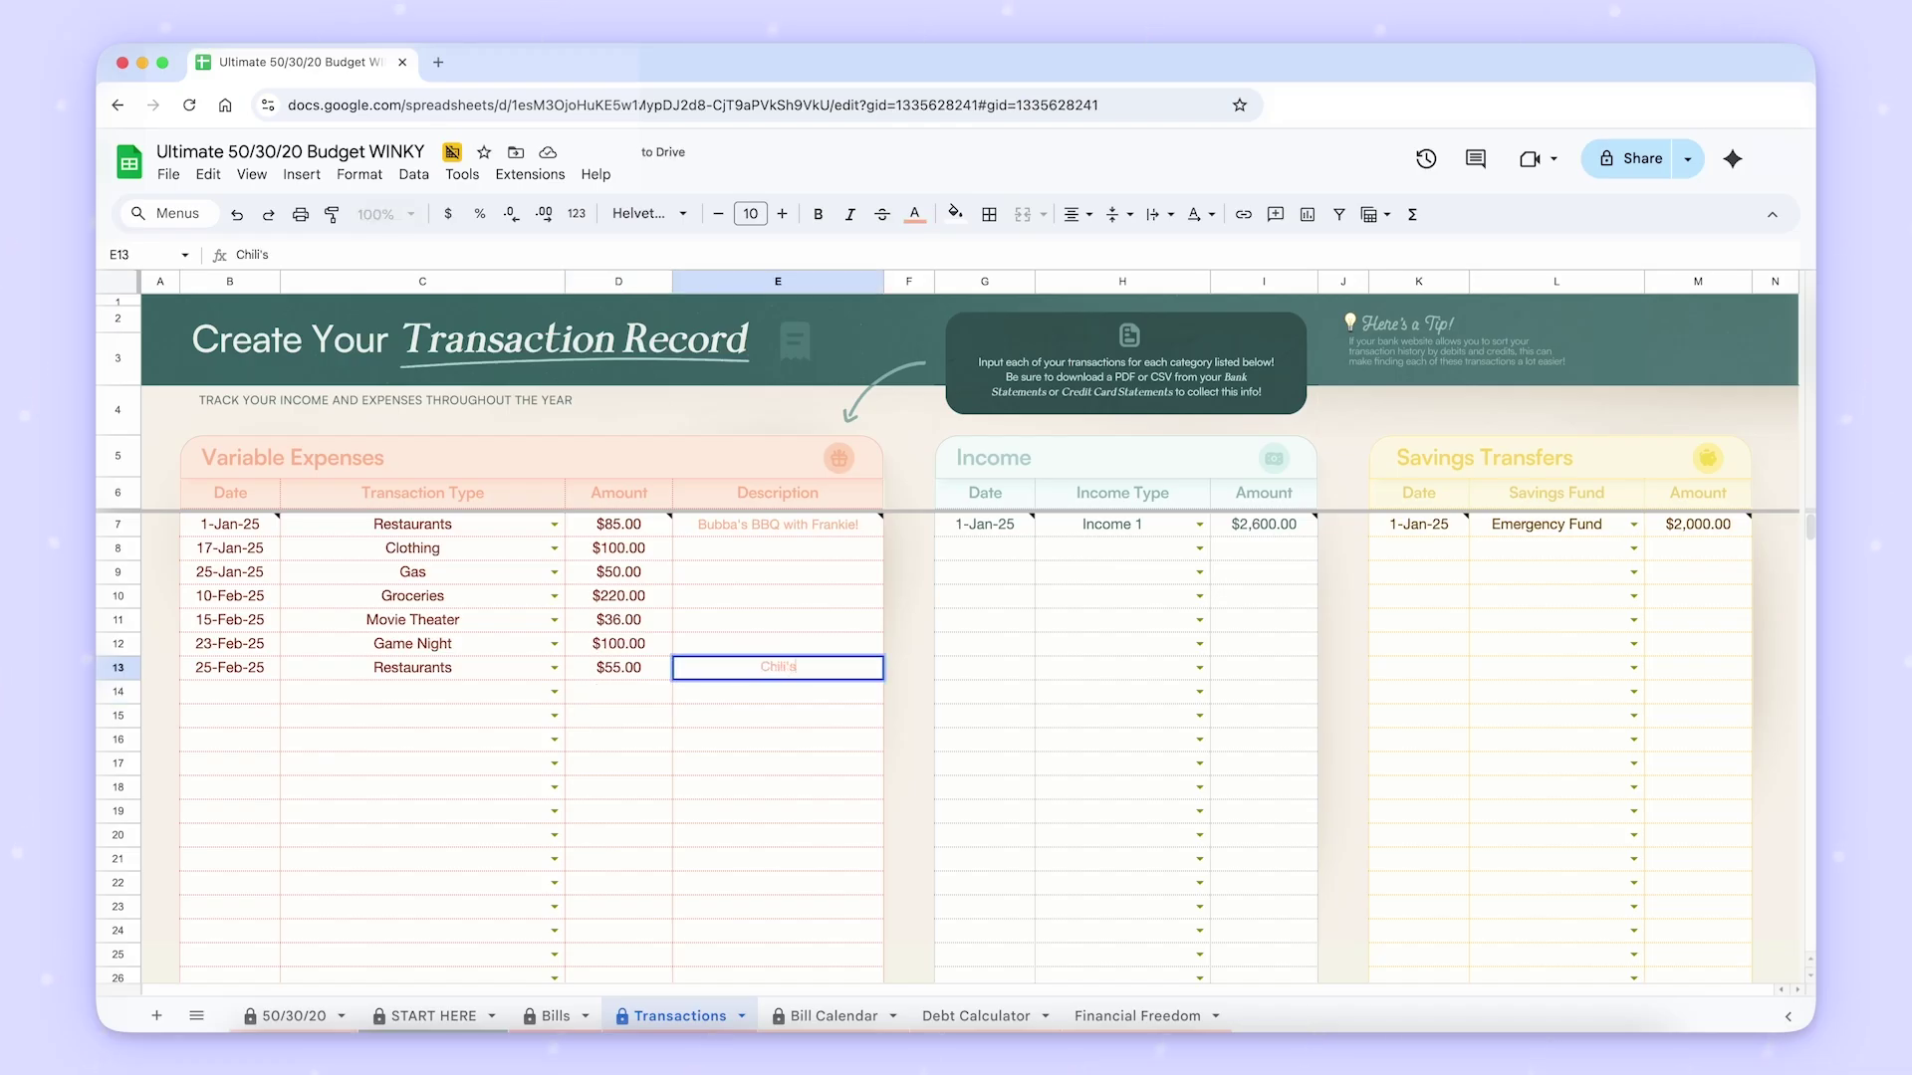
Enter Chili's as the description in E13 for the 25-Feb-25 Restaurants expense.
text(hili's)
key(Return)
click(423, 691)
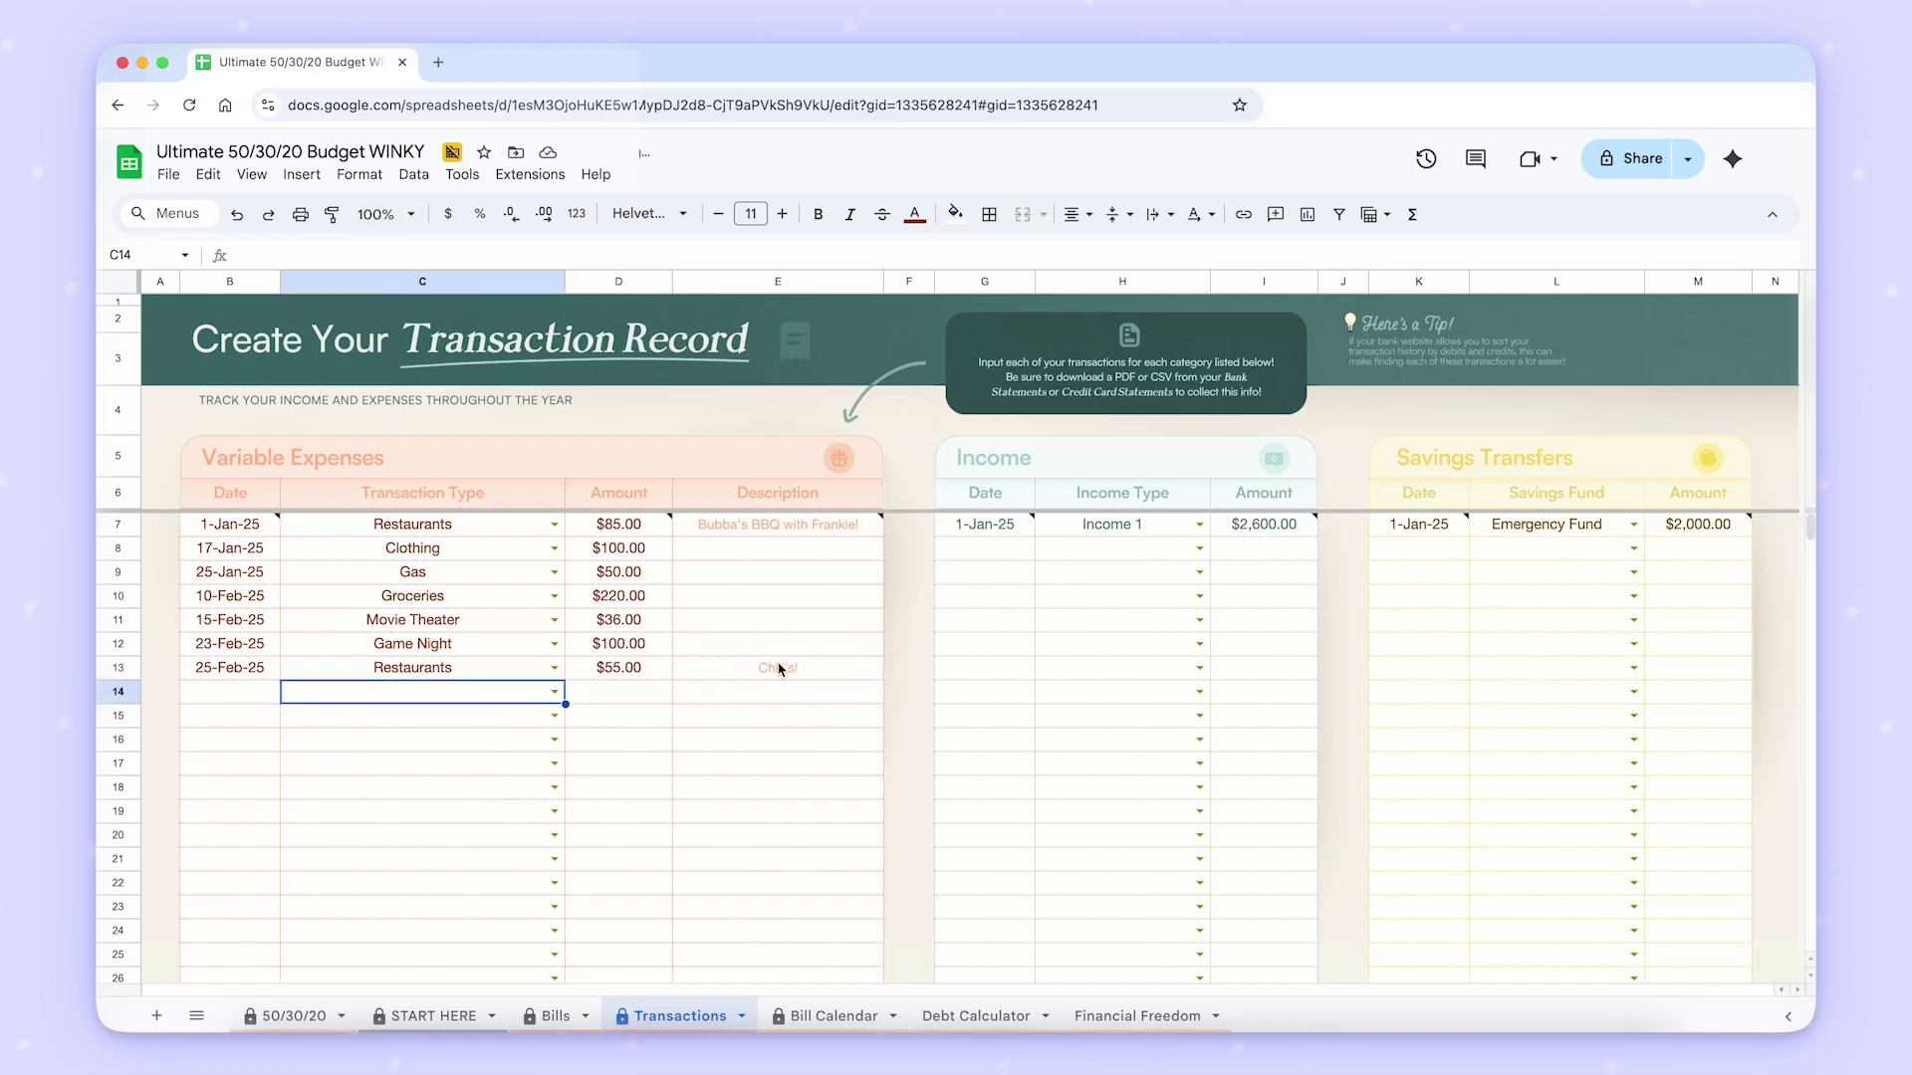
Add an Income entry in row 8 with date 1/15, type Income 1 and amount 2615.15.
click(1095, 524)
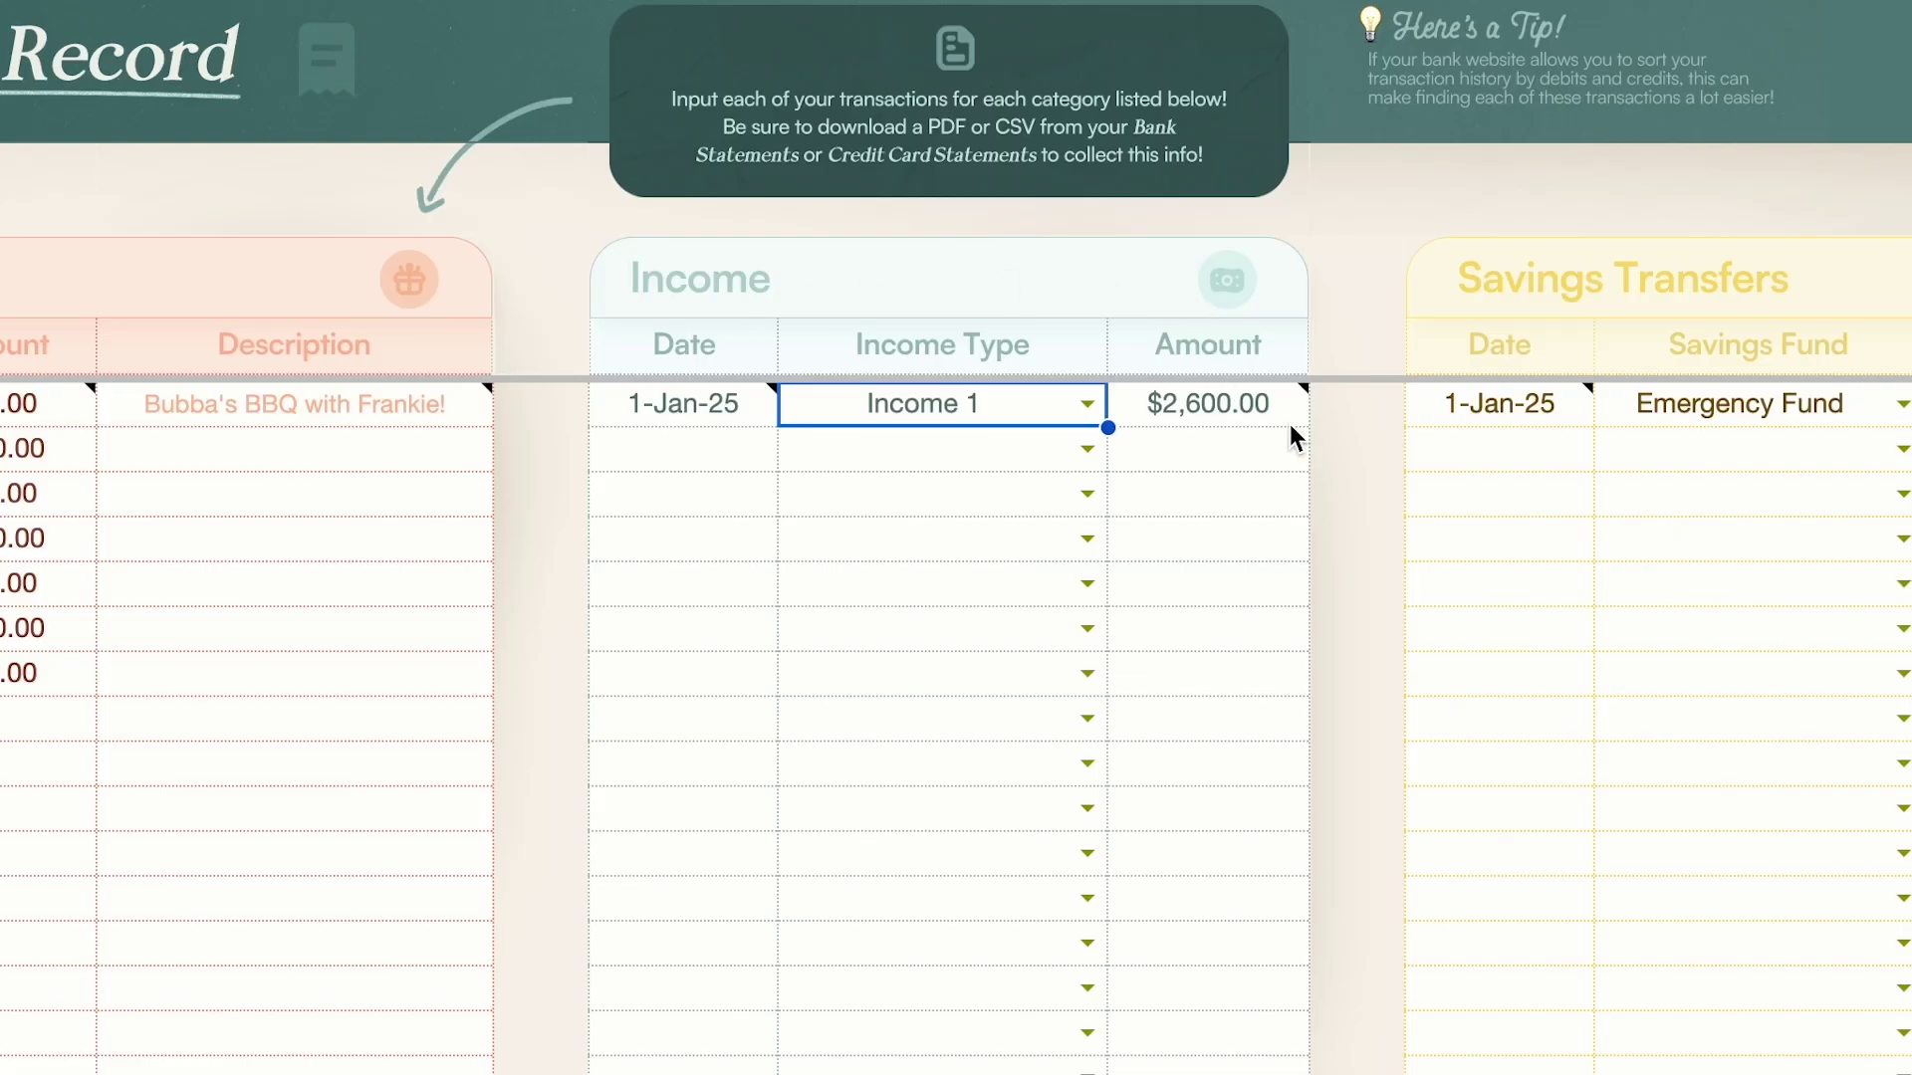
click(684, 448)
text(1/15)
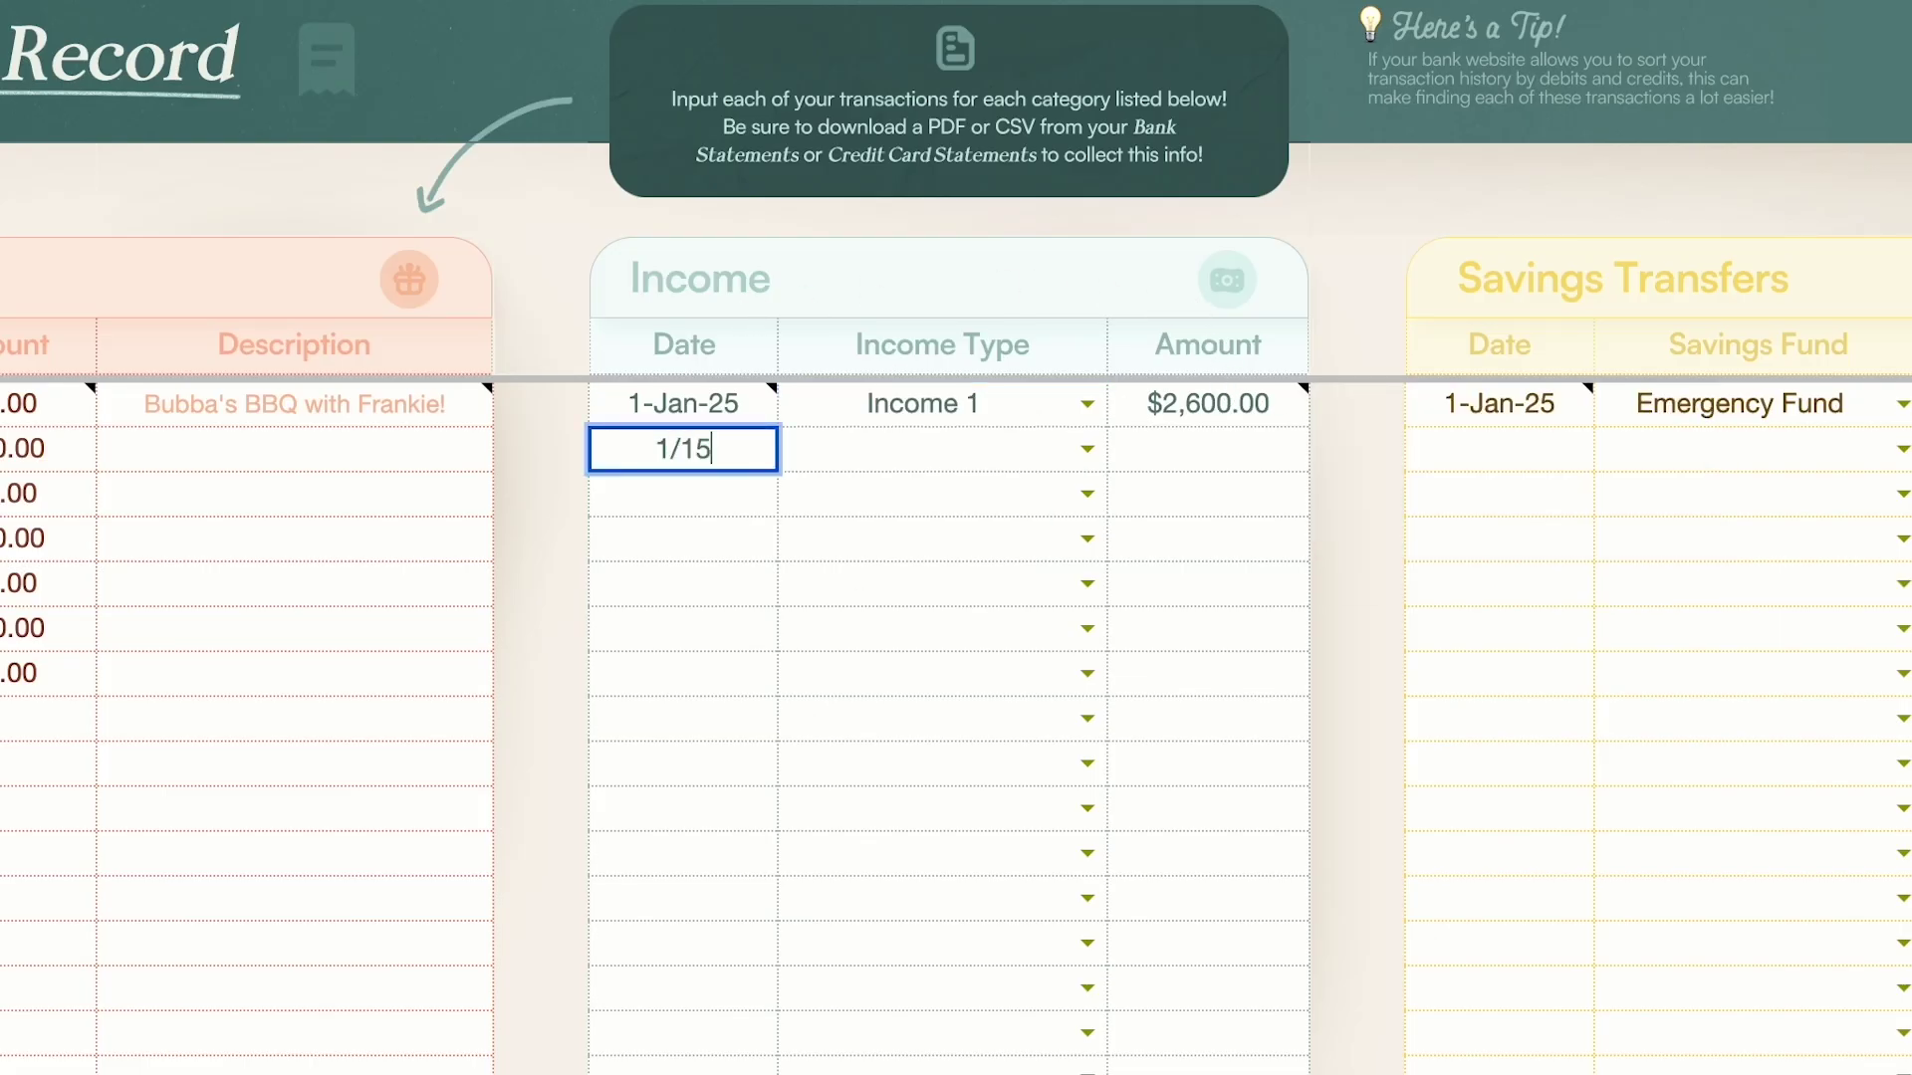
key(Tab)
click(1090, 460)
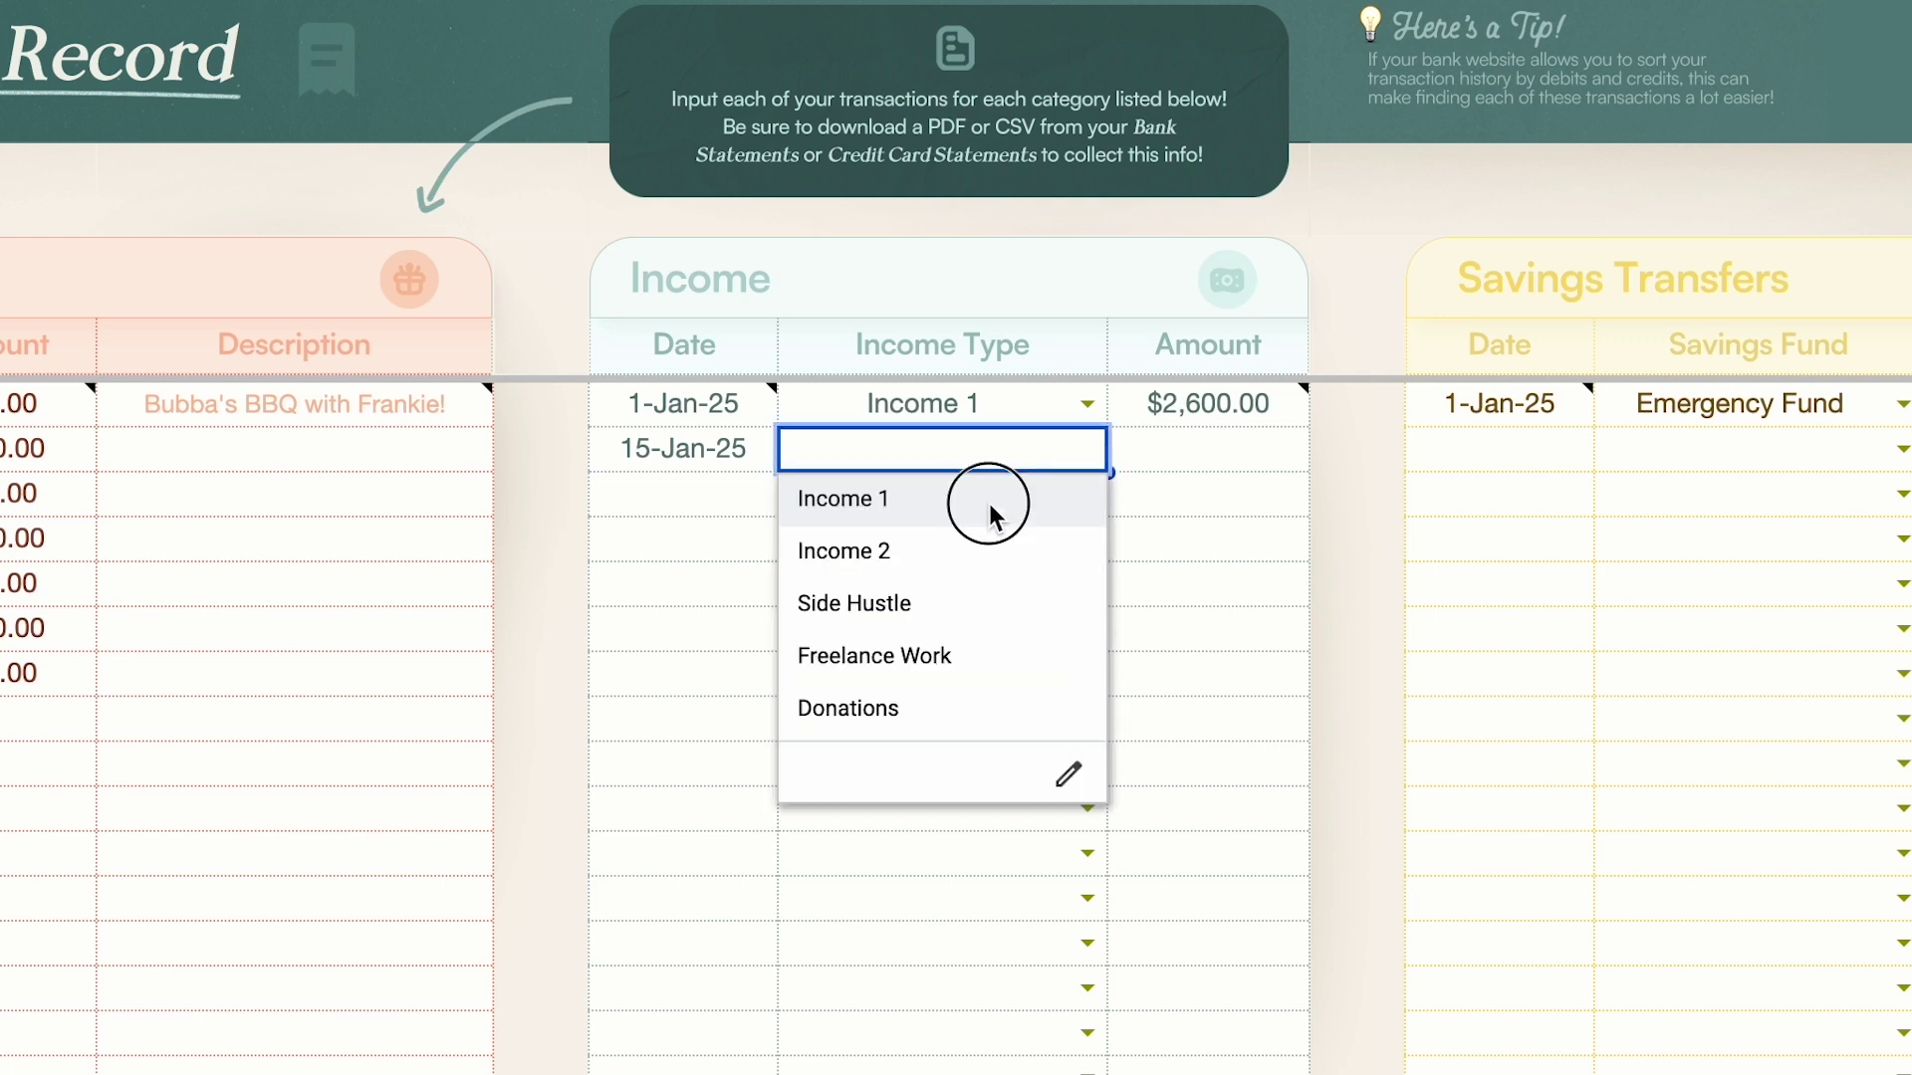
click(993, 512)
click(1244, 460)
text(2615.15)
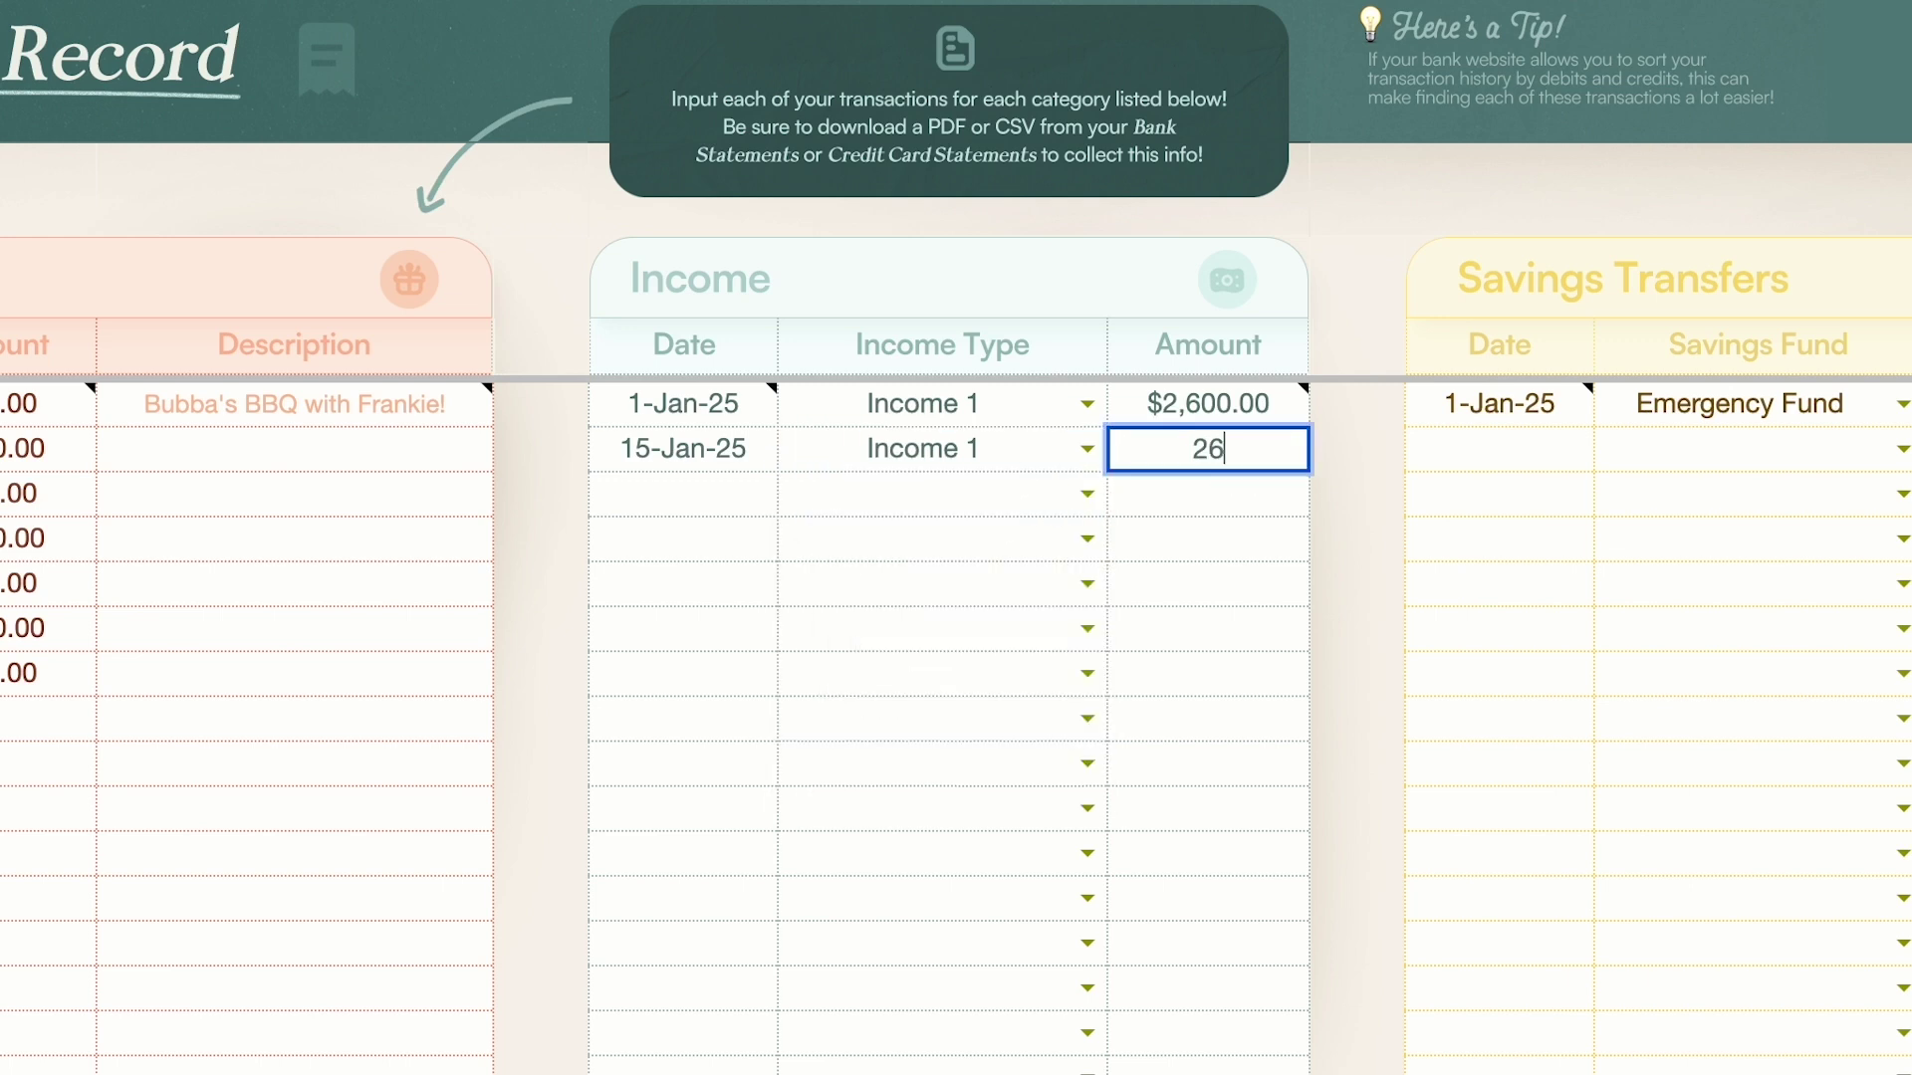
key(Return)
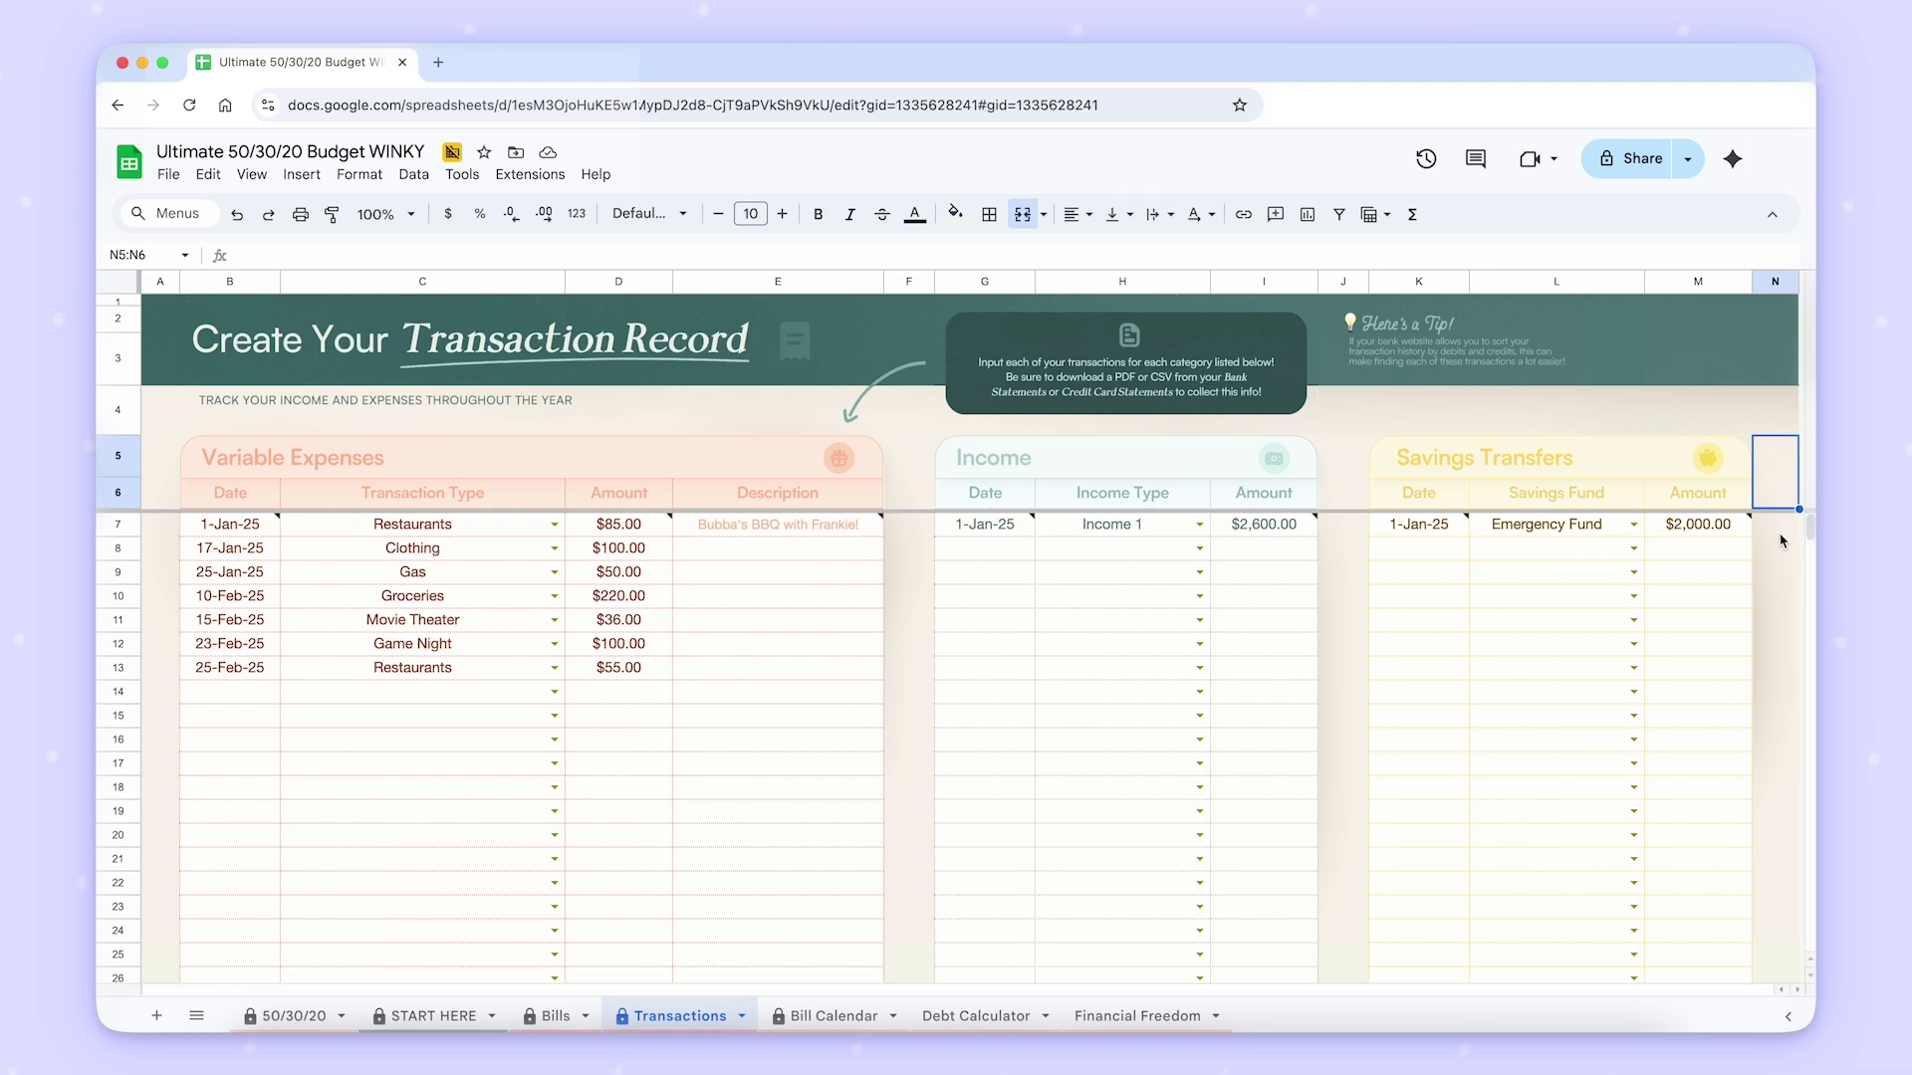
Add a Savings Transfers entry in row 8 with date 1/15, savings fund Travel Fund and amount 200.
click(1452, 556)
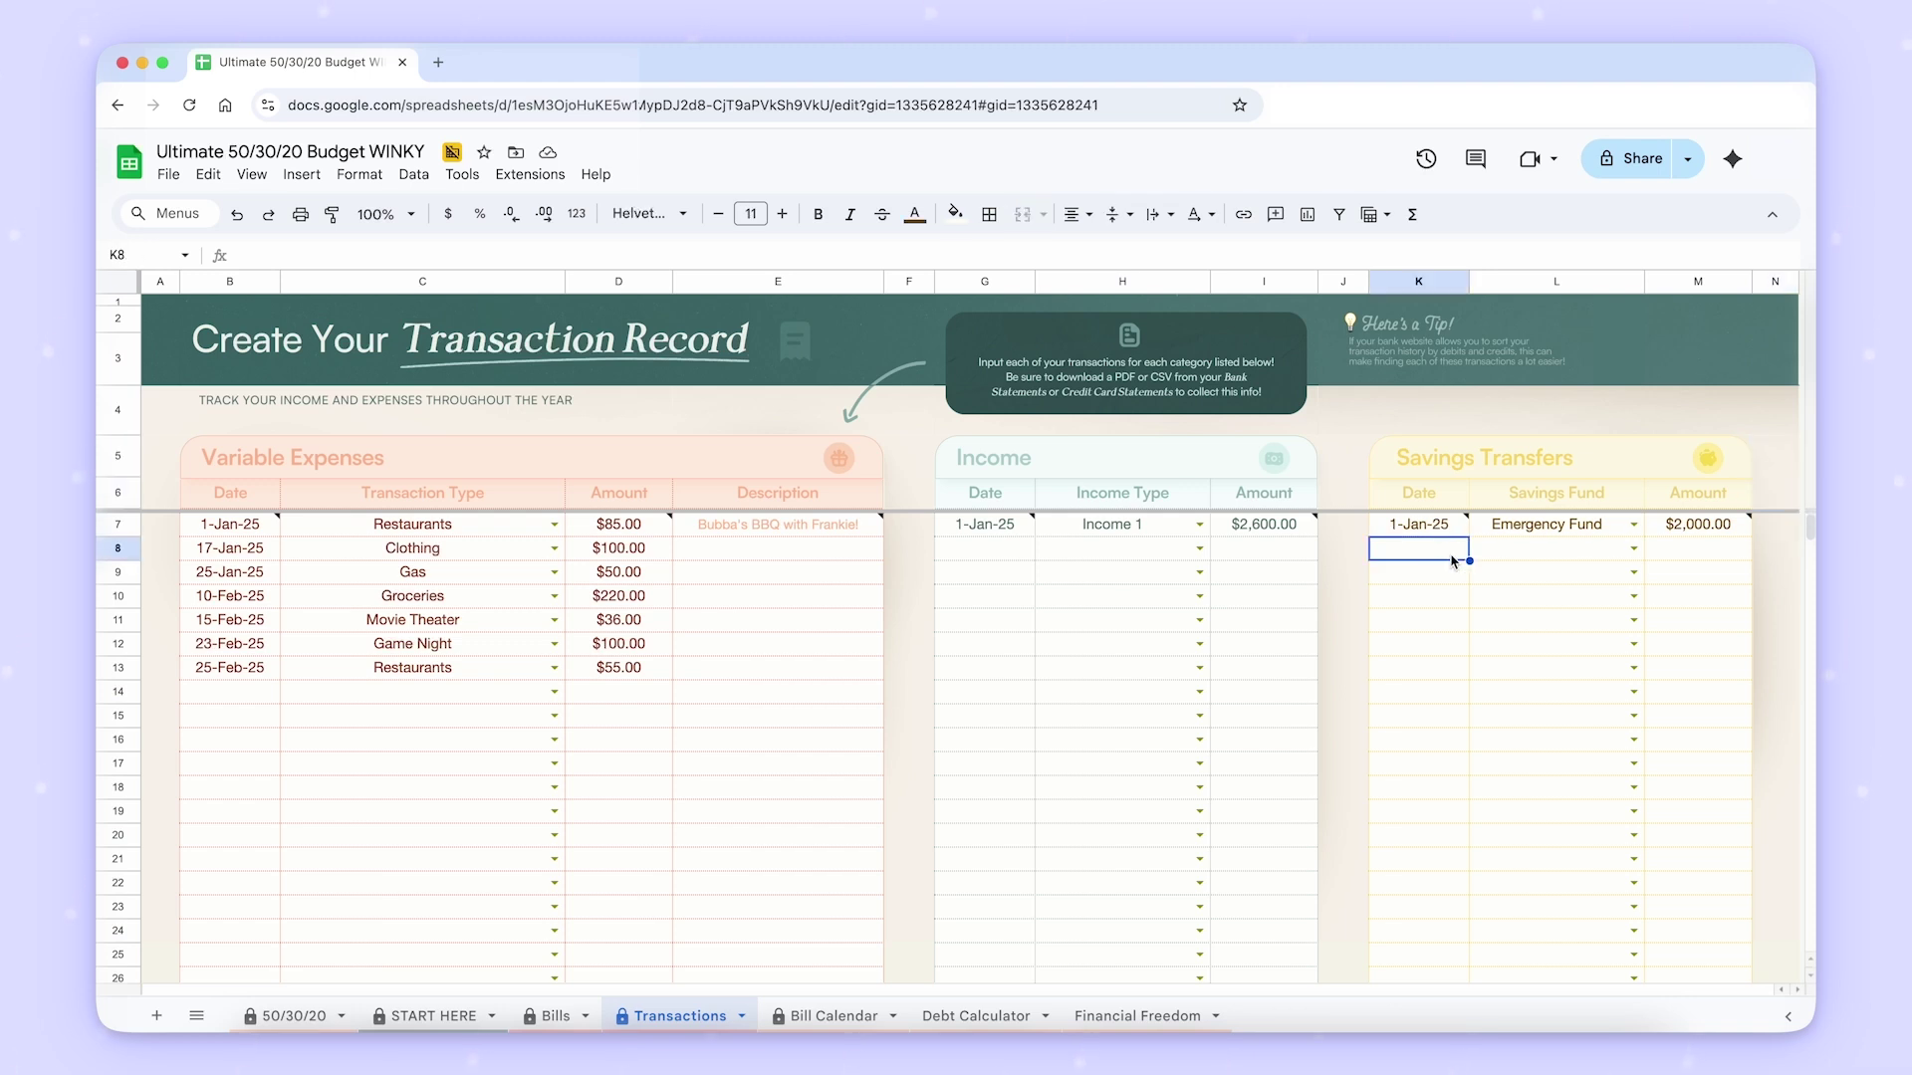
text(1/15)
key(Tab)
click(1175, 455)
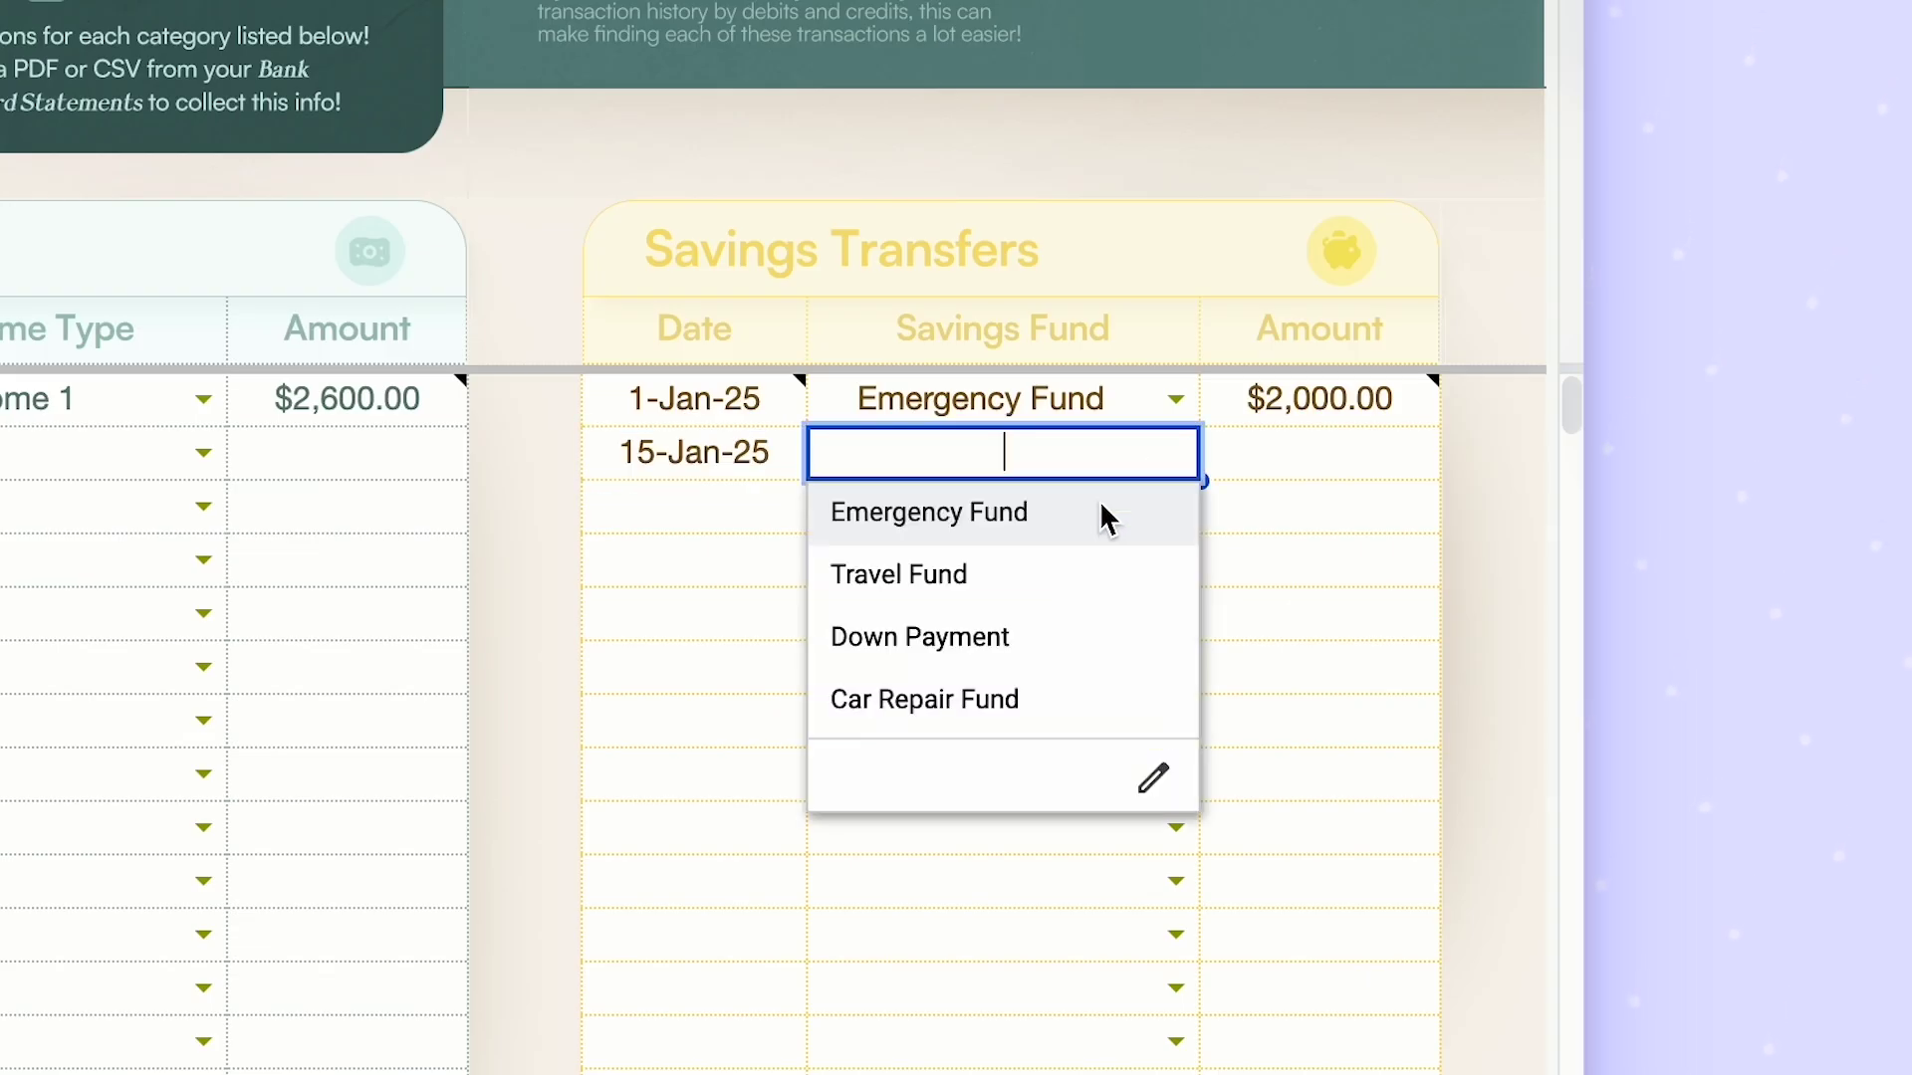
click(1029, 590)
click(1325, 463)
text(200)
key(Return)
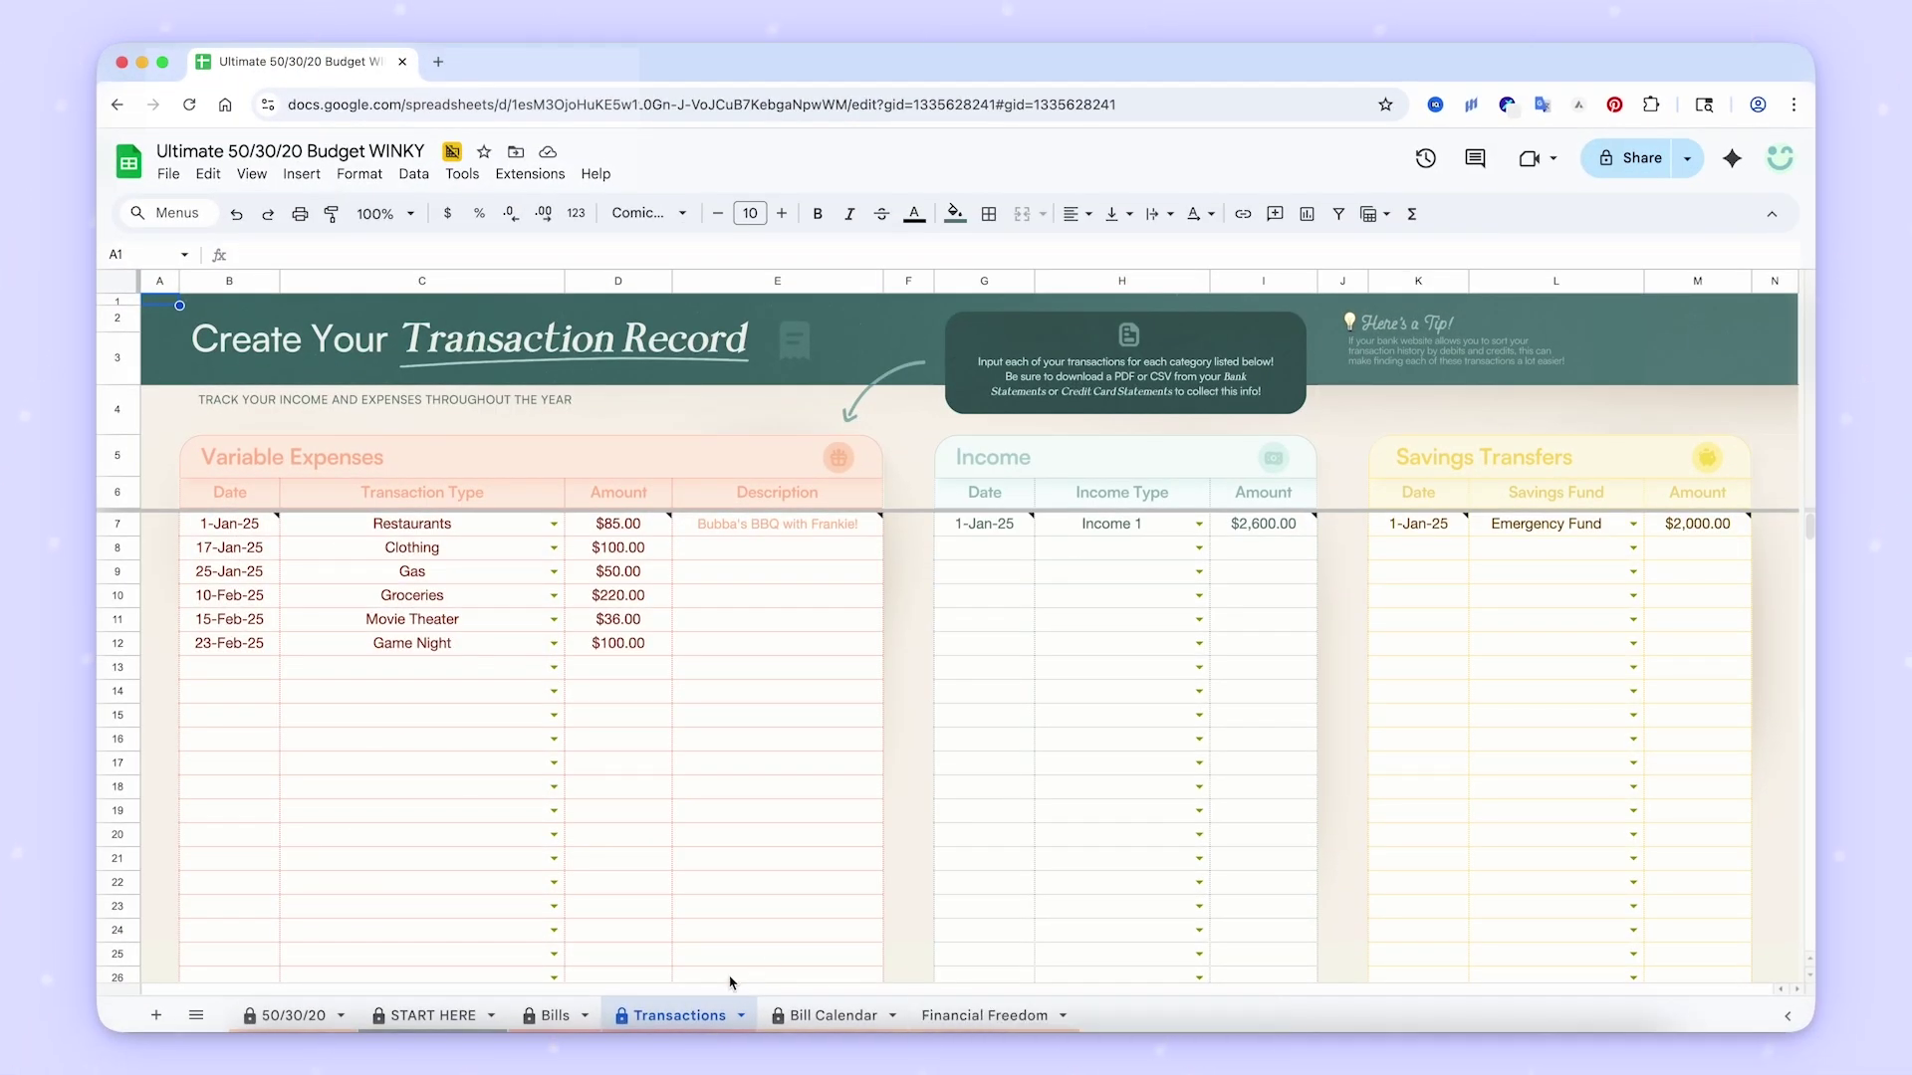
Look over the Bill Calendar and Transactions sheets and open the 50/30/20 sheet.
click(834, 1011)
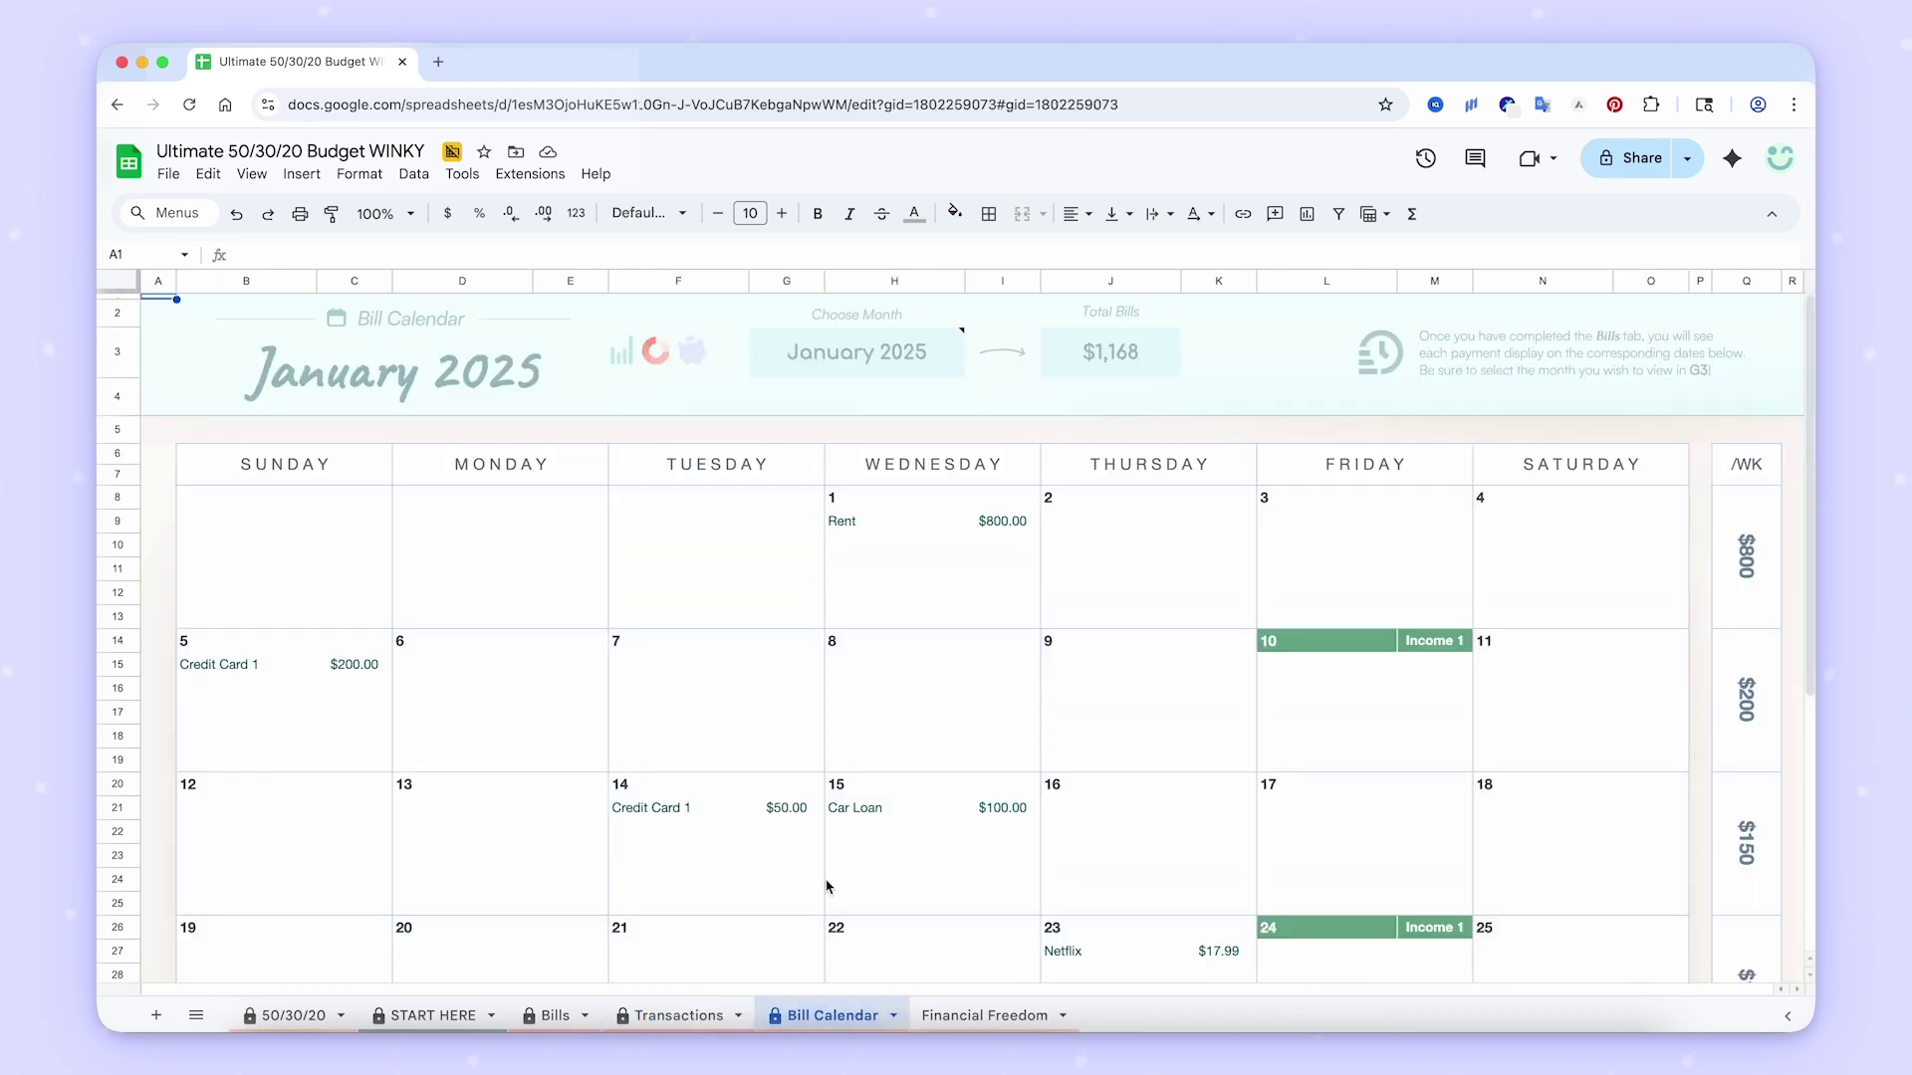
click(705, 1016)
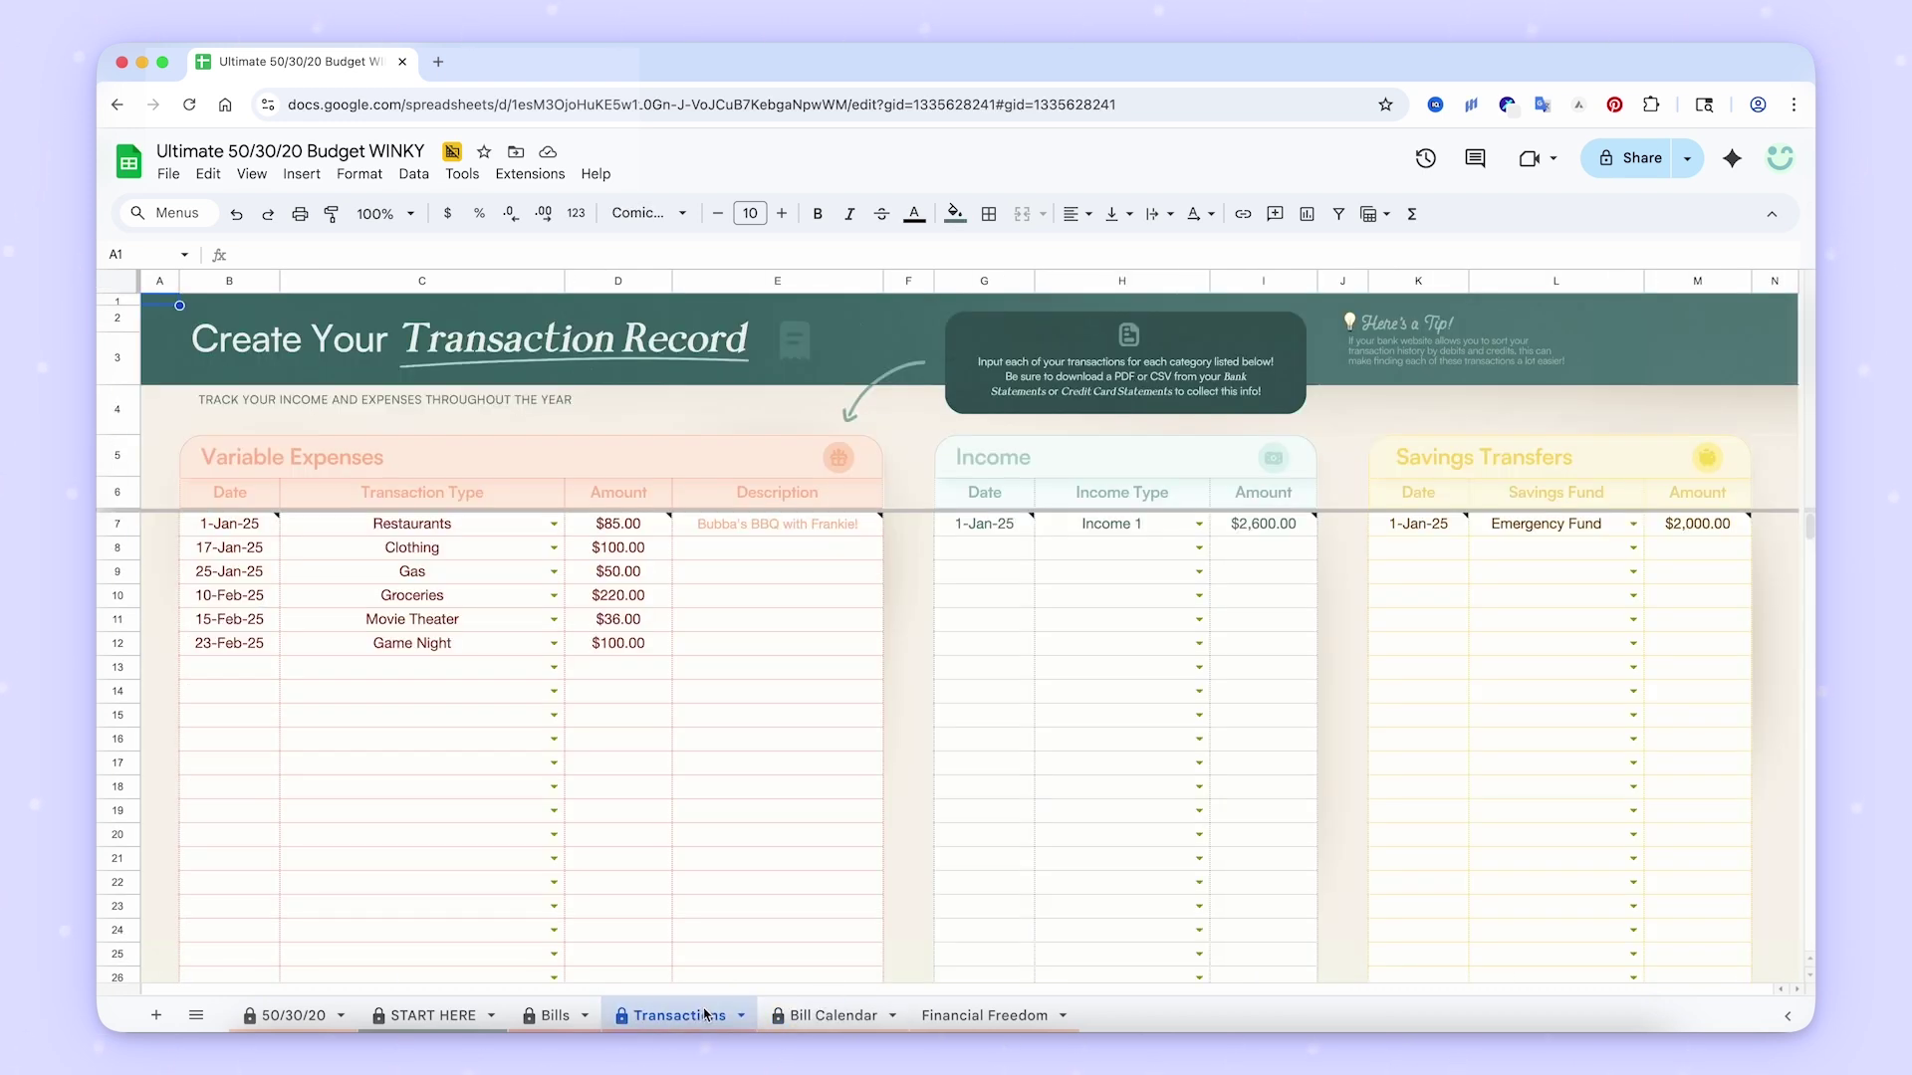
click(296, 1016)
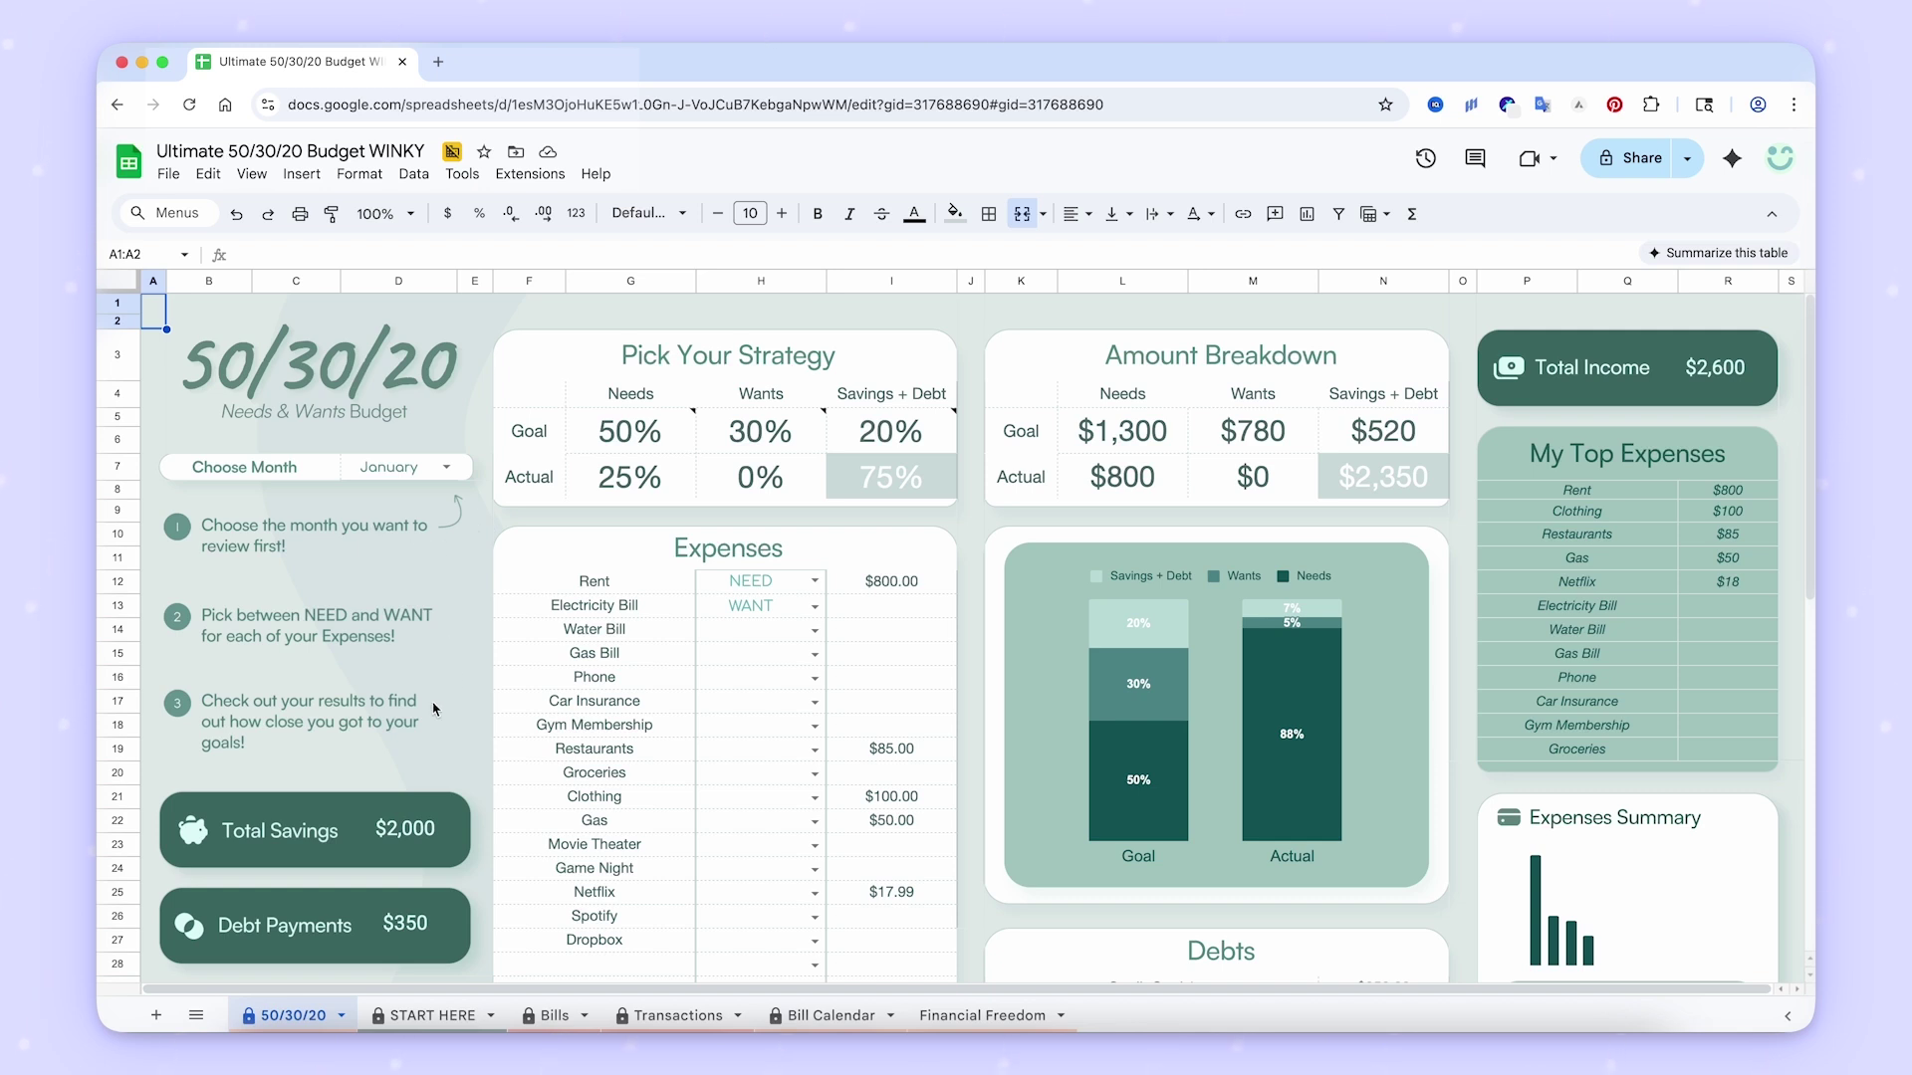
Set the month to review on the 50/30/20 sheet to March.
click(438, 466)
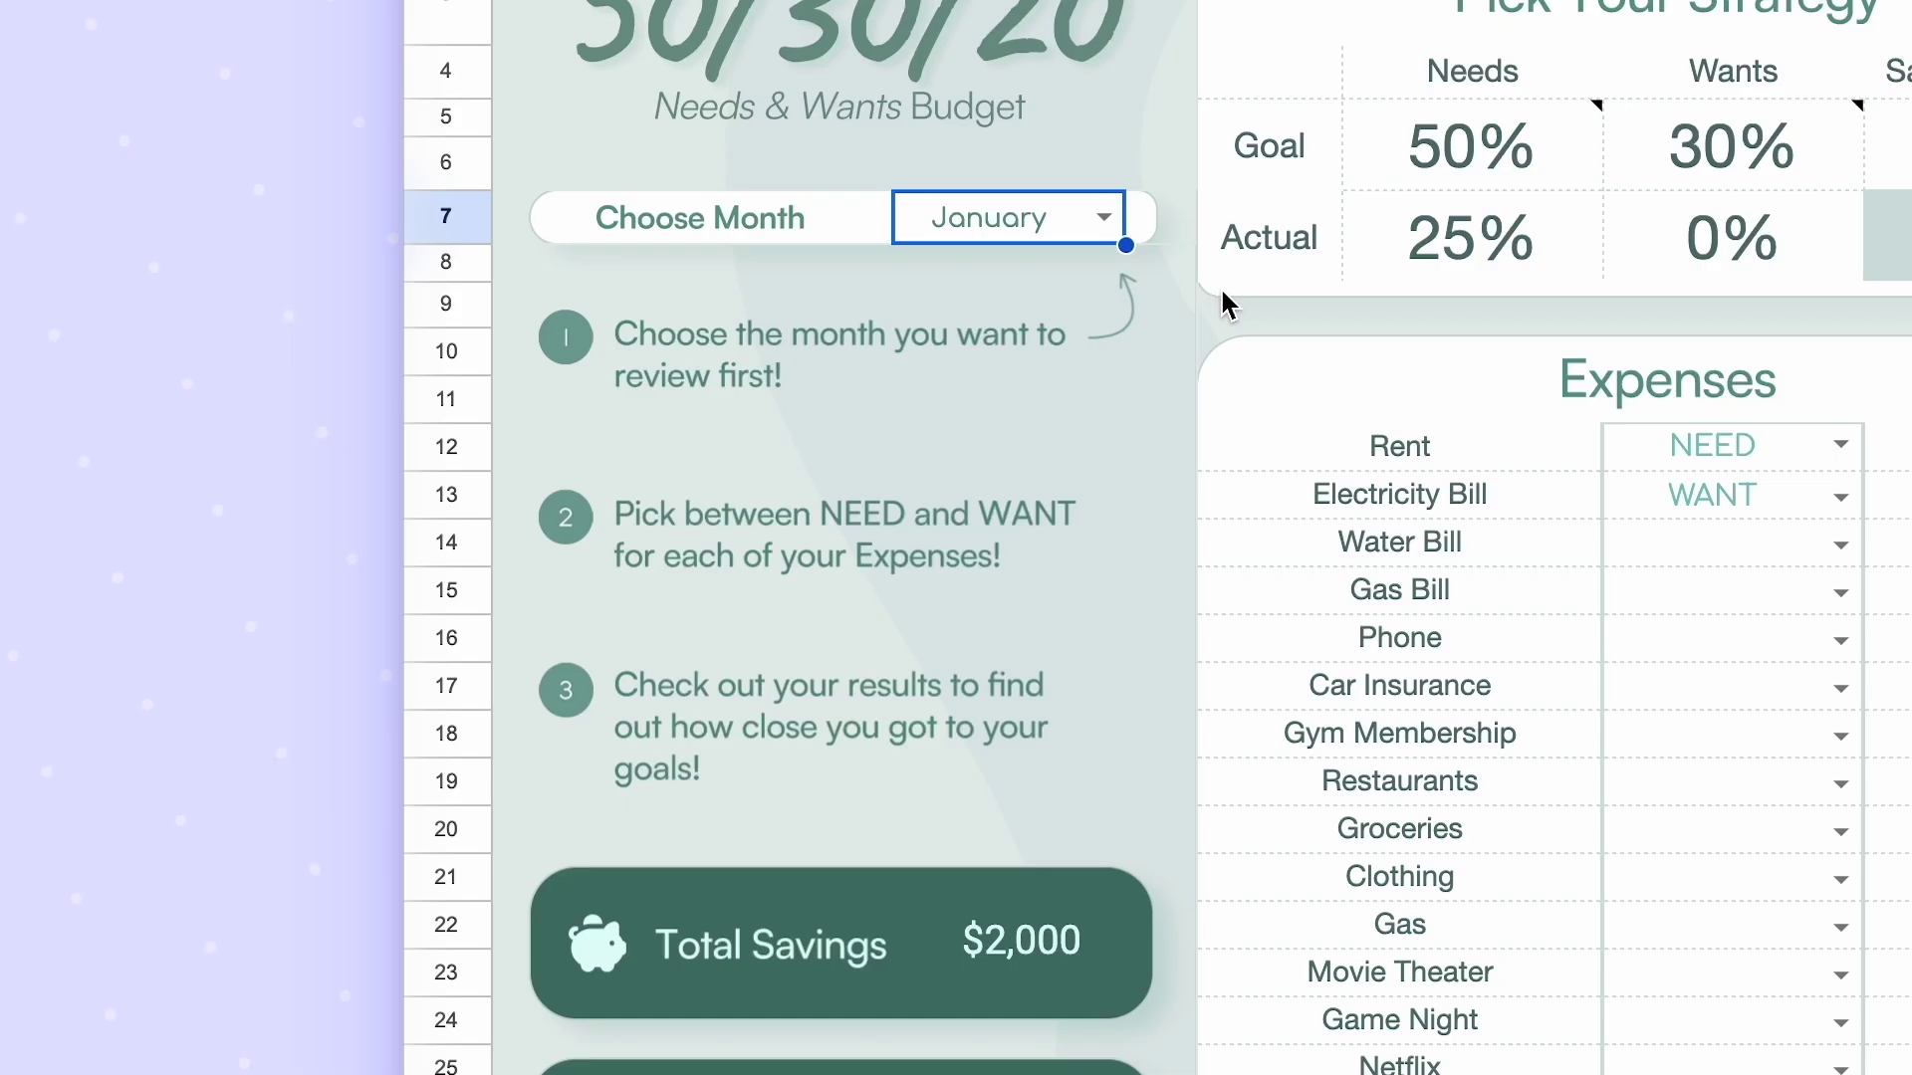
click(1103, 217)
click(1067, 392)
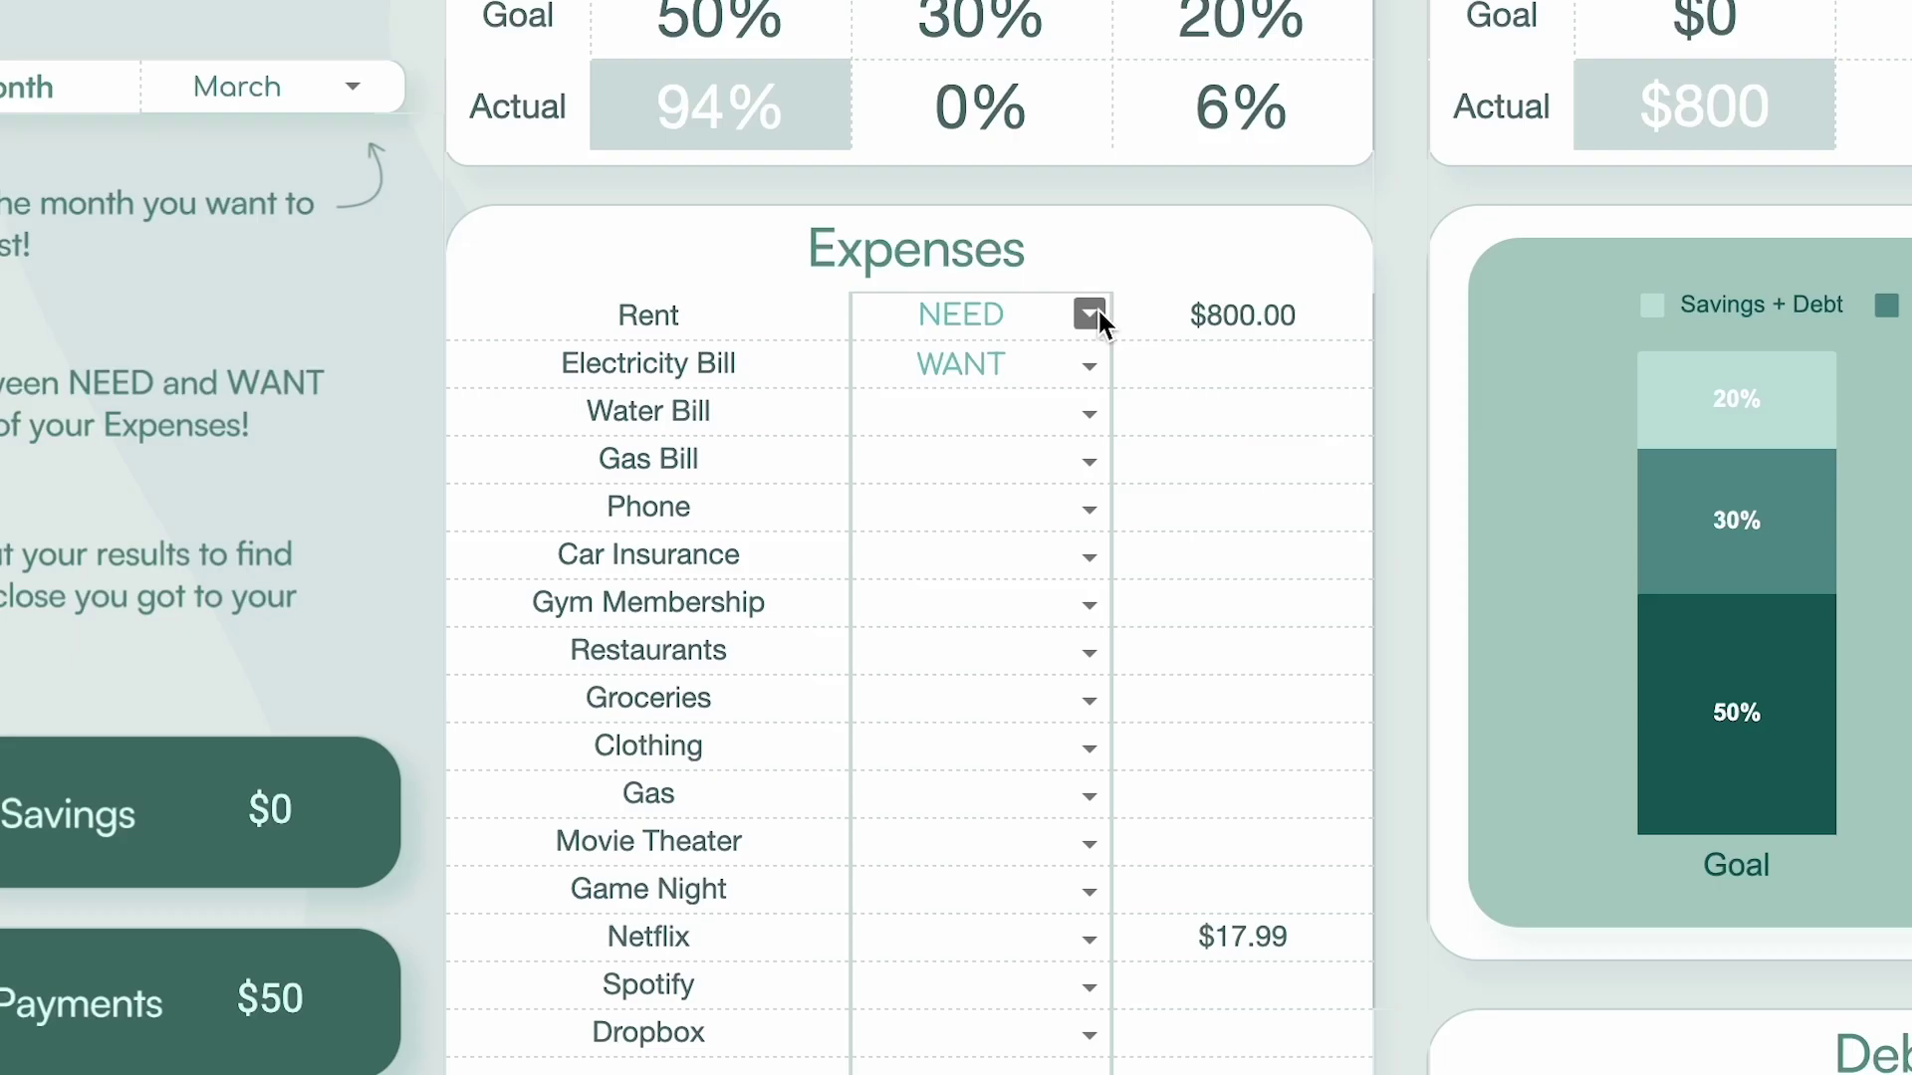
Classify Rent, Electricity Bill, Water Bill and Gas Bill as NEED and Gym Membership as WANT in the Expenses table.
click(816, 580)
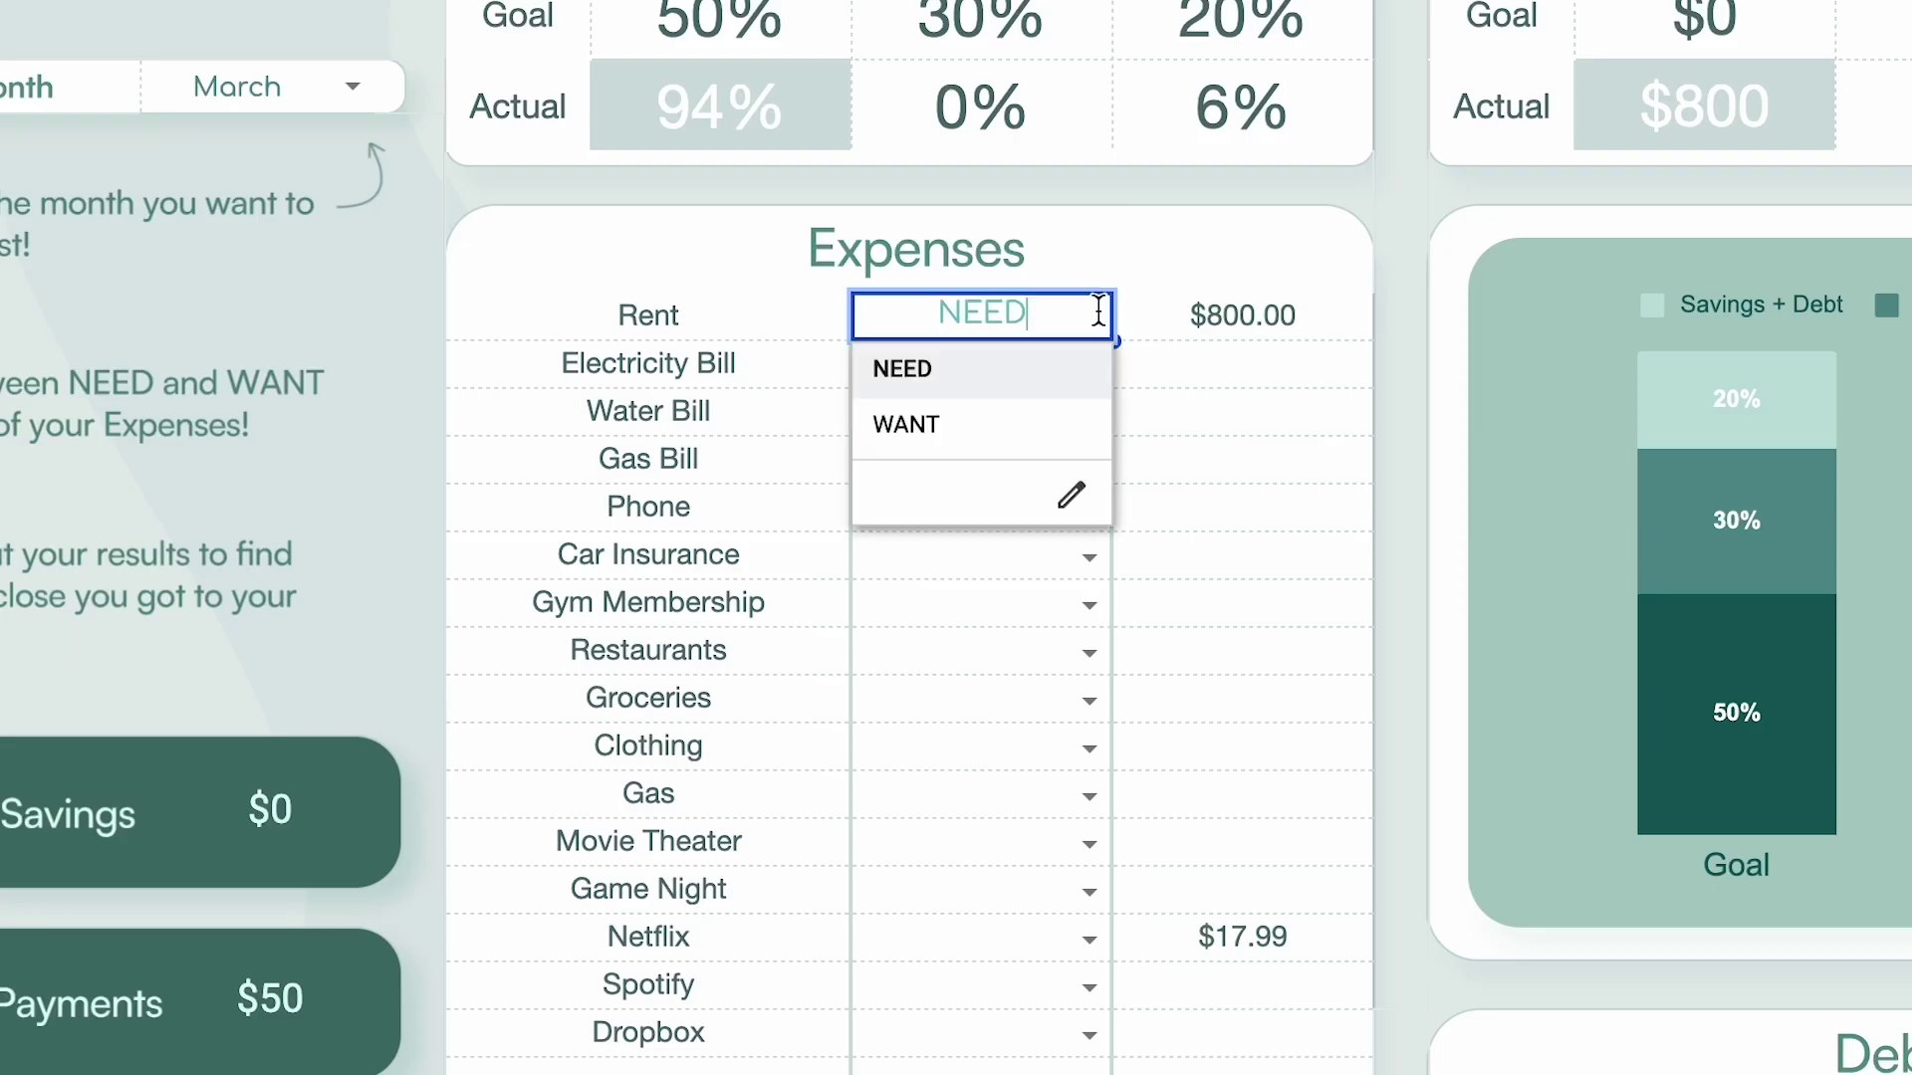
click(1068, 375)
text(WANT)
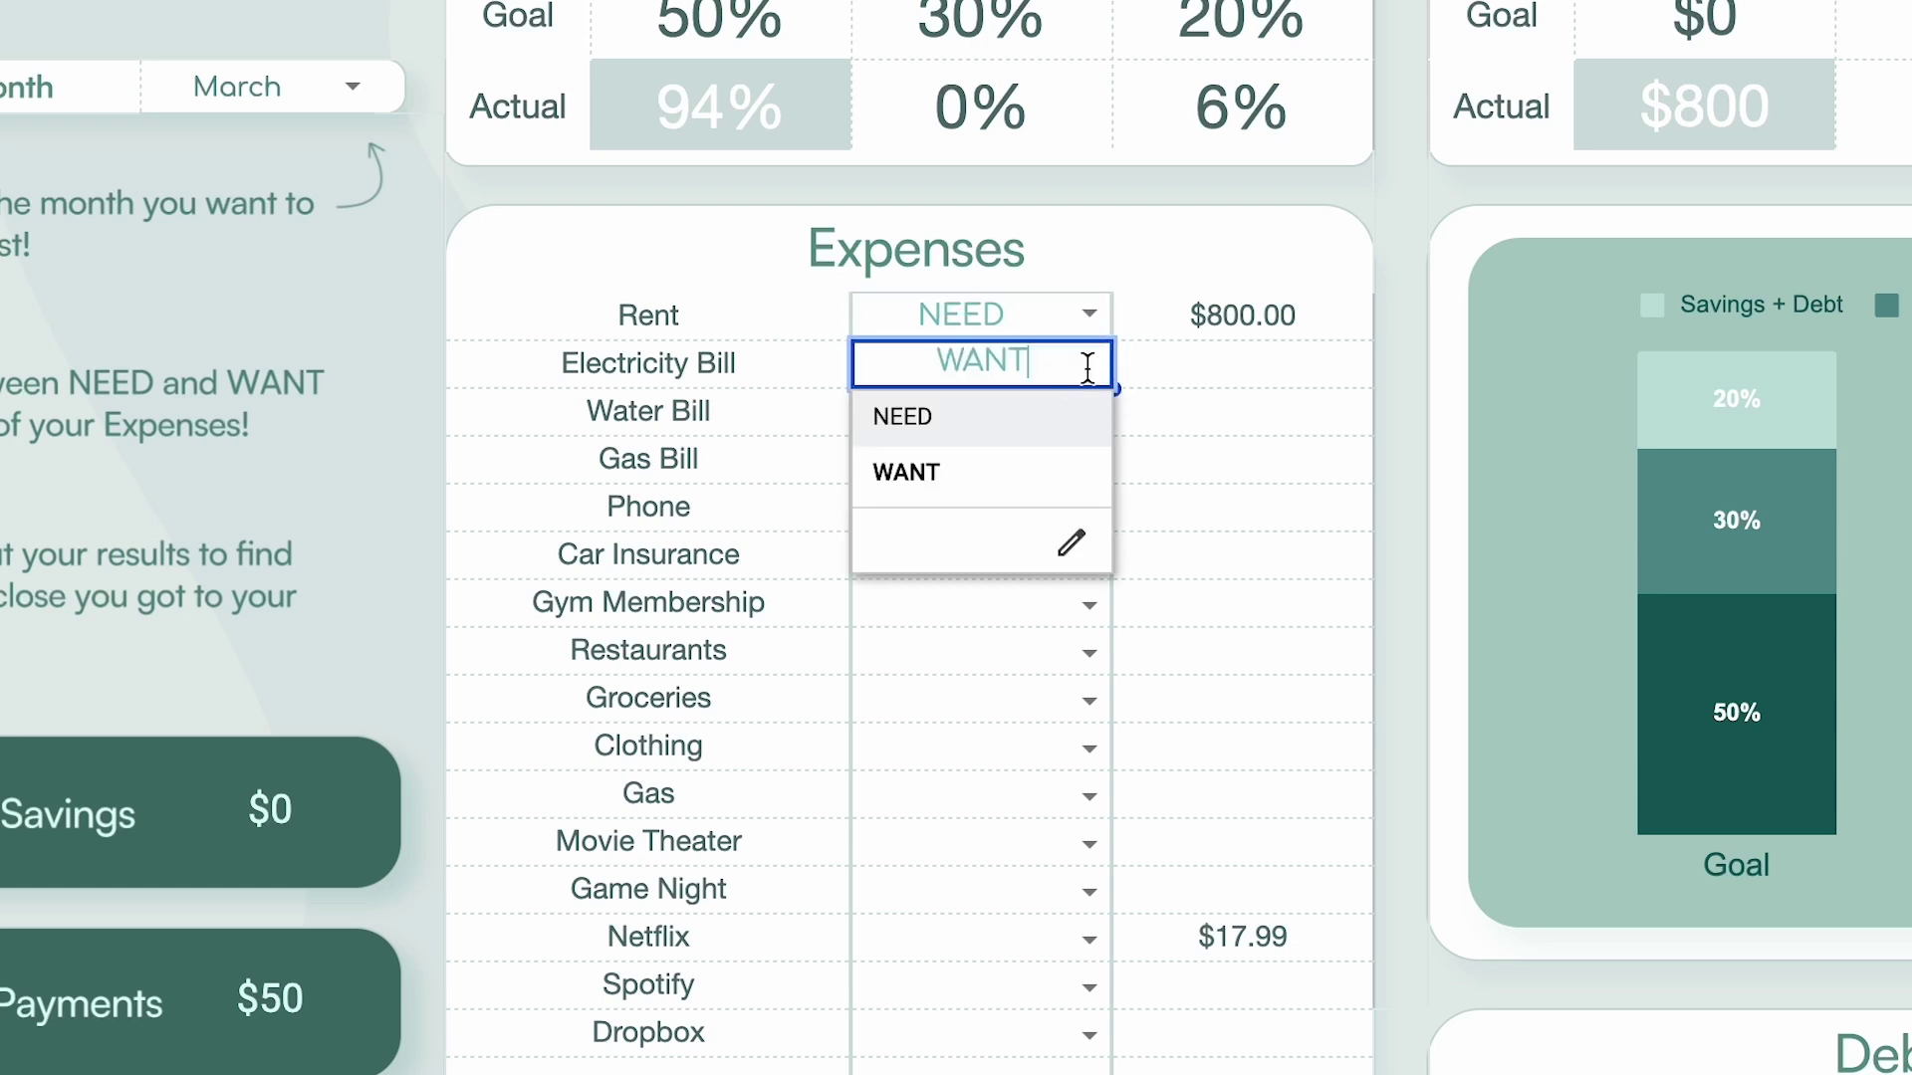
click(1053, 418)
click(1078, 416)
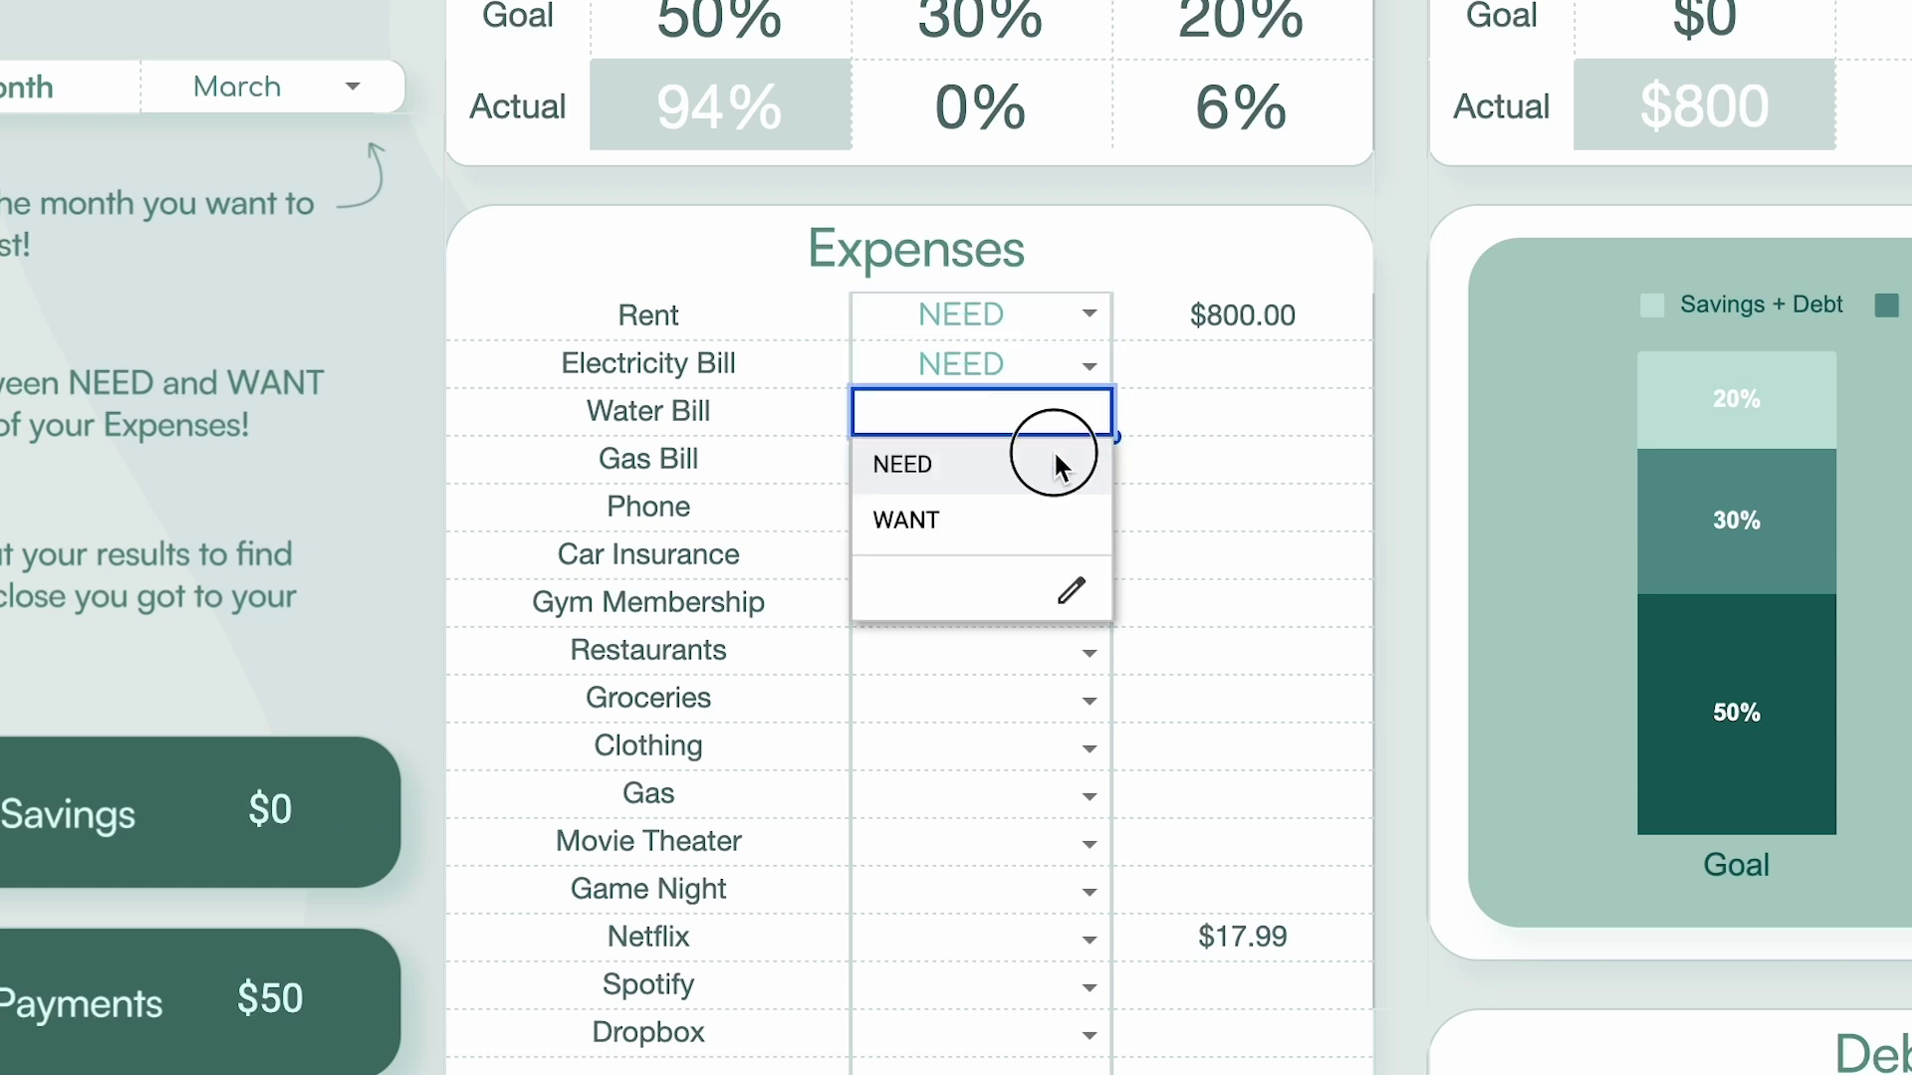
click(1053, 450)
click(1089, 461)
click(1025, 510)
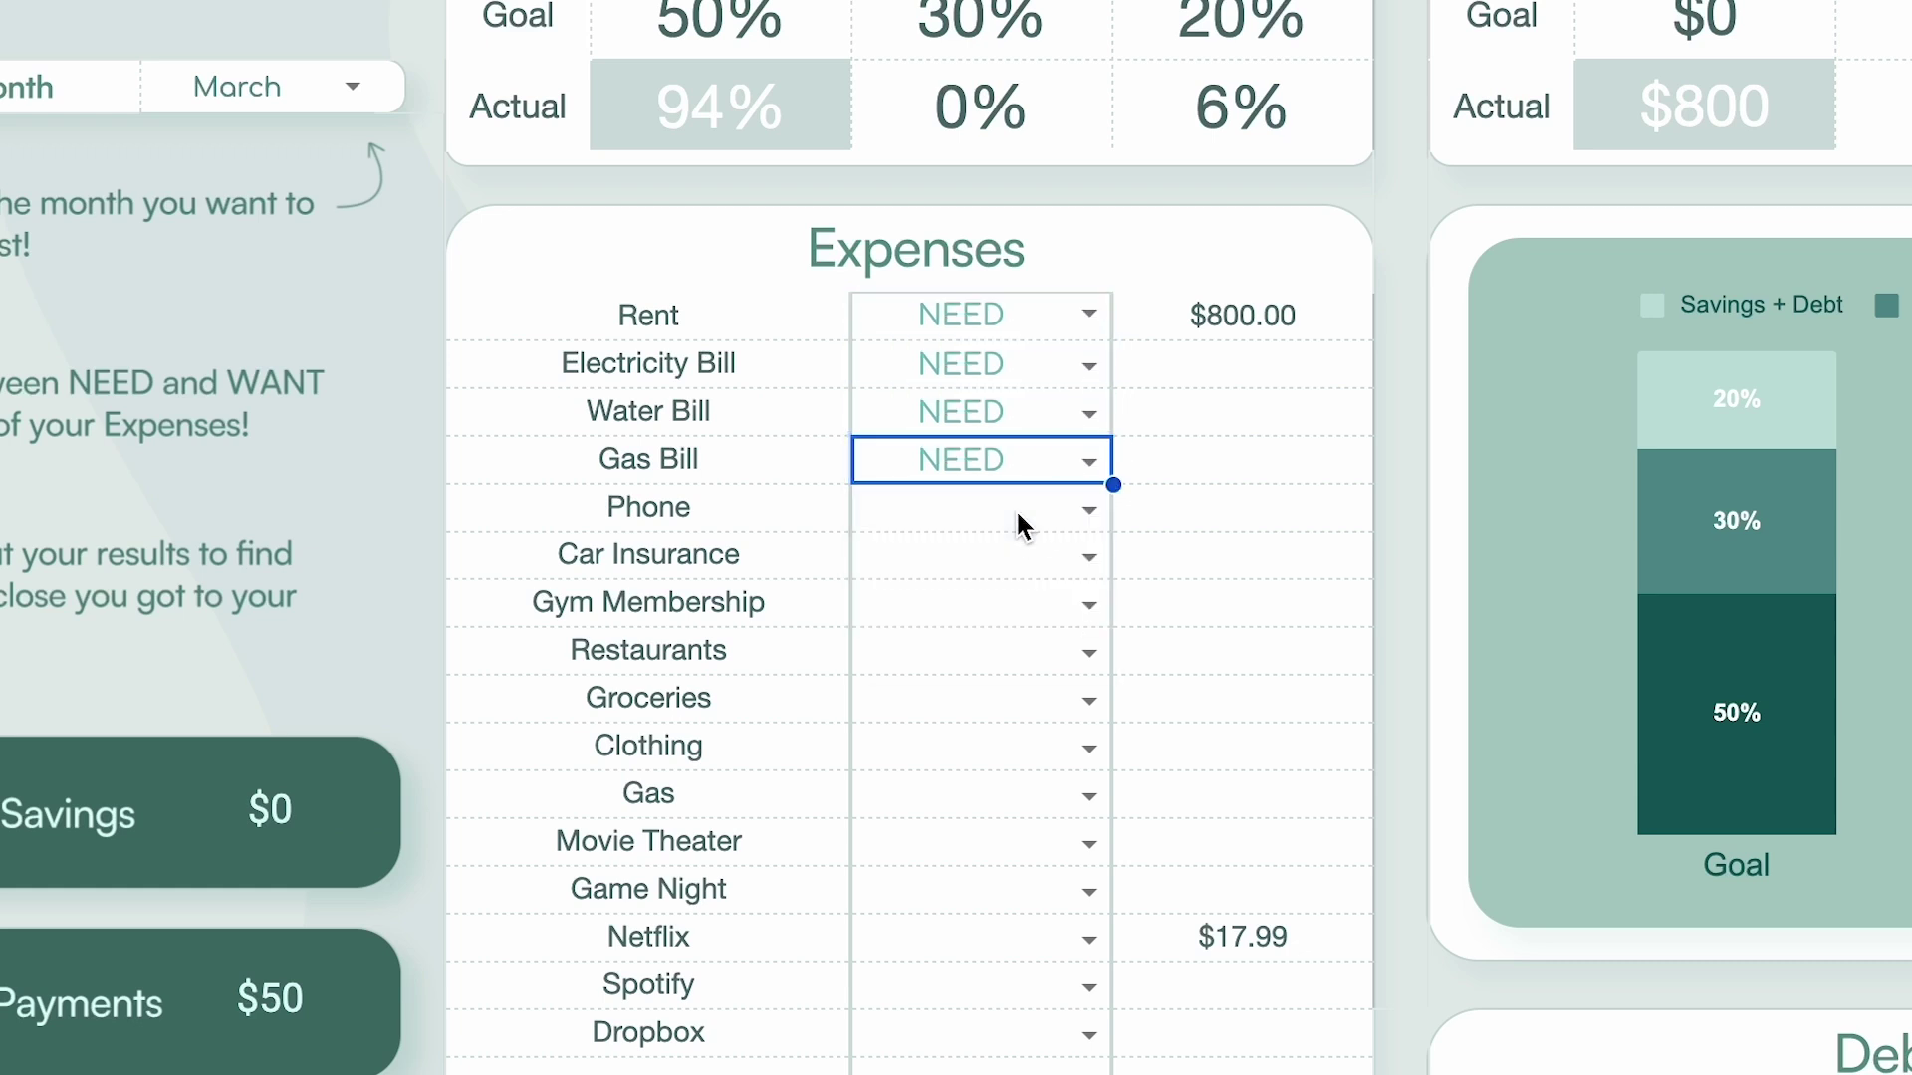
click(1089, 609)
click(1043, 705)
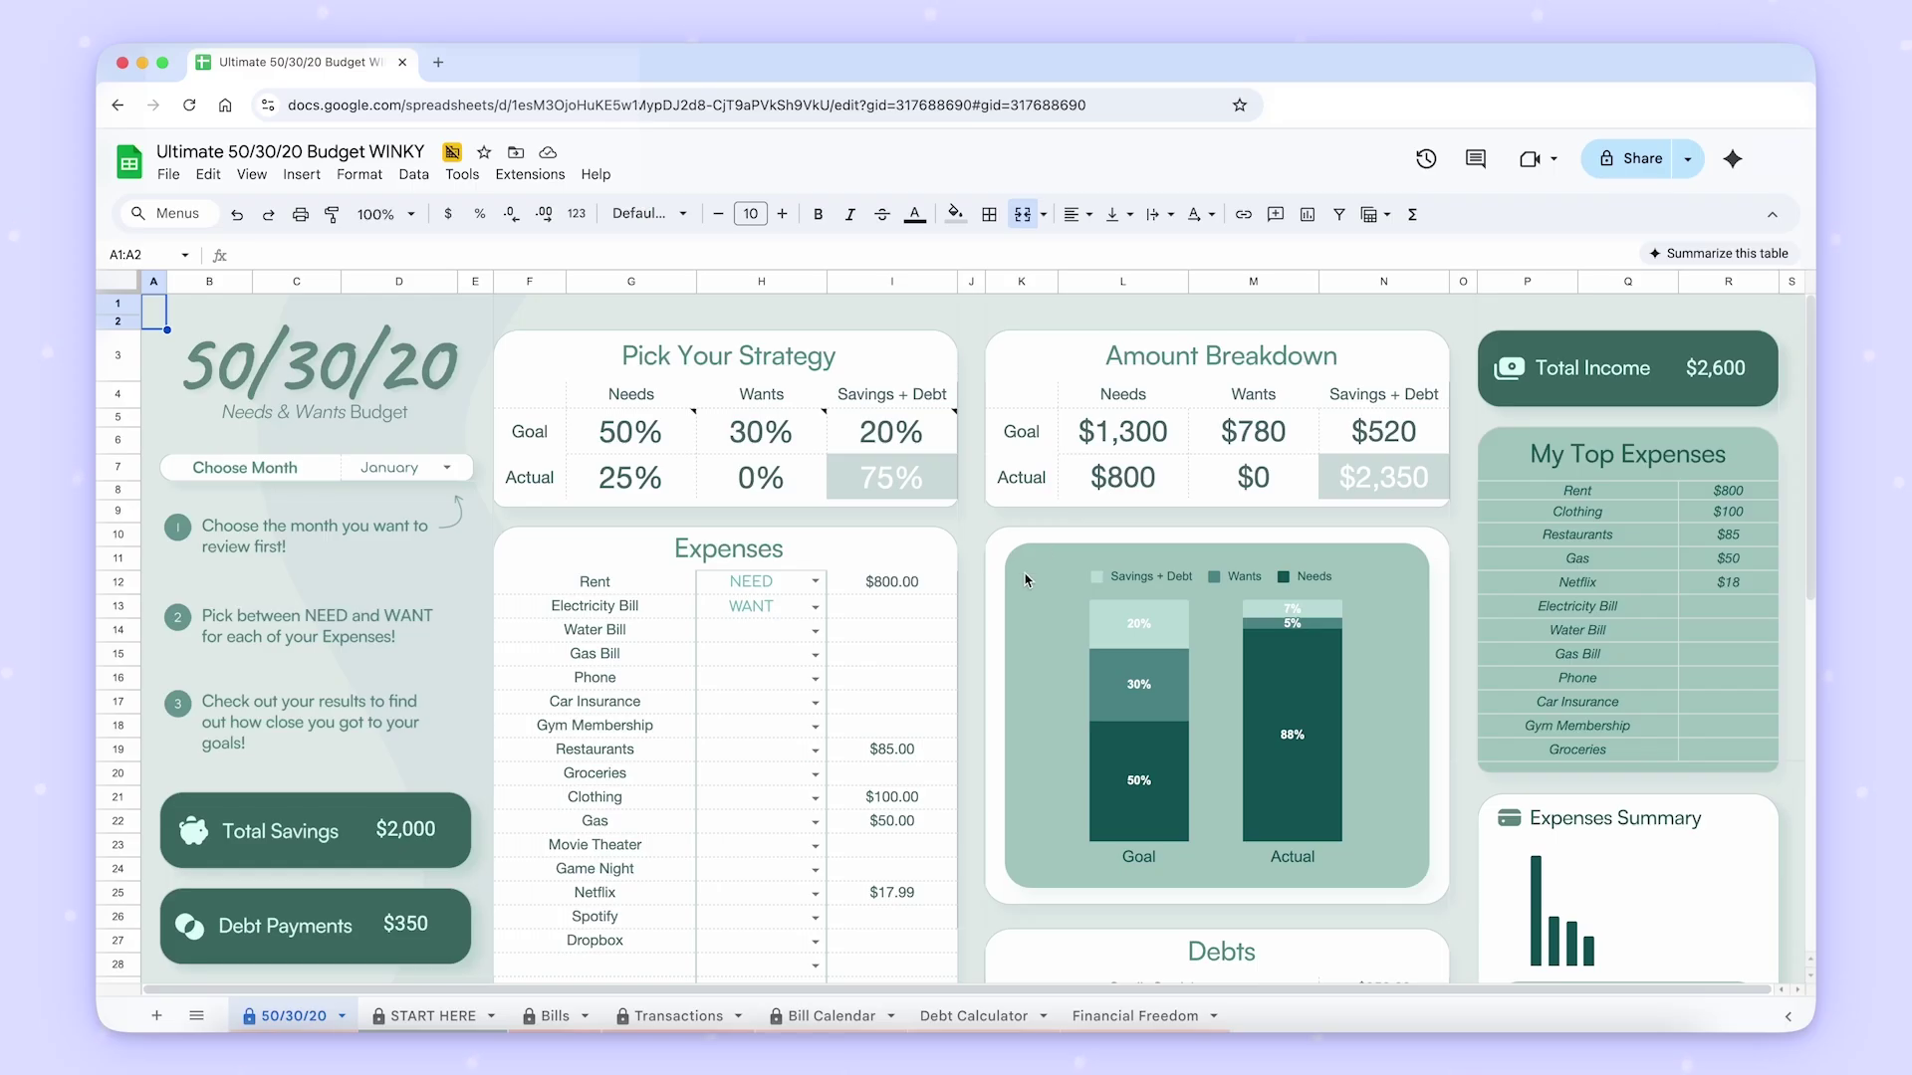
In the January Expenses table, classify Water Bill and Gas Bill as NEED.
click(815, 630)
click(757, 654)
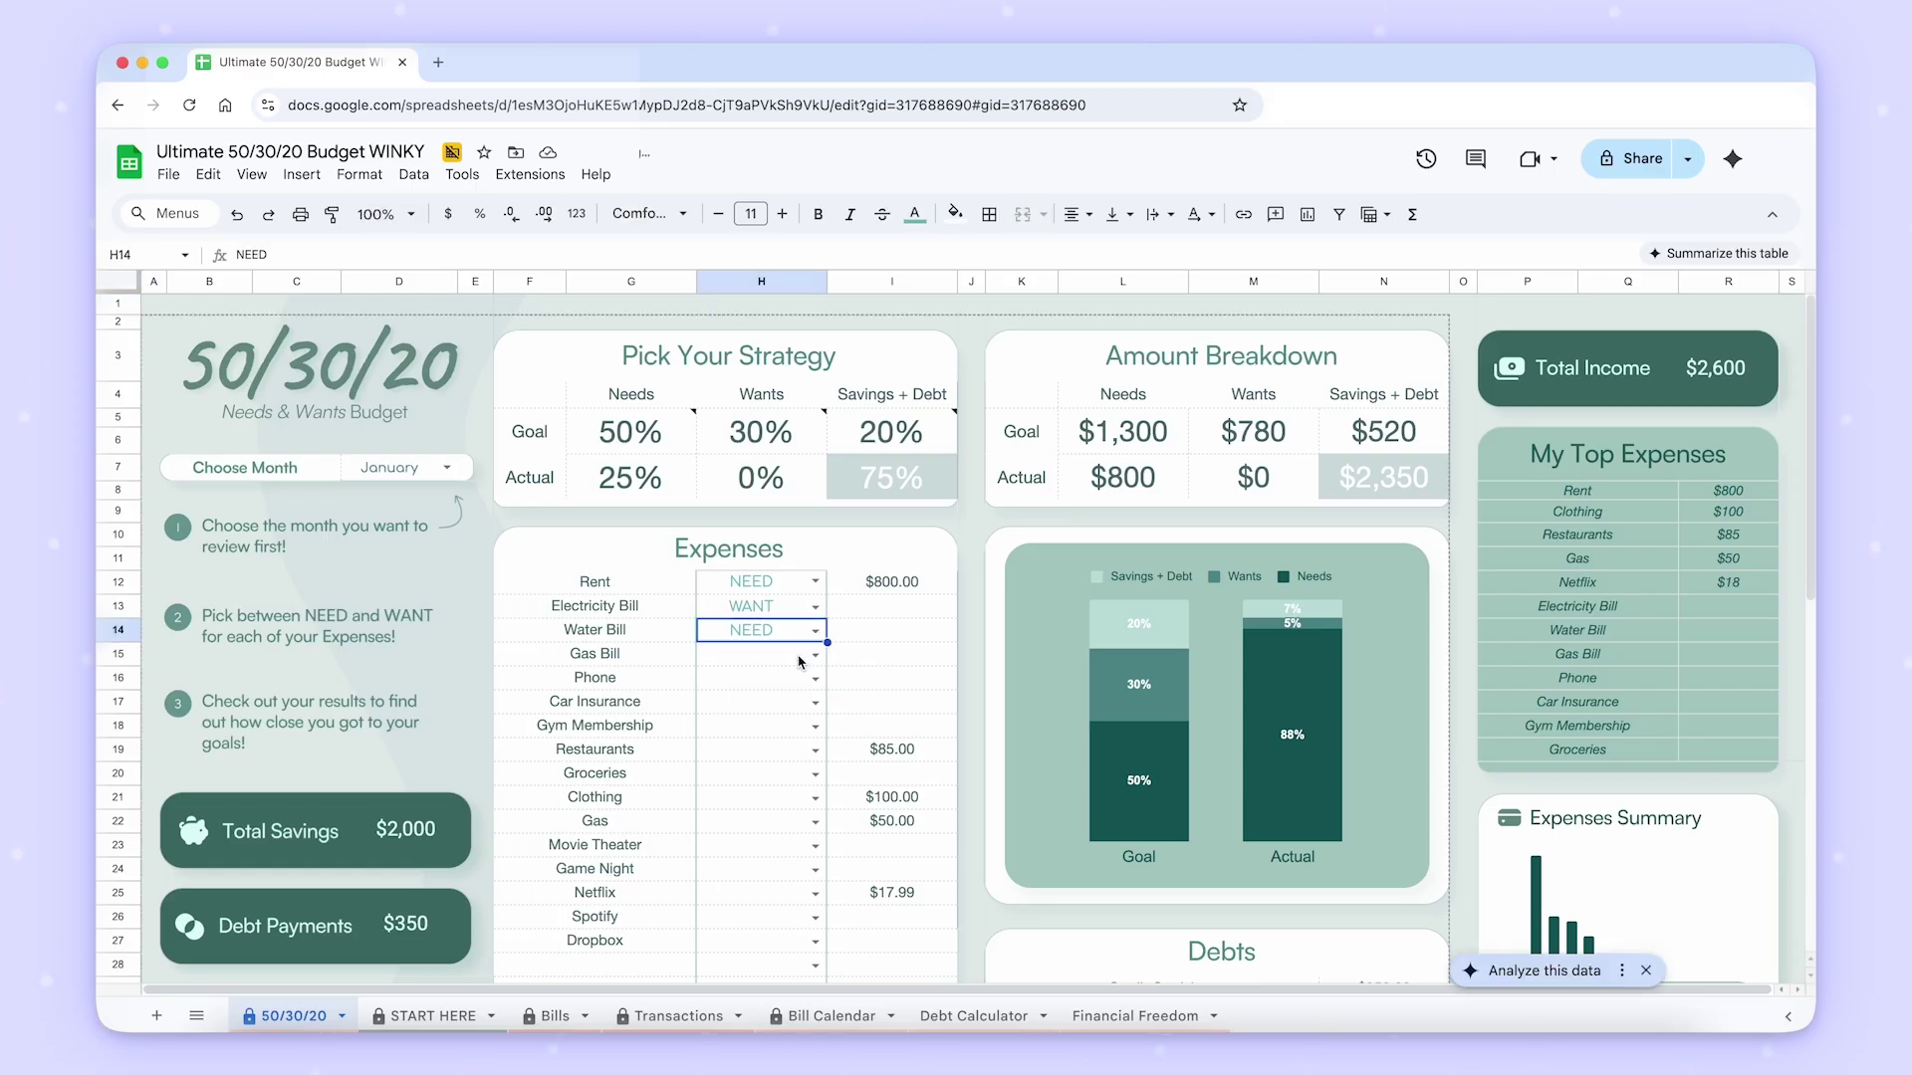
click(817, 656)
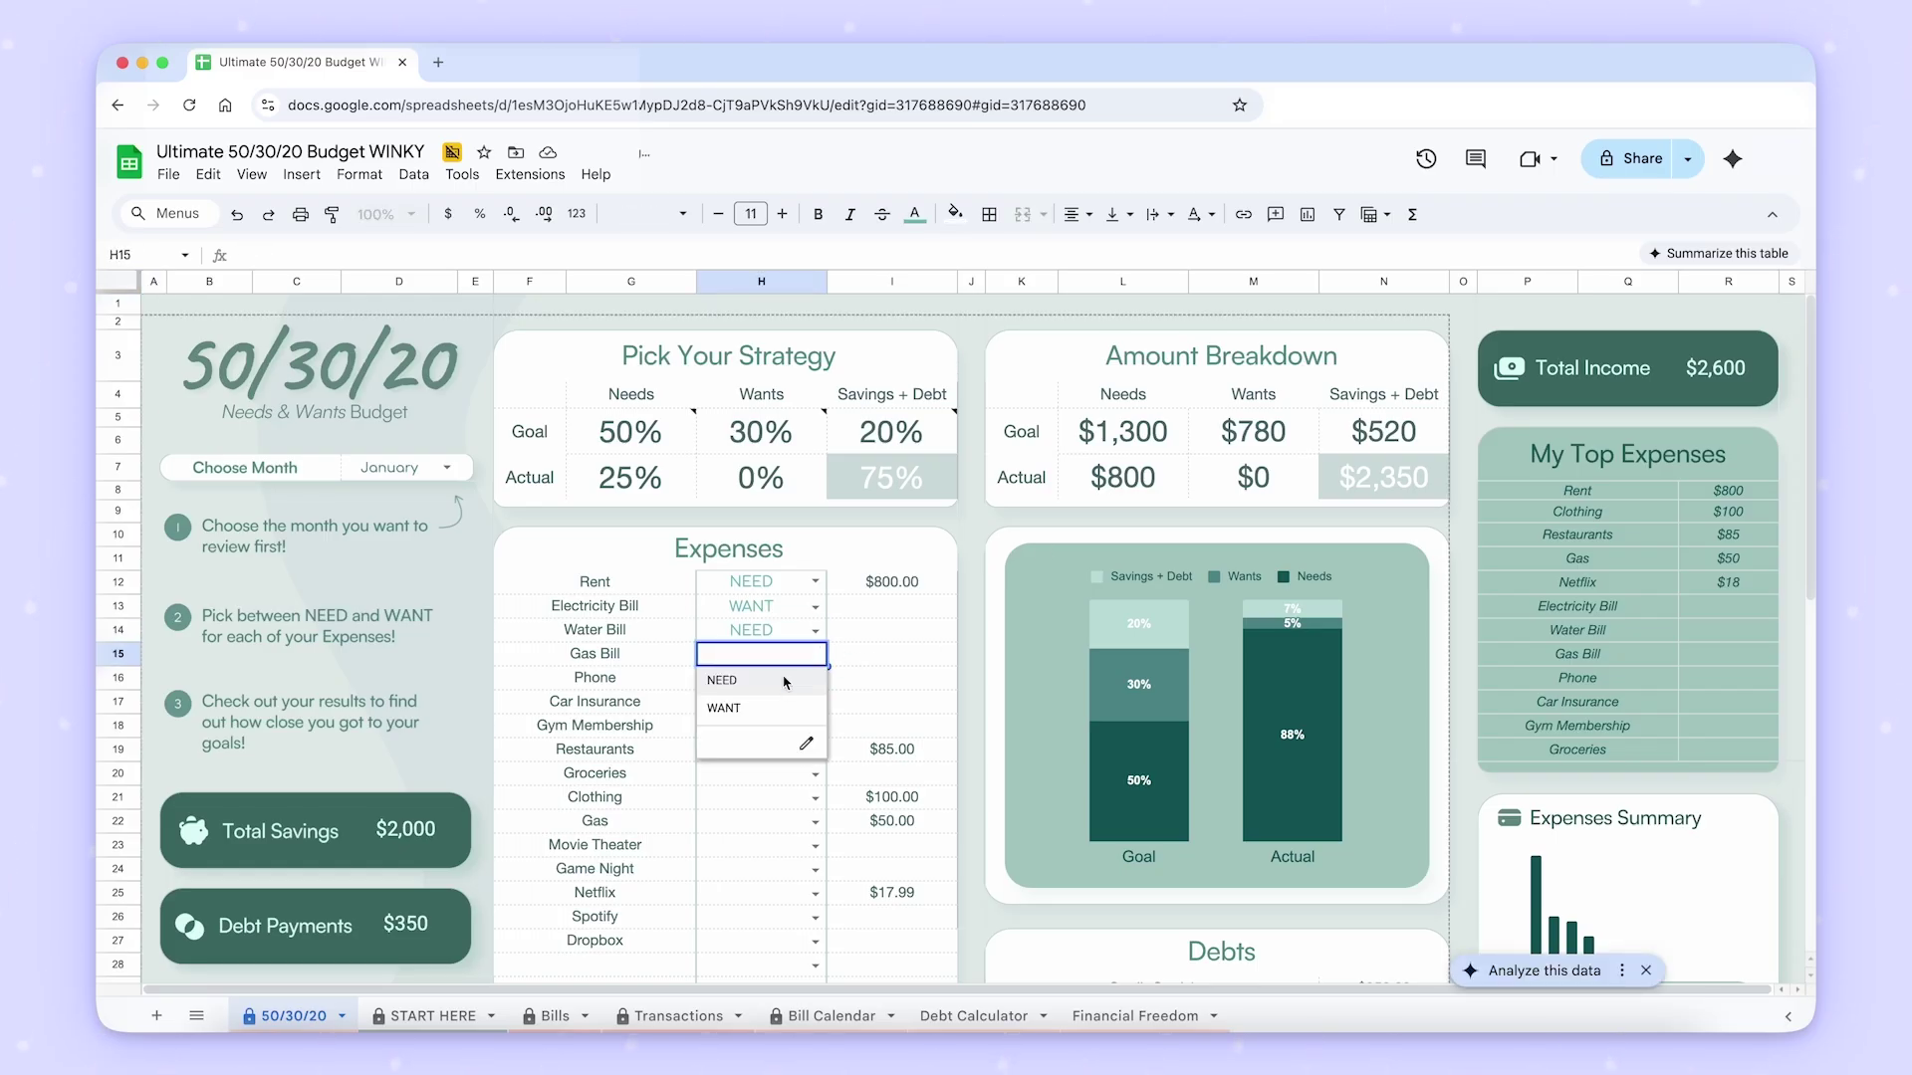
click(785, 682)
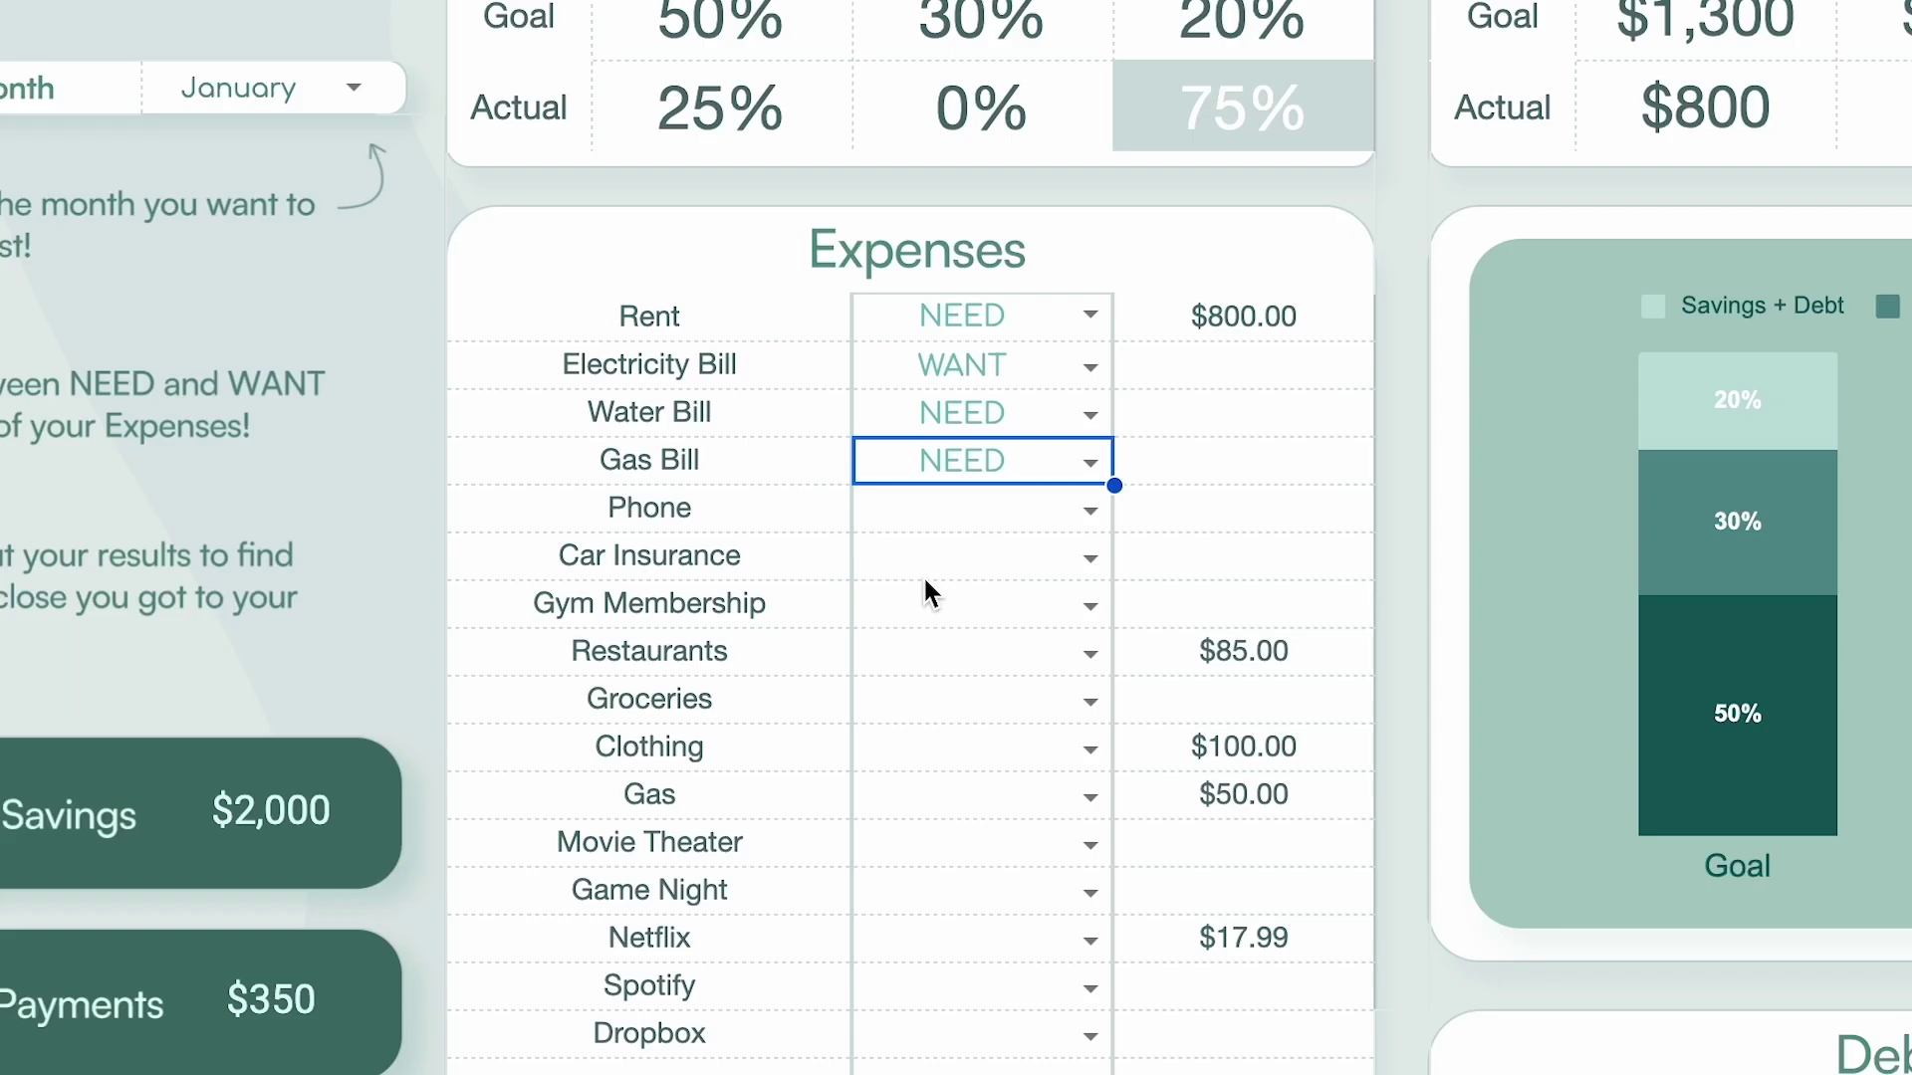
Classify the Clothing and Movie Theater expenses as WANT.
click(1092, 749)
click(1012, 851)
click(1248, 712)
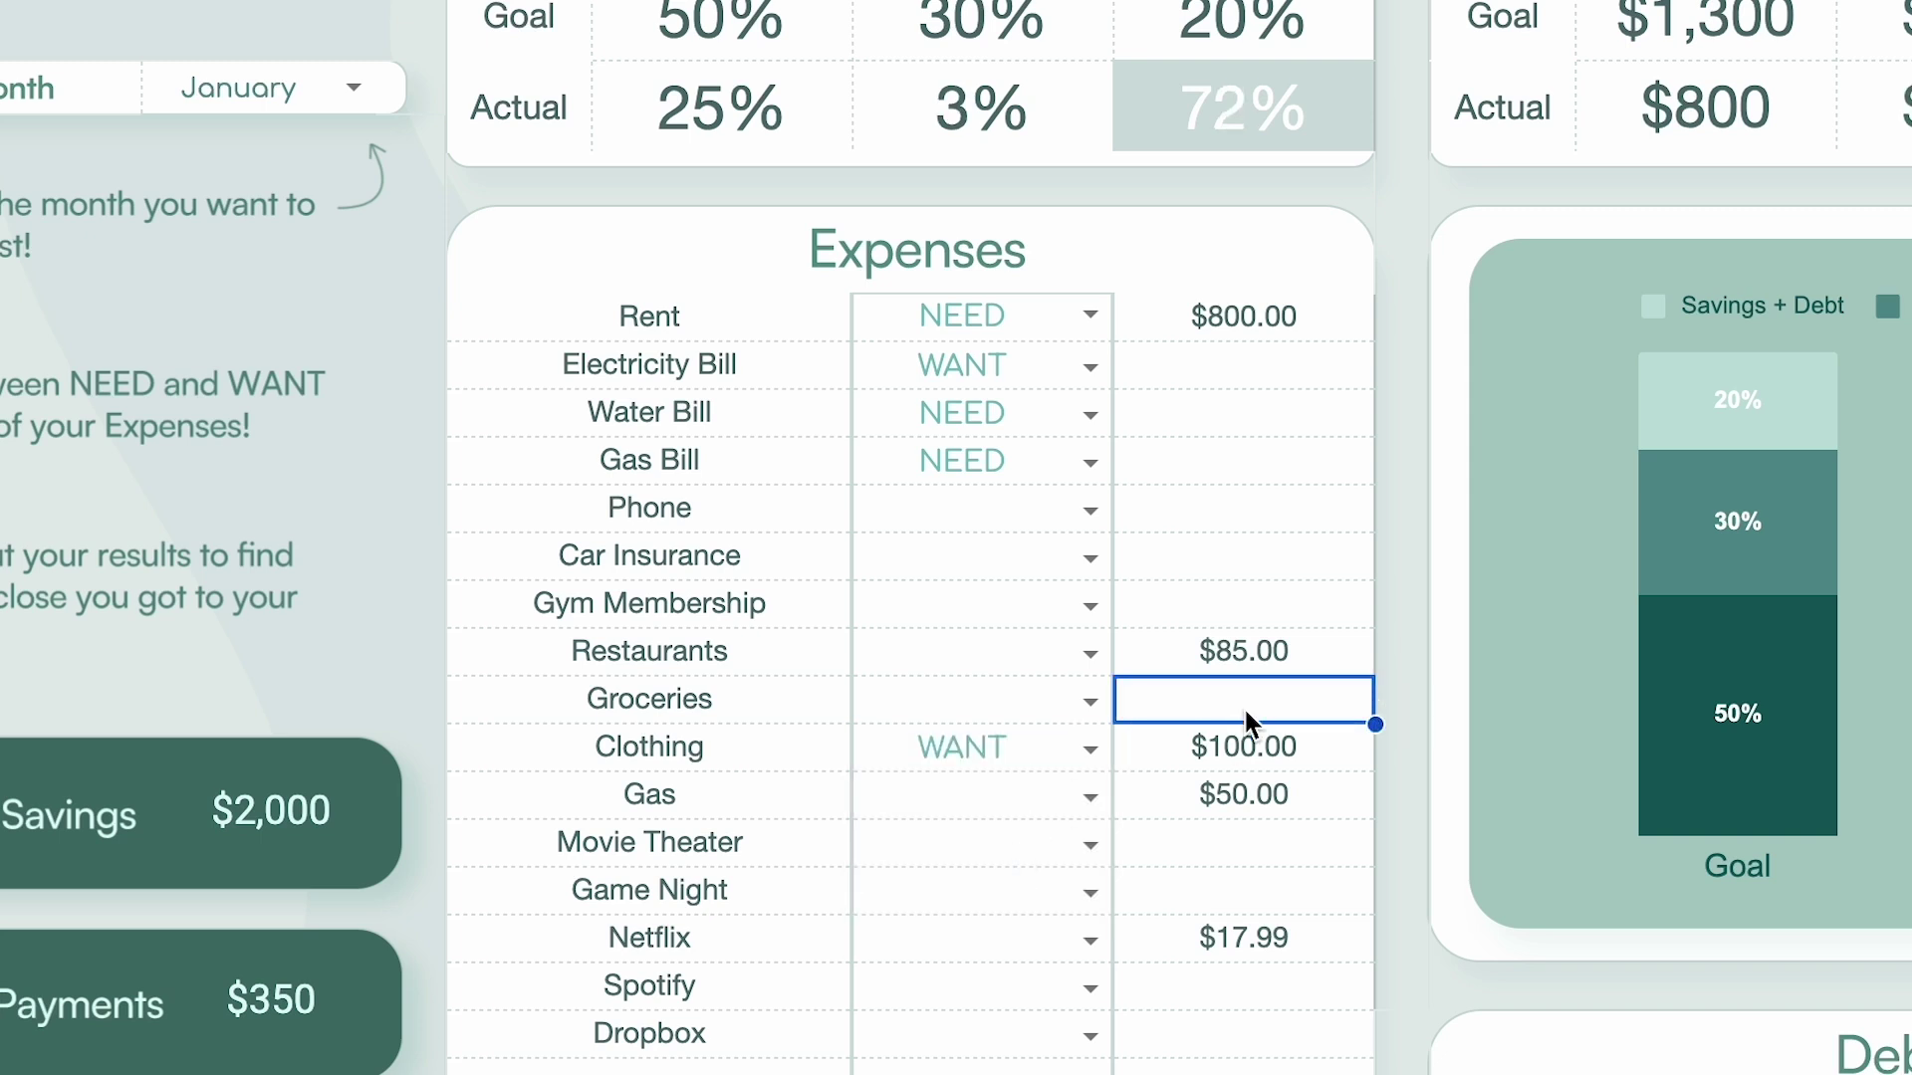
click(1032, 753)
click(1092, 754)
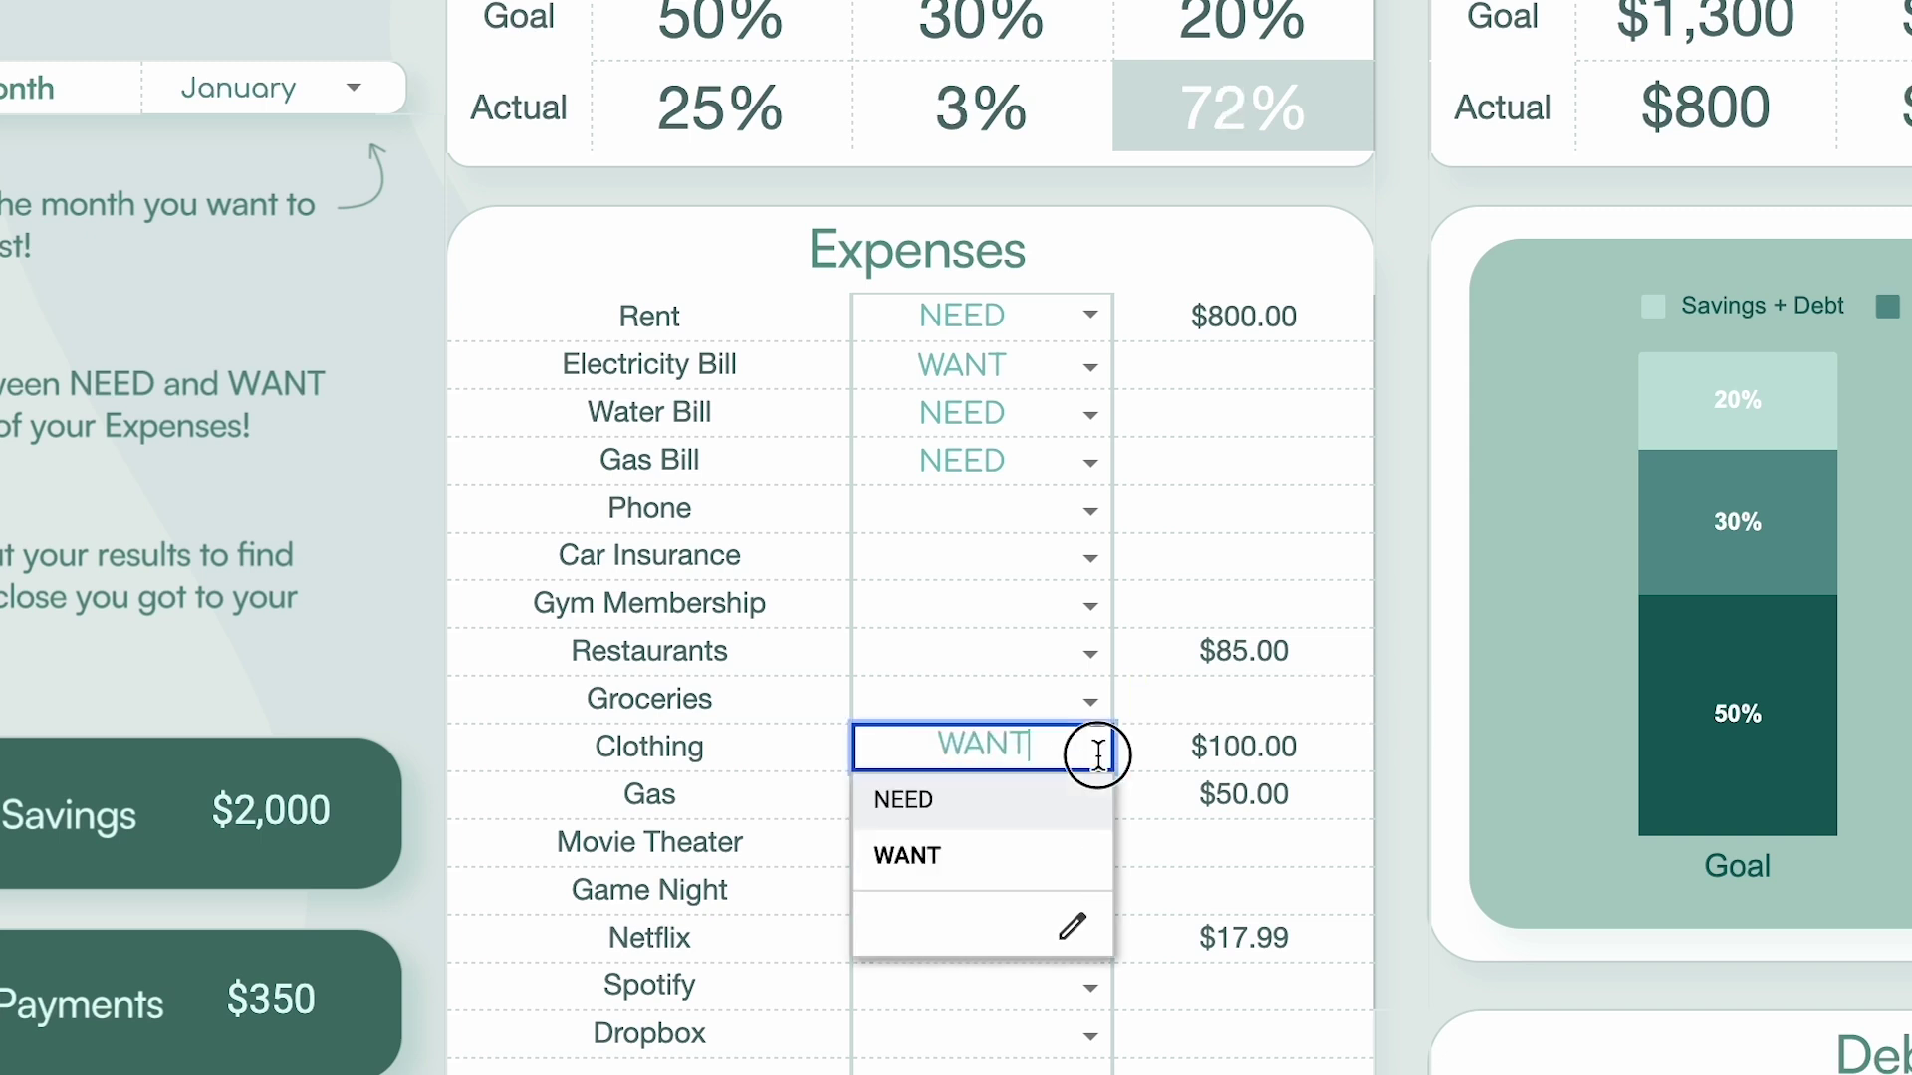
click(1073, 854)
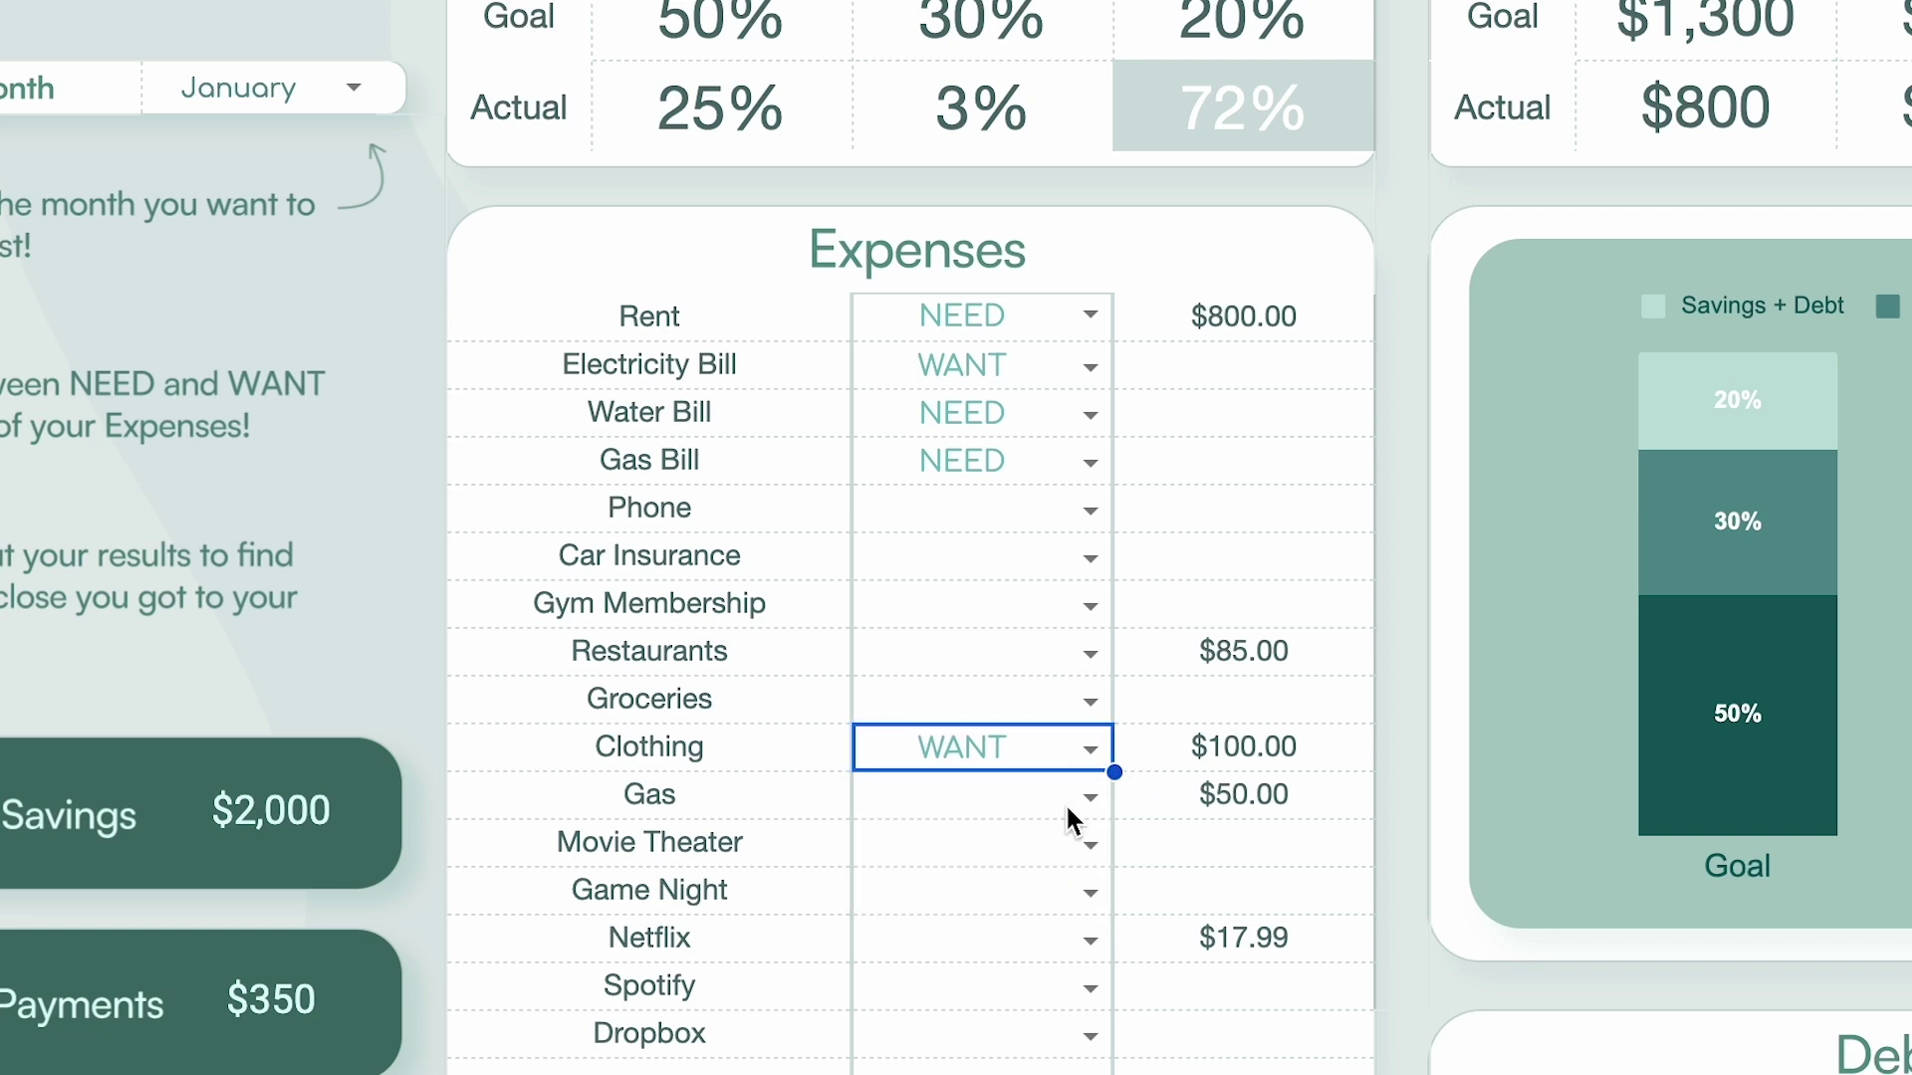
click(1085, 844)
click(1043, 941)
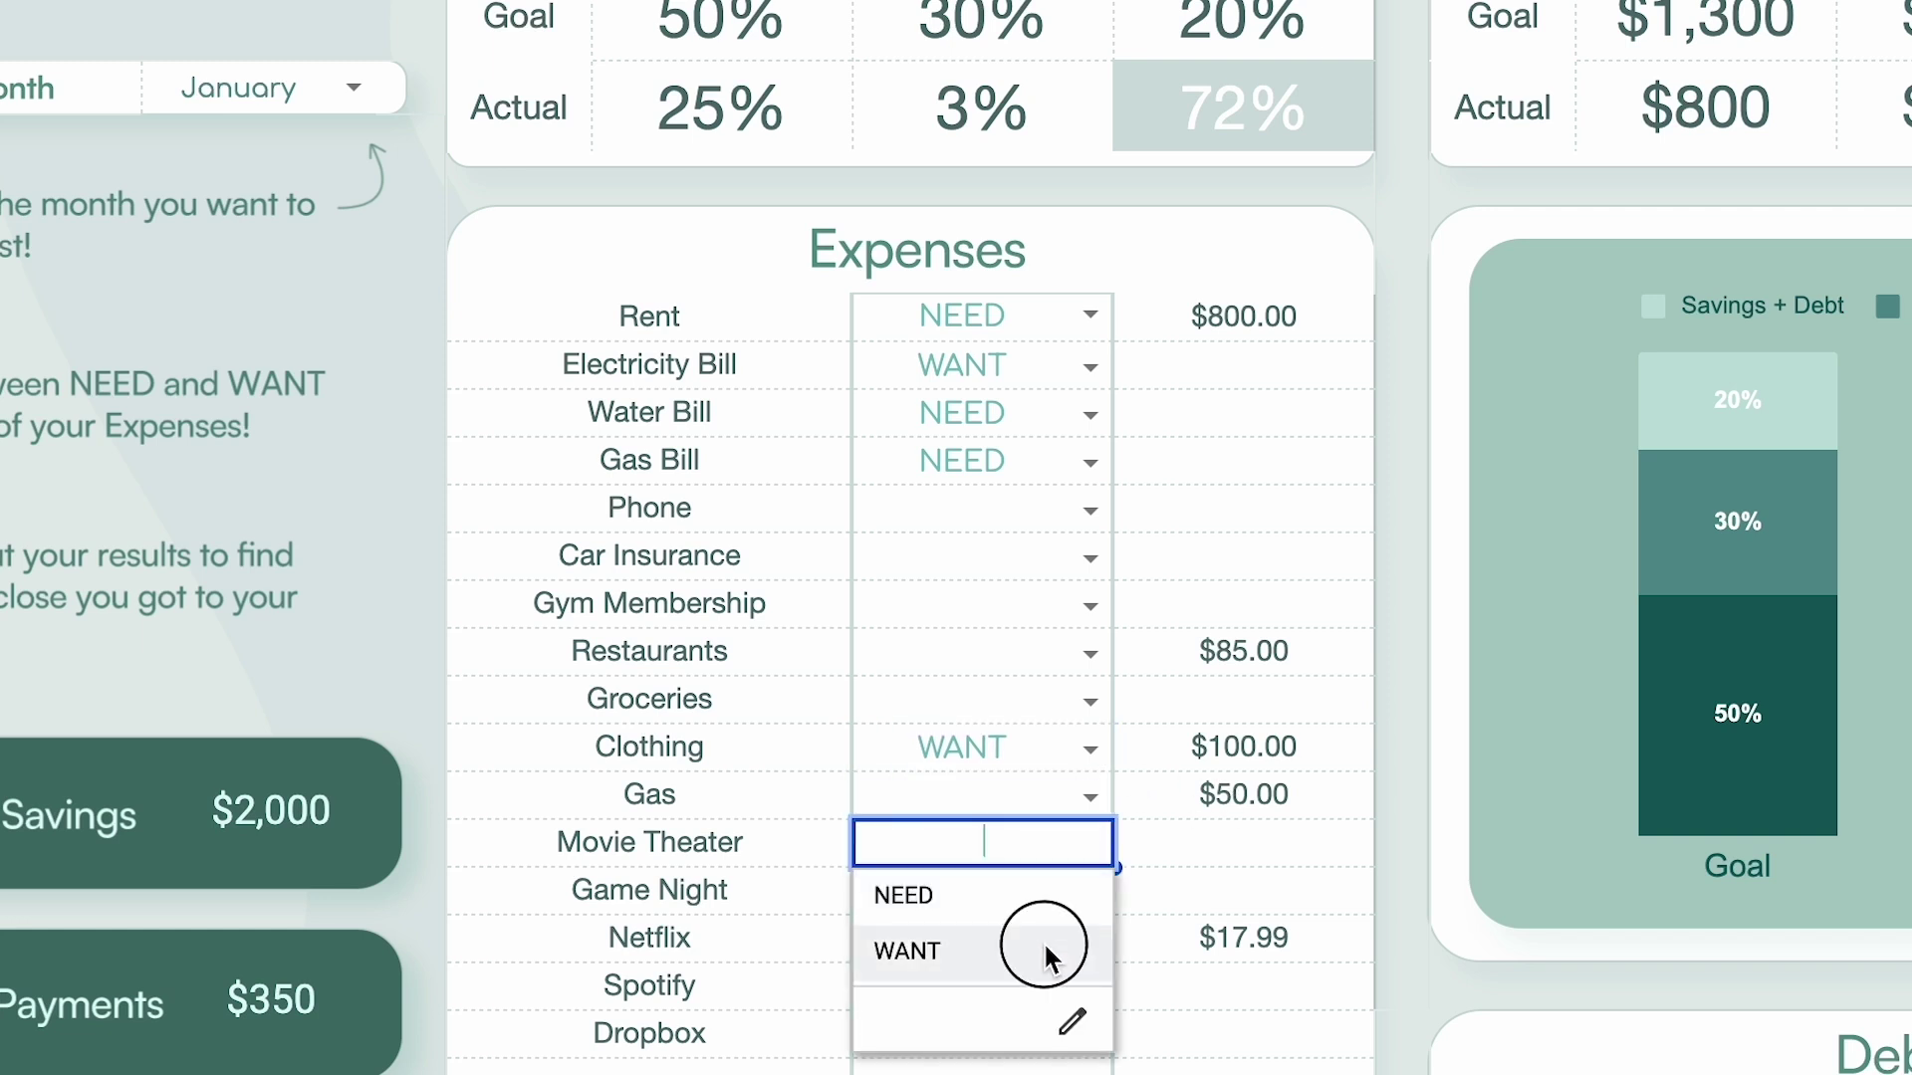
click(1280, 856)
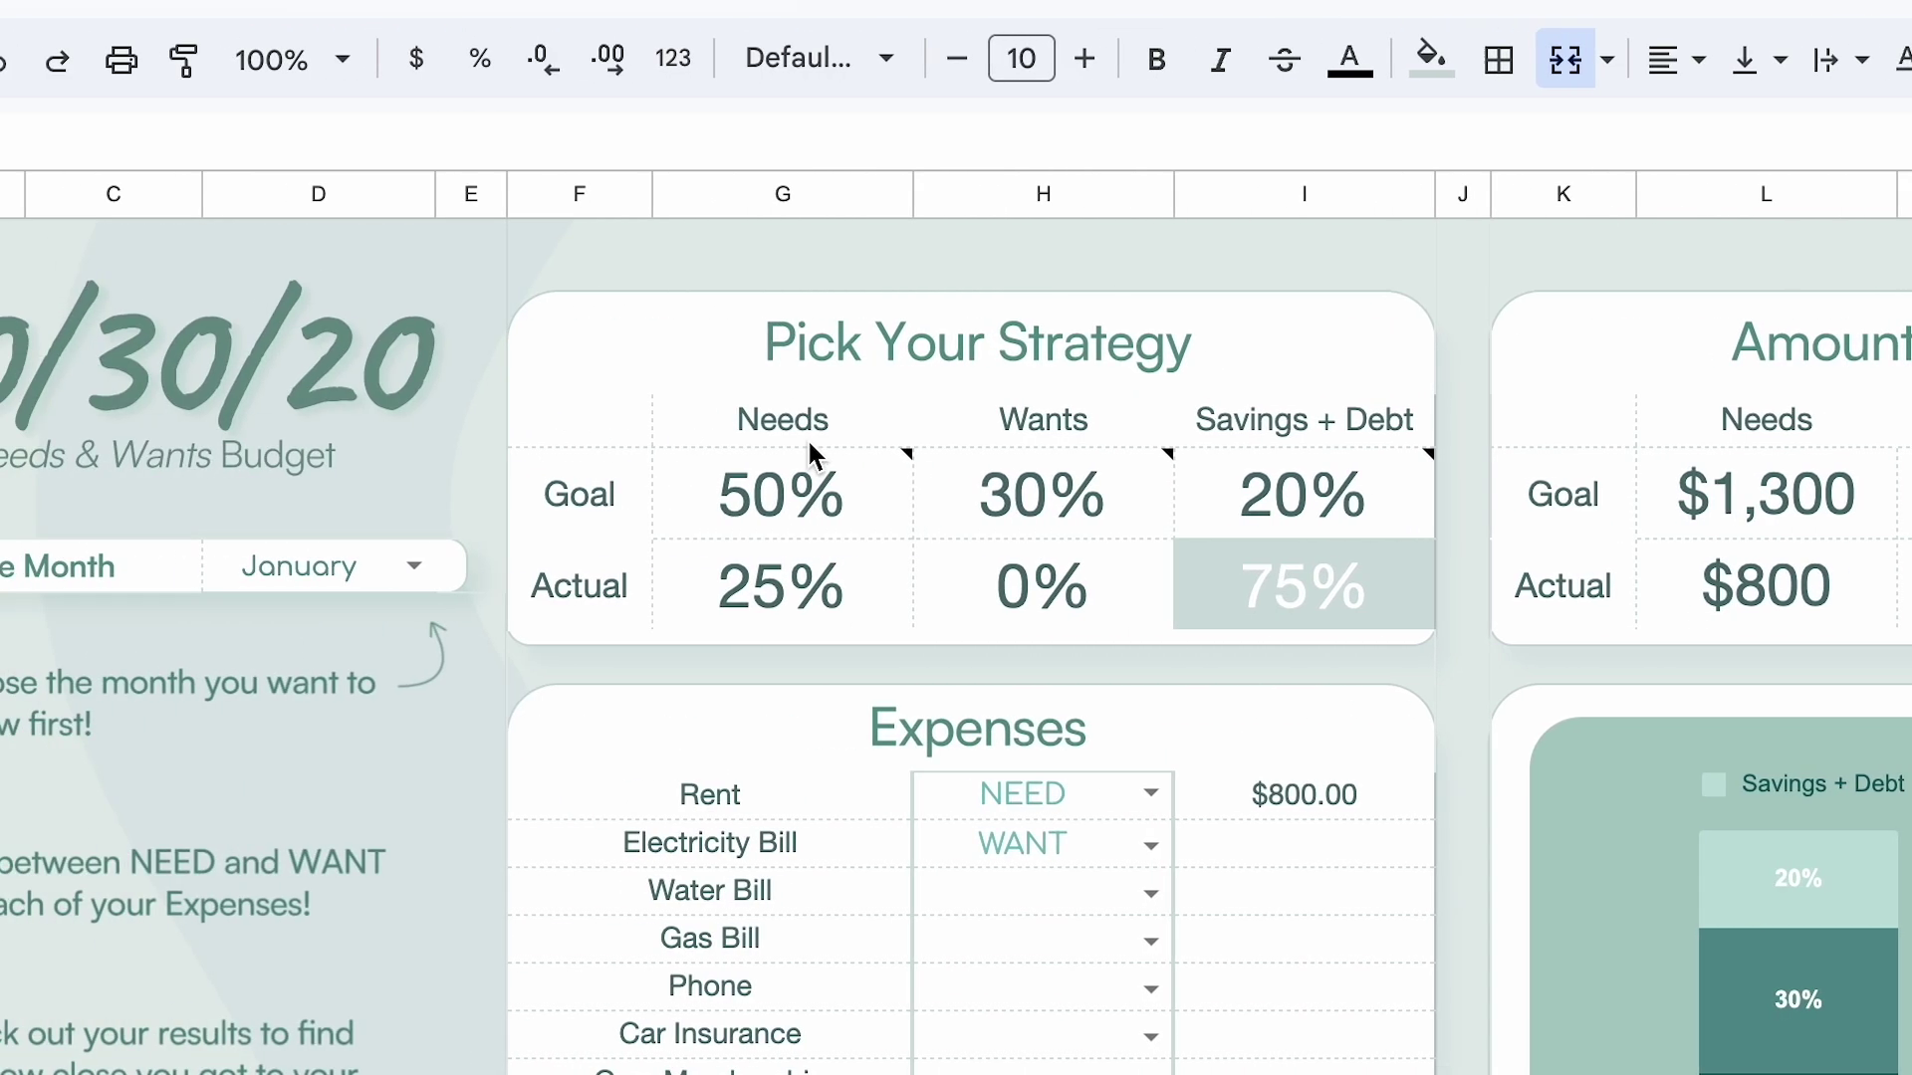
Read the note on the Needs goal in Pick Your Strategy and set the goals to 40% Needs and 40% Wants.
mouse_move(844, 502)
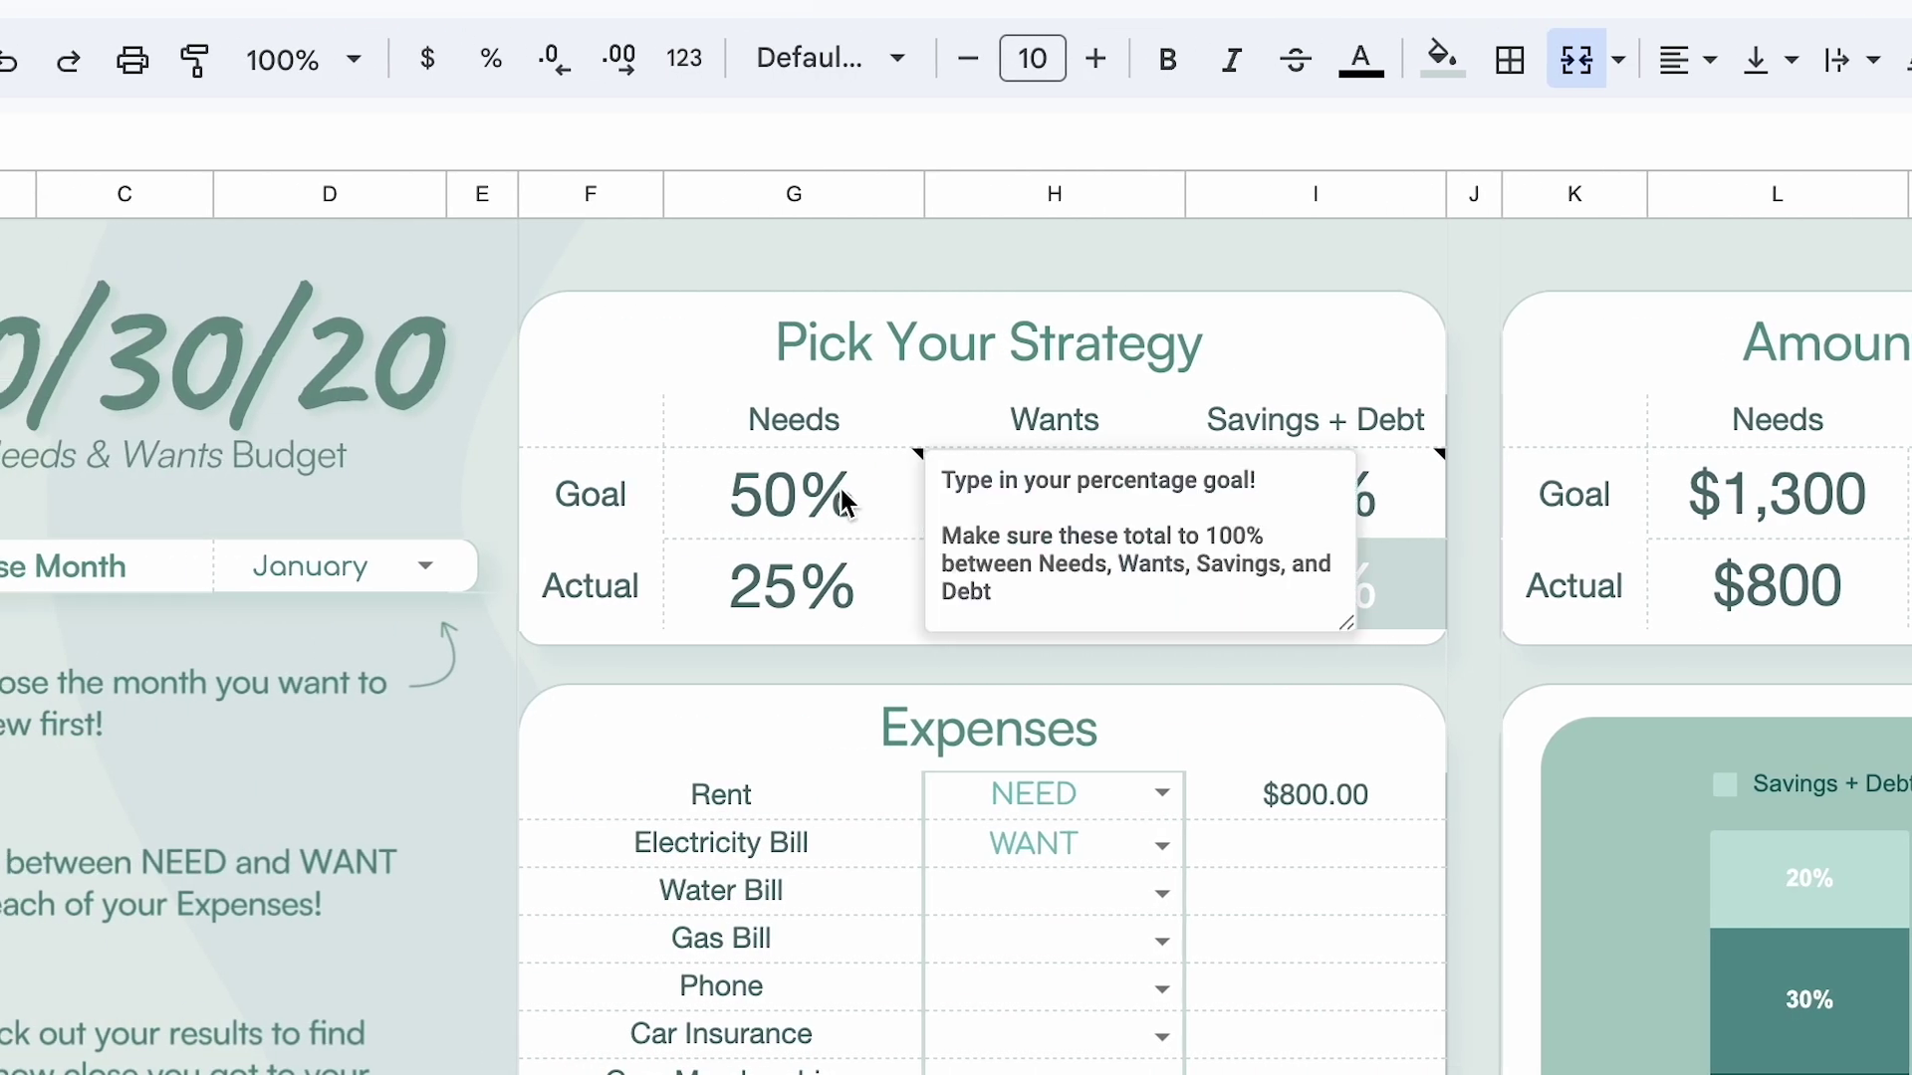
click(888, 416)
click(1156, 353)
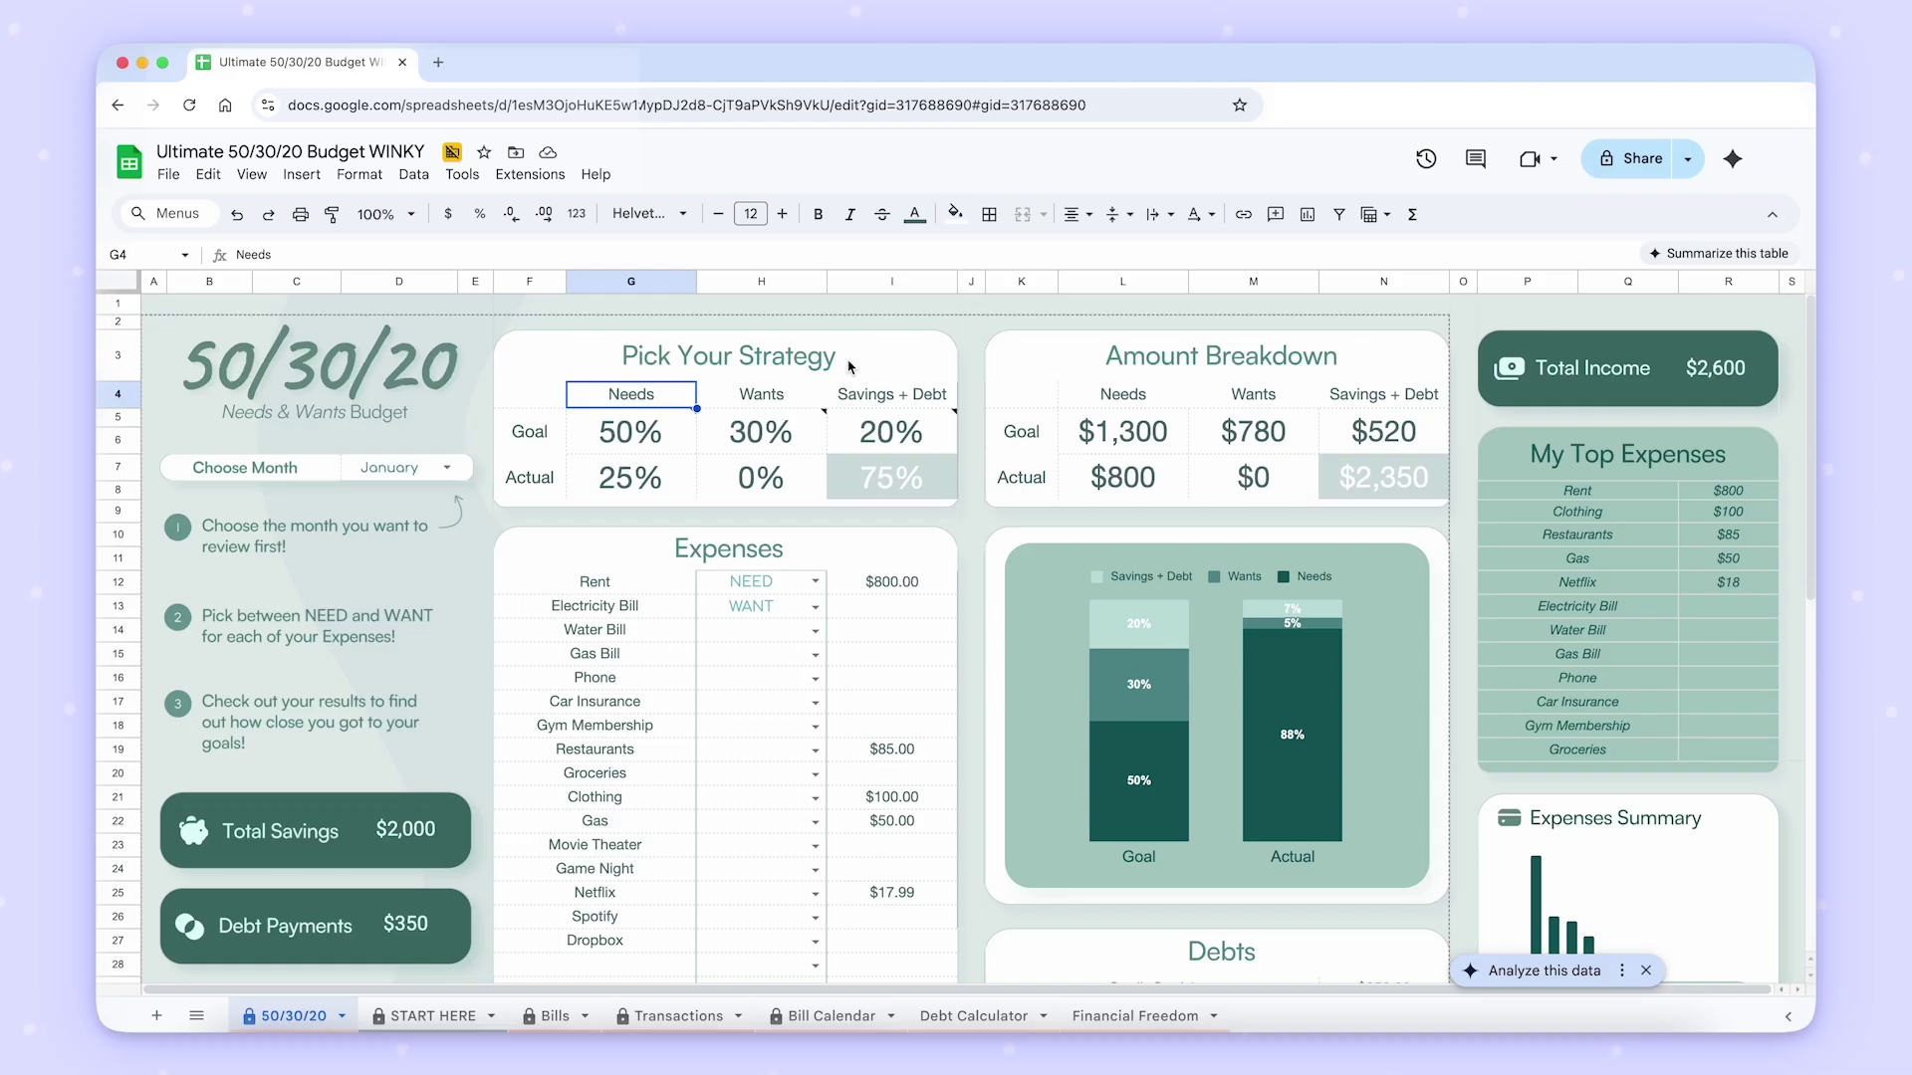
click(0, 420)
click(677, 426)
text(40)
key(Tab)
text(40)
key(Tab)
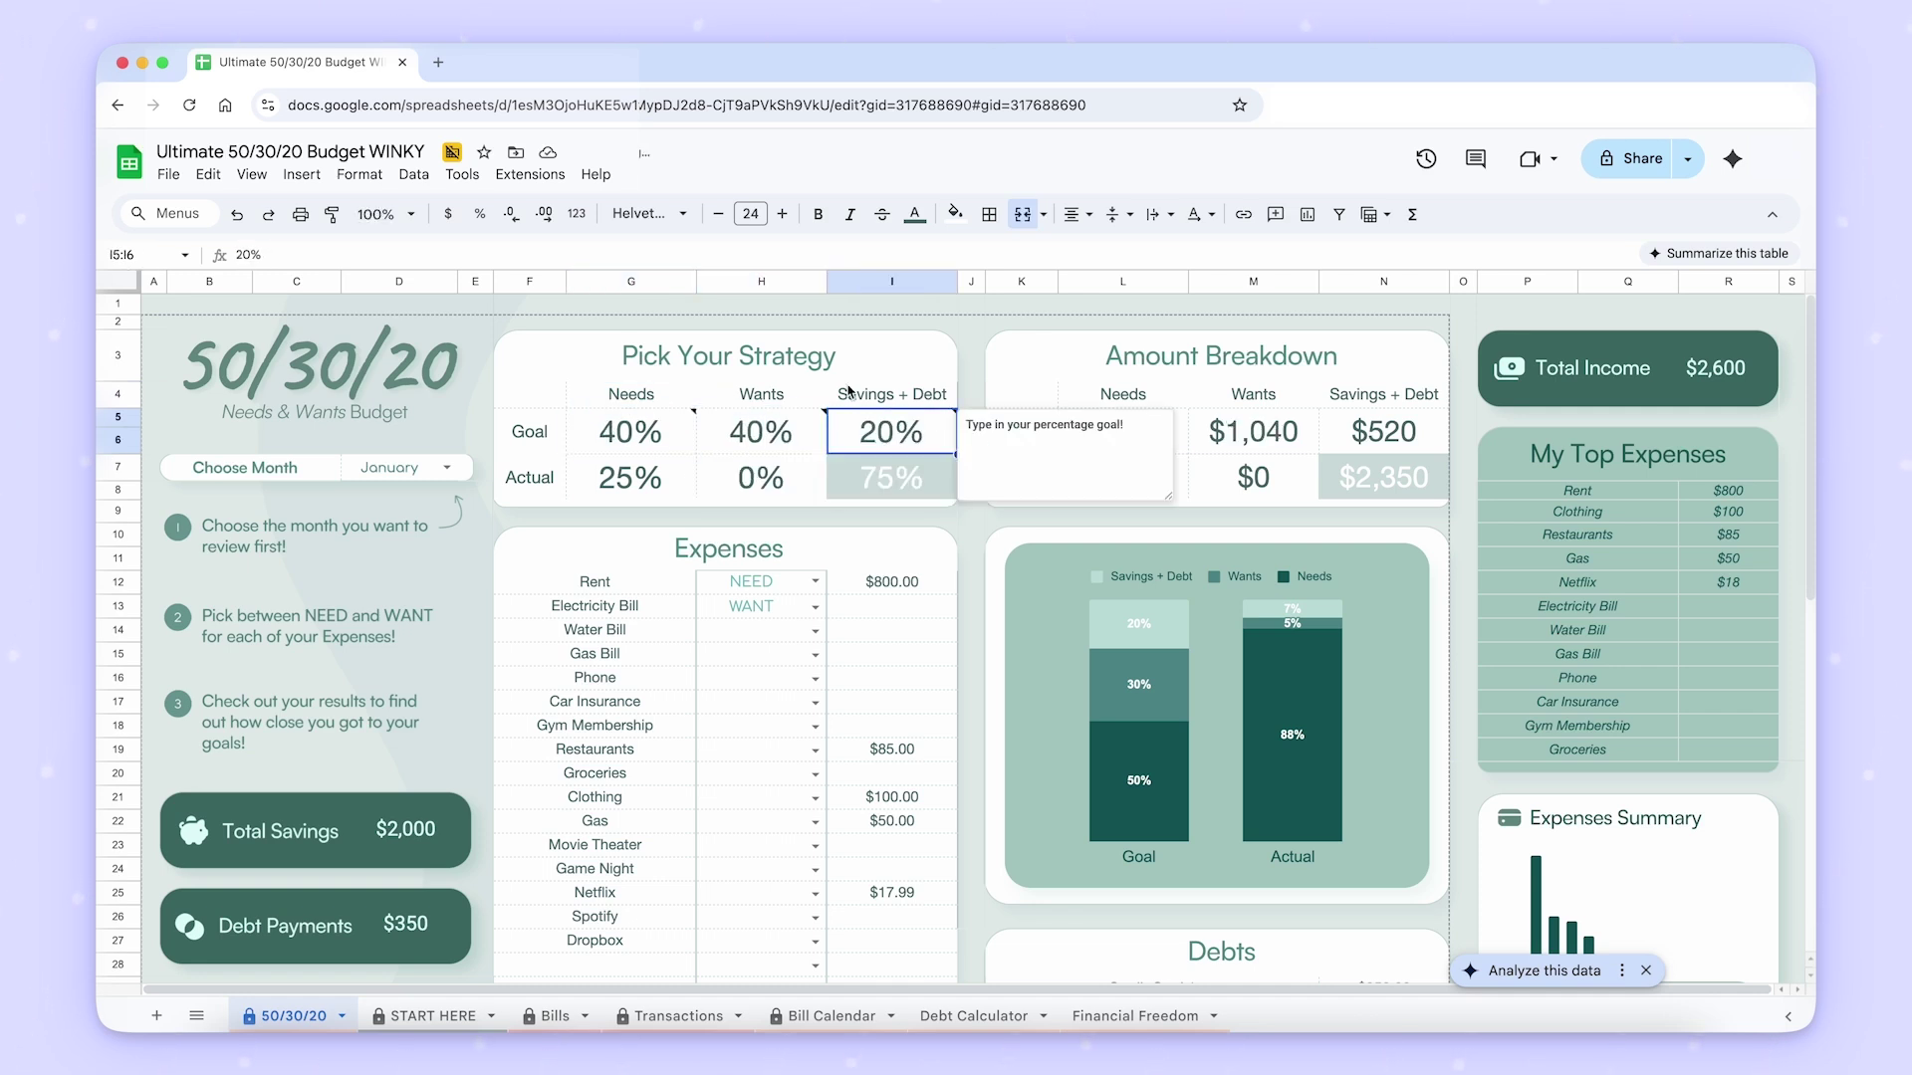
click(953, 376)
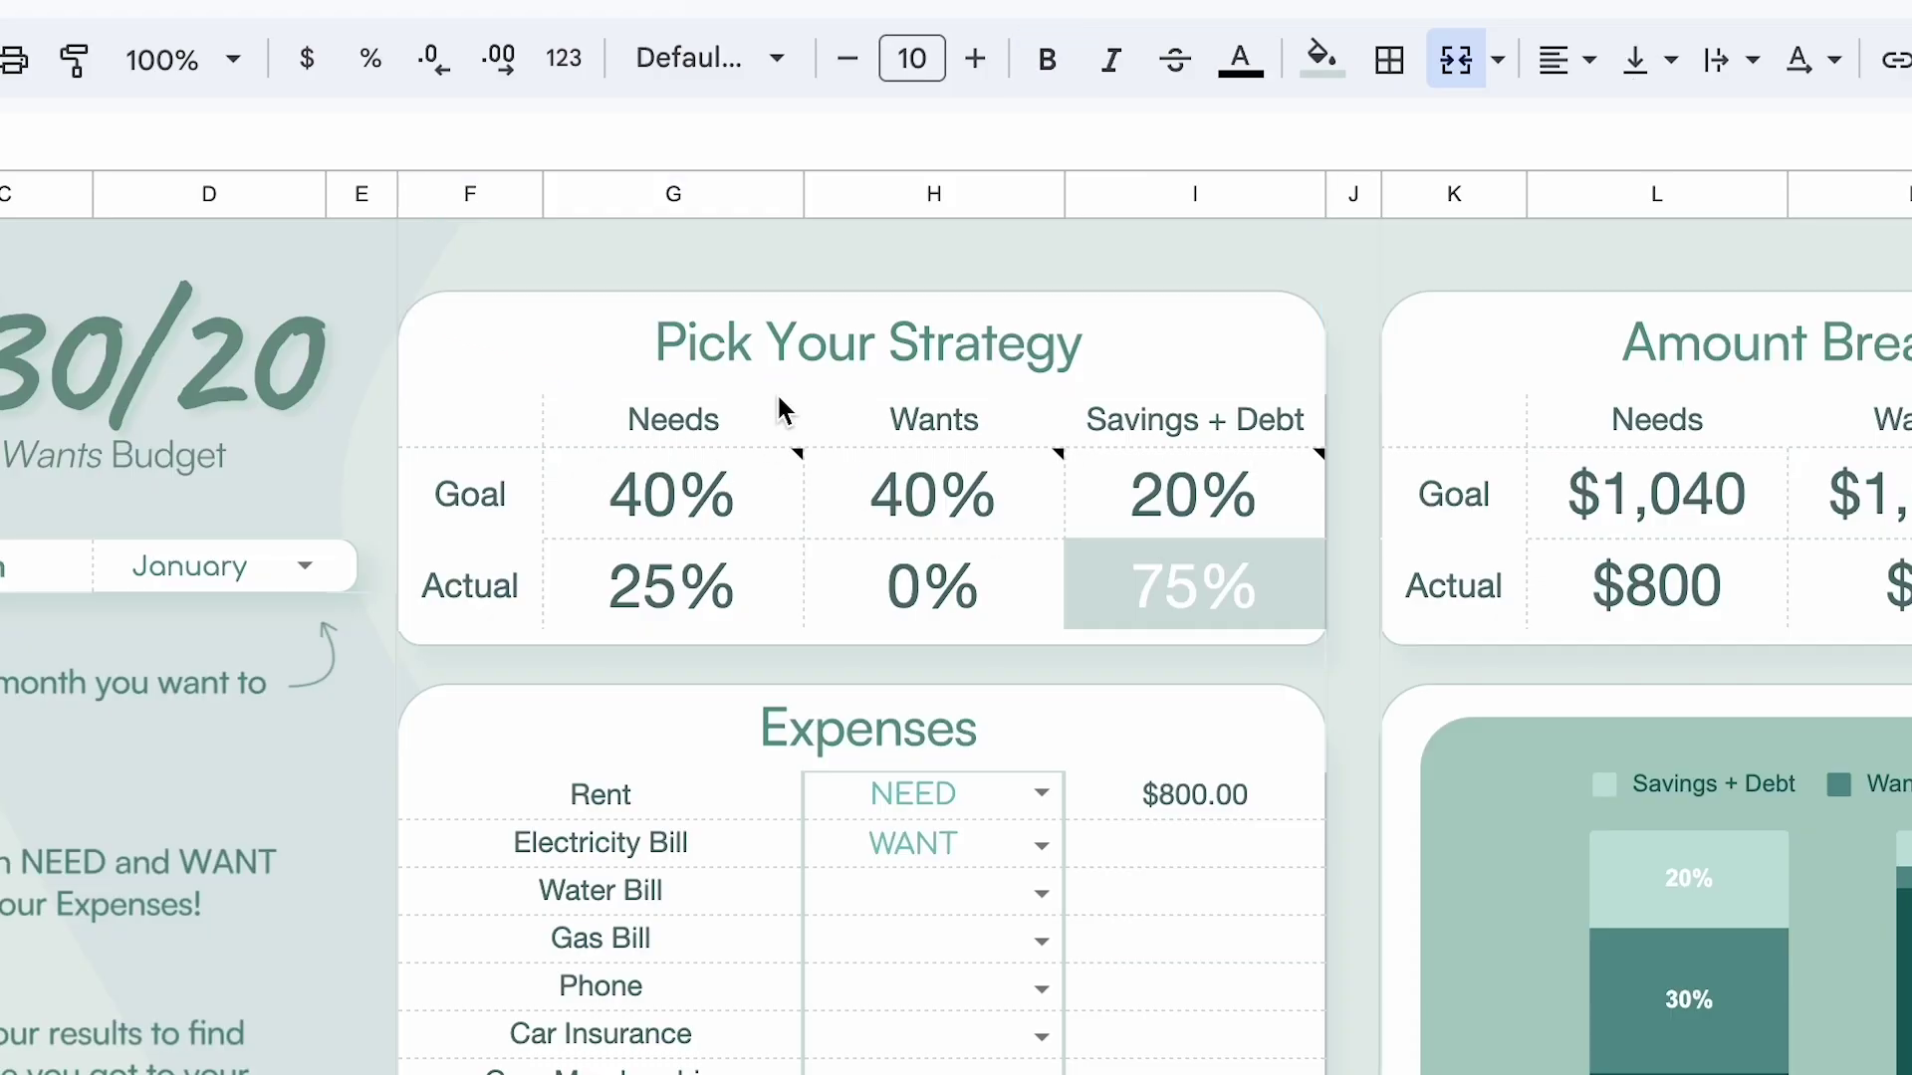
Set the Pick Your Strategy goals to 60% for Needs and 20% for Wants.
click(769, 453)
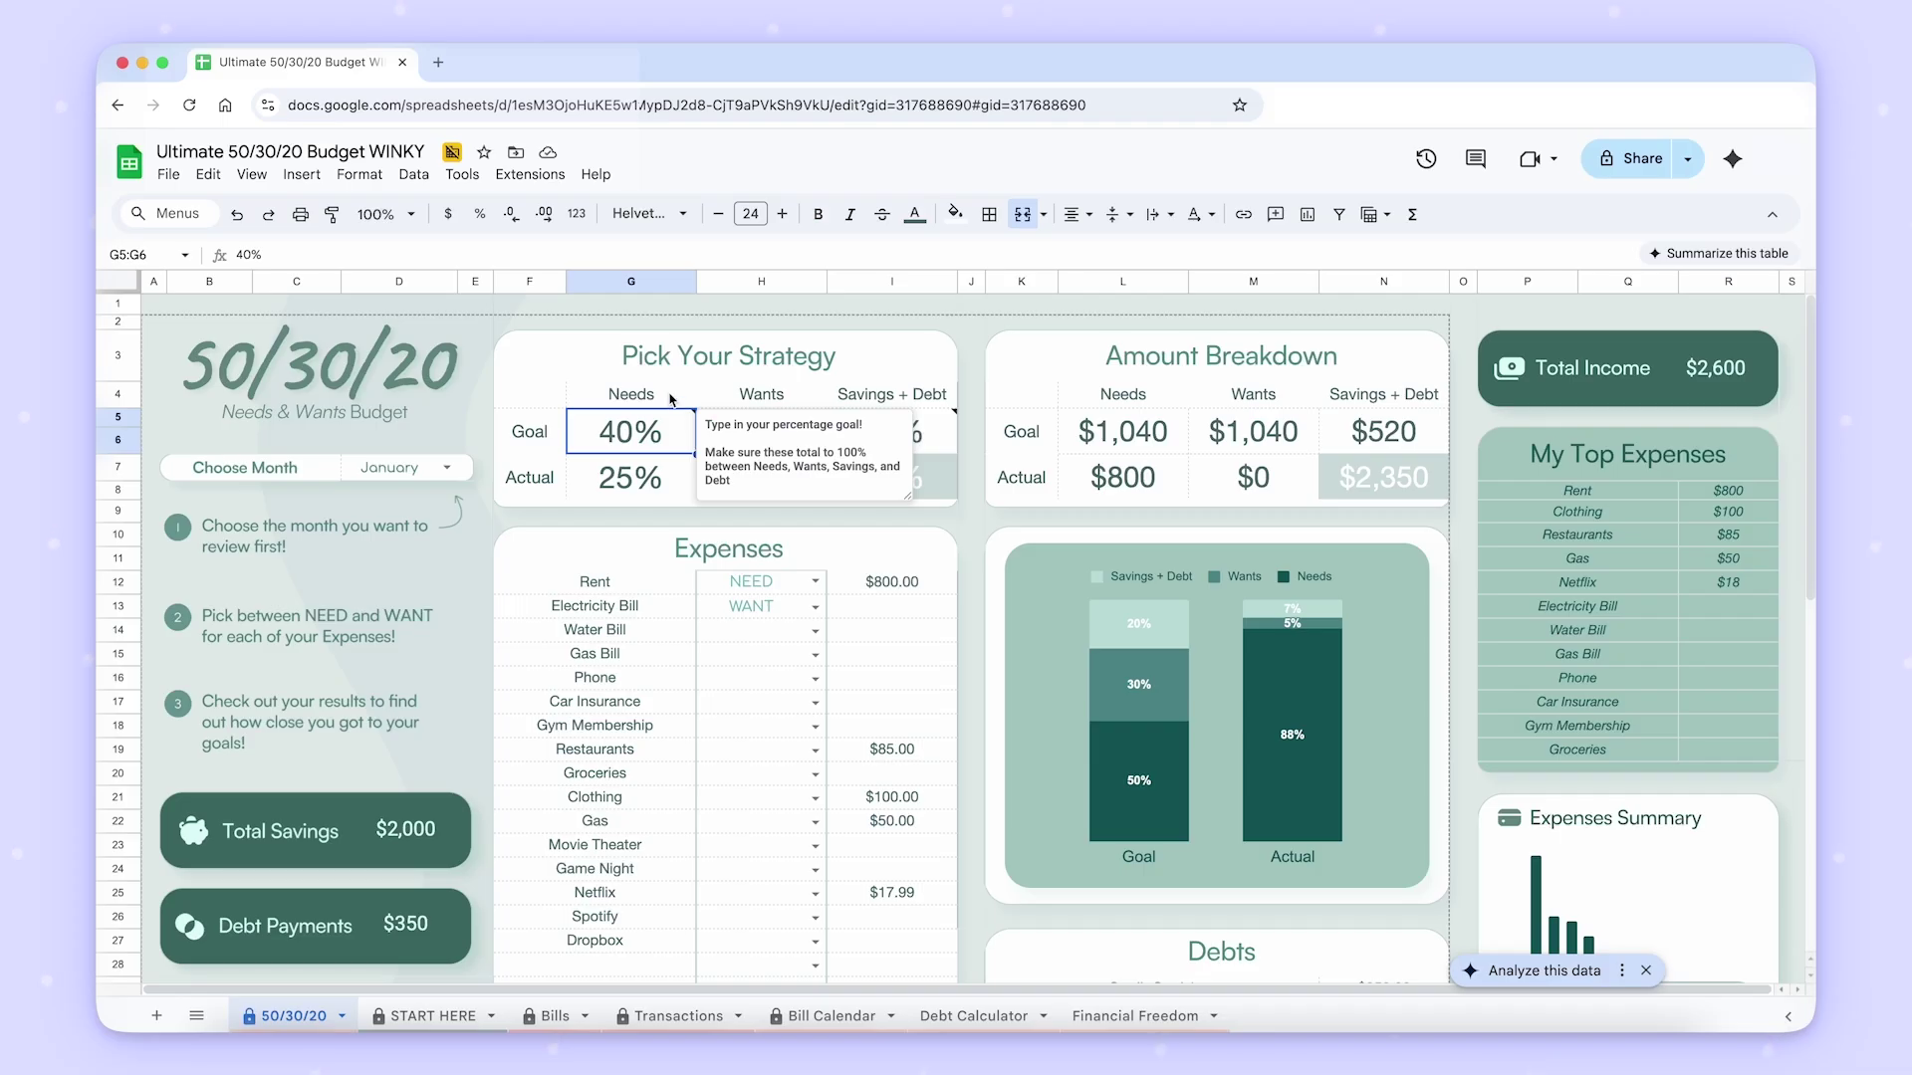
text(60)
key(Tab)
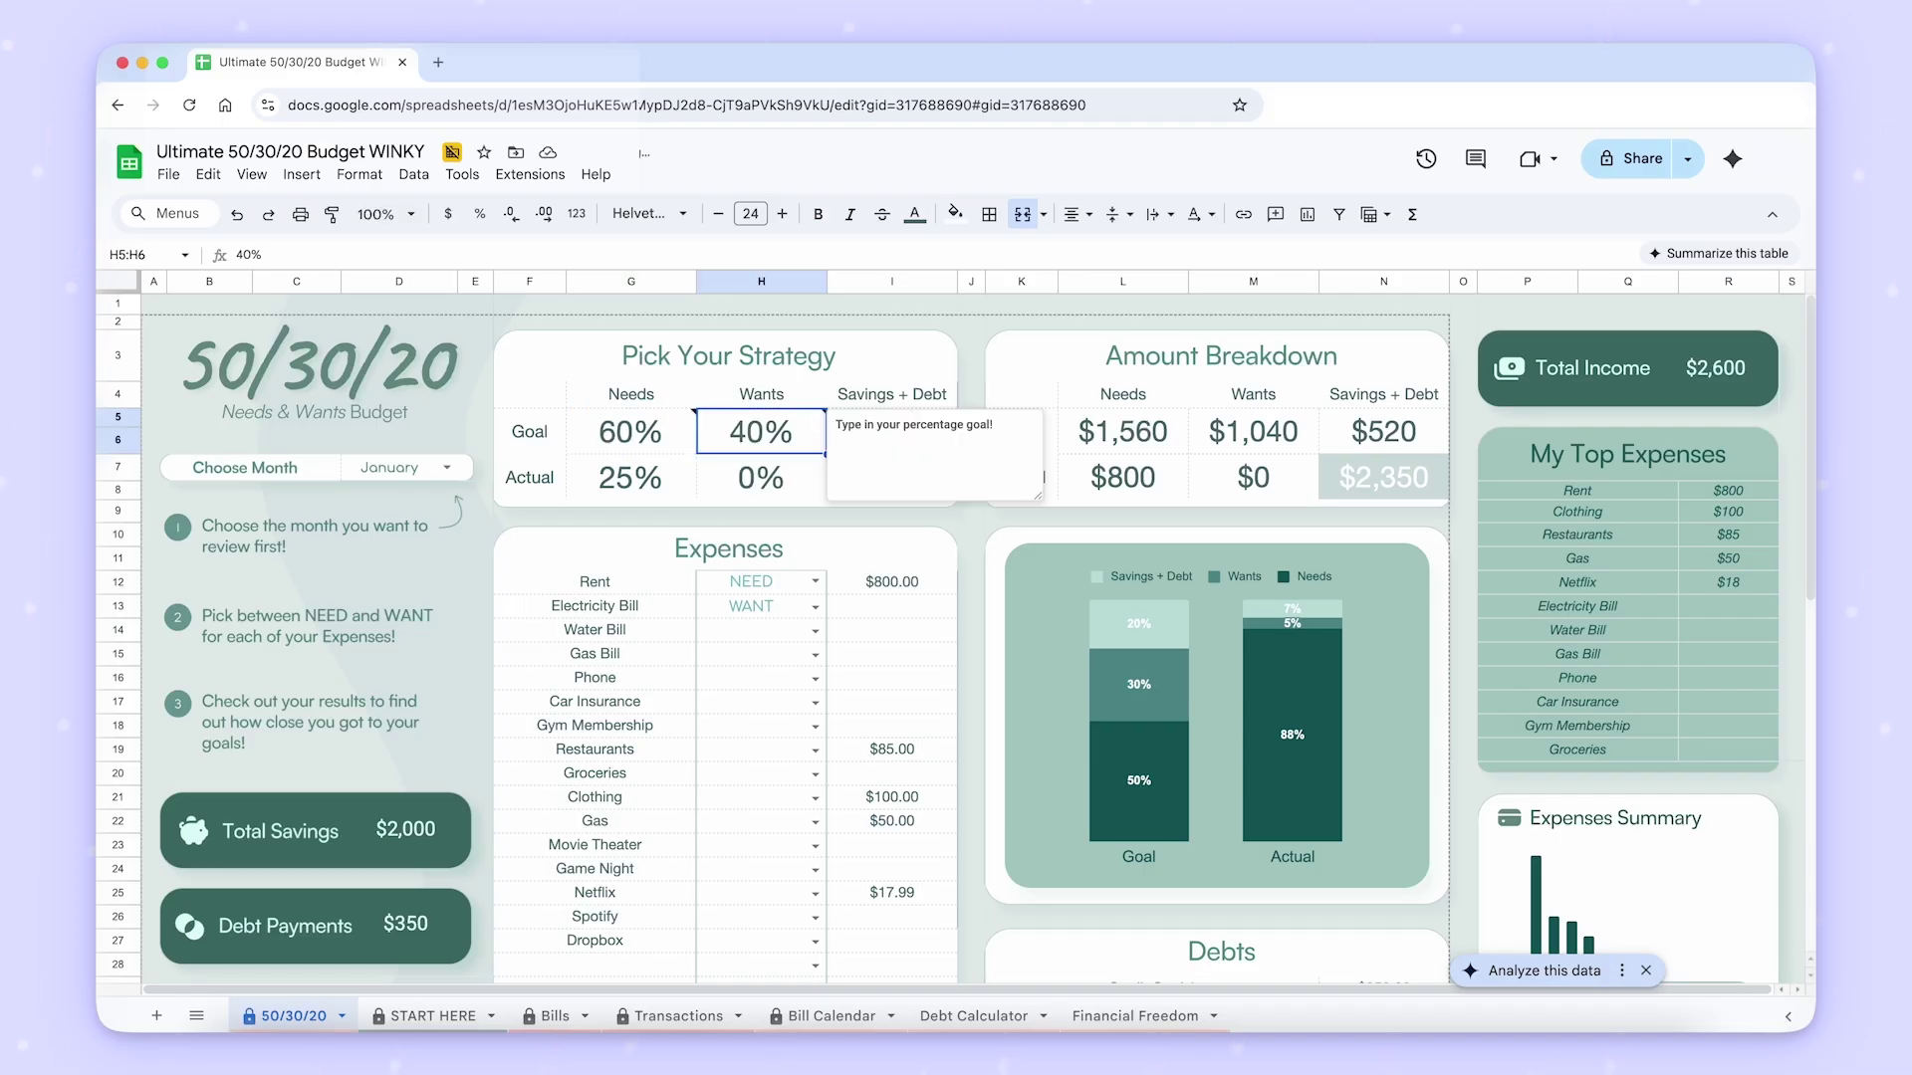
text(20)
key(Tab)
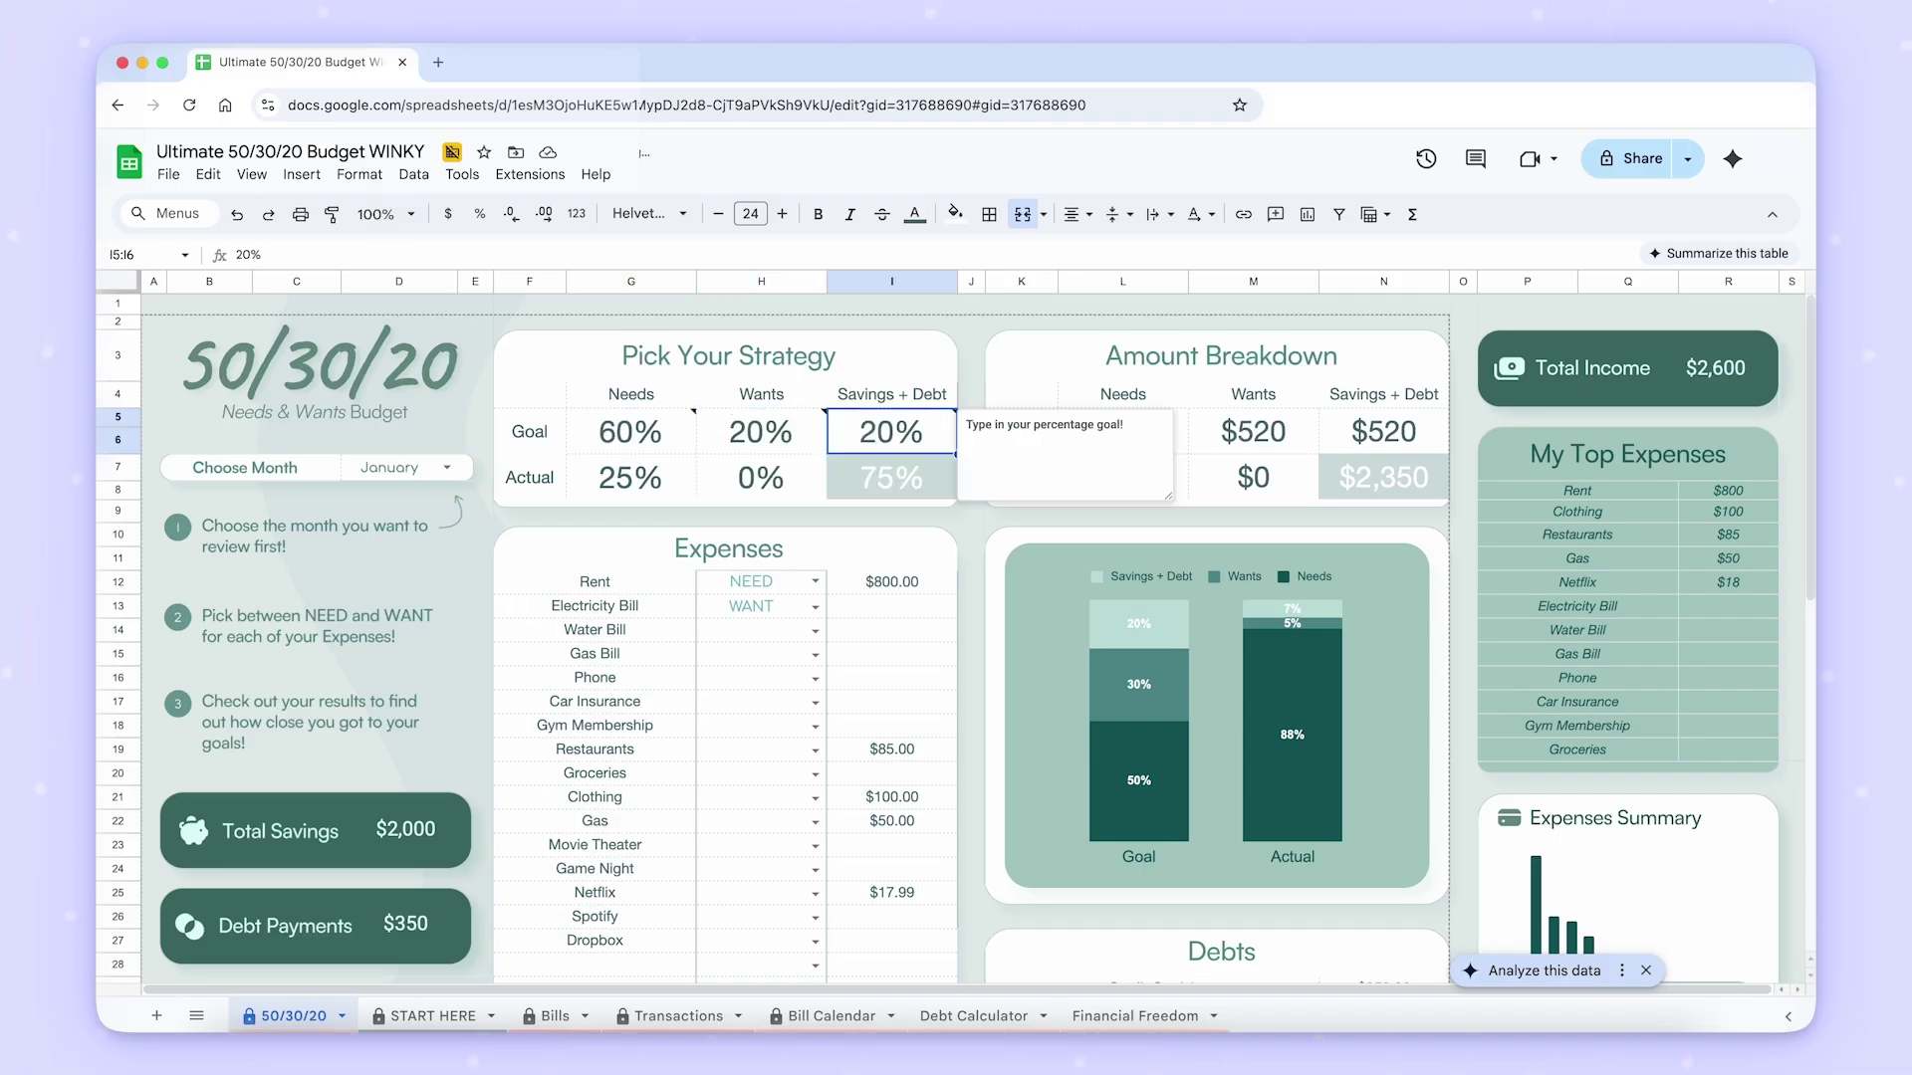
click(950, 378)
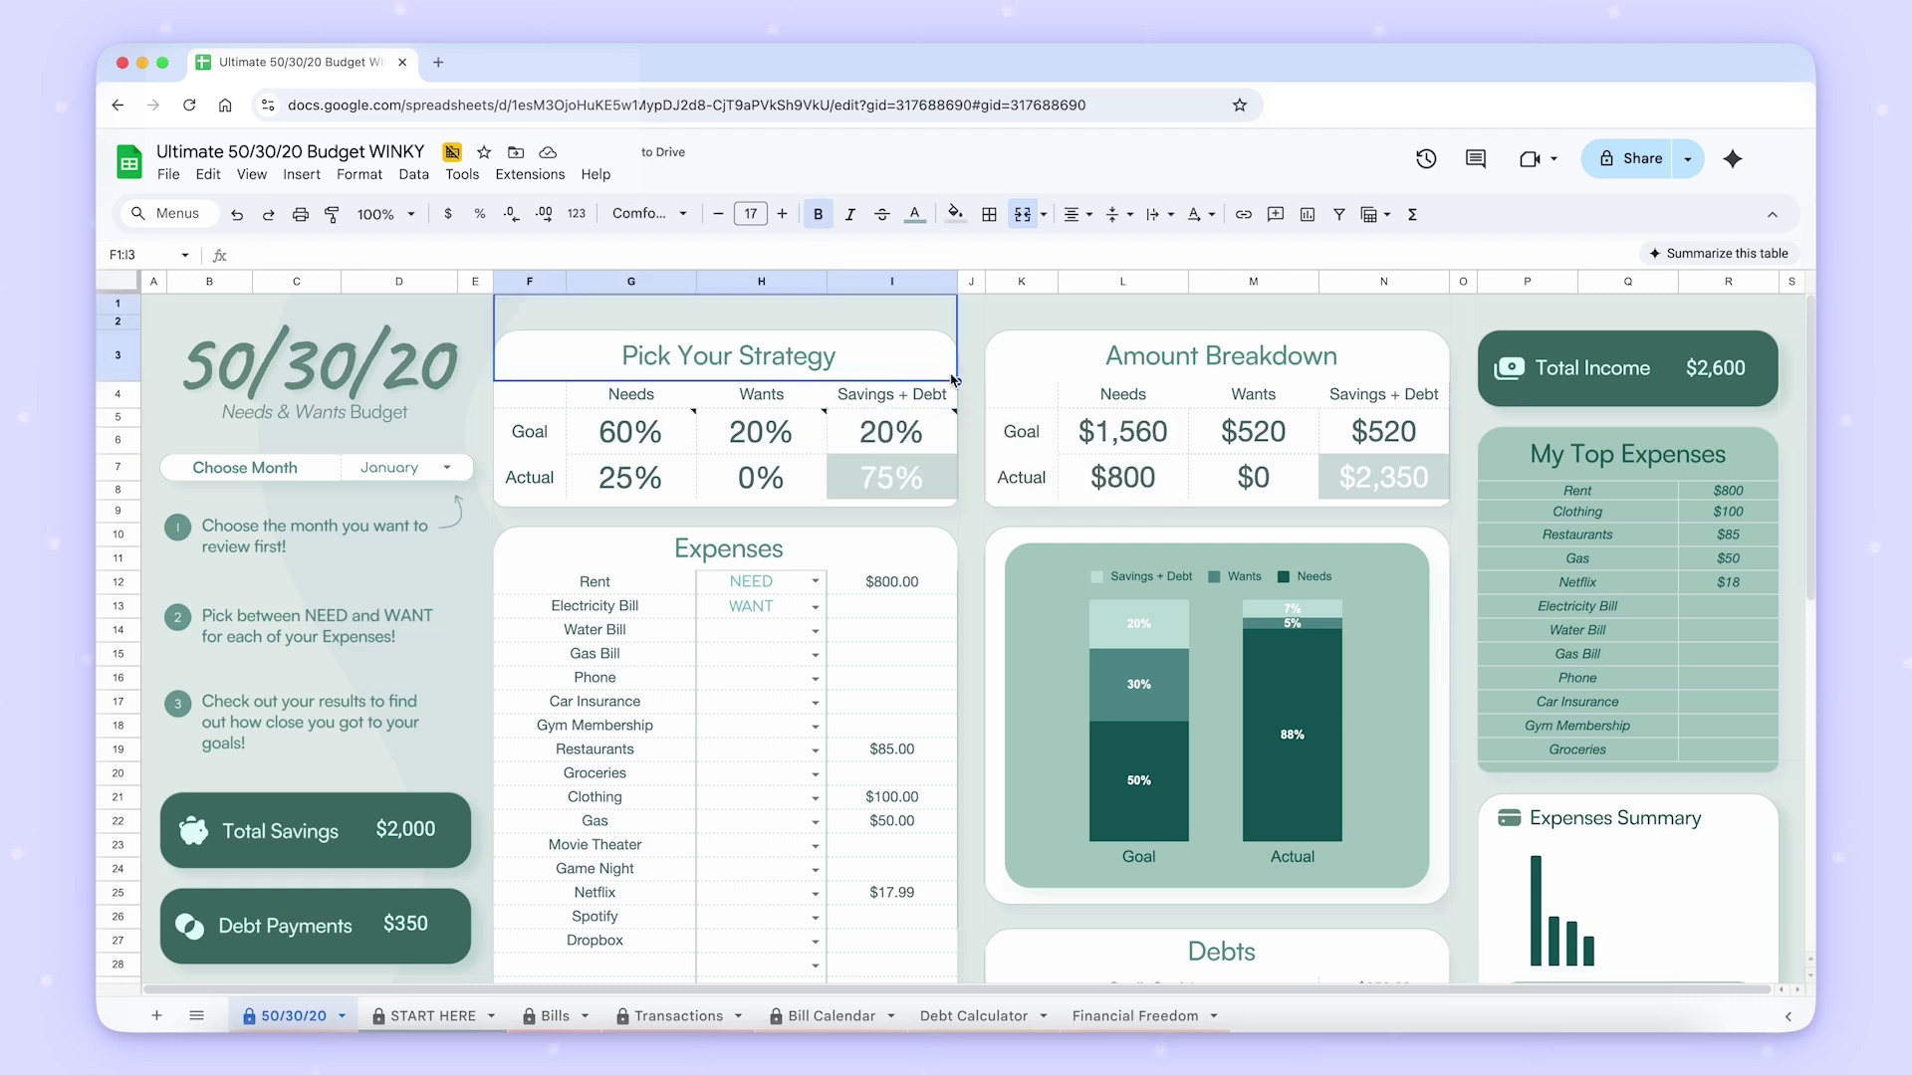
Read the note on the Savings + Debt goal and review the 50/30/20 sheet's strategy, amount breakdown, top expenses and debts sections.
click(962, 397)
mouse_move(941, 443)
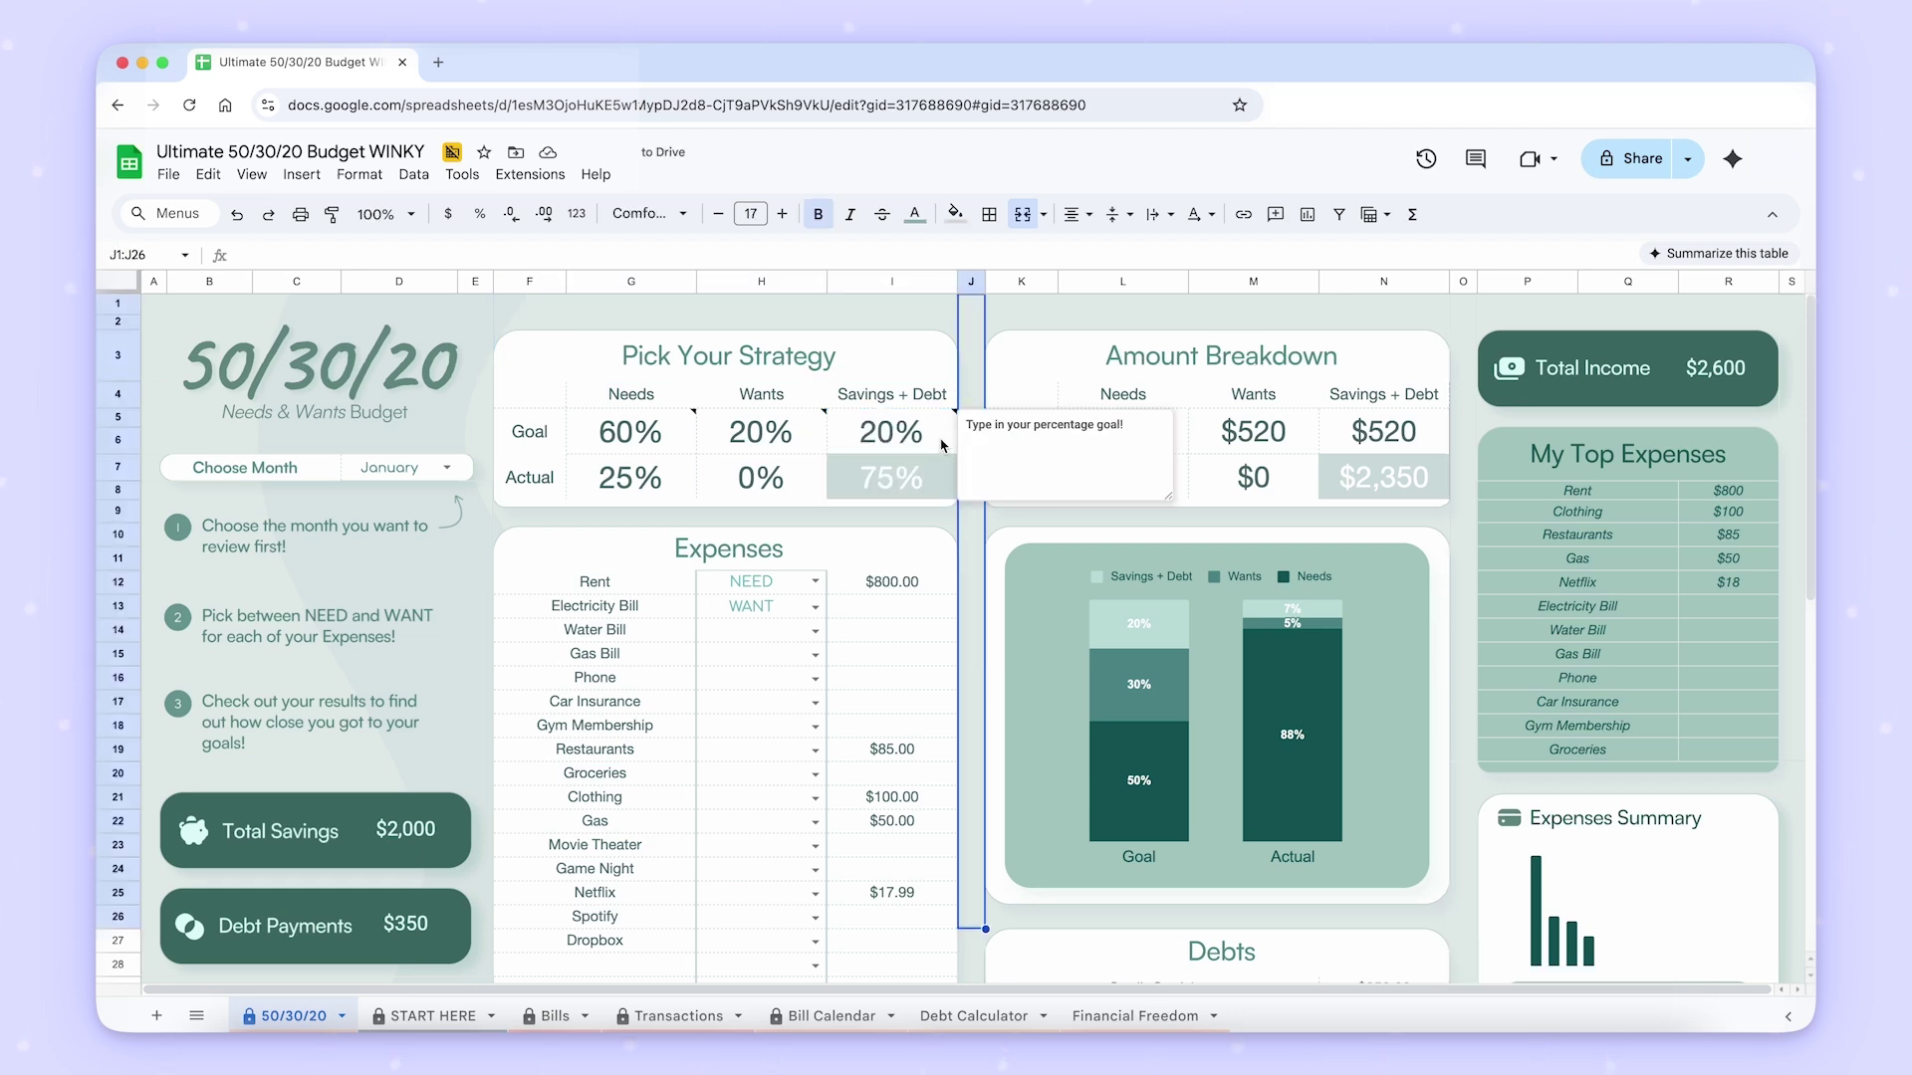
key(ctrl+Home)
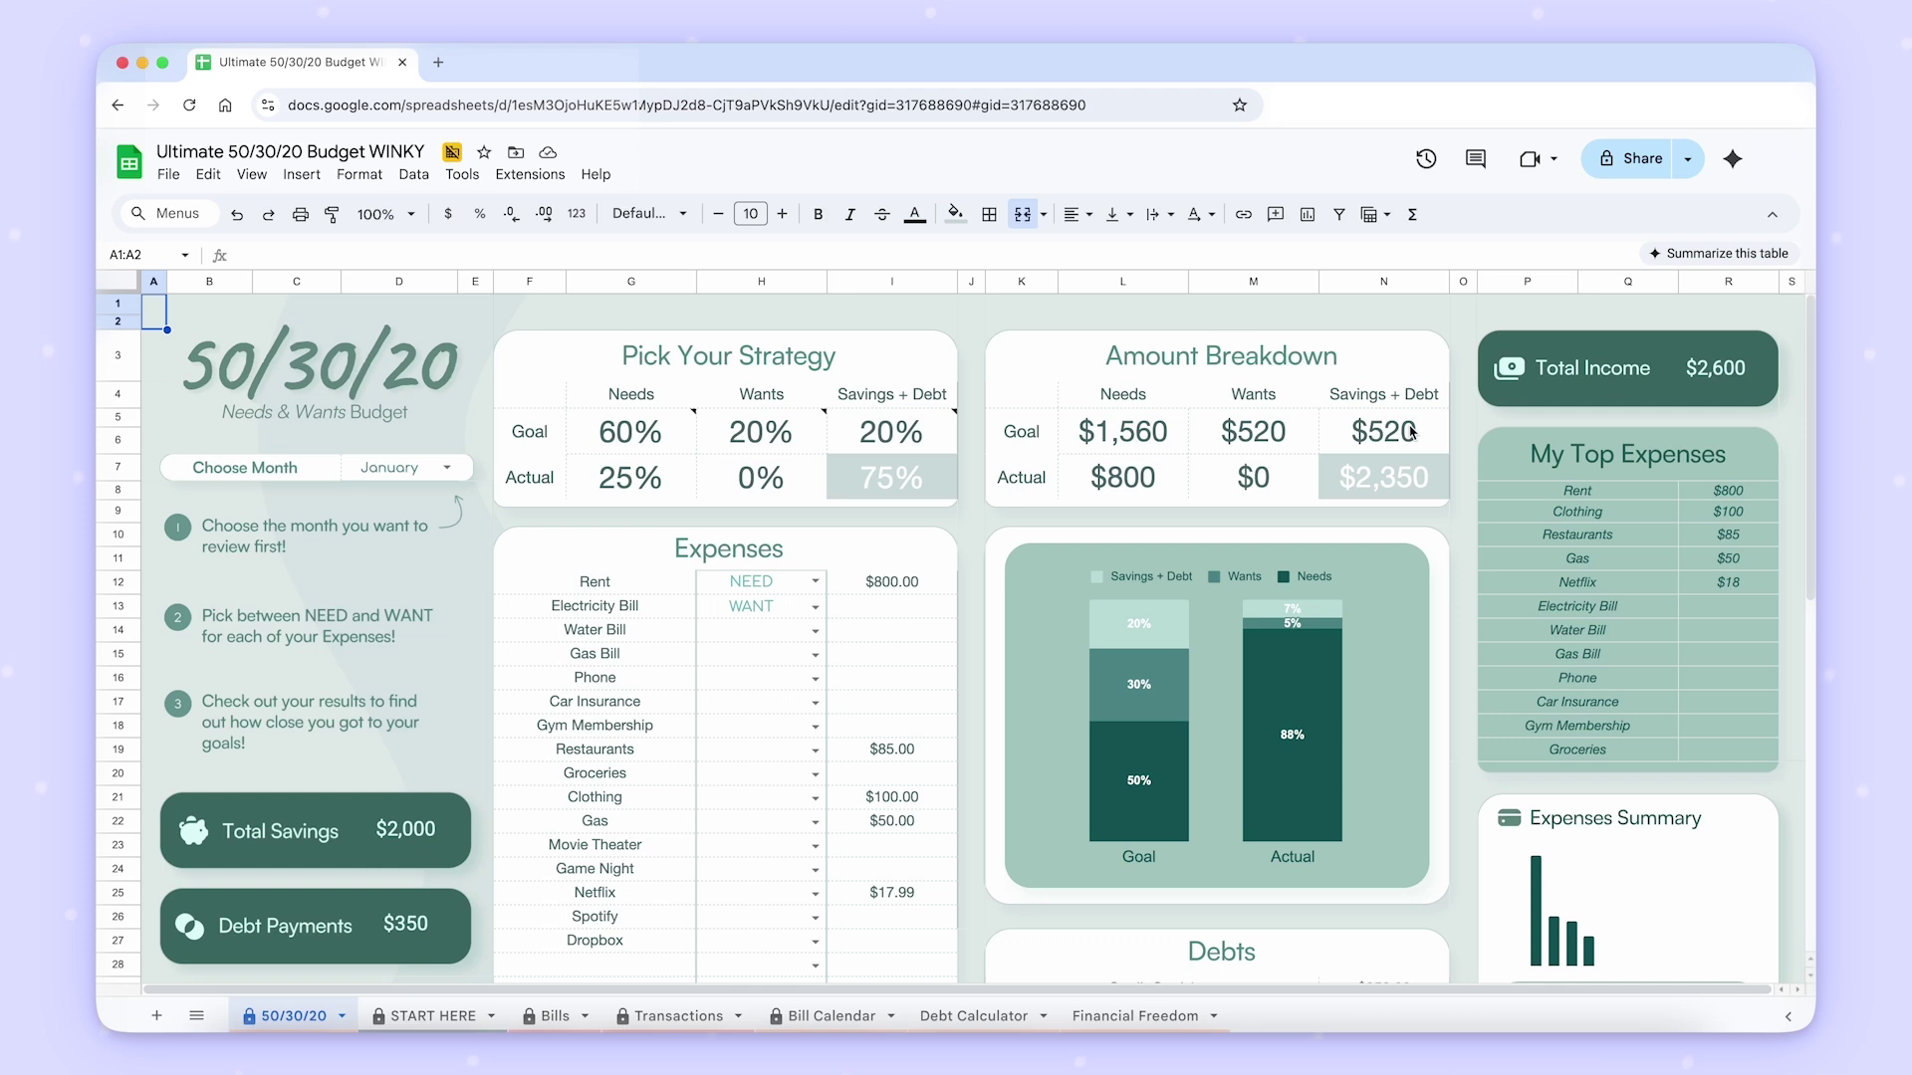
scroll(1798, 350, down, 2)
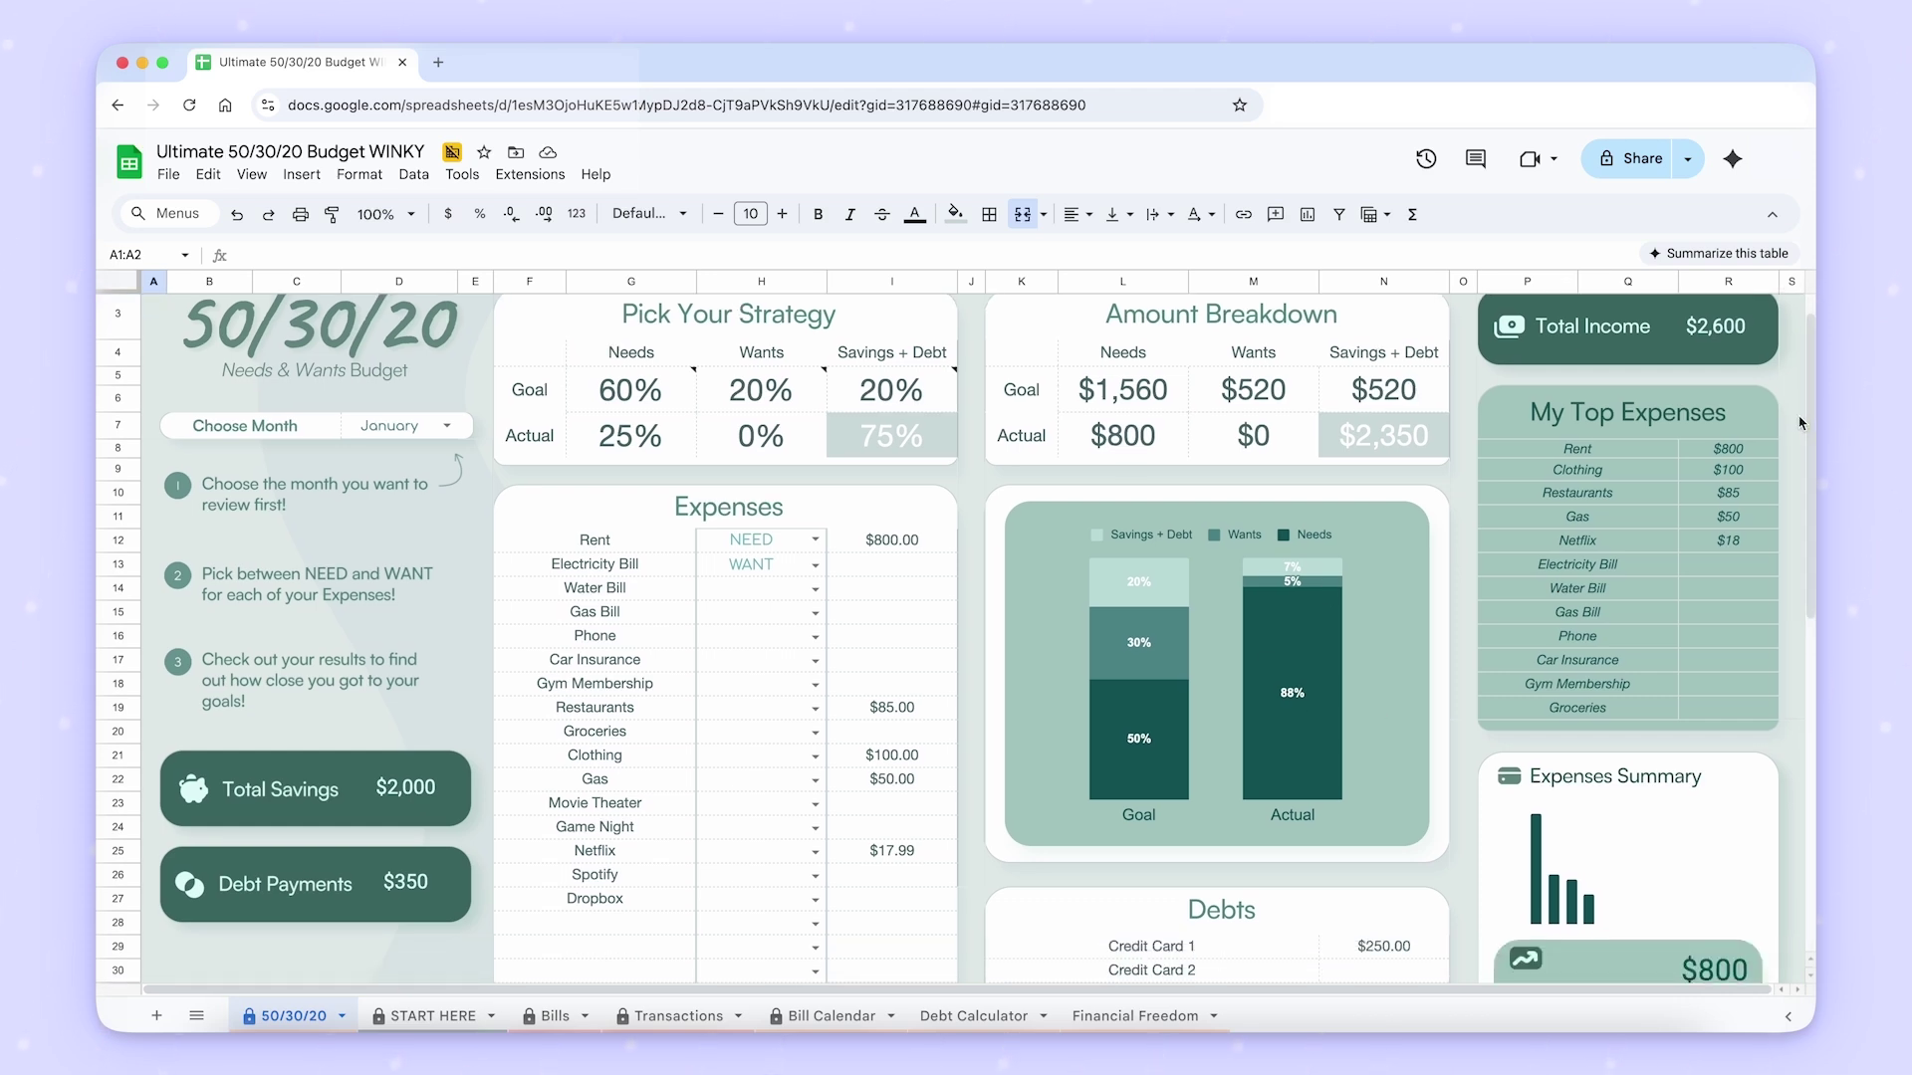
scroll(1801, 424, down, 1)
scroll(1757, 404, up, 1)
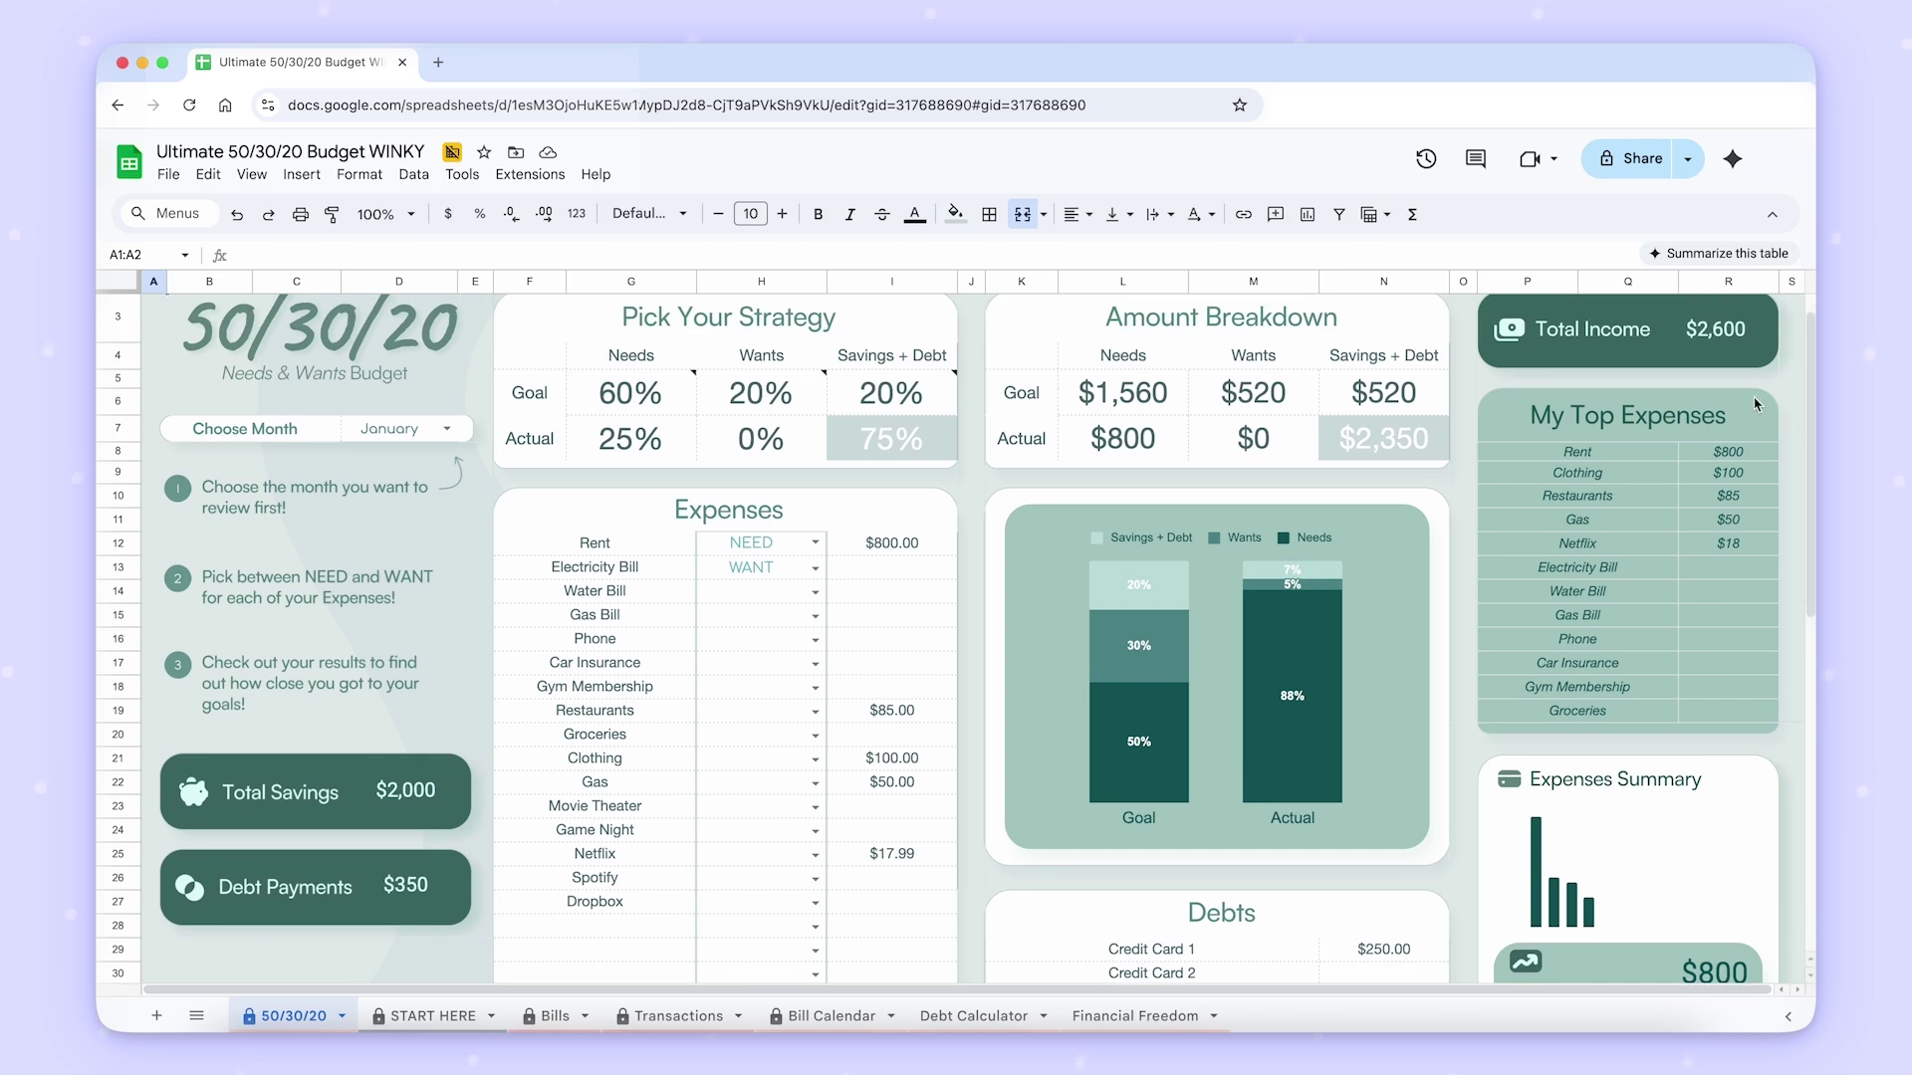
scroll(1783, 453, down, 5)
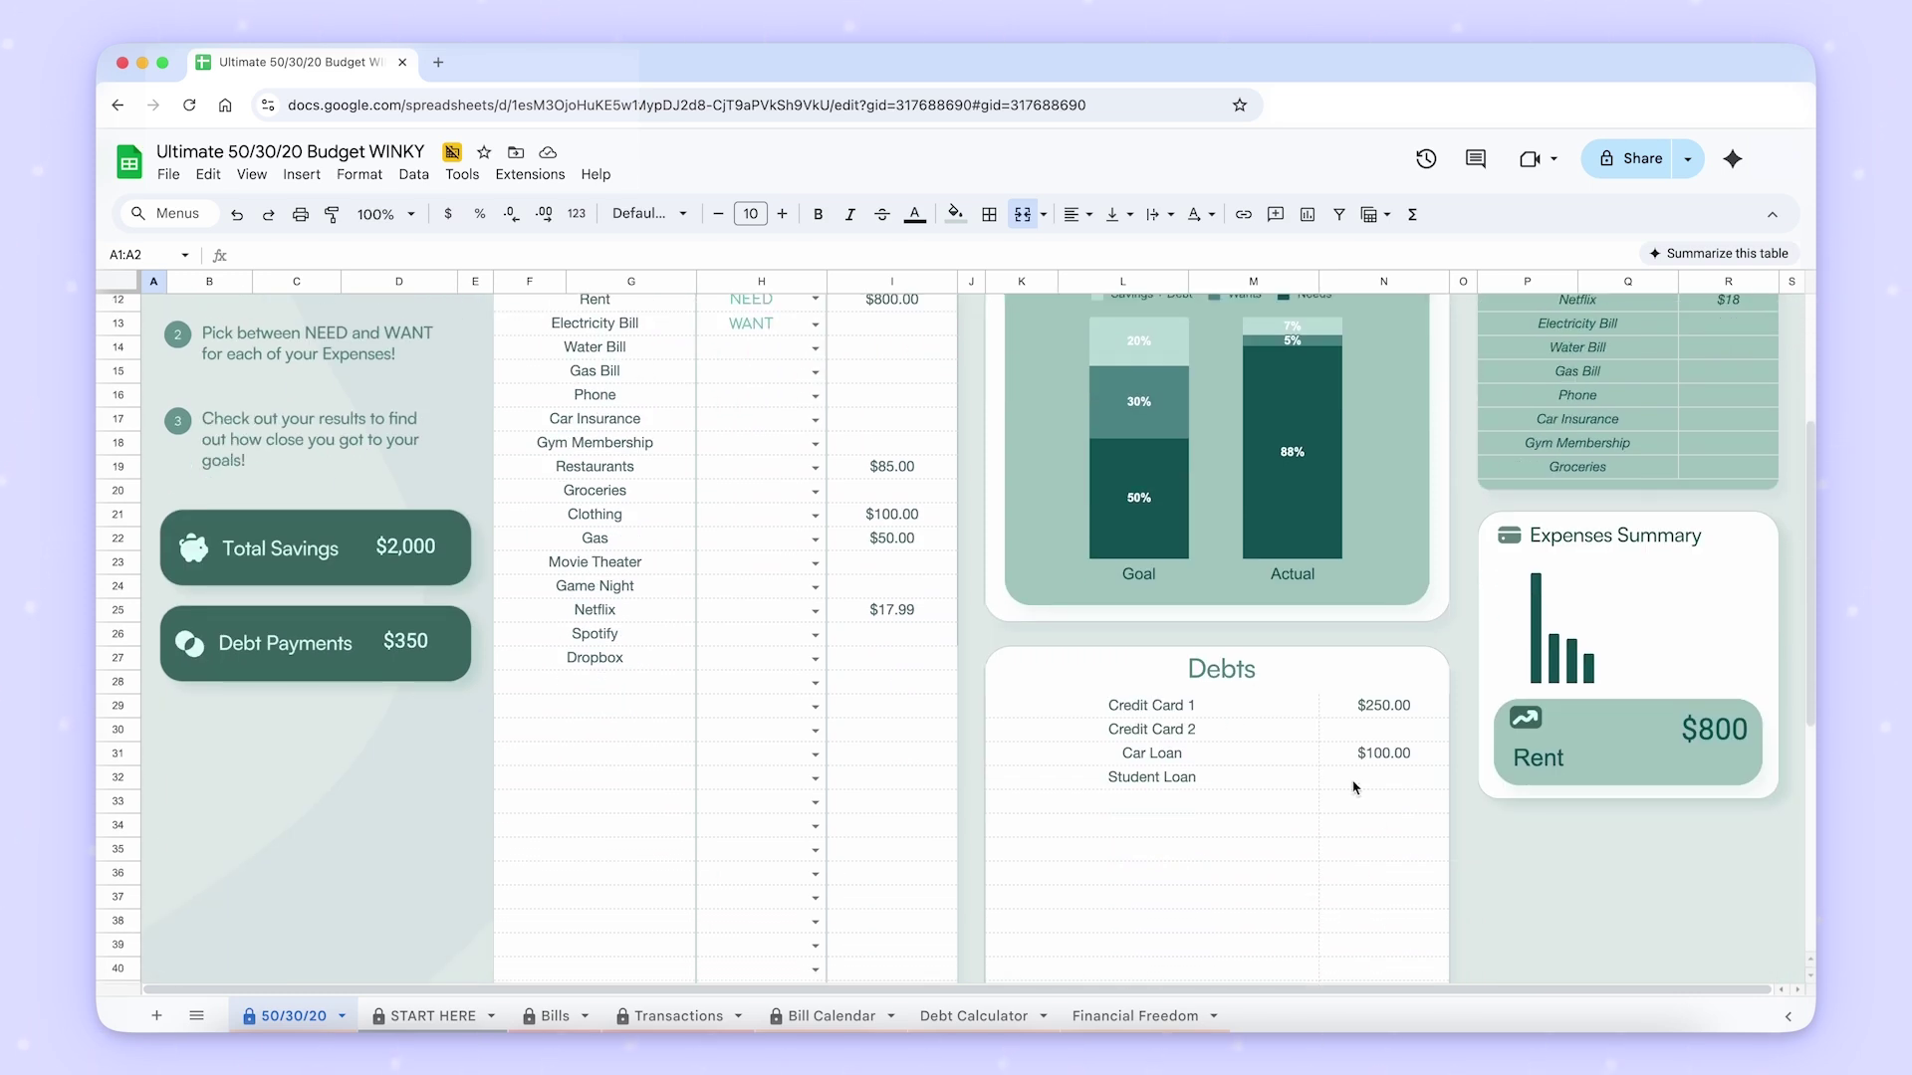
scroll(1354, 788, up, 6)
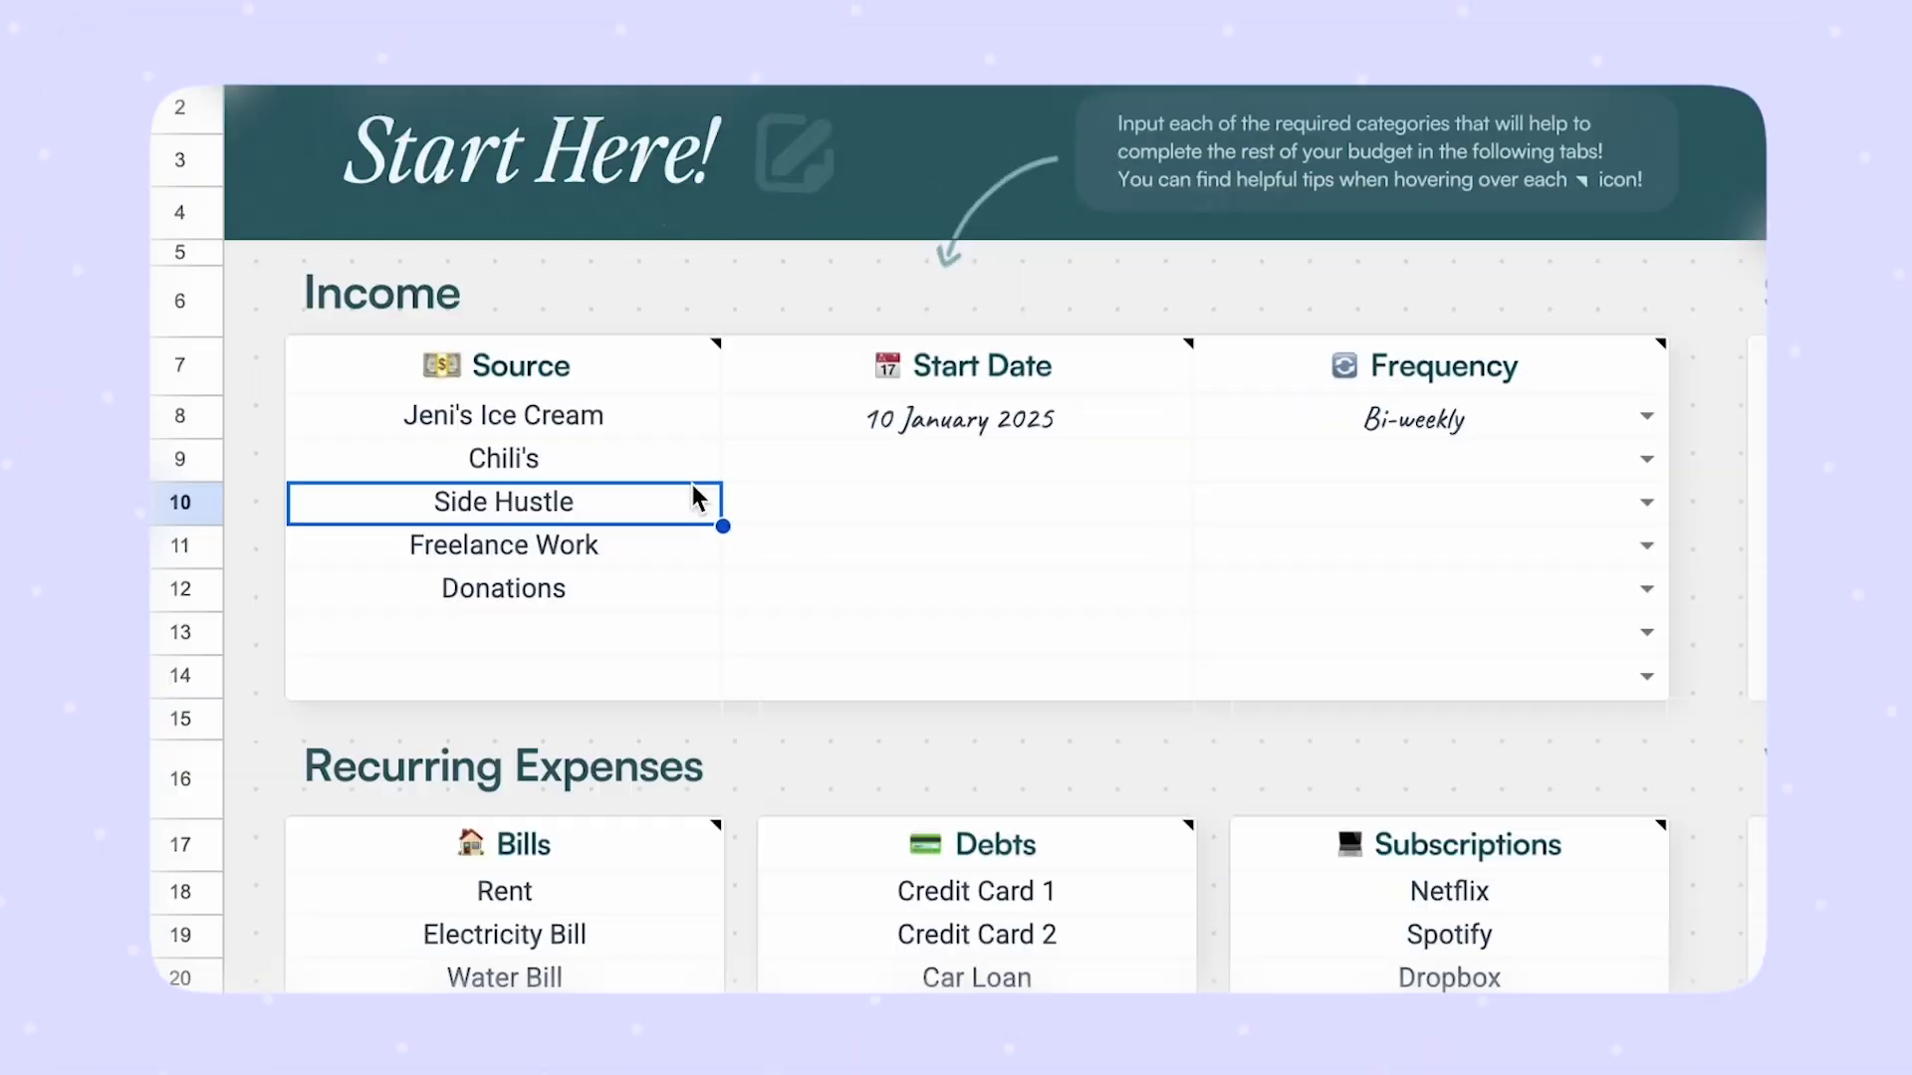
Delete Side Hustle, Freelance Work and Donations from the Income sources on the START HERE sheet.
key(Delete)
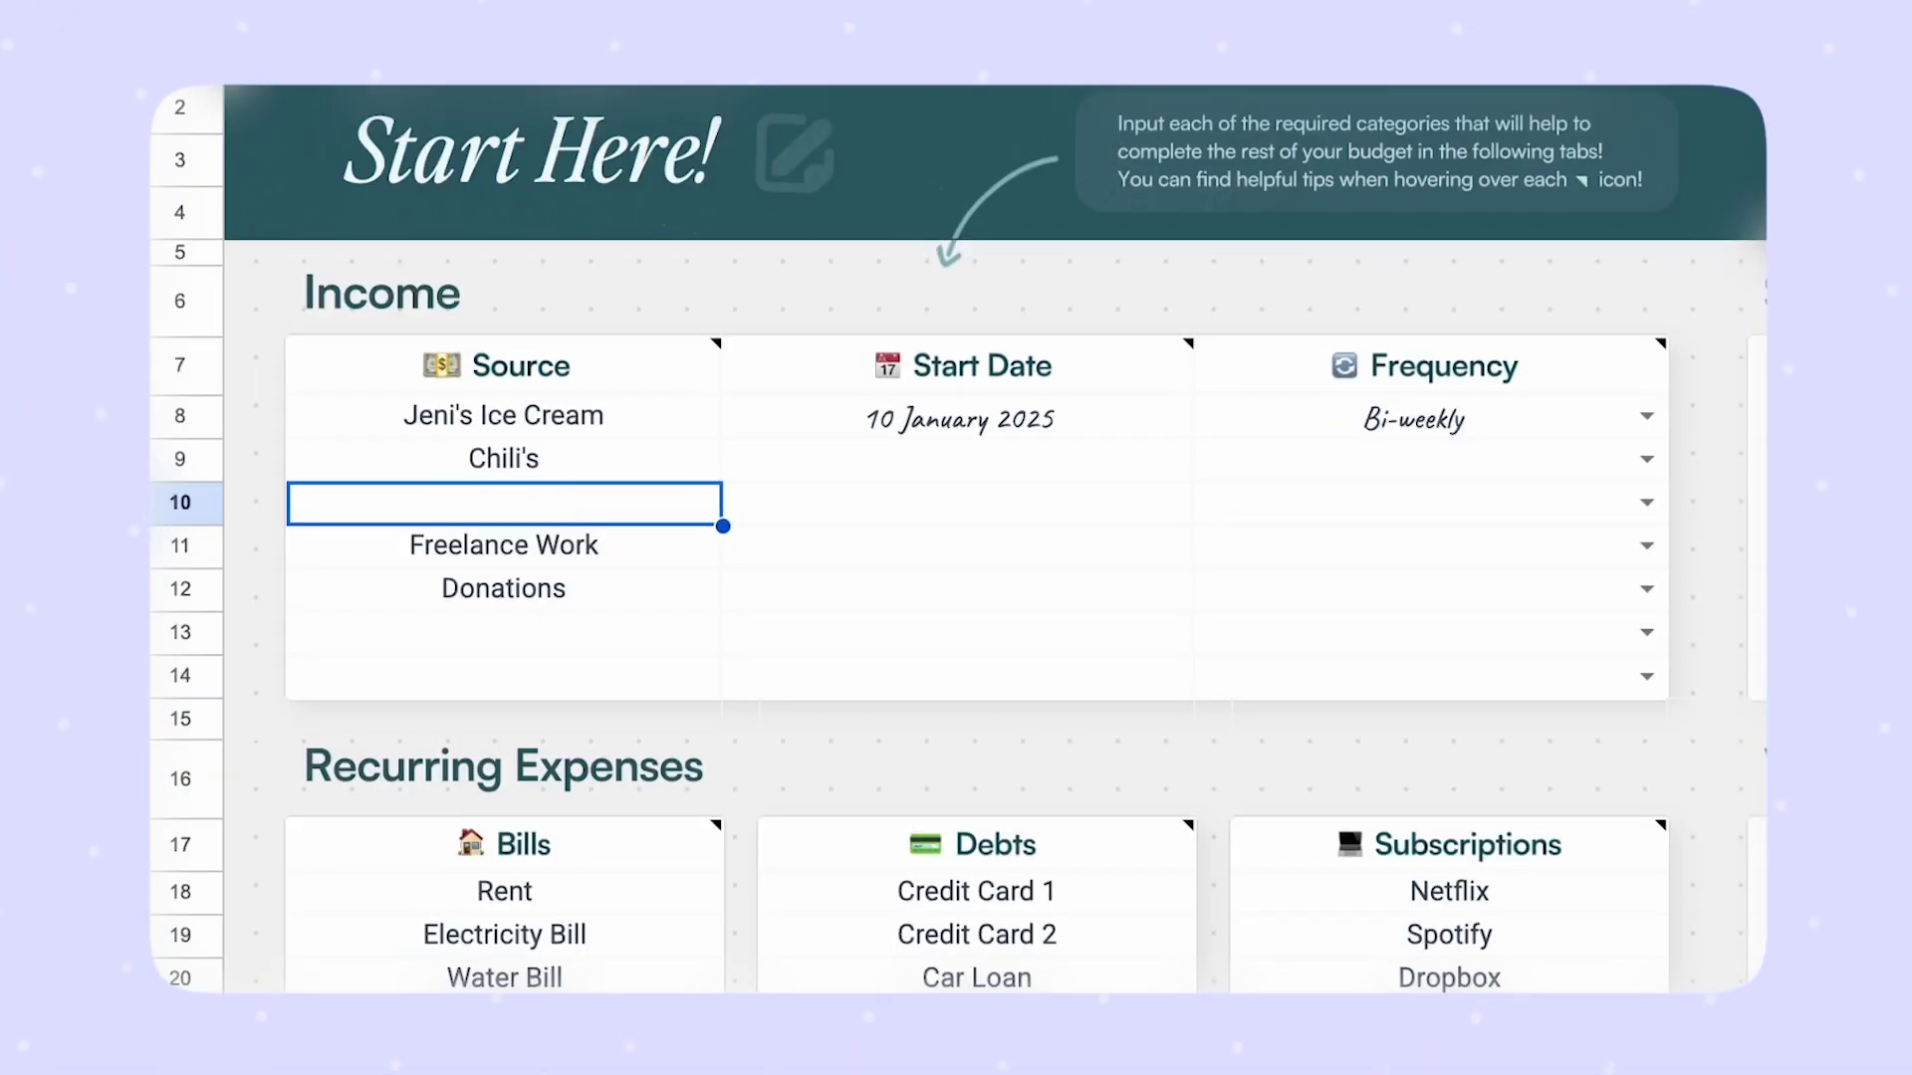
key(Down)
key(Delete)
key(Down)
key(Delete)
key(Down)
key(Up)
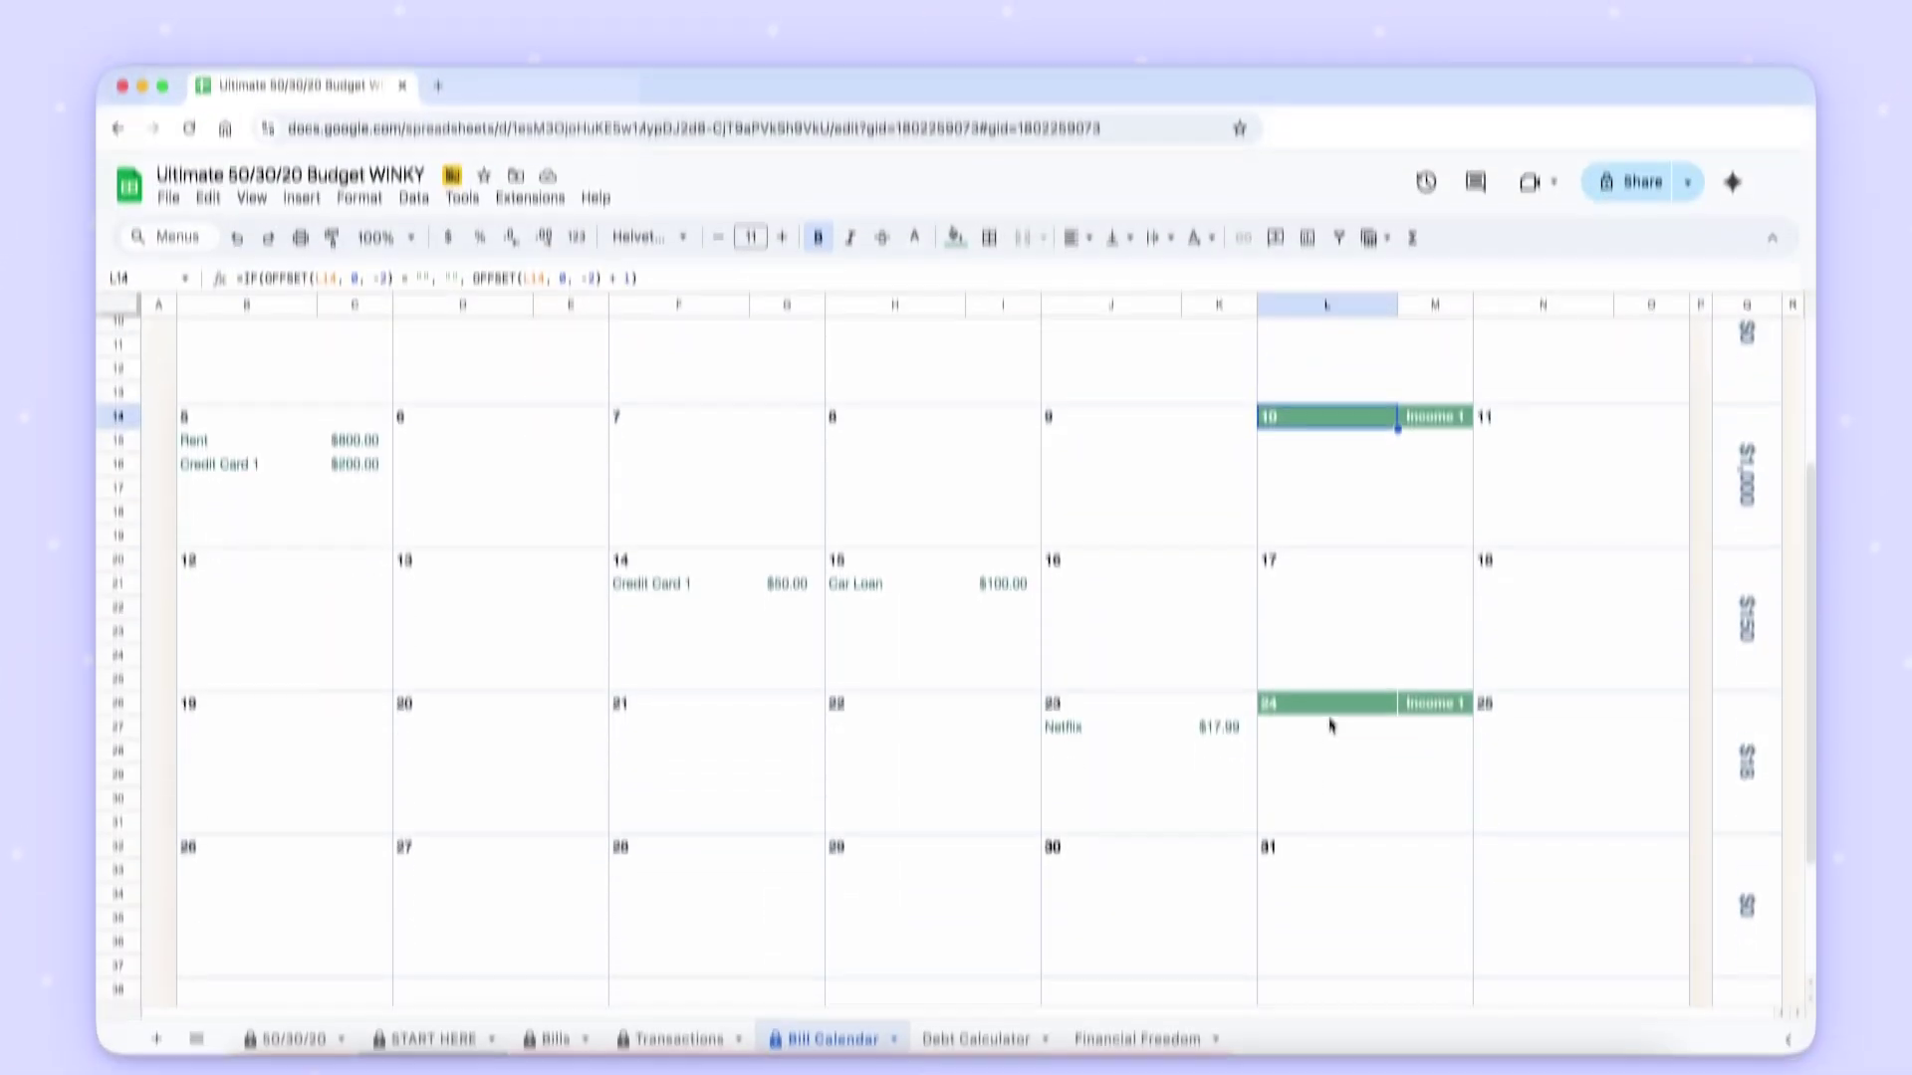
Examine the January 2025 Bill Calendar, including its paydays, weekly totals and the Car Loan, Credit Card 1 and Rent amounts.
scroll(1339, 685, up, 3)
click(1802, 412)
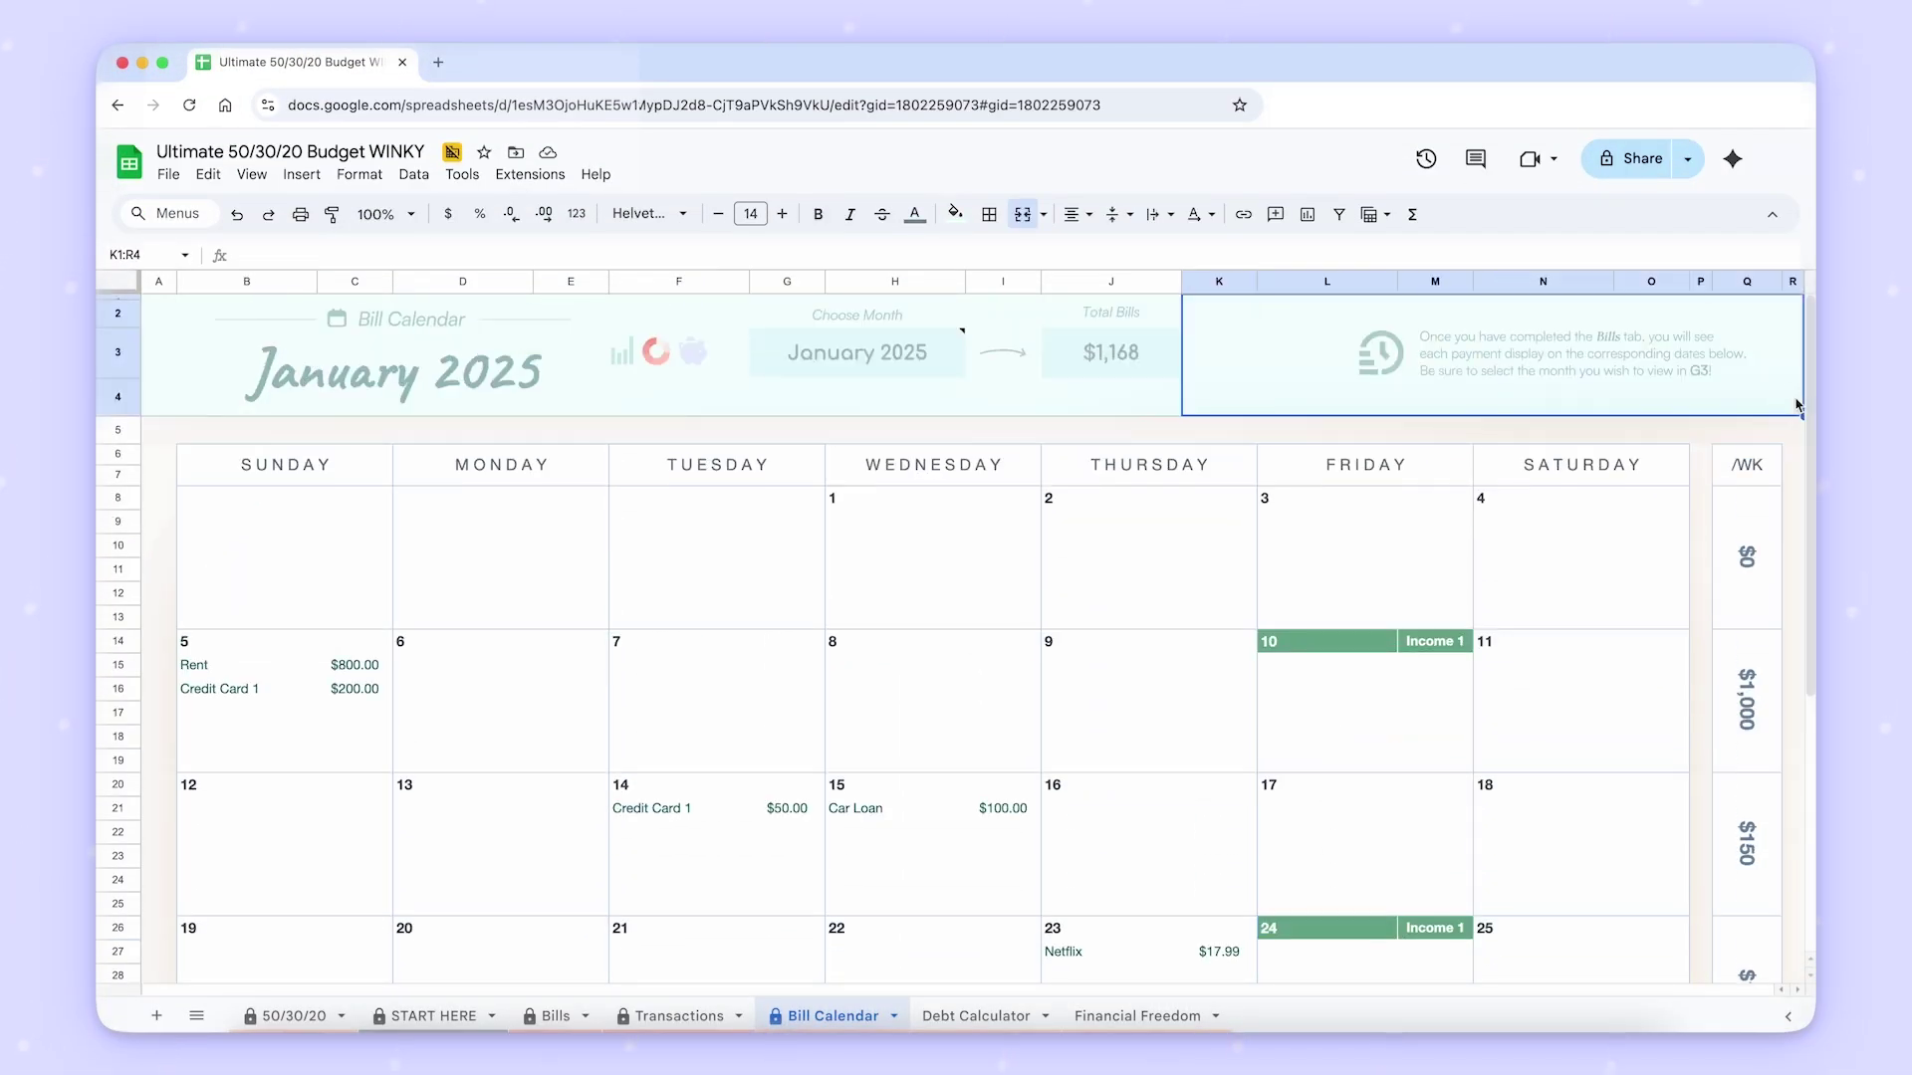
click(1732, 435)
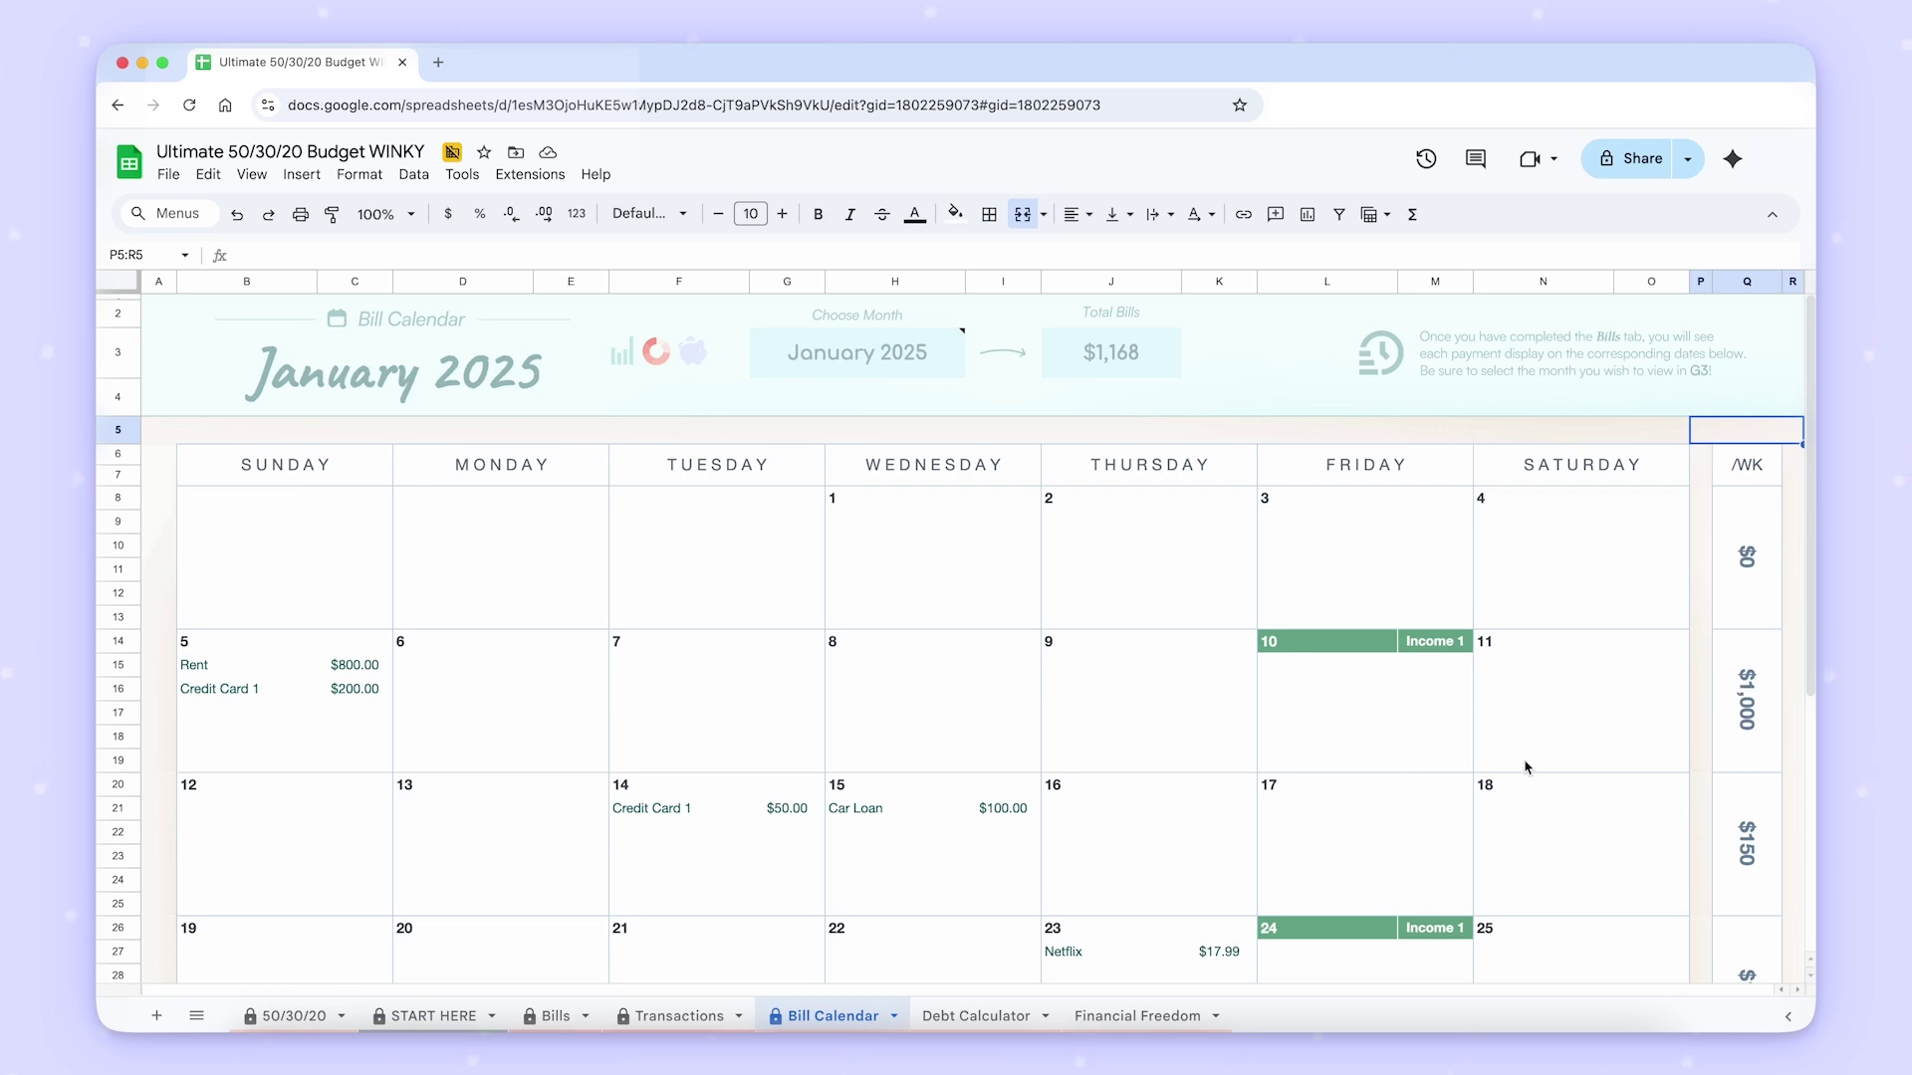
scroll(1527, 768, down, 1)
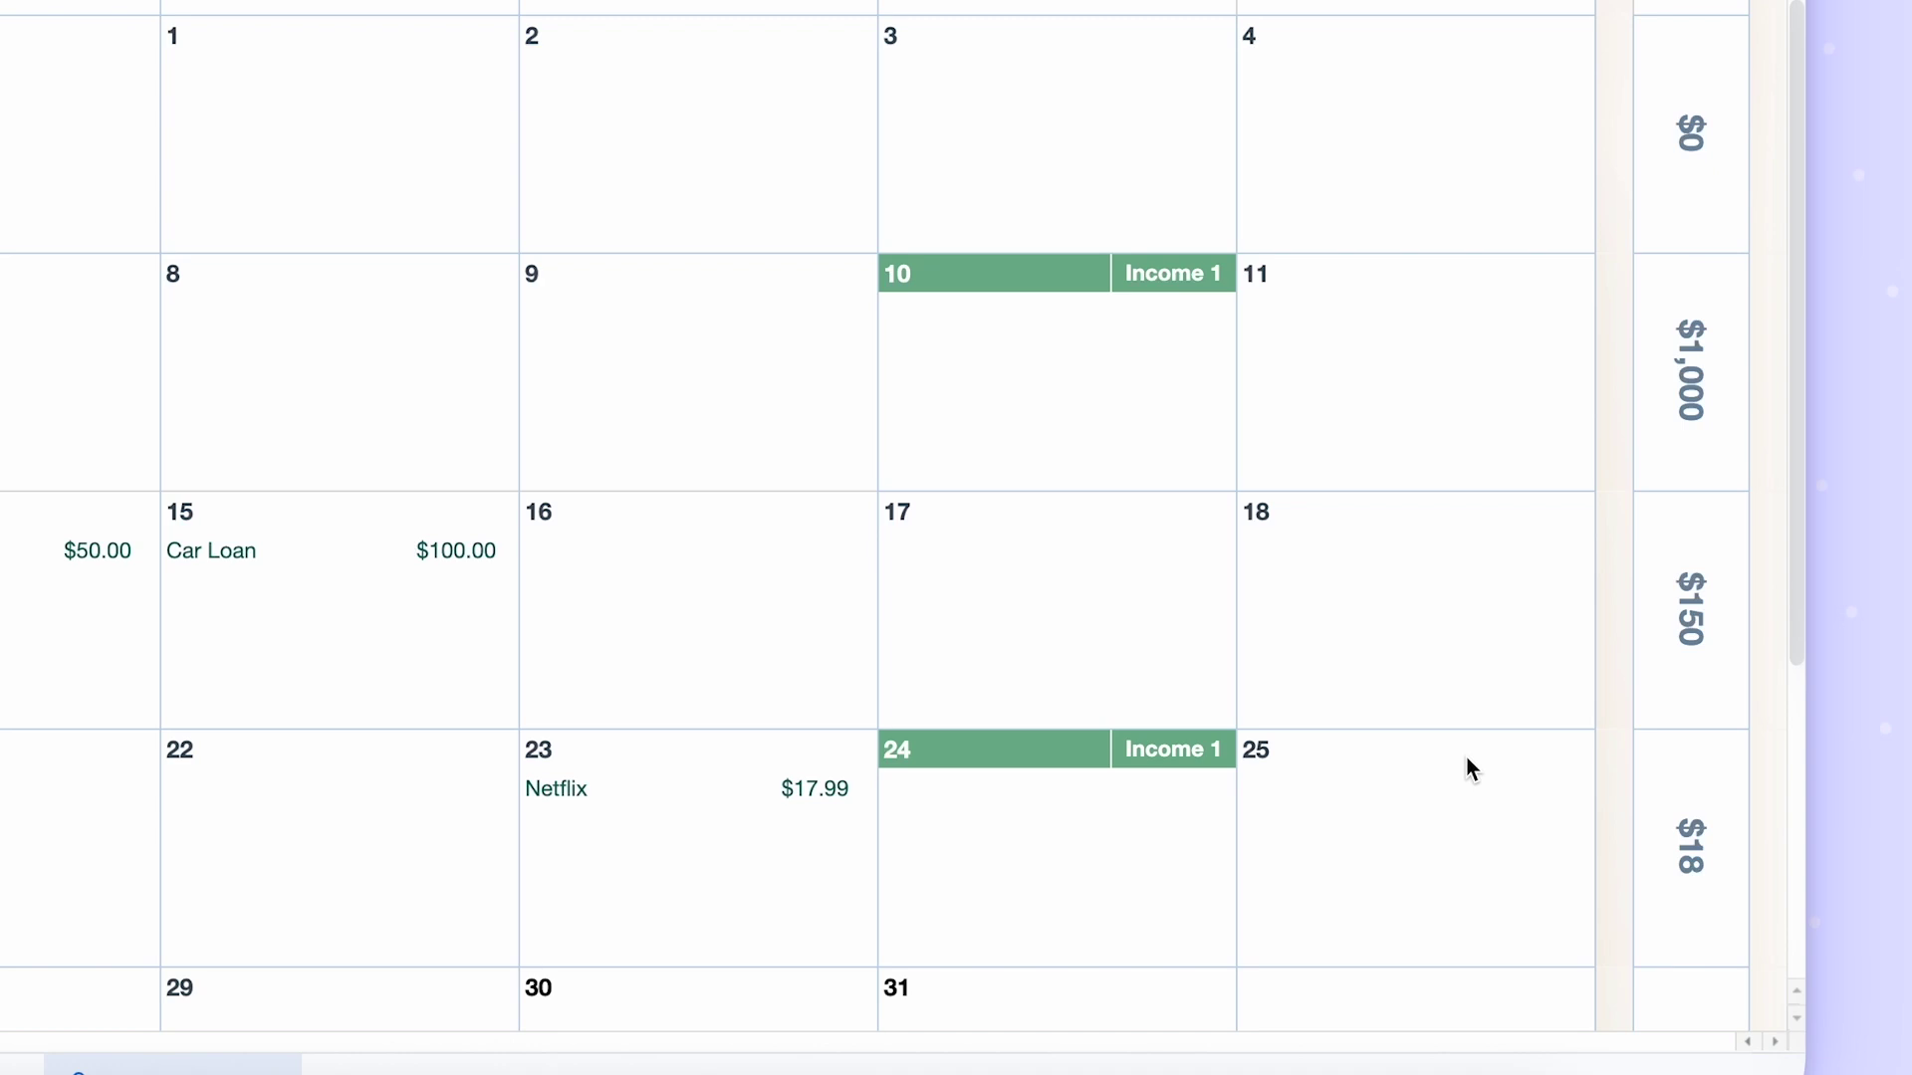
scroll(1438, 780, down, 2)
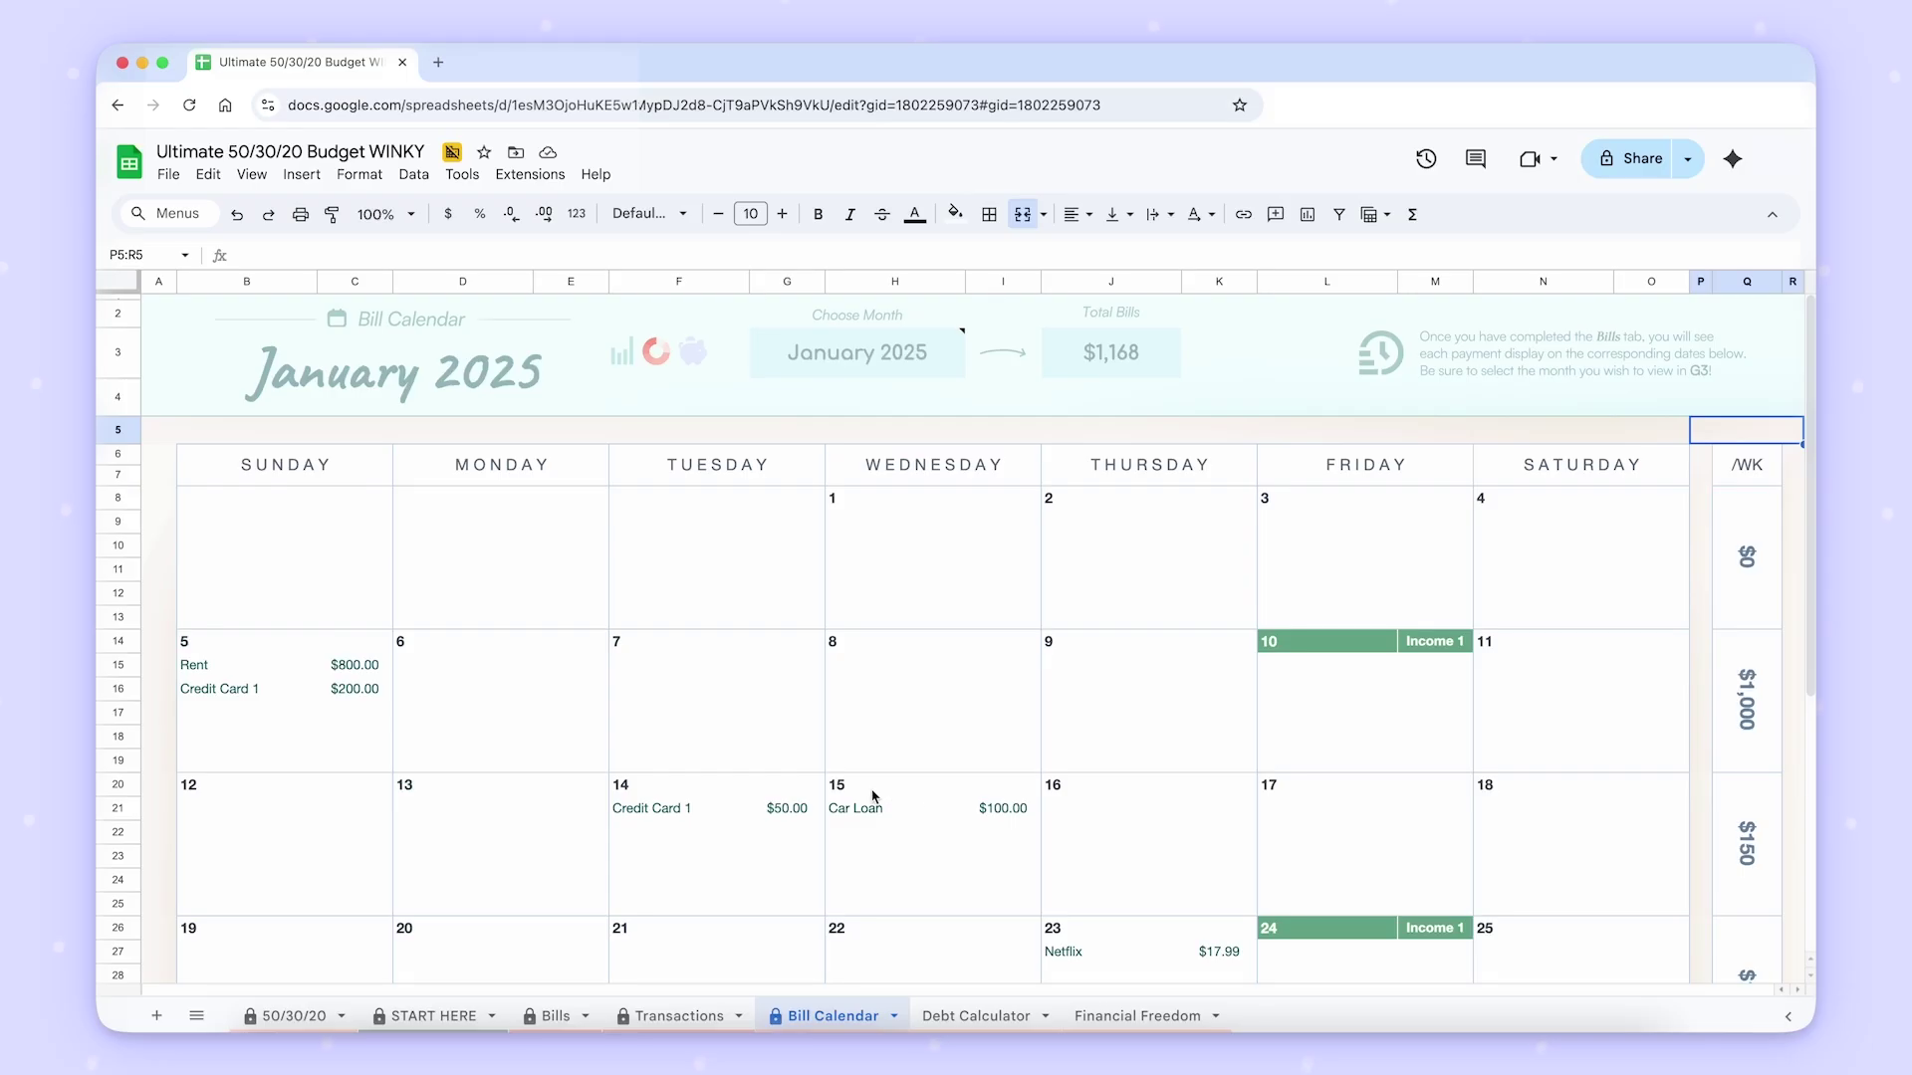
click(975, 806)
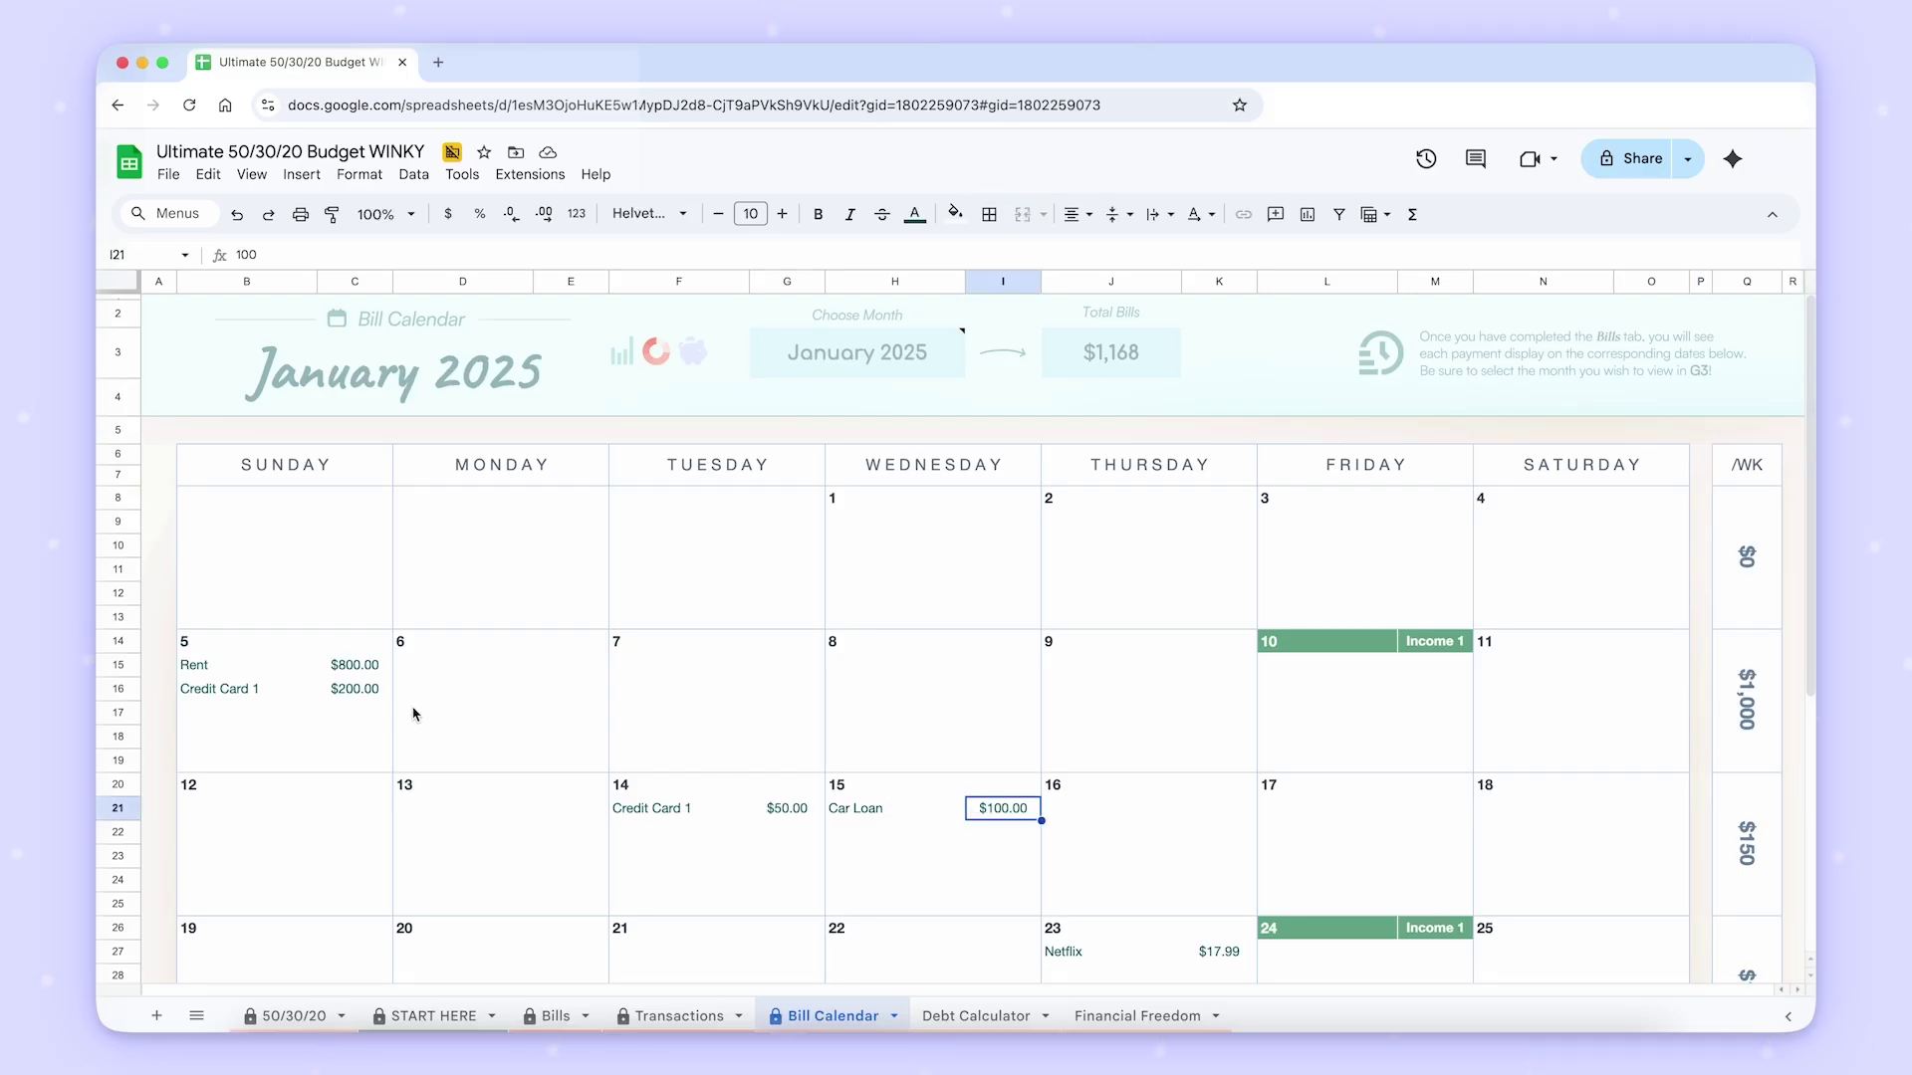
click(373, 692)
click(363, 665)
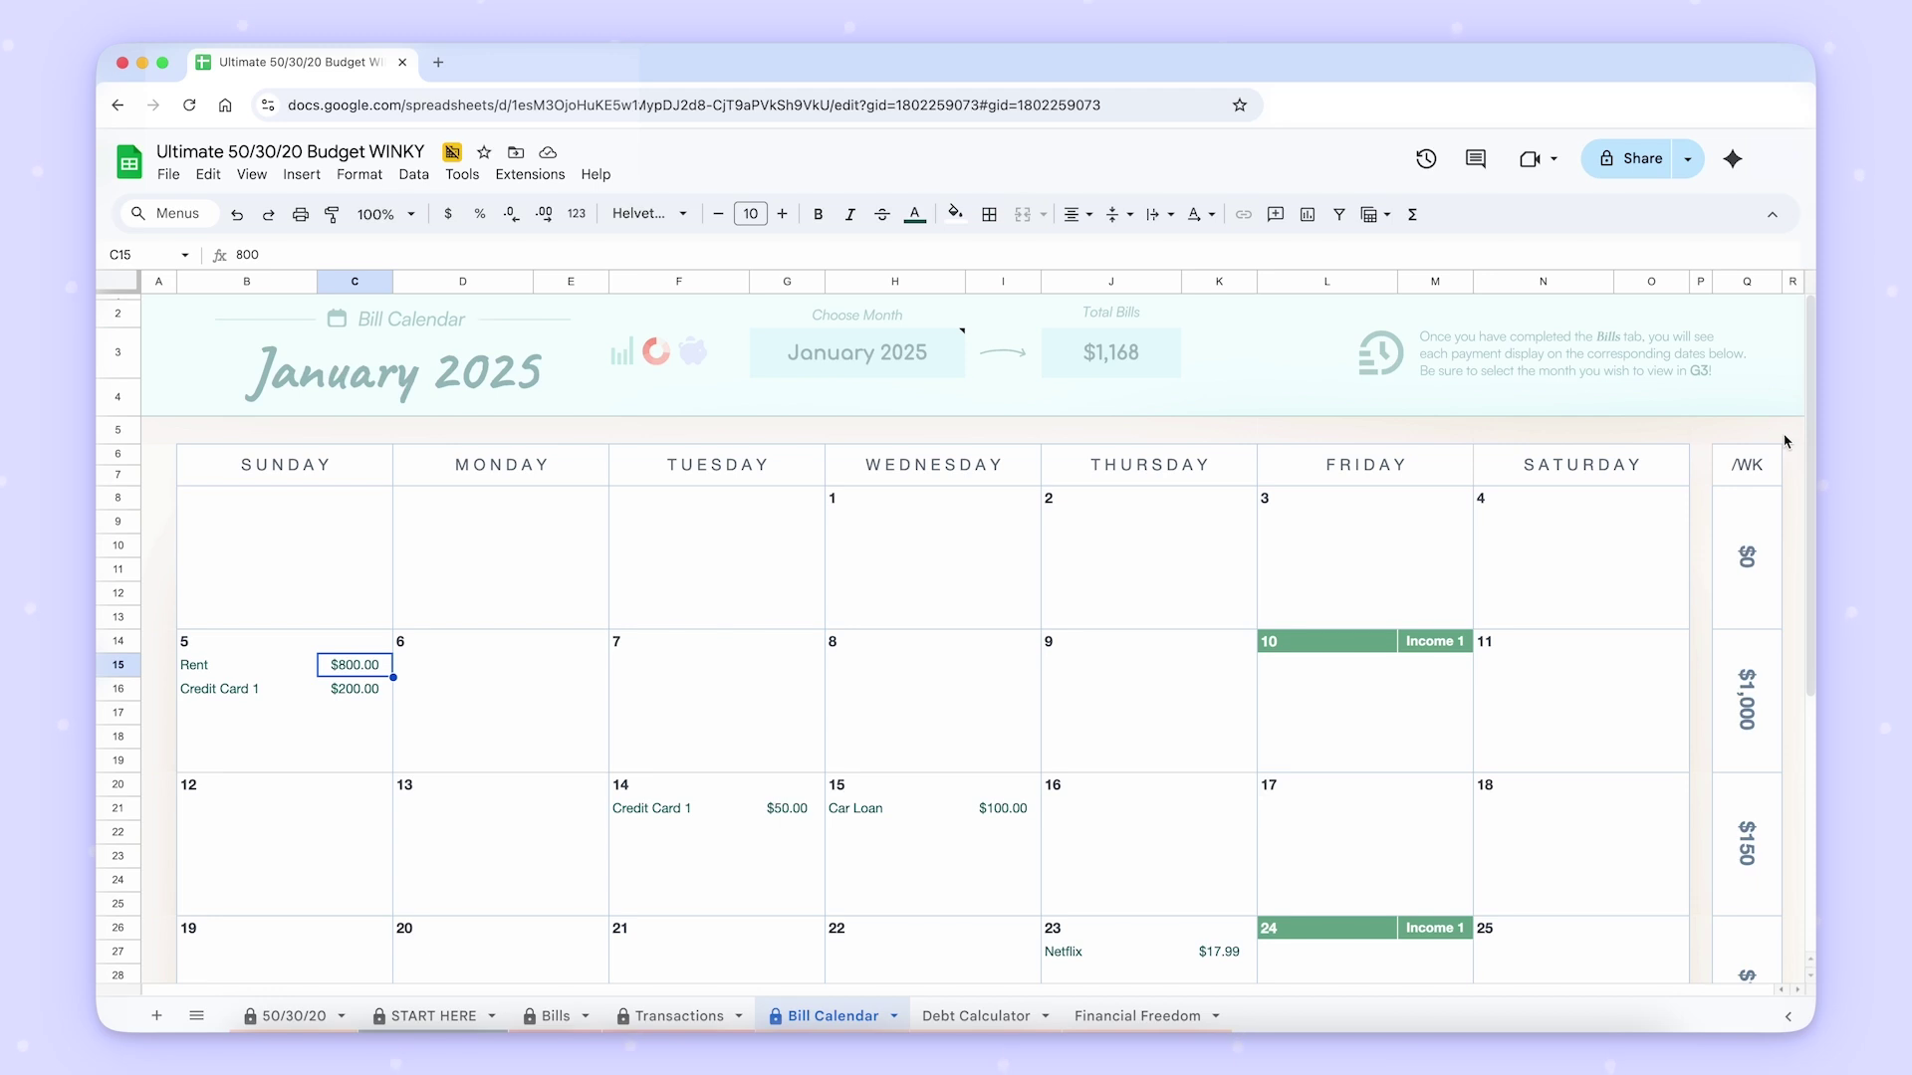
click(164, 317)
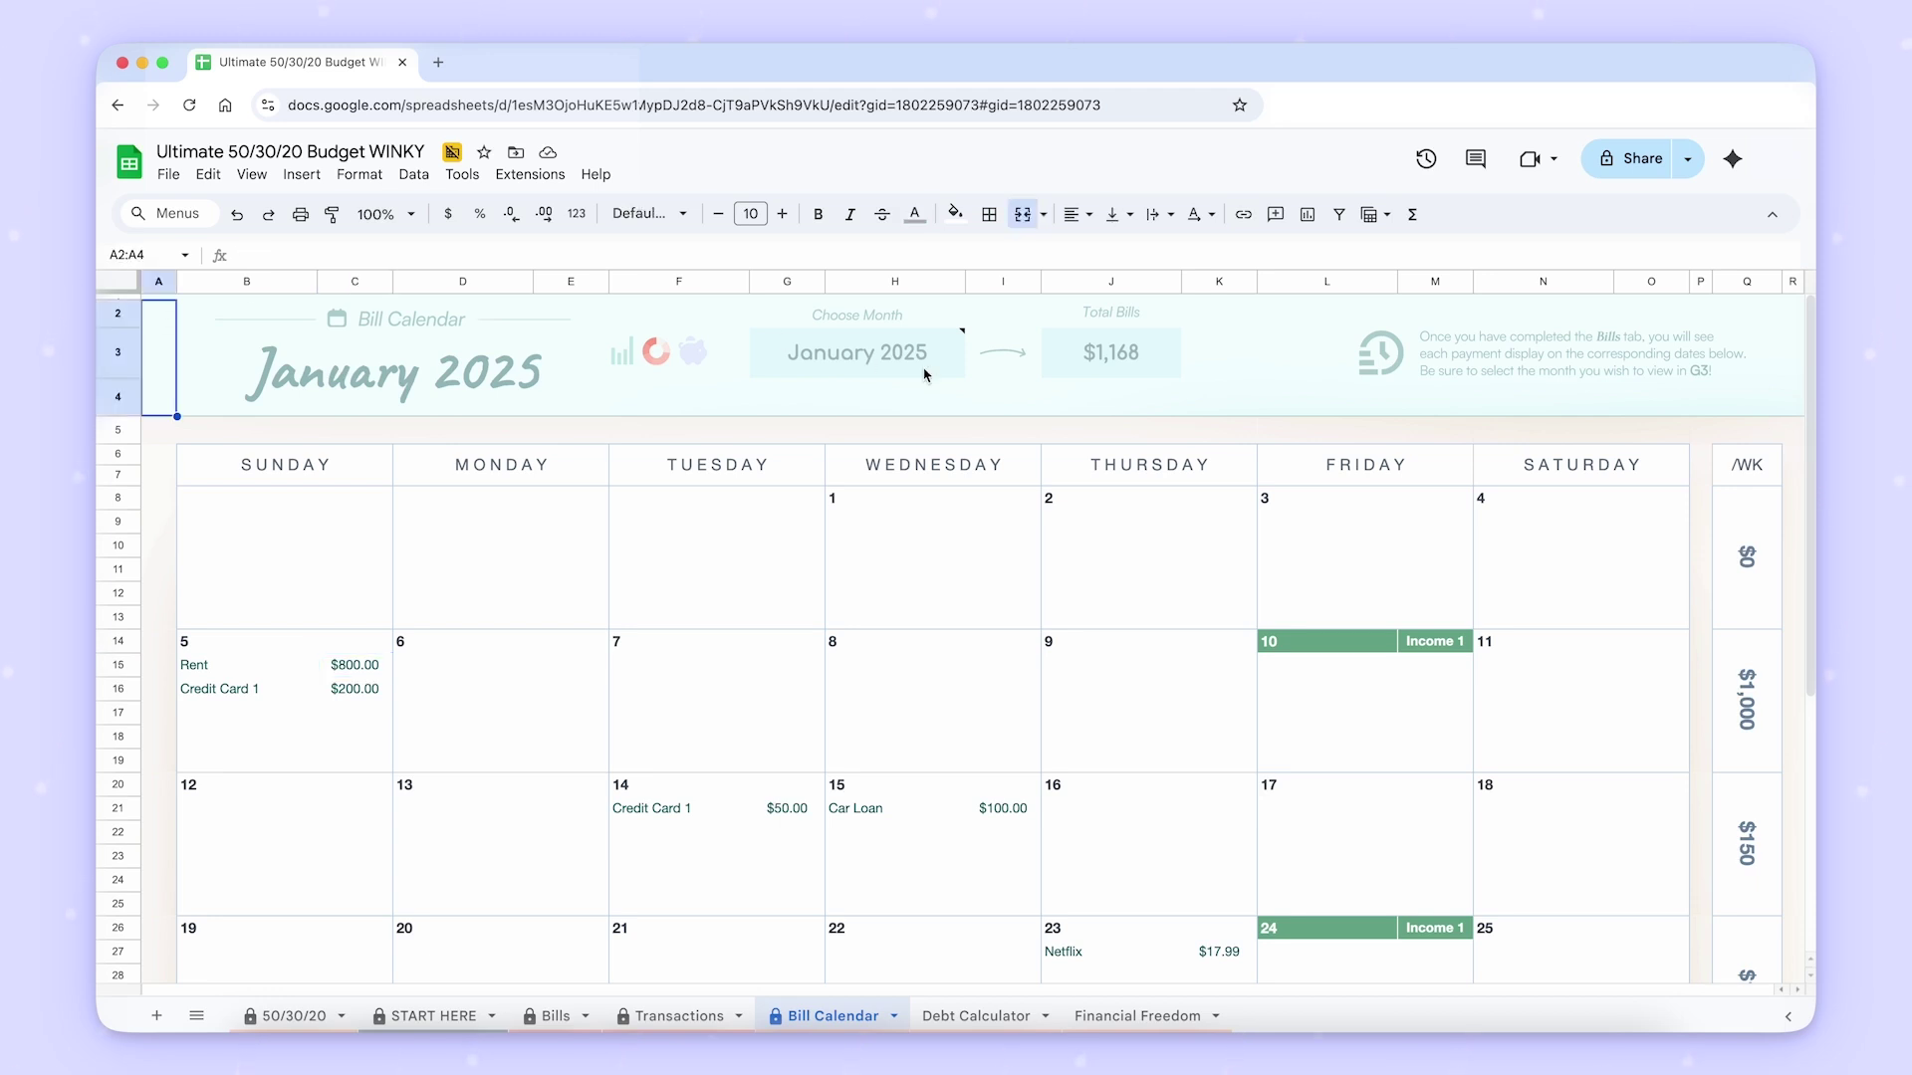
Read the Choose Month note on the Bill Calendar, set the month to 3/1 and review the March calendar.
click(949, 374)
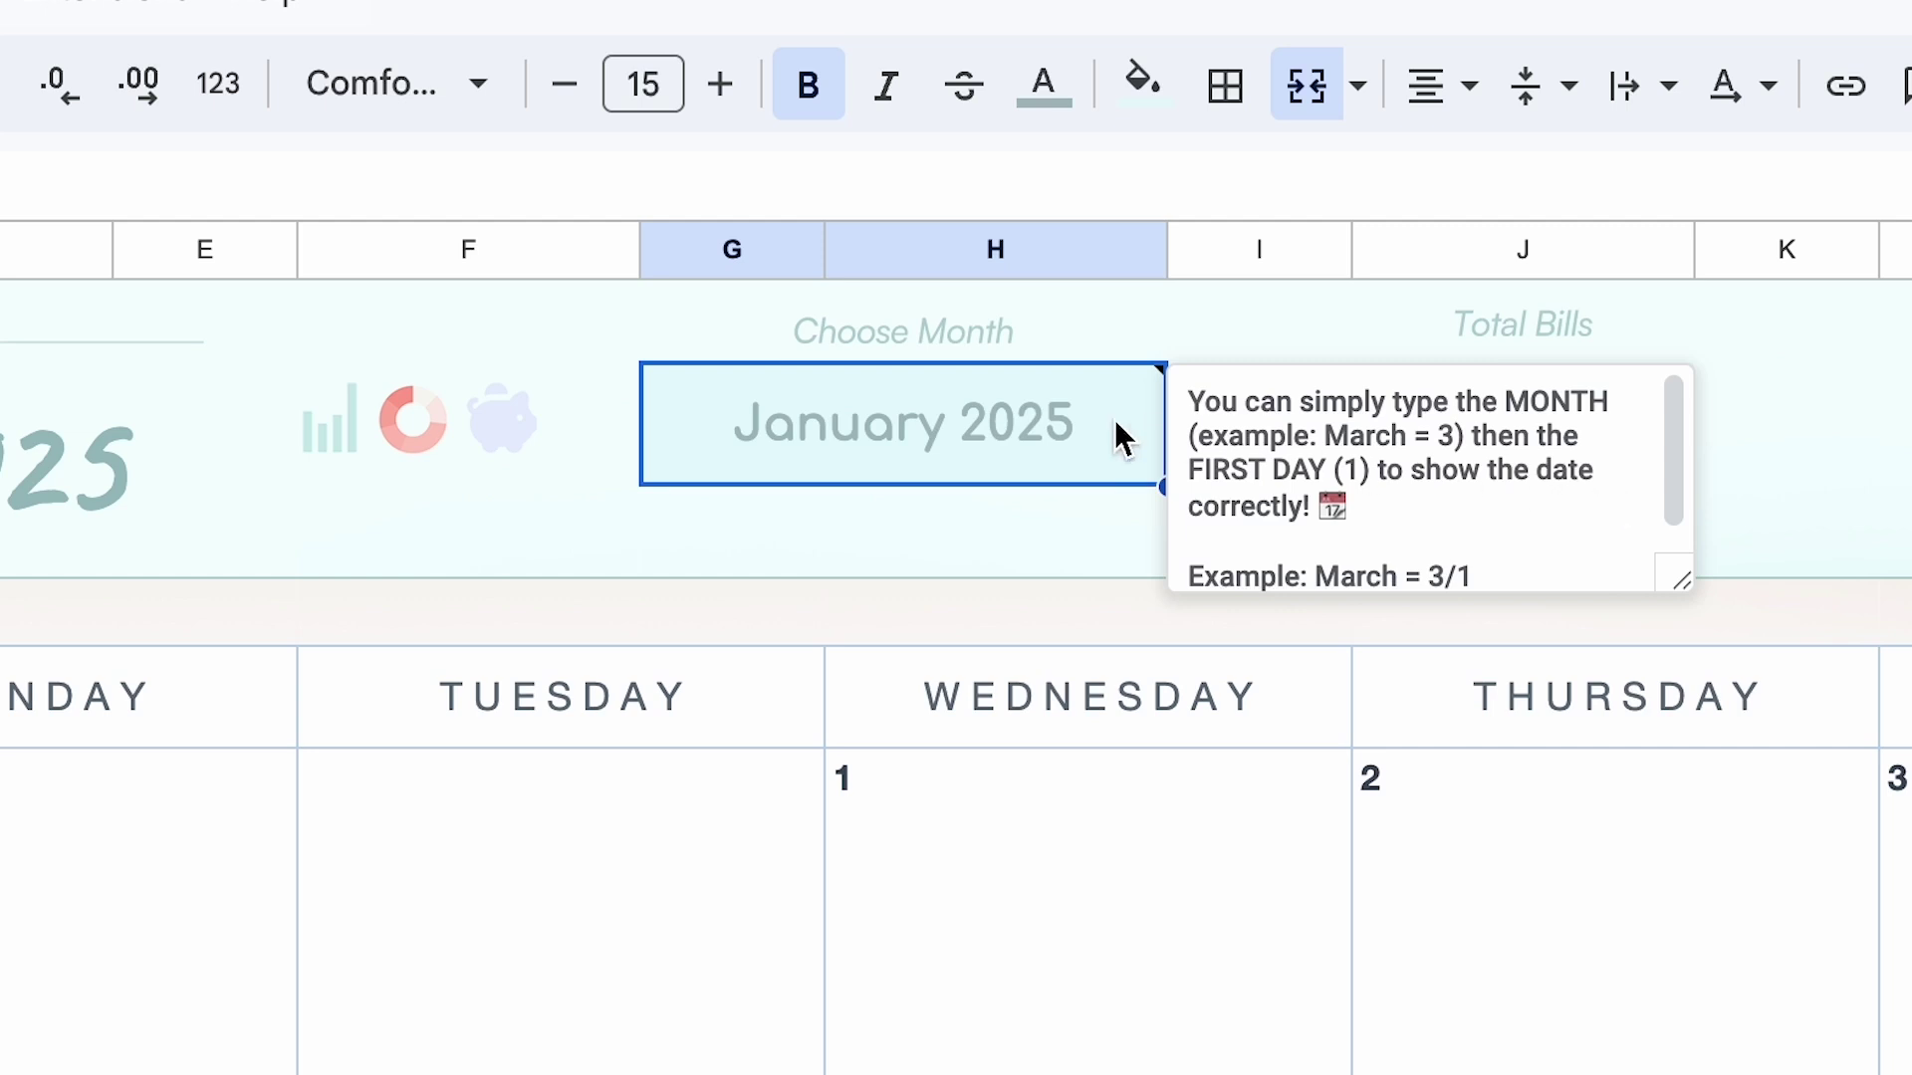
text(3)
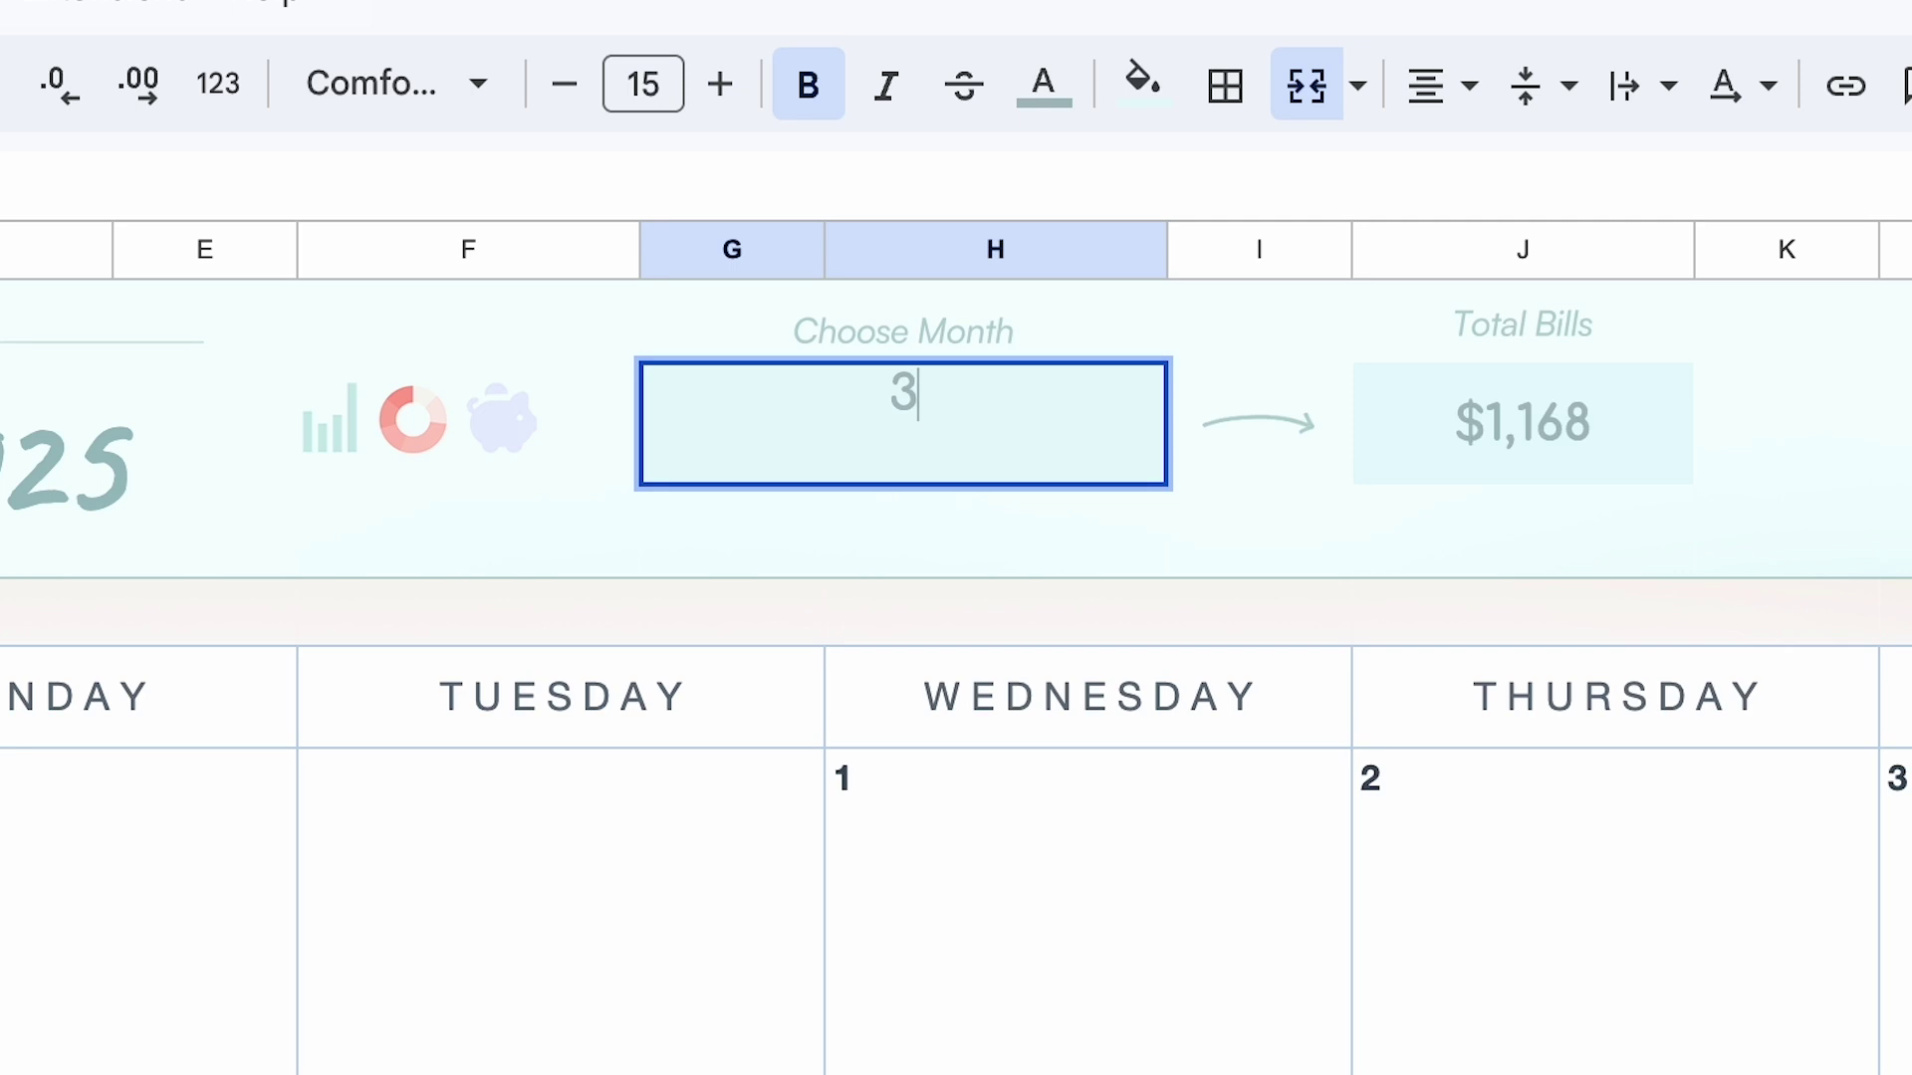
text(/1)
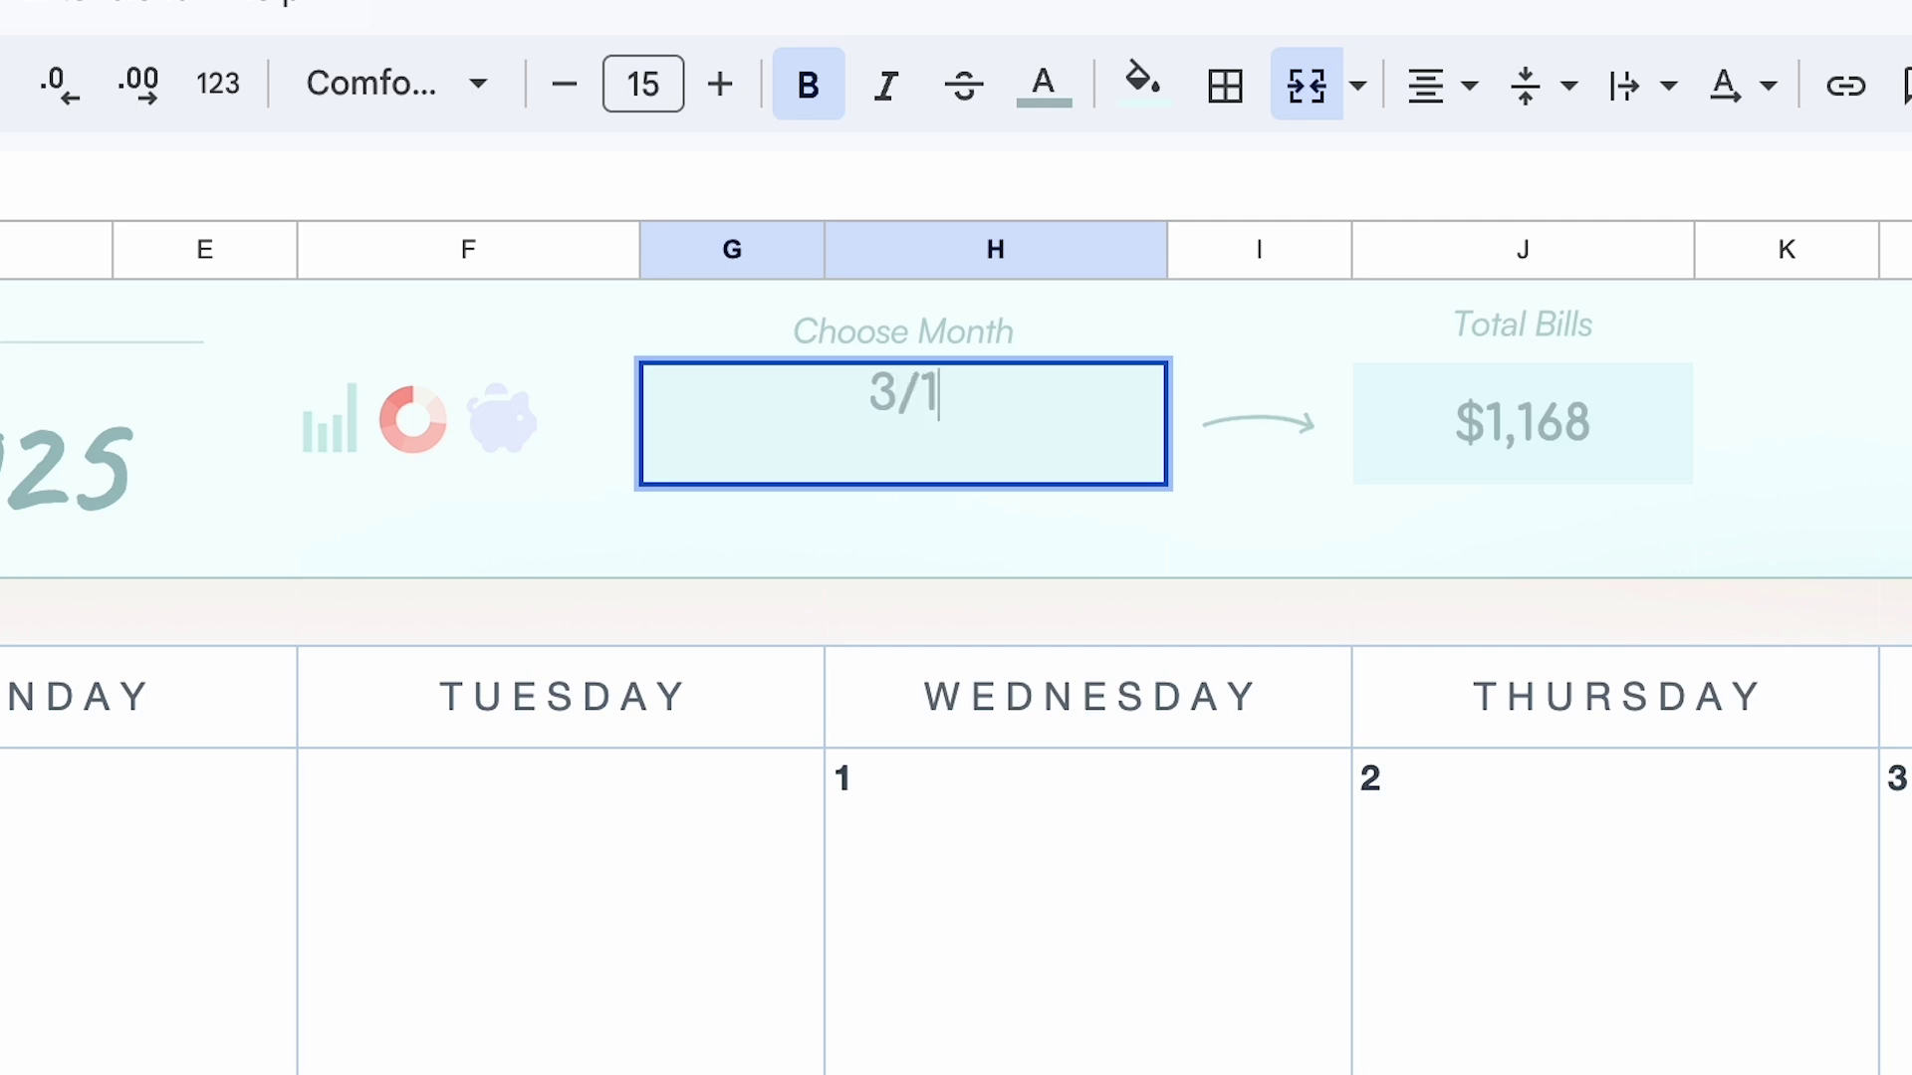
key(Return)
scroll(1462, 931, down, 2)
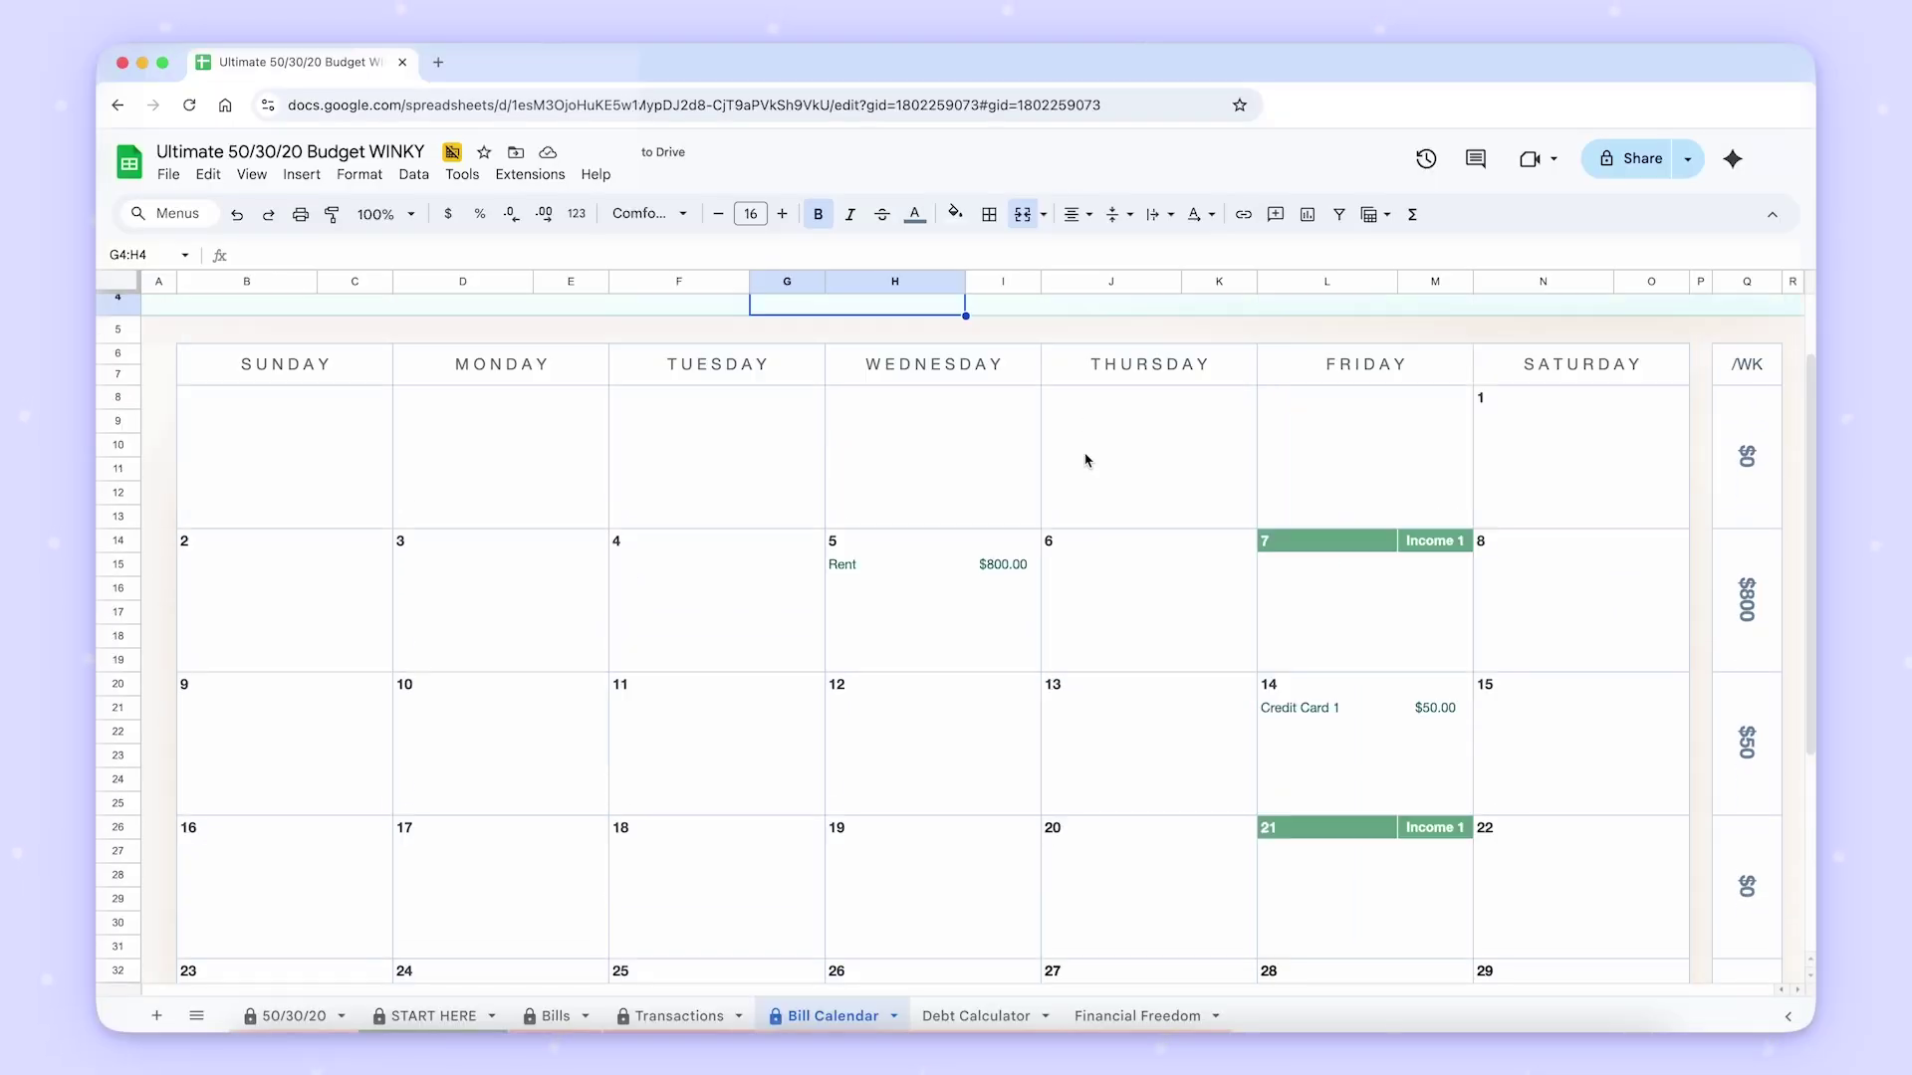
scroll(1086, 459, up, 1)
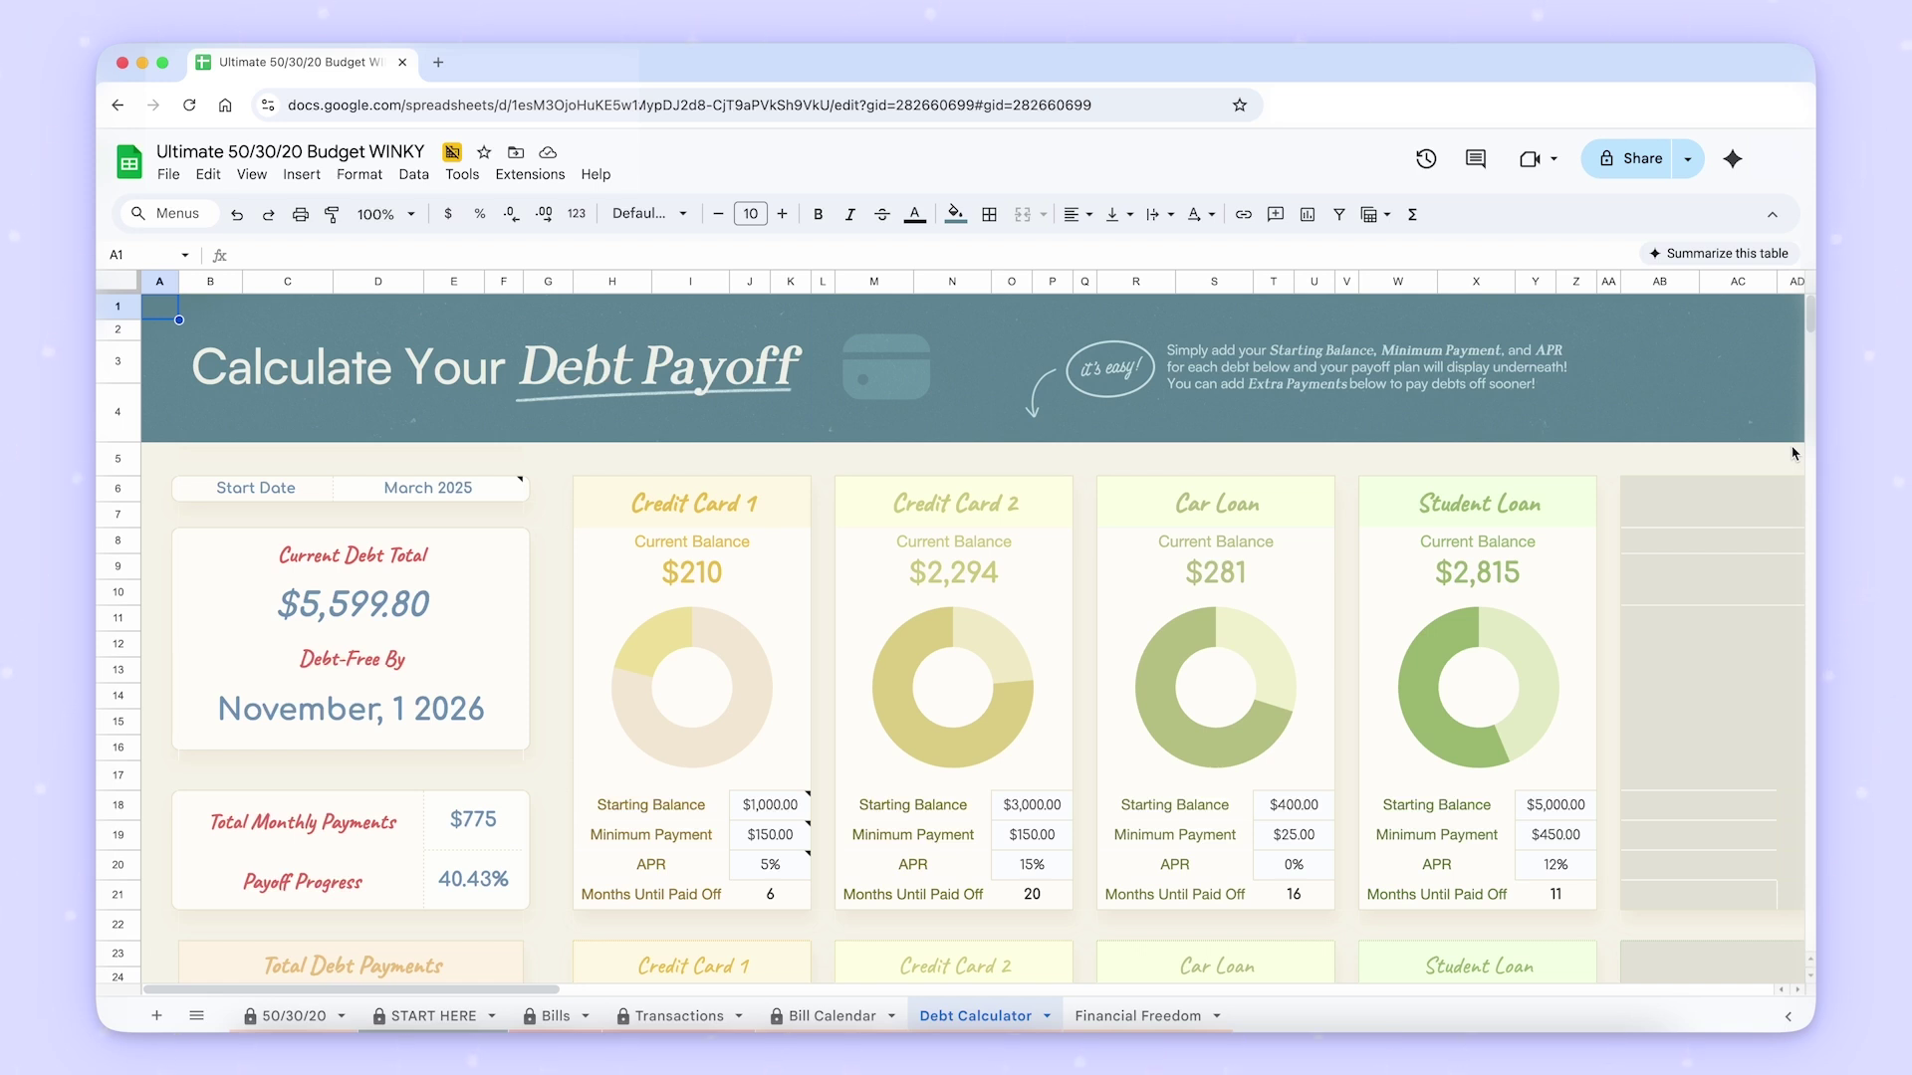
Review the Debt Calculator's debt cards and the monthly payment schedules beneath them.
scroll(1613, 476, down, 2)
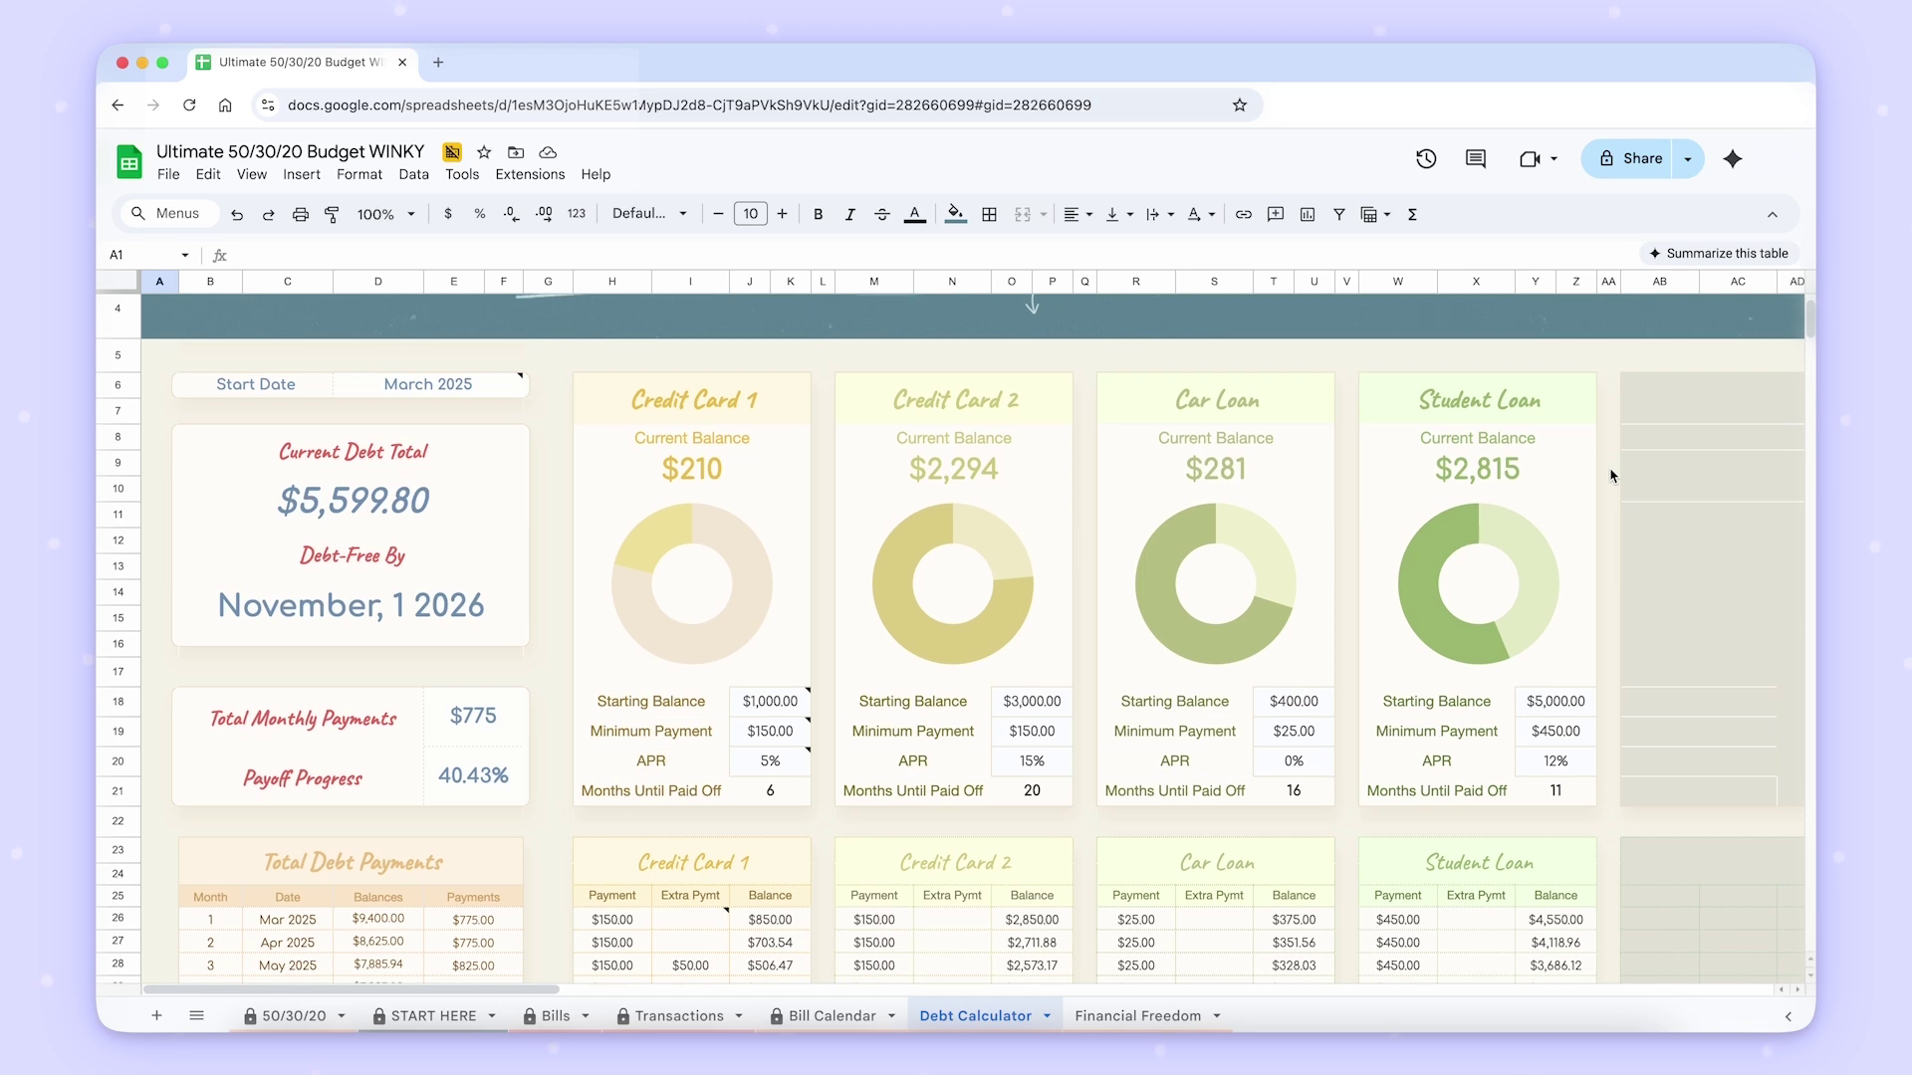
scroll(1613, 476, down, 8)
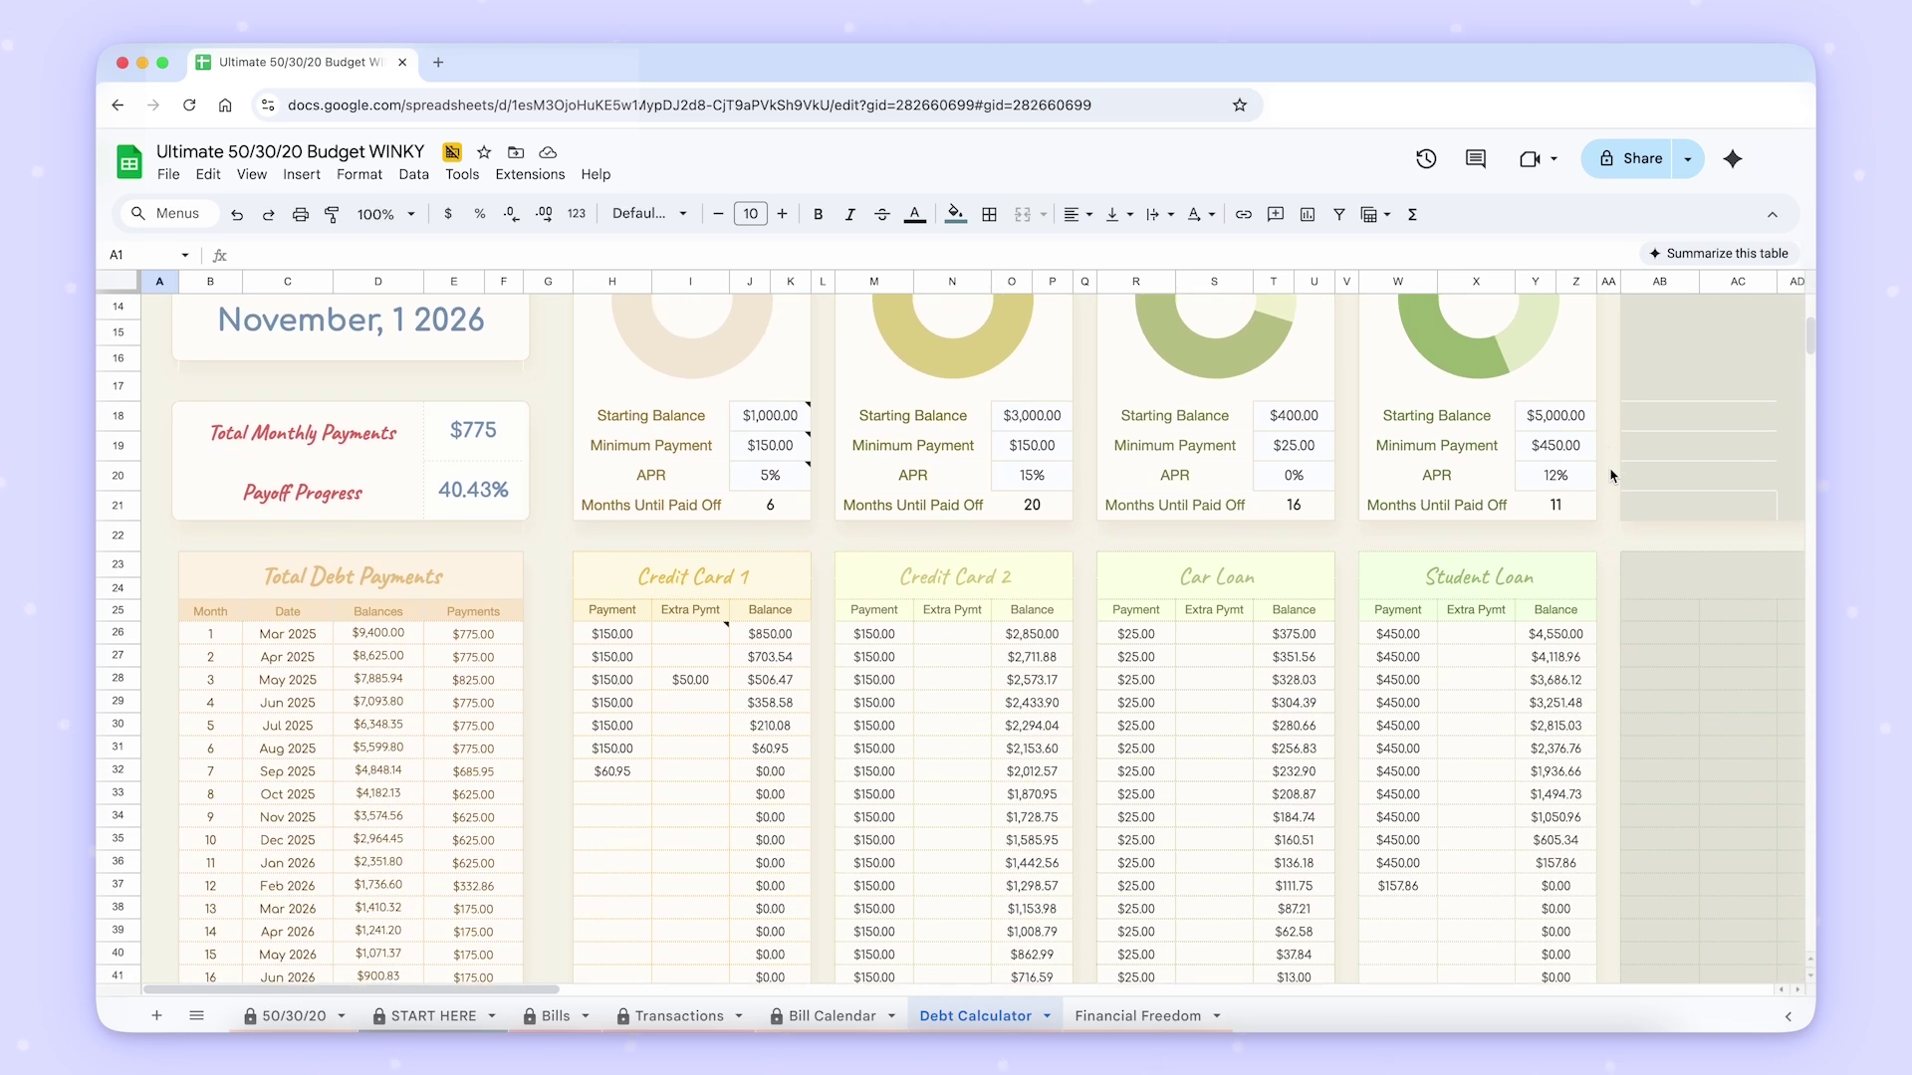
scroll(1613, 476, up, 10)
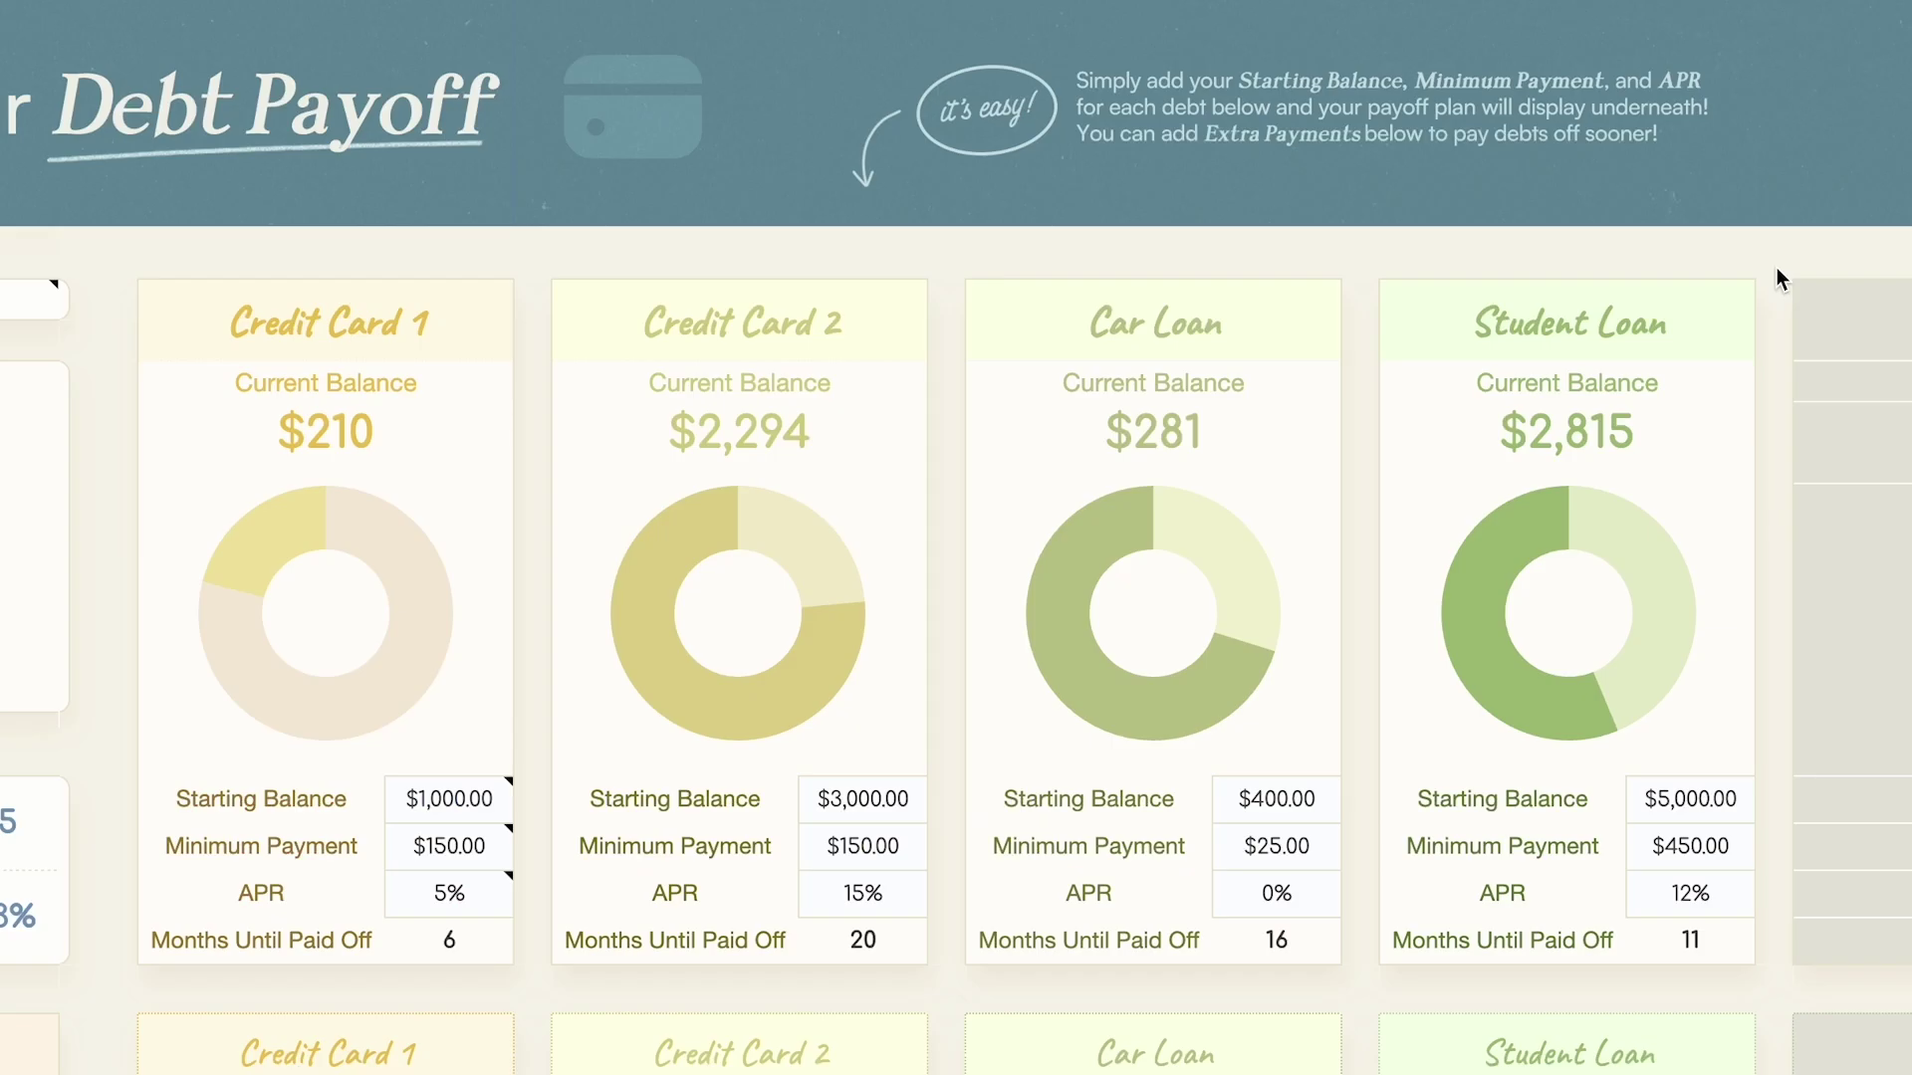
Inspect the name headings of the debt cards and the empty blocks for additional debts on the Debt Calculator.
click(519, 293)
click(847, 319)
click(1123, 344)
click(497, 241)
click(1144, 341)
click(1528, 331)
scroll(1527, 330, right, 10)
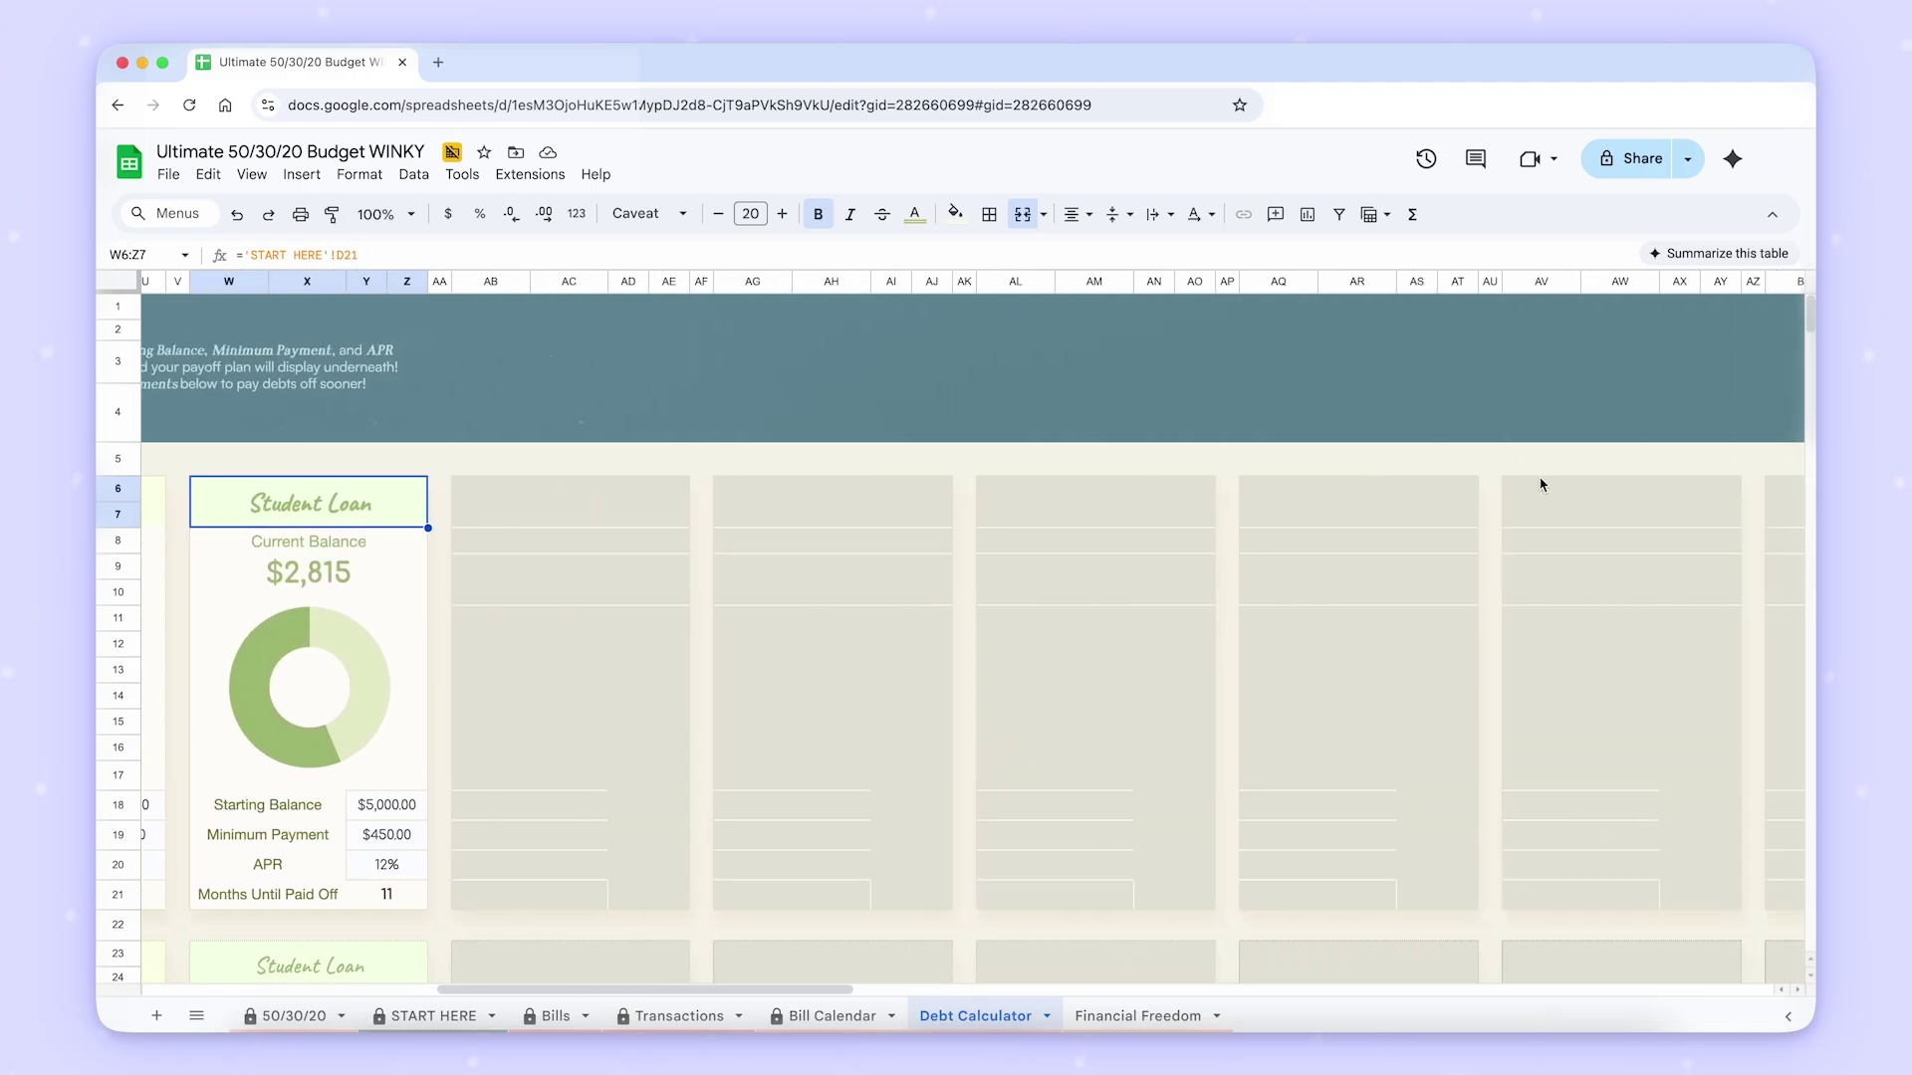
scroll(1687, 483, left, 15)
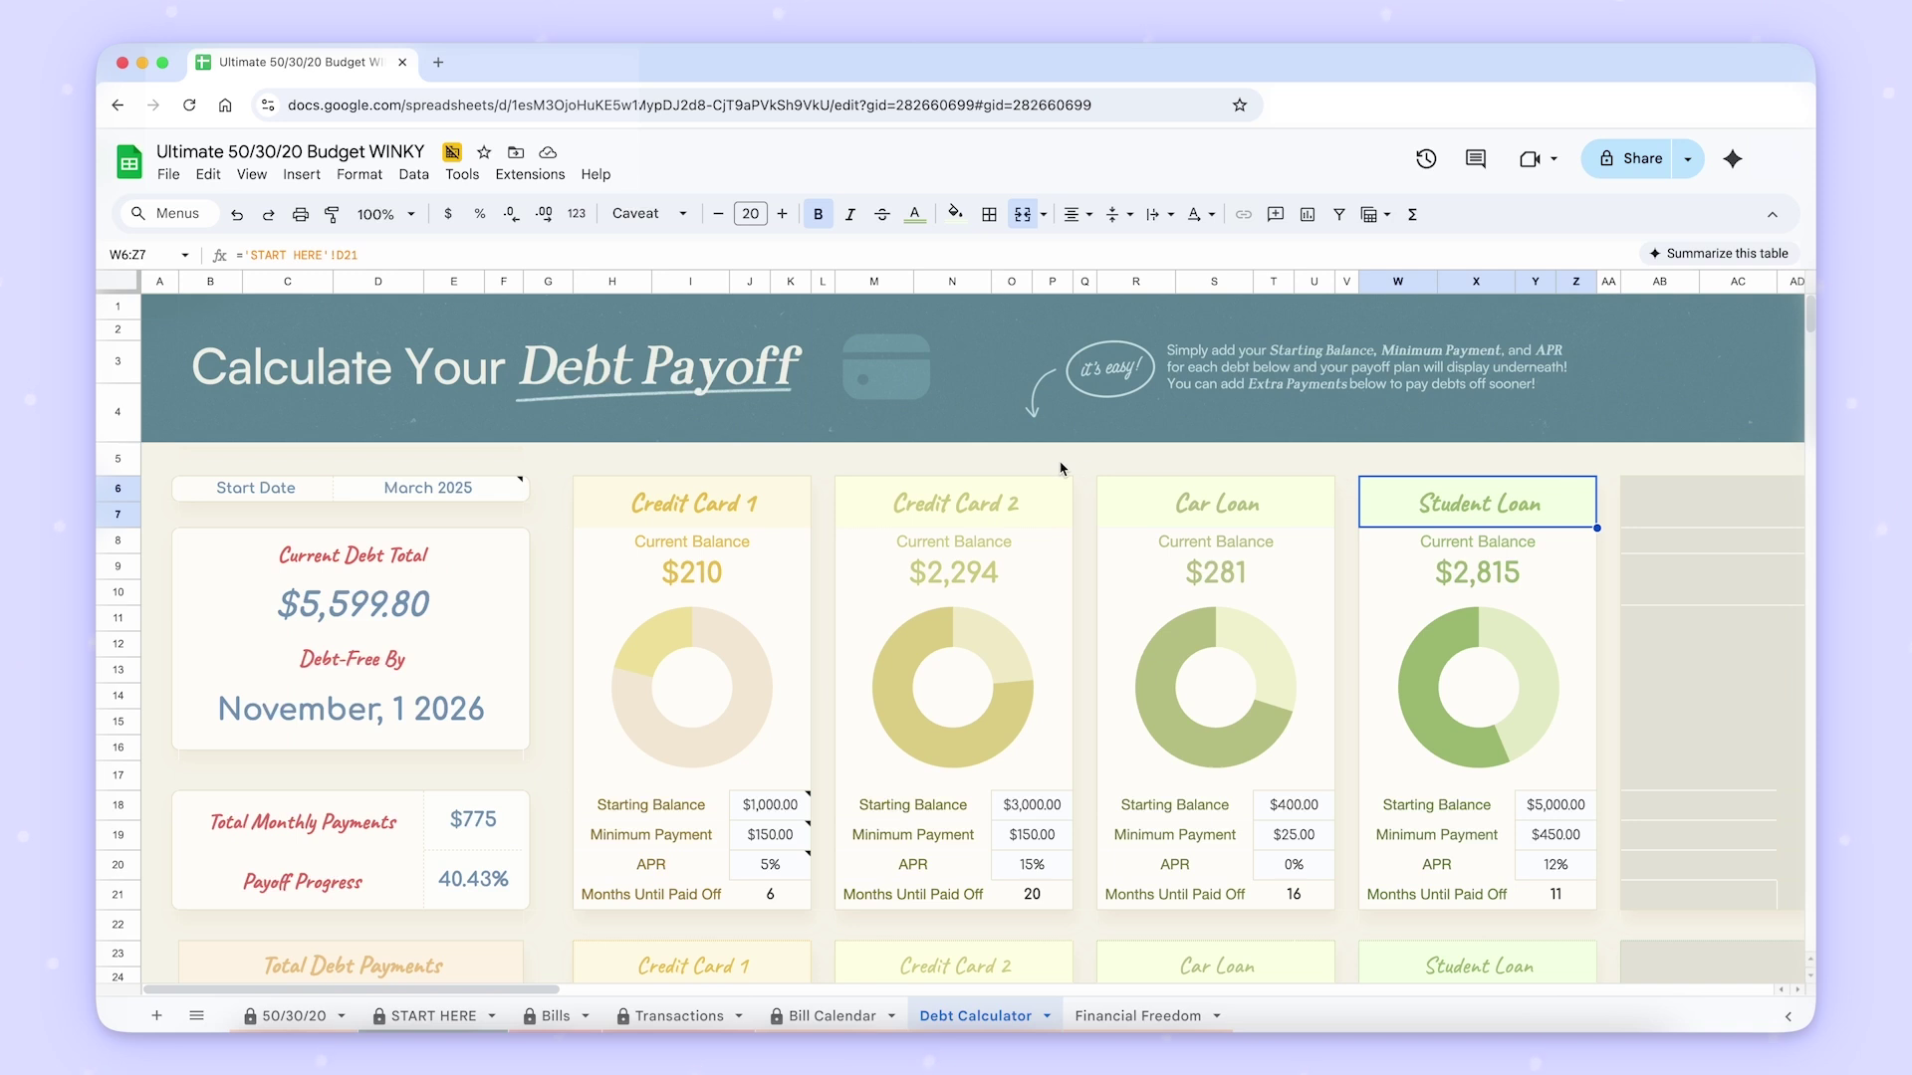
click(771, 493)
scroll(954, 483, down, 2)
scroll(953, 481, up, 2)
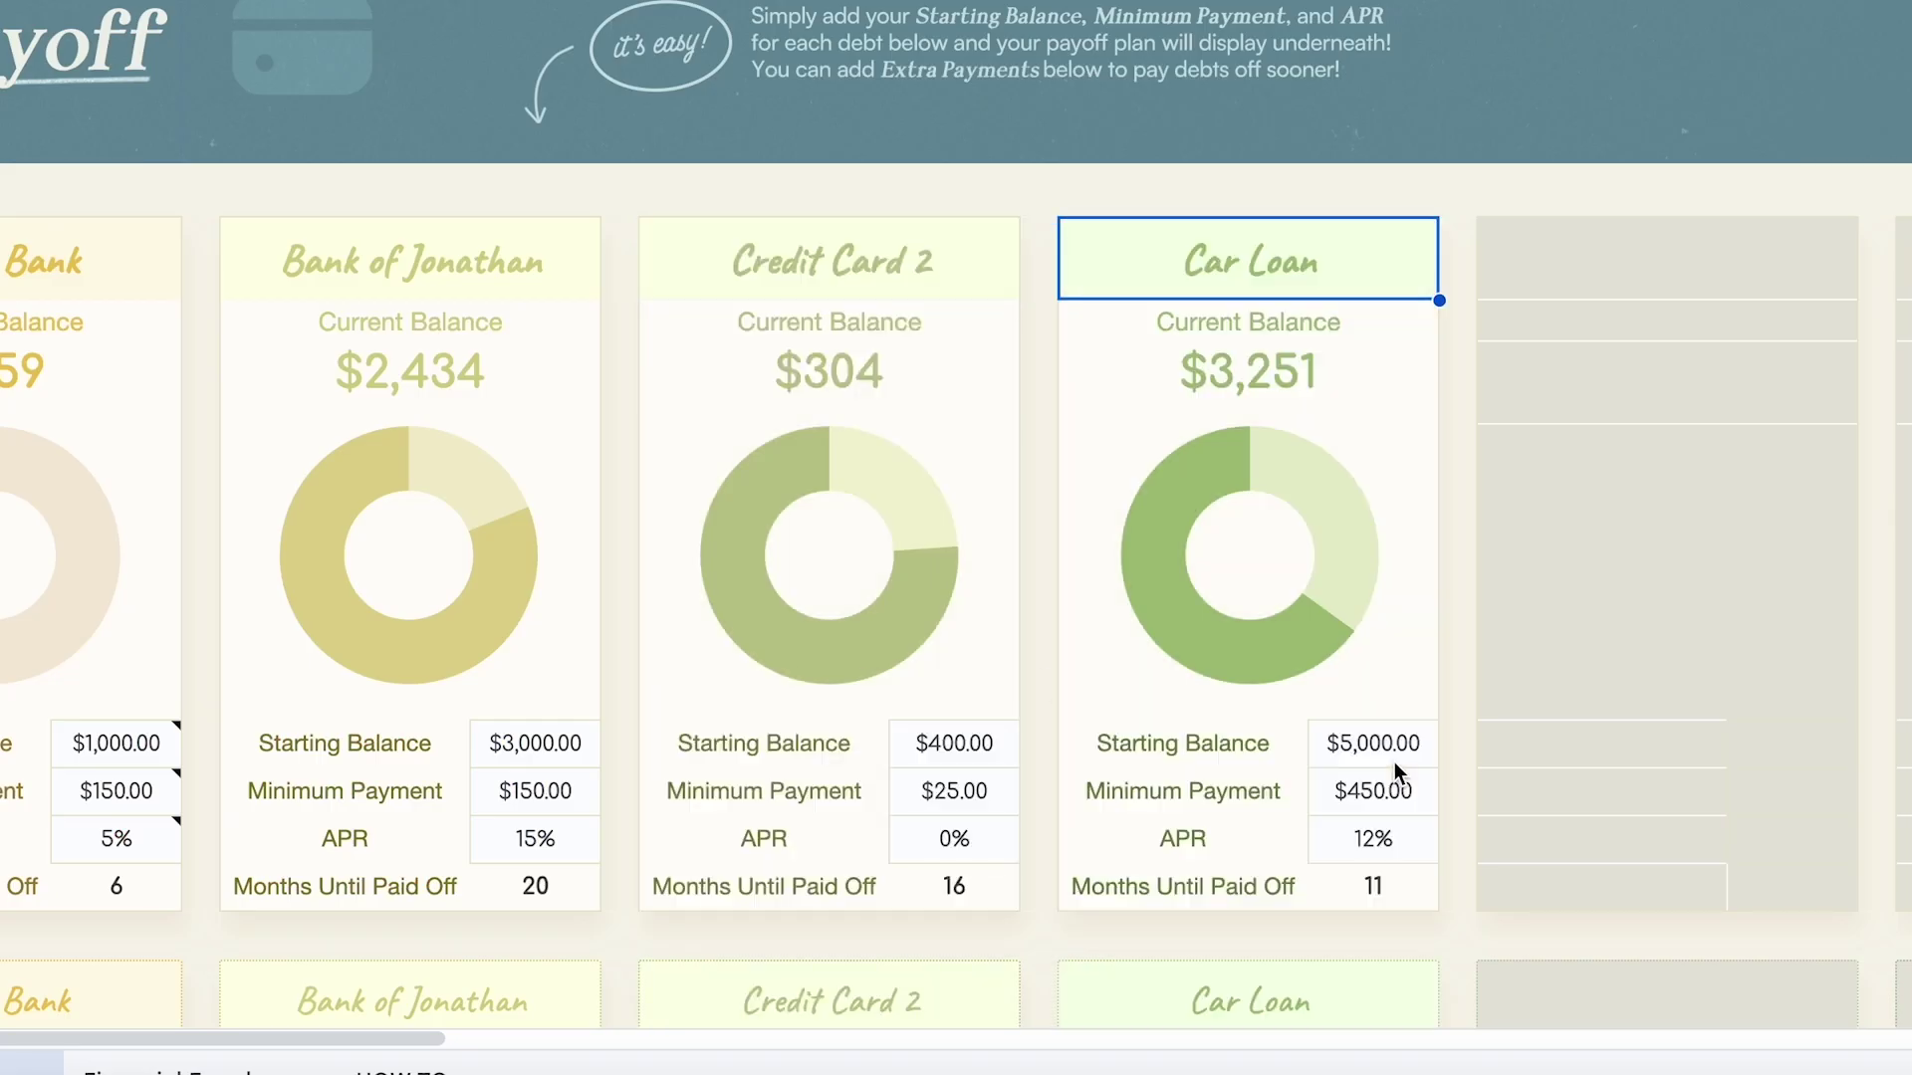
Clear the starting balance and minimum payment of the Car Loan and Credit Card 2 cards.
click(1404, 757)
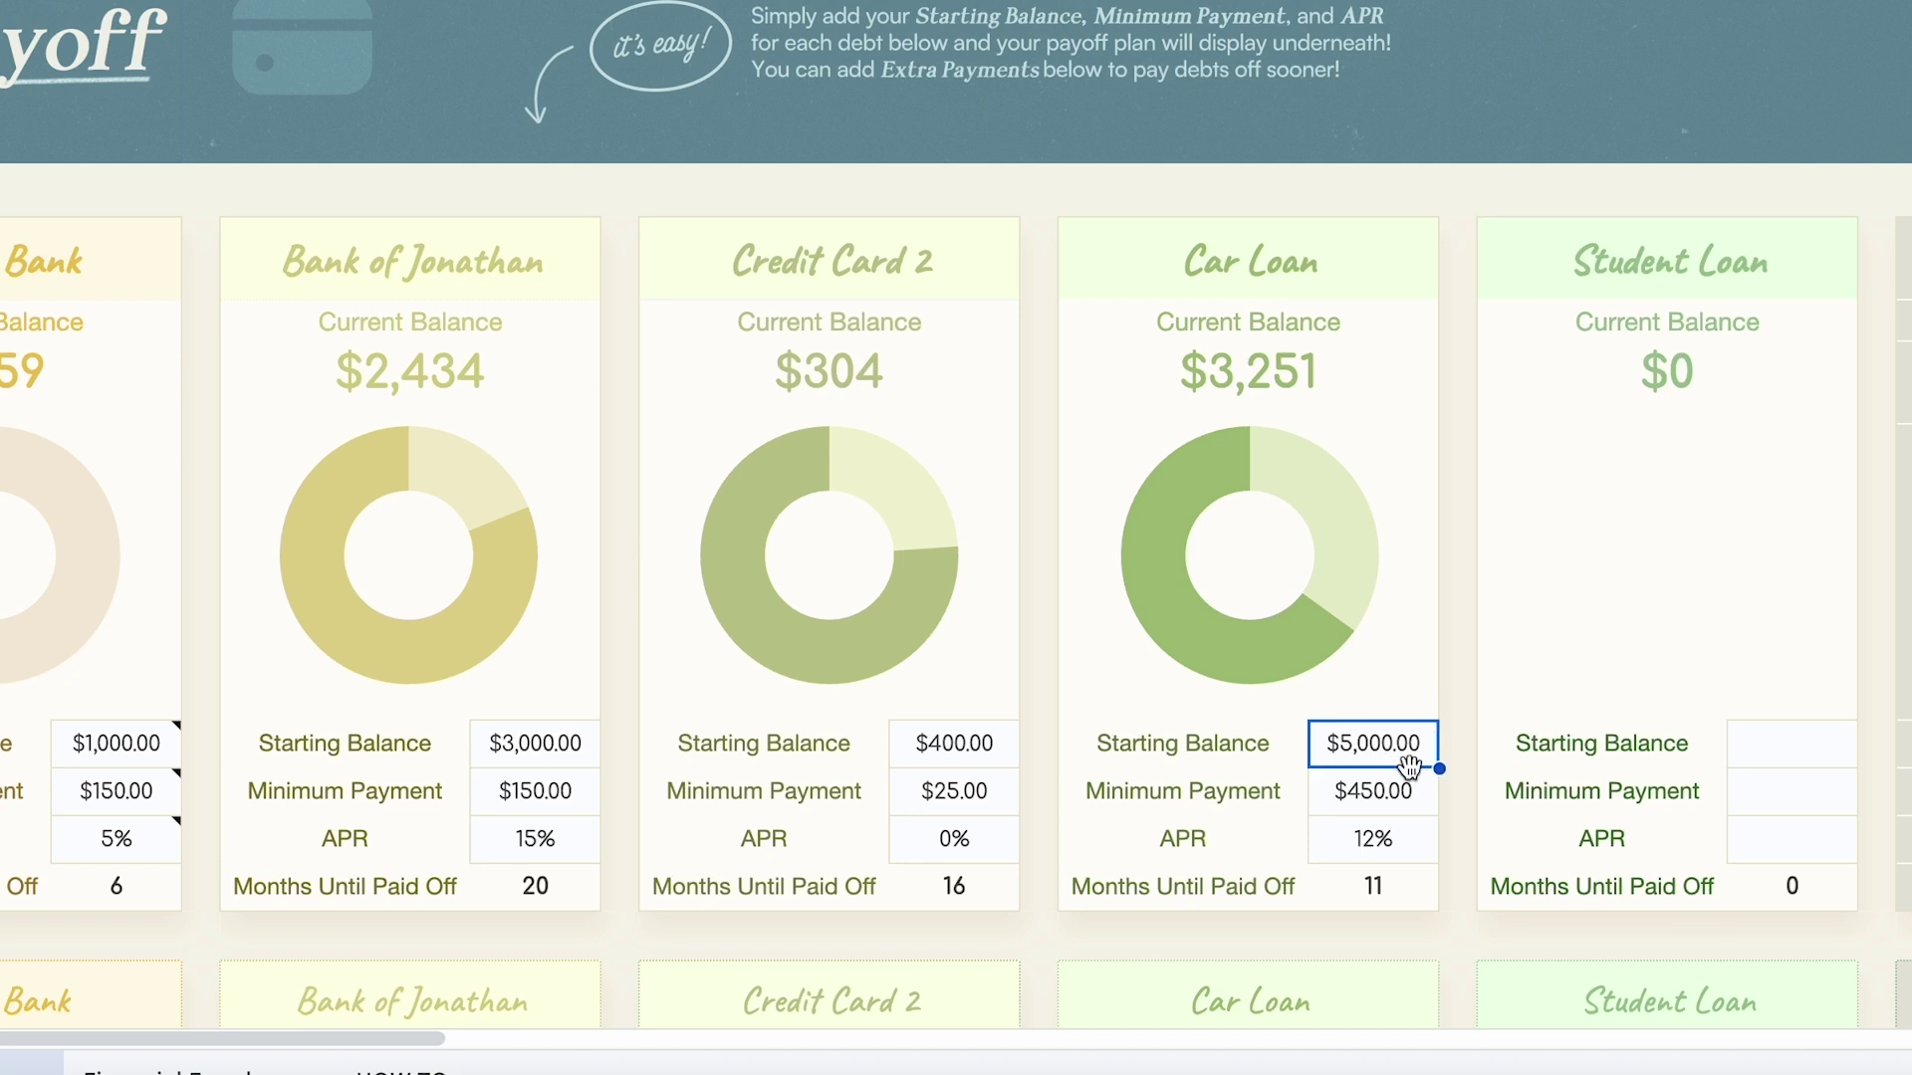
key(Delete)
click(1404, 789)
key(Delete)
click(990, 756)
key(Delete)
click(990, 789)
key(Delete)
click(1460, 221)
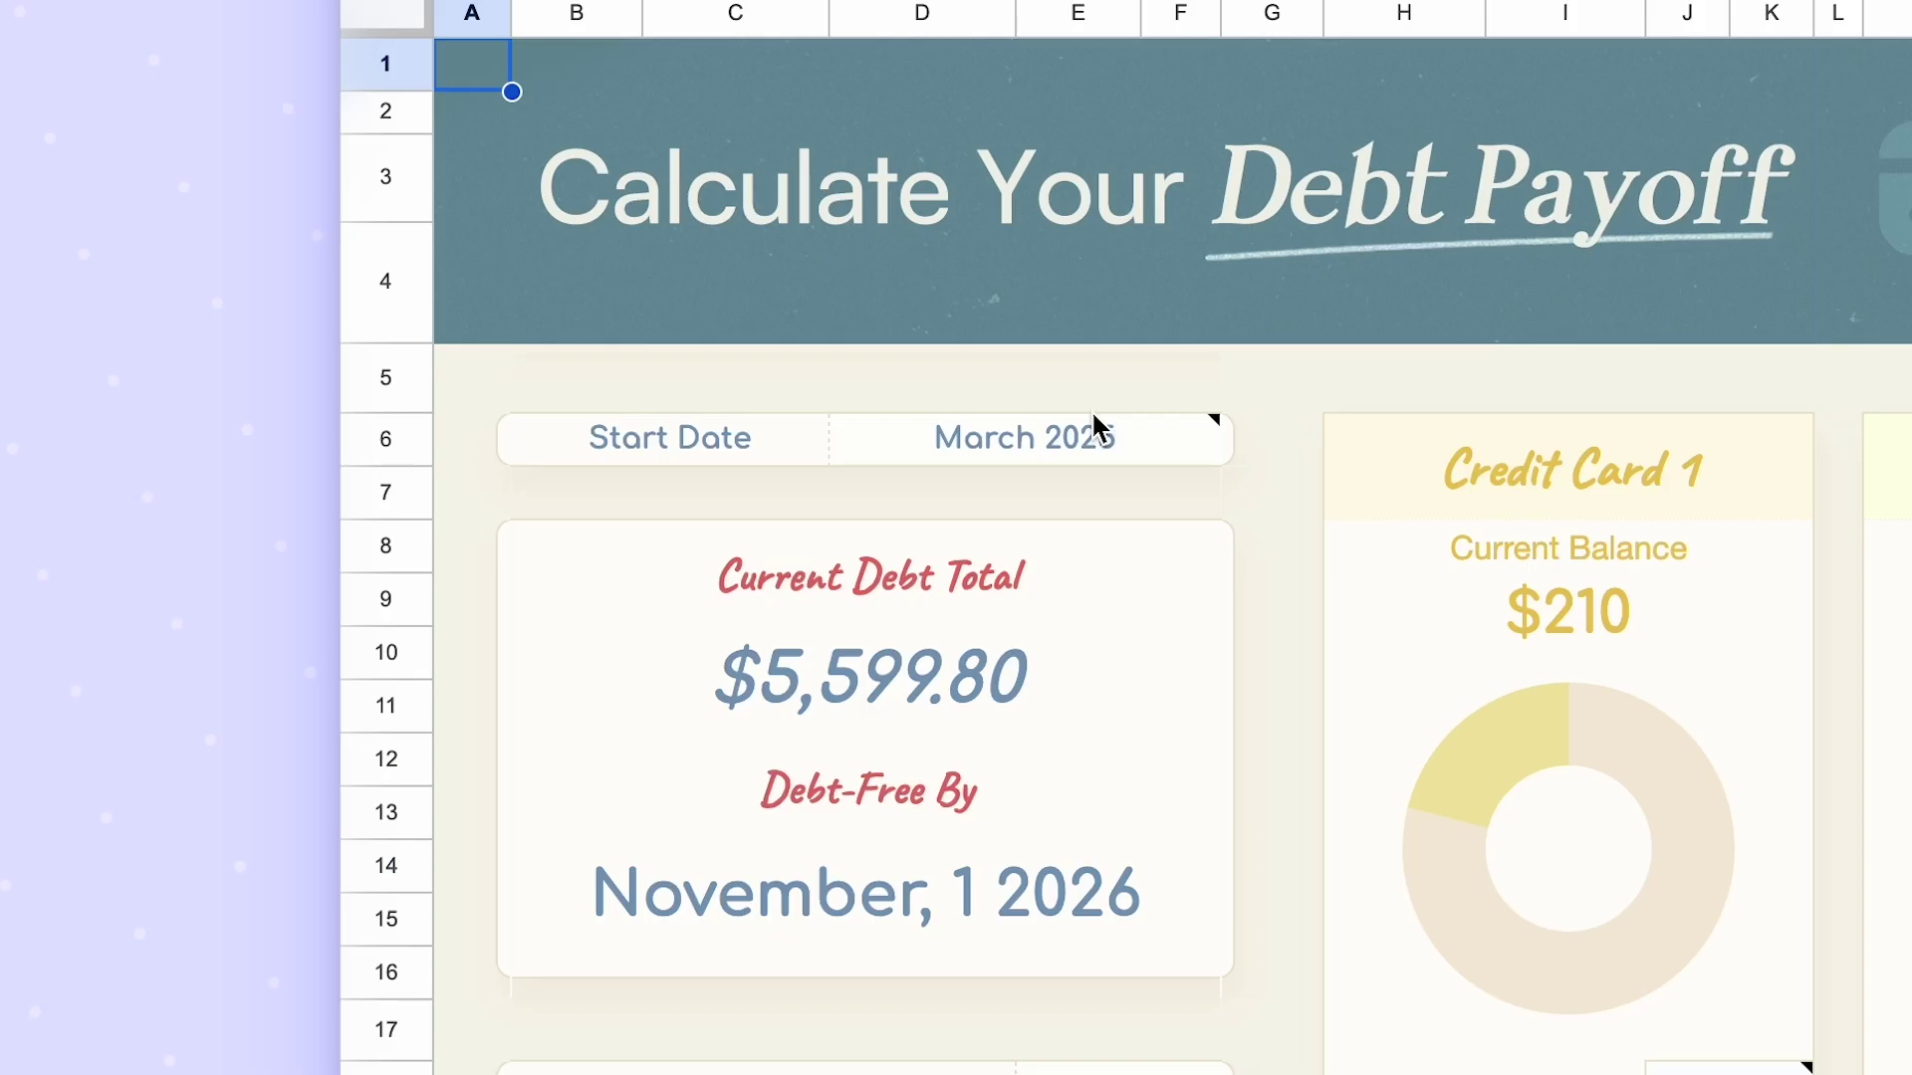
Read the Start Date note on the Debt Calculator and set the payoff start date to 5/1.
click(476, 488)
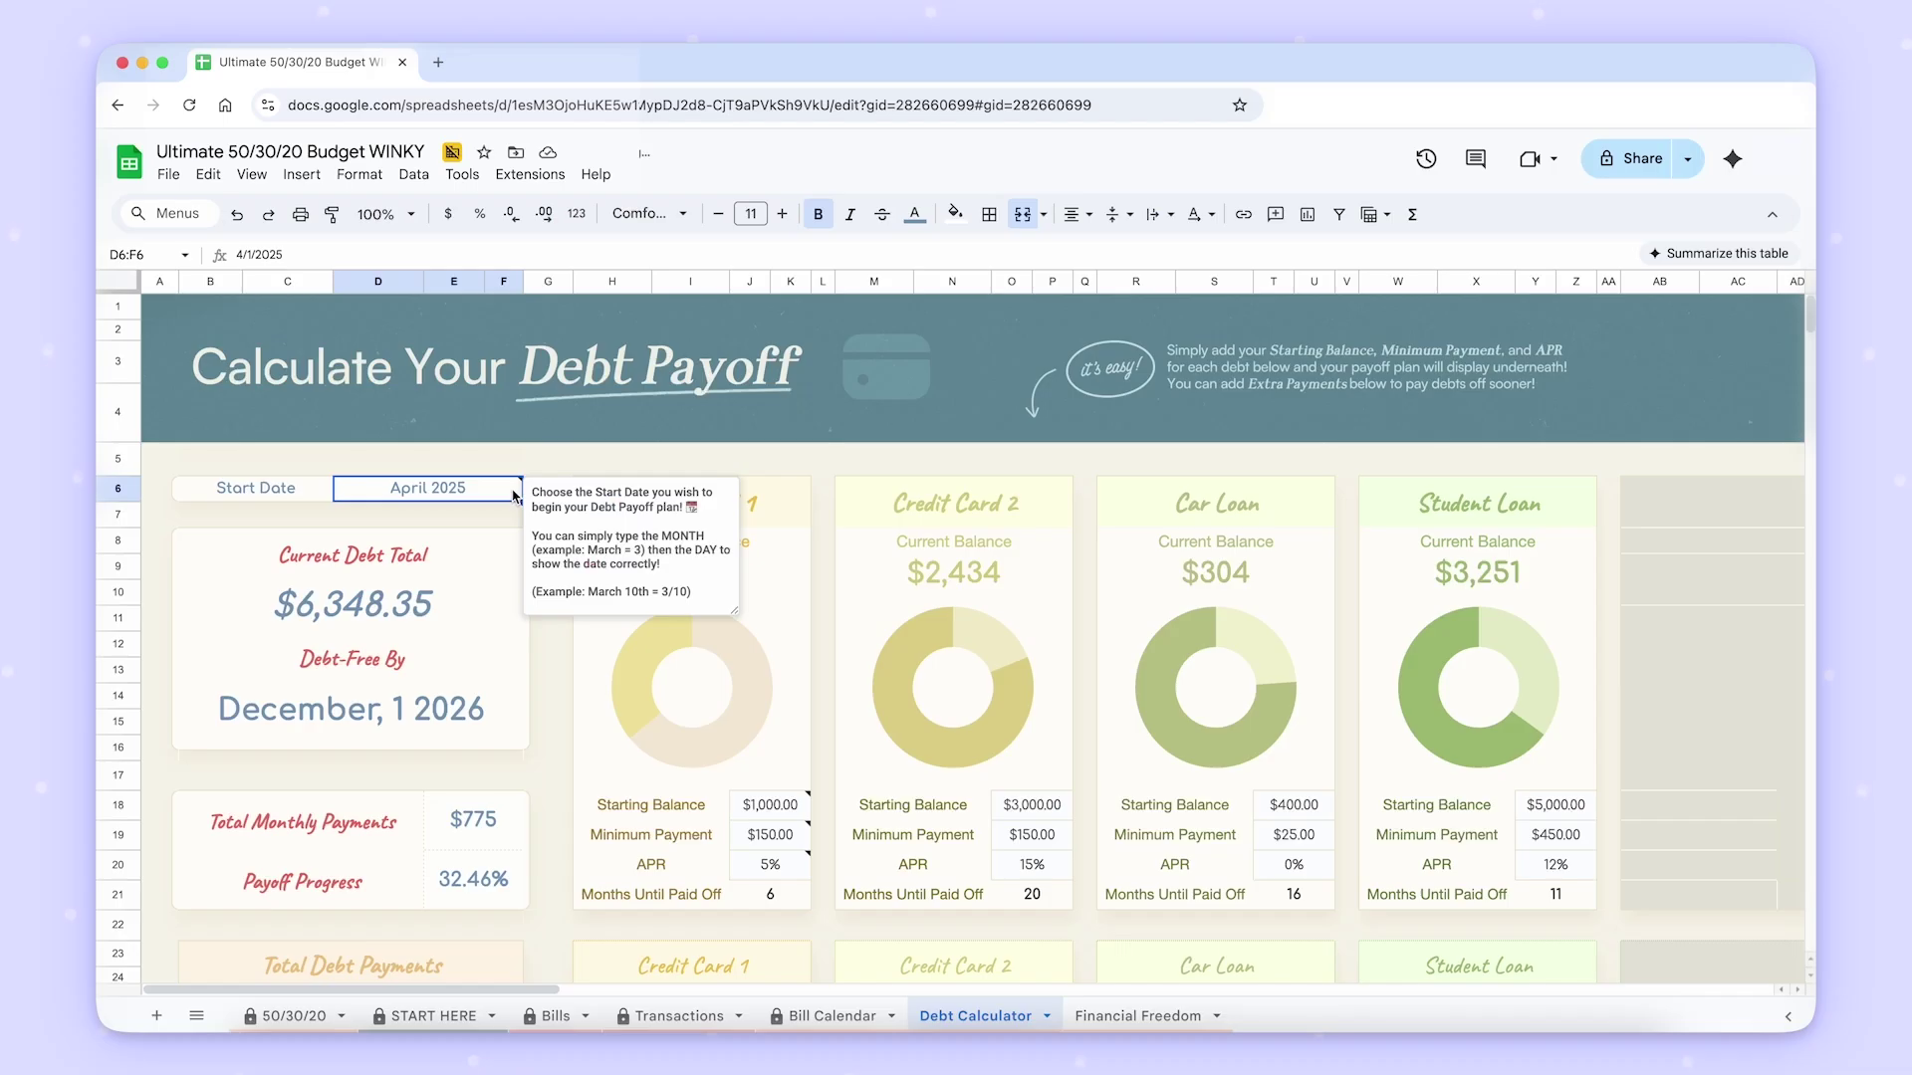
text(5/1)
key(Return)
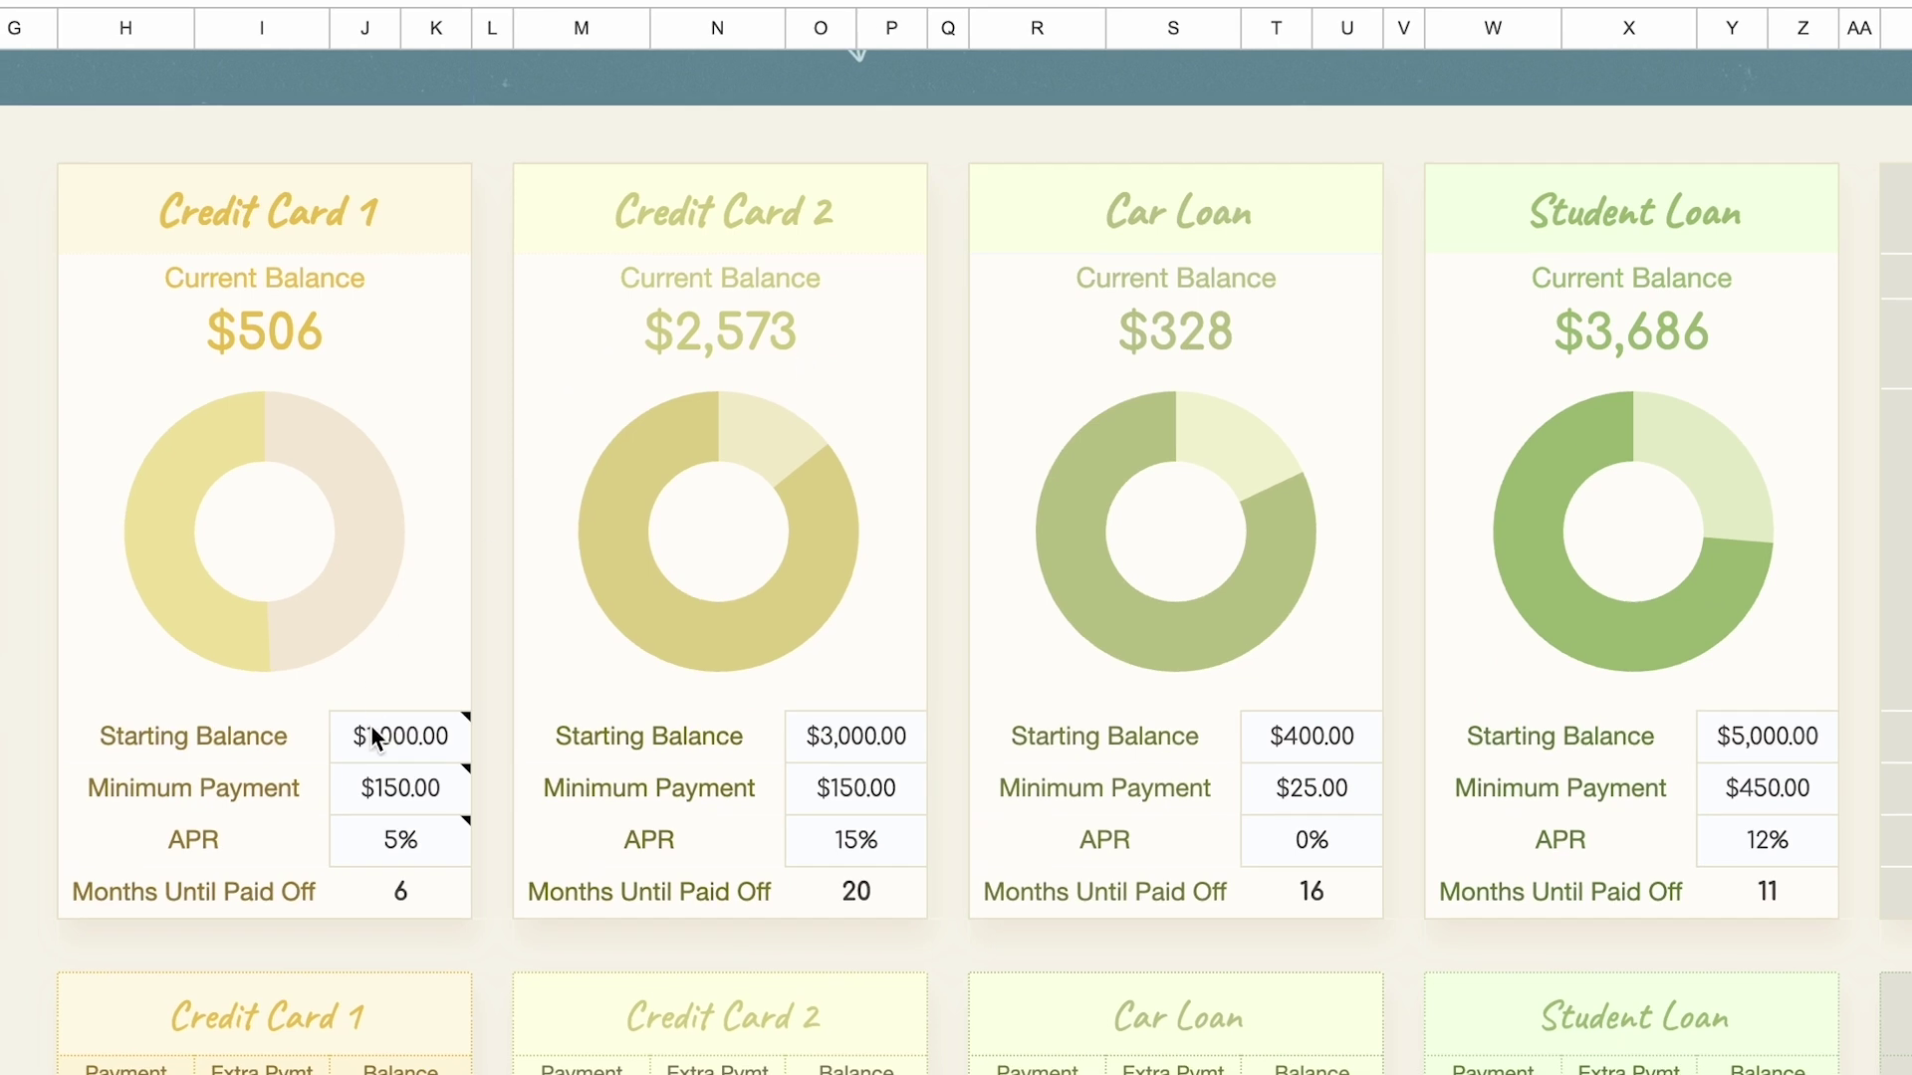
Read the note on Credit Card 1's Starting Balance and compare it with the plan's Start Date.
click(431, 741)
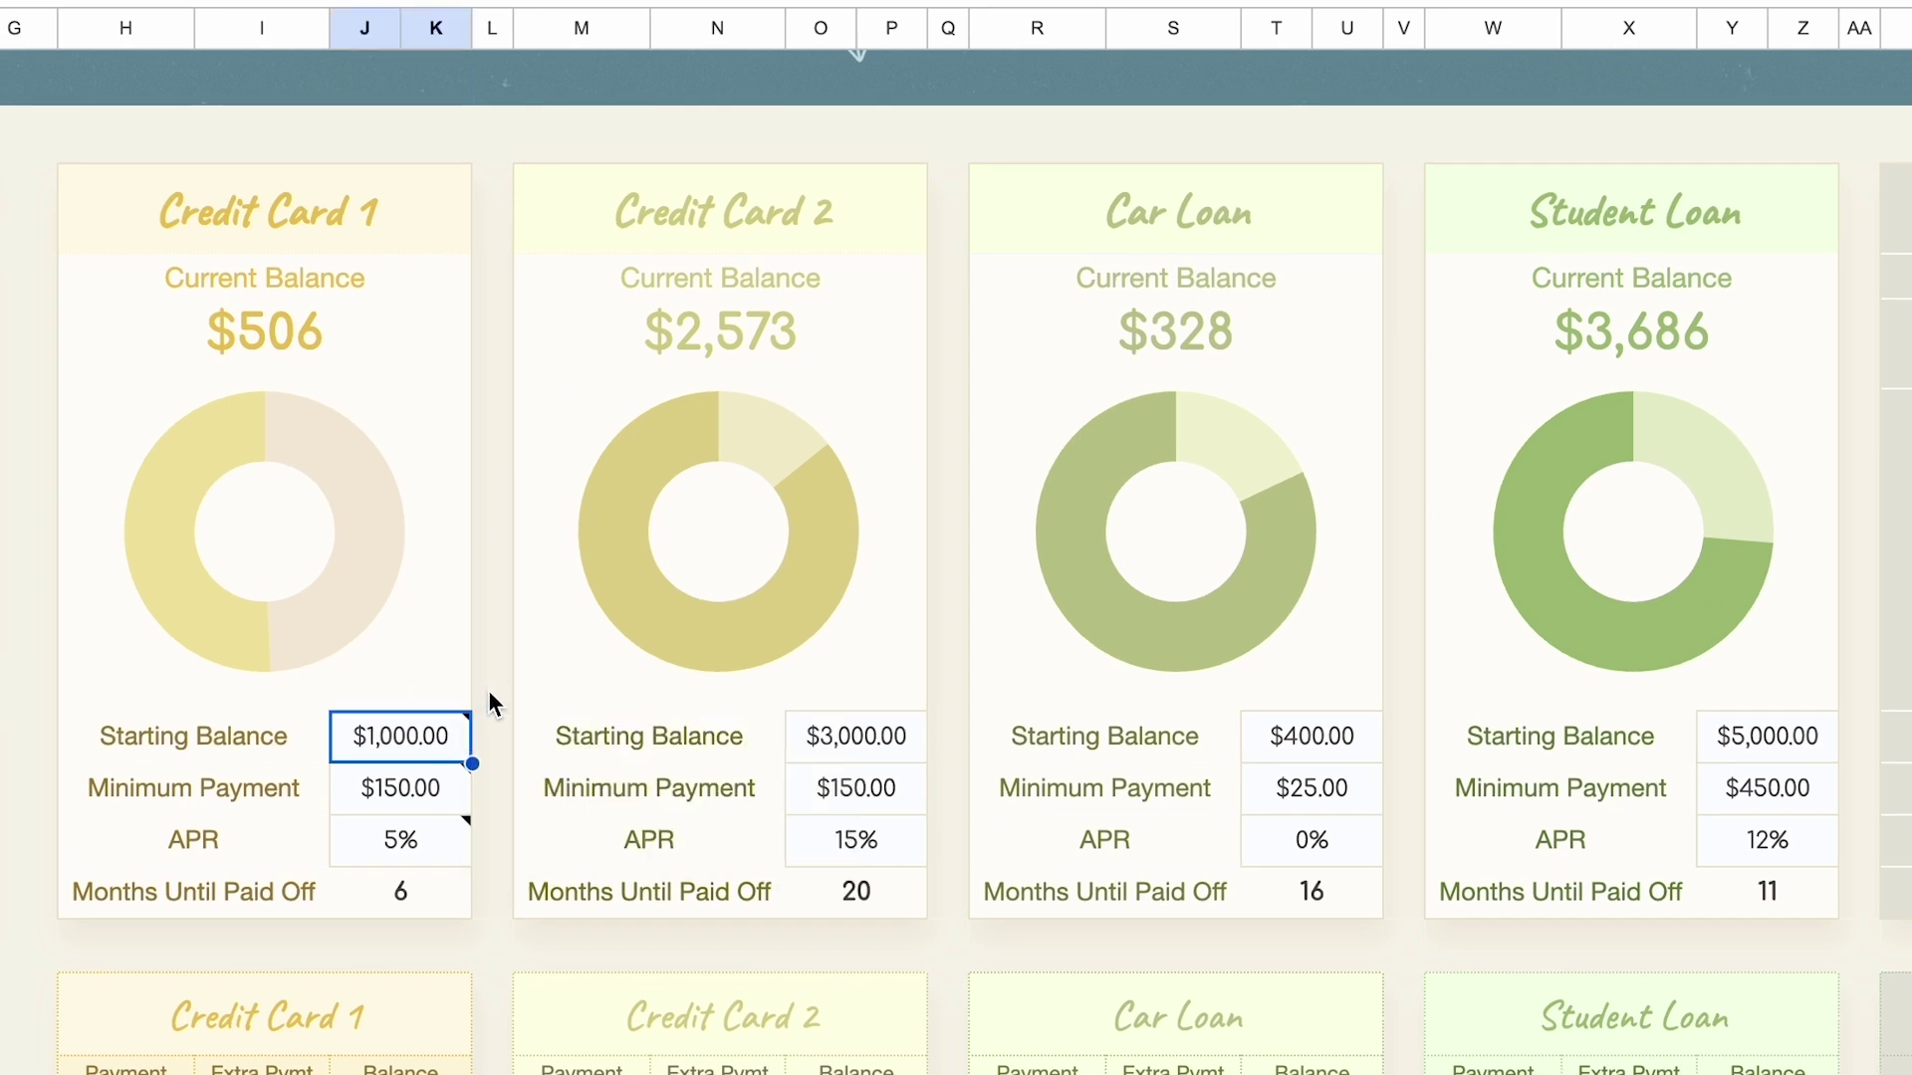
scroll(491, 702, down, 3)
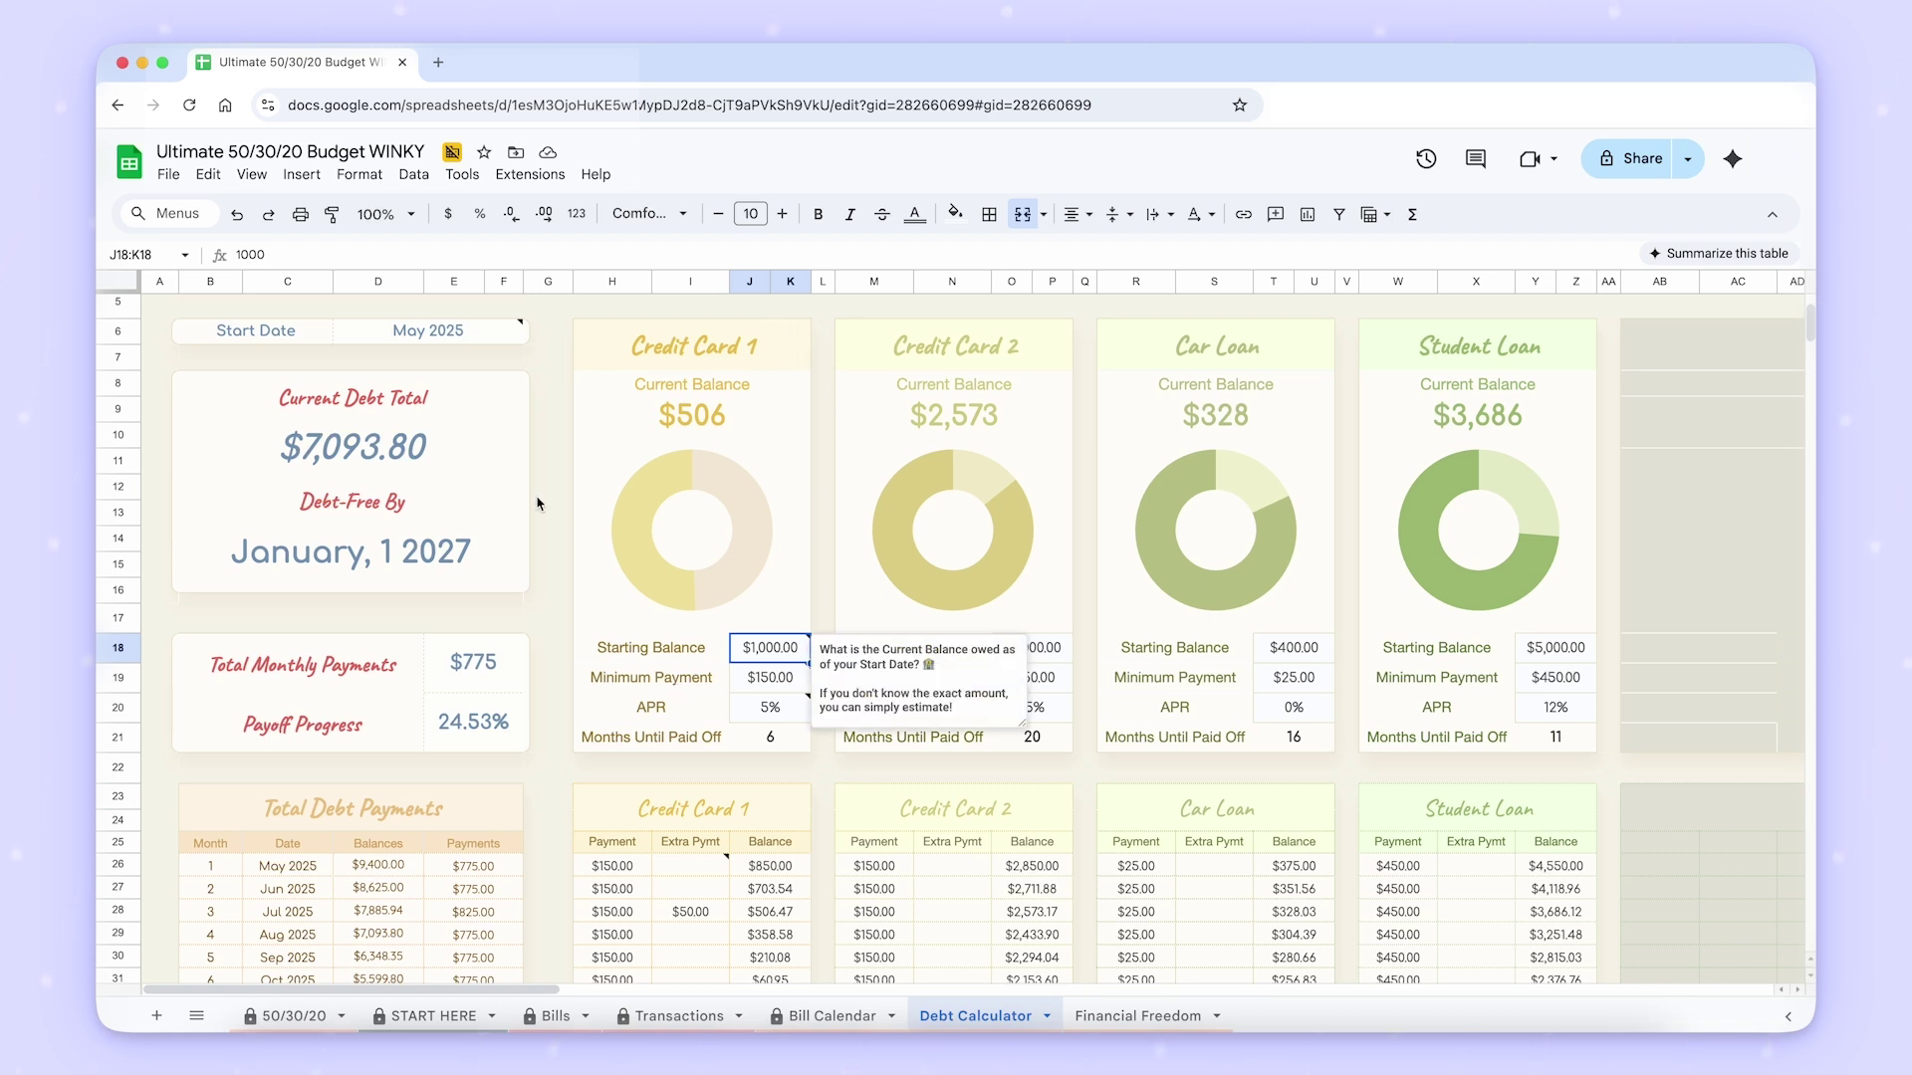
click(479, 335)
click(789, 649)
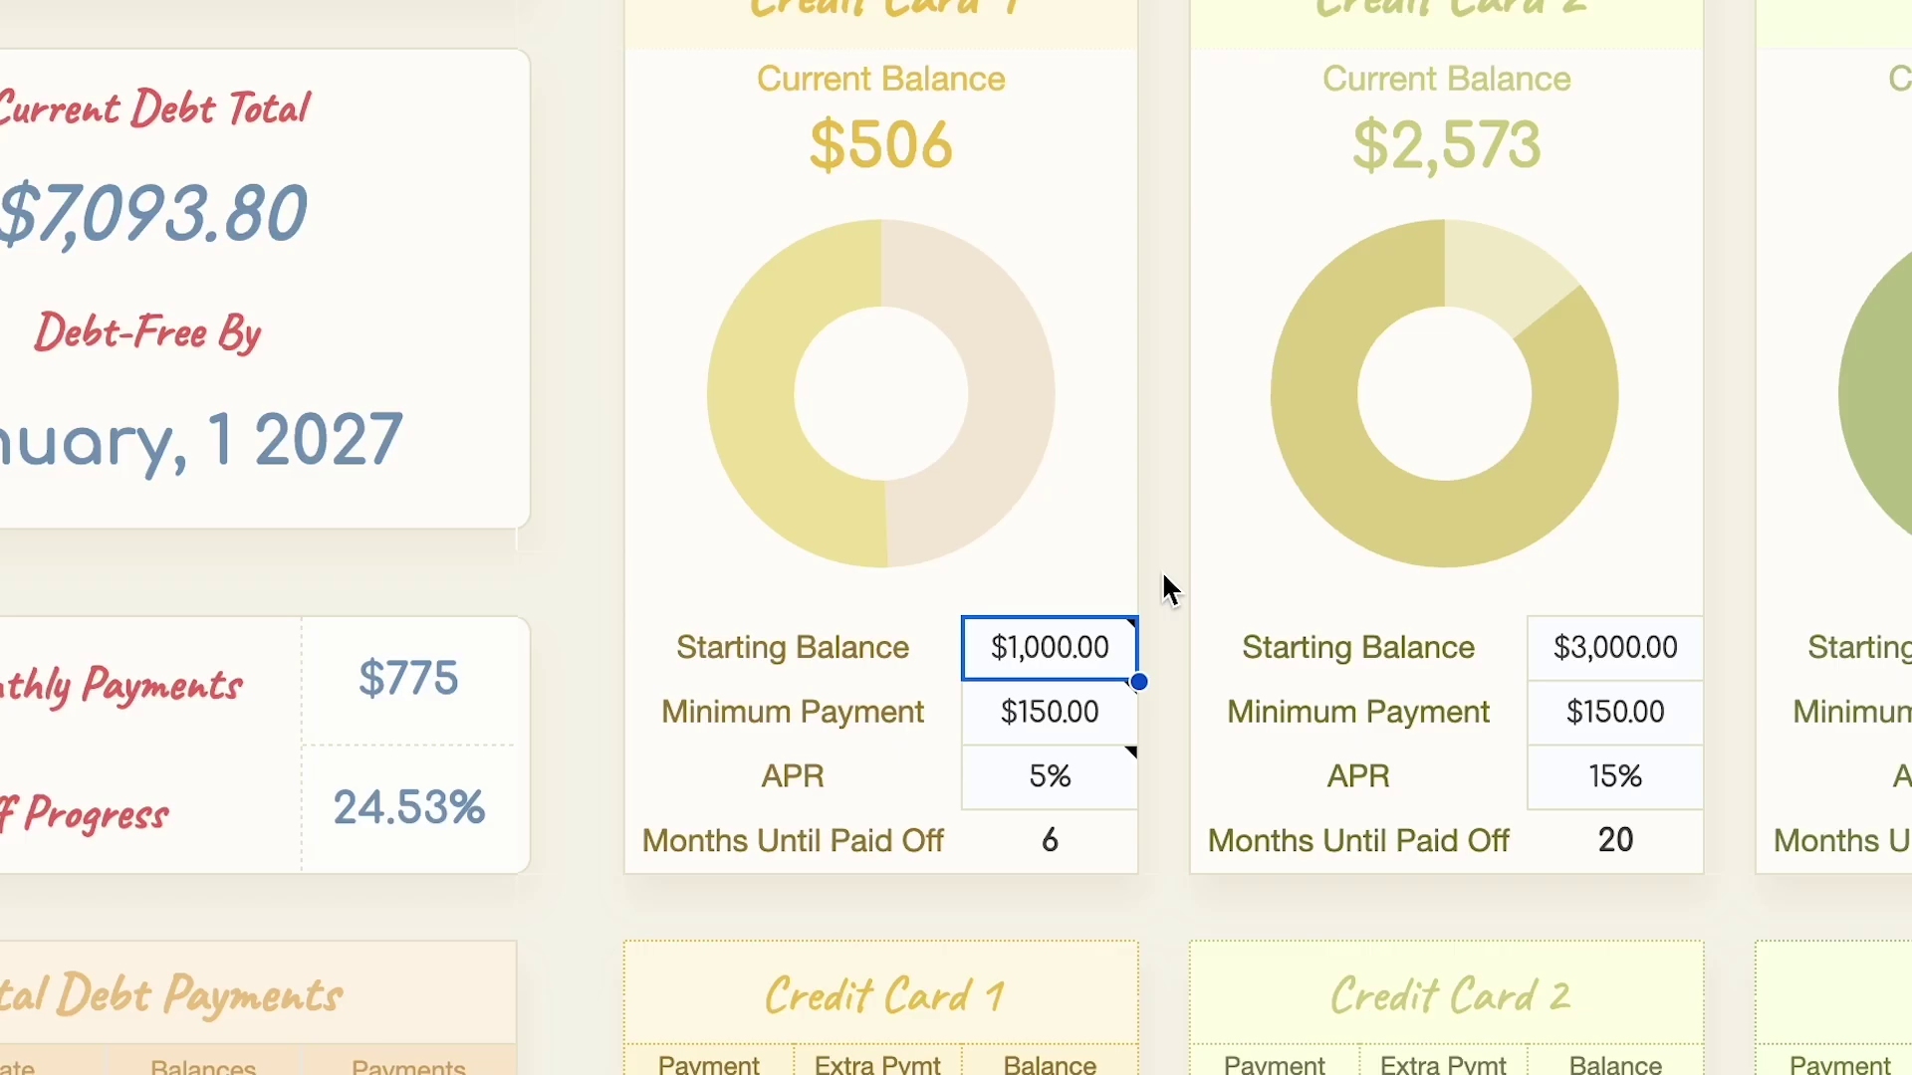
Set Credit Card 1's minimum payment to $50 on the Debt Calculator.
scroll(1170, 598, down, 2)
click(1095, 606)
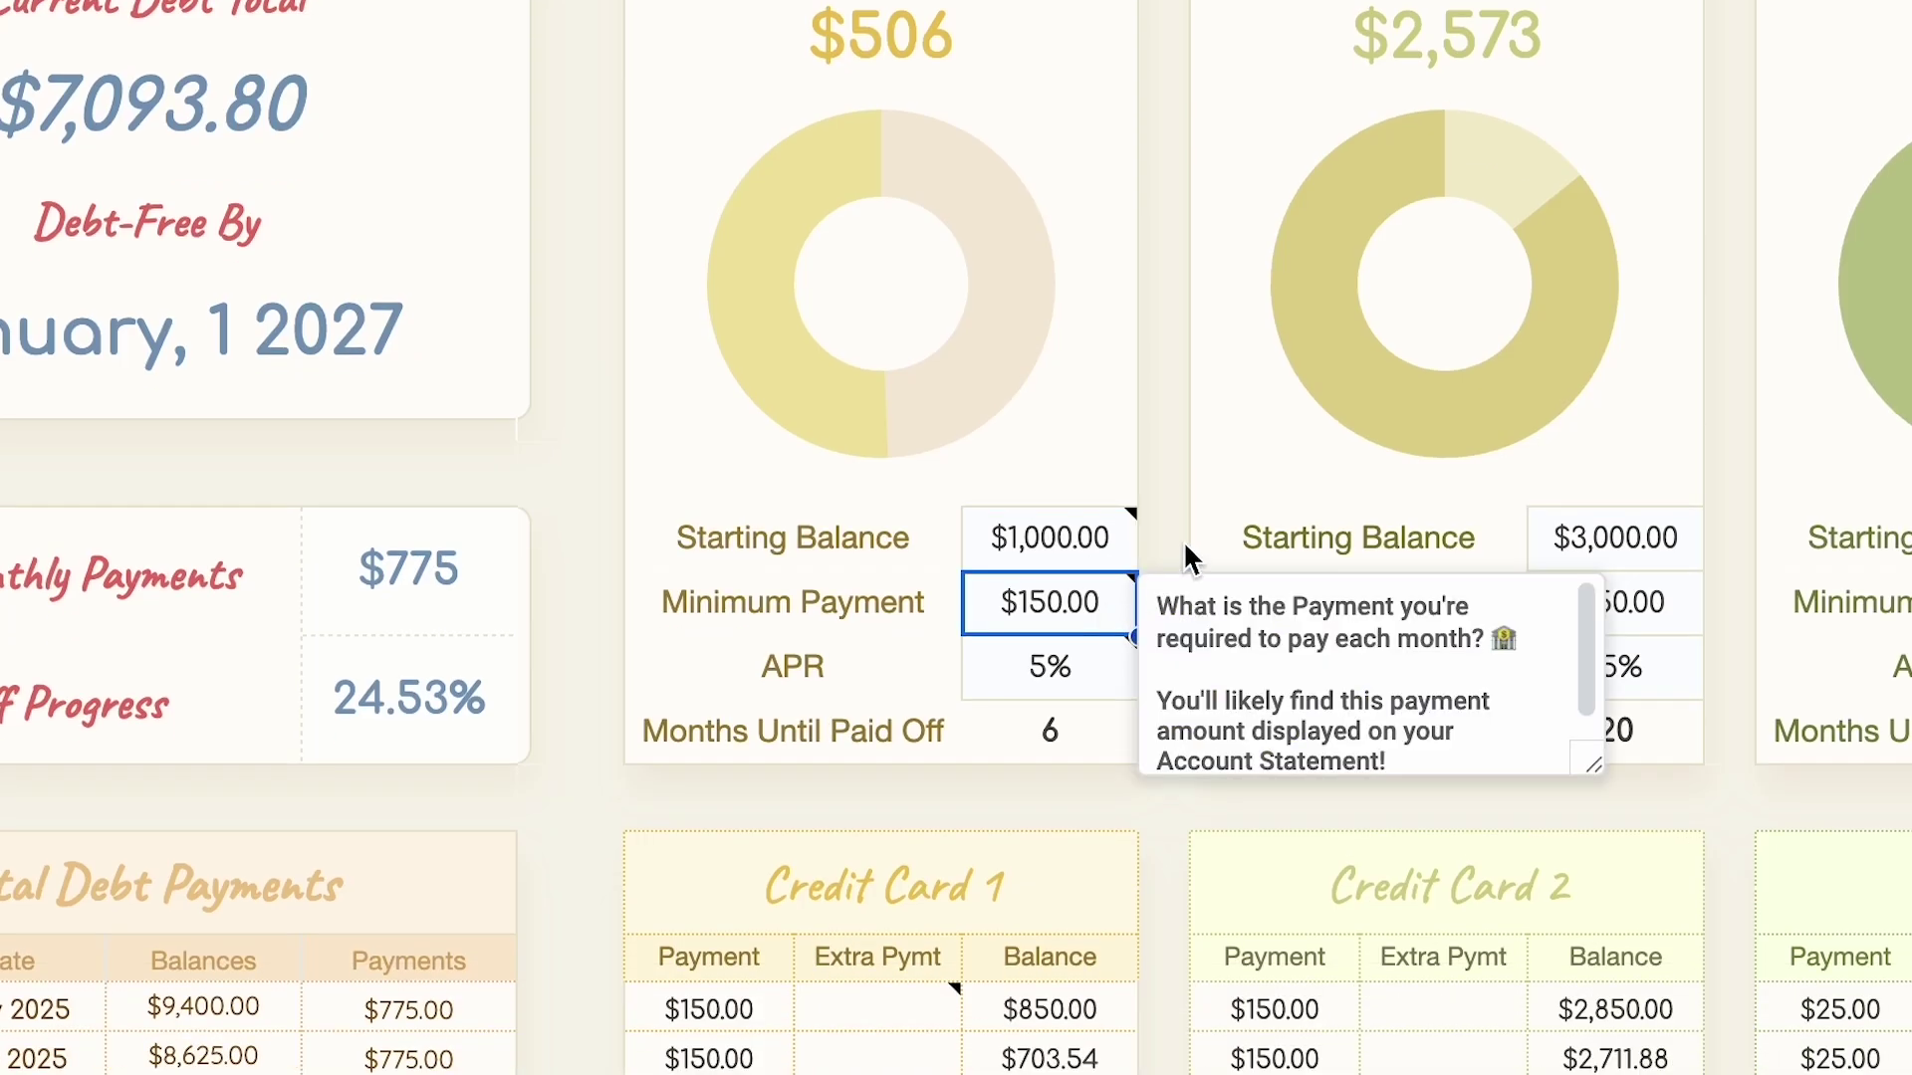
text(50)
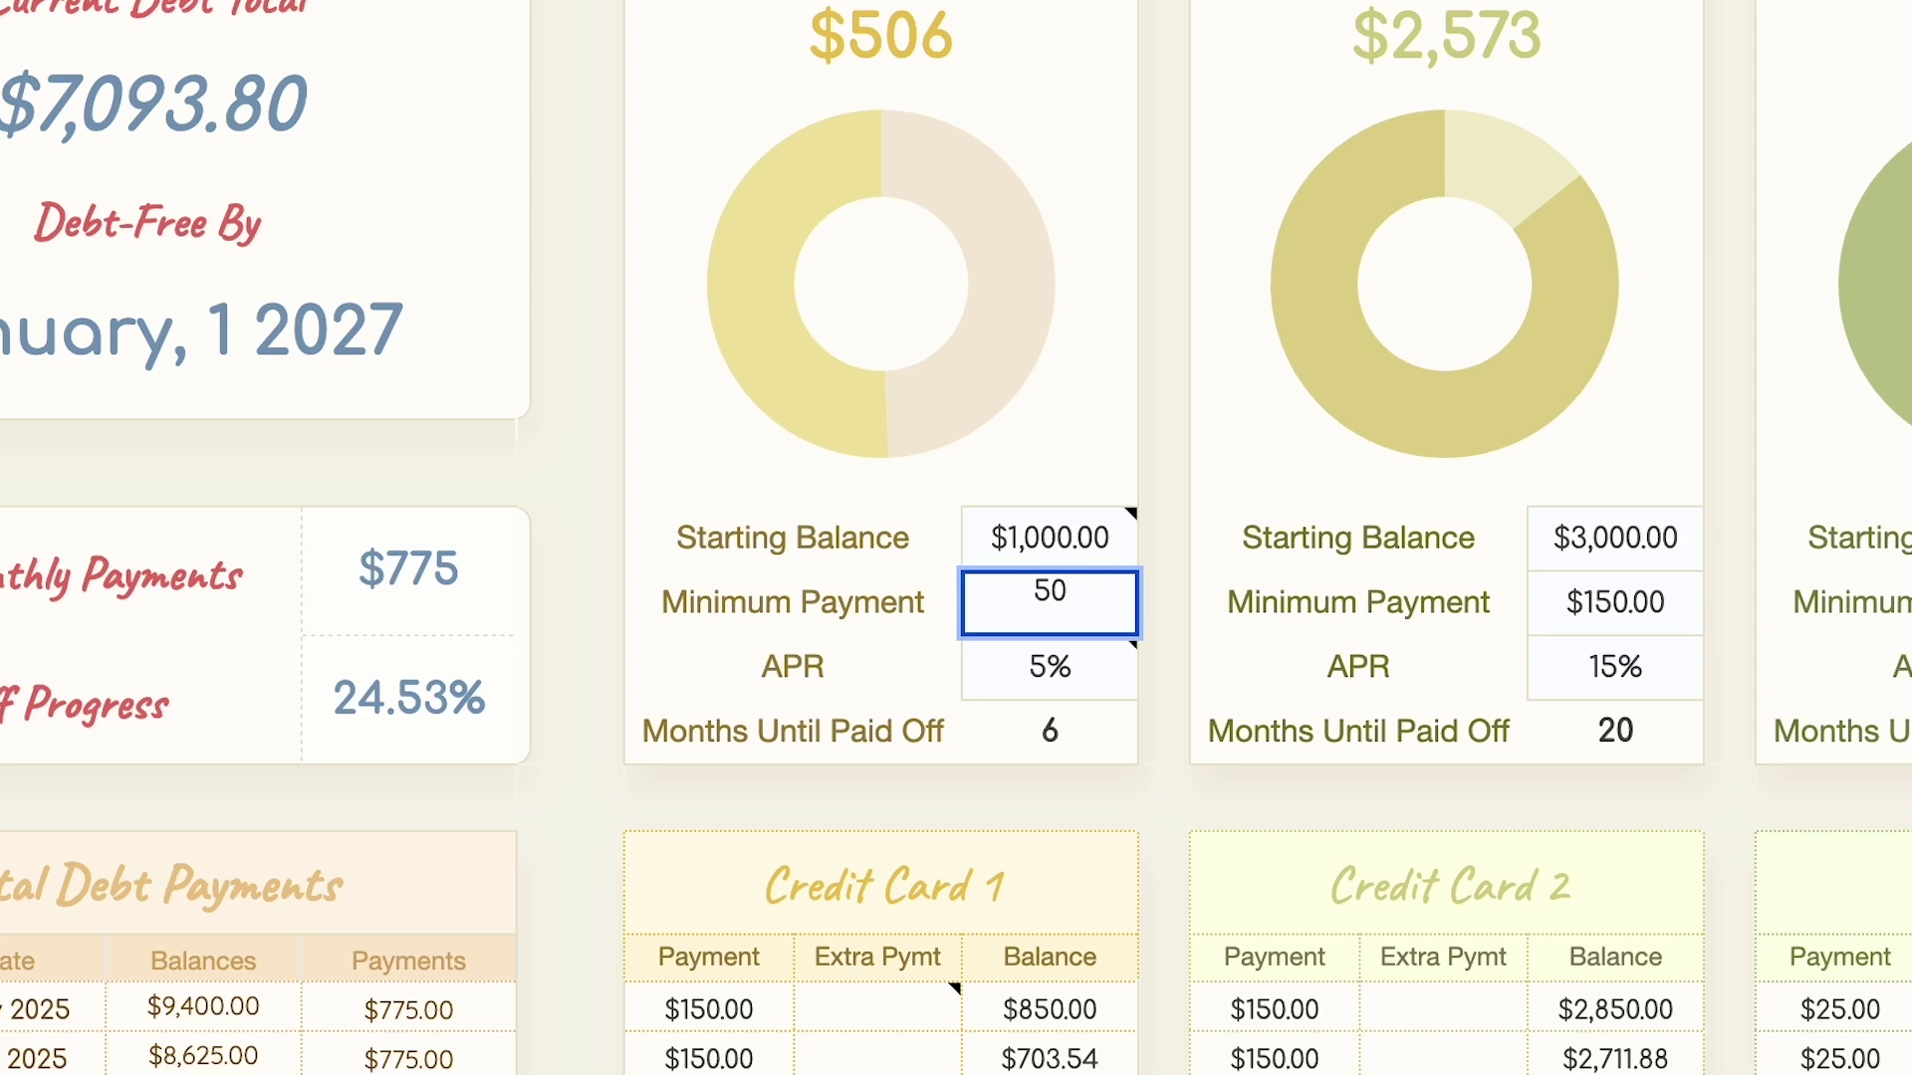
key(Return)
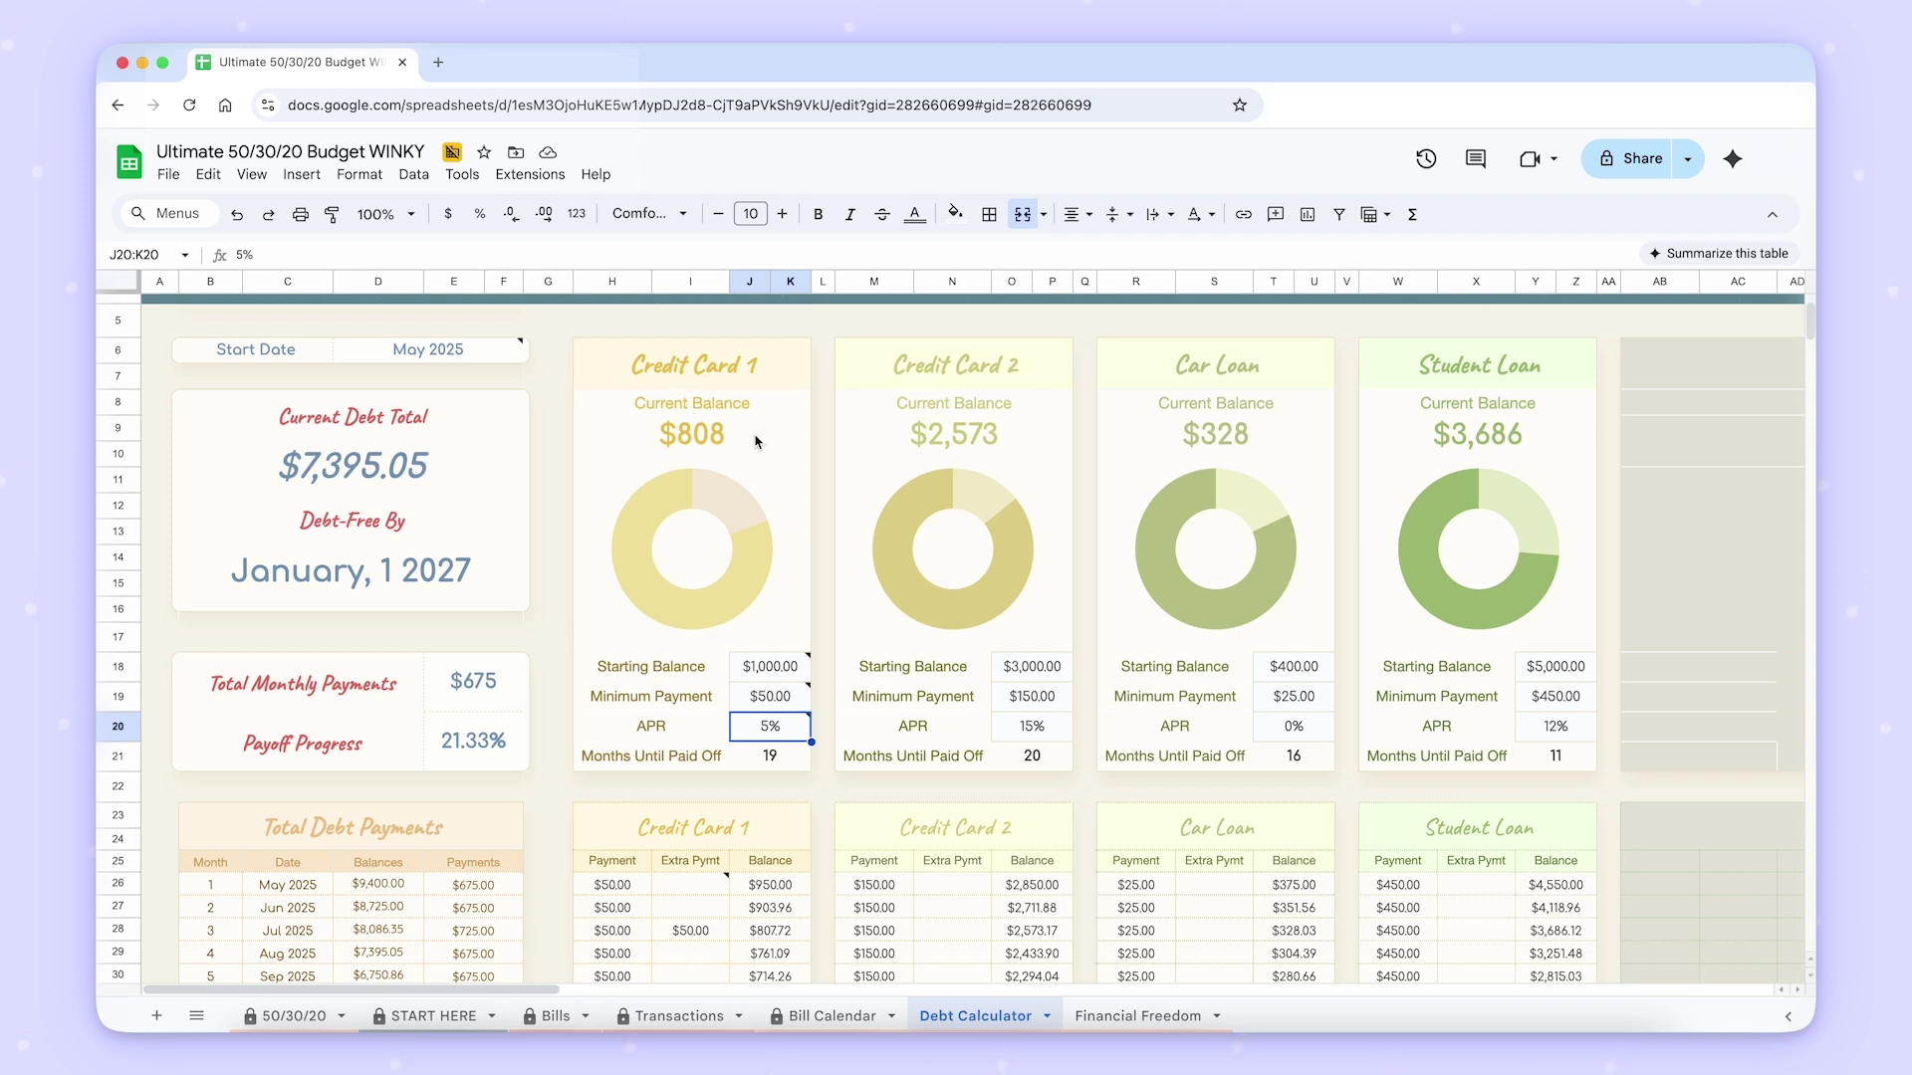
Read the APR note on the Credit Card 1 card and set its APR to 15%.
scroll(753, 453, down, 1)
scroll(753, 453, up, 1)
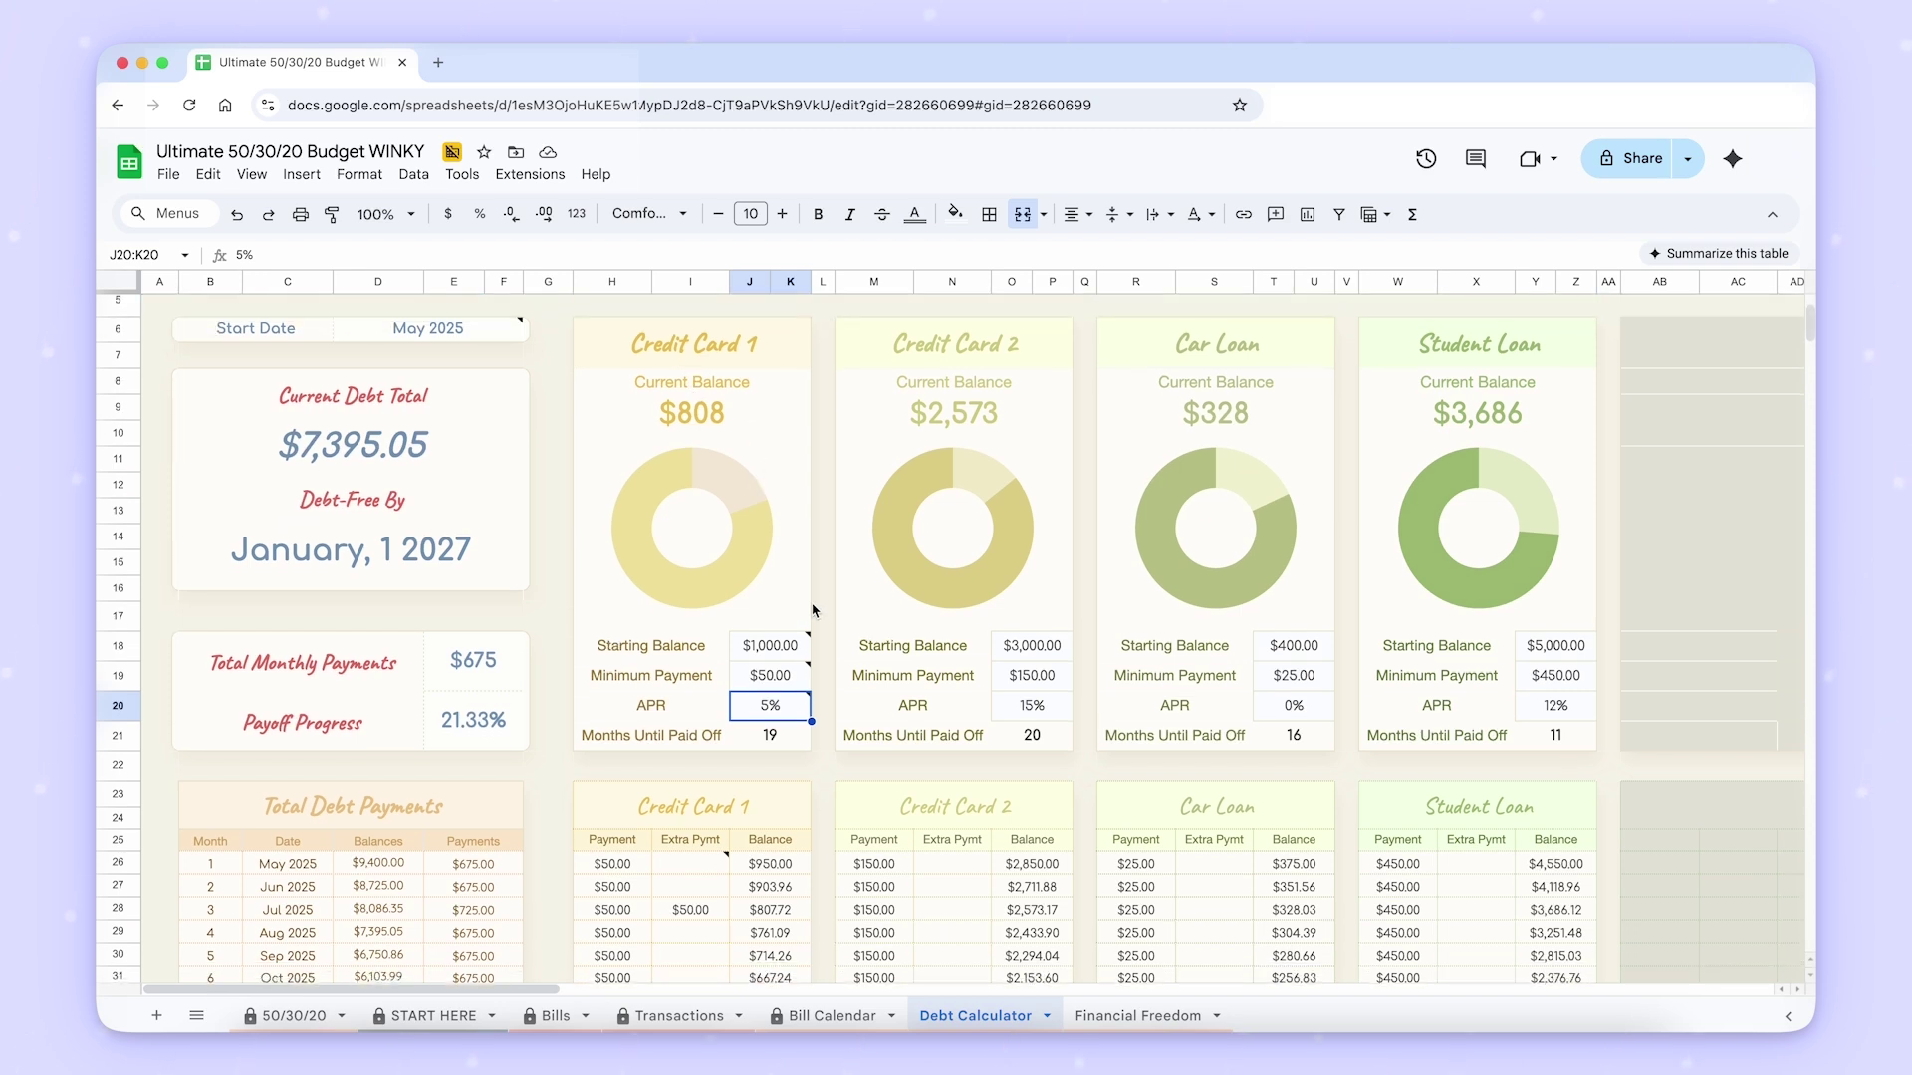
mouse_move(802, 715)
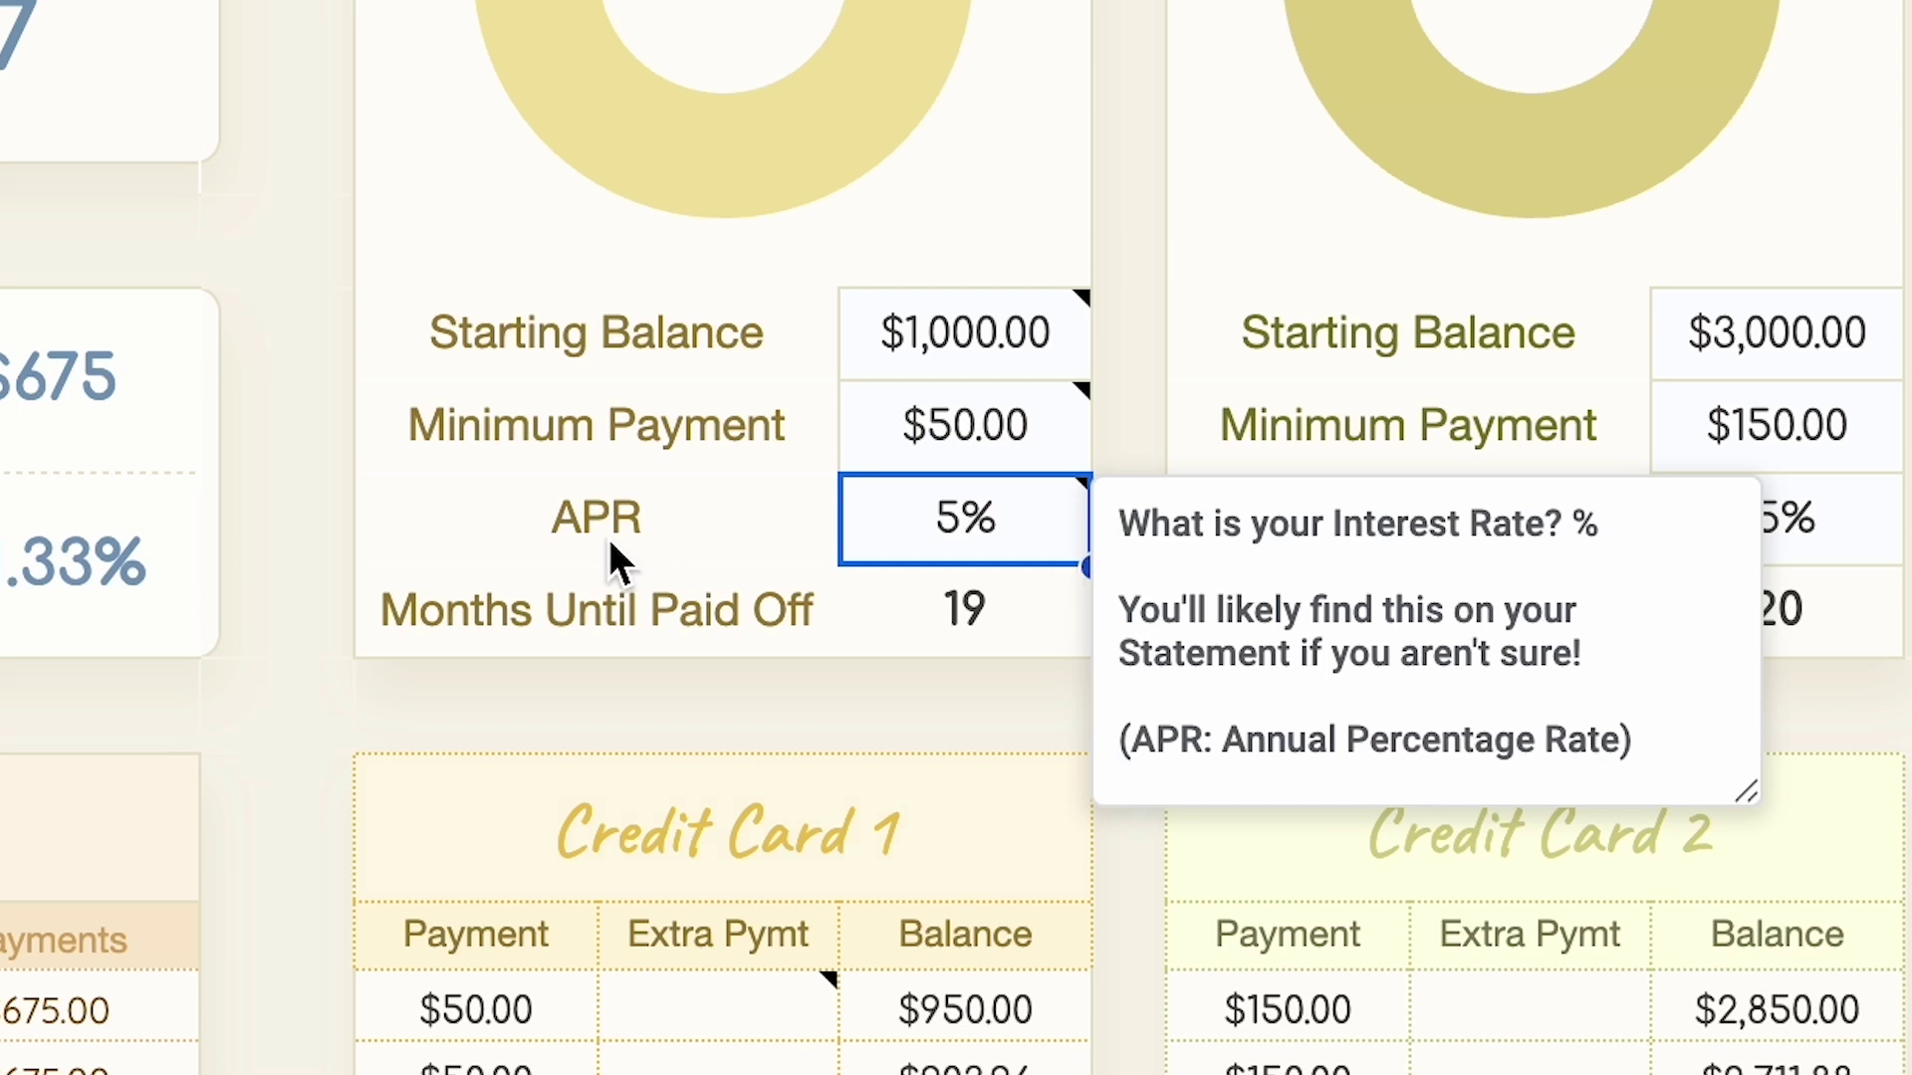
mouse_move(1073, 551)
text(15%)
key(Return)
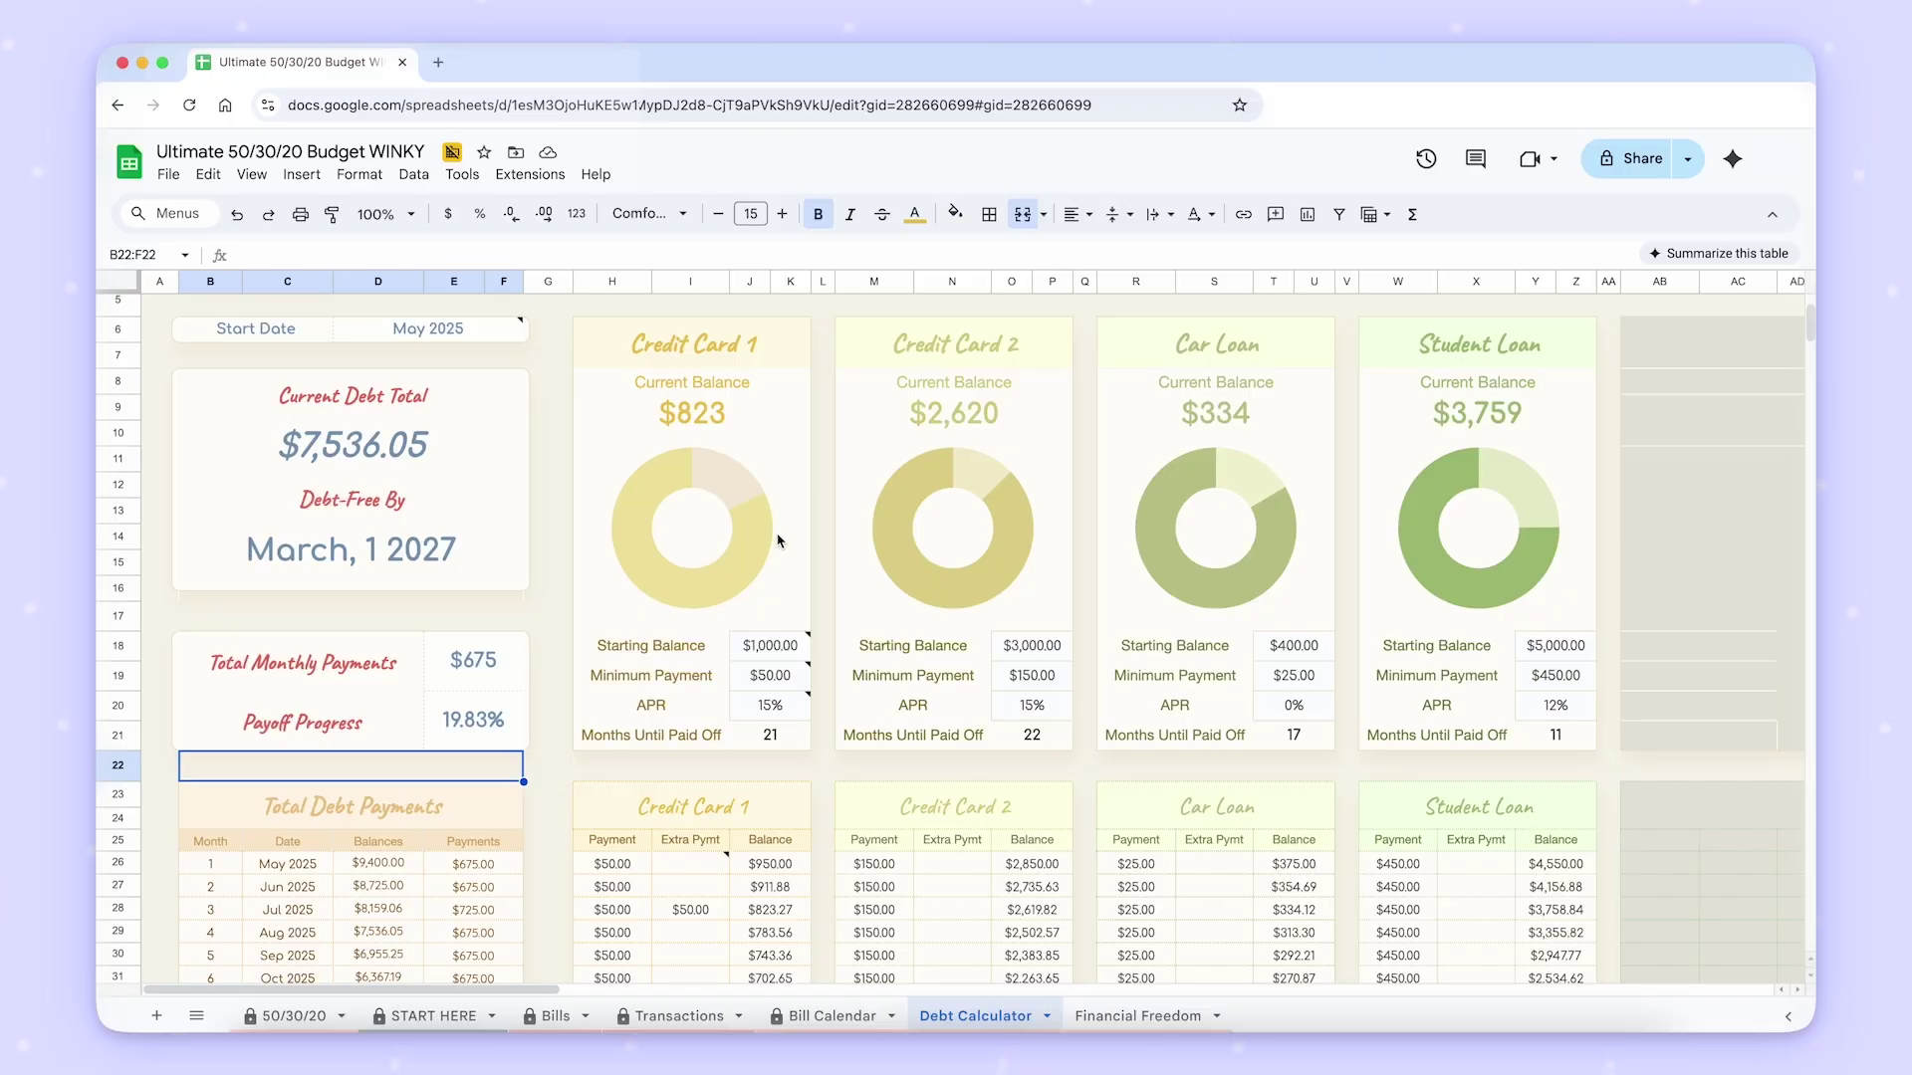
Review the Total Debt Payments schedule and the monthly payment and balance columns of each debt.
scroll(782, 548, up, 2)
scroll(818, 549, down, 5)
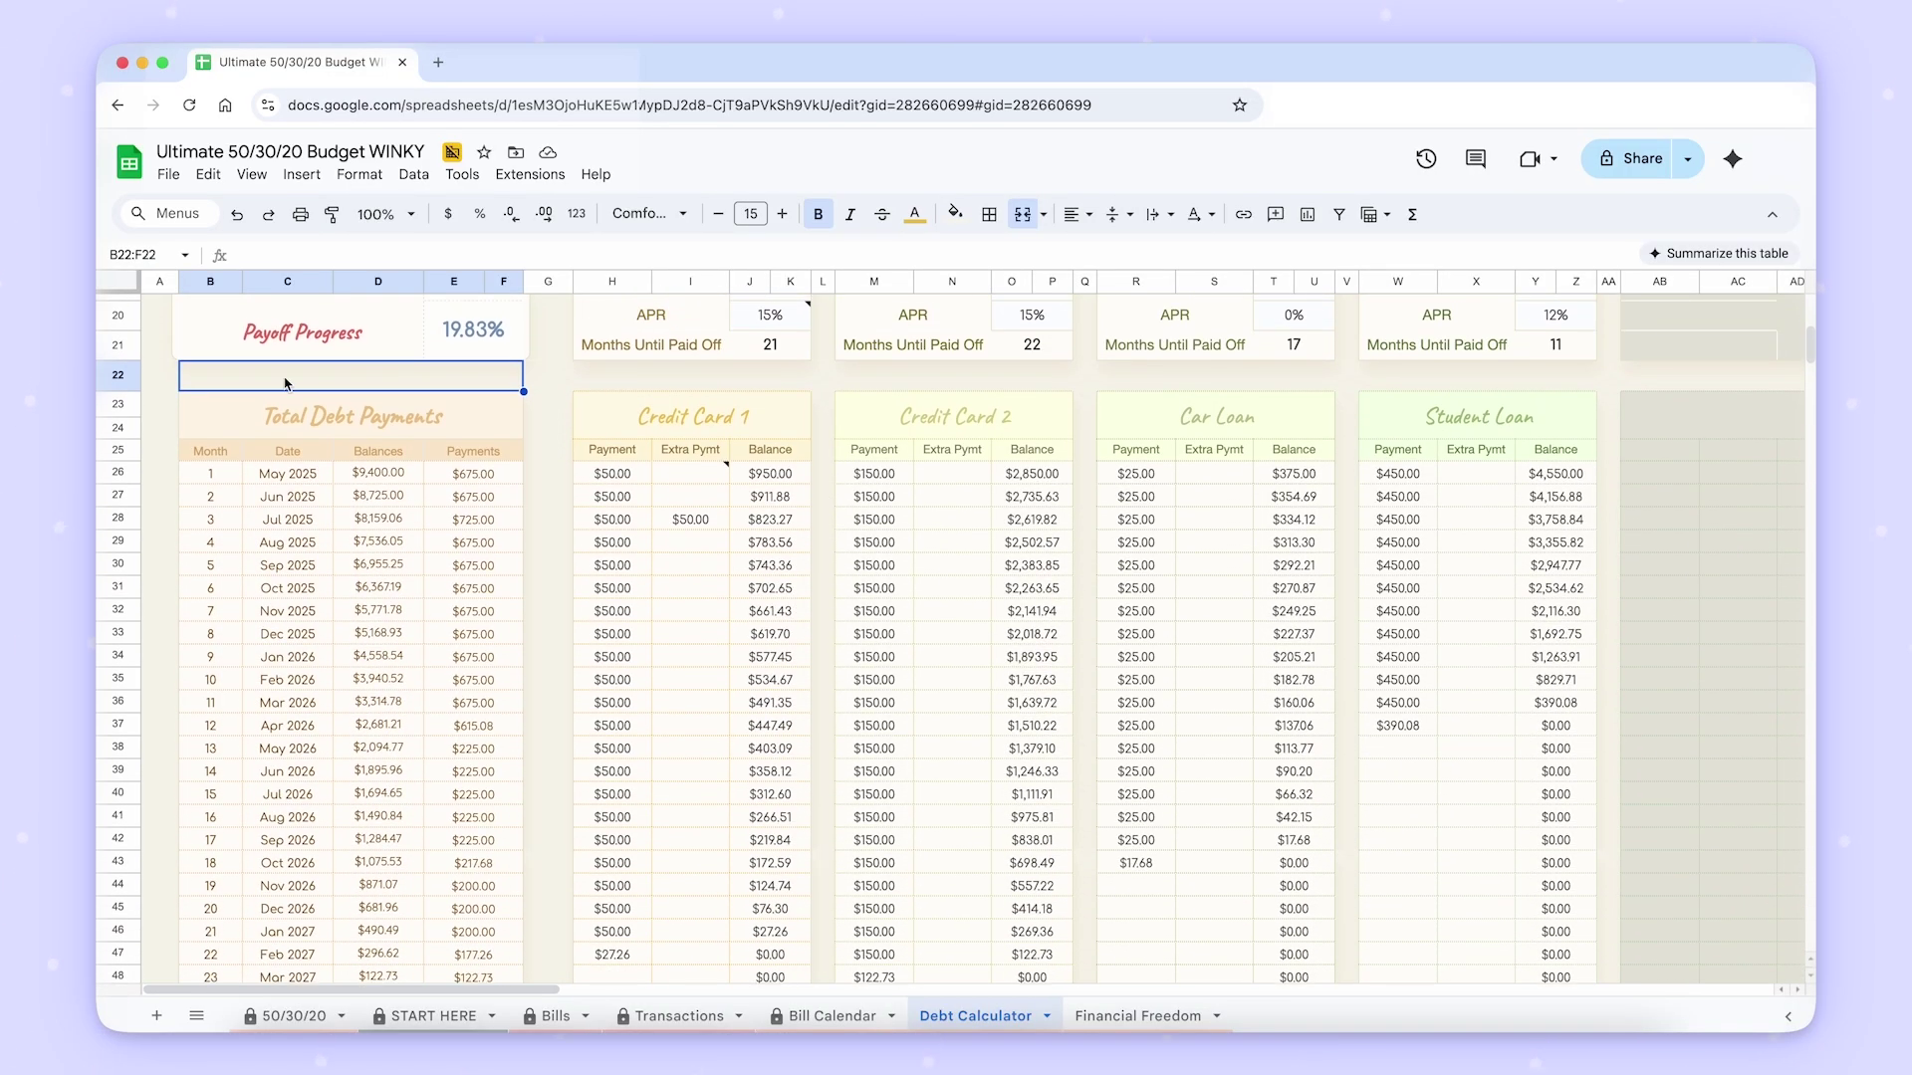
click(161, 303)
scroll(1144, 438, down, 1)
scroll(1144, 438, down, 1)
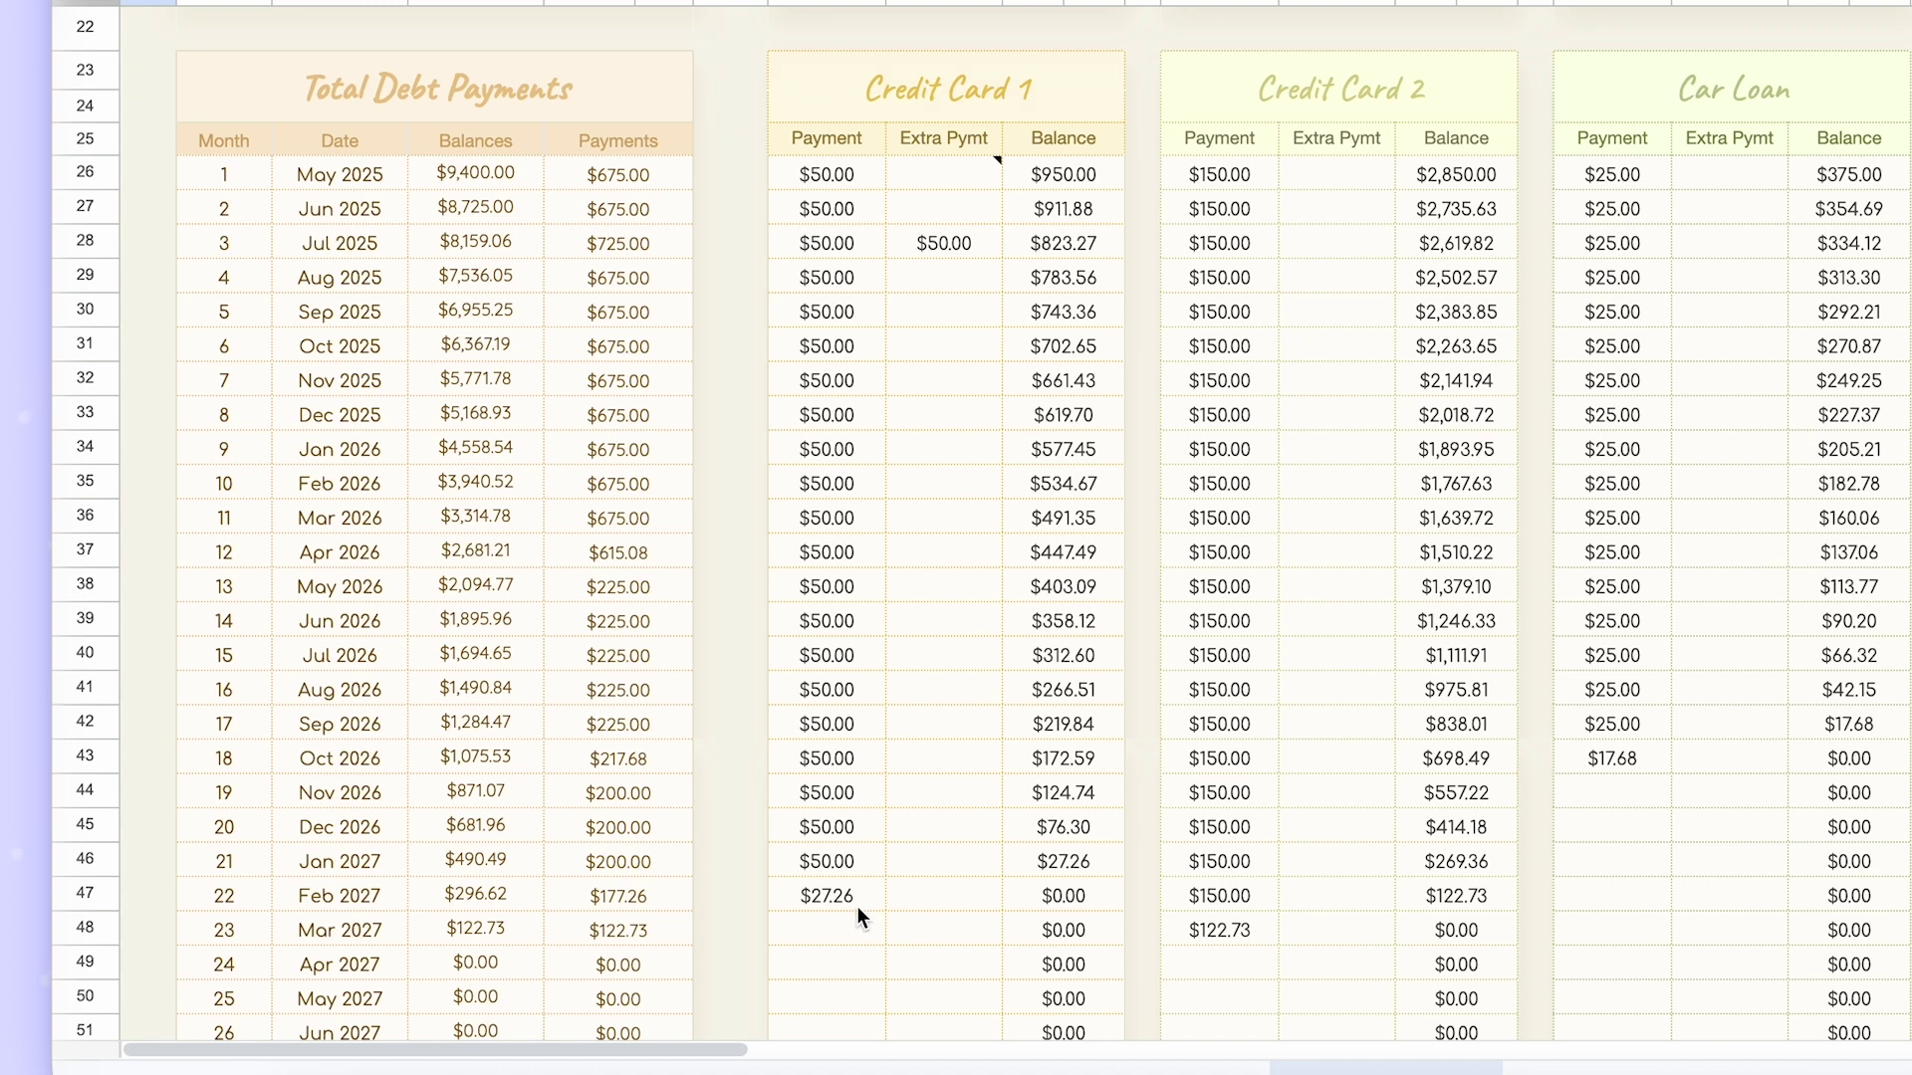
scroll(1107, 890, down, 3)
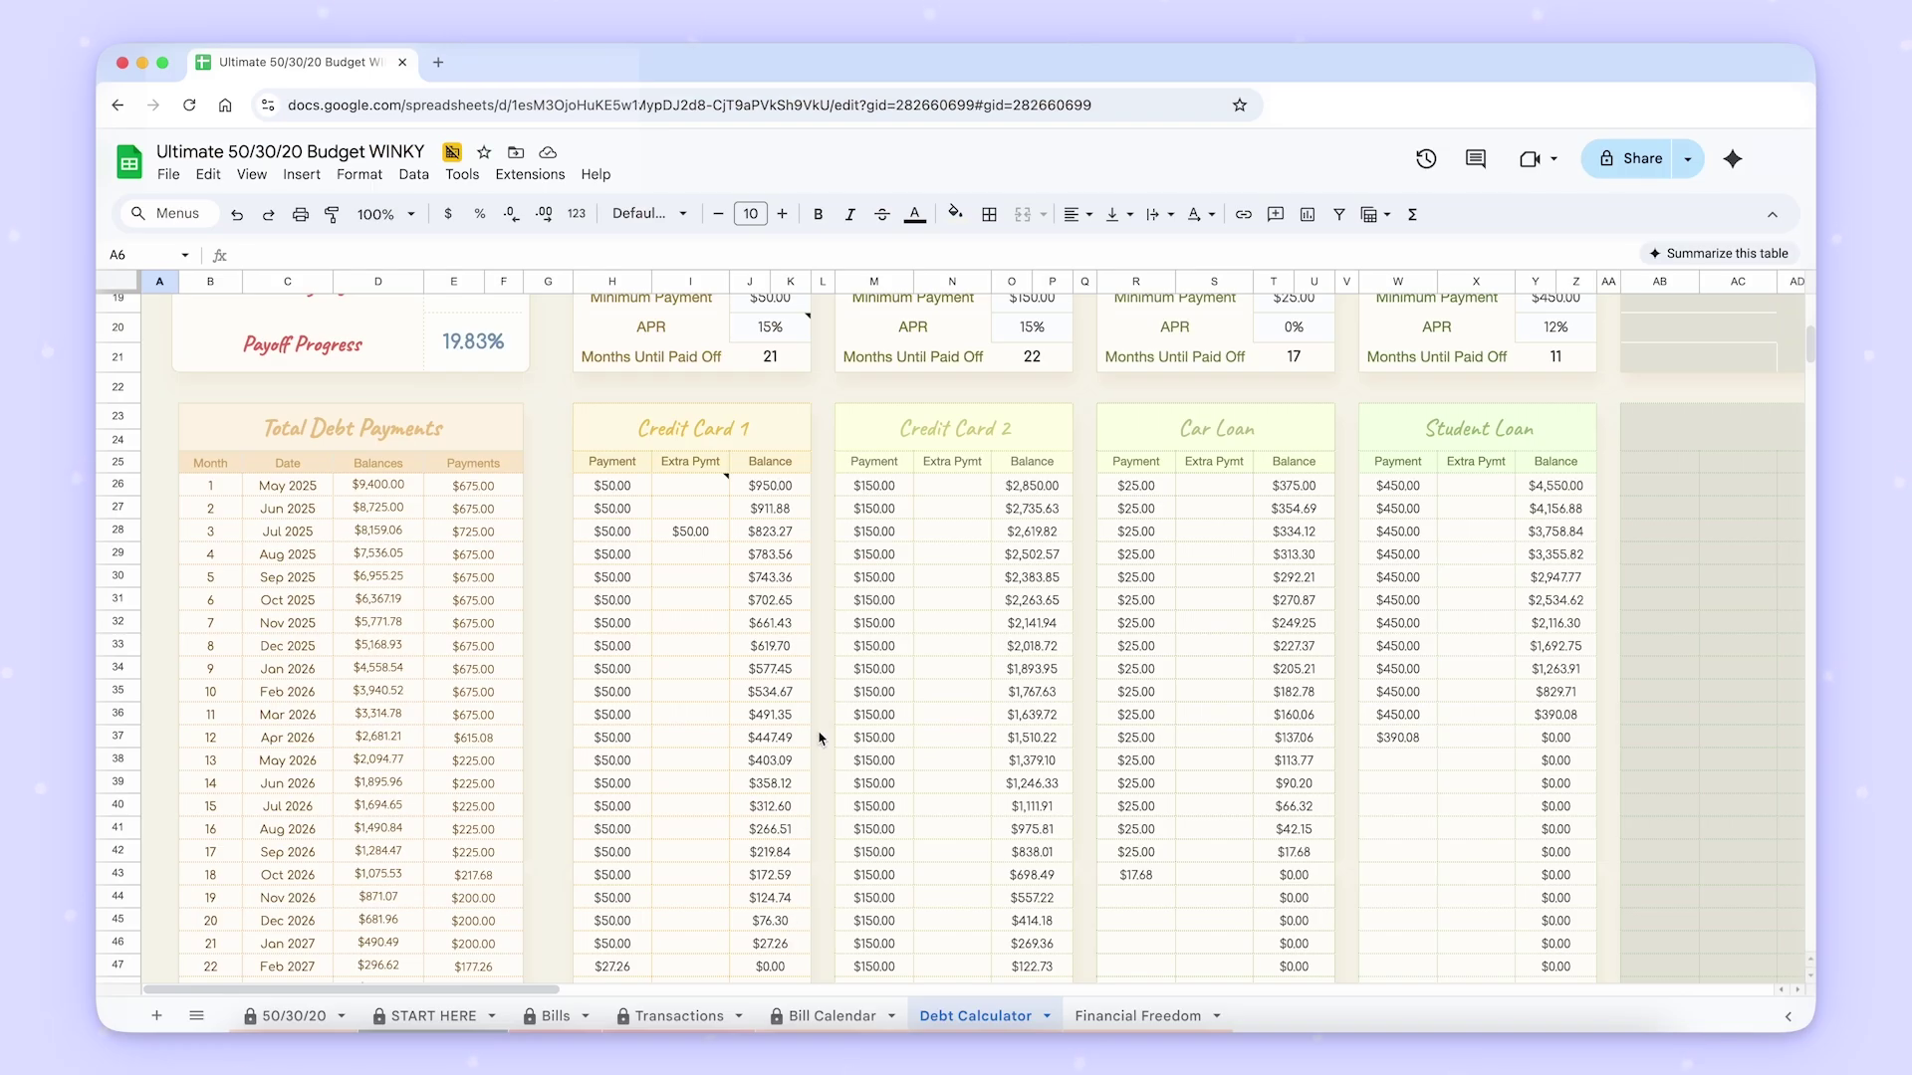
scroll(1138, 318, down, 2)
scroll(819, 737, down, 1)
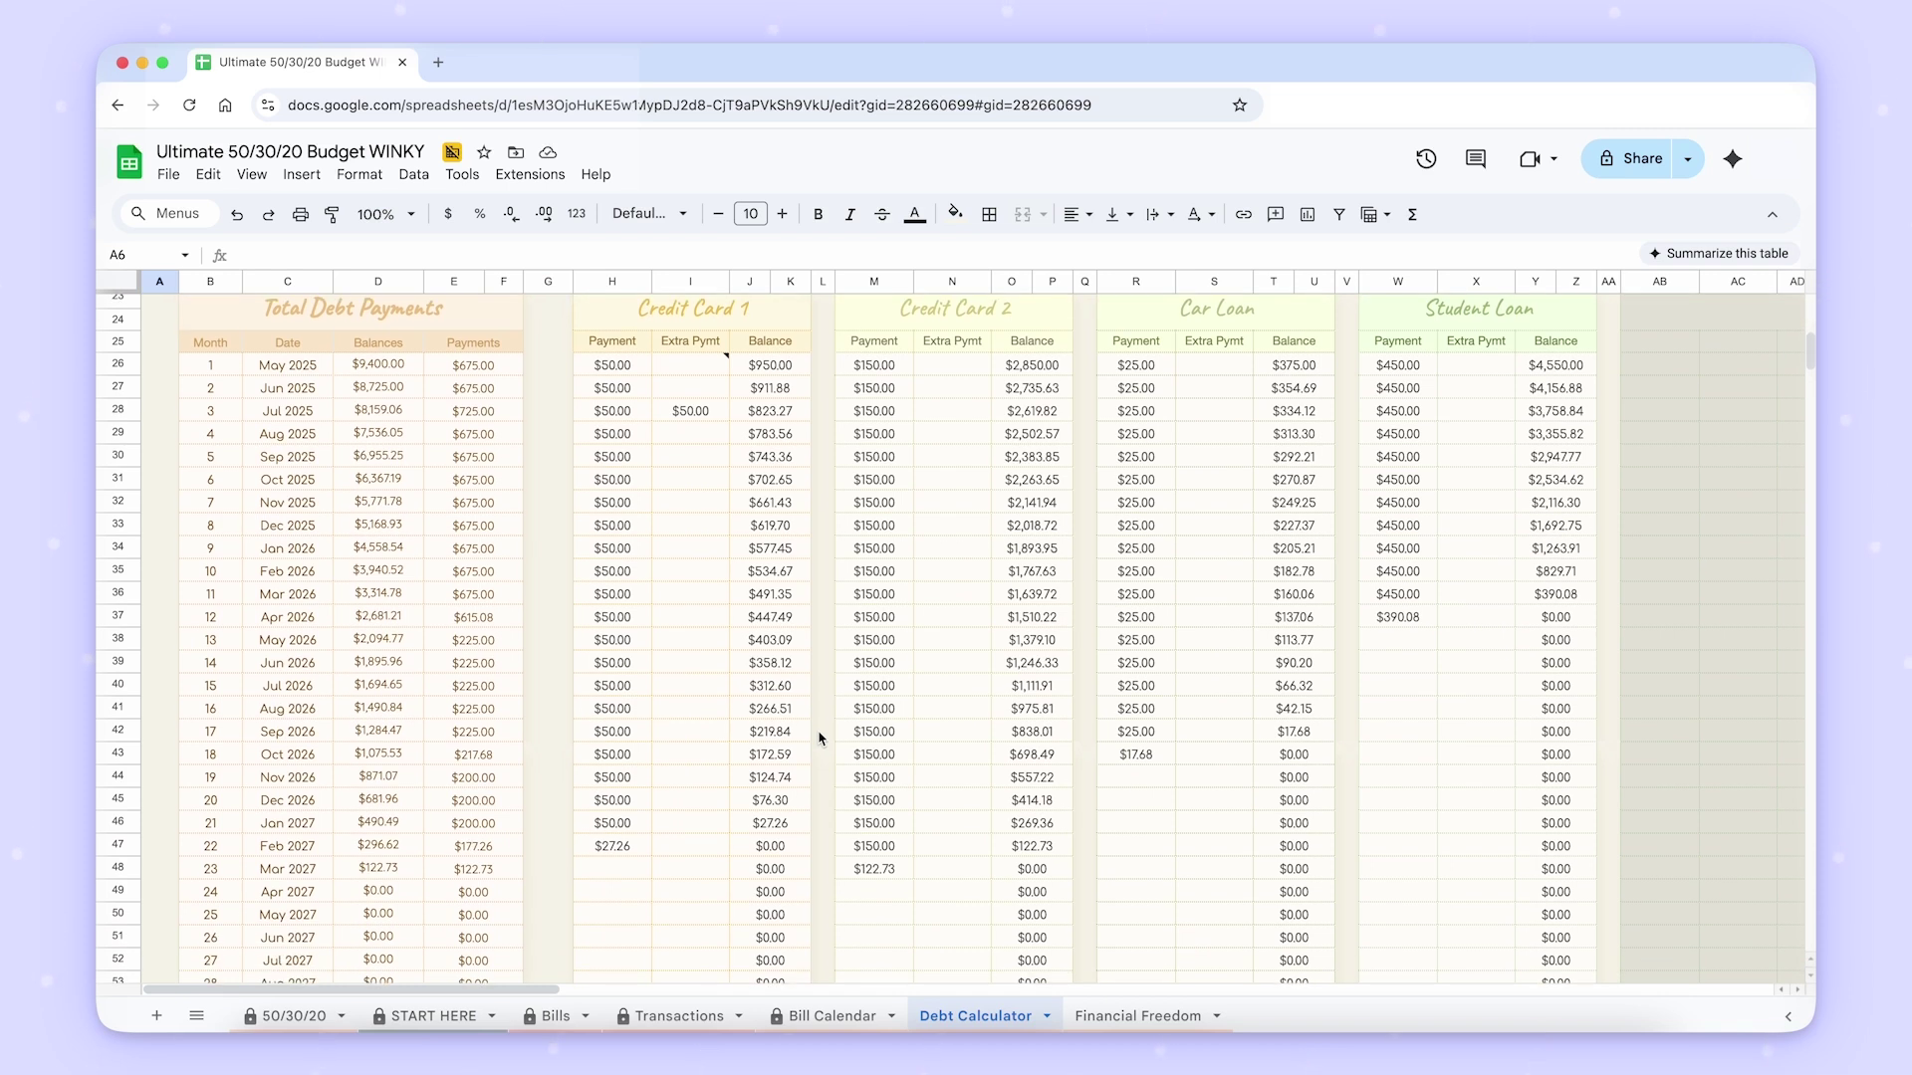
Try a $300 extra payment on Credit Card 1 for May 2026, compare the payoff balances, and undo the entry.
click(696, 647)
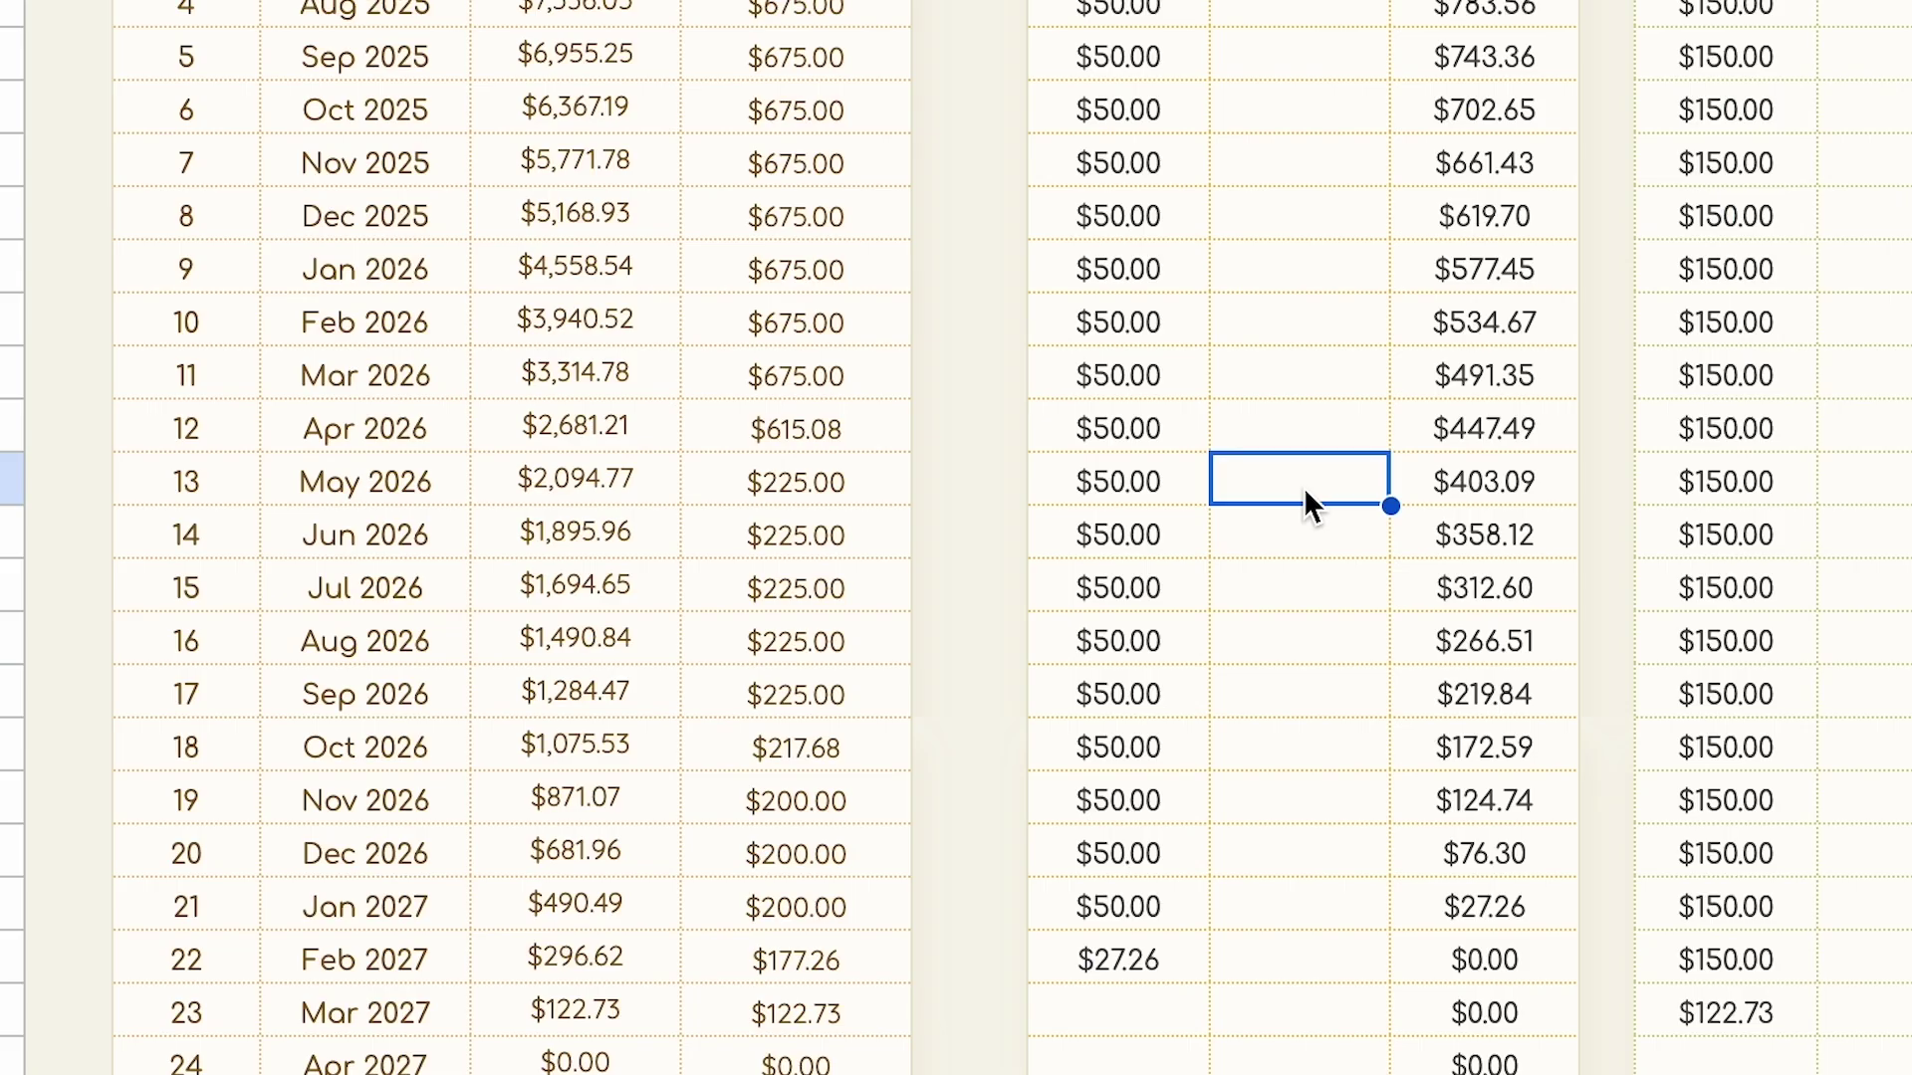
text(300)
key(Return)
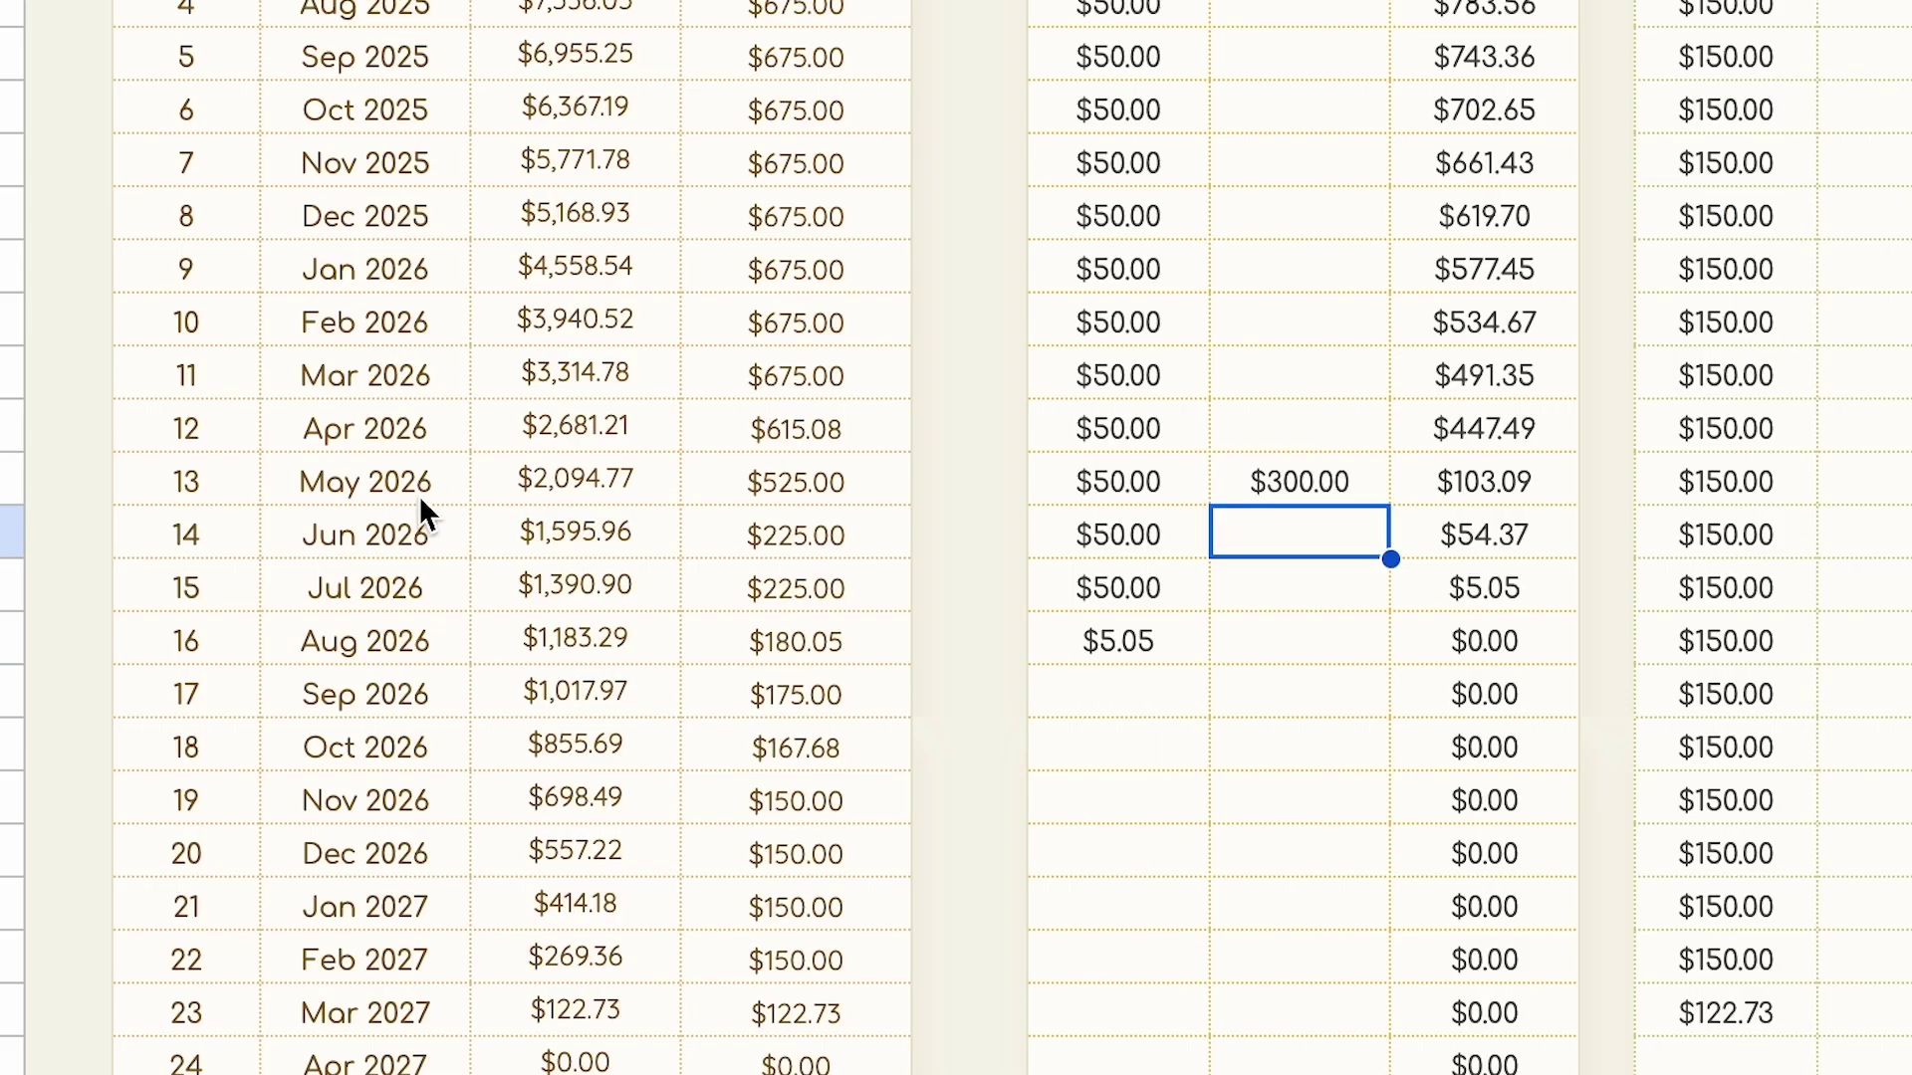
click(1546, 498)
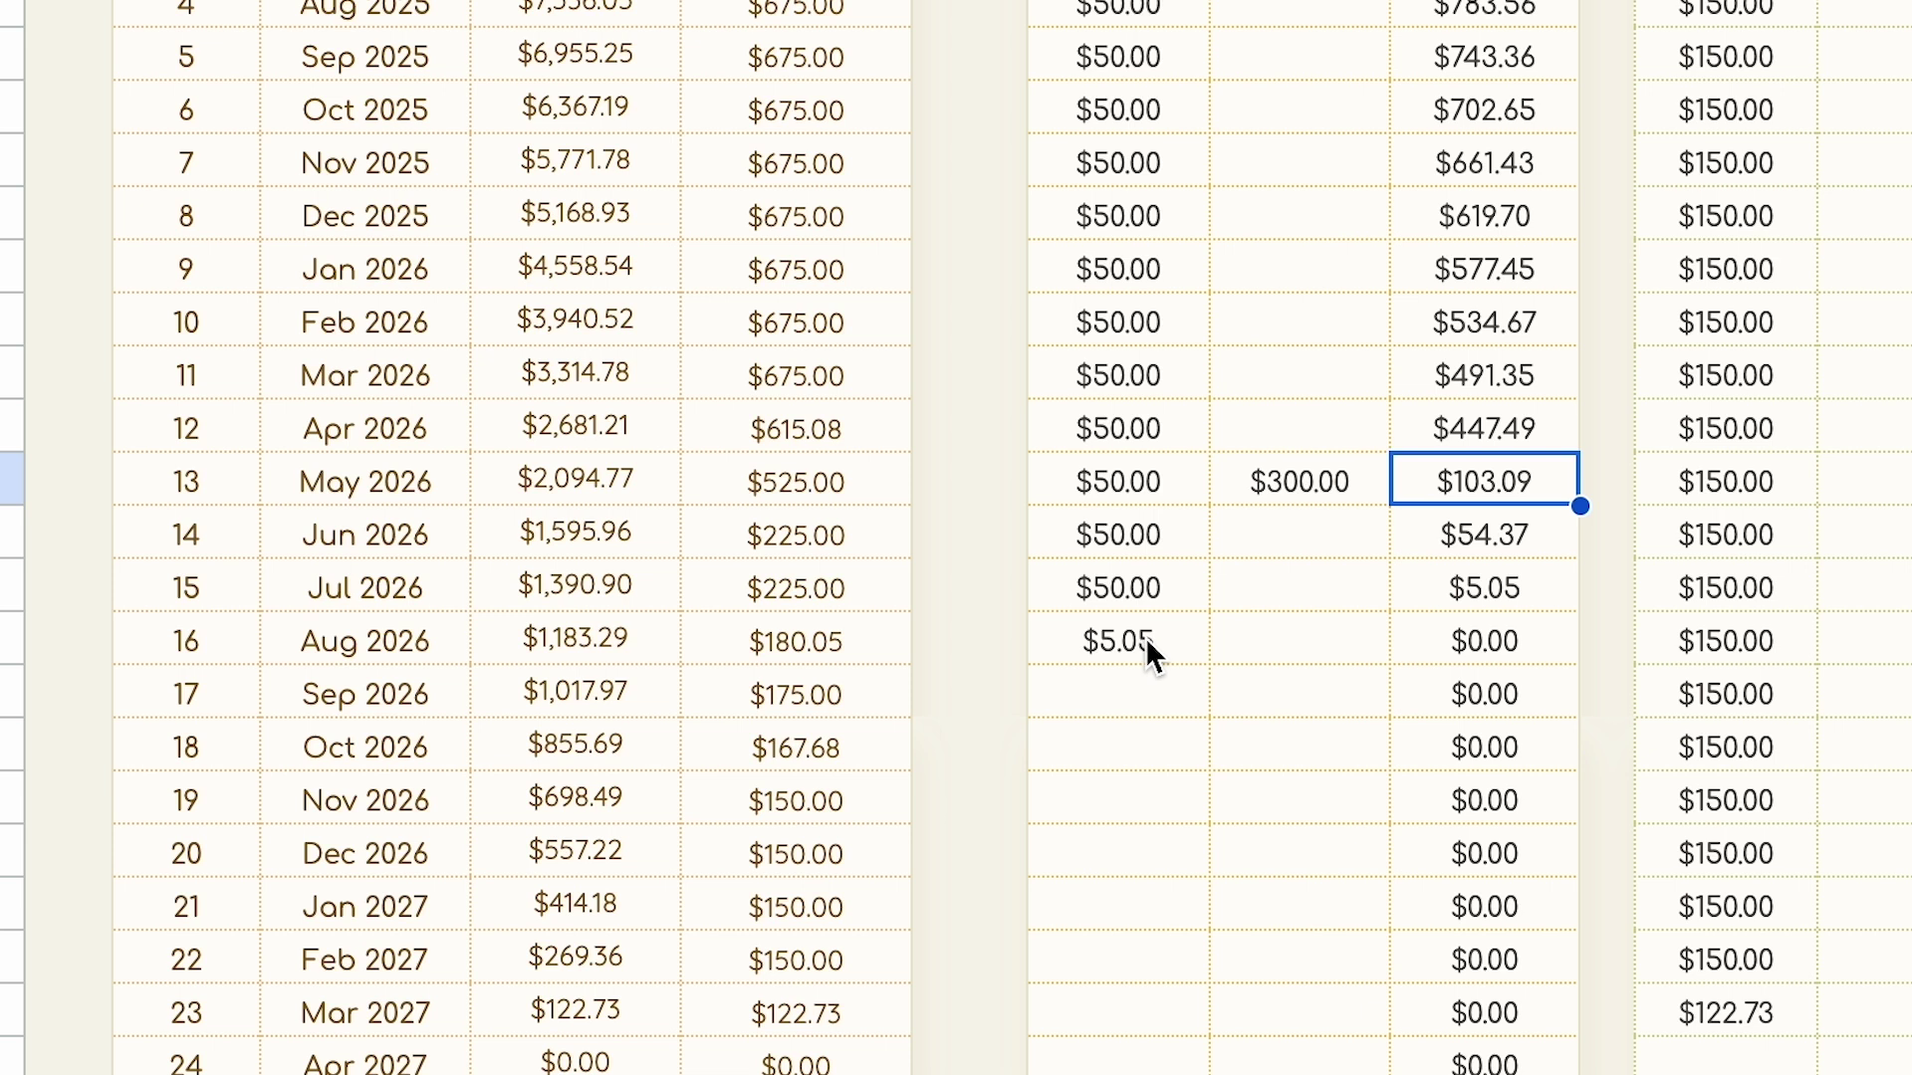
click(1549, 643)
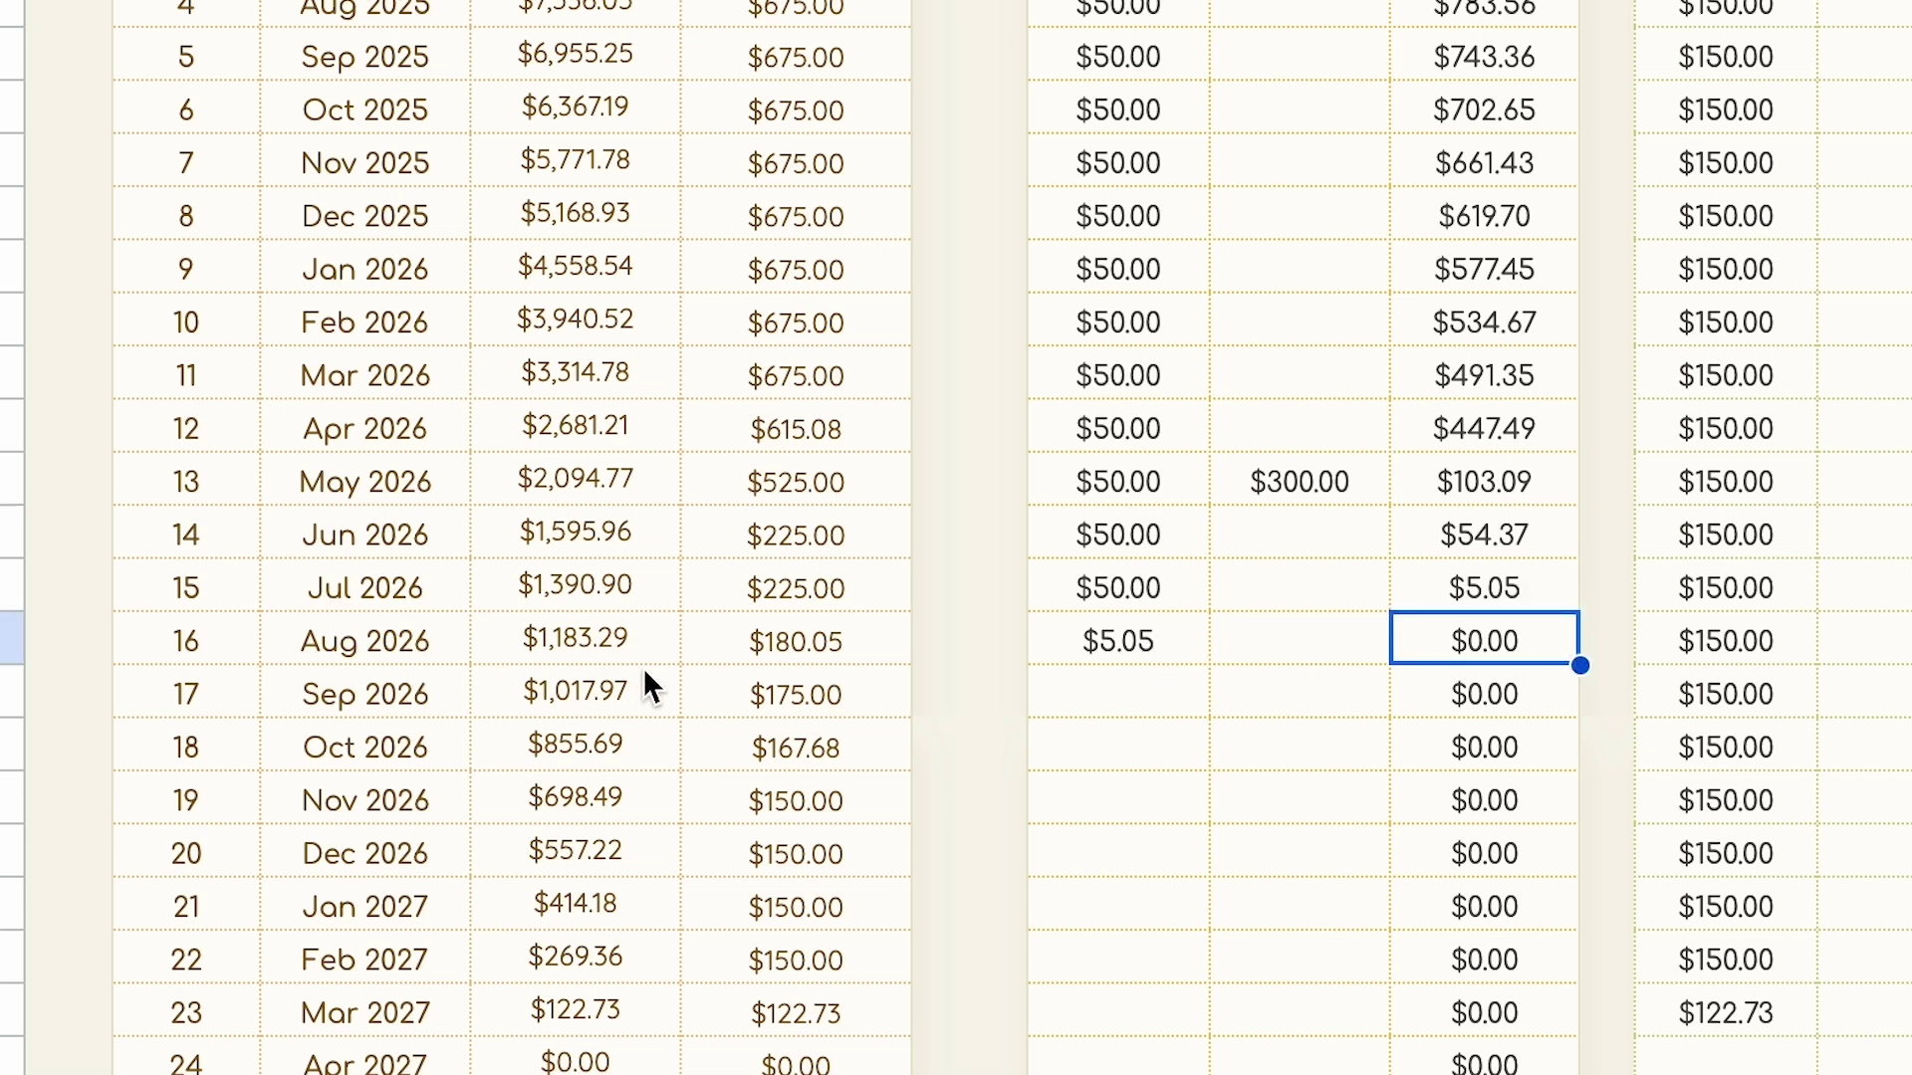
key(ctrl+z)
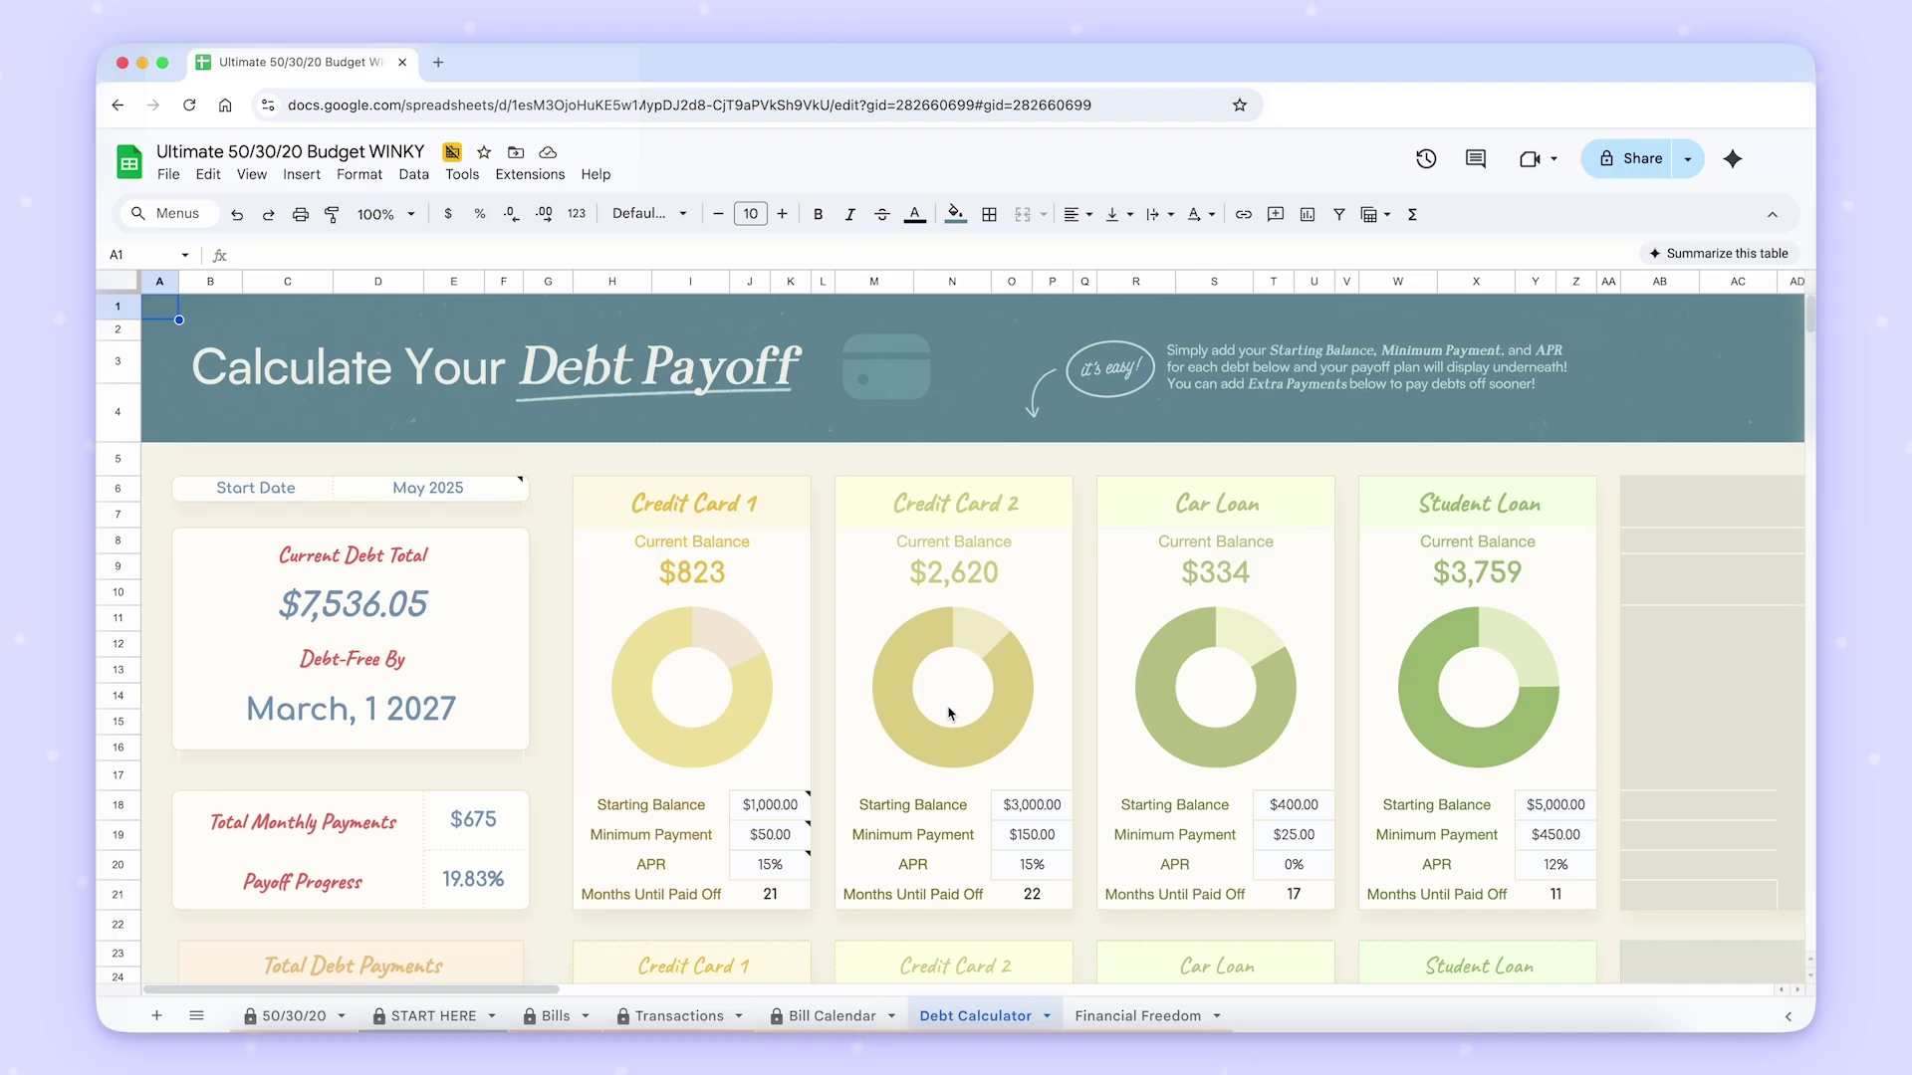
Open the Financial Freedom sheet and set the Current Age in the Investment Calculator to 35.
scroll(949, 712, down, 2)
scroll(949, 712, down, 5)
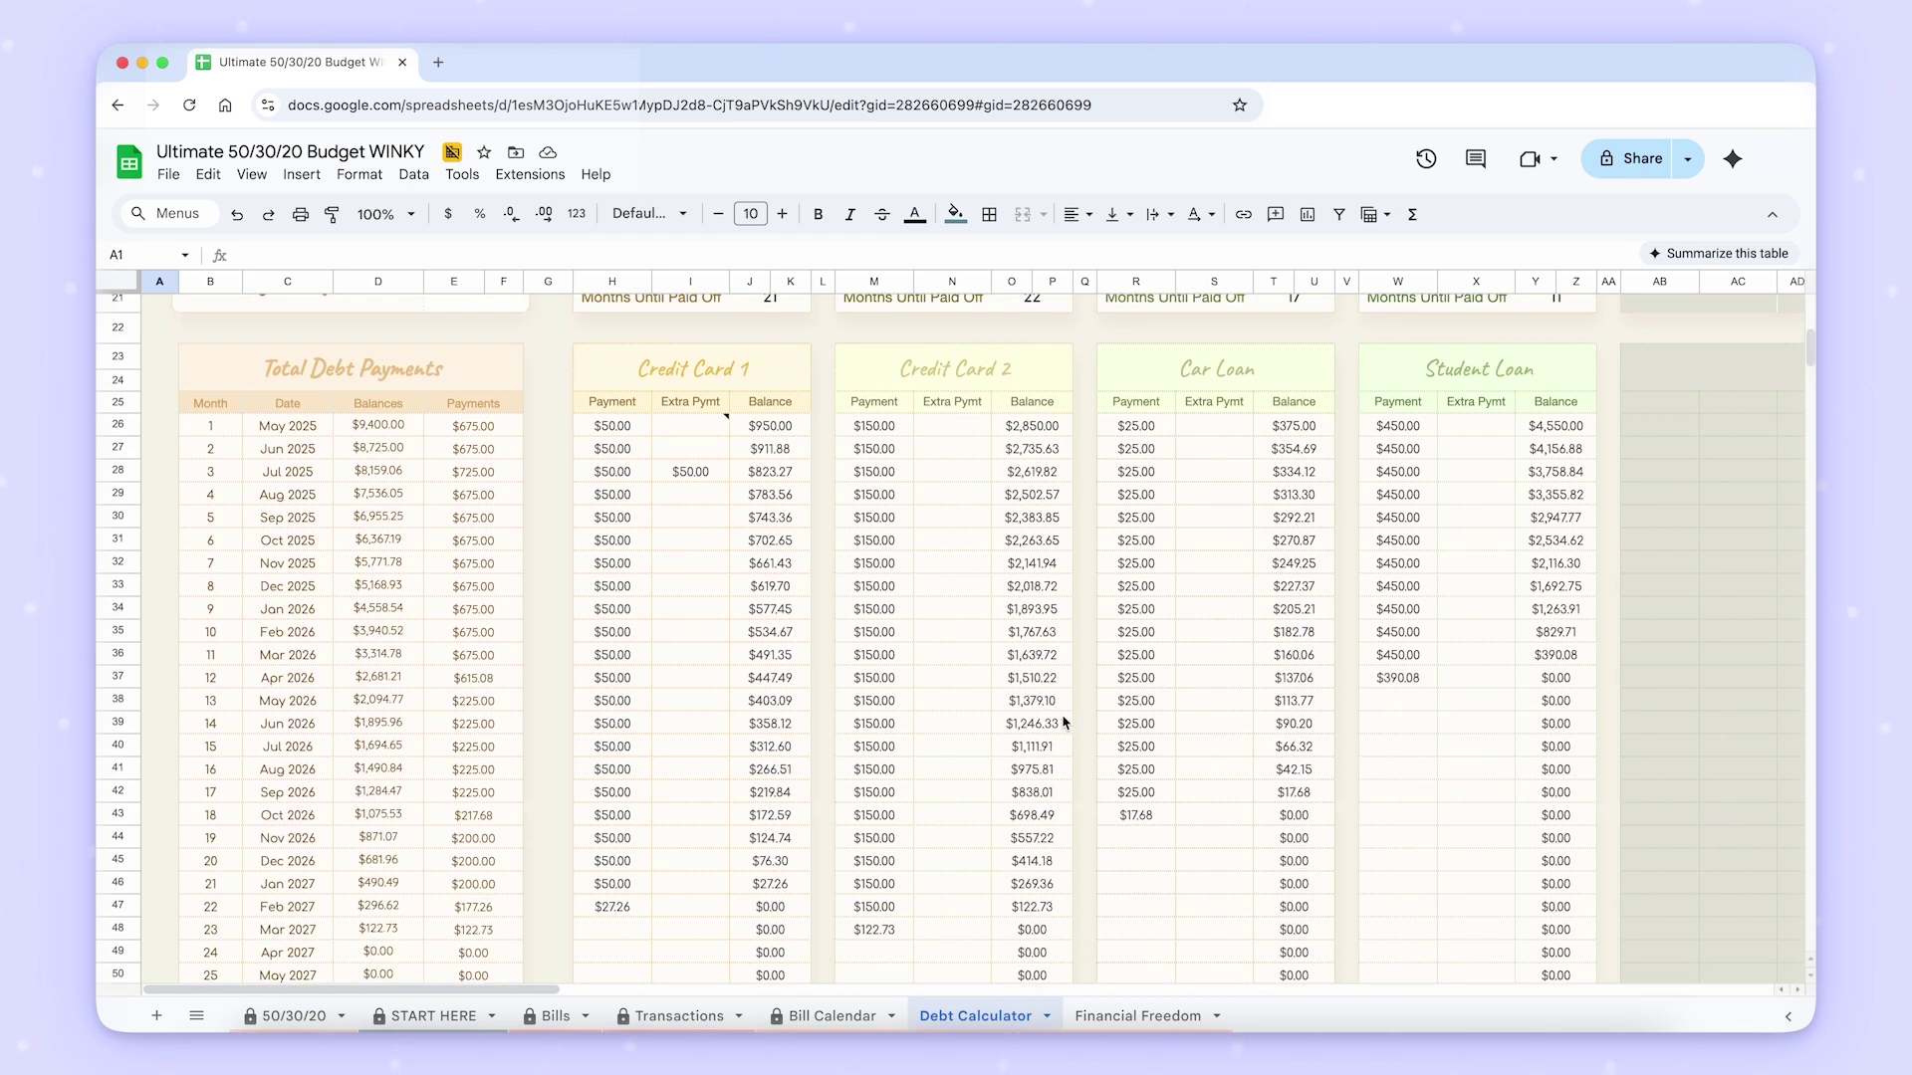
scroll(1063, 722, down, 1)
click(1137, 1015)
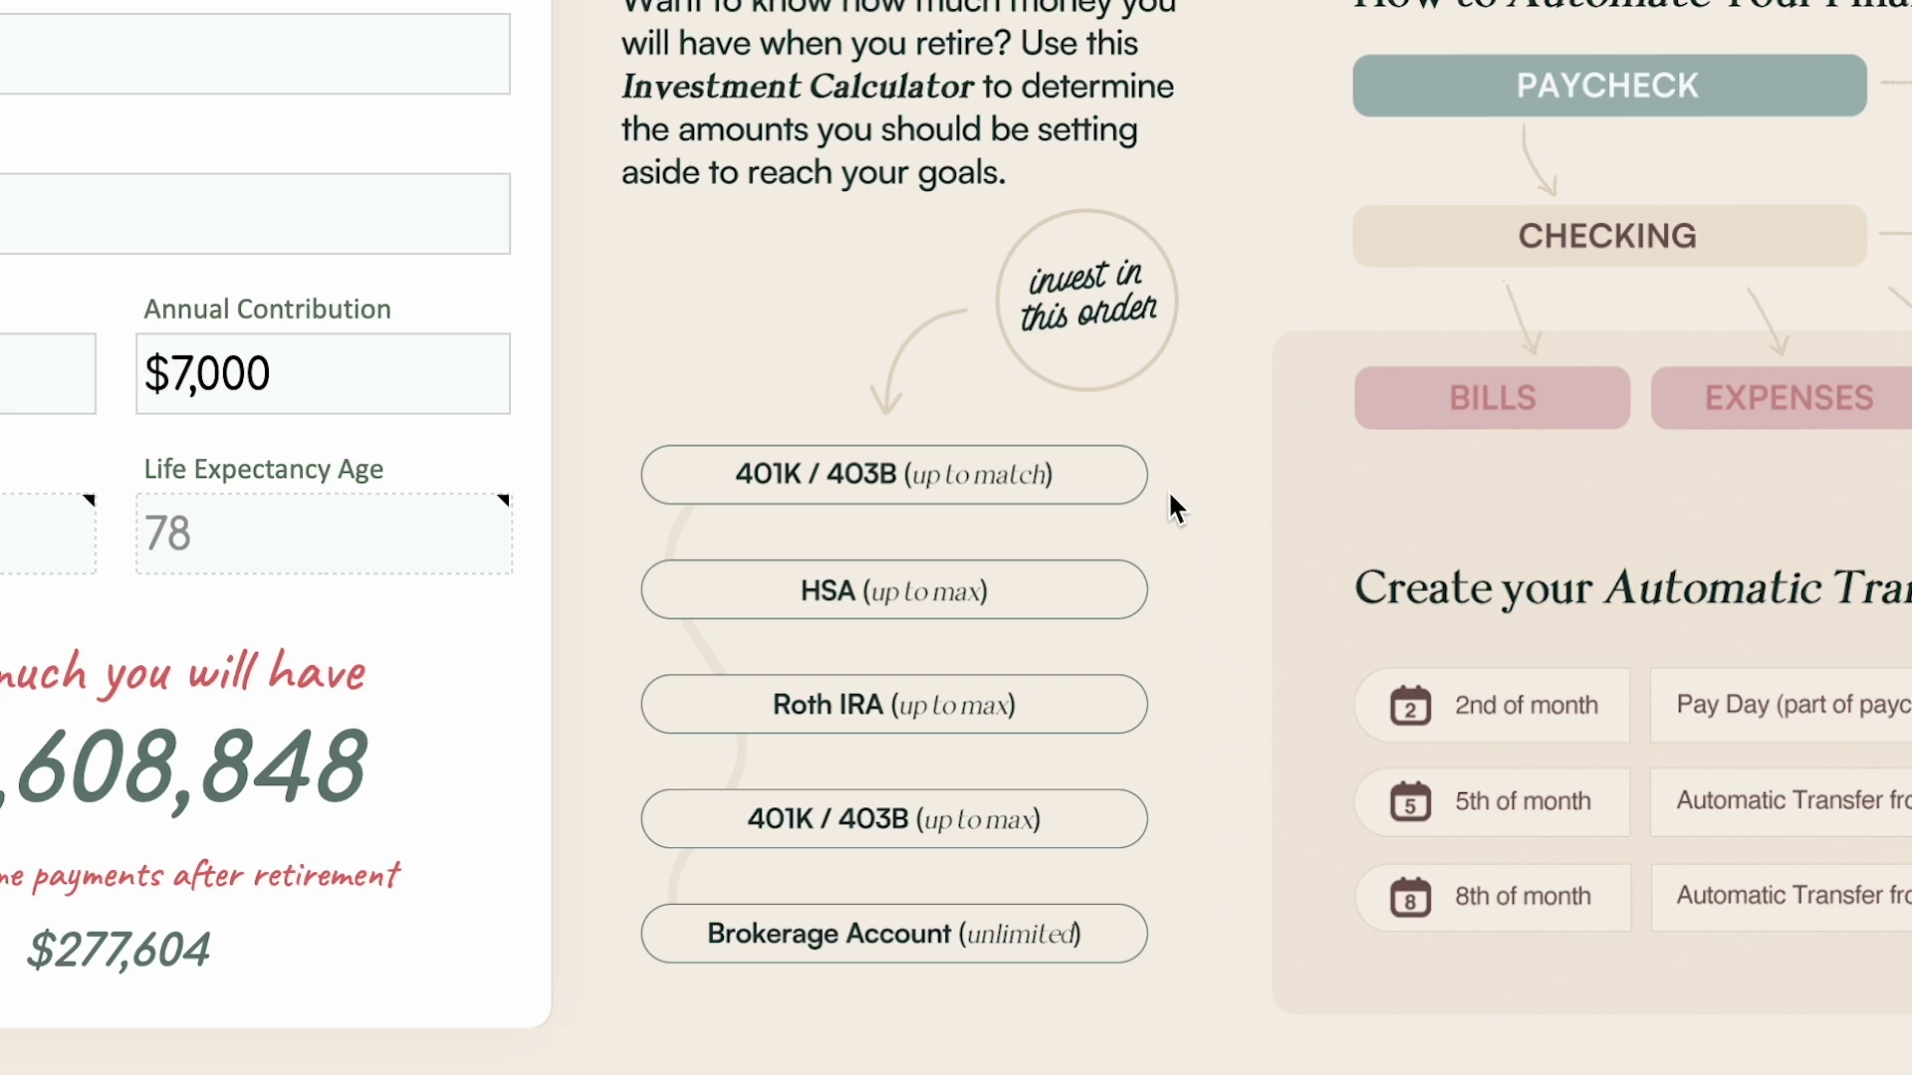
text(35)
key(Return)
key(Down)
key(Down)
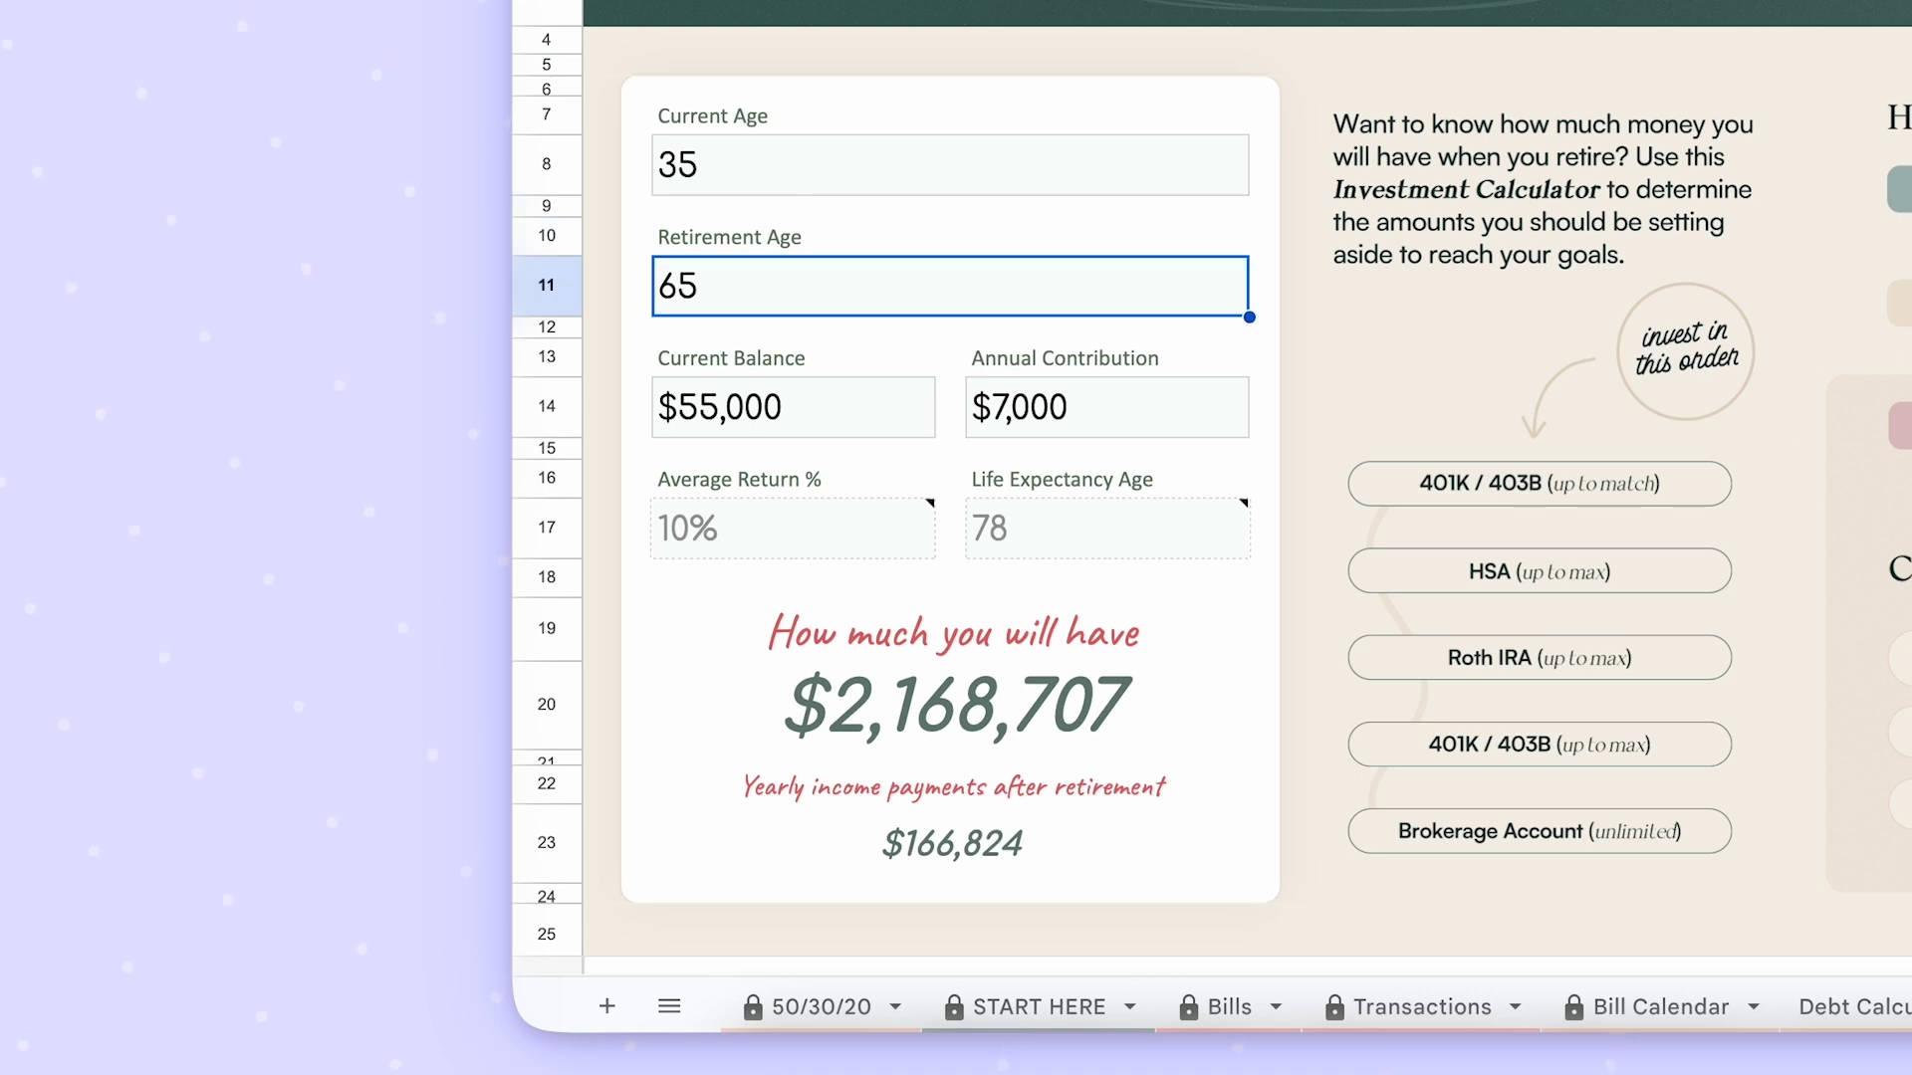
Inspect the Current Balance and Annual Contribution inputs, the projected retirement total and the yearly income payments.
click(841, 408)
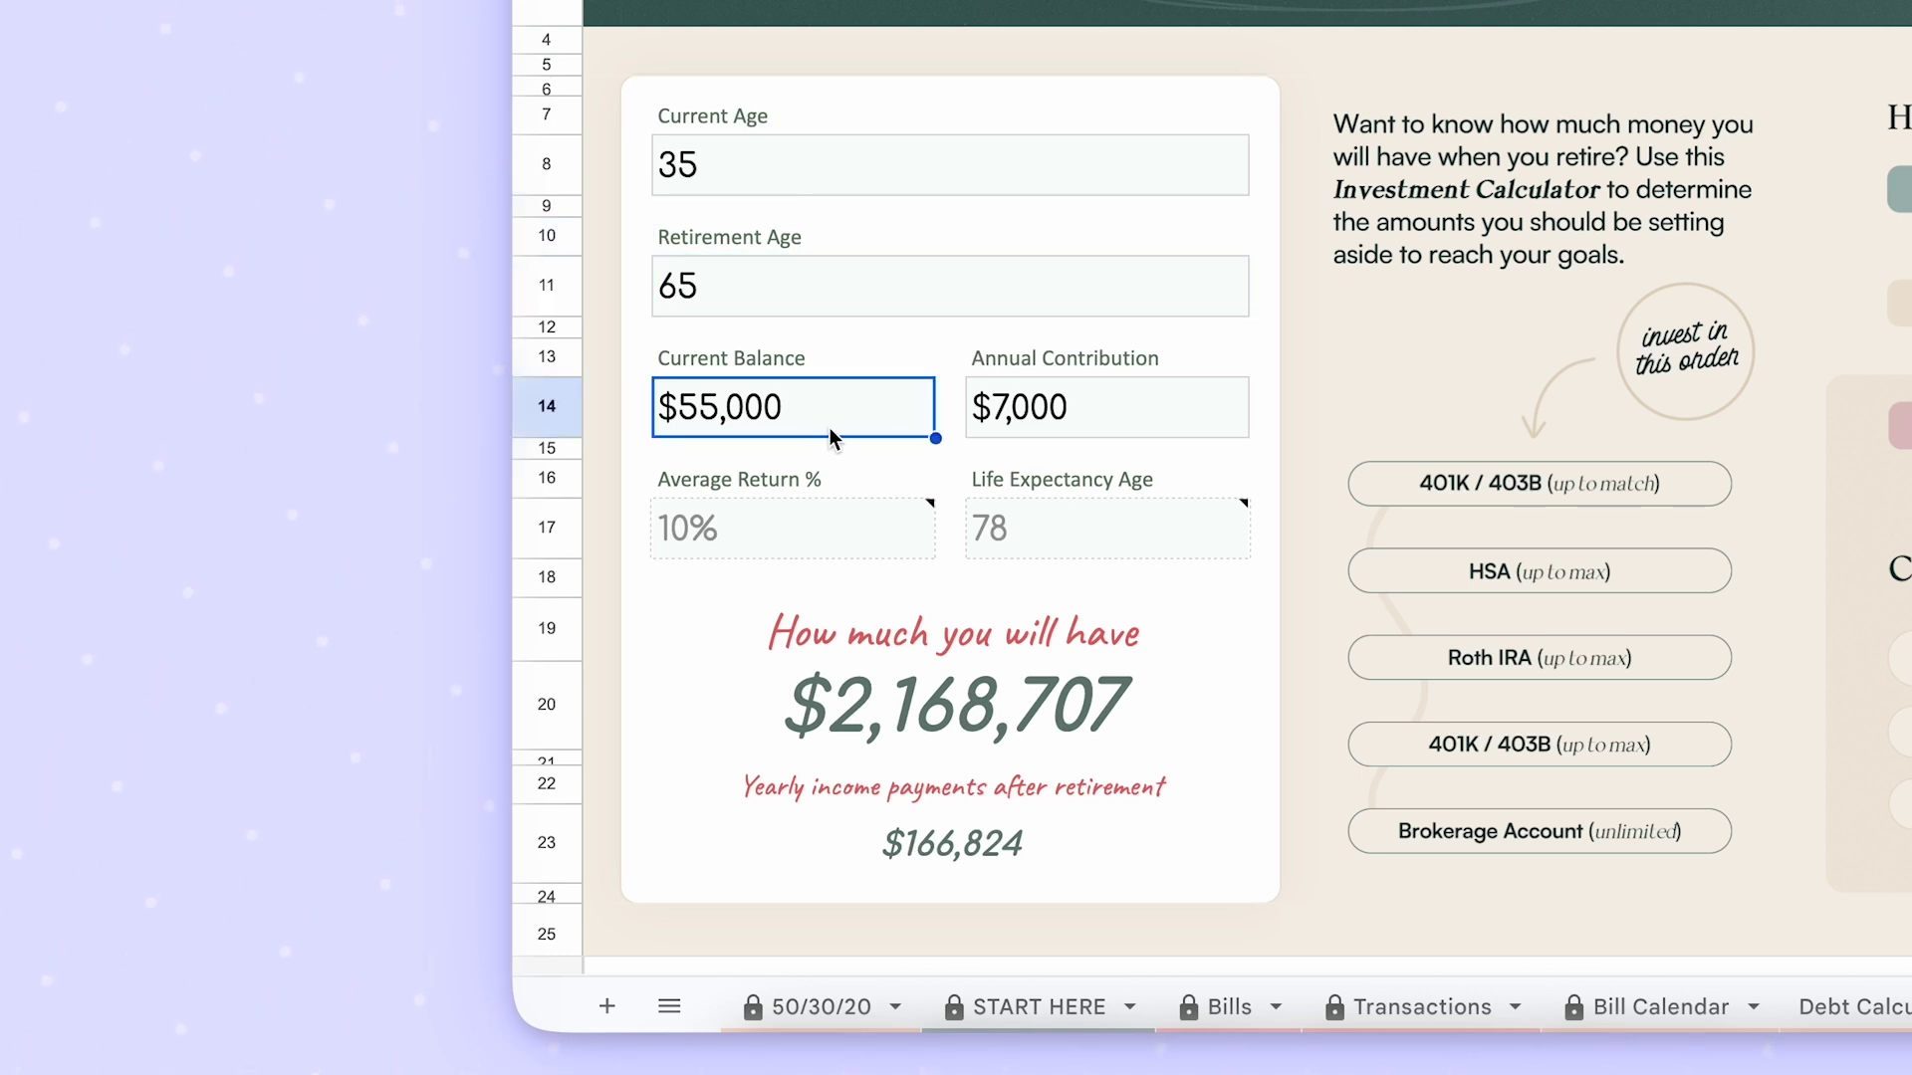
click(1108, 412)
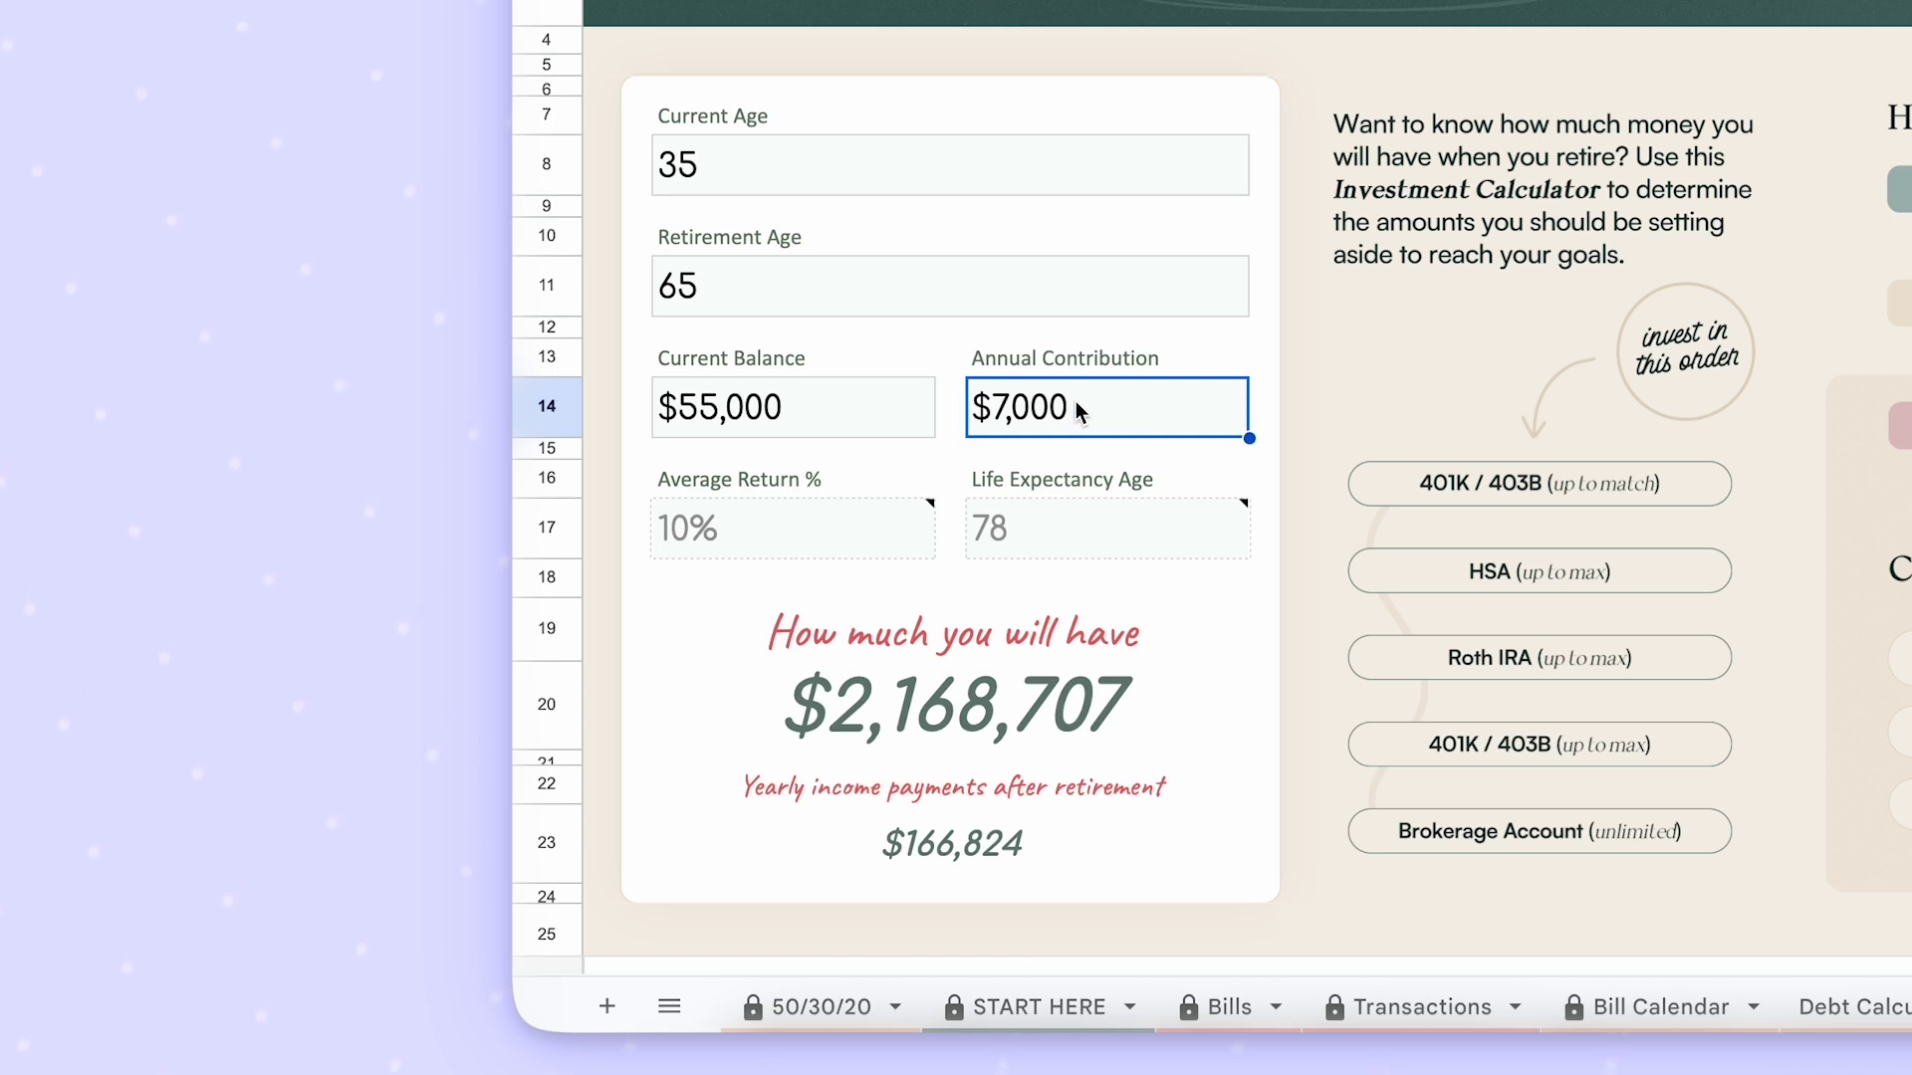
click(990, 724)
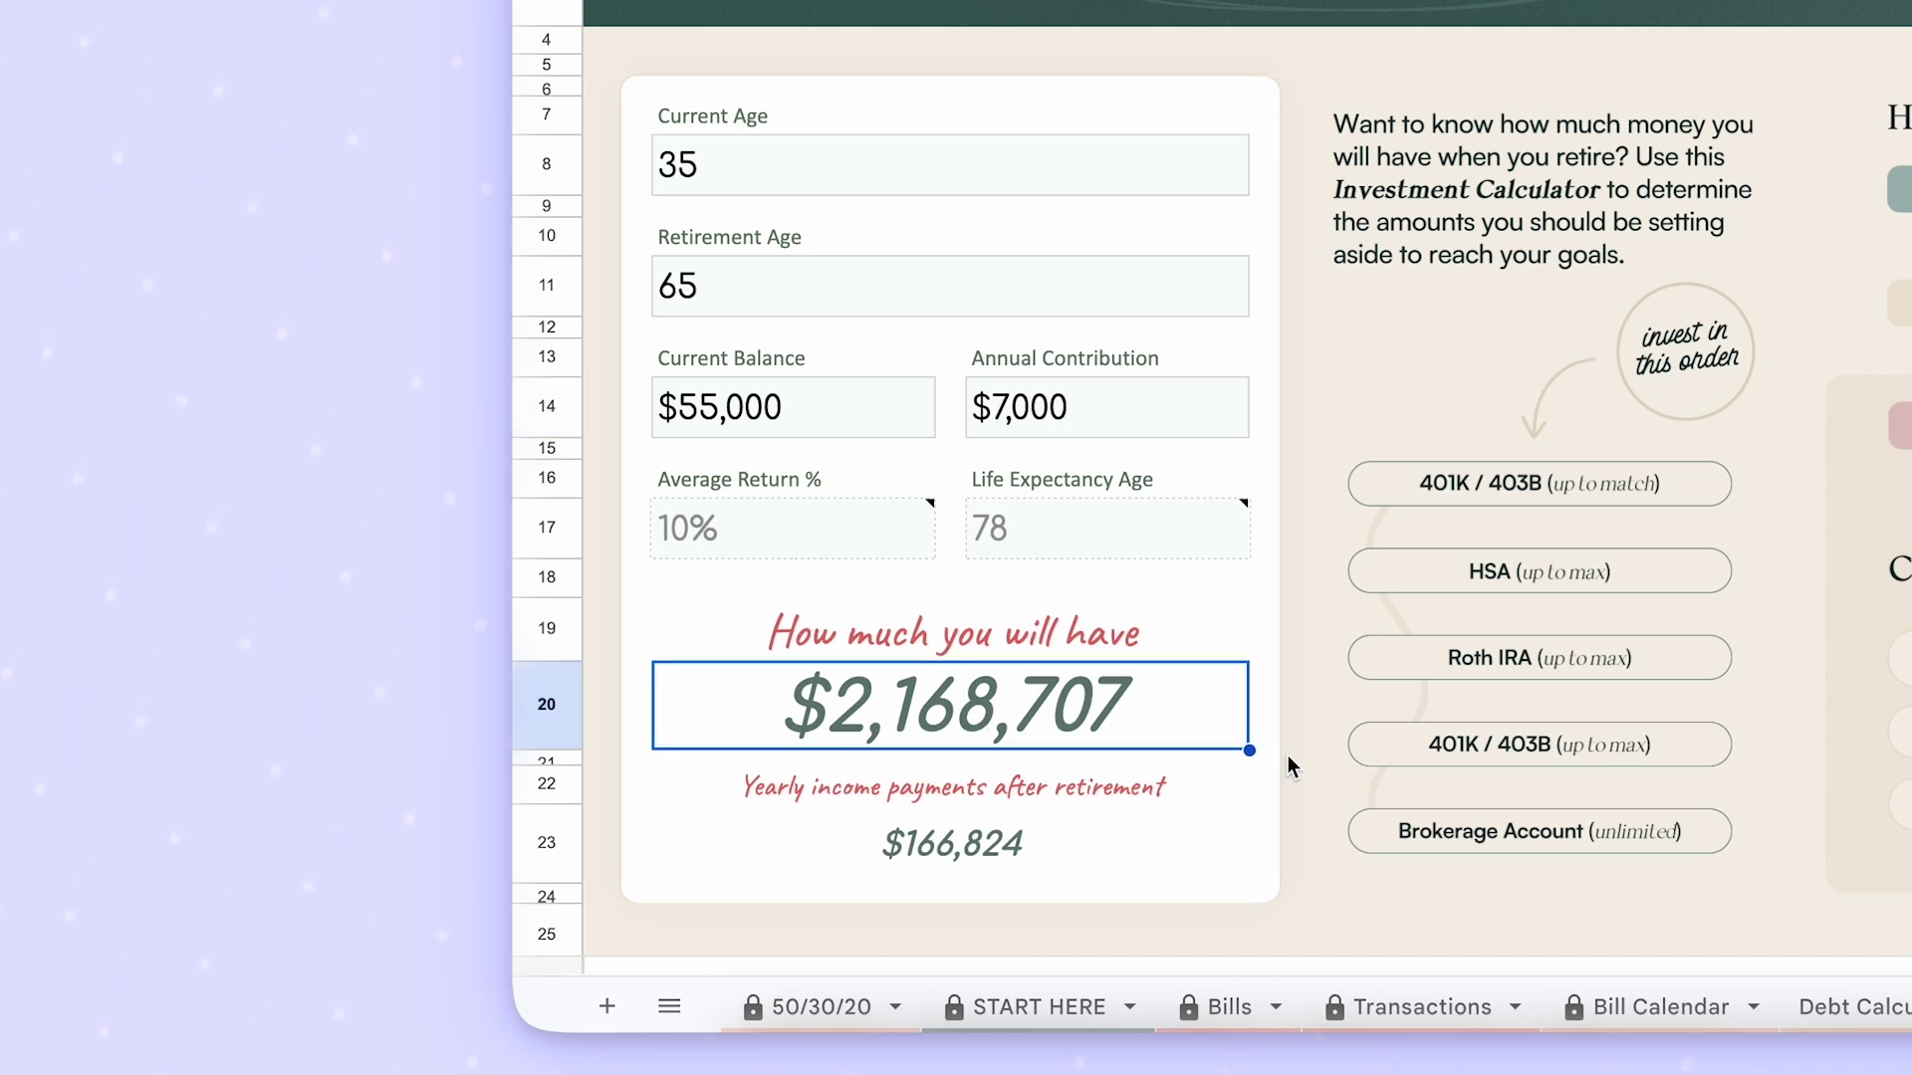
click(1155, 832)
click(1187, 735)
click(1108, 857)
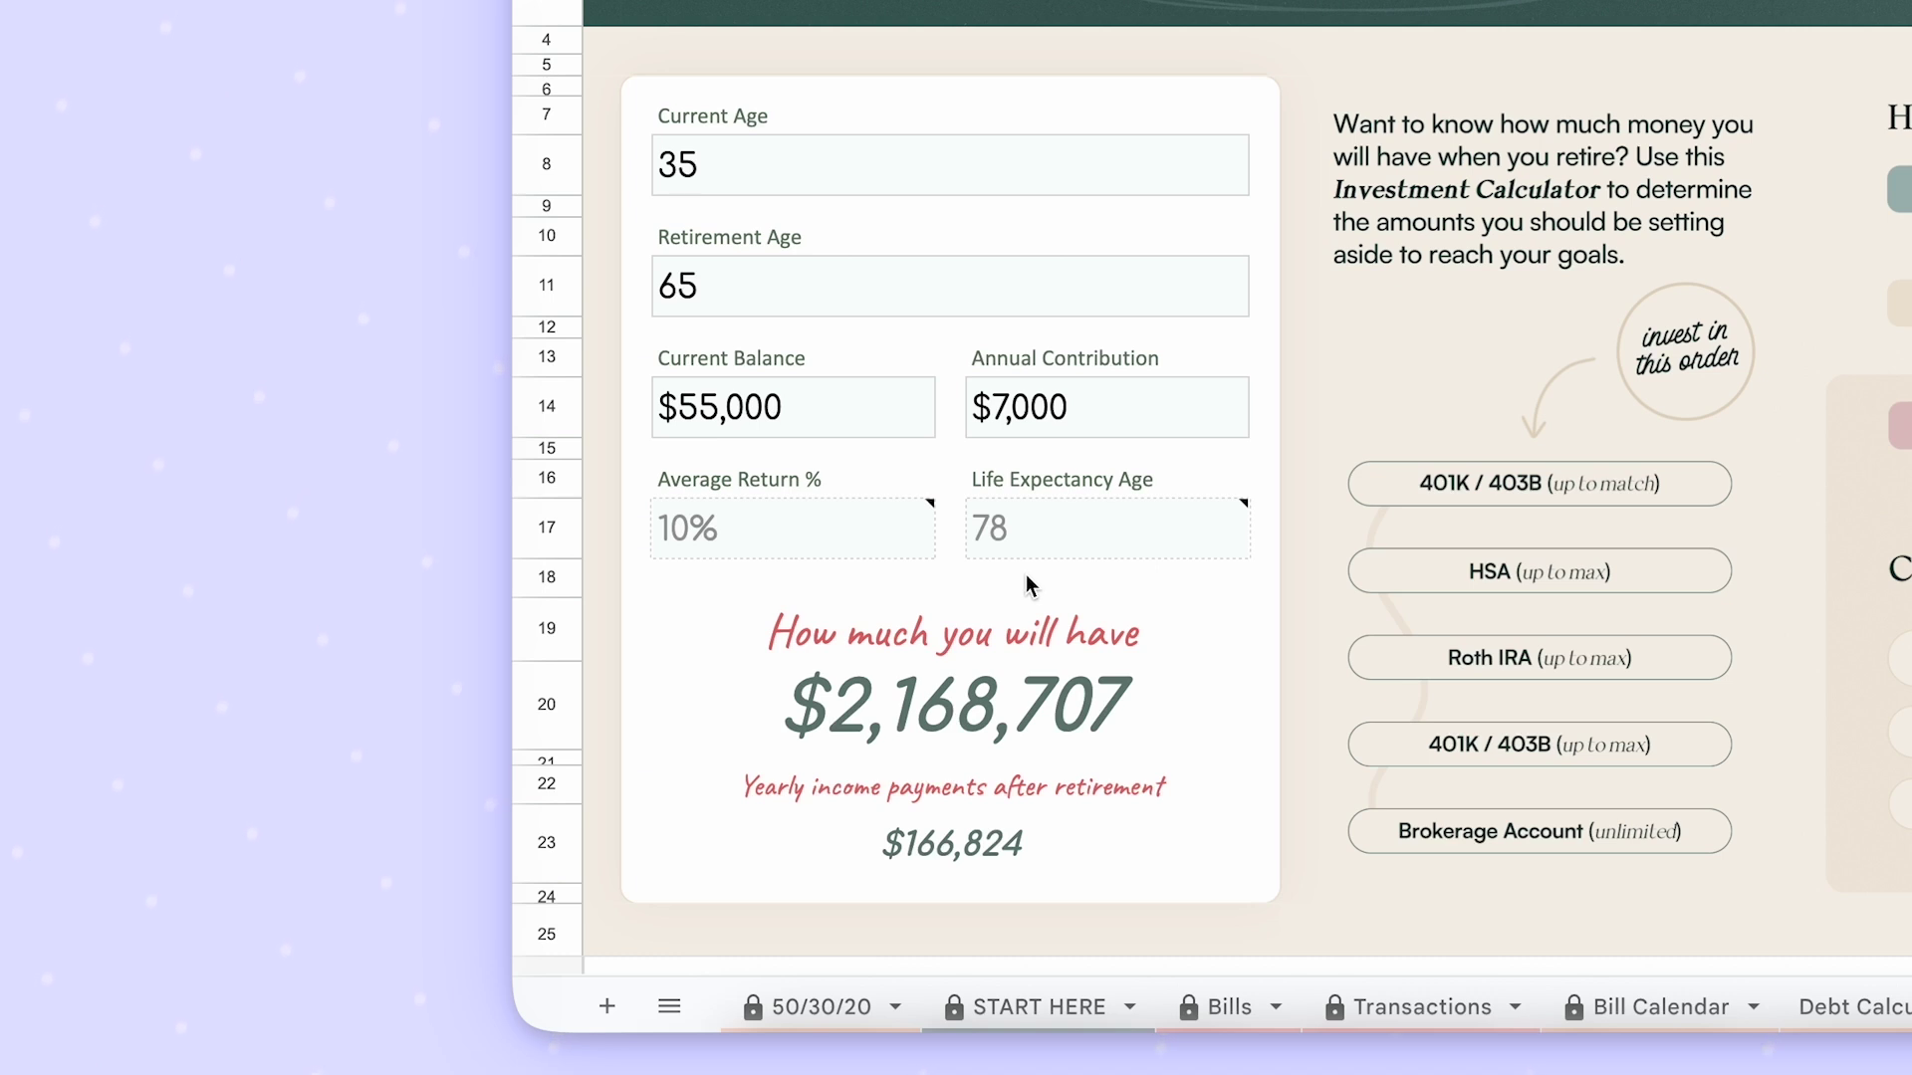
Set the Investment Calculator's Average Return to 12%.
click(768, 521)
key(BackSpace)
text(12)
Try a Life Expectancy Age of 80 in the Investment Calculator and replace it with 95.
click(1139, 546)
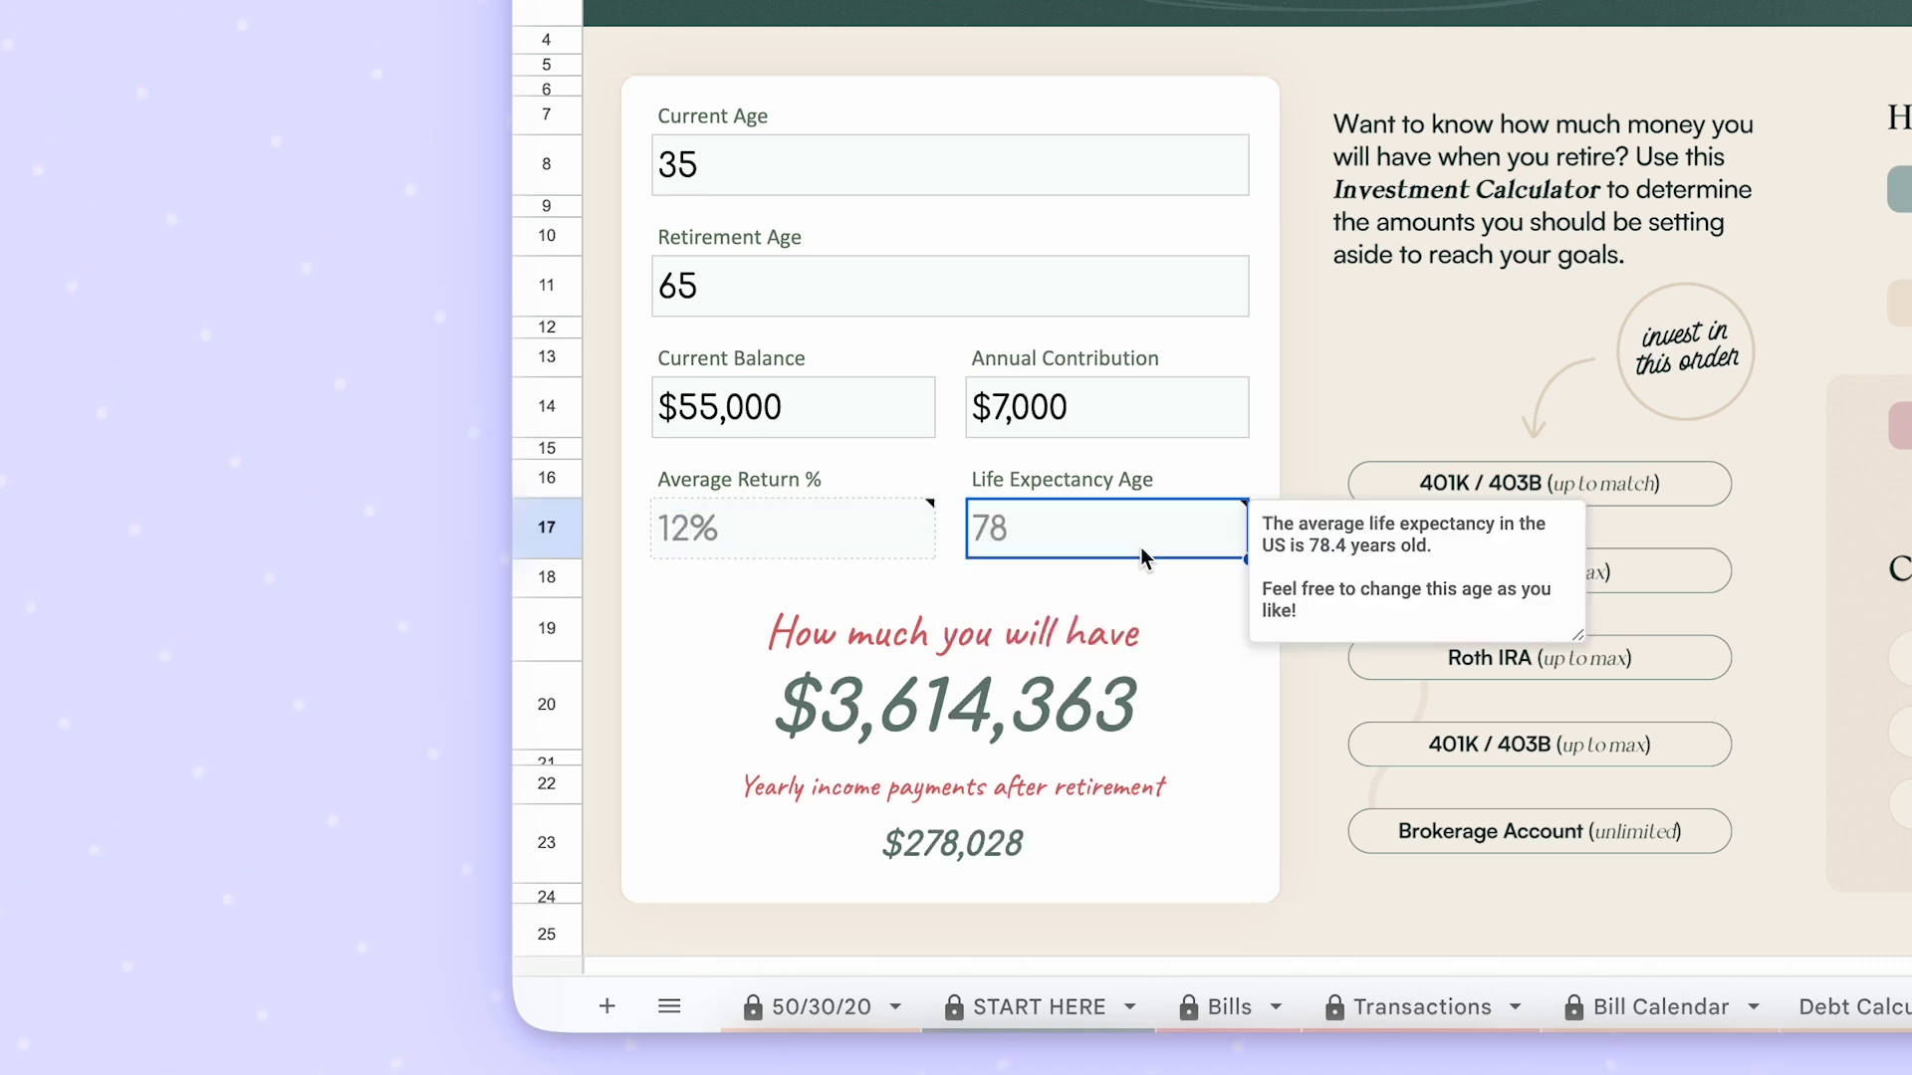
text(80)
key(Return)
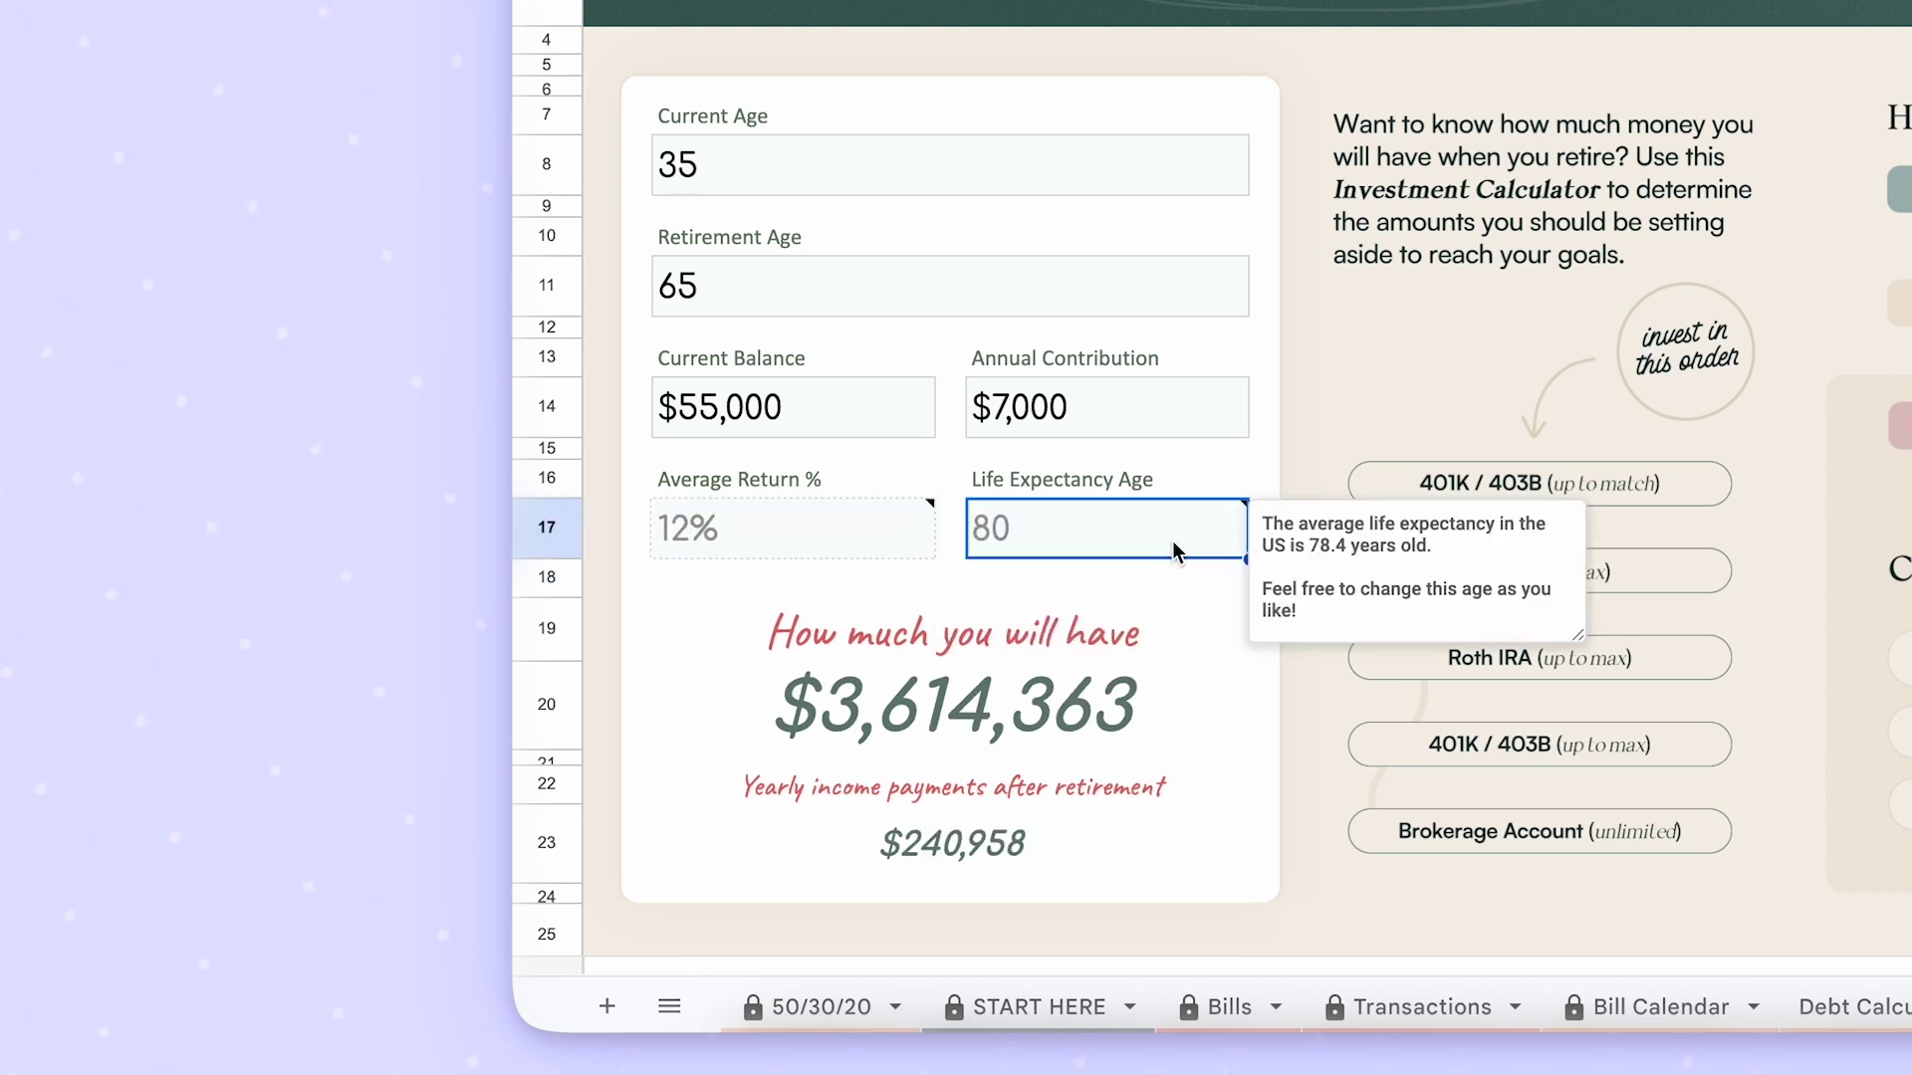
text(95)
key(Return)
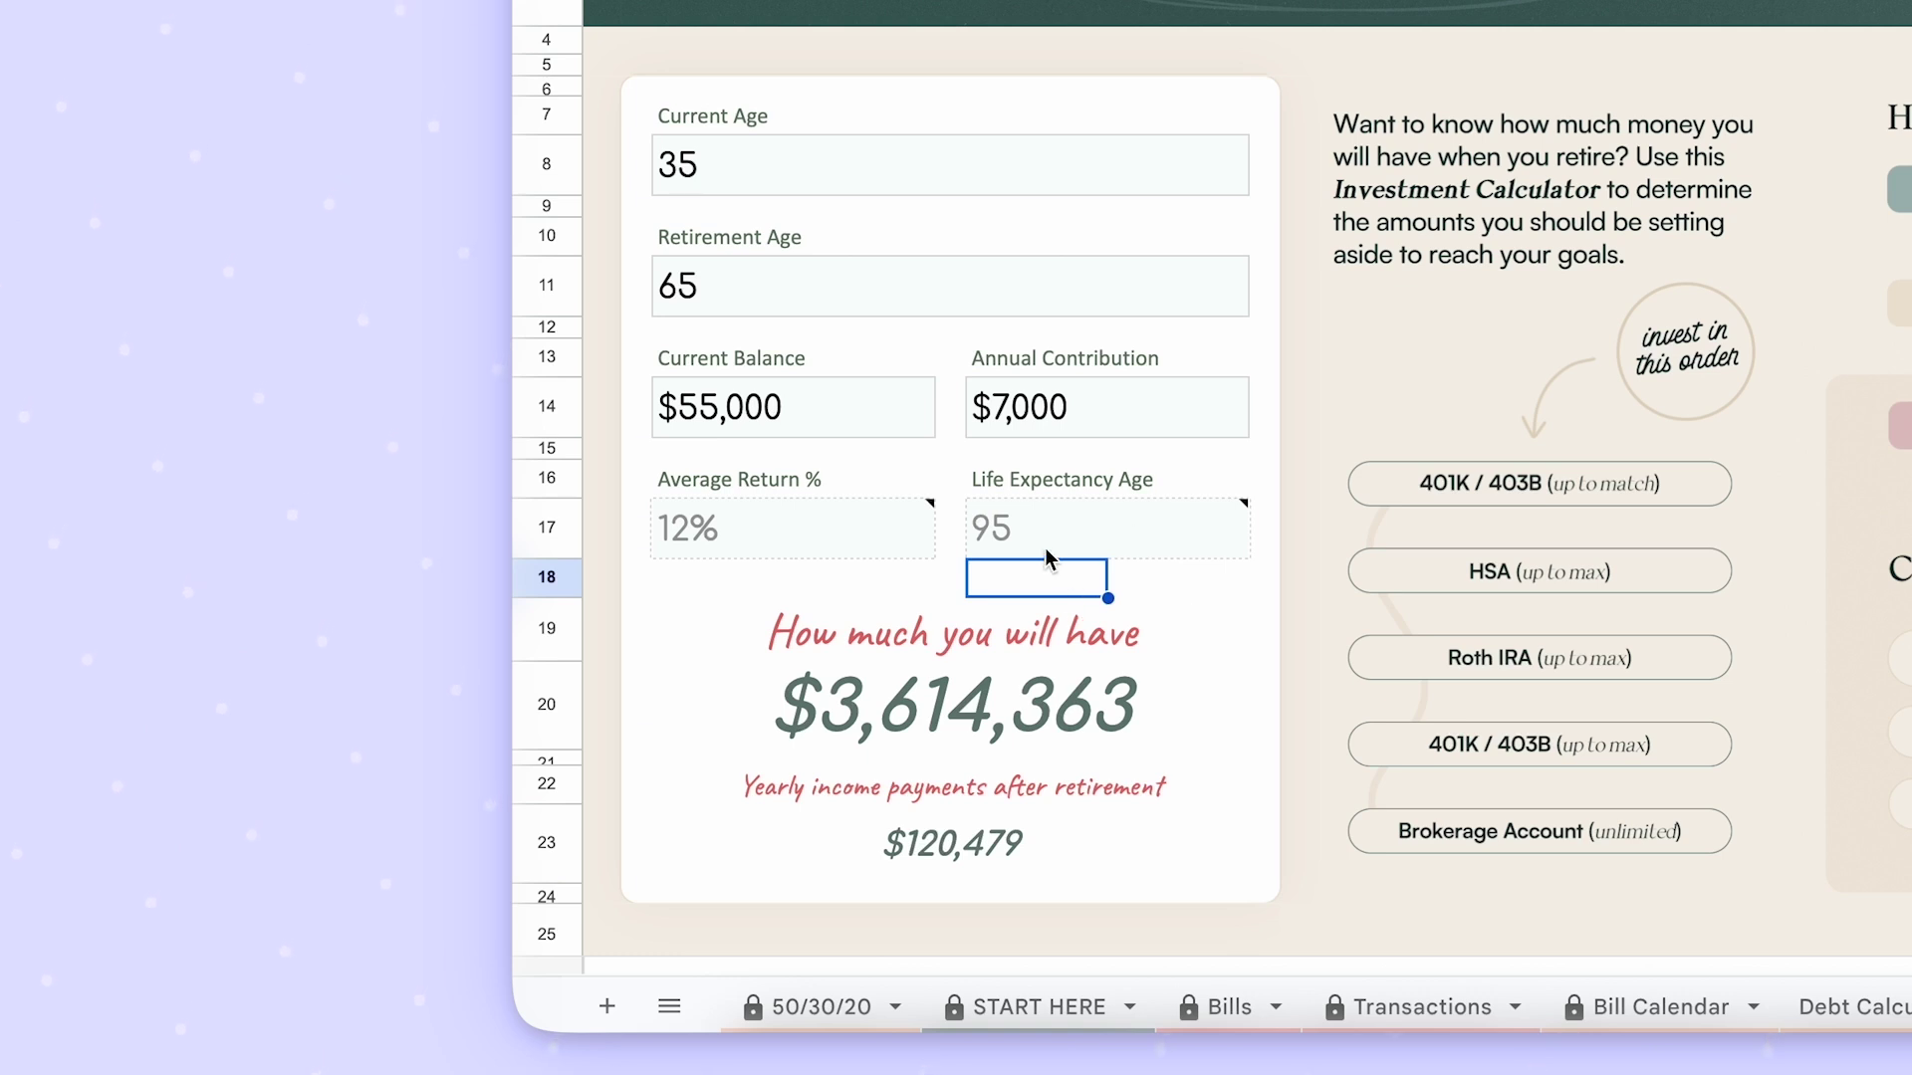
Check the yearly income payments after retirement and the percentage to invest under How Much Income to Invest.
mouse_move(1034, 523)
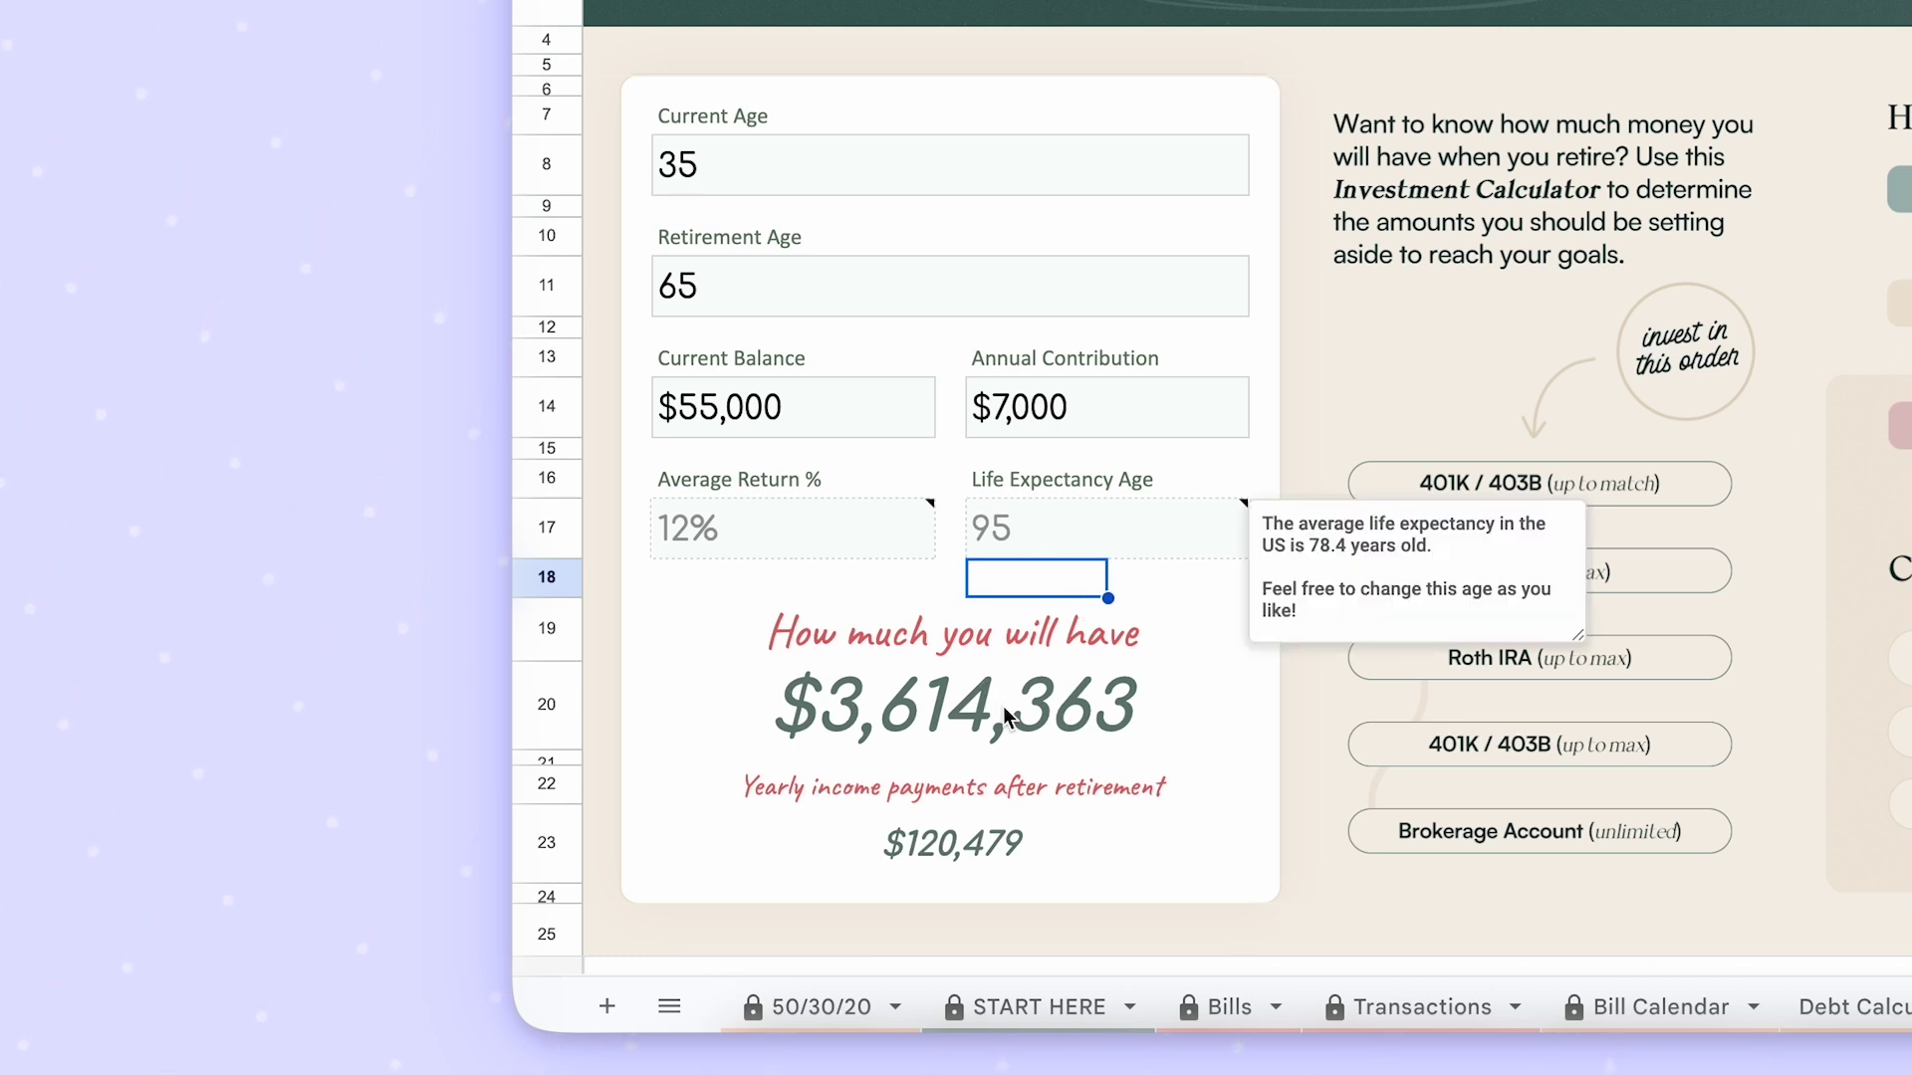
click(1144, 845)
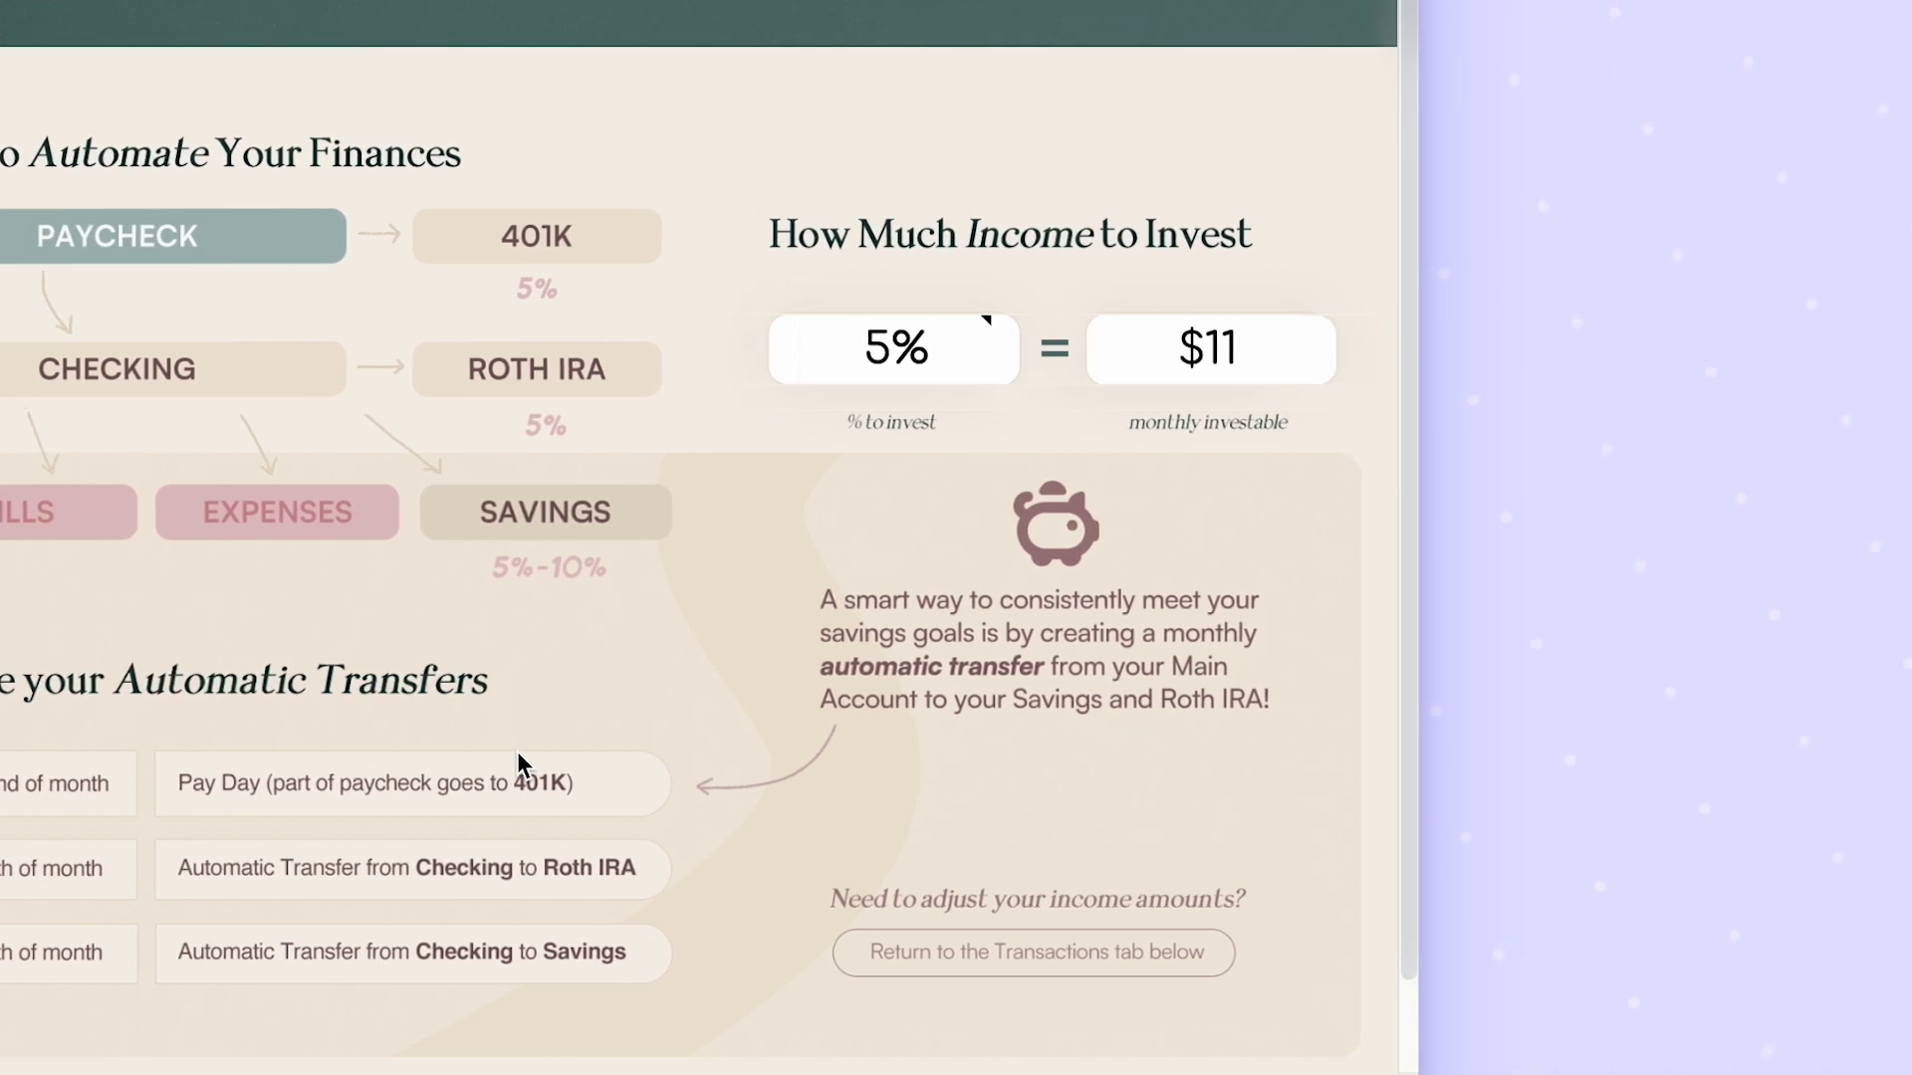
click(894, 349)
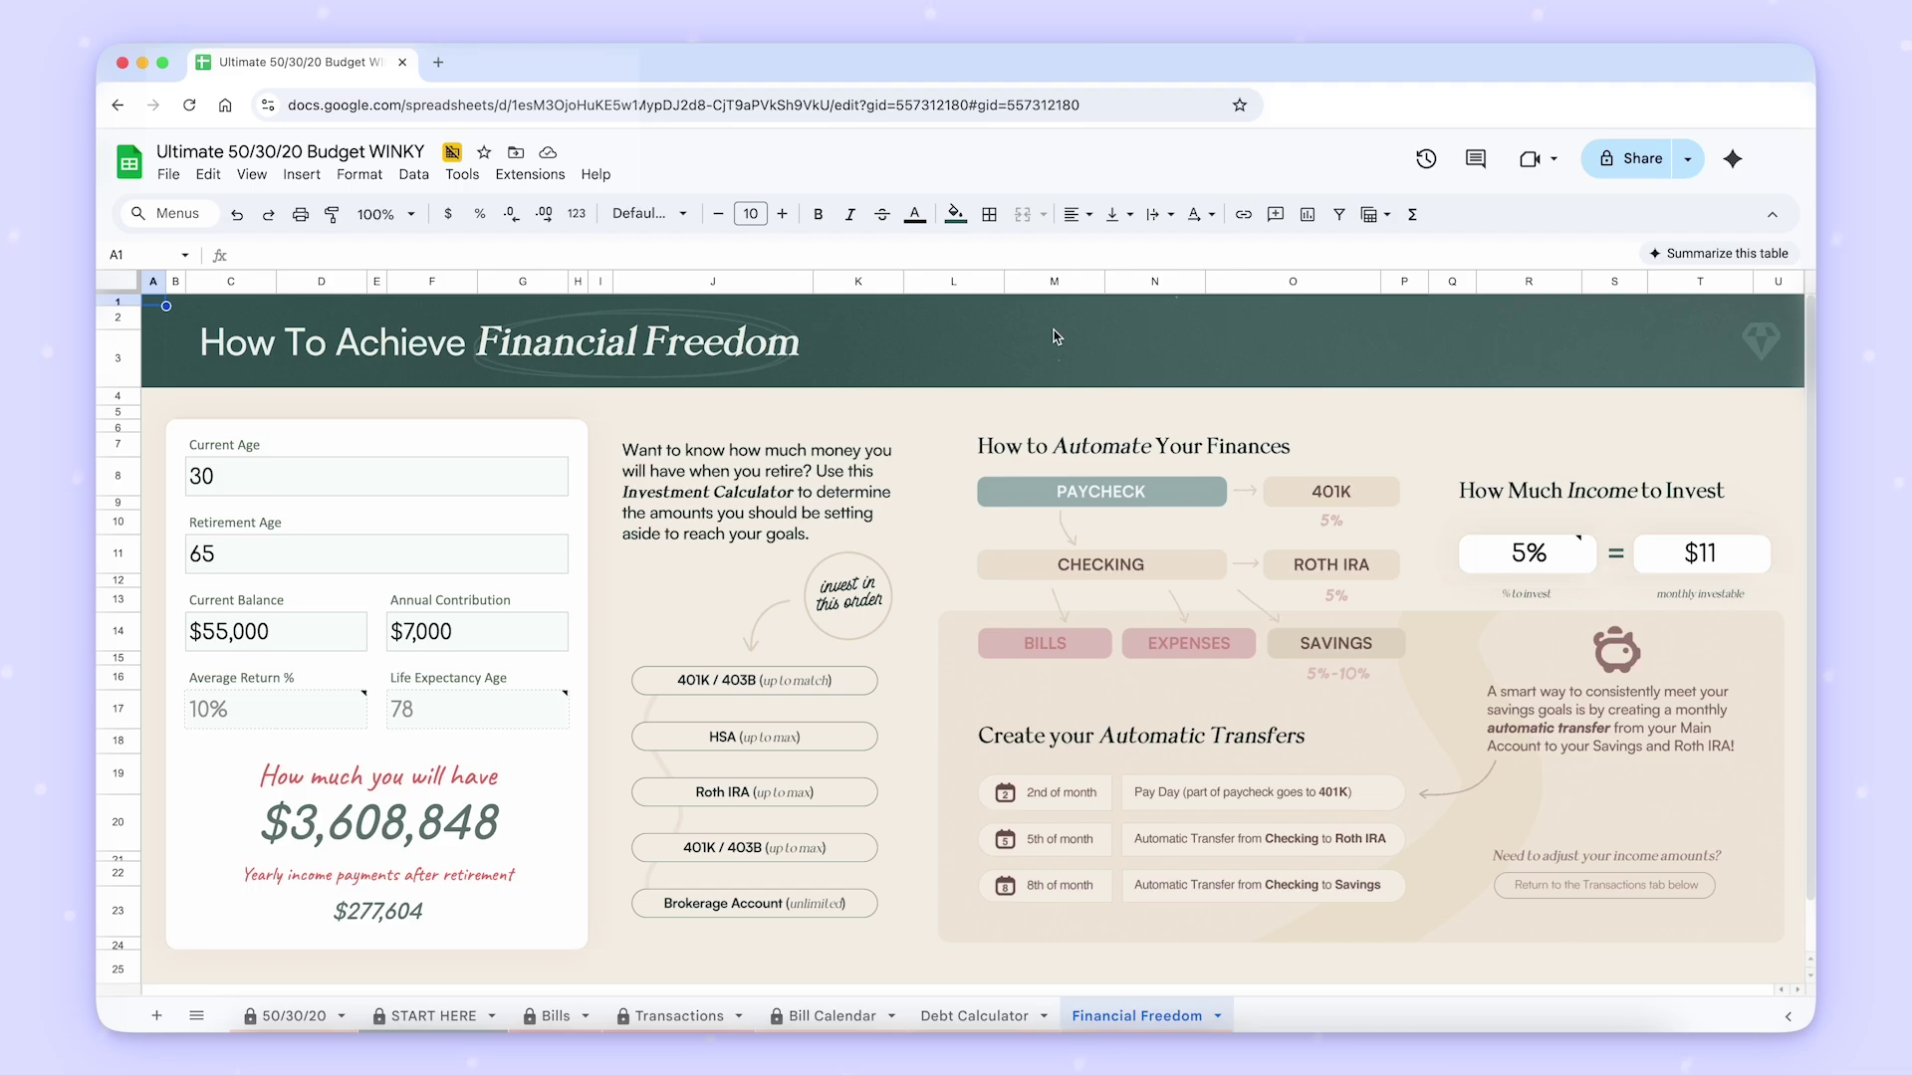